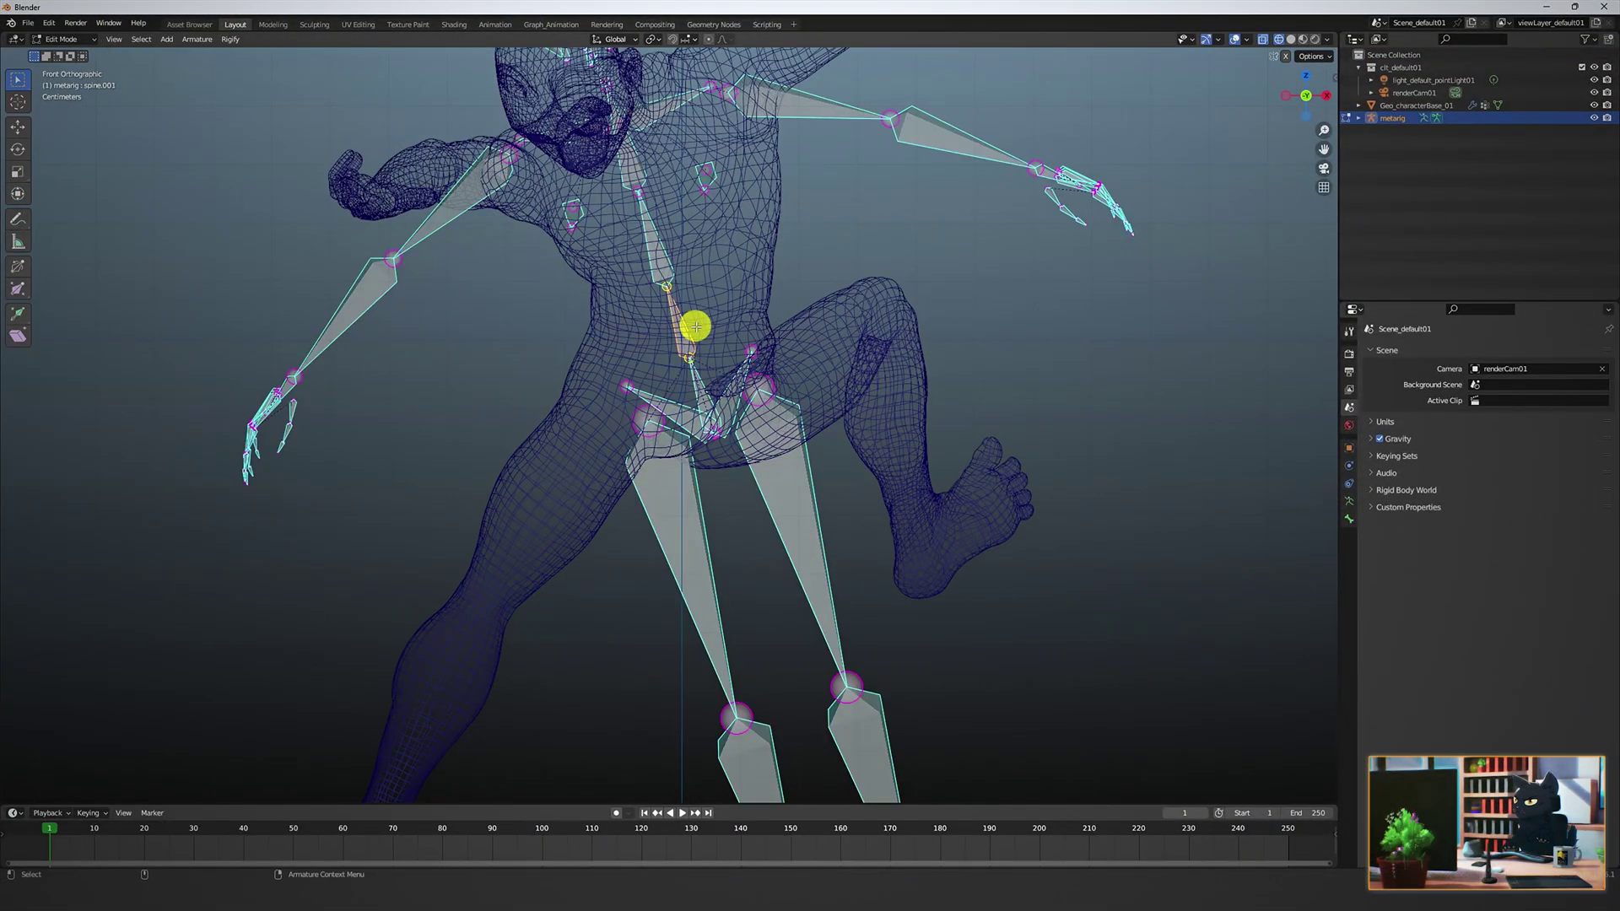
Move and rotate the metarig's face and head bones into the character's head, then return the viewport to solid shading.
{"action": "left_click_drag", "start_coordinate": [938, 768], "coordinate": [631, 403]}
{"action": "left_click_drag", "start_coordinate": [756, 564], "coordinate": [737, 571]}
{"action": "scroll", "coordinate": [600, 263], "scroll_direction": "up", "scroll_amount": 1}
{"action": "middle_click_drag", "start_coordinate": [593, 159], "coordinate": [603, 213], "text": "shift"}
{"action": "left_click_drag", "start_coordinate": [540, 122], "coordinate": [724, 314]}
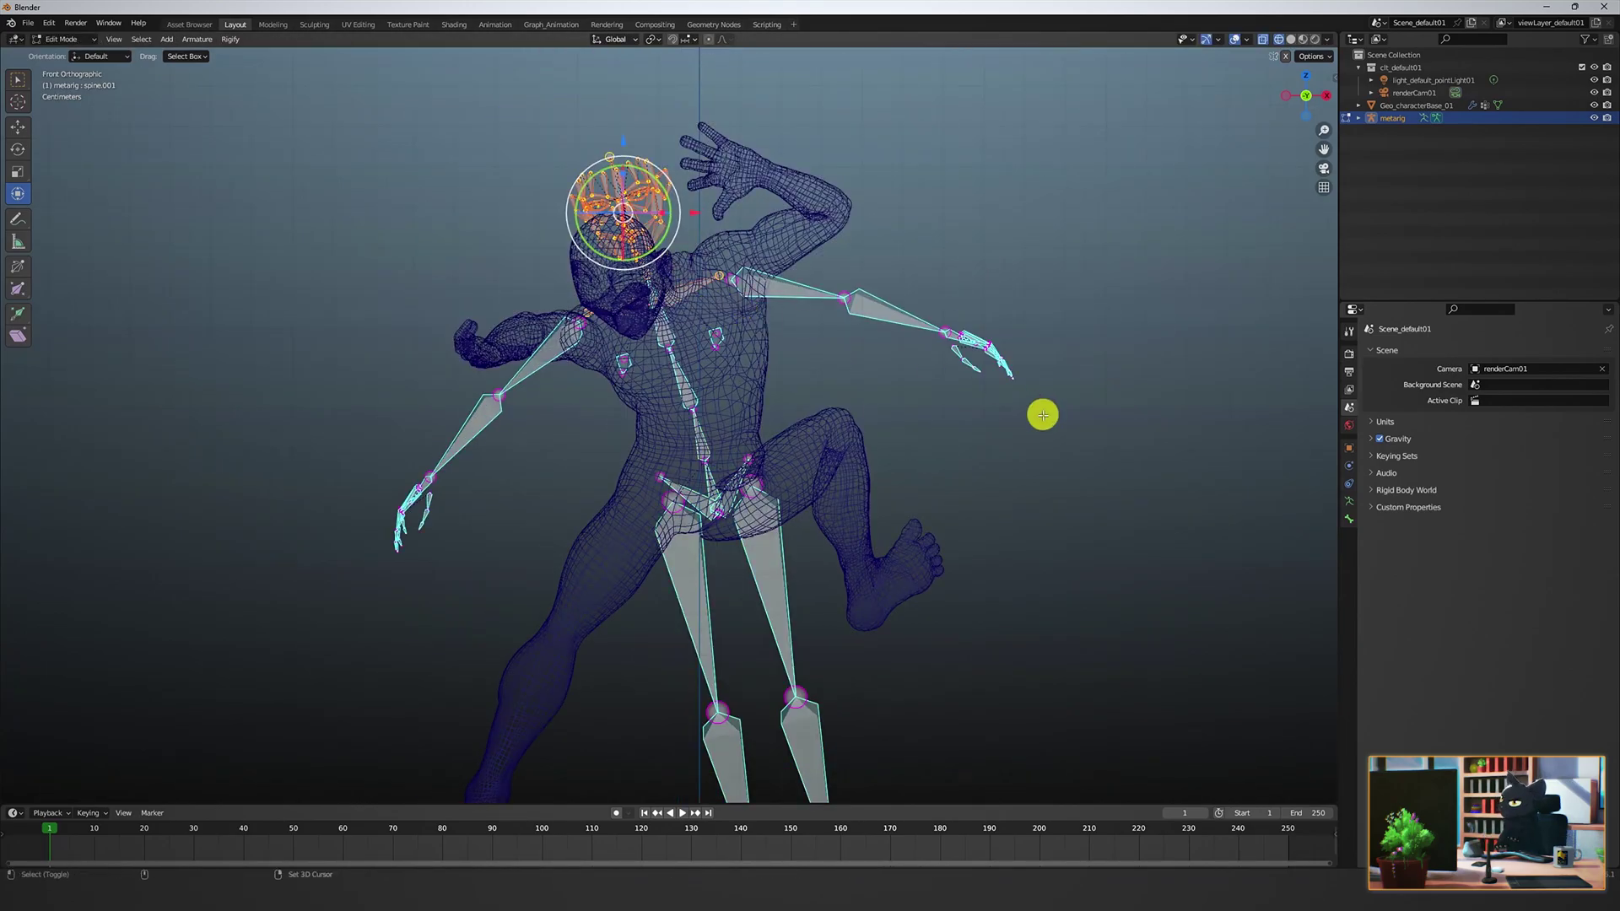
{"action": "left_click", "coordinate": [687, 249]}
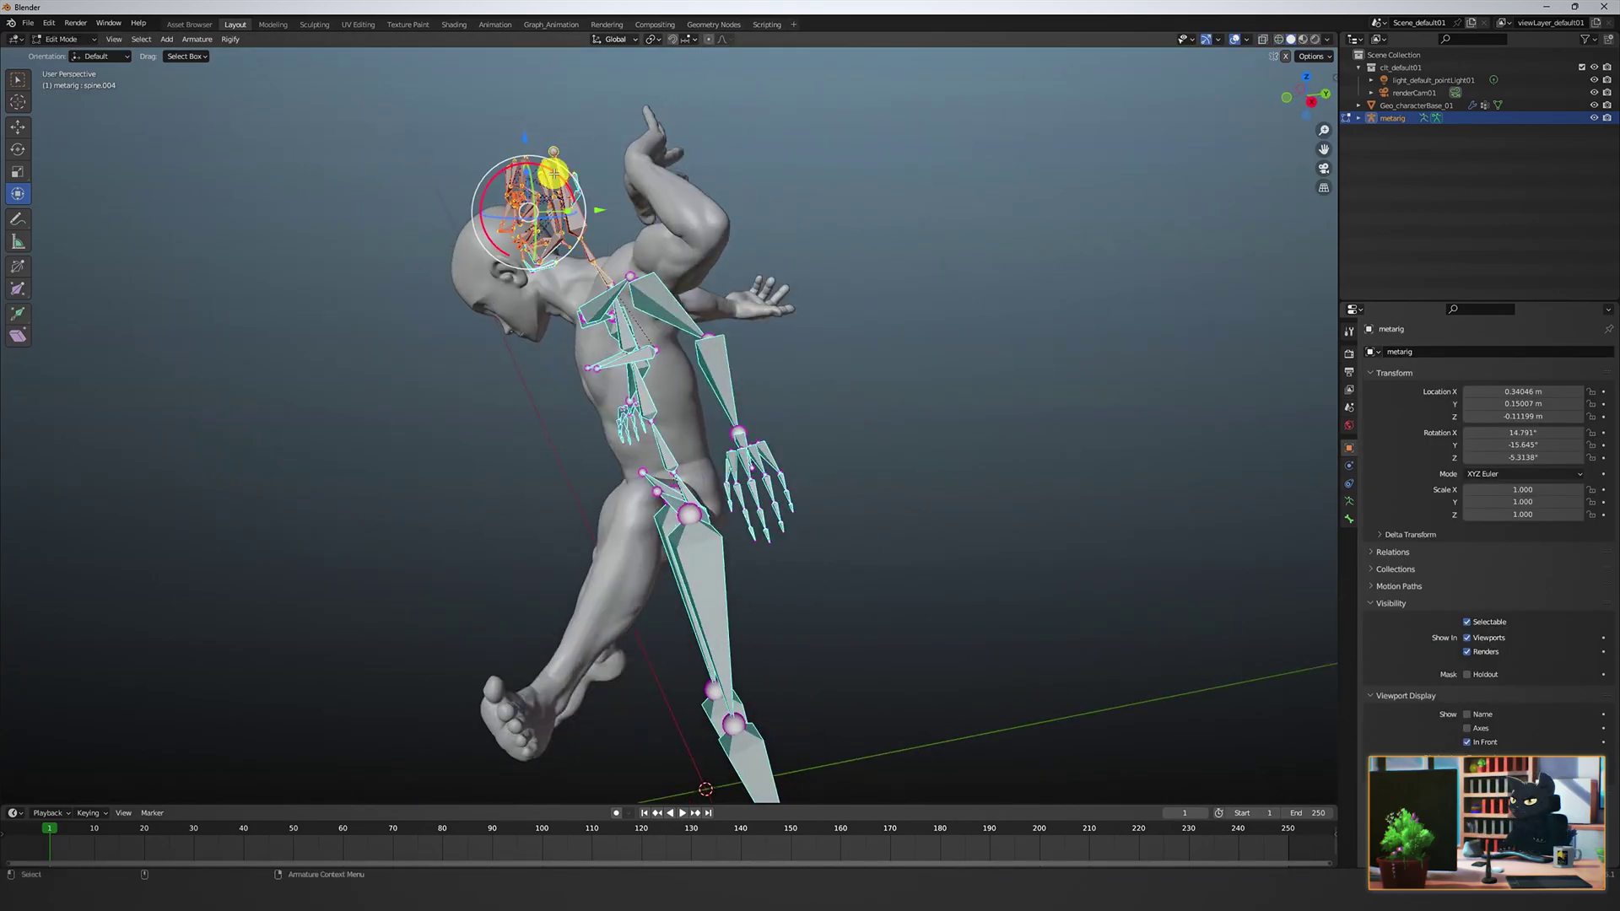
{"action": "middle_click_drag", "start_coordinate": [549, 170], "coordinate": [546, 216]}
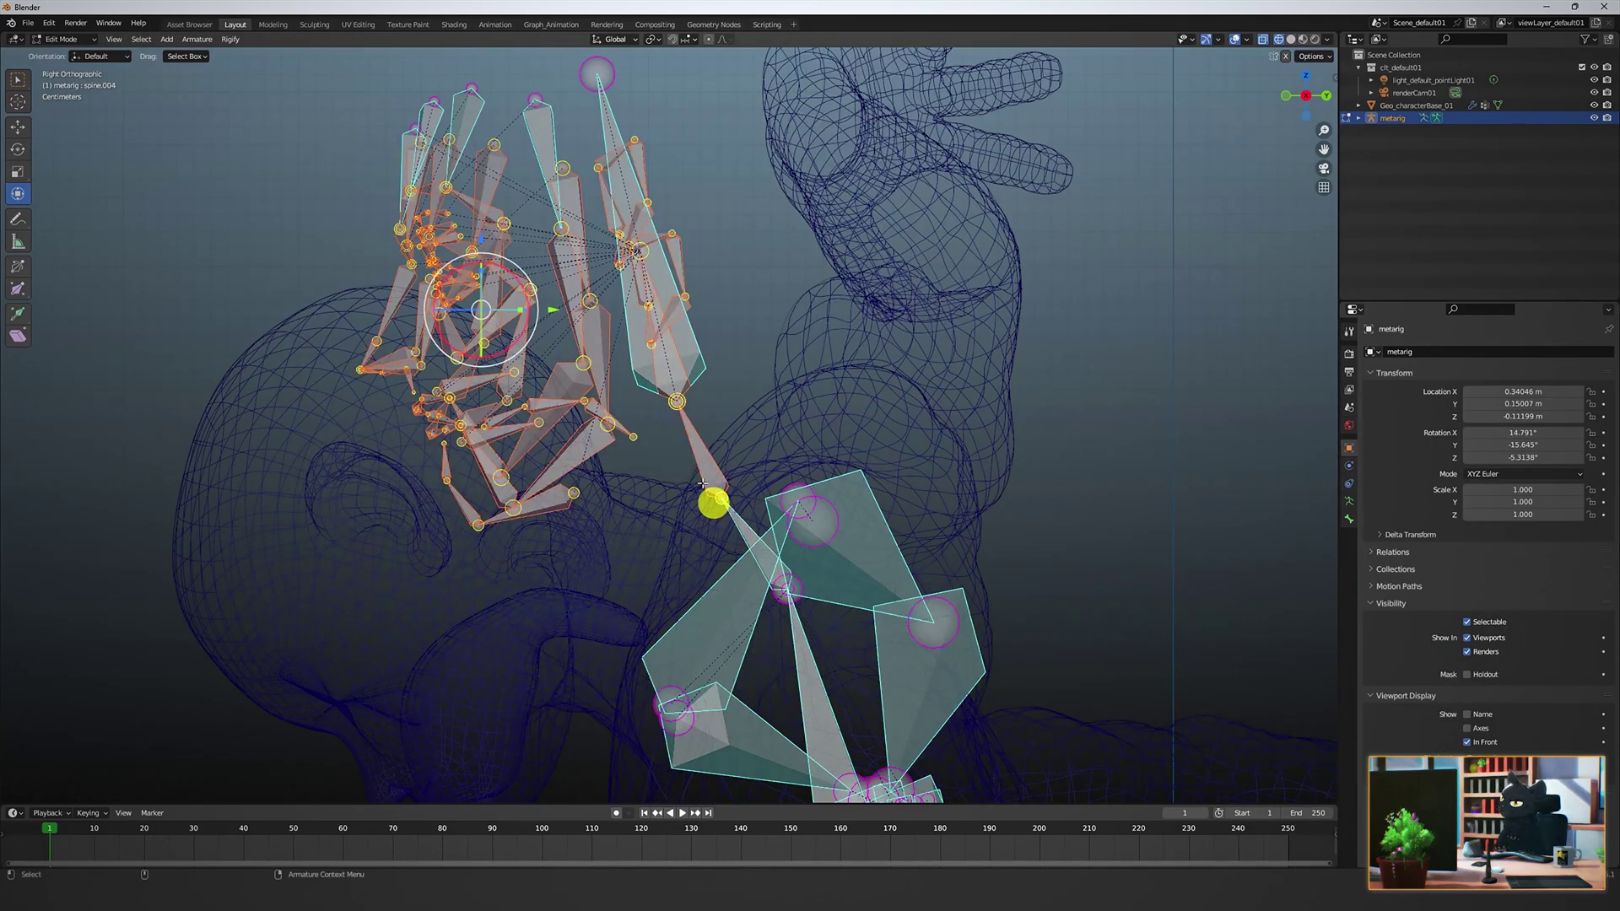
{"action": "mouse_move", "coordinate": [726, 282]}
{"action": "middle_mouse_down"}
{"action": "mouse_move", "coordinate": [423, 210]}
{"action": "mouse_move", "coordinate": [453, 438]}
{"action": "mouse_move", "coordinate": [746, 400]}
{"action": "mouse_move", "coordinate": [705, 473]}
{"action": "mouse_move", "coordinate": [875, 506]}
{"action": "mouse_move", "coordinate": [799, 489]}
{"action": "mouse_move", "coordinate": [803, 584]}
{"action": "mouse_move", "coordinate": [643, 574]}
{"action": "middle_mouse_up"}
{"action": "left_click_drag", "start_coordinate": [643, 574], "coordinate": [640, 596]}
{"action": "middle_click_drag", "start_coordinate": [639, 597], "coordinate": [545, 459]}
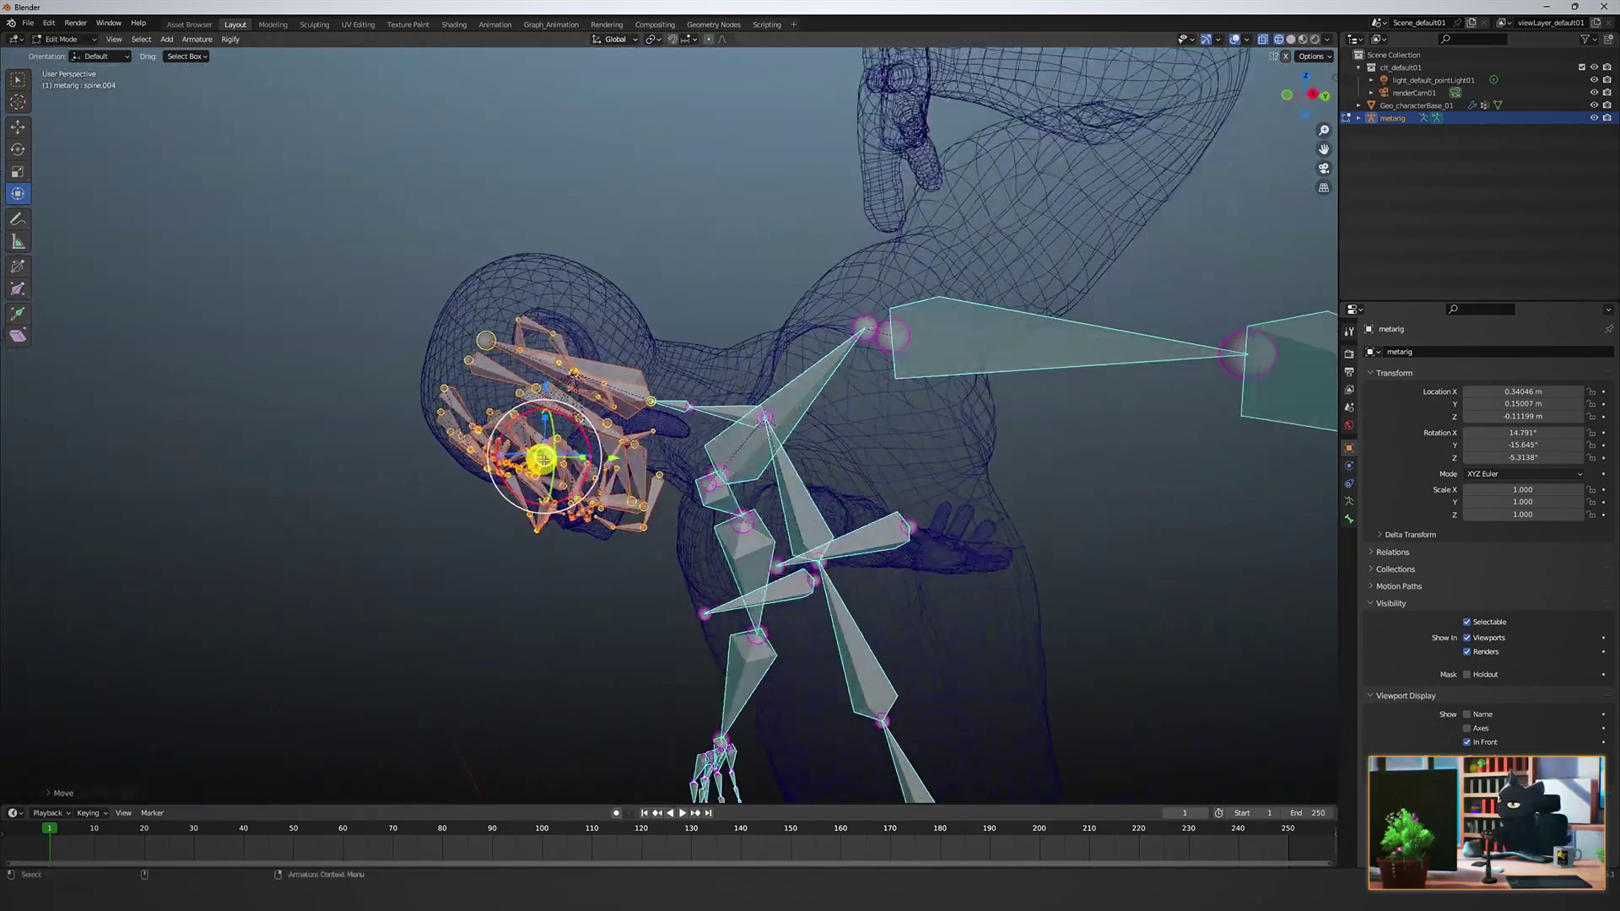
{"action": "left_click", "coordinate": [517, 596]}
{"action": "key", "text": "shift+z"}
{"action": "middle_click_drag", "start_coordinate": [517, 596], "coordinate": [801, 610]}
Advance to frame 5 and parent the character mesh to the metarig.
{"action": "key", "text": "Right"}
{"action": "key", "text": "Right"}
{"action": "key", "text": "Right"}
{"action": "key", "text": "Right"}
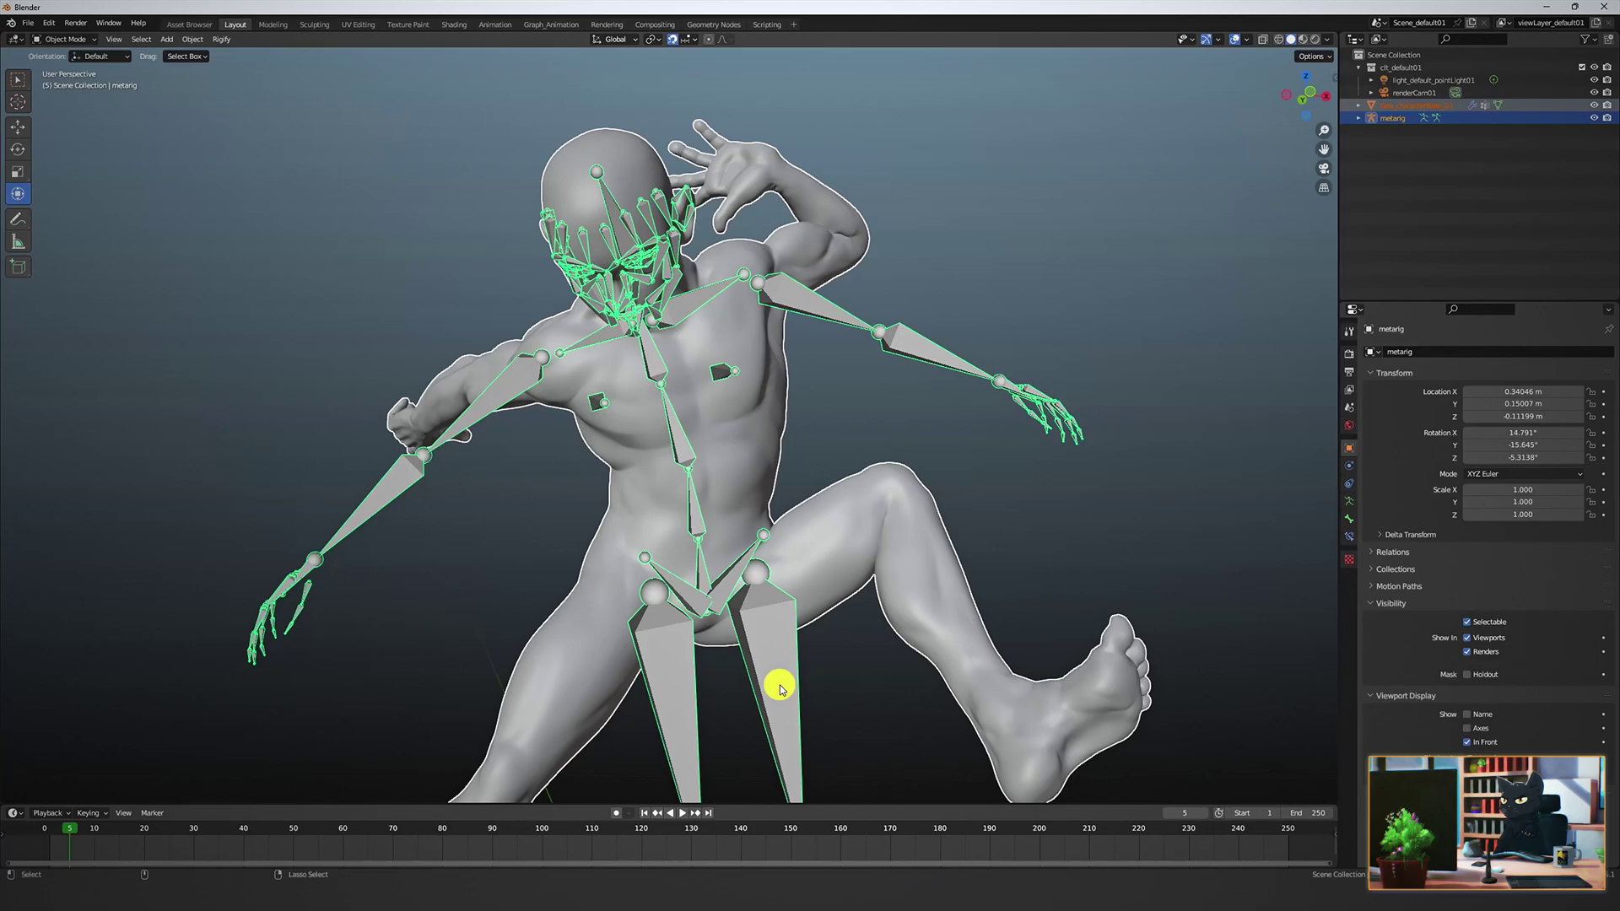
{"action": "key", "text": "ctrl+p"}
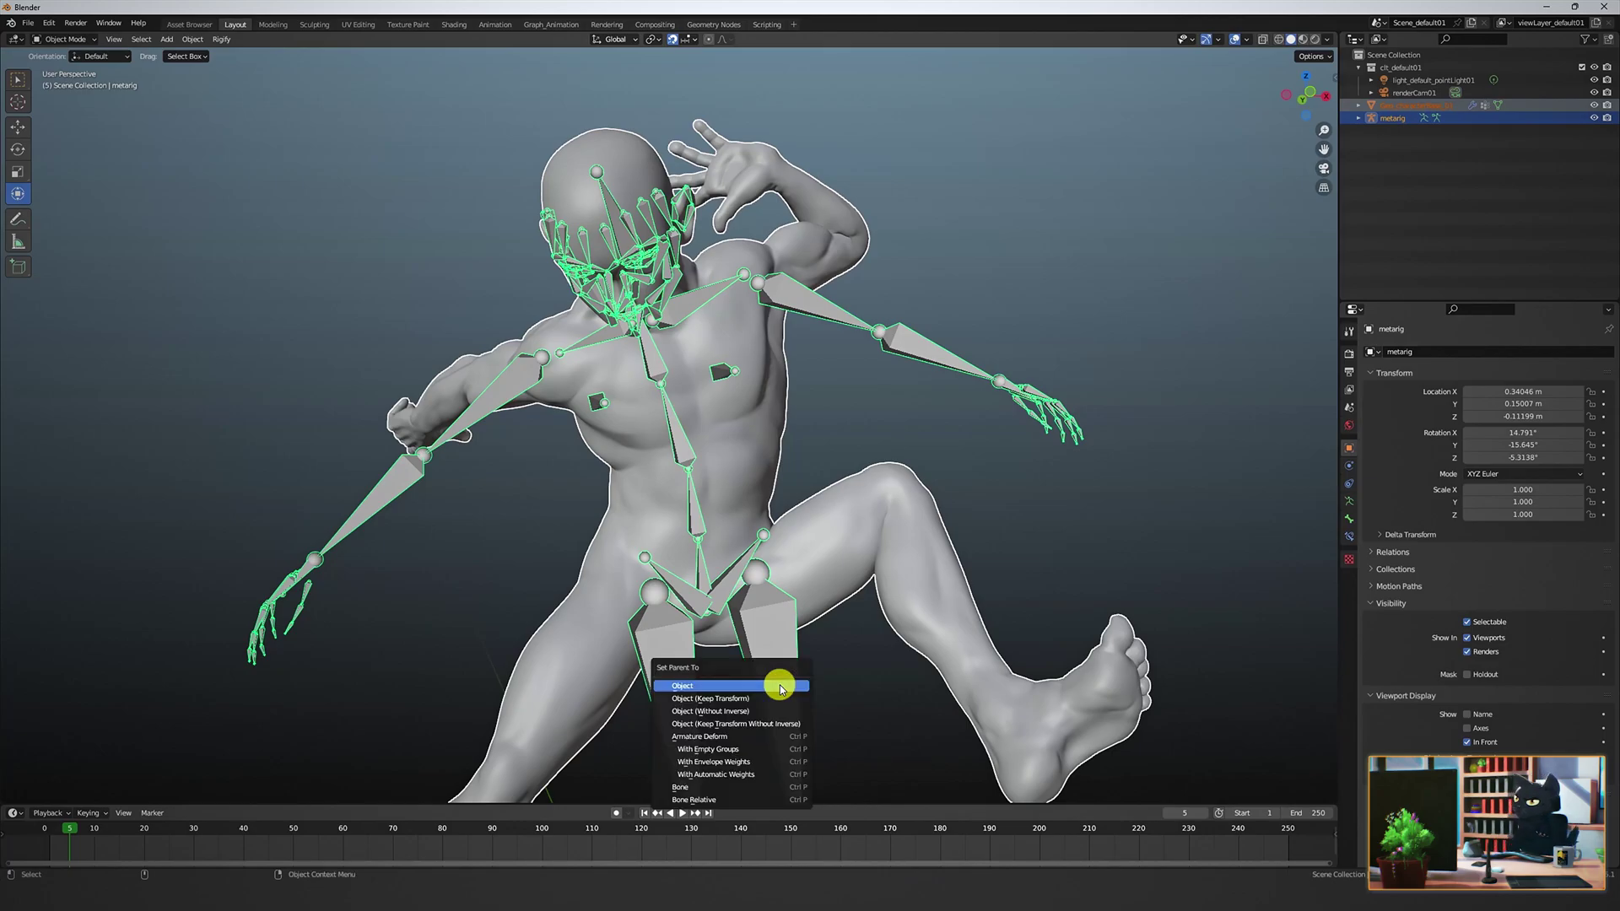
{"action": "key", "text": "Return"}
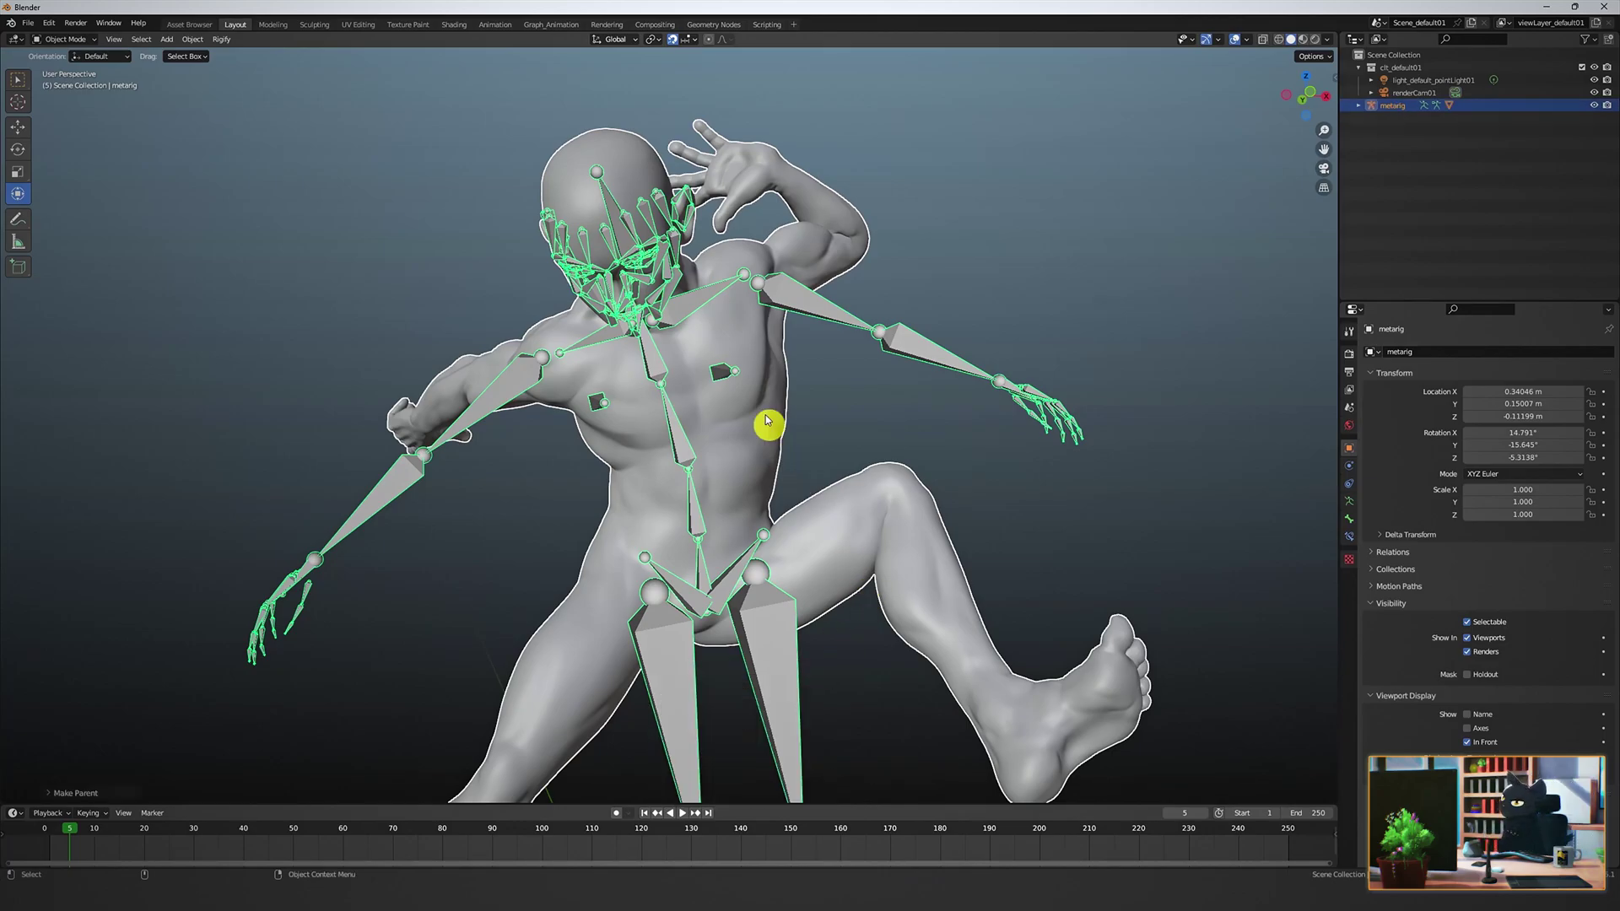
Switch the metarig to Pose Mode and test the binding by rotating the head bone.
{"action": "middle_click_drag", "start_coordinate": [780, 424], "coordinate": [630, 285]}
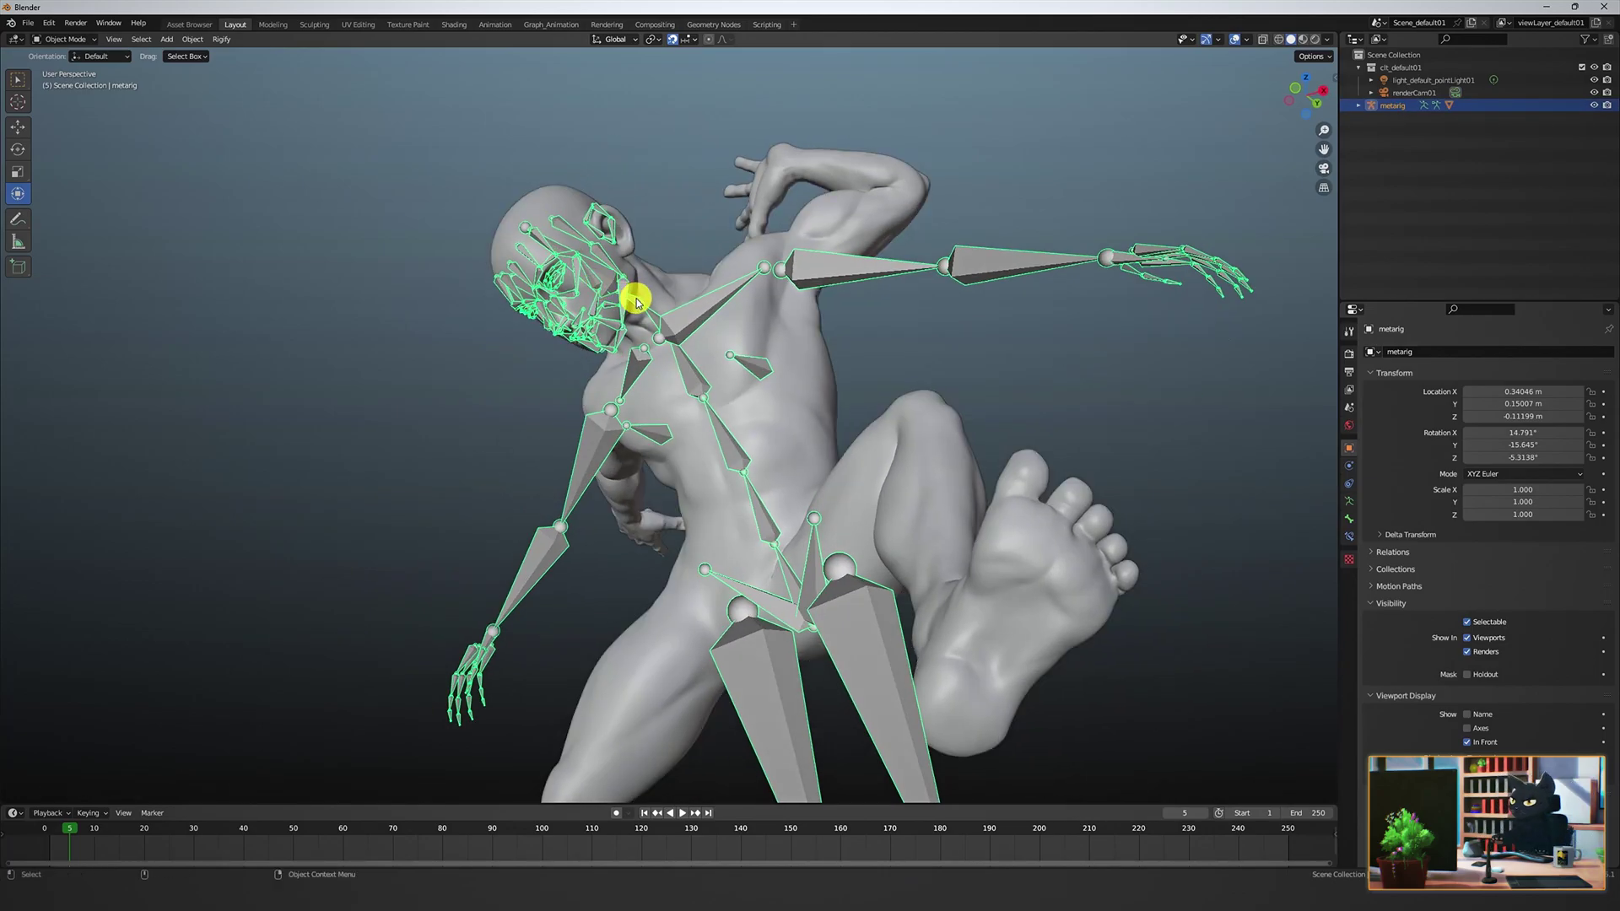
{"action": "key", "text": "ctrl+Tab"}
{"action": "left_click_drag", "start_coordinate": [623, 322], "coordinate": [662, 318]}
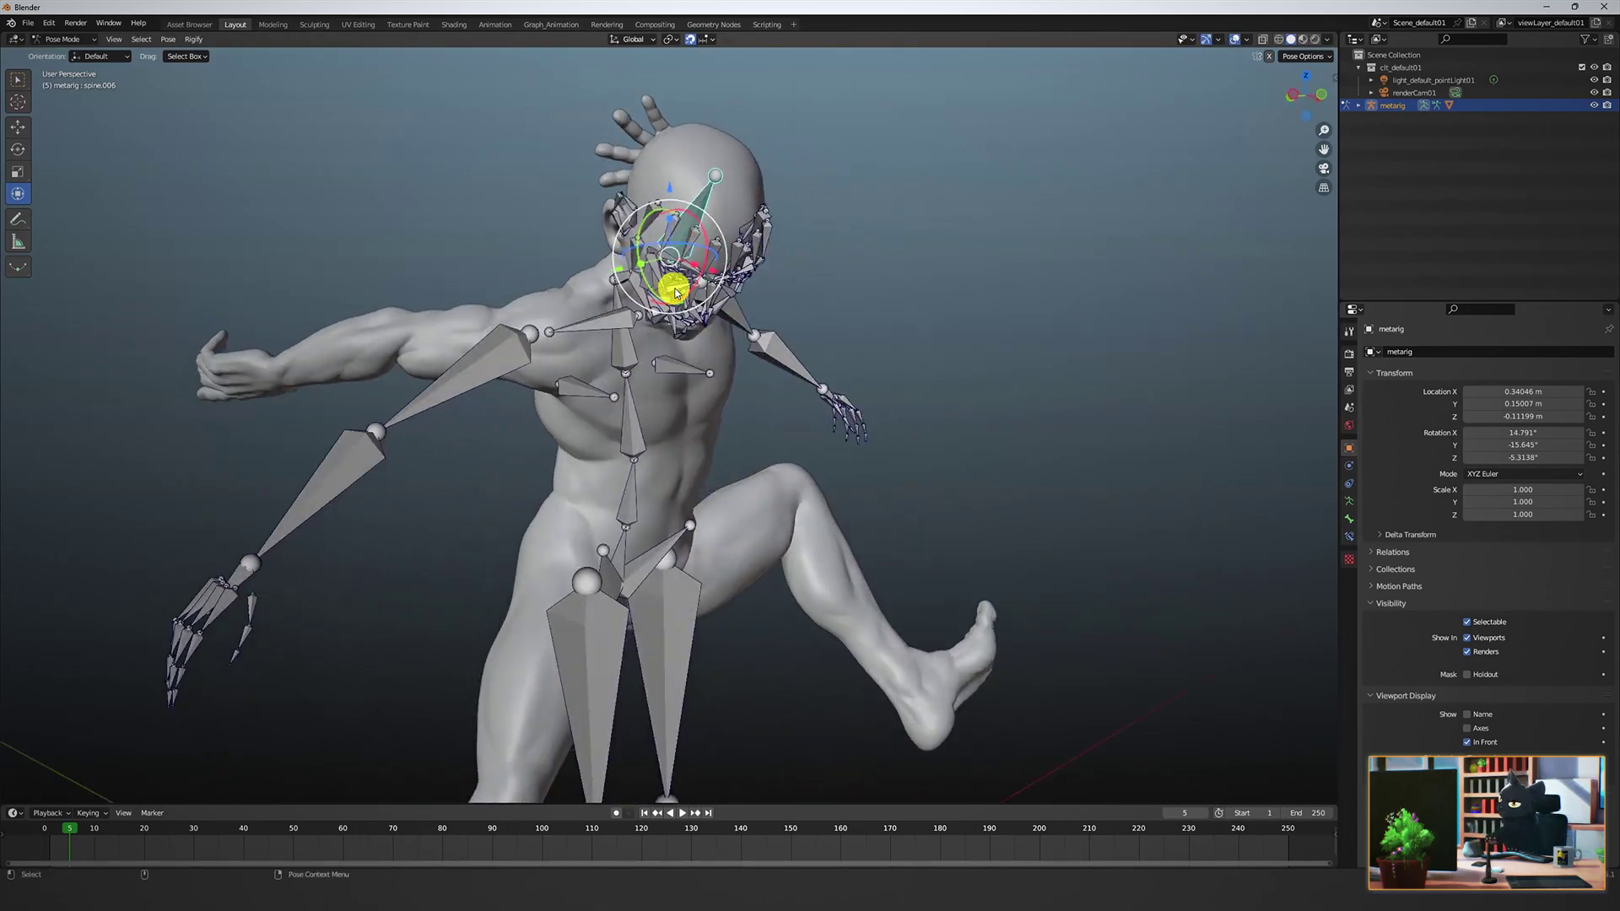
{"action": "left_click_drag", "start_coordinate": [669, 283], "coordinate": [626, 261]}
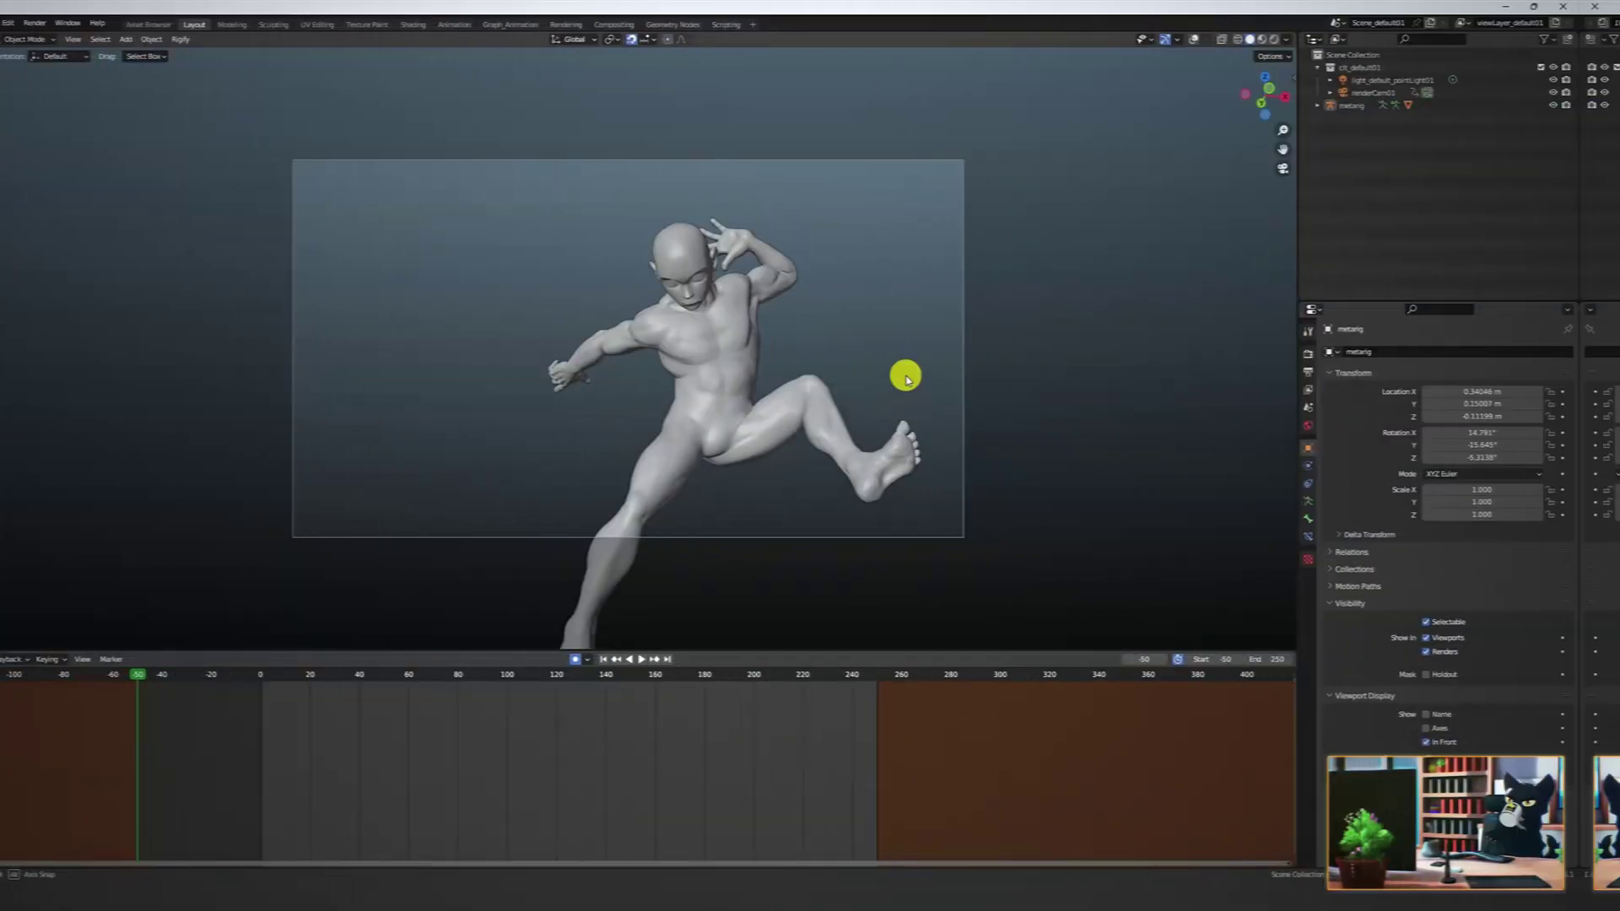
Split the 3D viewport vertically to get a working view beside the camera view.
{"action": "scroll", "coordinate": [905, 378], "scroll_direction": "up", "scroll_amount": 2}
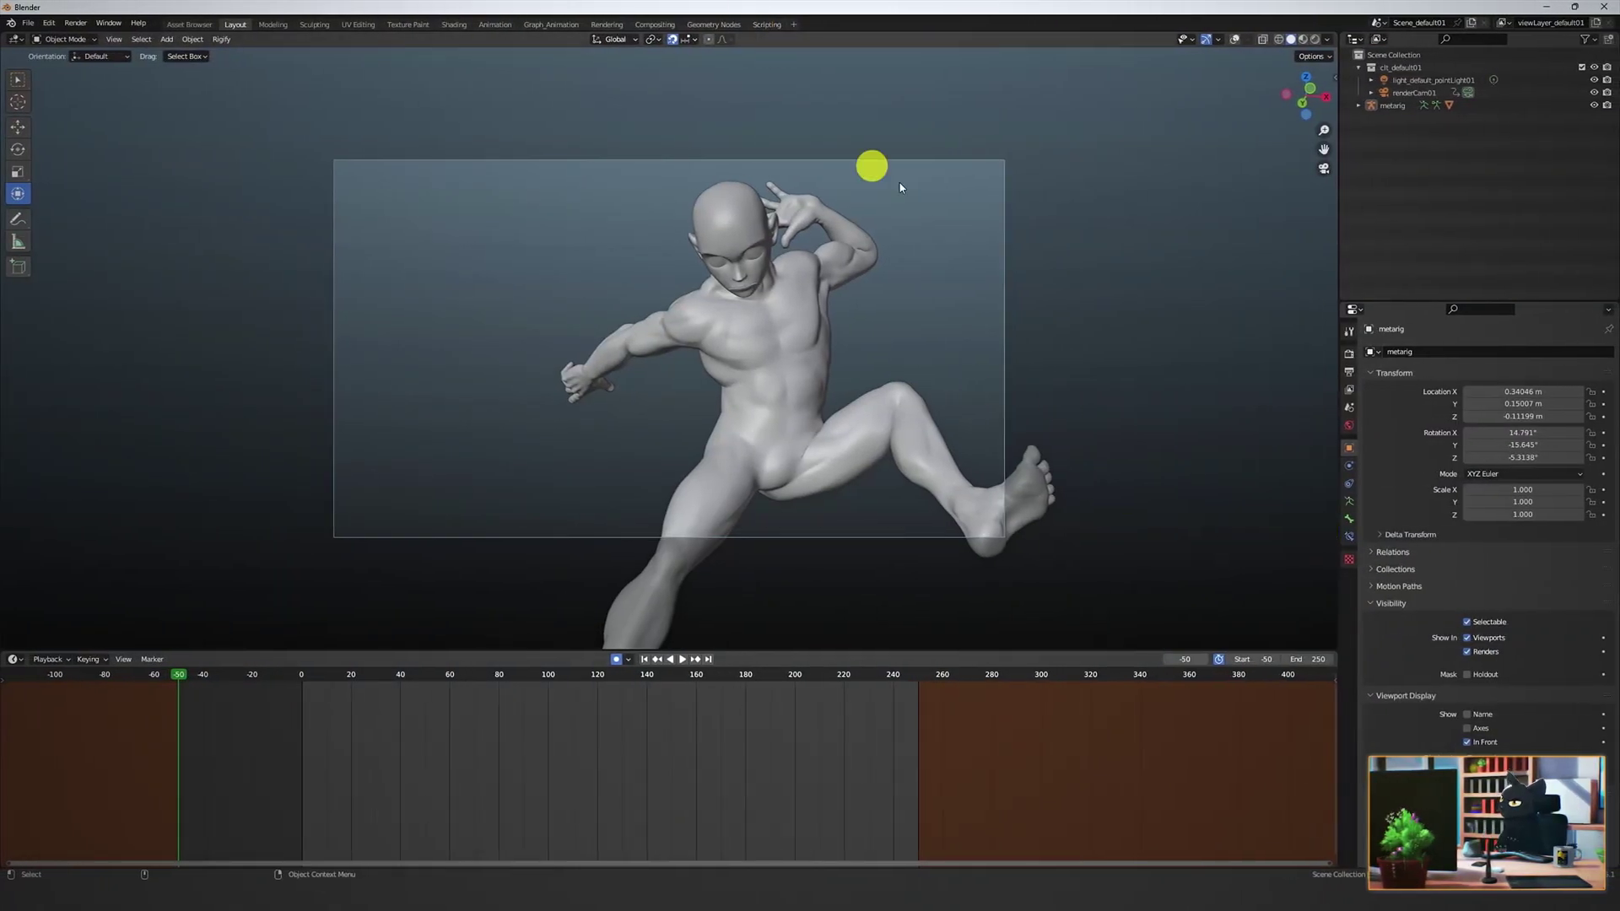
{"action": "right_click", "coordinate": [903, 226]}
{"action": "right_click", "coordinate": [902, 32]}
{"action": "left_click", "coordinate": [899, 48]}
{"action": "left_click", "coordinate": [550, 245]}
Orbit the new viewport around the character, select the metarig there and put it in Pose Mode.
{"action": "middle_click_drag", "start_coordinate": [438, 279], "coordinate": [438, 350]}
{"action": "scroll", "coordinate": [427, 369], "scroll_direction": "down", "scroll_amount": 3}
{"action": "scroll", "coordinate": [286, 354], "scroll_direction": "up", "scroll_amount": 3}
{"action": "left_click", "coordinate": [359, 325]}
{"action": "middle_click_drag", "start_coordinate": [286, 354], "coordinate": [267, 504]}
{"action": "key", "text": "ctrl+Tab"}
Try to record a live rotation of the head bone spine.006 during playback.
{"action": "left_click", "coordinate": [291, 308]}
{"action": "key", "text": "r"}
{"action": "left_click", "coordinate": [355, 503]}
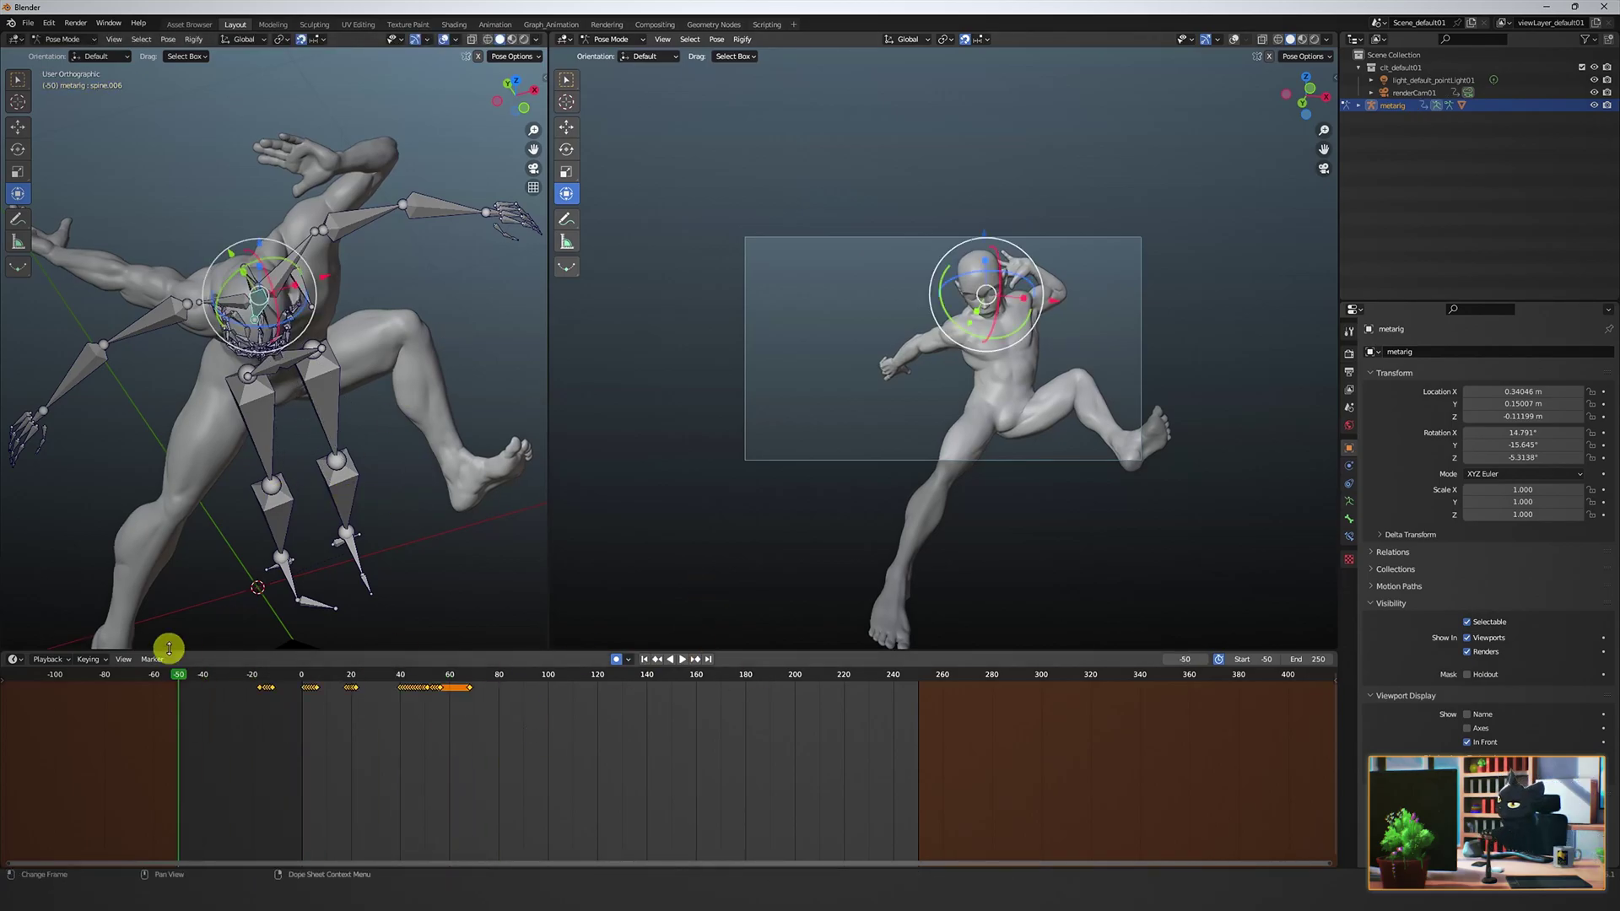
{"action": "key", "text": "r"}
{"action": "key", "text": "Escape"}
{"action": "key", "text": "Escape"}
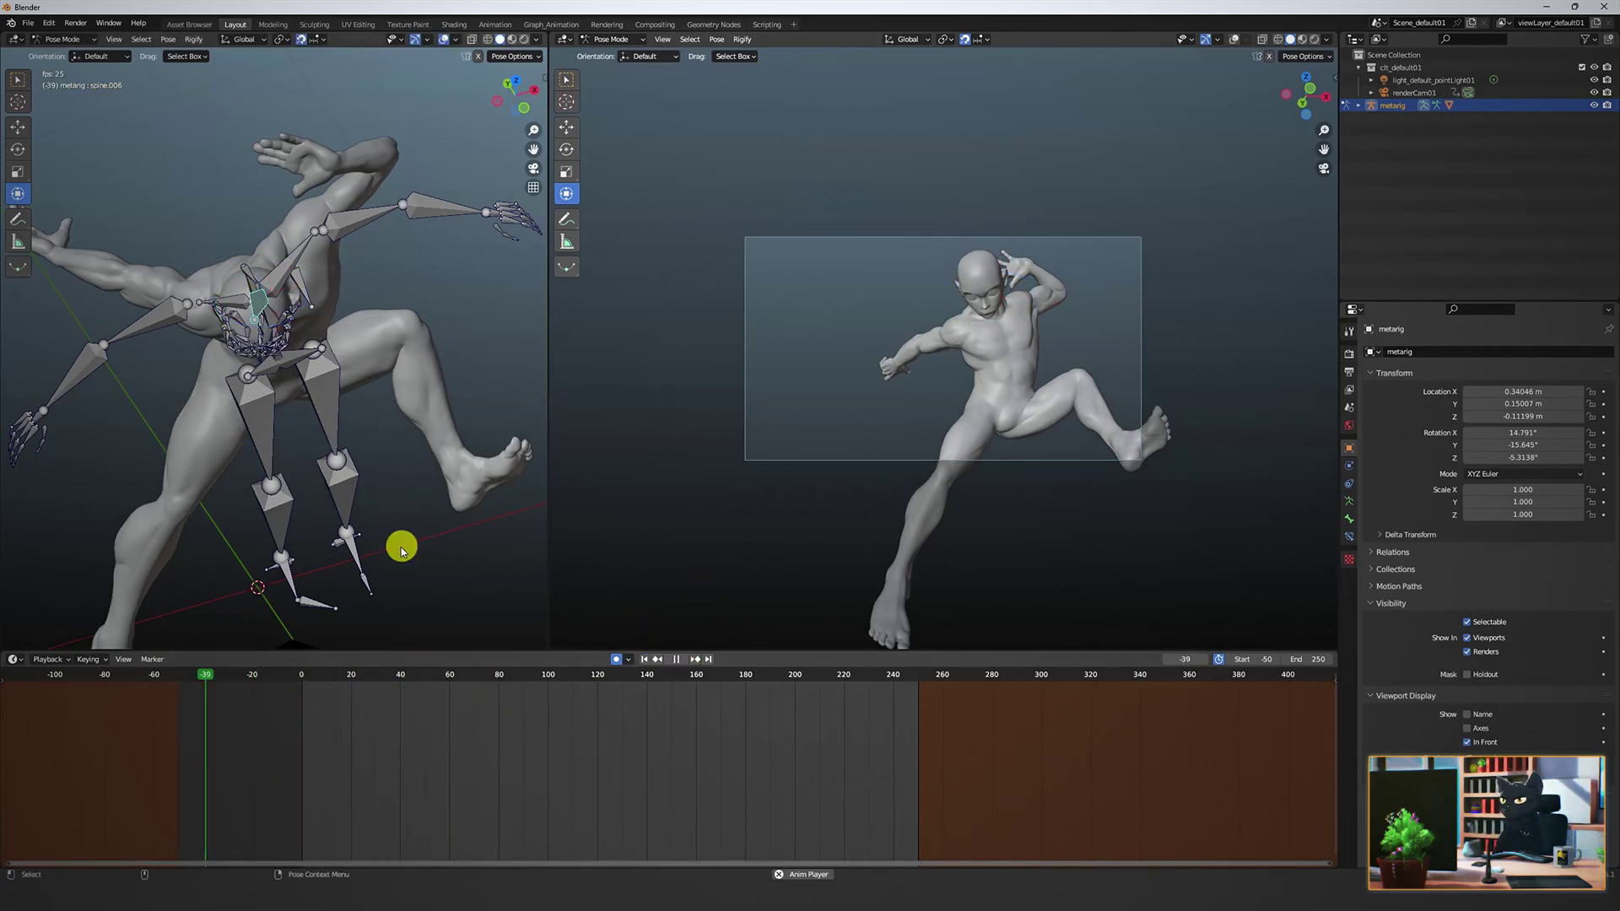
Record the head bone's rotation live during playback and select the recorded keyframes in the timeline.
{"action": "key", "text": "r"}
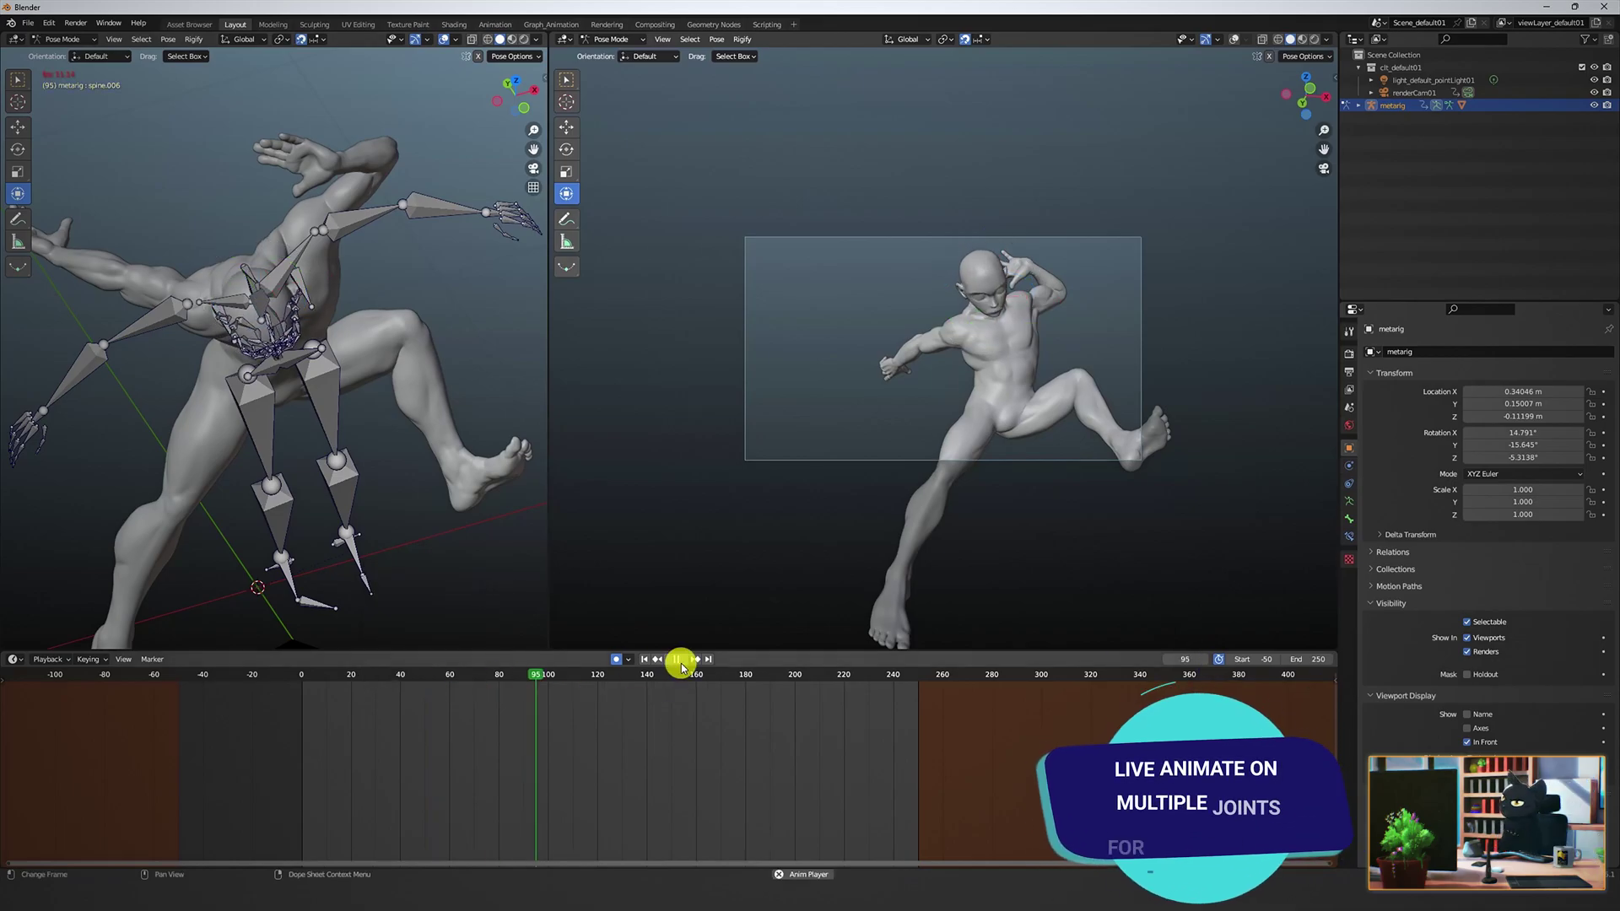
{"action": "left_click", "coordinate": [1116, 439]}
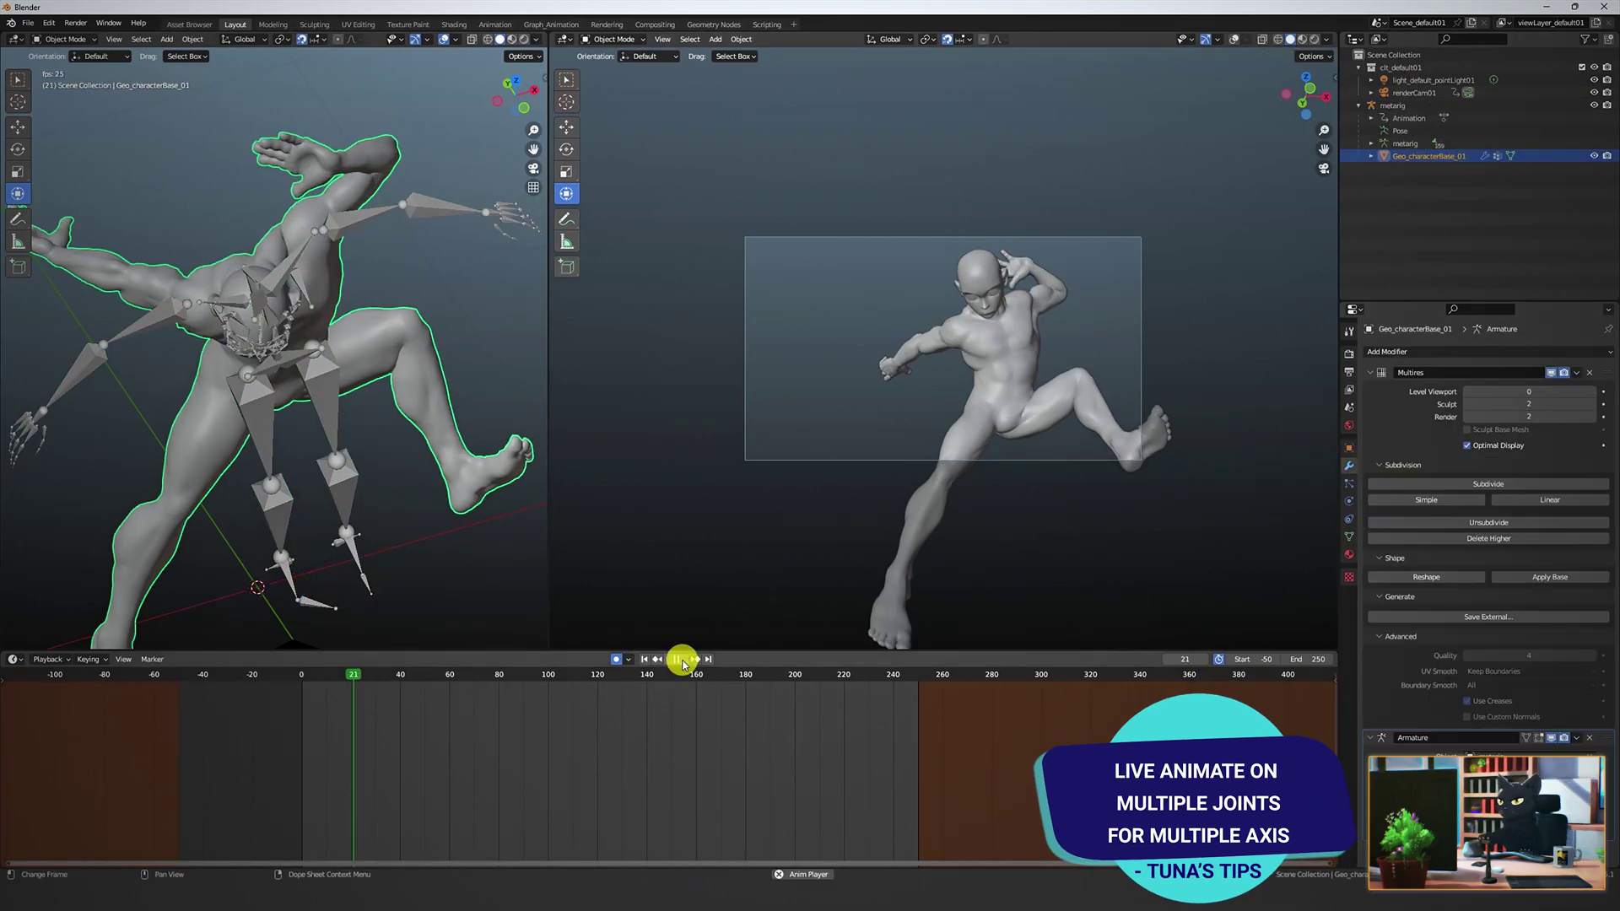
{"action": "left_click", "coordinate": [271, 351]}
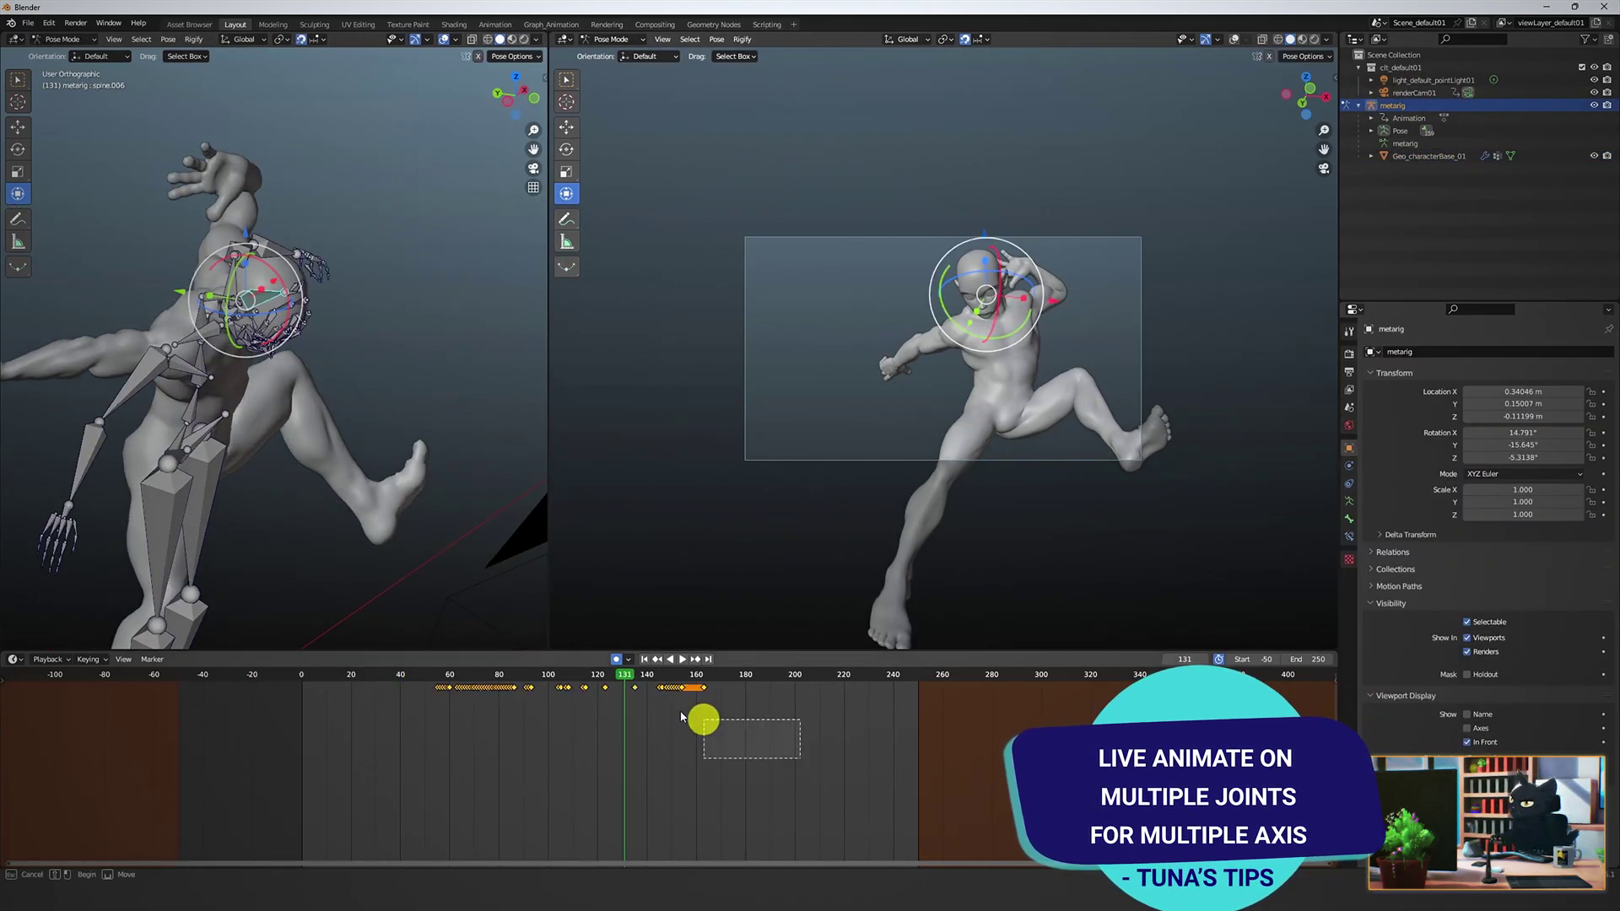
{"action": "left_click_drag", "start_coordinate": [681, 716], "coordinate": [615, 742]}
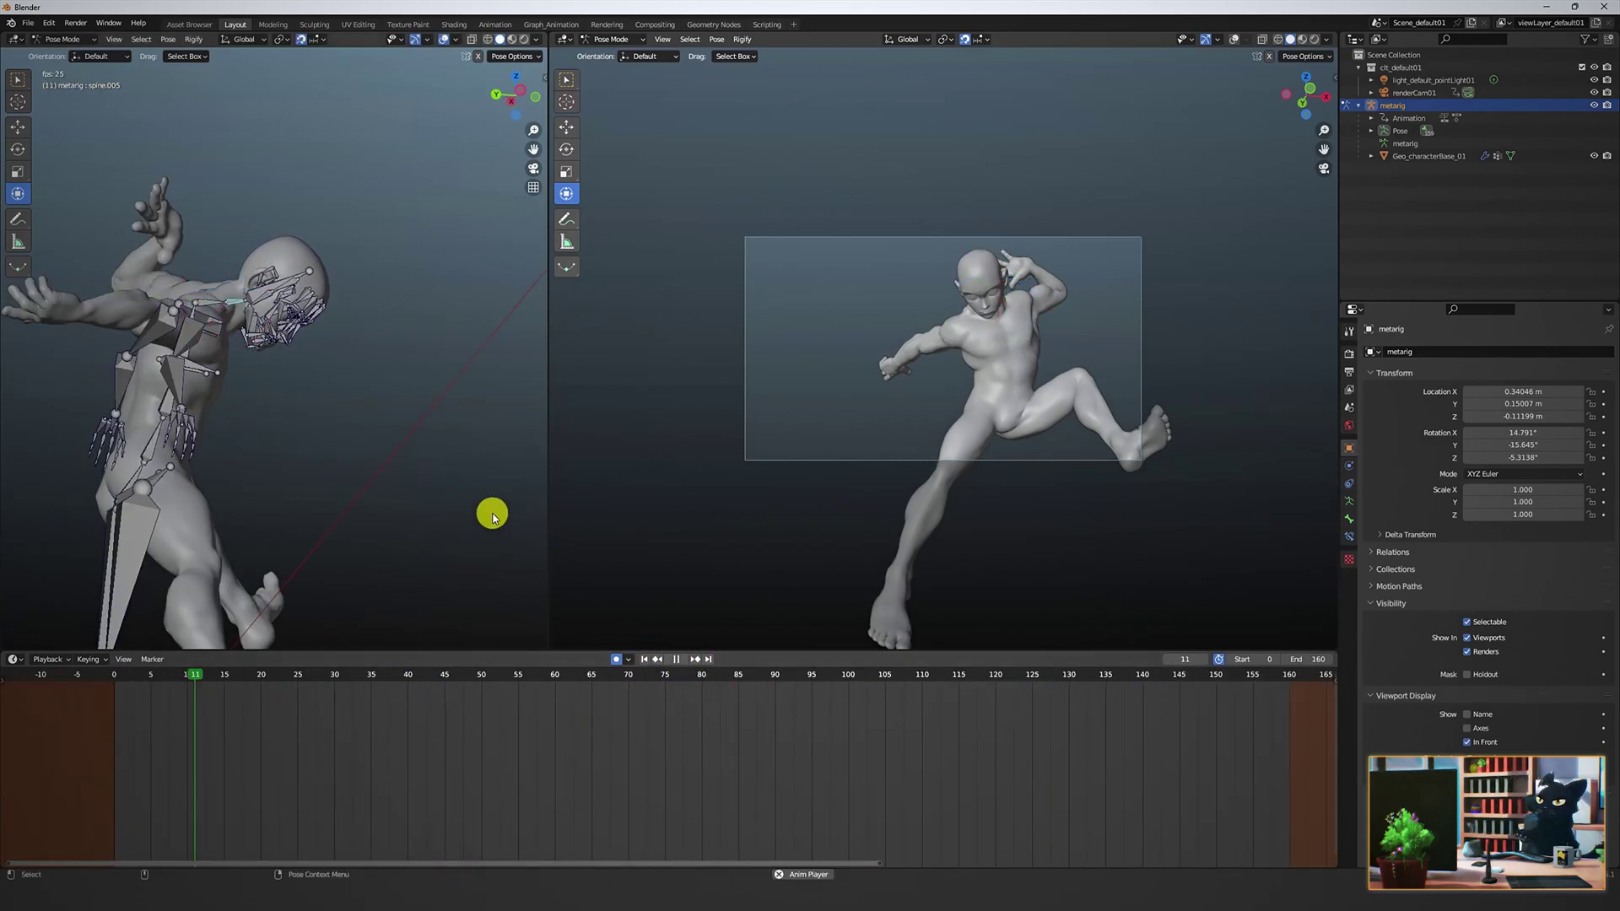
Record a live rotation of the neck bone spine.005 during playback, then stop the animation.
{"action": "key", "text": "r"}
{"action": "left_click", "coordinate": [500, 554]}
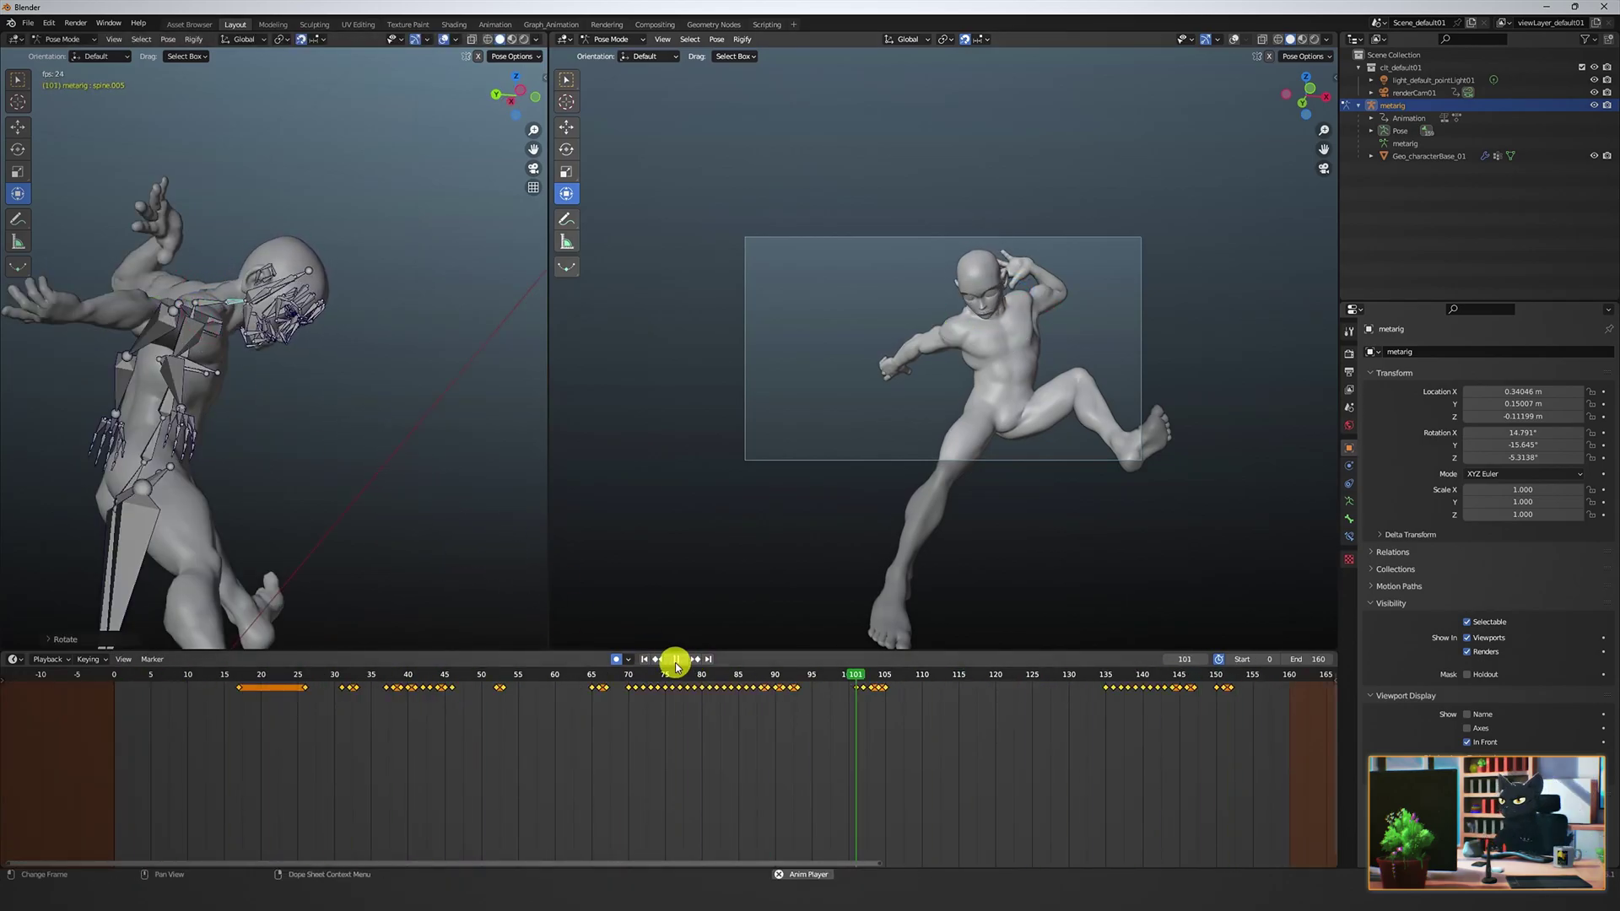
{"action": "left_click", "coordinate": [676, 663]}
{"action": "left_click", "coordinate": [383, 401]}
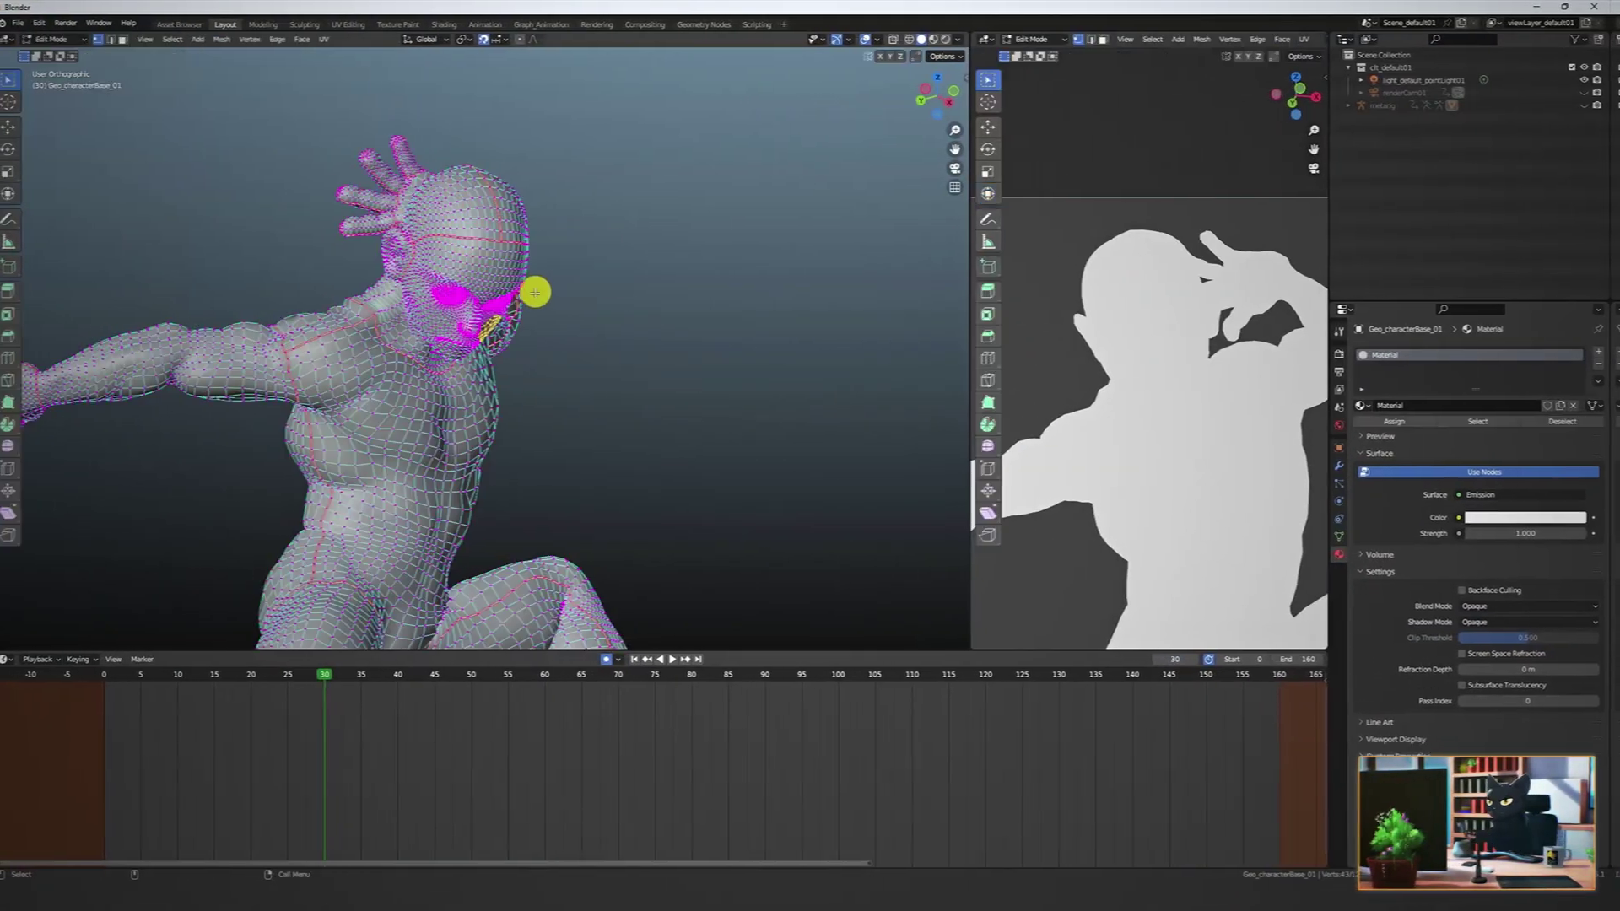
Snap the 3D cursor to the selected vertices between the character's eyebrows and return to Object Mode.
{"action": "scroll", "coordinate": [535, 289], "scroll_direction": "up", "scroll_amount": 3}
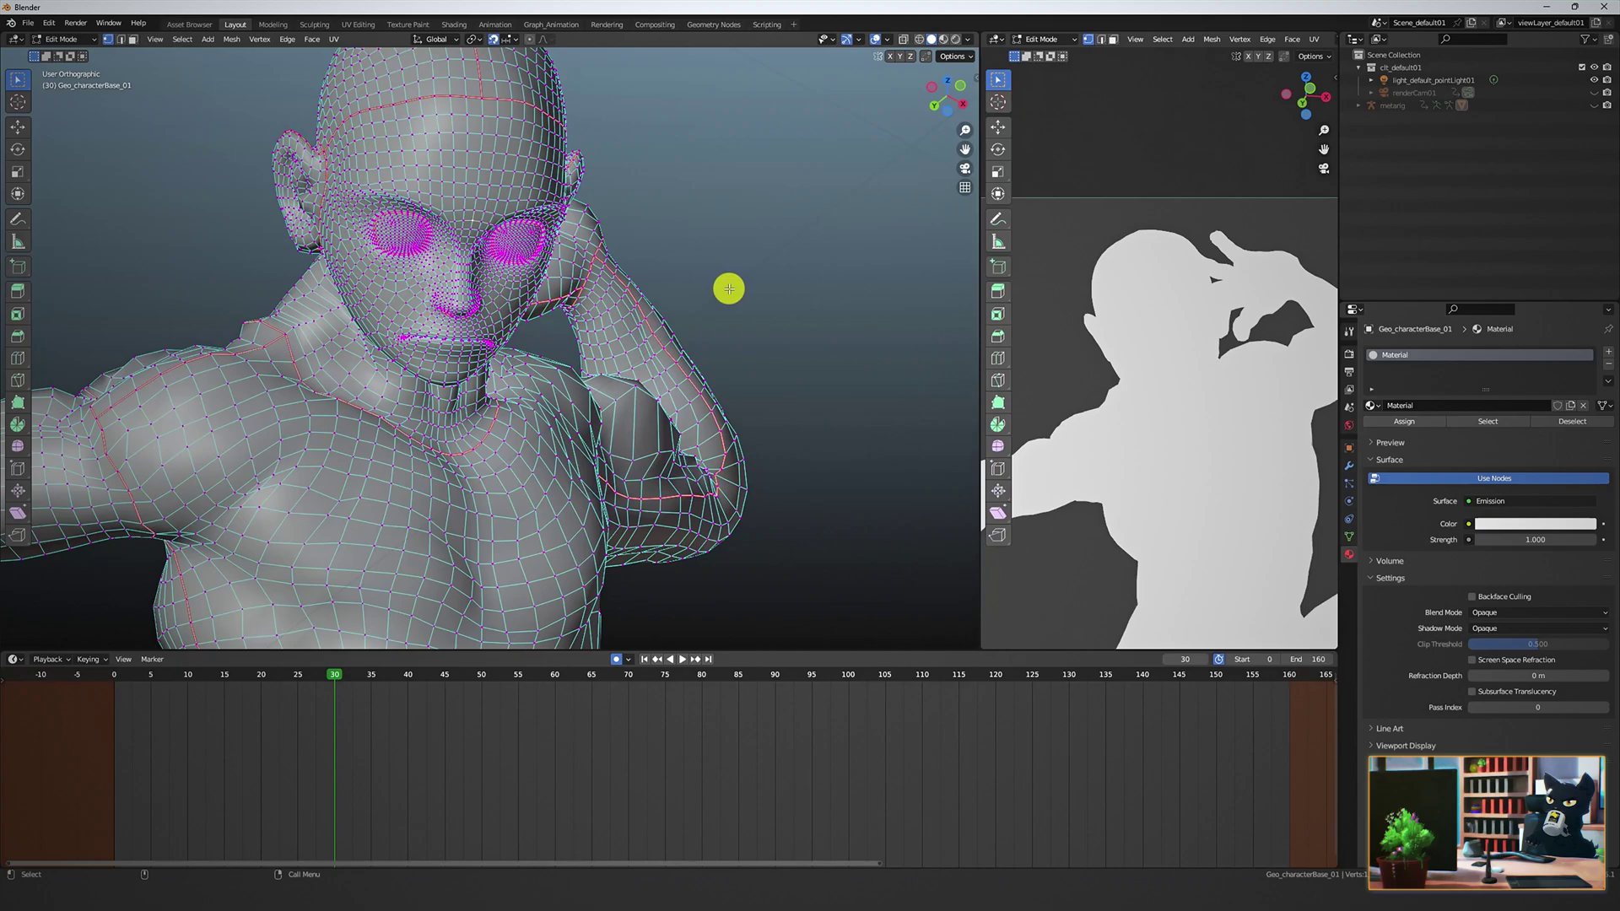
{"action": "key", "text": "shift+s"}
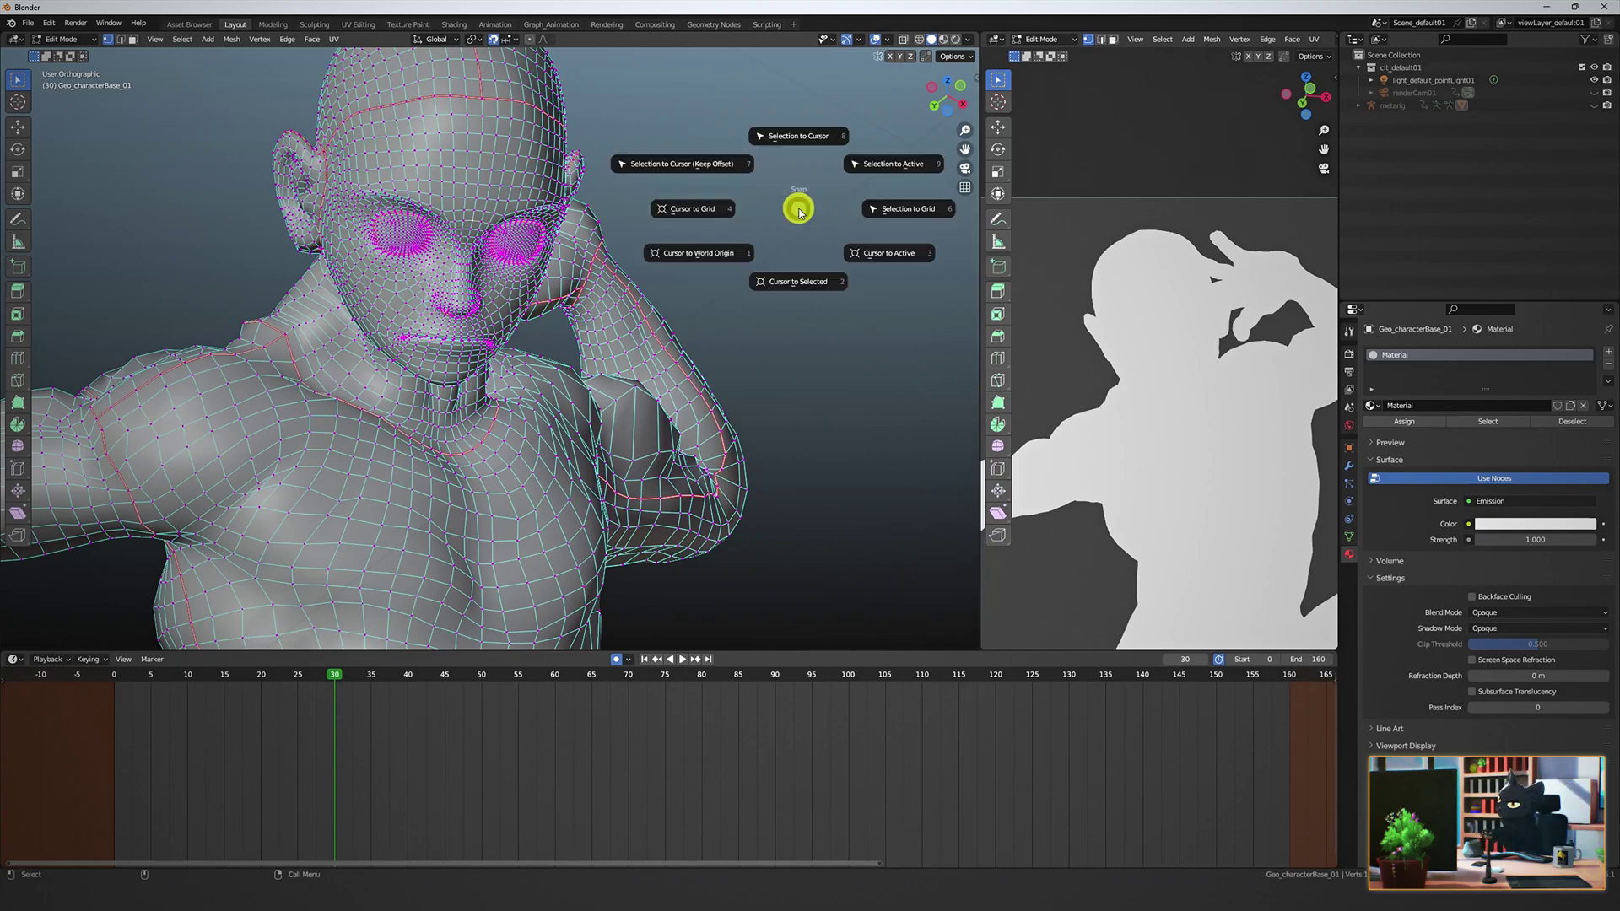
{"action": "left_click", "coordinate": [793, 268]}
{"action": "middle_click_drag", "start_coordinate": [618, 257], "coordinate": [664, 255]}
{"action": "key", "text": "Tab"}
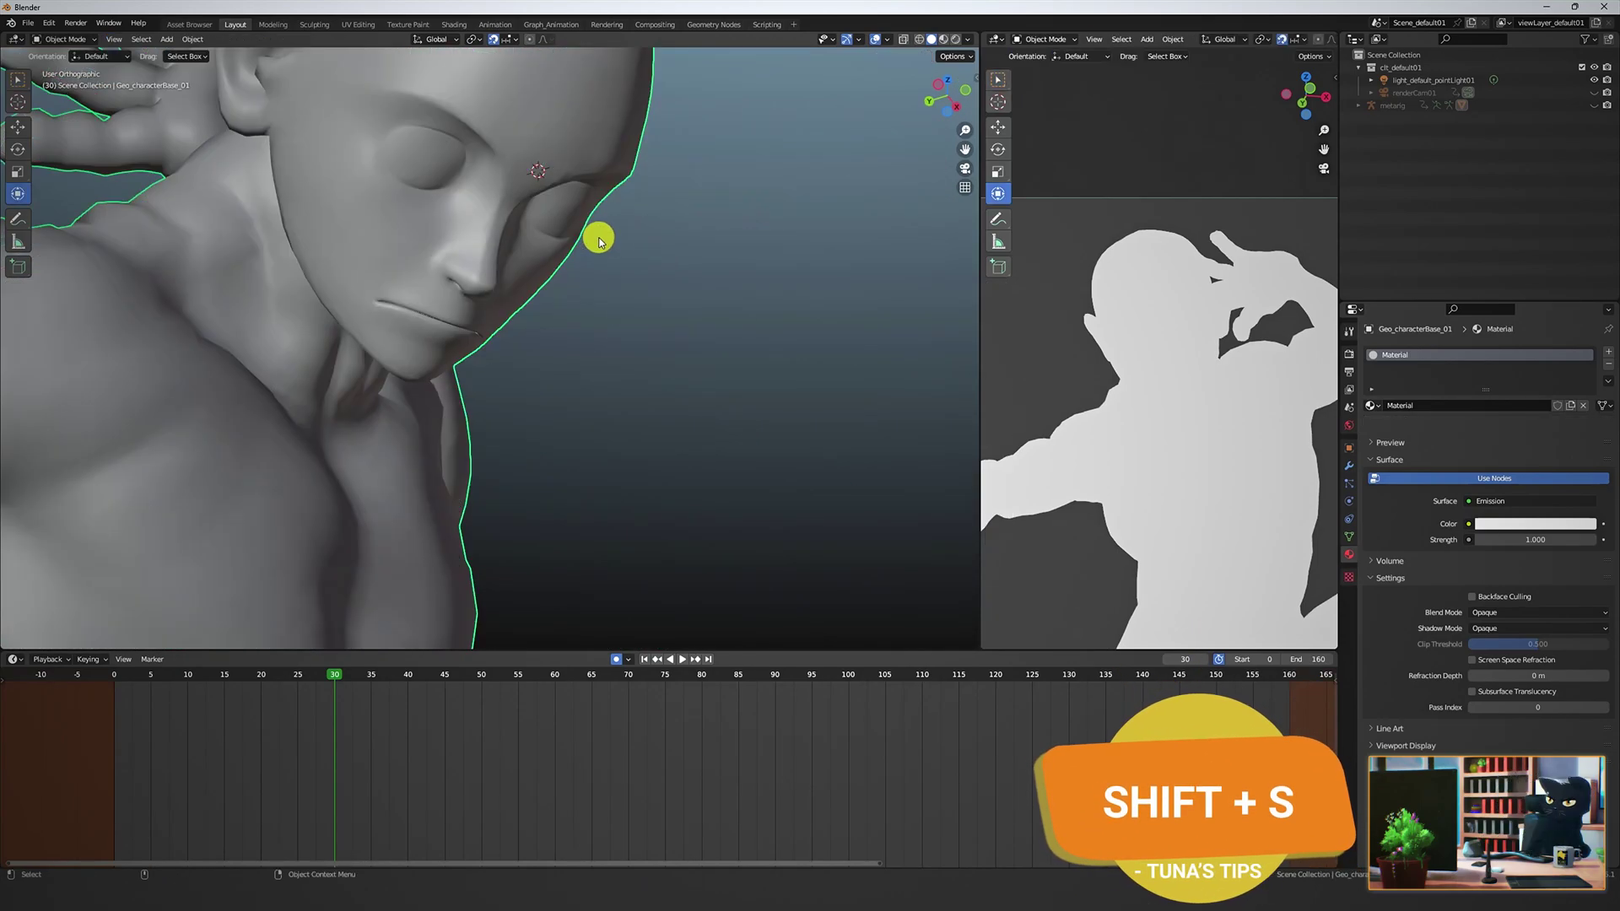
Deselect everything and add a Plain Axes empty at the 3D cursor on the character's brow.
{"action": "key", "text": "alt+a"}
{"action": "key", "text": "shift+a"}
{"action": "mouse_move", "coordinate": [766, 325]}
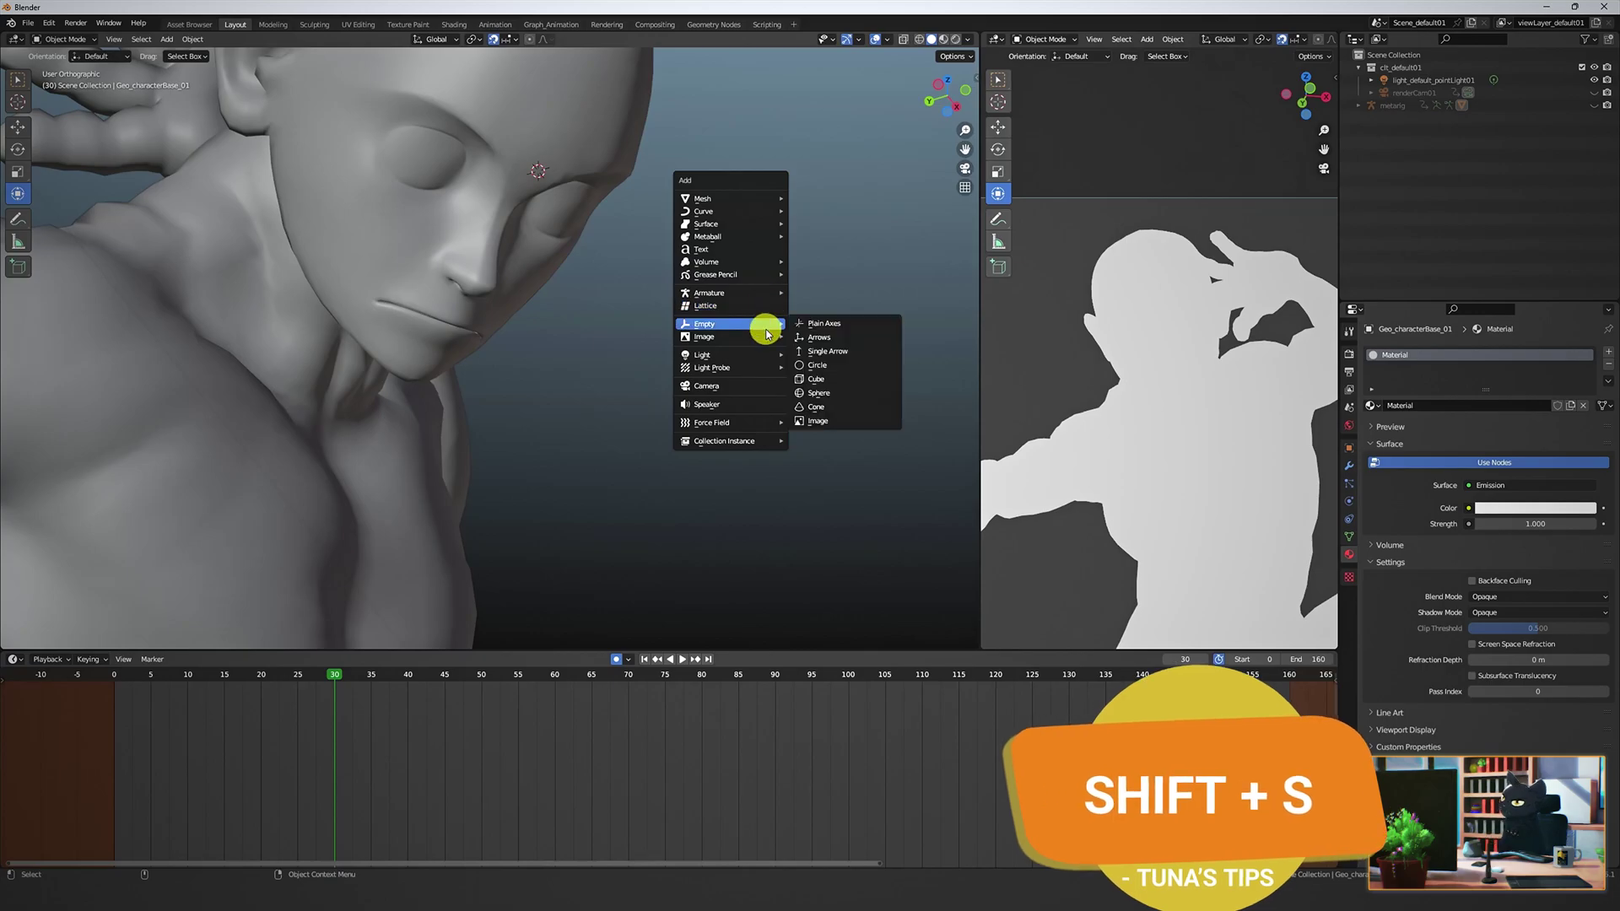
{"action": "left_click", "coordinate": [849, 322]}
{"action": "middle_click_drag", "start_coordinate": [850, 322], "coordinate": [763, 428]}
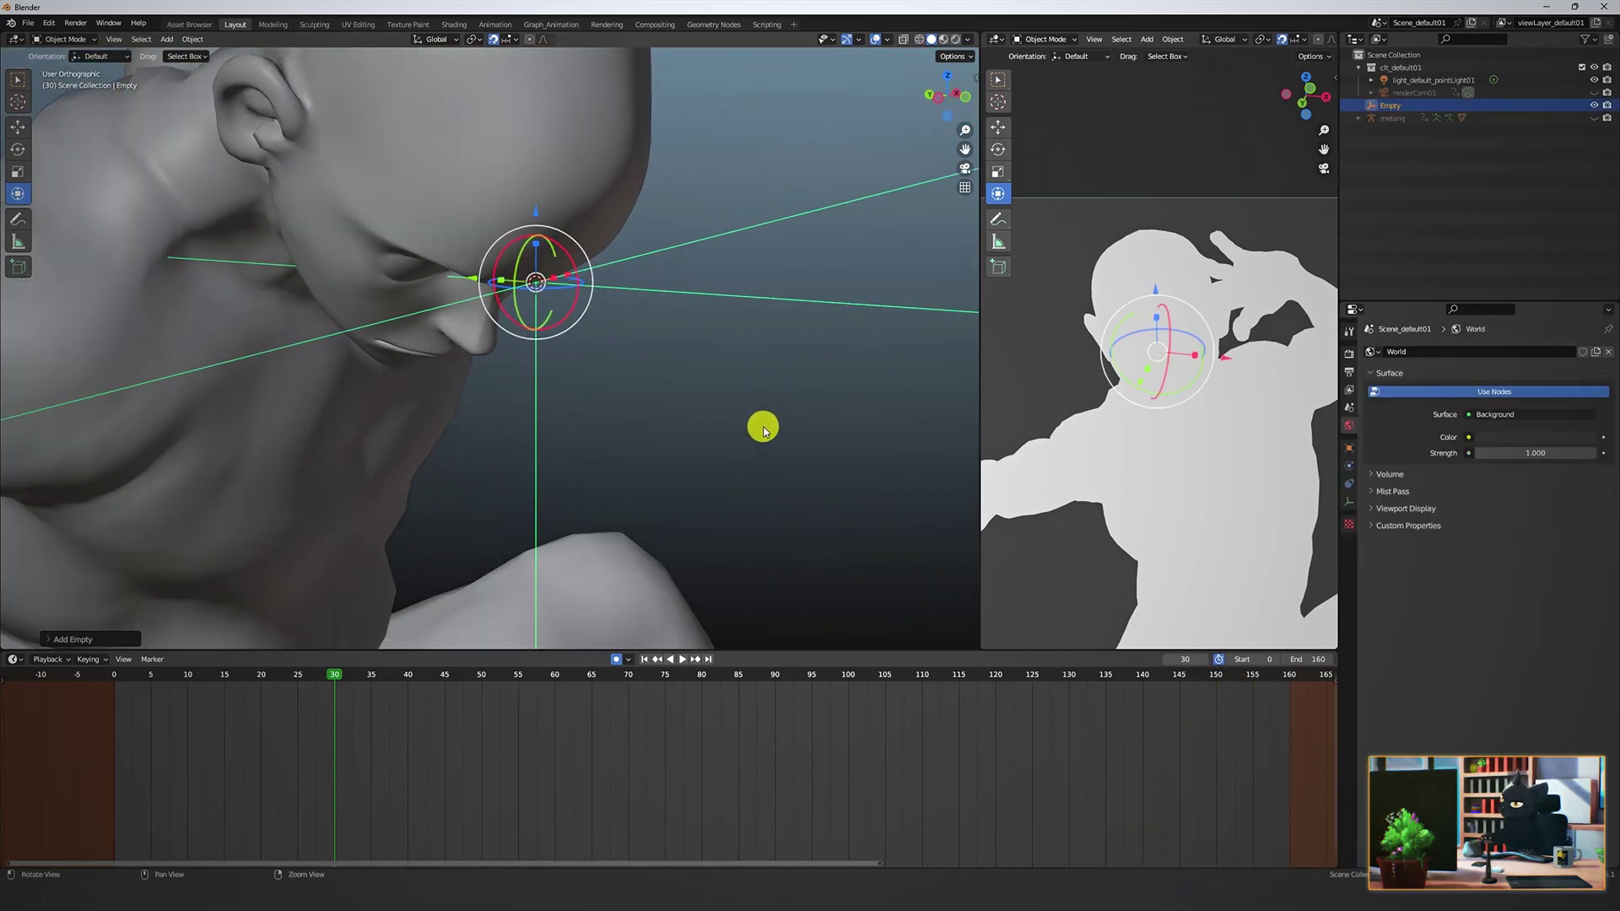
Show the empty's transform values and apply All Transforms to Deltas to it.
{"action": "key", "text": "n"}
{"action": "key", "text": "q"}
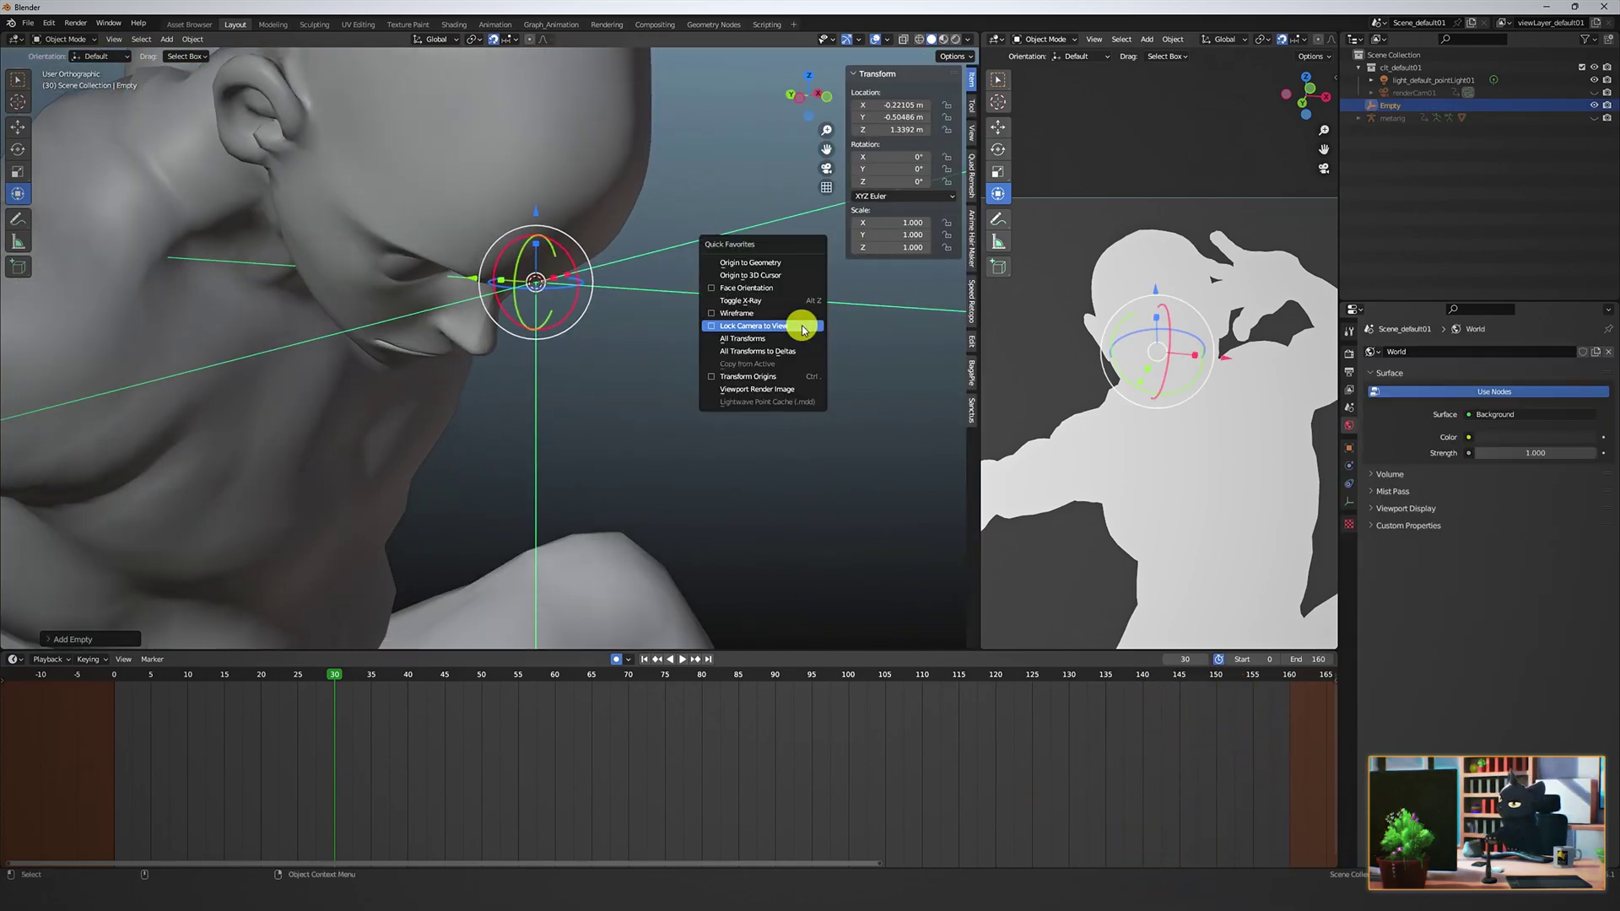
{"action": "left_click", "coordinate": [763, 351]}
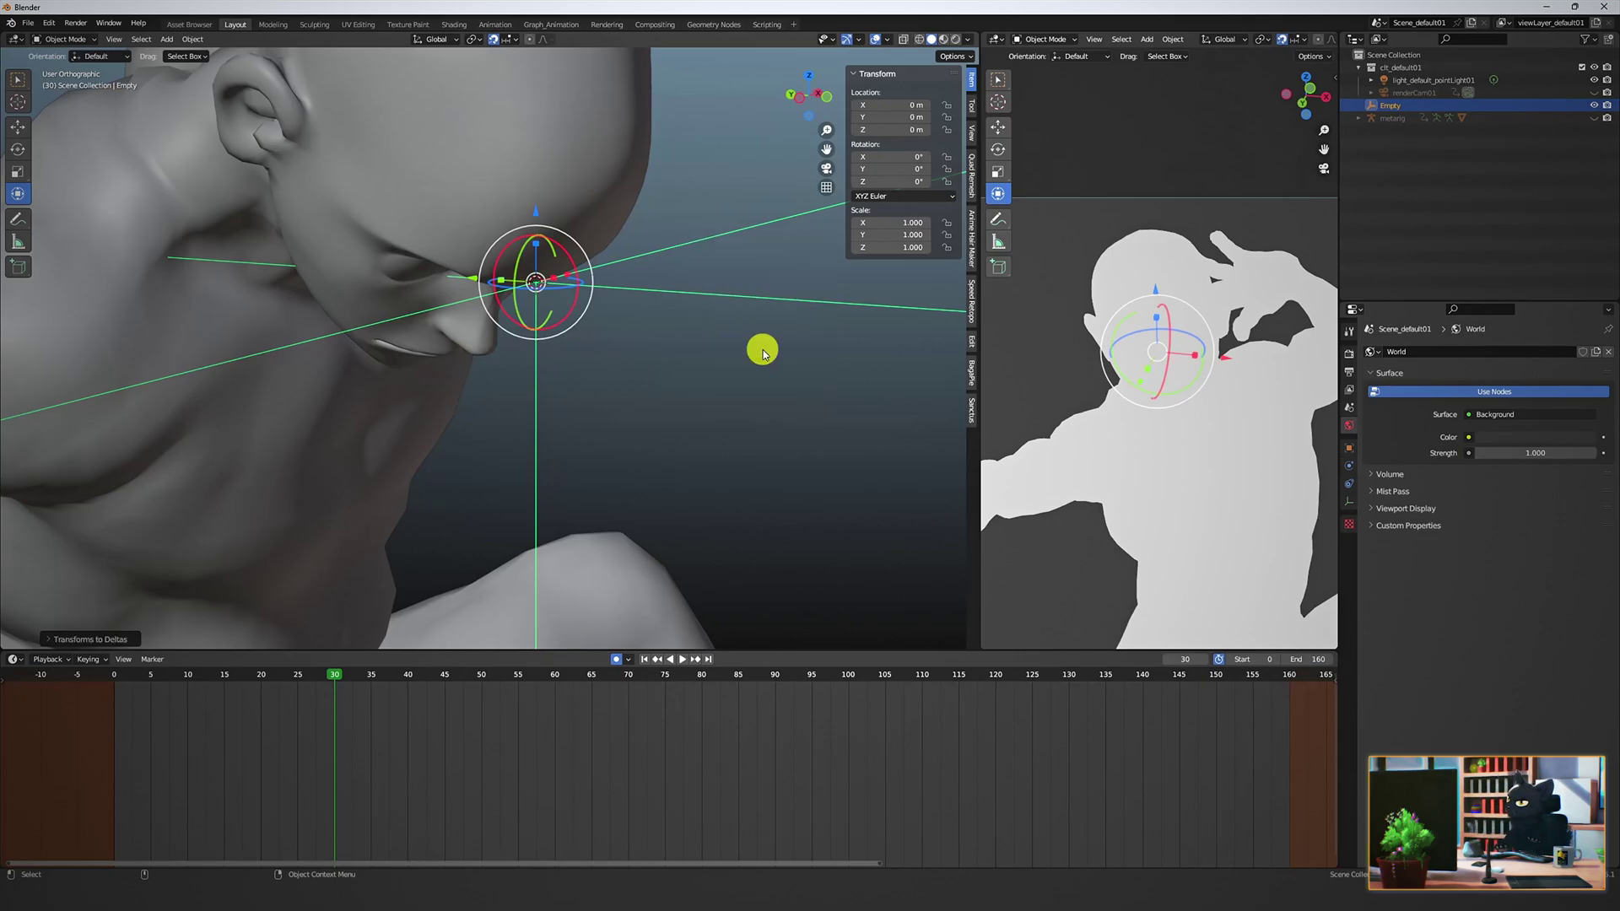
{"action": "left_click", "coordinate": [727, 368]}
{"action": "middle_click_drag", "start_coordinate": [727, 368], "coordinate": [774, 234]}
{"action": "left_click", "coordinate": [771, 228]}
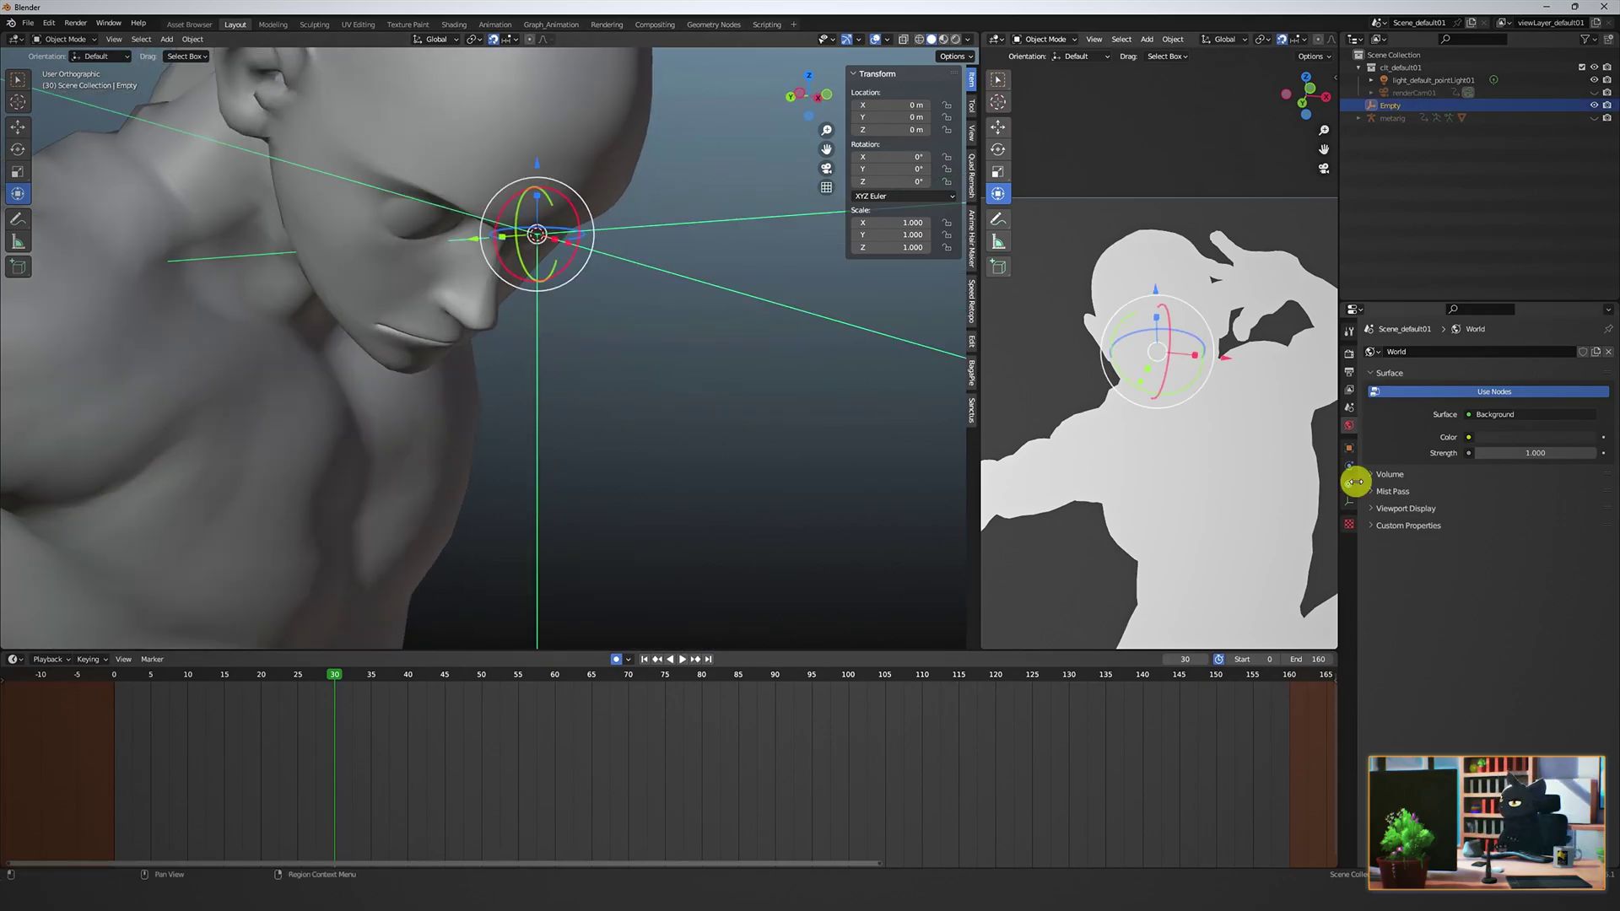
Set the empty's display size to 0.01 m and deselect it.
{"action": "left_click", "coordinate": [1349, 501]}
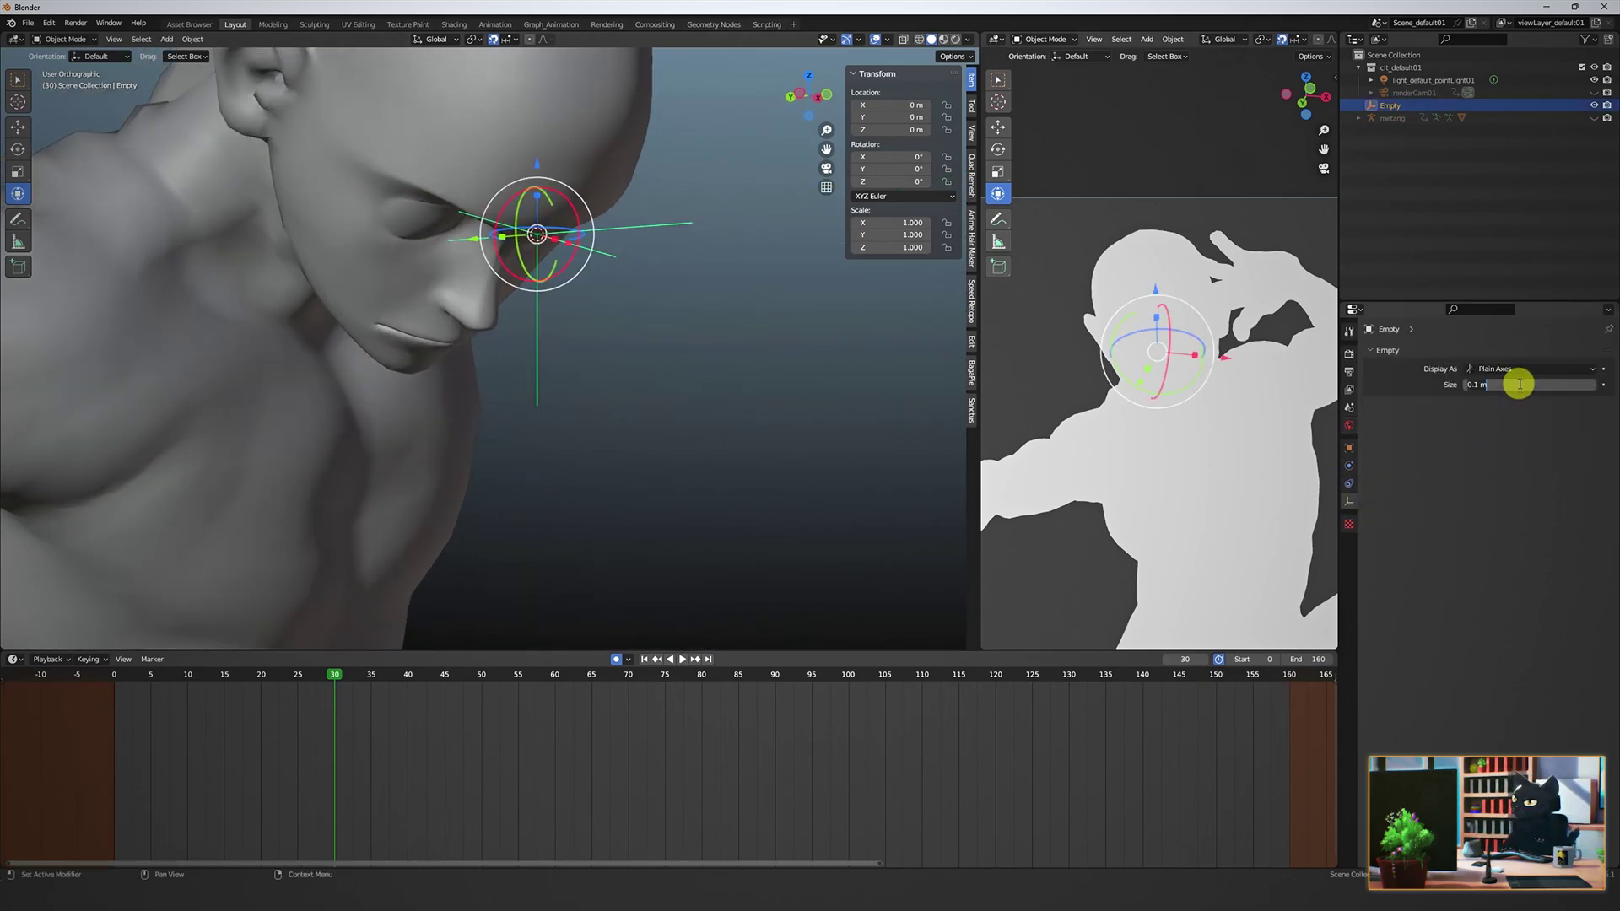
{"action": "left_click", "coordinate": [813, 489]}
{"action": "middle_click_drag", "start_coordinate": [812, 489], "coordinate": [643, 402]}
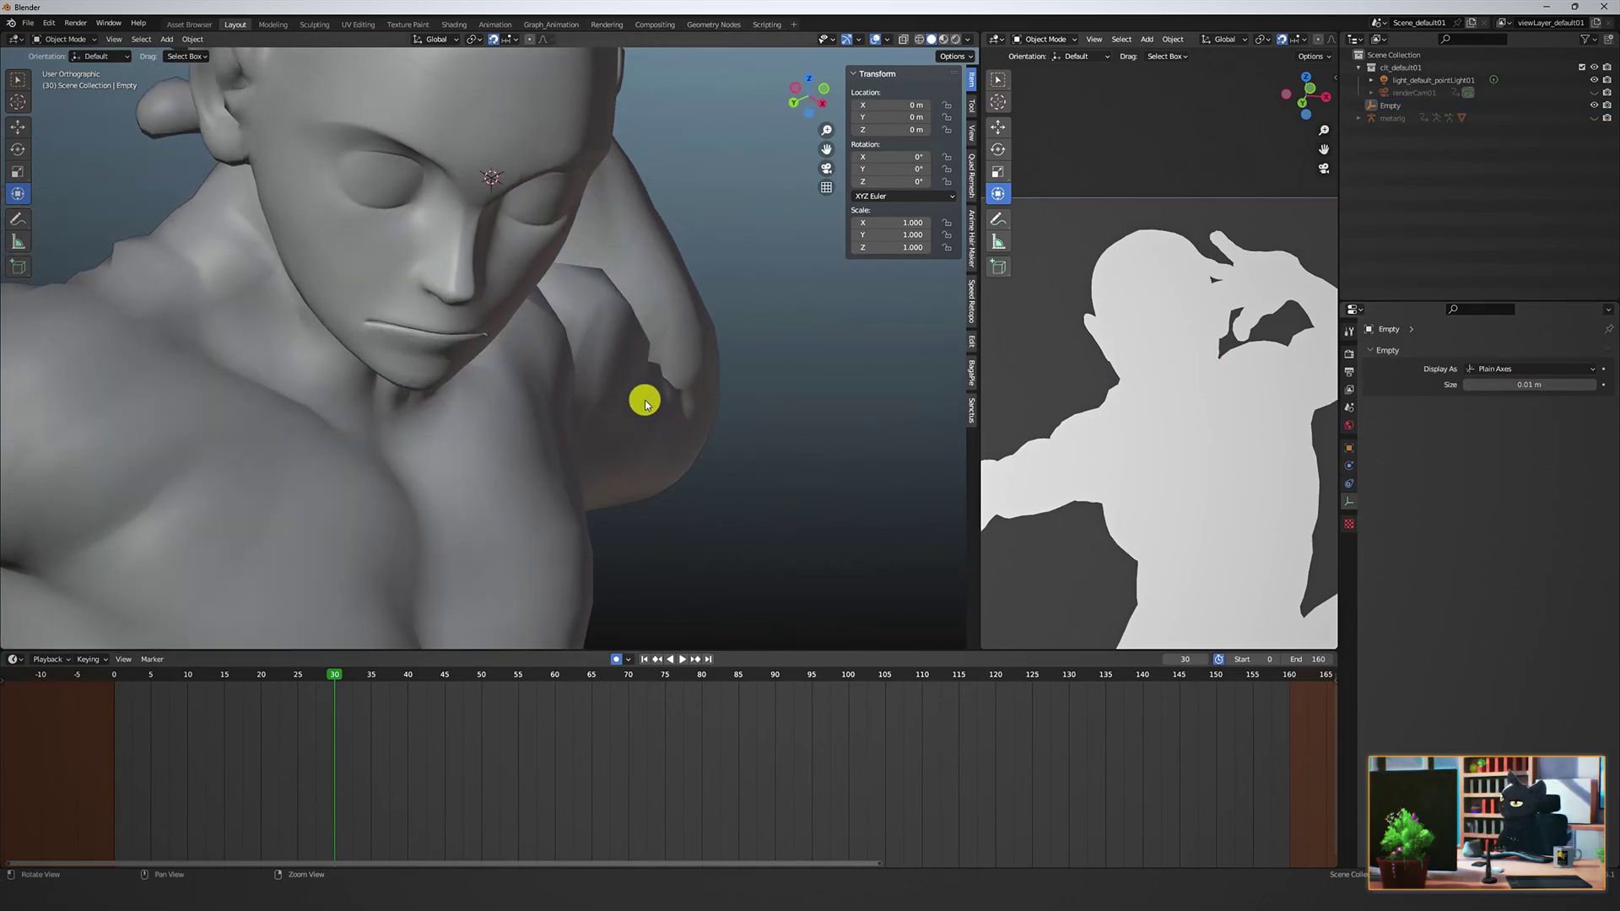
{"action": "key", "text": "shift+a"}
{"action": "key", "text": "Escape"}
{"action": "key", "text": "ctrl+Tab"}
{"action": "key", "text": "q"}
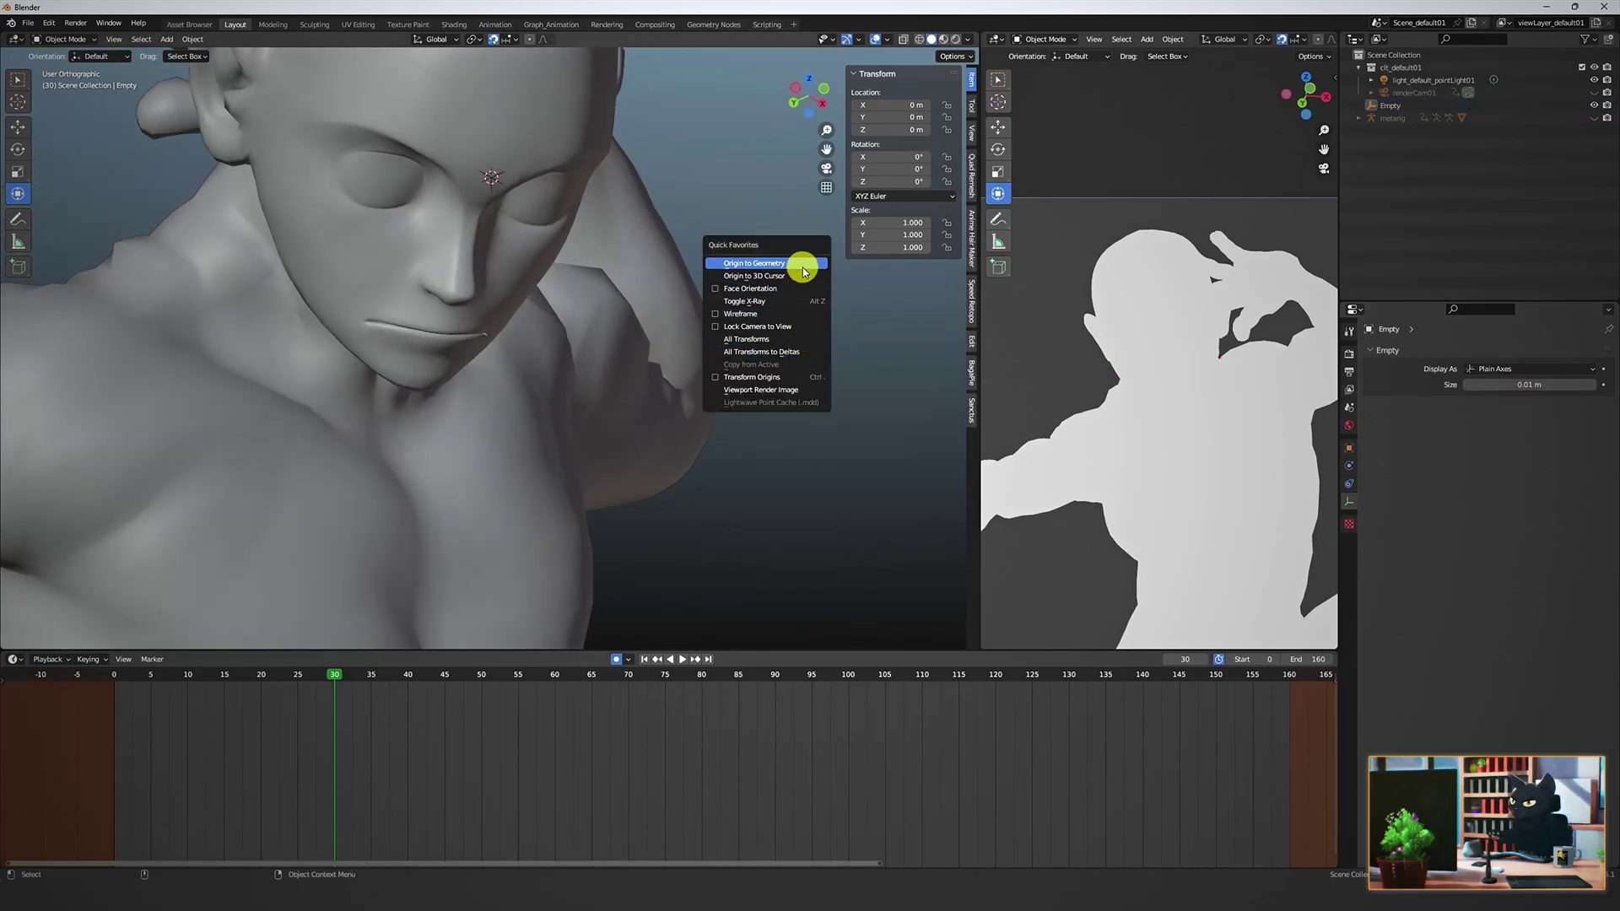
Return the 3D cursor to the world origin and add a blank Grease Pencil object there.
{"action": "key", "text": "shift+s"}
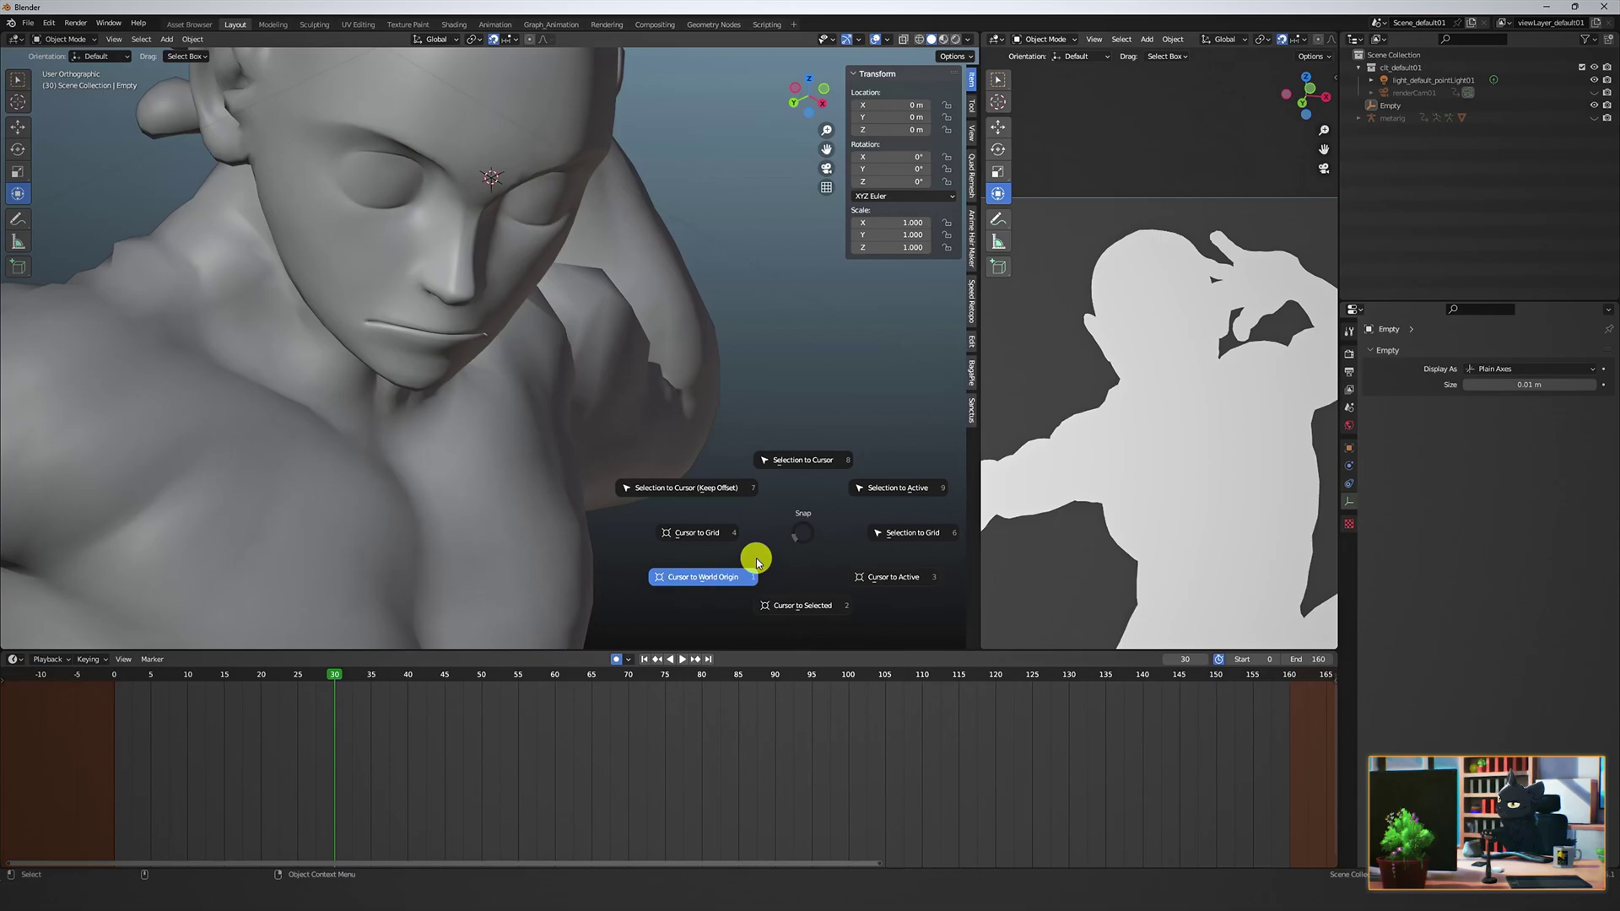
{"action": "left_click", "coordinate": [756, 557]}
{"action": "middle_click_drag", "start_coordinate": [766, 460], "coordinate": [799, 491]}
{"action": "key", "text": "shift+a"}
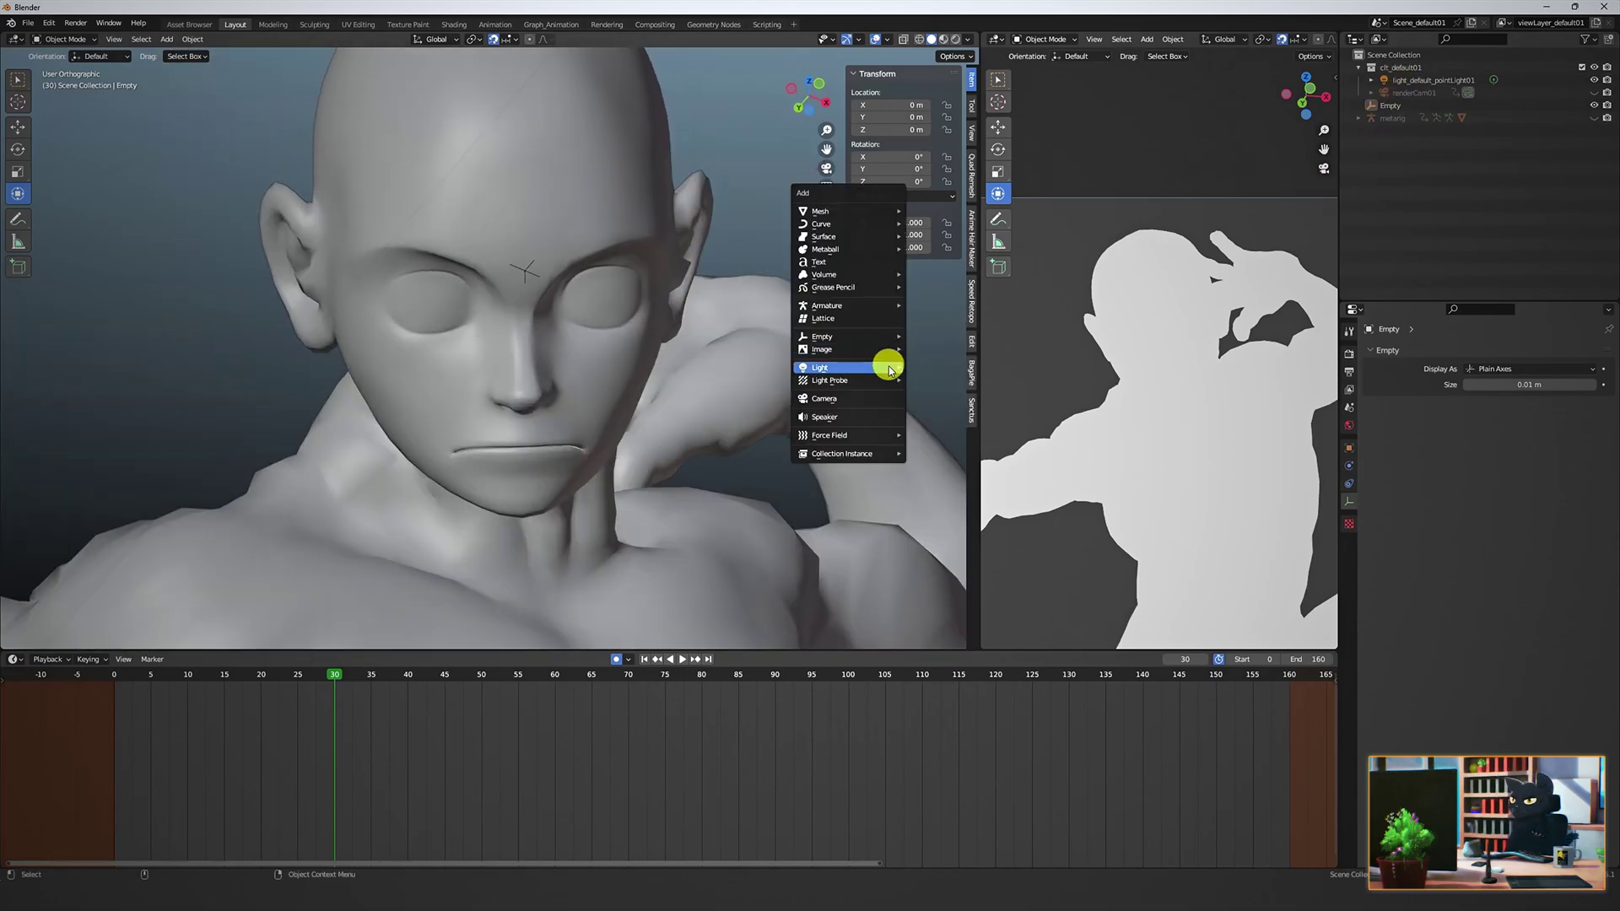
{"action": "mouse_move", "coordinate": [886, 278]}
{"action": "left_click", "coordinate": [947, 286]}
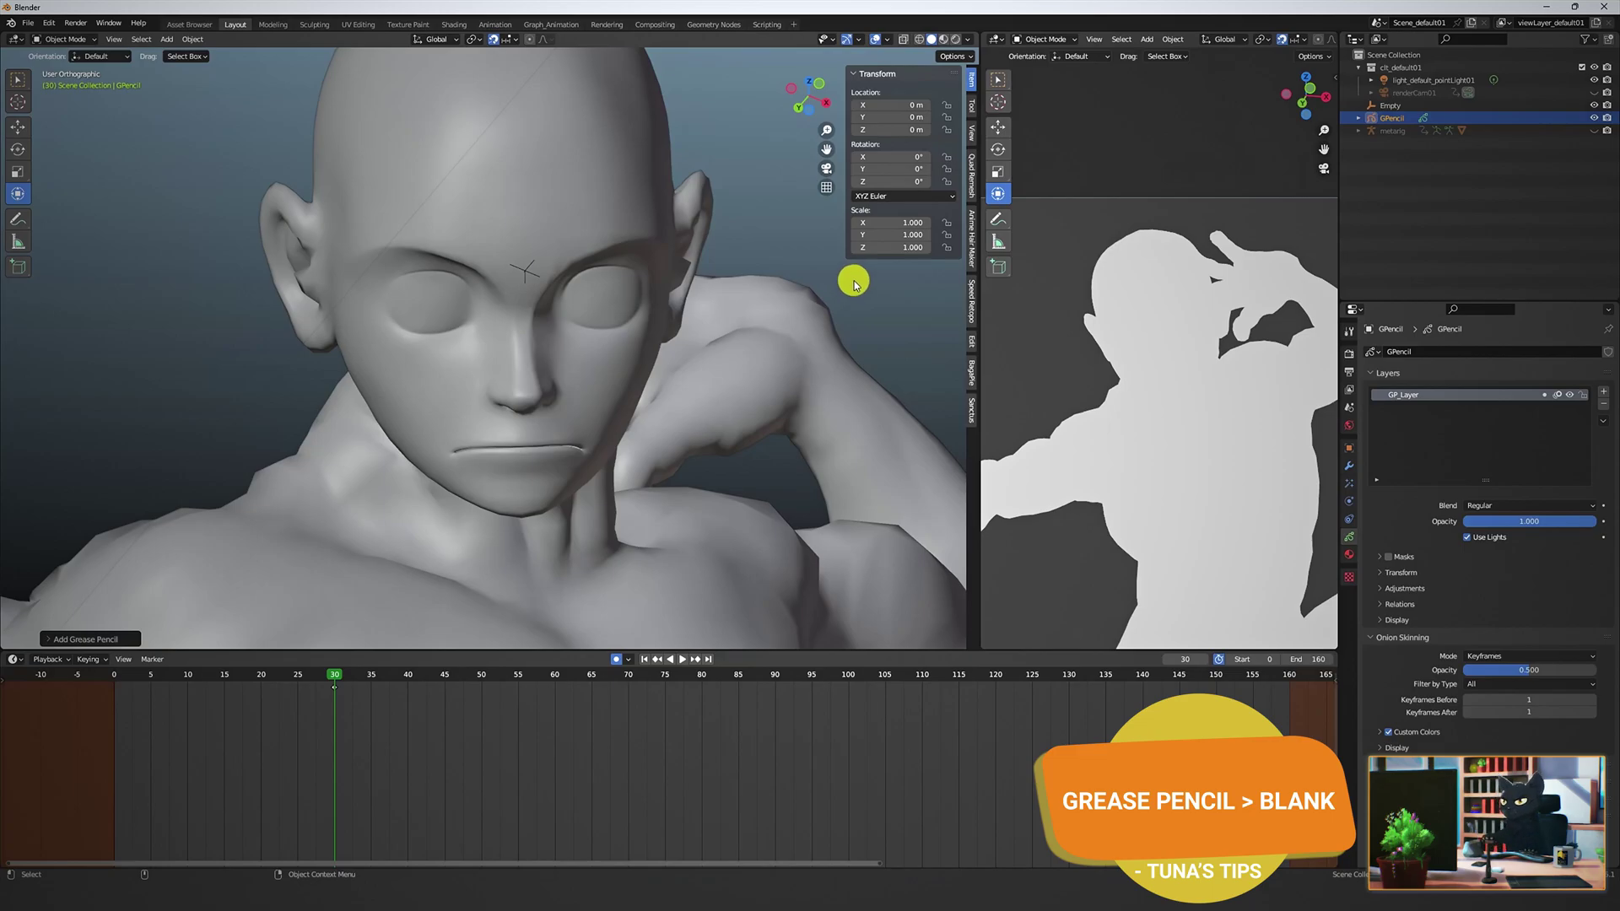
Switch the Grease Pencil object to Draw Mode and set stroke placement to Surface with an offset of 0.01.
{"action": "middle_click_drag", "start_coordinate": [752, 289], "coordinate": [716, 275]}
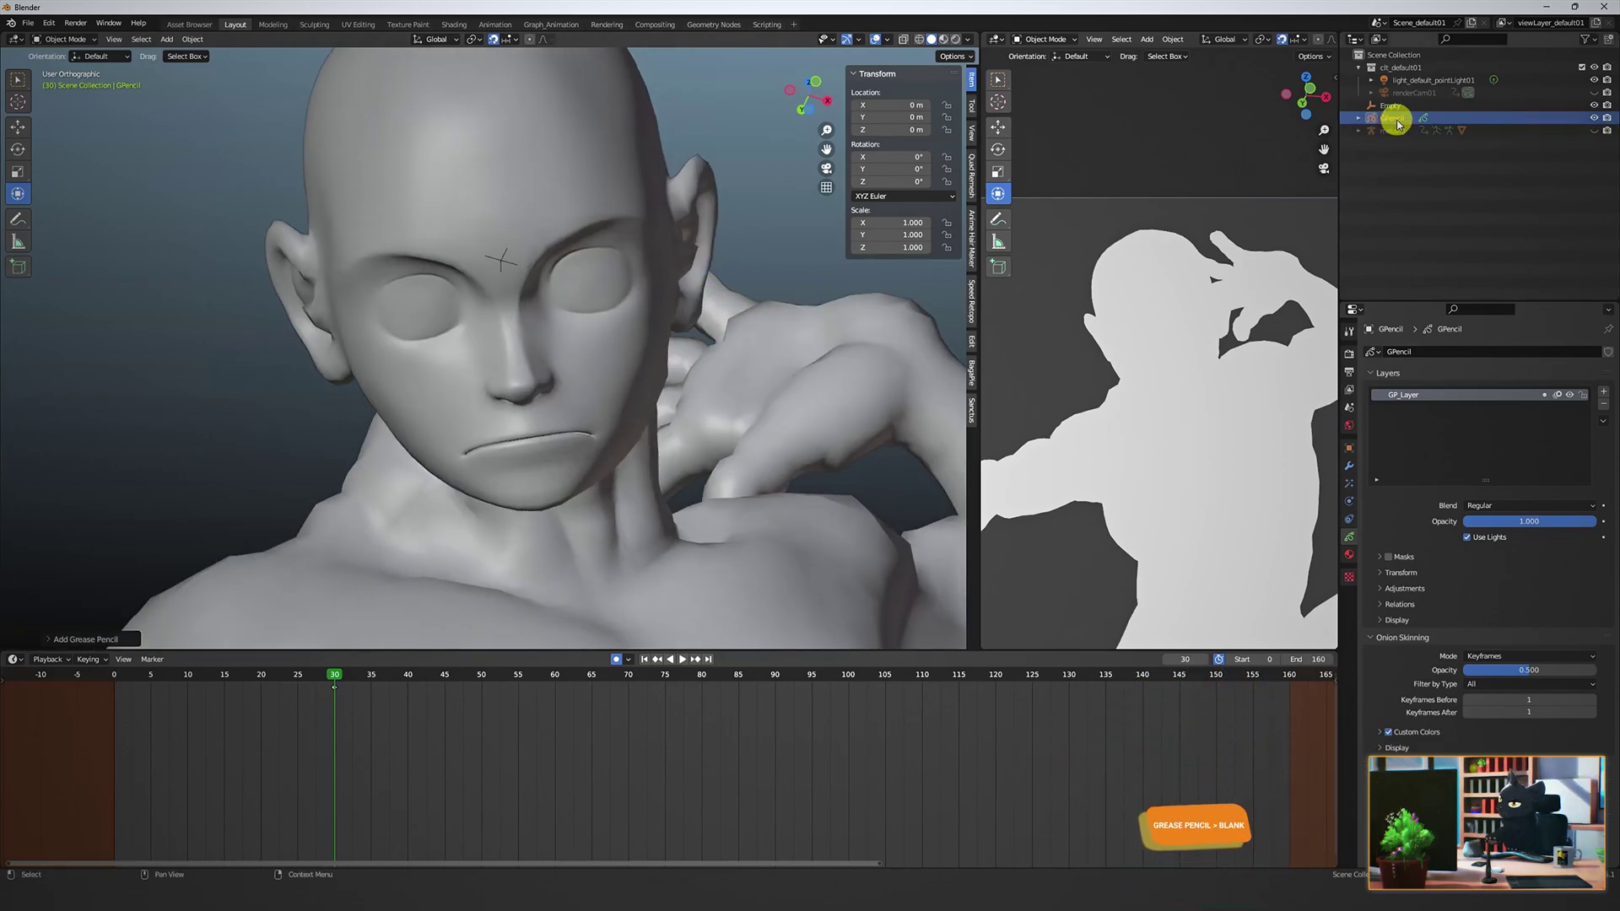
{"action": "key", "text": "ctrl+Tab"}
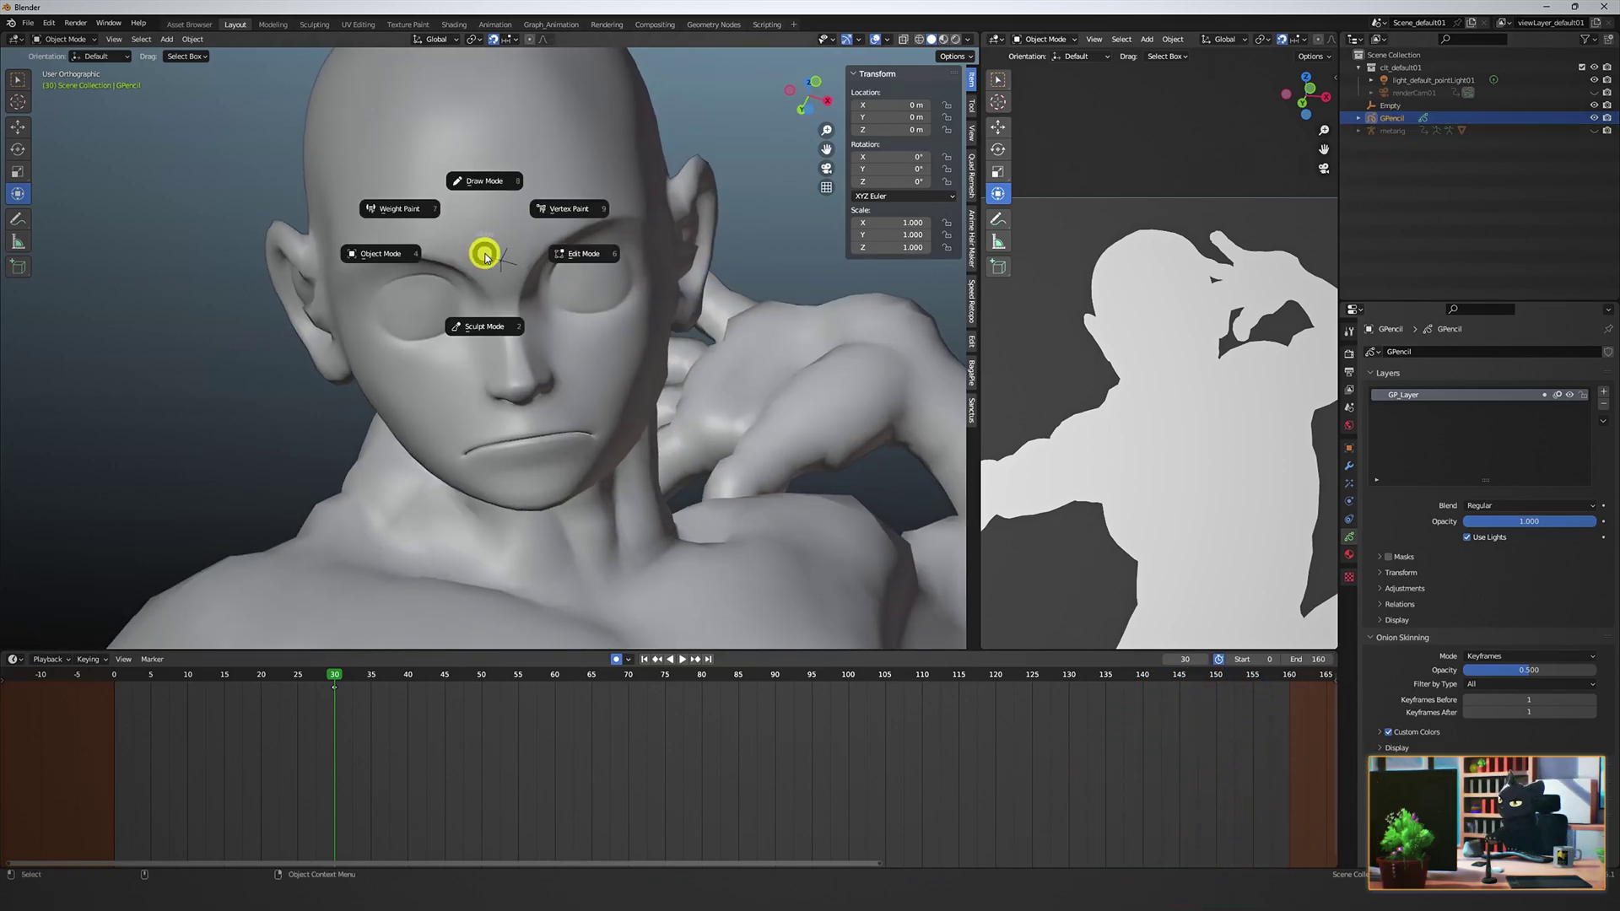
{"action": "left_click", "coordinate": [496, 189]}
{"action": "left_click", "coordinate": [444, 42]}
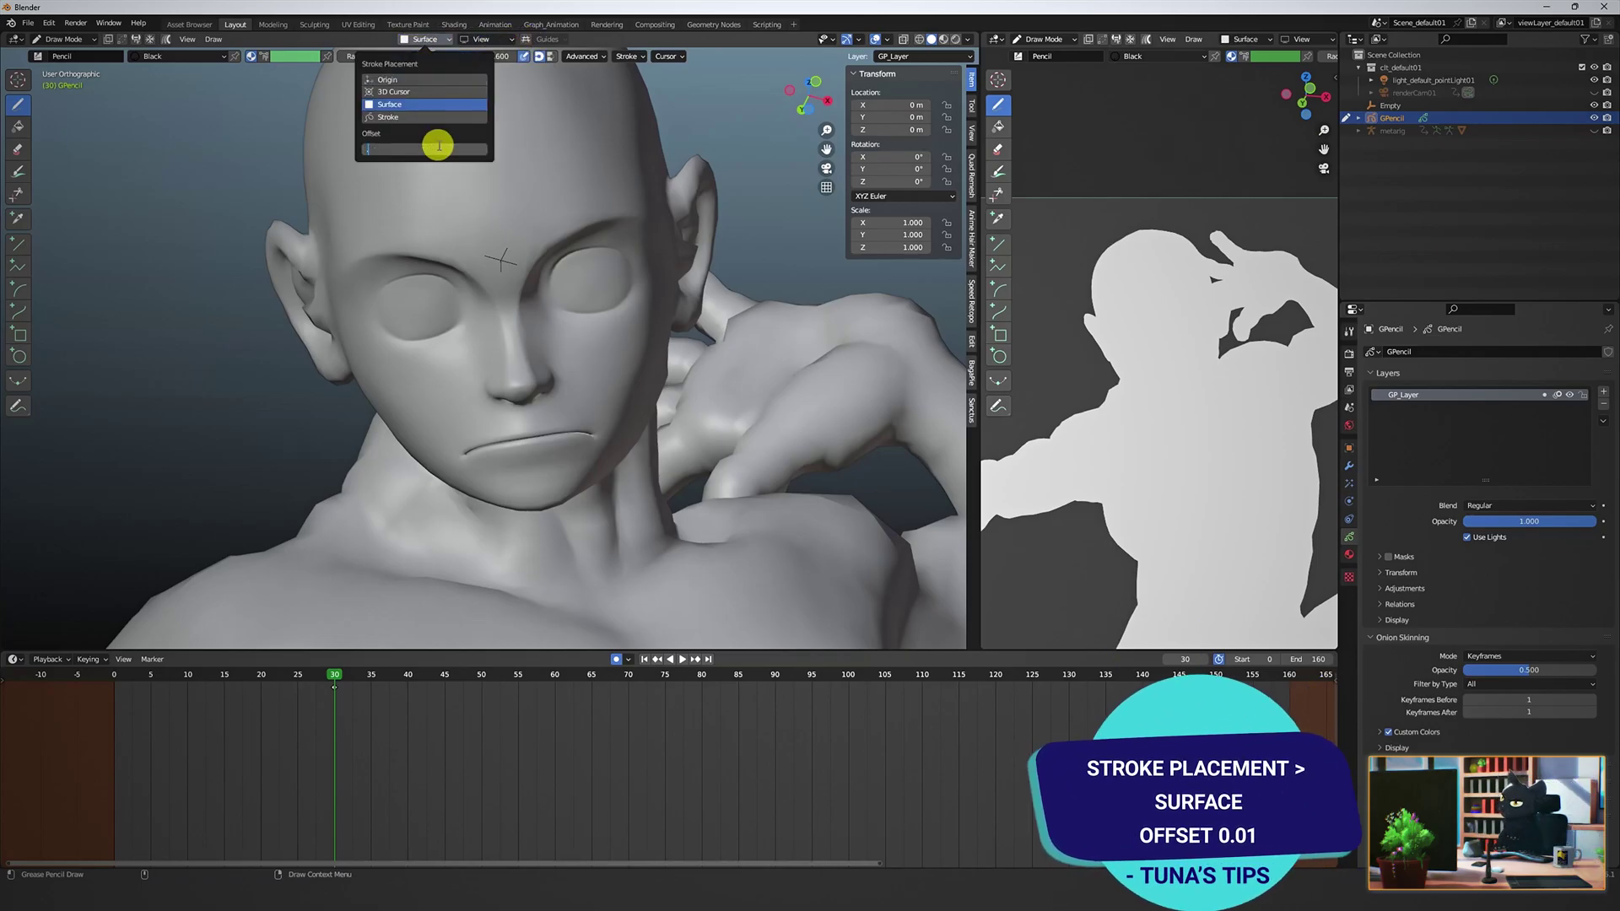
{"action": "type", "text": "0.01"}
{"action": "key", "text": "Return"}
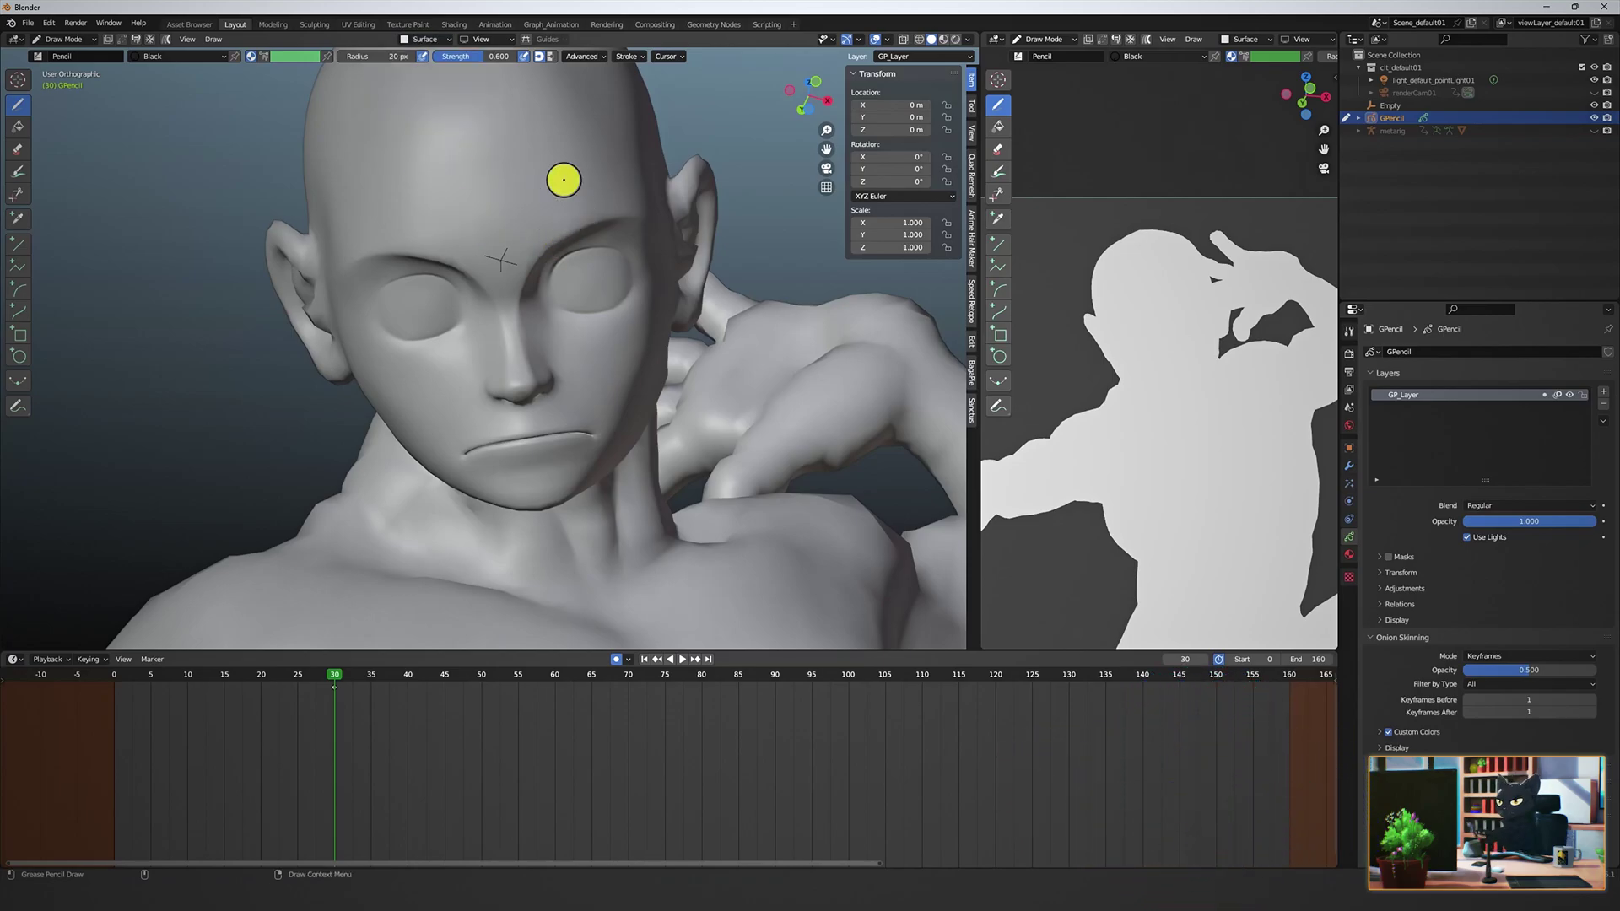
Set the brush strength to 1.000, choose the Ink Pen Rough brush and reduce its radius to 6 px.
{"action": "mouse_move", "coordinate": [451, 165]}
{"action": "left_mouse_down"}
{"action": "mouse_move", "coordinate": [498, 223]}
{"action": "mouse_move", "coordinate": [525, 200]}
{"action": "left_mouse_up"}
{"action": "left_click", "coordinate": [1349, 332]}
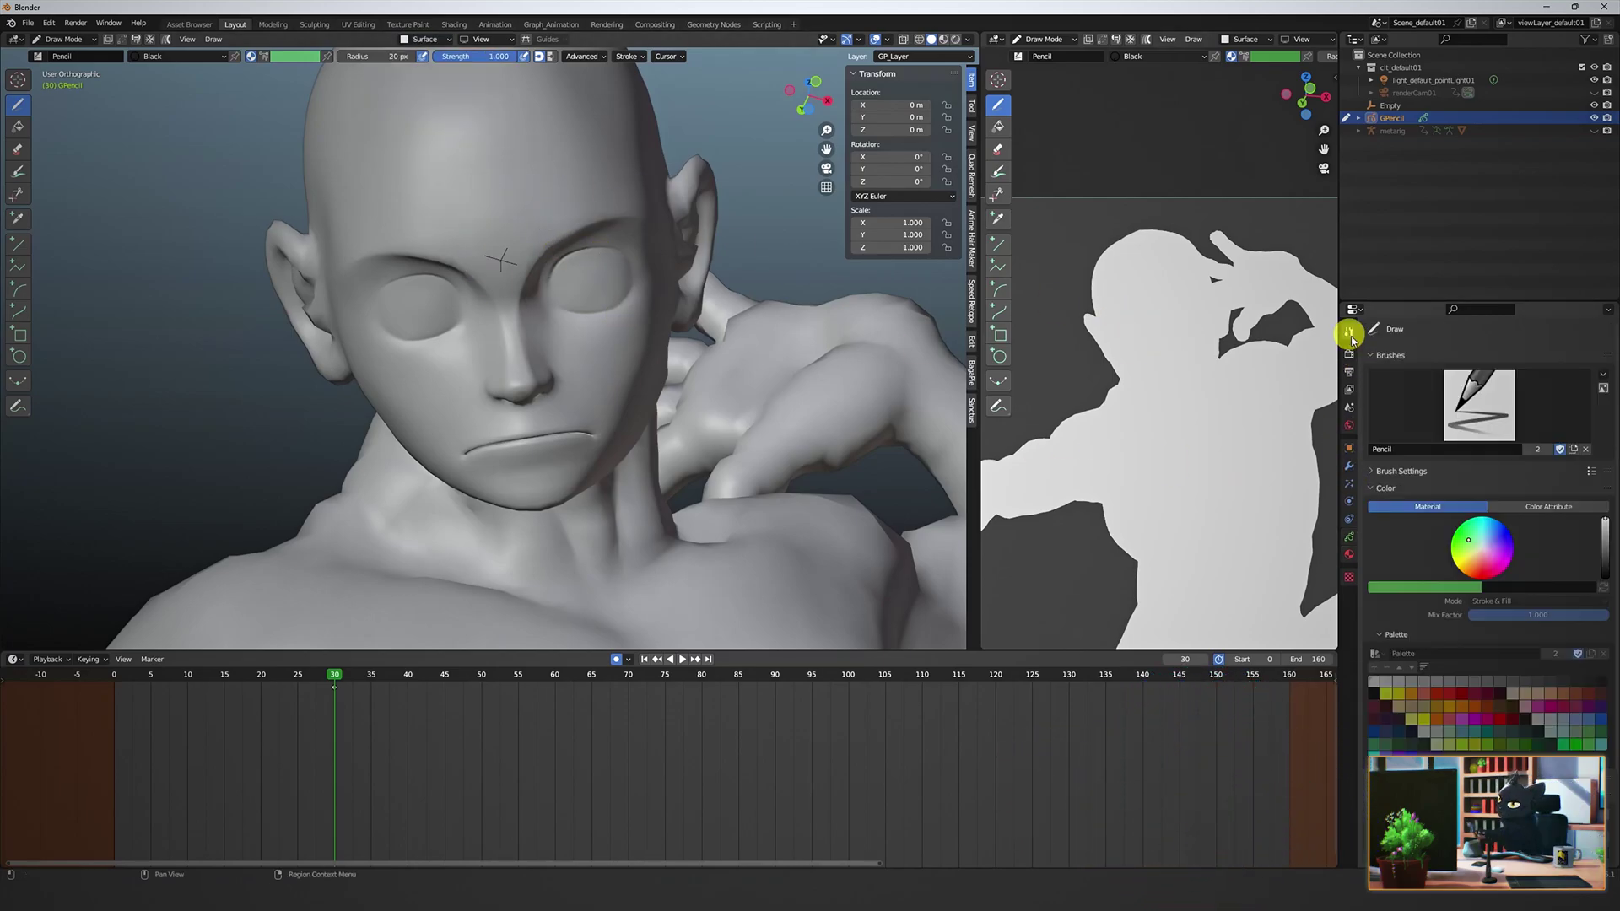
{"action": "left_click", "coordinate": [1478, 404]}
{"action": "left_click", "coordinate": [1312, 470]}
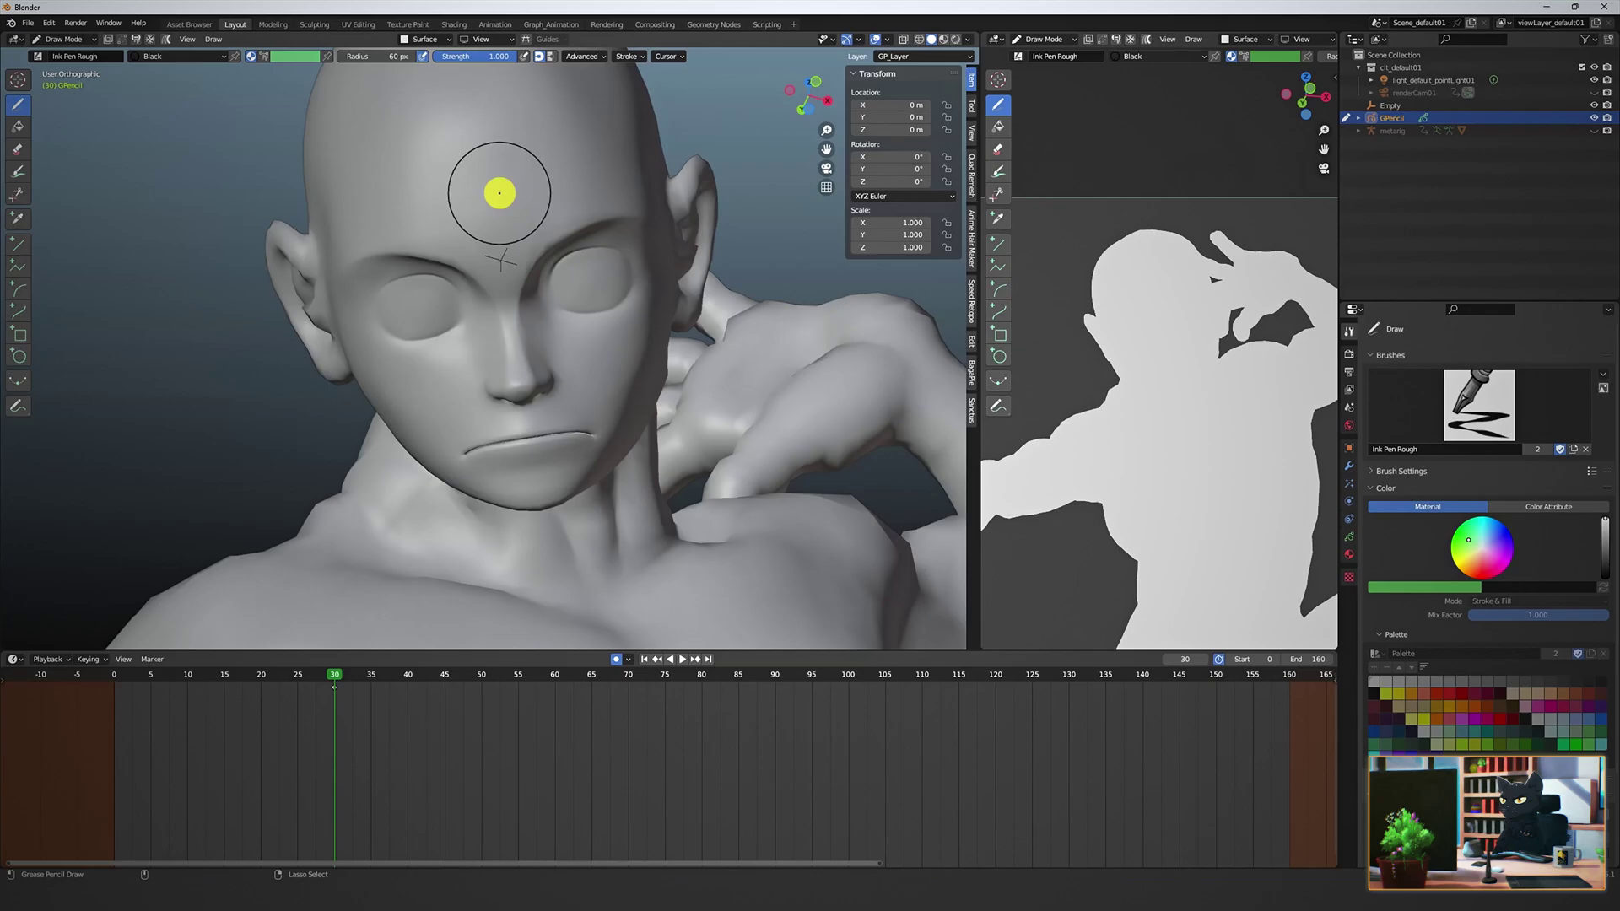
{"action": "key", "text": "f"}
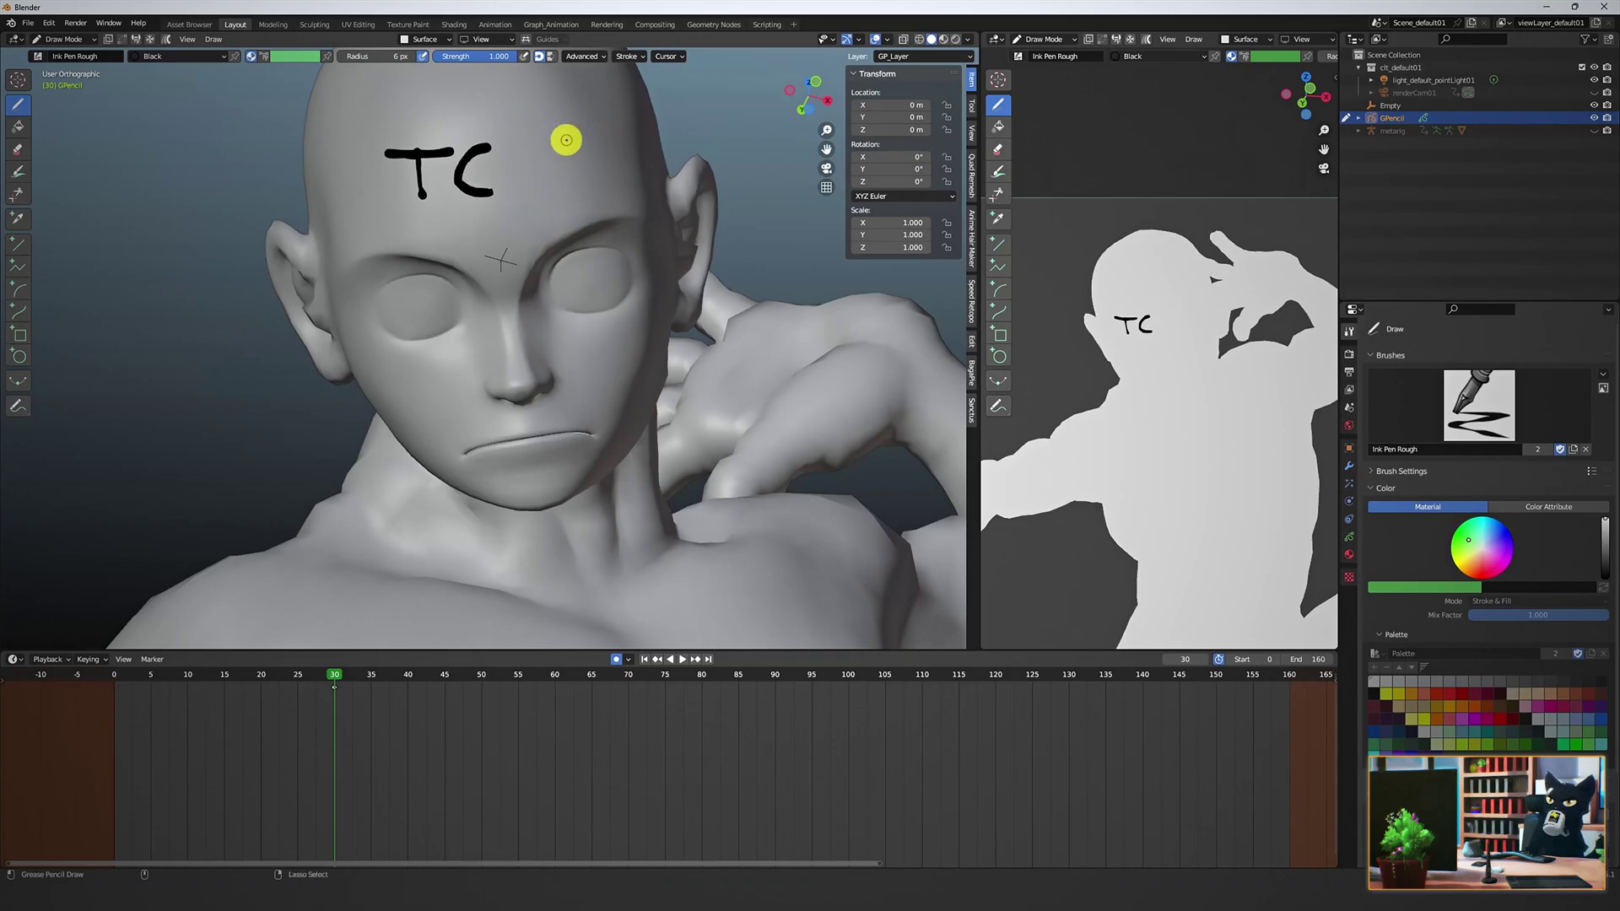
Undo the "TC" strokes on the forehead and try writing "TesT" there instead.
{"action": "key", "text": "ctrl+z"}
{"action": "key", "text": "ctrl+z"}
{"action": "key", "text": "ctrl+z"}
{"action": "left_click", "coordinate": [429, 40]}
{"action": "left_click_drag", "start_coordinate": [401, 172], "coordinate": [483, 172]}
{"action": "left_click_drag", "start_coordinate": [433, 182], "coordinate": [441, 223]}
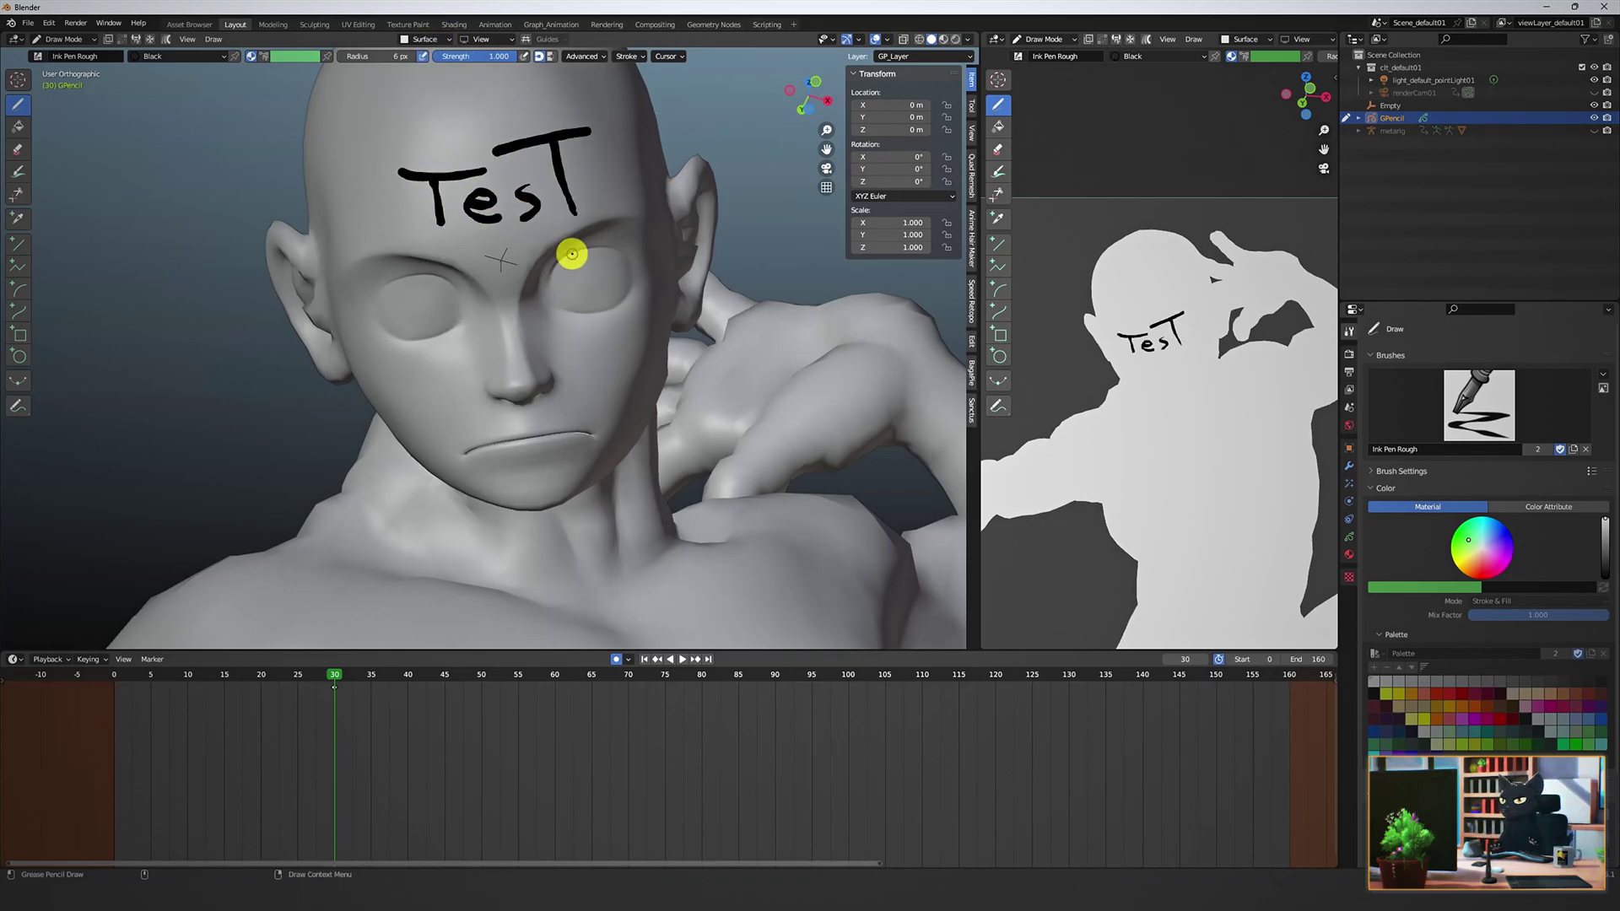
{"action": "middle_click_drag", "start_coordinate": [503, 163], "coordinate": [572, 197]}
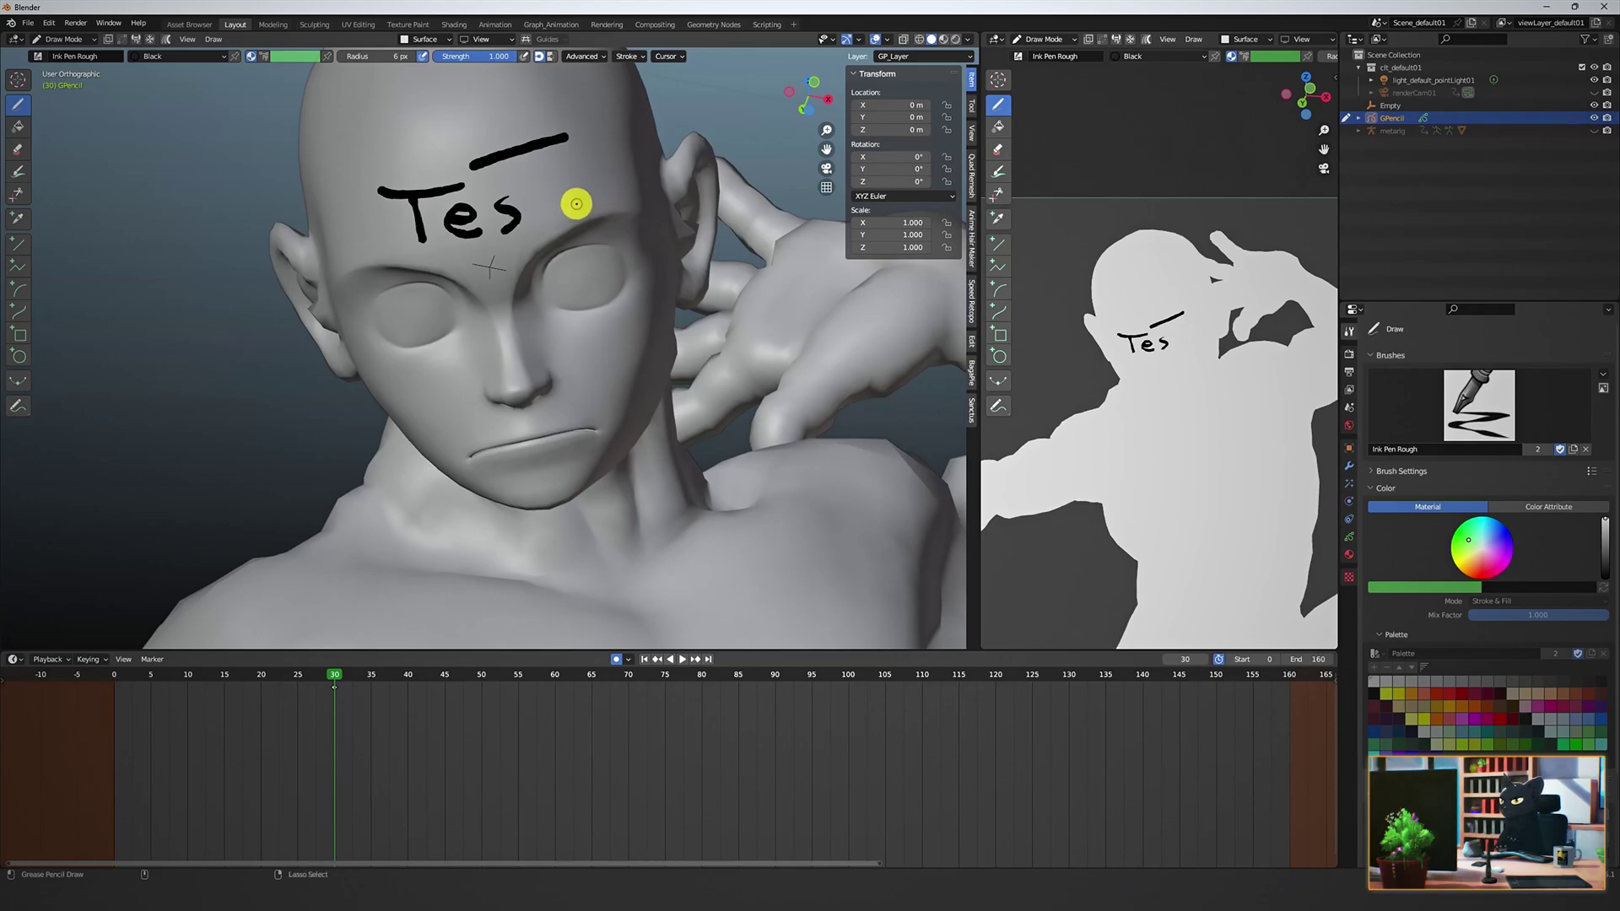
Adjust the Surface stroke offset and write "TEST" across the character's forehead.
{"action": "left_click", "coordinate": [441, 39]}
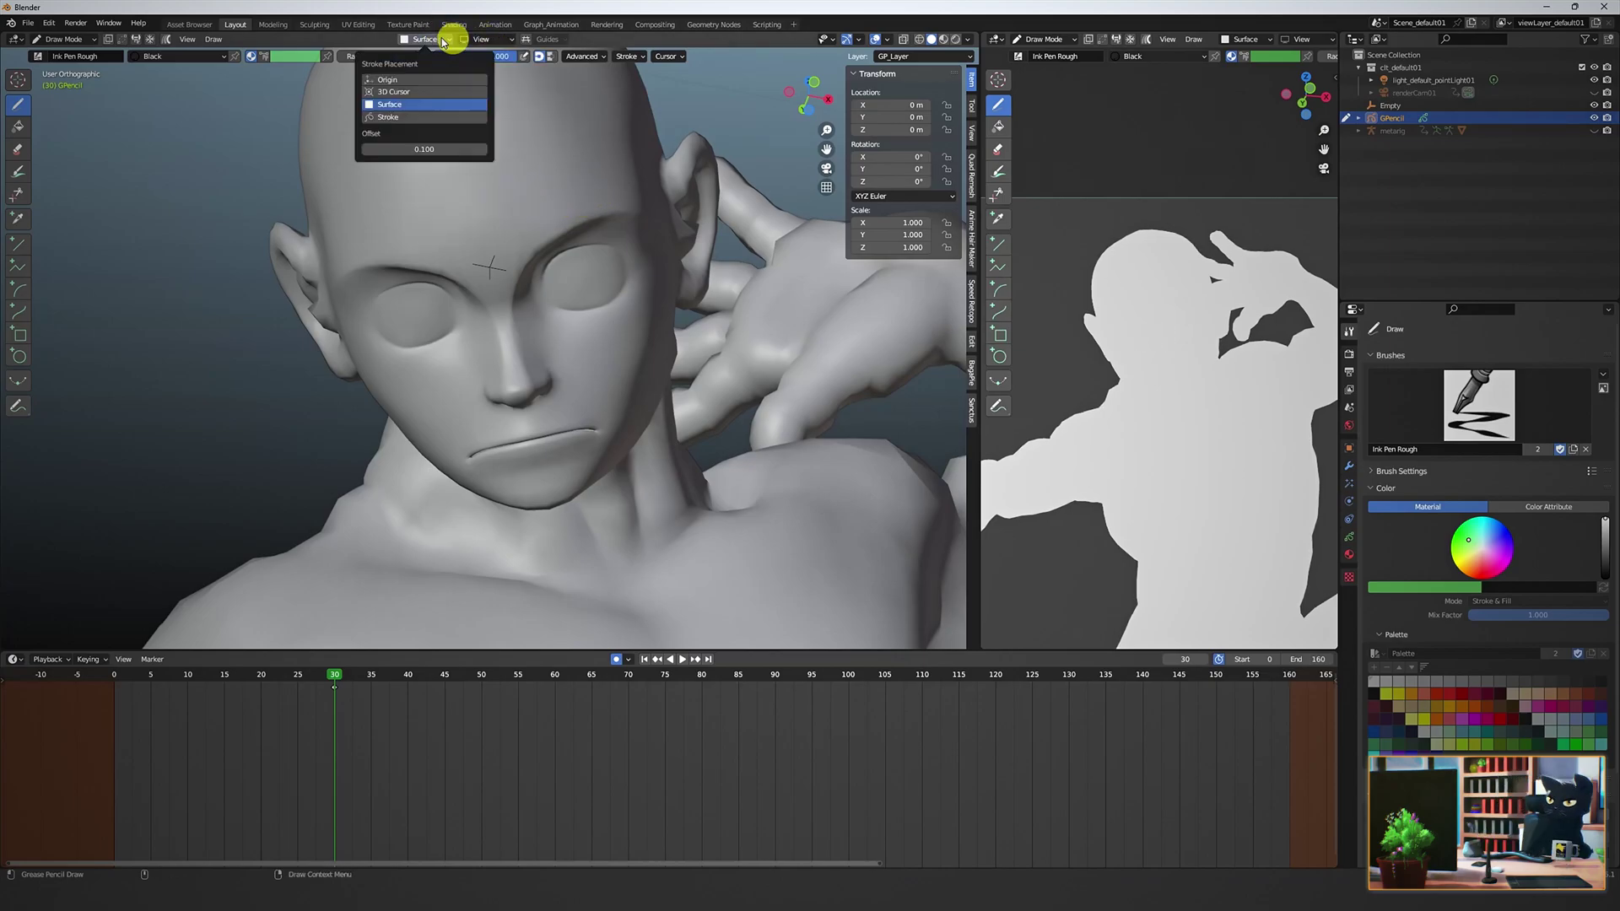
{"action": "key", "text": "Return"}
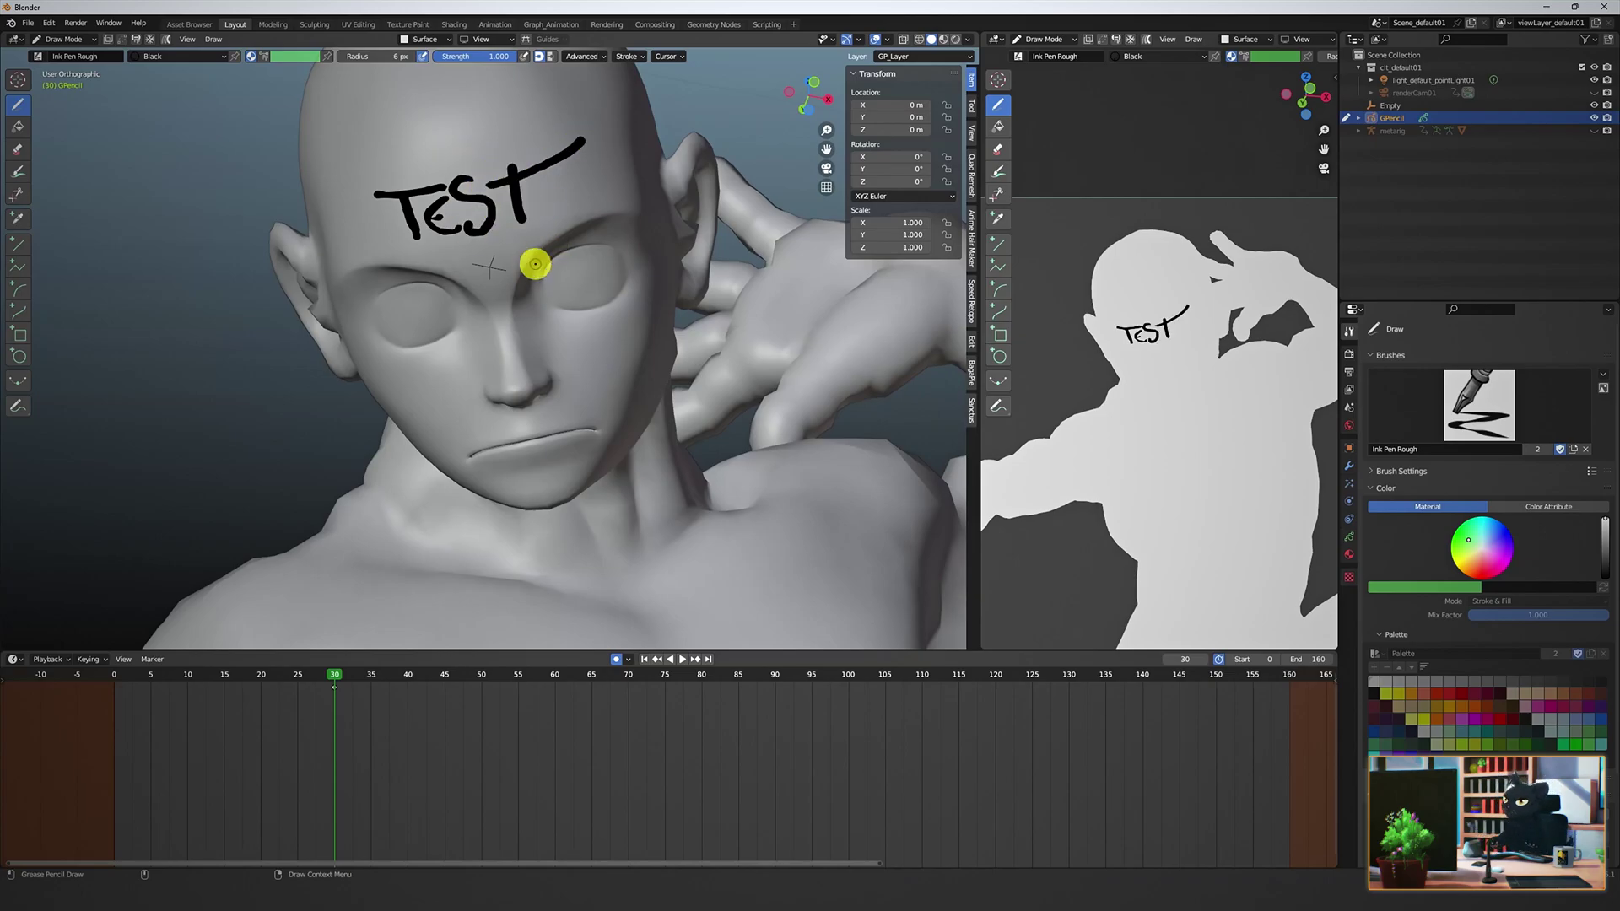
{"action": "left_click_drag", "start_coordinate": [437, 169], "coordinate": [535, 150]}
{"action": "left_click_drag", "start_coordinate": [513, 151], "coordinate": [508, 221]}
Return to Object Mode and add a Subdivide modifier with 2 subdivisions to the Grease Pencil object.
{"action": "key", "text": "ctrl+Tab"}
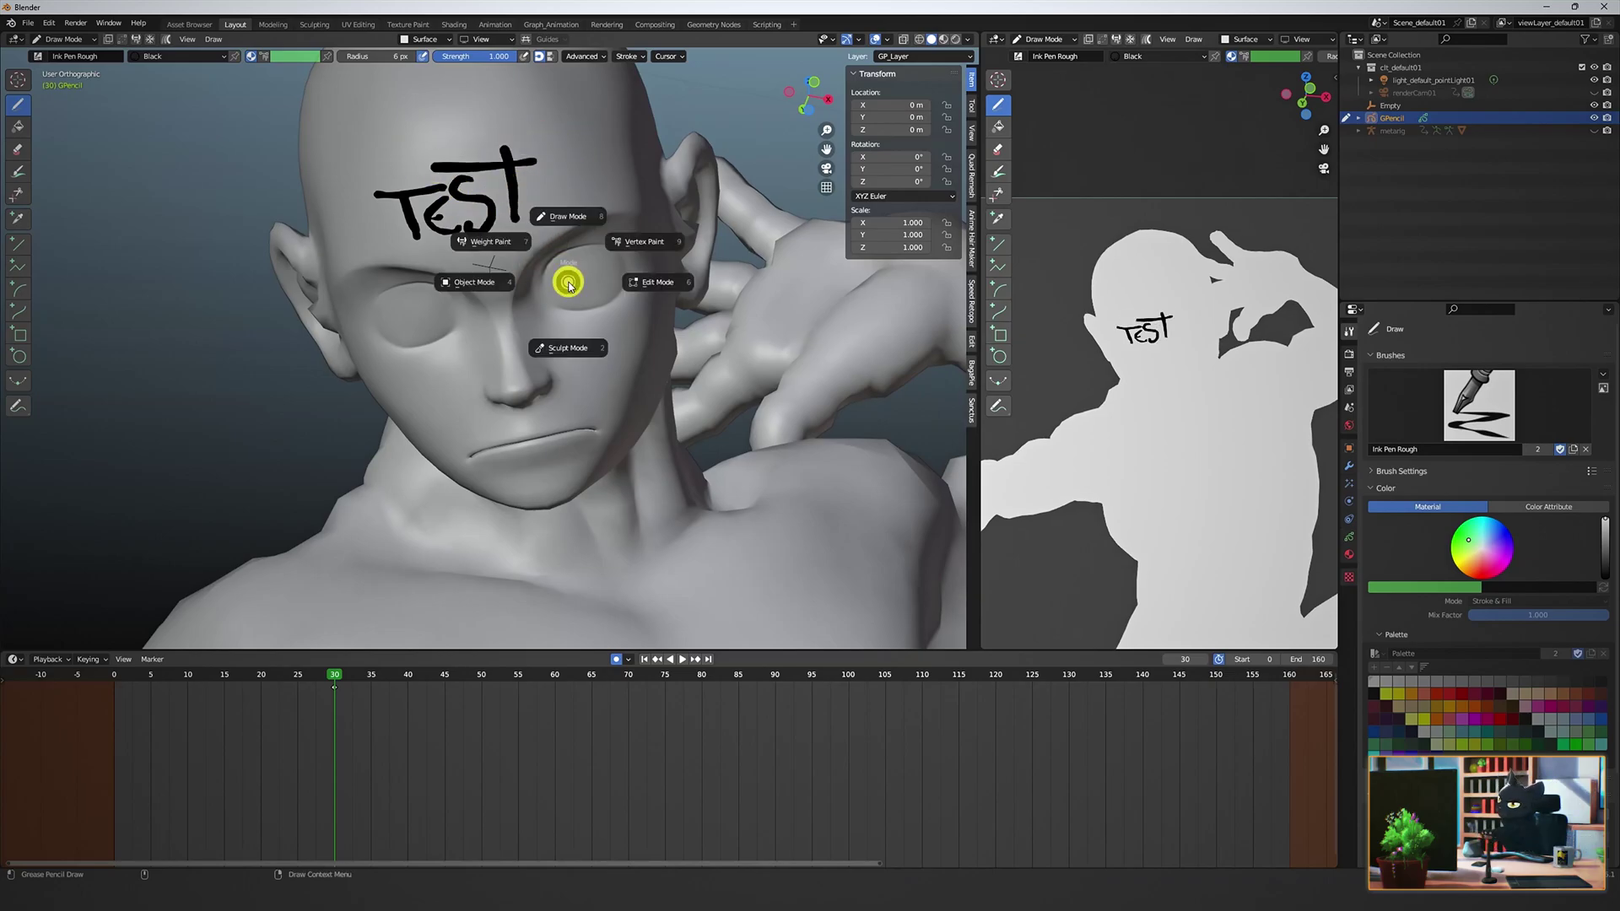
{"action": "left_click", "coordinate": [489, 282]}
{"action": "mouse_move", "coordinate": [498, 285]}
{"action": "middle_mouse_down"}
{"action": "mouse_move", "coordinate": [641, 321]}
{"action": "mouse_move", "coordinate": [678, 376]}
{"action": "mouse_move", "coordinate": [651, 396]}
{"action": "mouse_move", "coordinate": [540, 289]}
{"action": "middle_mouse_up"}
{"action": "key", "text": "ctrl+Tab"}
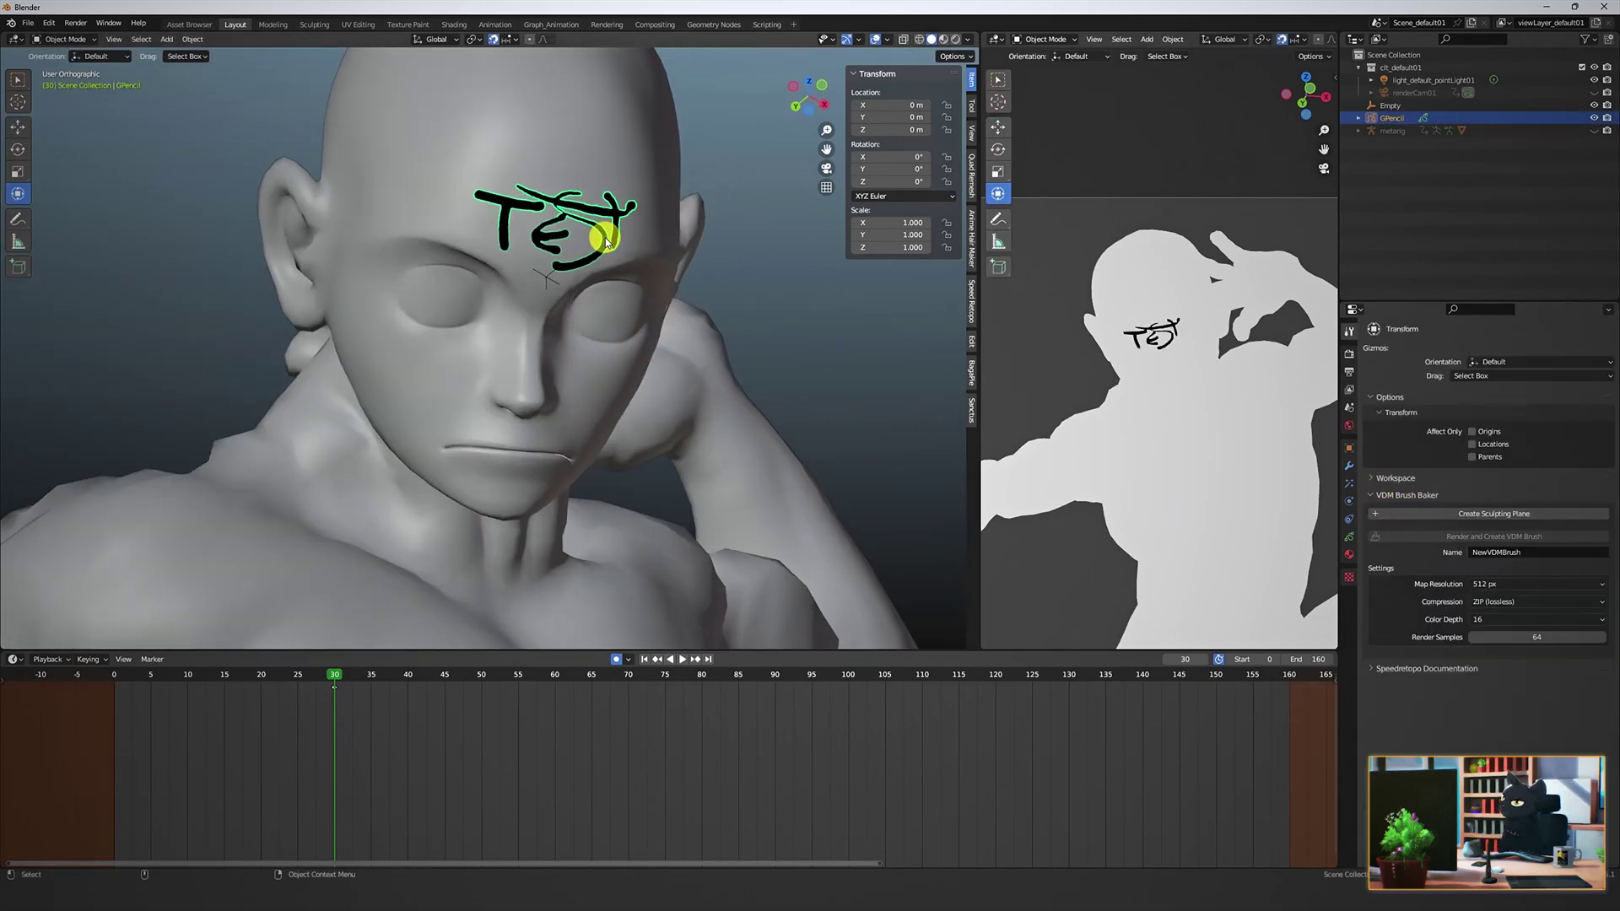
{"action": "left_click", "coordinate": [1349, 466]}
{"action": "left_click", "coordinate": [1417, 352]}
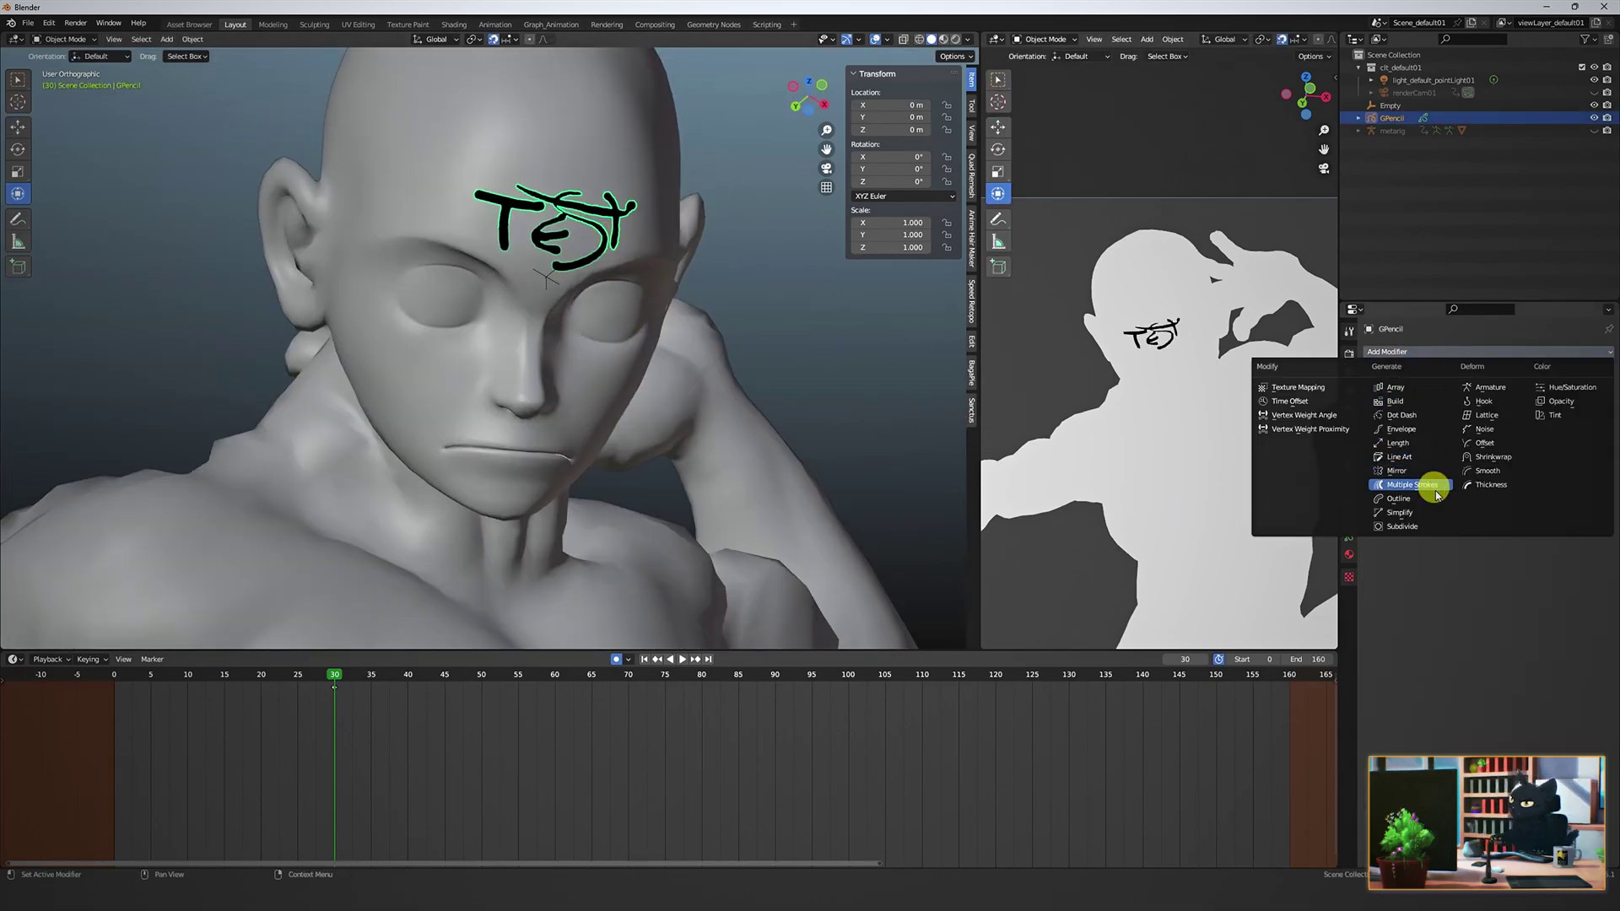
{"action": "left_click", "coordinate": [1402, 527]}
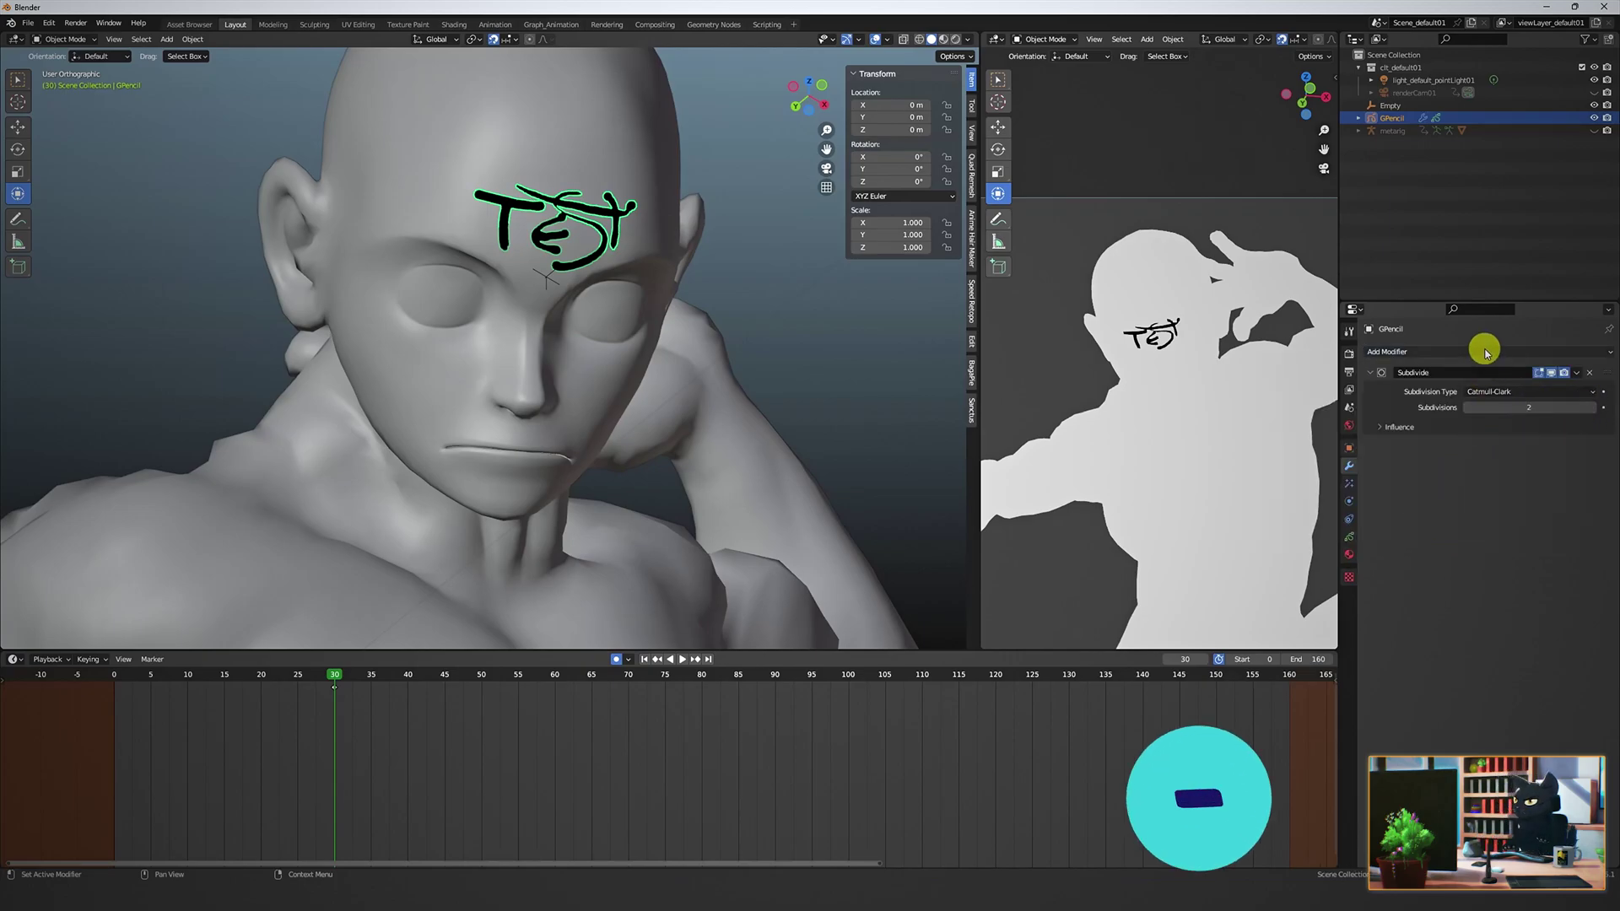
Add a Shrinkwrap modifier targeting Geo_characterBase_01, with the offset set to 0.005 m and repeat set to 2.
{"action": "left_click", "coordinate": [1543, 352]}
{"action": "left_click", "coordinate": [1441, 473]}
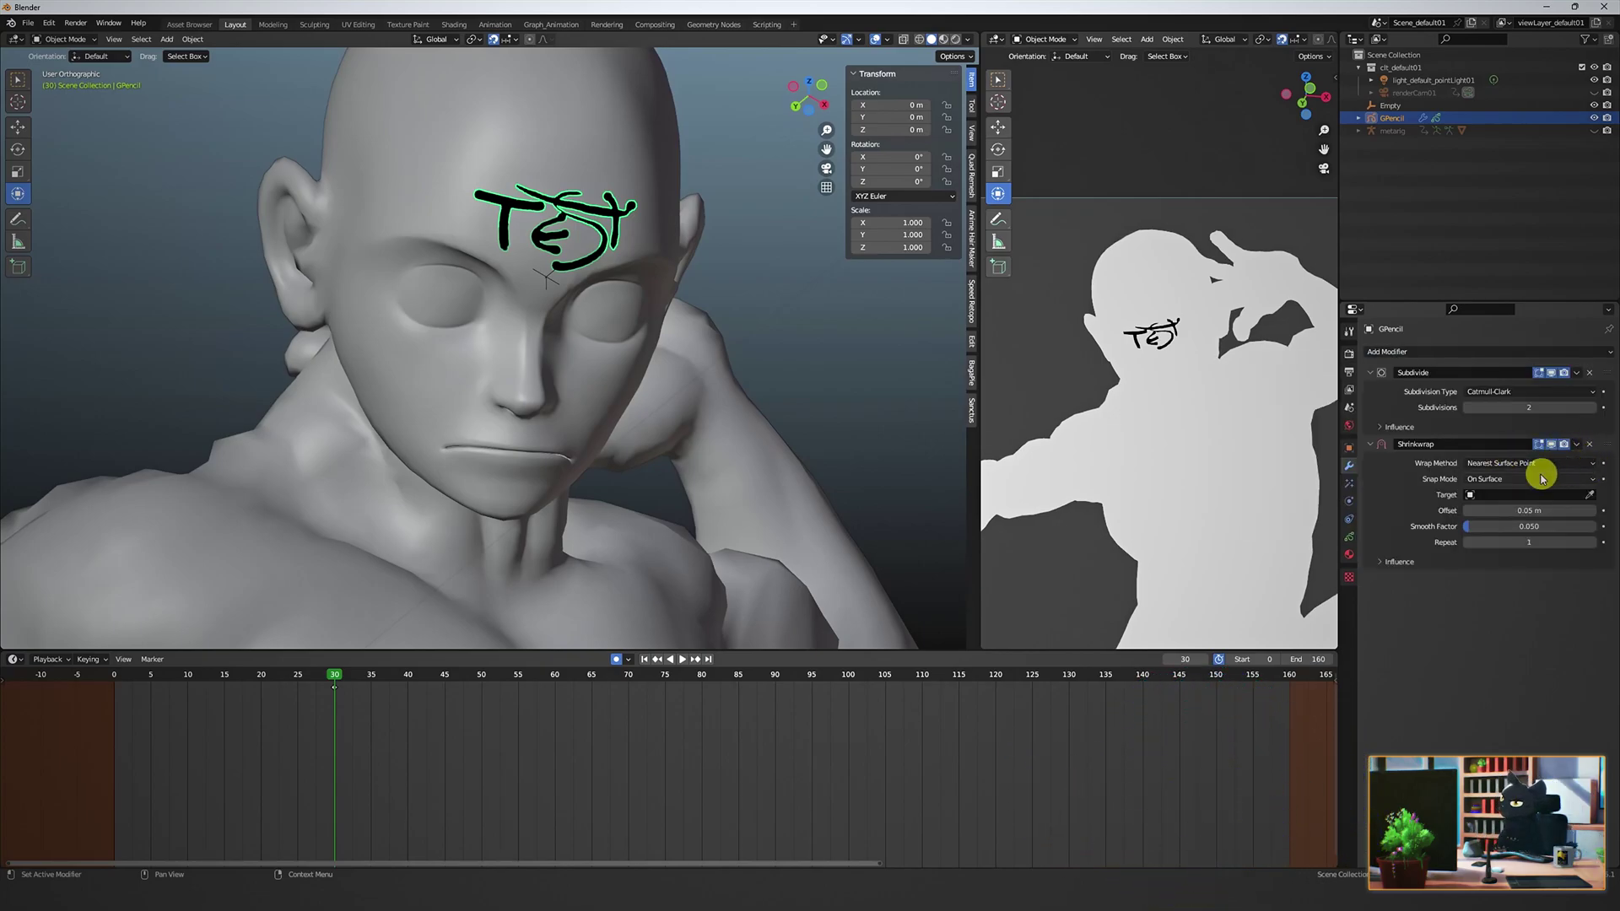
{"action": "left_click", "coordinate": [625, 173]}
{"action": "double_click", "coordinate": [1559, 511]}
{"action": "type", "text": "0.005"}
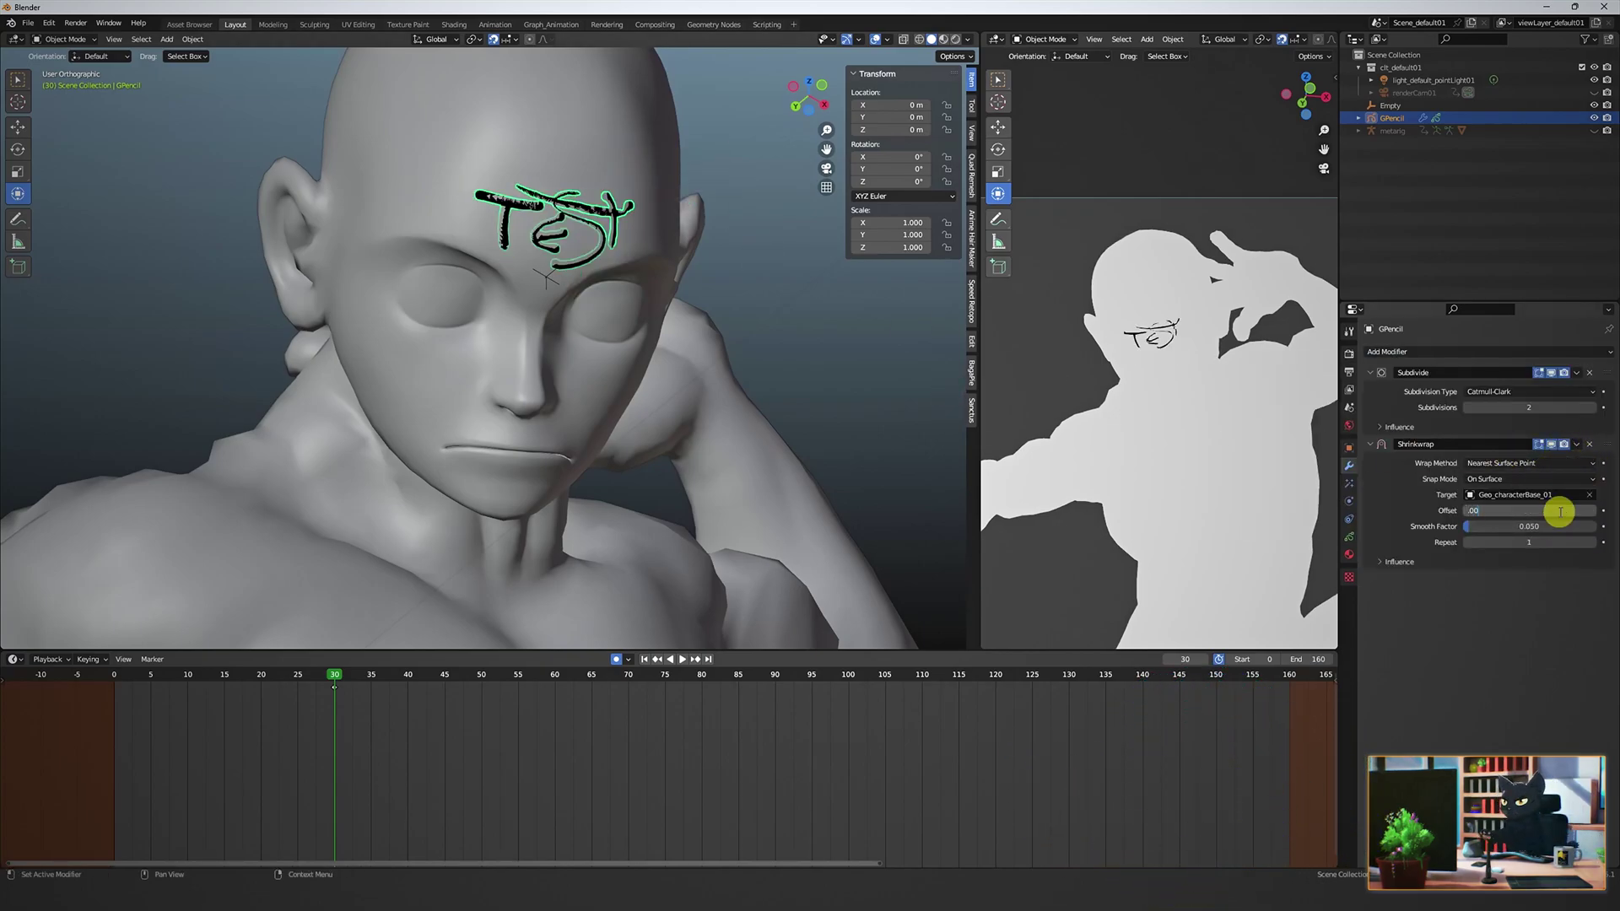
{"action": "key", "text": "Return"}
{"action": "left_click", "coordinate": [1590, 544]}
{"action": "left_click", "coordinate": [1466, 353]}
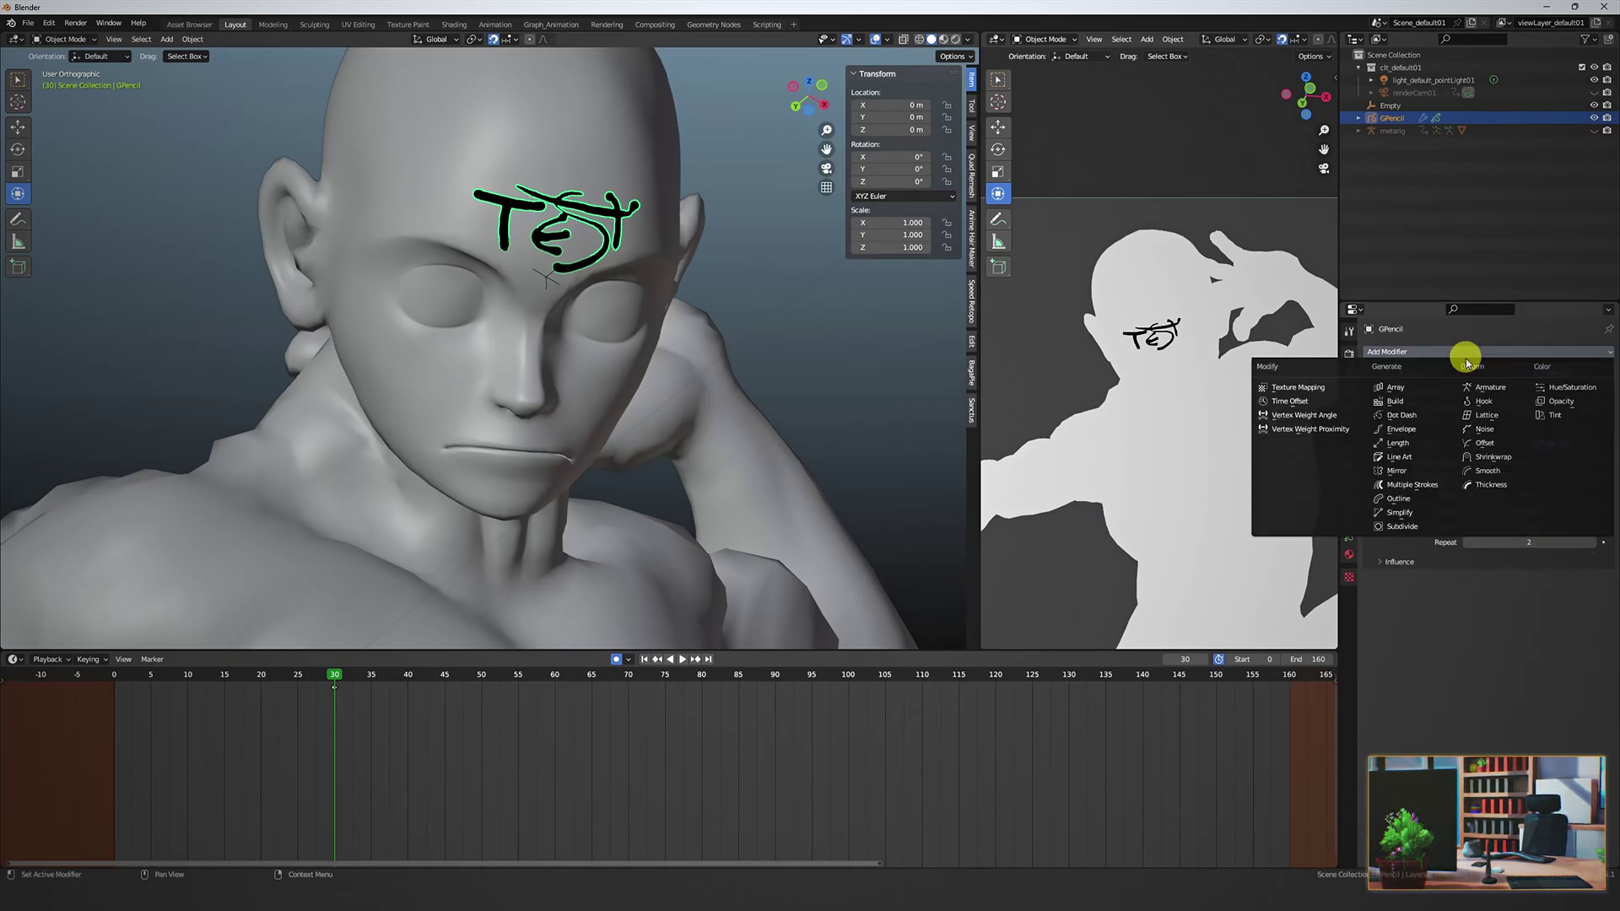
{"action": "left_click", "coordinate": [1165, 392]}
Set the Shrinkwrap modifier's offset to 0.001 m.
{"action": "scroll", "coordinate": [1165, 392], "scroll_direction": "up", "scroll_amount": 4}
{"action": "middle_click_drag", "start_coordinate": [684, 334], "coordinate": [752, 397]}
{"action": "double_click", "coordinate": [1563, 511]}
{"action": "type", "text": "0.001"}
{"action": "key", "text": "Return"}
Enable the Z data pass for the view layer.
{"action": "middle_click_drag", "start_coordinate": [746, 582], "coordinate": [657, 485]}
{"action": "left_click", "coordinate": [1349, 451]}
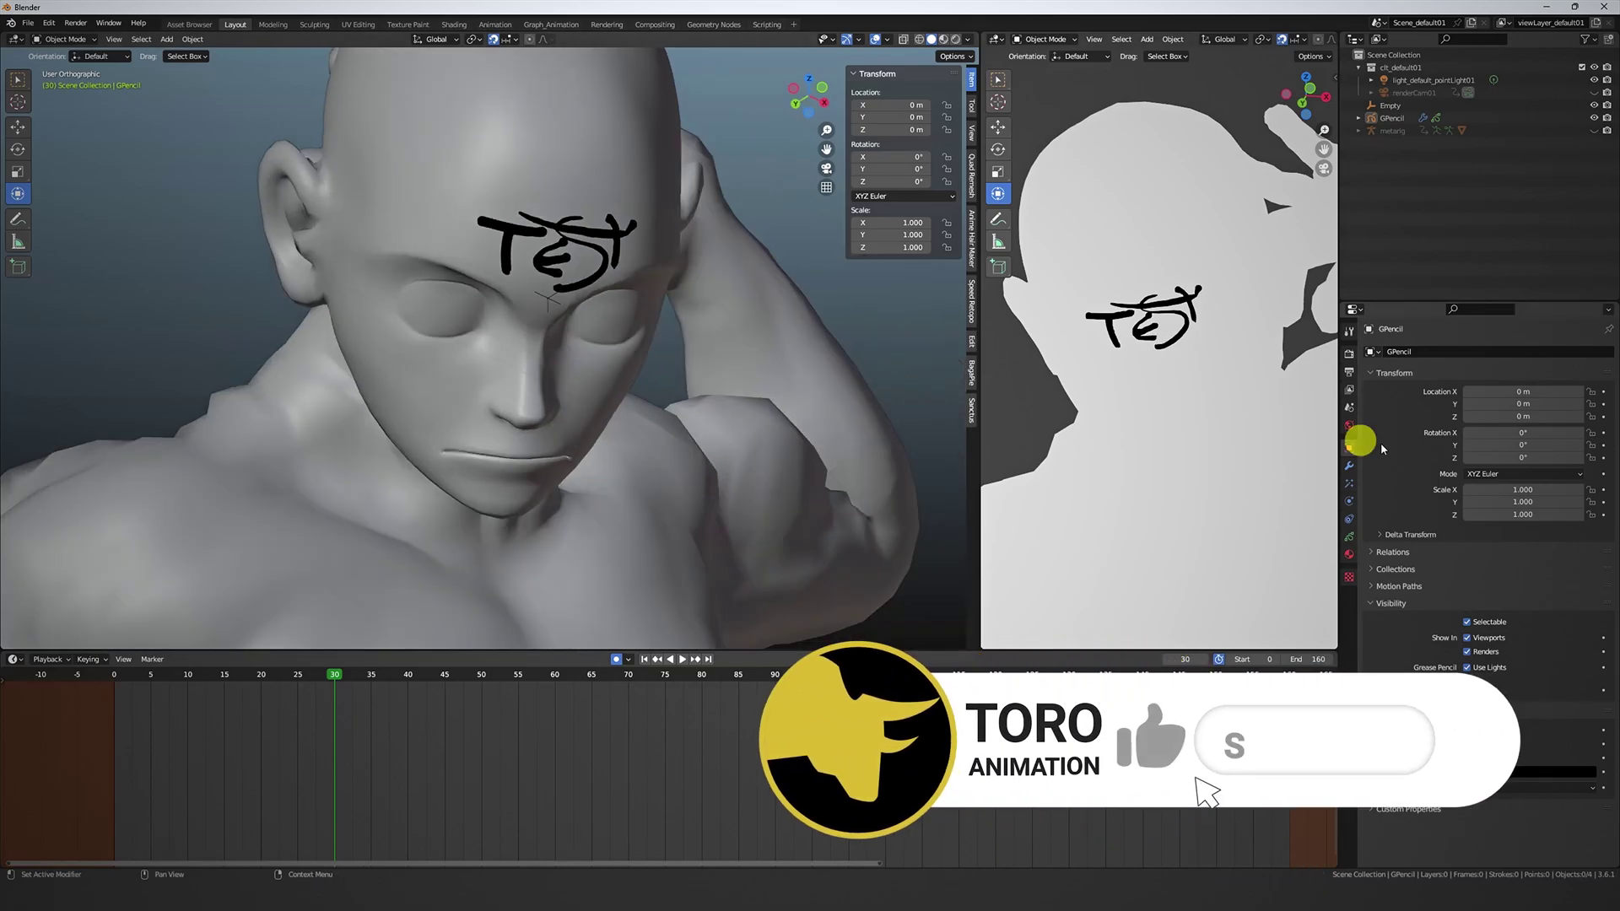
{"action": "left_click", "coordinate": [1350, 390]}
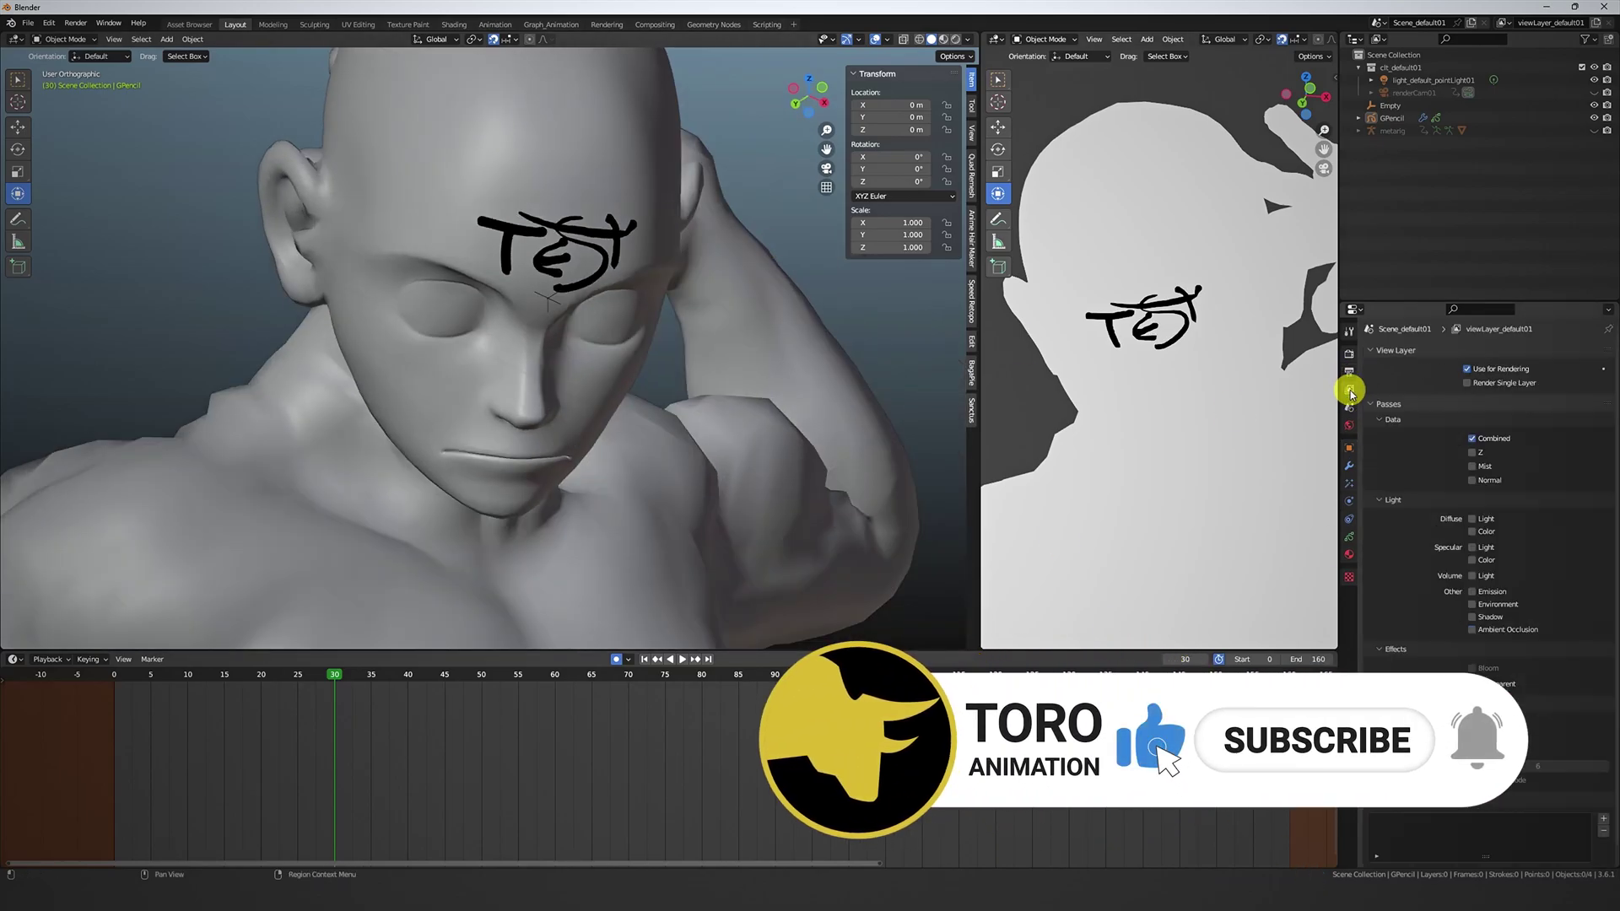
{"action": "middle_click_drag", "start_coordinate": [711, 332], "coordinate": [760, 439]}
{"action": "mouse_move", "coordinate": [675, 327]}
{"action": "middle_mouse_down"}
{"action": "mouse_move", "coordinate": [788, 376]}
{"action": "mouse_move", "coordinate": [771, 372]}
{"action": "mouse_move", "coordinate": [766, 434]}
{"action": "mouse_move", "coordinate": [691, 382]}
{"action": "middle_mouse_up"}
Rename the forehead drawing's Grease Pencil layer and rename the empty as EMT_GP_FACE01.
{"action": "left_click", "coordinate": [565, 242]}
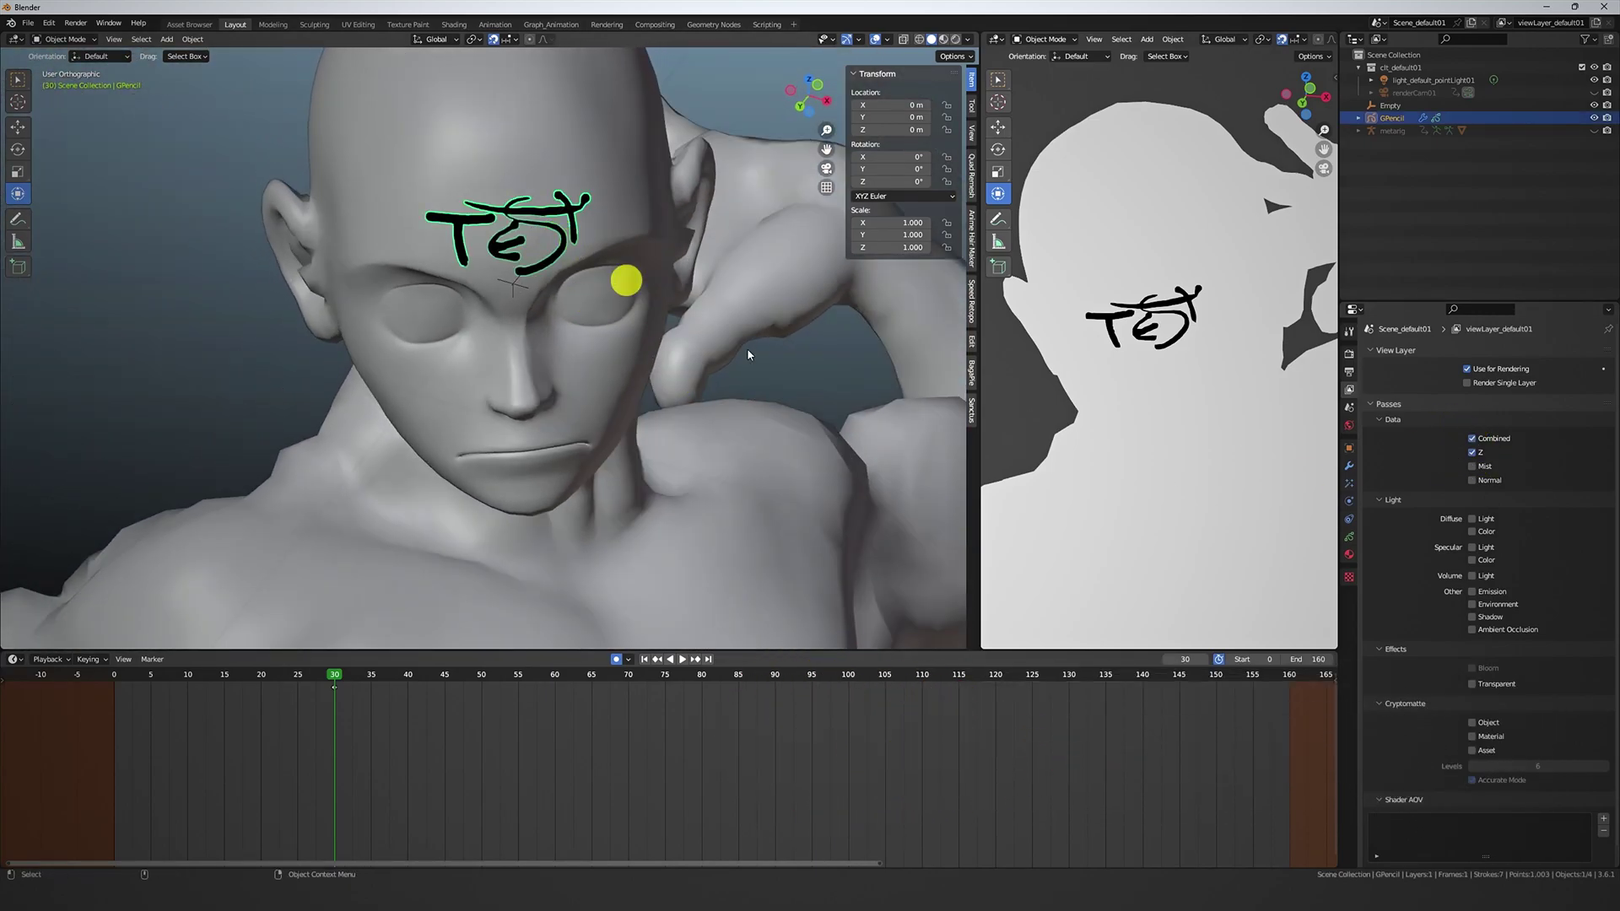
{"action": "left_click", "coordinate": [1349, 538]}
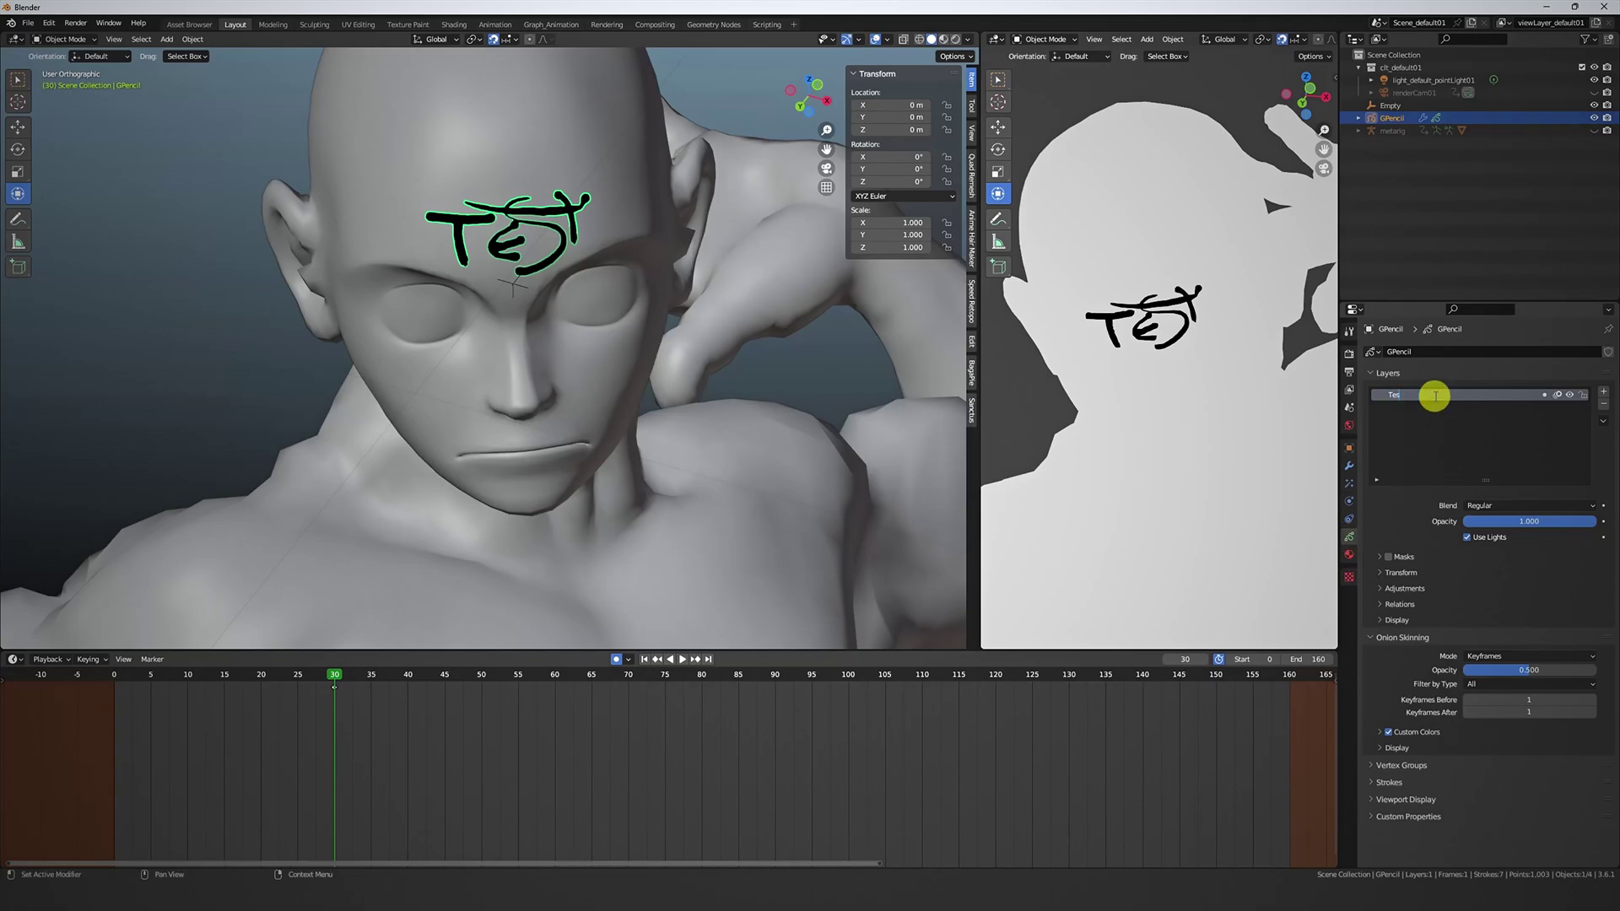
{"action": "left_click", "coordinate": [1392, 106]}
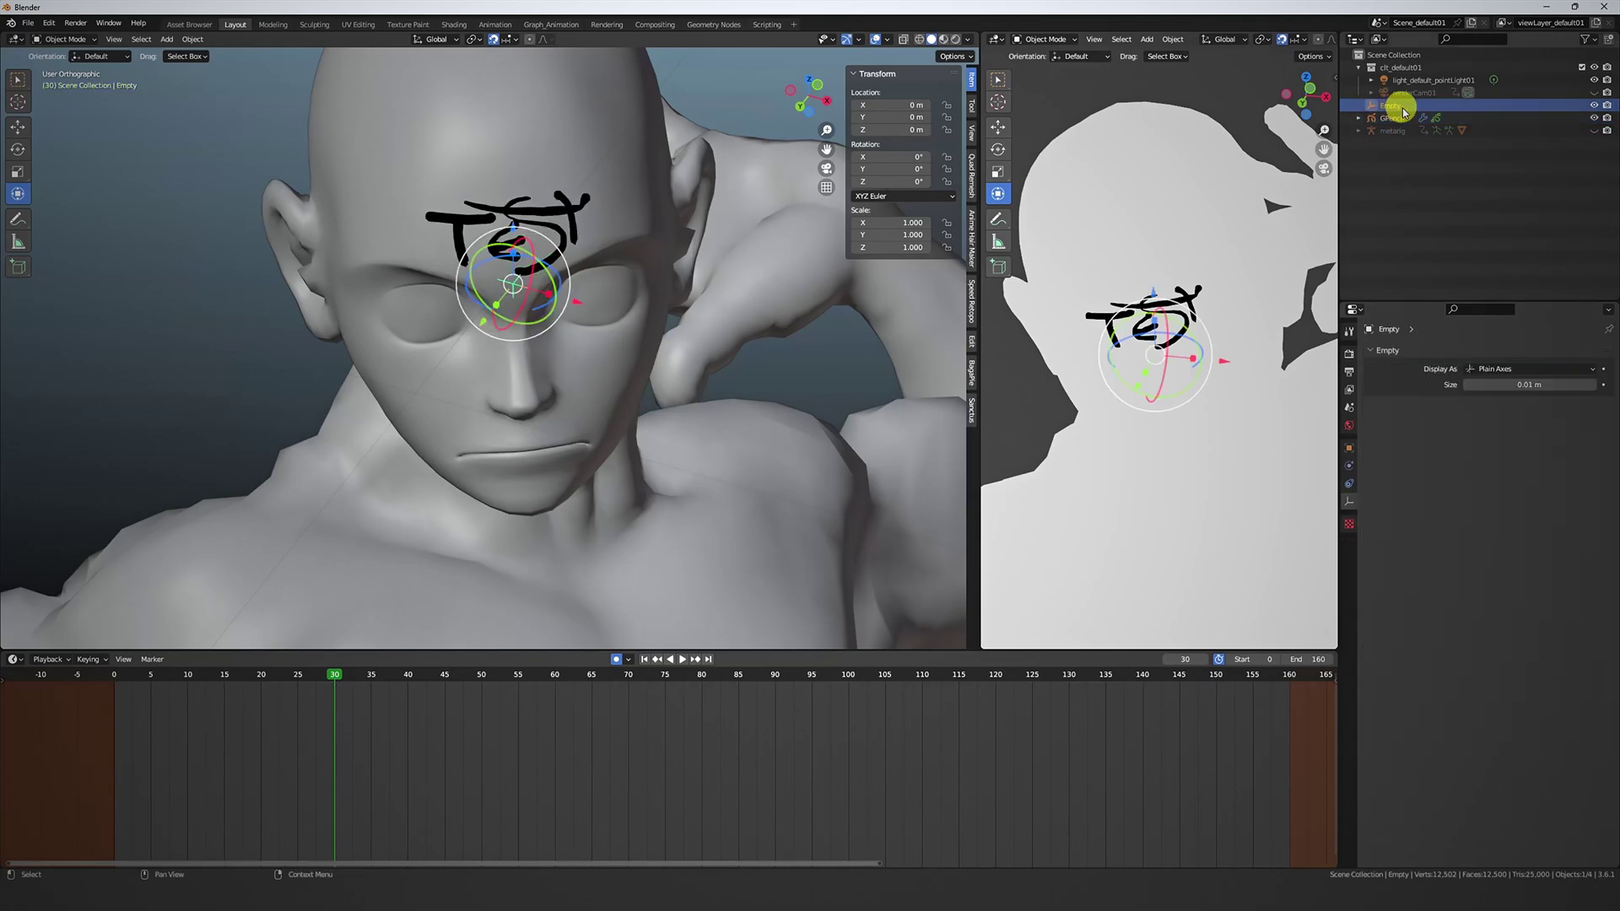
{"action": "type", "text": "EMT"}
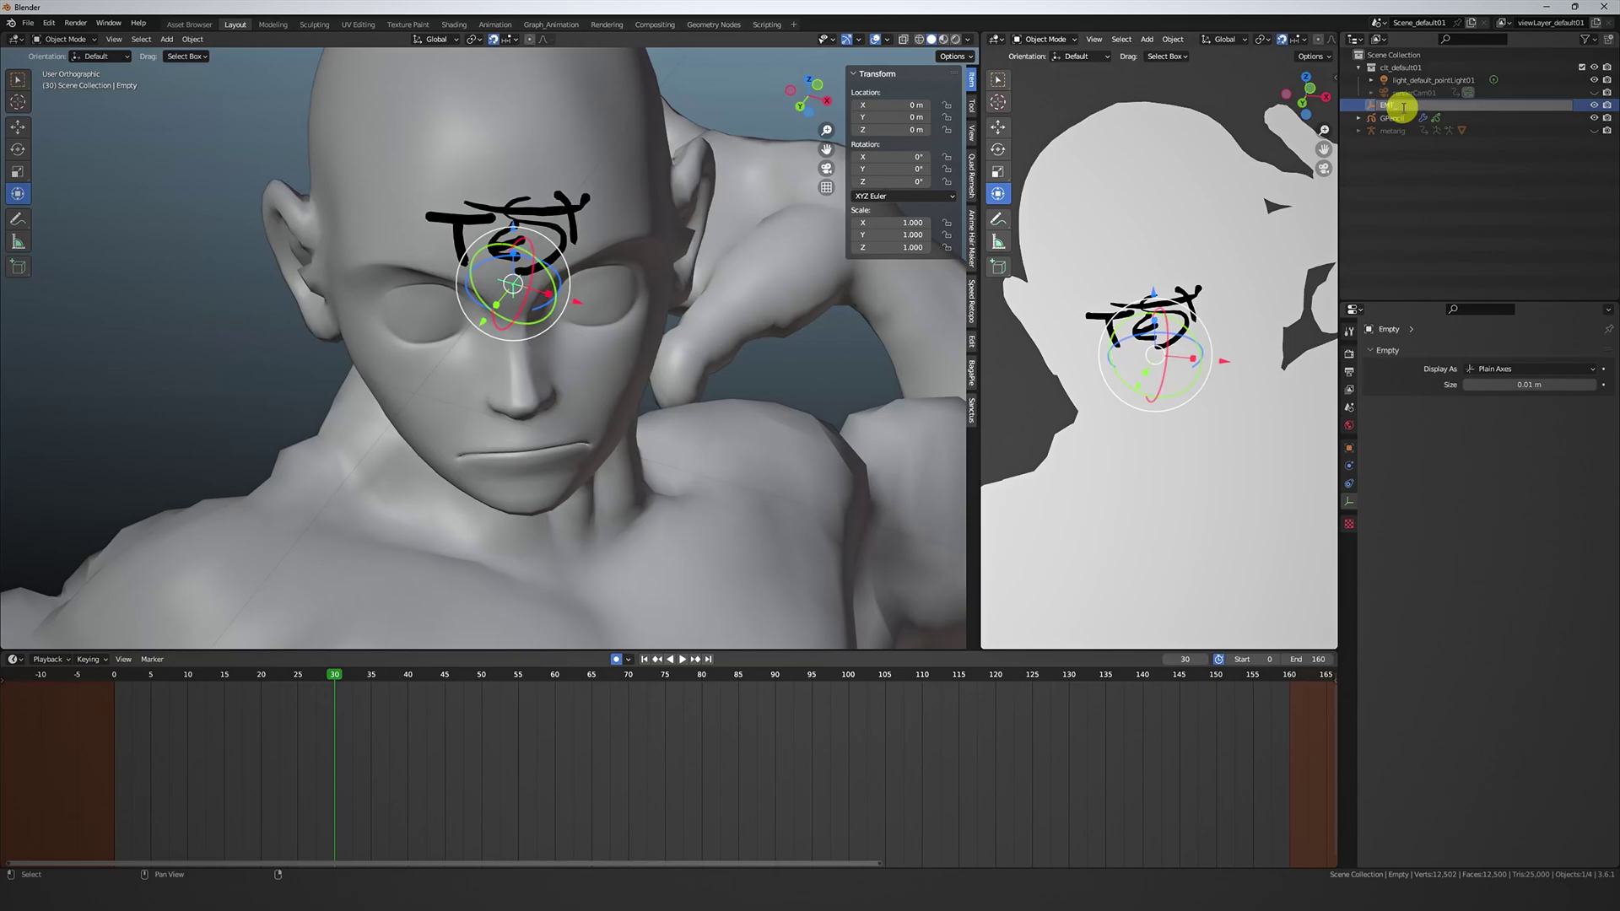
{"action": "type", "text": "_GP_FACE01"}
{"action": "key", "text": "Return"}
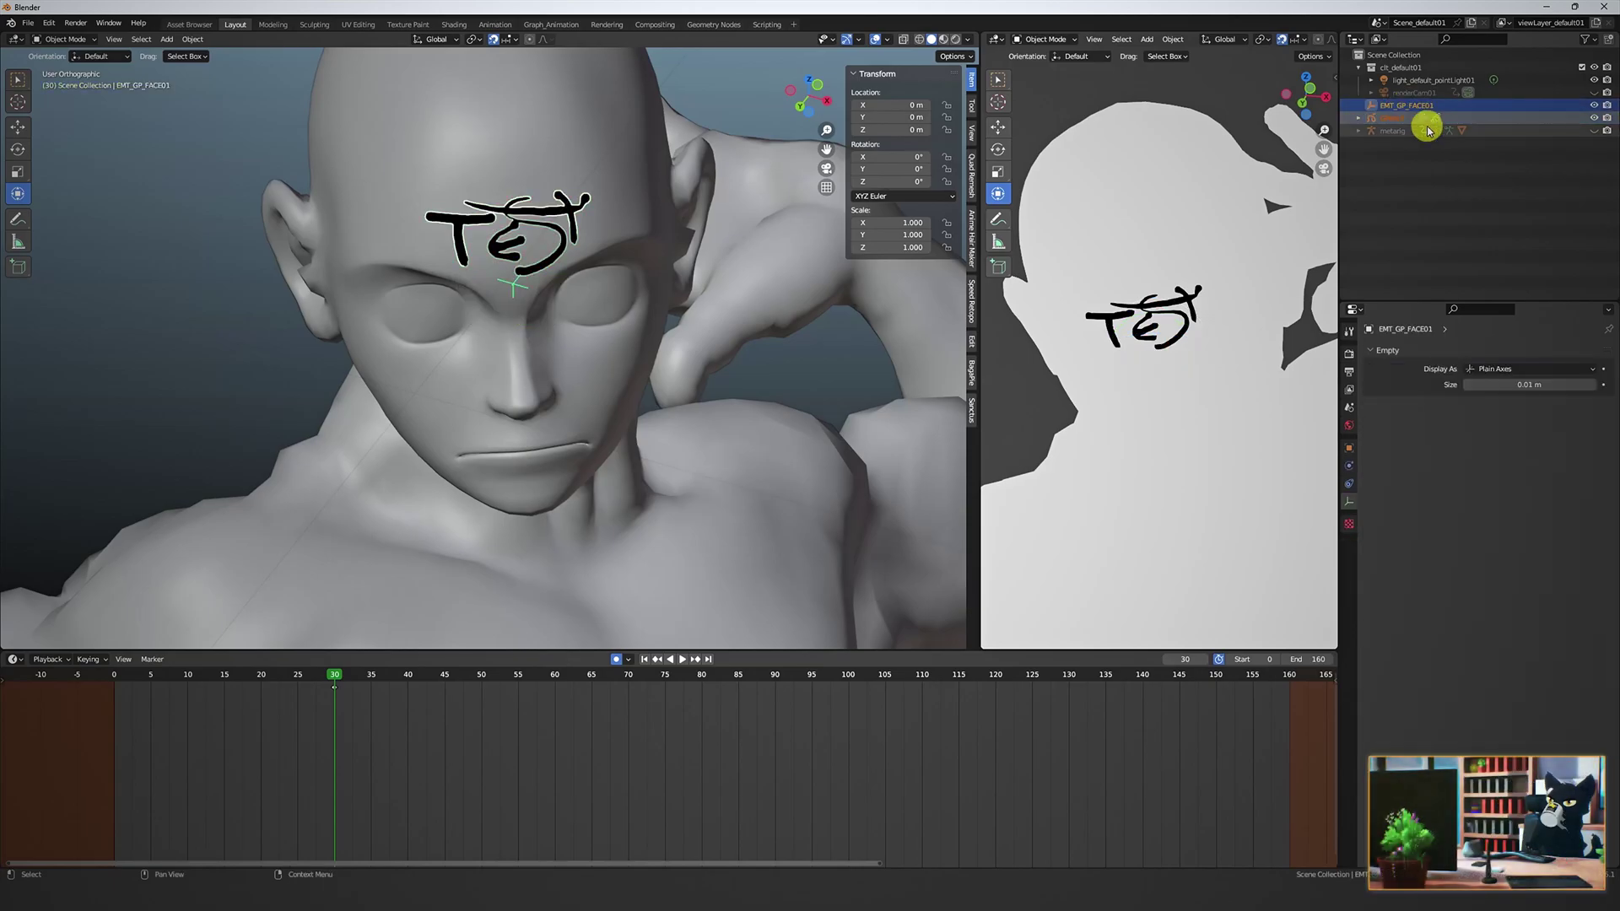
Try parenting the Grease Pencil object to the EMT_GP_FACE01 empty.
{"action": "key", "text": "ctrl+p"}
{"action": "left_click", "coordinate": [543, 281]}
{"action": "scroll", "coordinate": [543, 287], "scroll_direction": "down", "scroll_amount": 3}
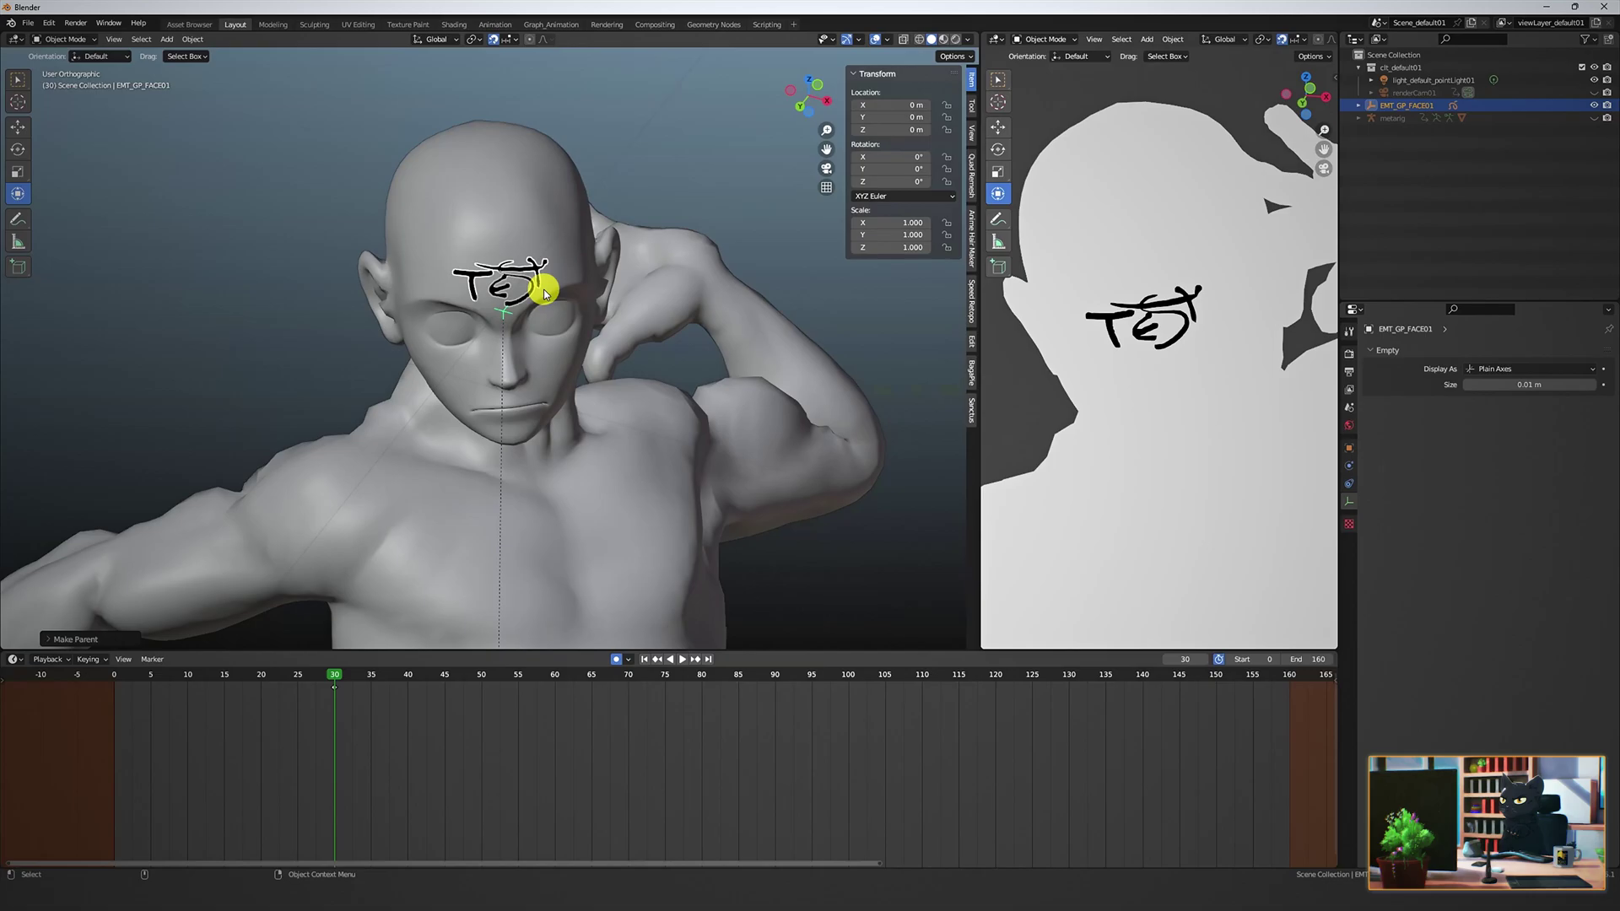
{"action": "scroll", "coordinate": [543, 289], "scroll_direction": "down", "scroll_amount": 3}
{"action": "middle_click_drag", "start_coordinate": [606, 369], "coordinate": [590, 595]}
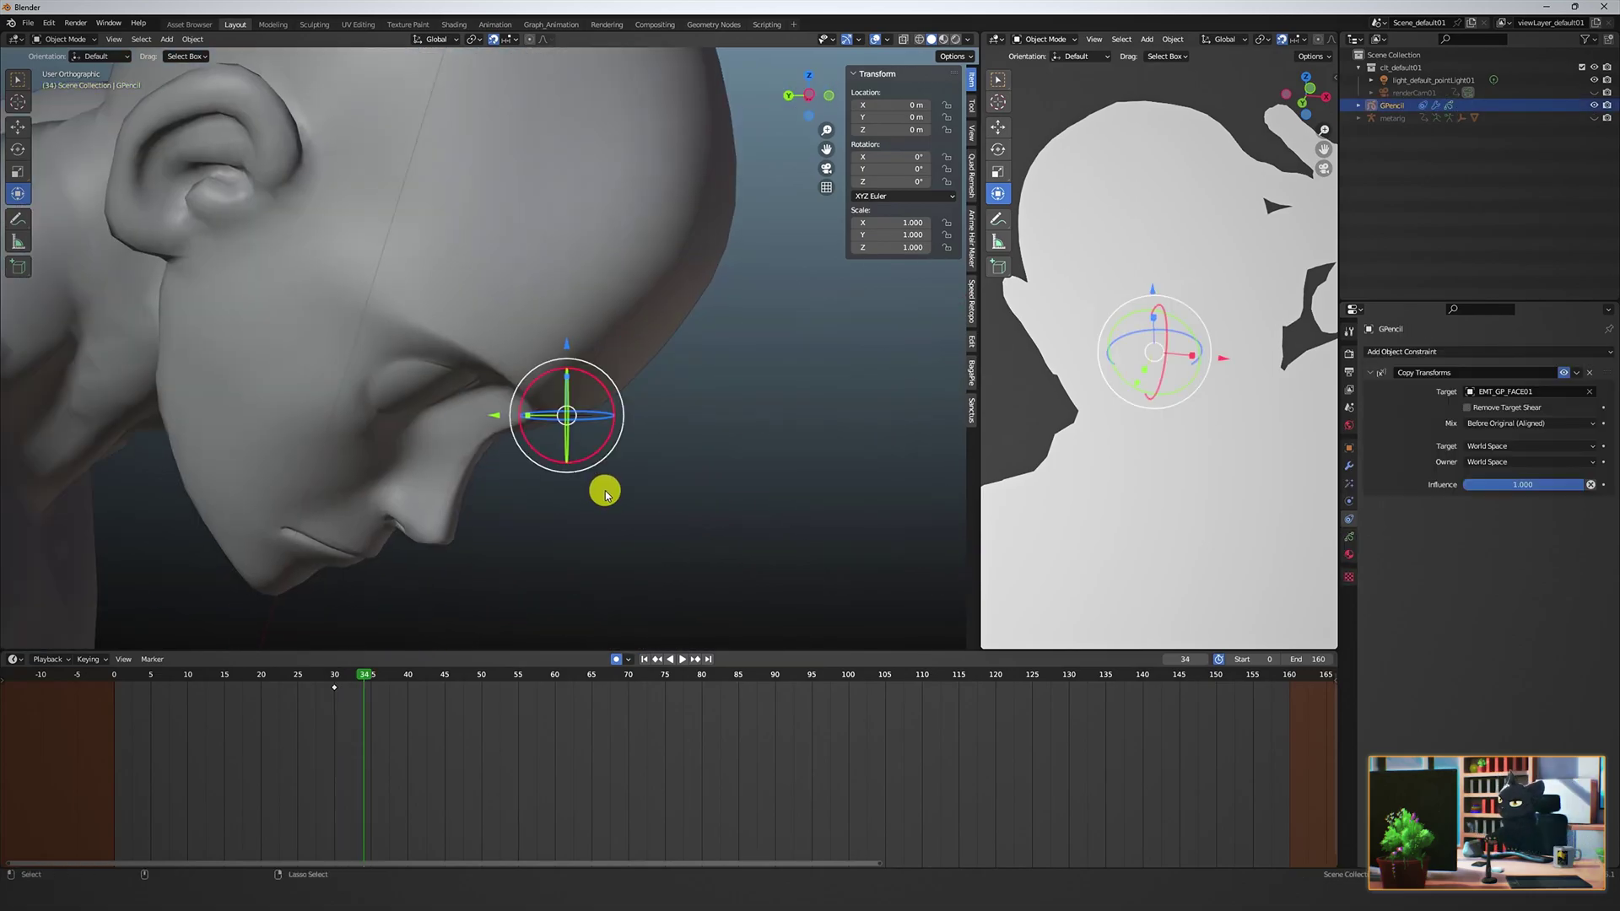
Undo the parenting and Copy Transforms trials on the Grease Pencil object and the empty.
{"action": "key", "text": "ctrl+z"}
{"action": "key", "text": "ctrl+z"}
{"action": "key", "text": "ctrl+z"}
{"action": "key", "text": "ctrl+z"}
{"action": "key", "text": "ctrl+z"}
{"action": "key", "text": "ctrl+z"}
{"action": "key", "text": "ctrl+z"}
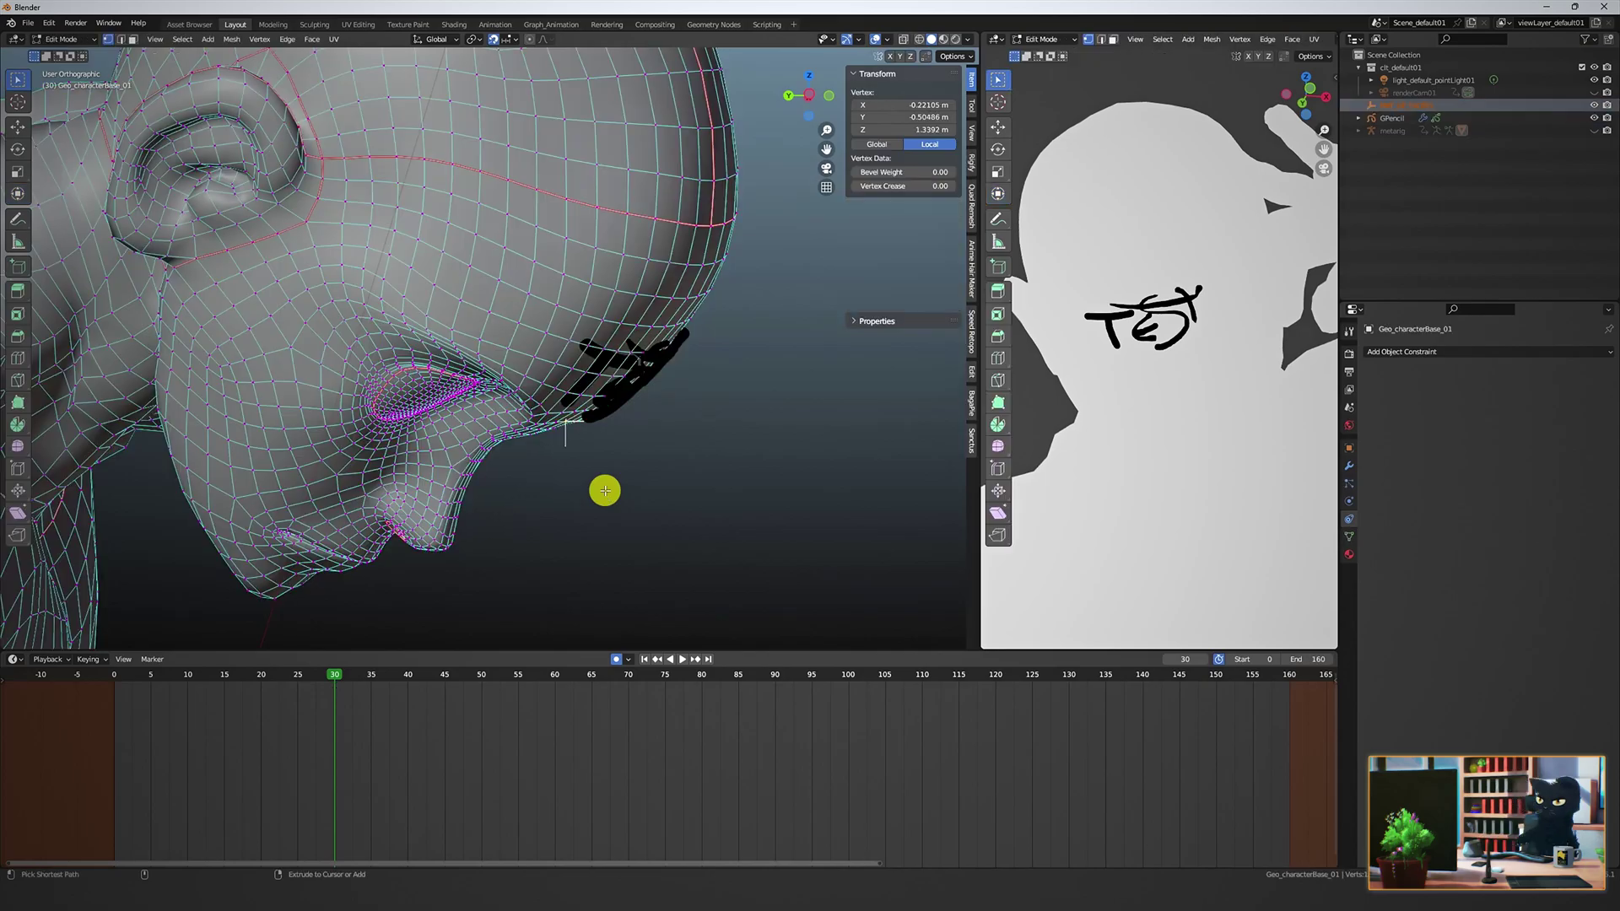
{"action": "left_click", "coordinate": [605, 493]}
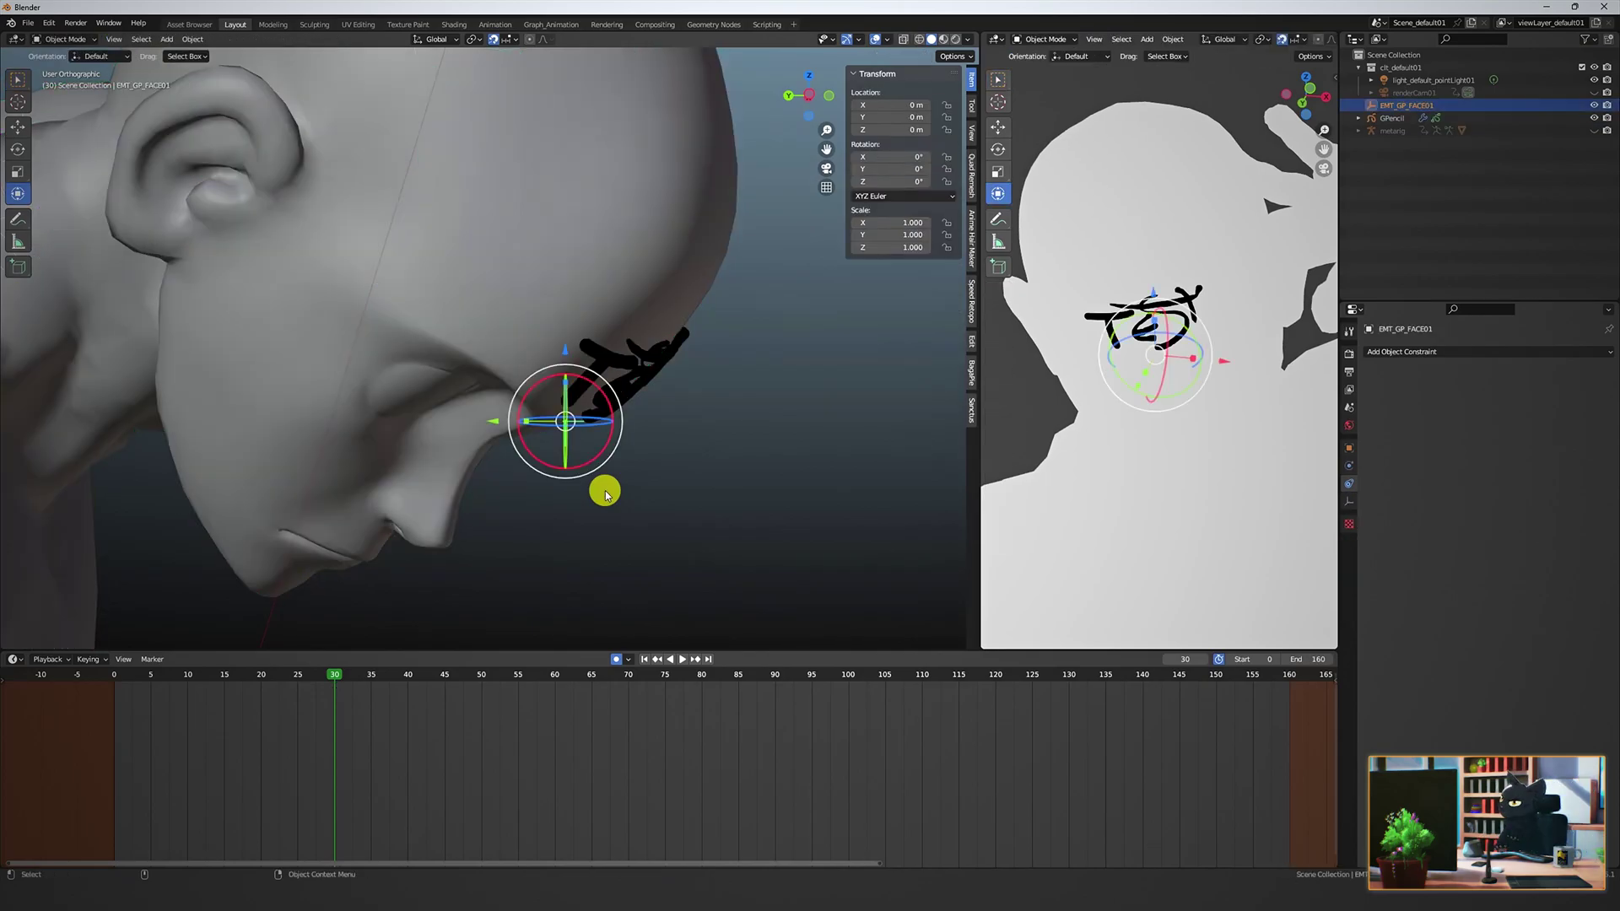
Unhide the metarig and add a Child Of constraint to the EMT_GP_FACE01 empty.
{"action": "left_click", "coordinate": [1595, 131]}
{"action": "middle_click_drag", "start_coordinate": [523, 474], "coordinate": [567, 442]}
{"action": "left_click", "coordinate": [568, 445]}
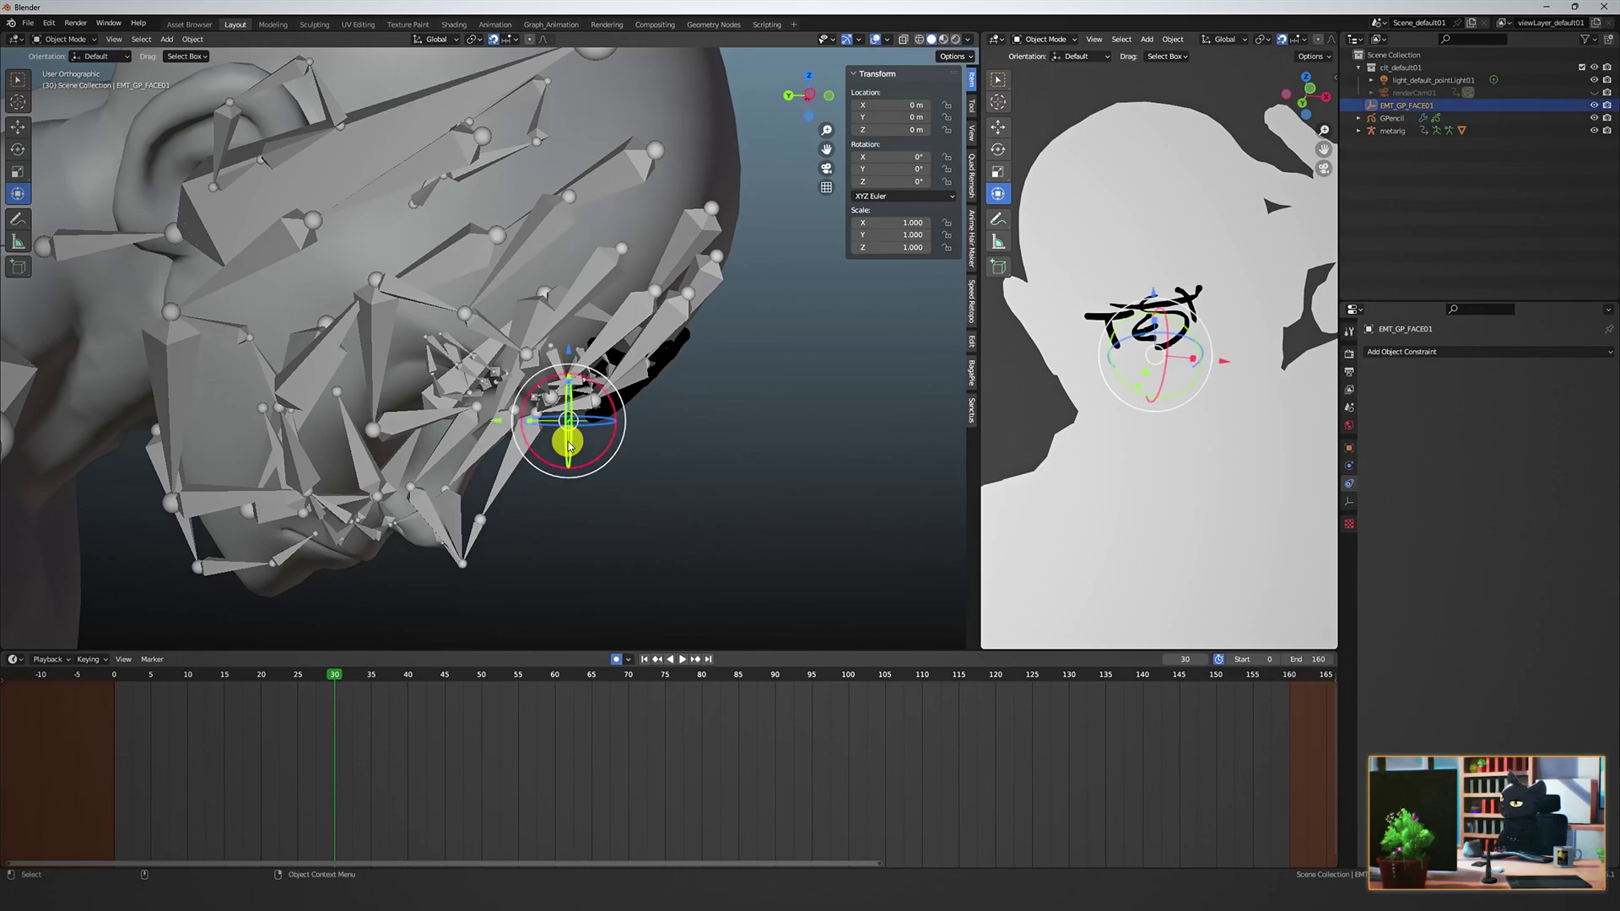
{"action": "left_click", "coordinate": [1480, 350]}
{"action": "left_click", "coordinate": [1574, 417]}
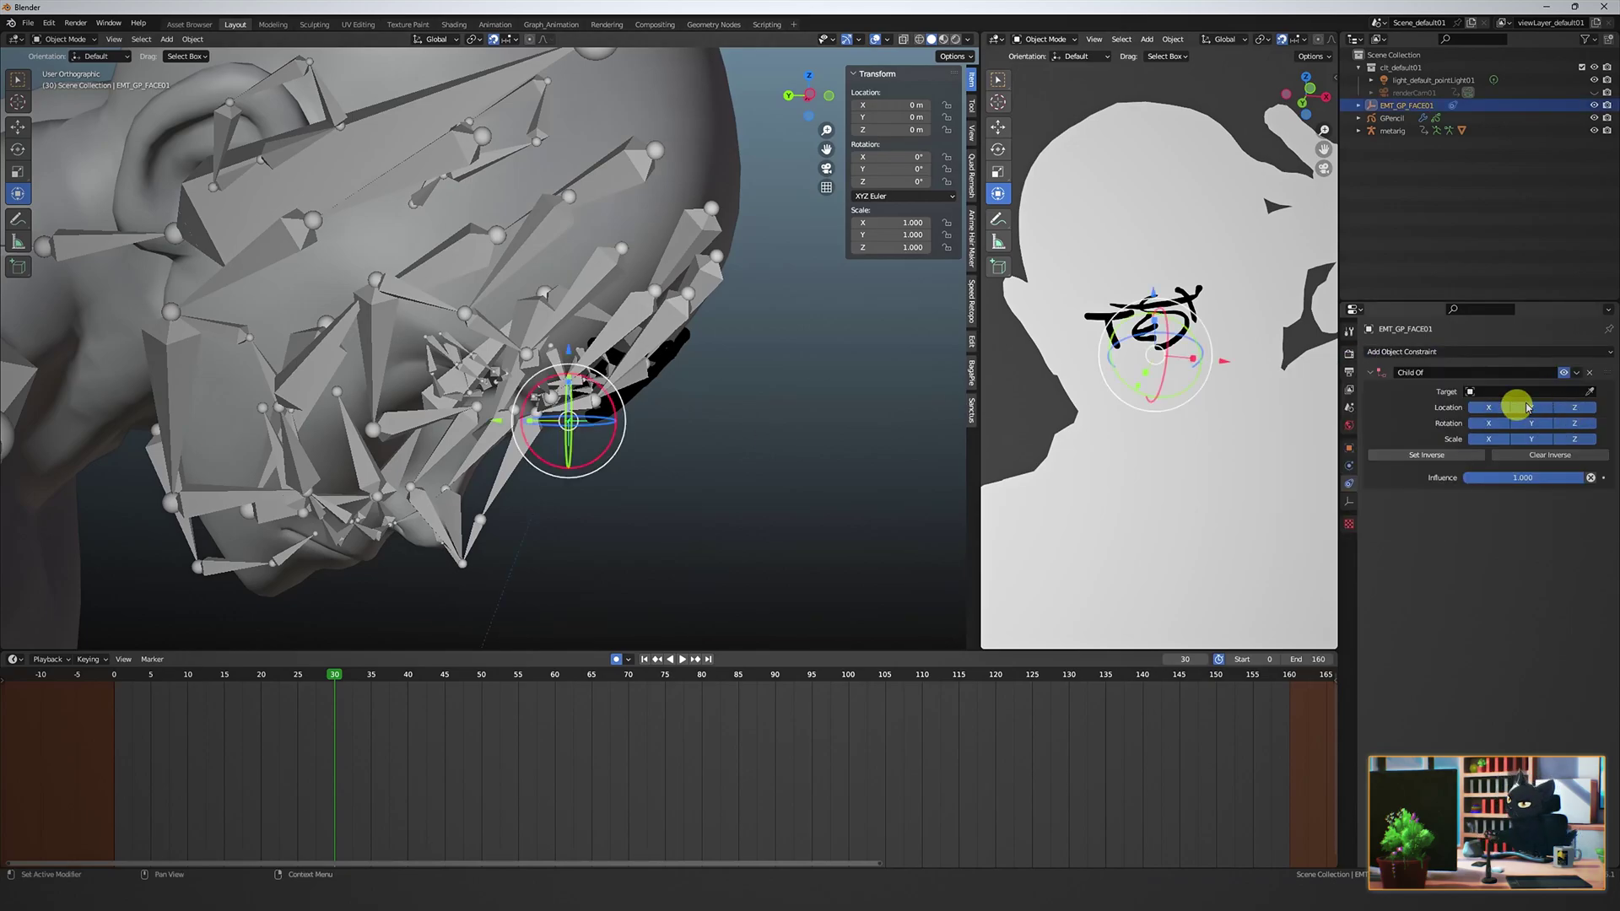
Examine the metarig's head bones in Pose Mode to identify the one the empty should follow.
{"action": "left_click", "coordinate": [1565, 393]}
{"action": "left_click", "coordinate": [430, 149]}
{"action": "left_click", "coordinate": [430, 135]}
{"action": "key", "text": "ctrl+Tab"}
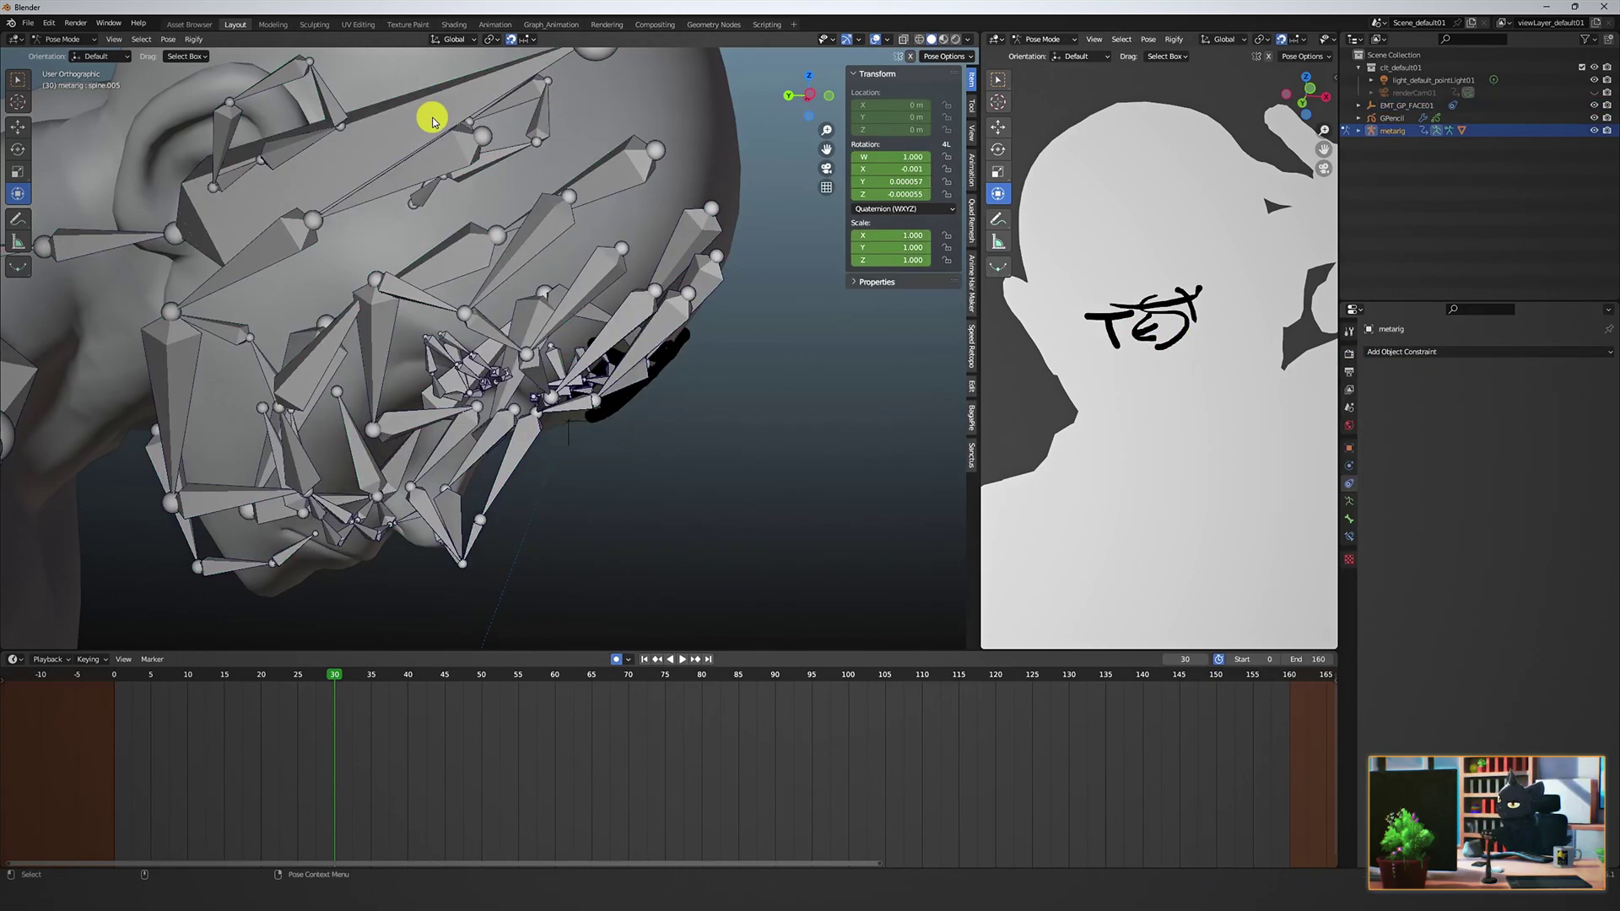
{"action": "left_click", "coordinate": [432, 118]}
{"action": "middle_click_drag", "start_coordinate": [432, 120], "coordinate": [145, 156]}
{"action": "middle_click_drag", "start_coordinate": [294, 218], "coordinate": [535, 325]}
Return the metarig to Object Mode, hide it and select the EMT_GP_FACE01 empty.
{"action": "key", "text": "ctrl+Tab"}
{"action": "left_click", "coordinate": [655, 434]}
{"action": "scroll", "coordinate": [655, 434], "scroll_direction": "up", "scroll_amount": 4}
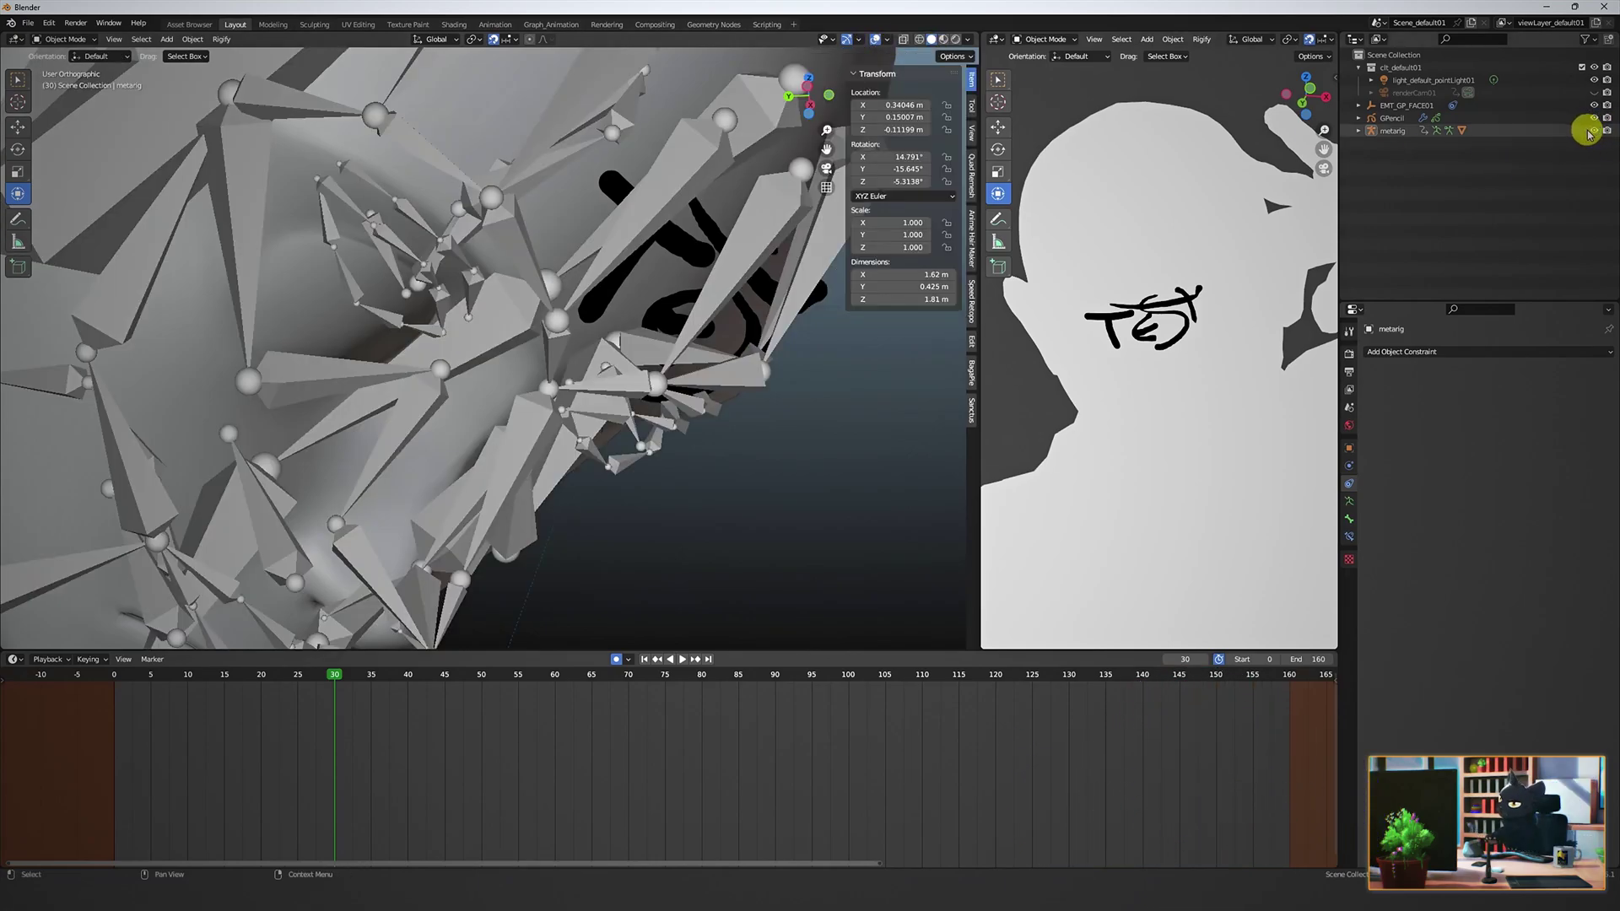
{"action": "left_click", "coordinate": [1592, 131]}
{"action": "left_click", "coordinate": [604, 426]}
{"action": "left_click", "coordinate": [1388, 521]}
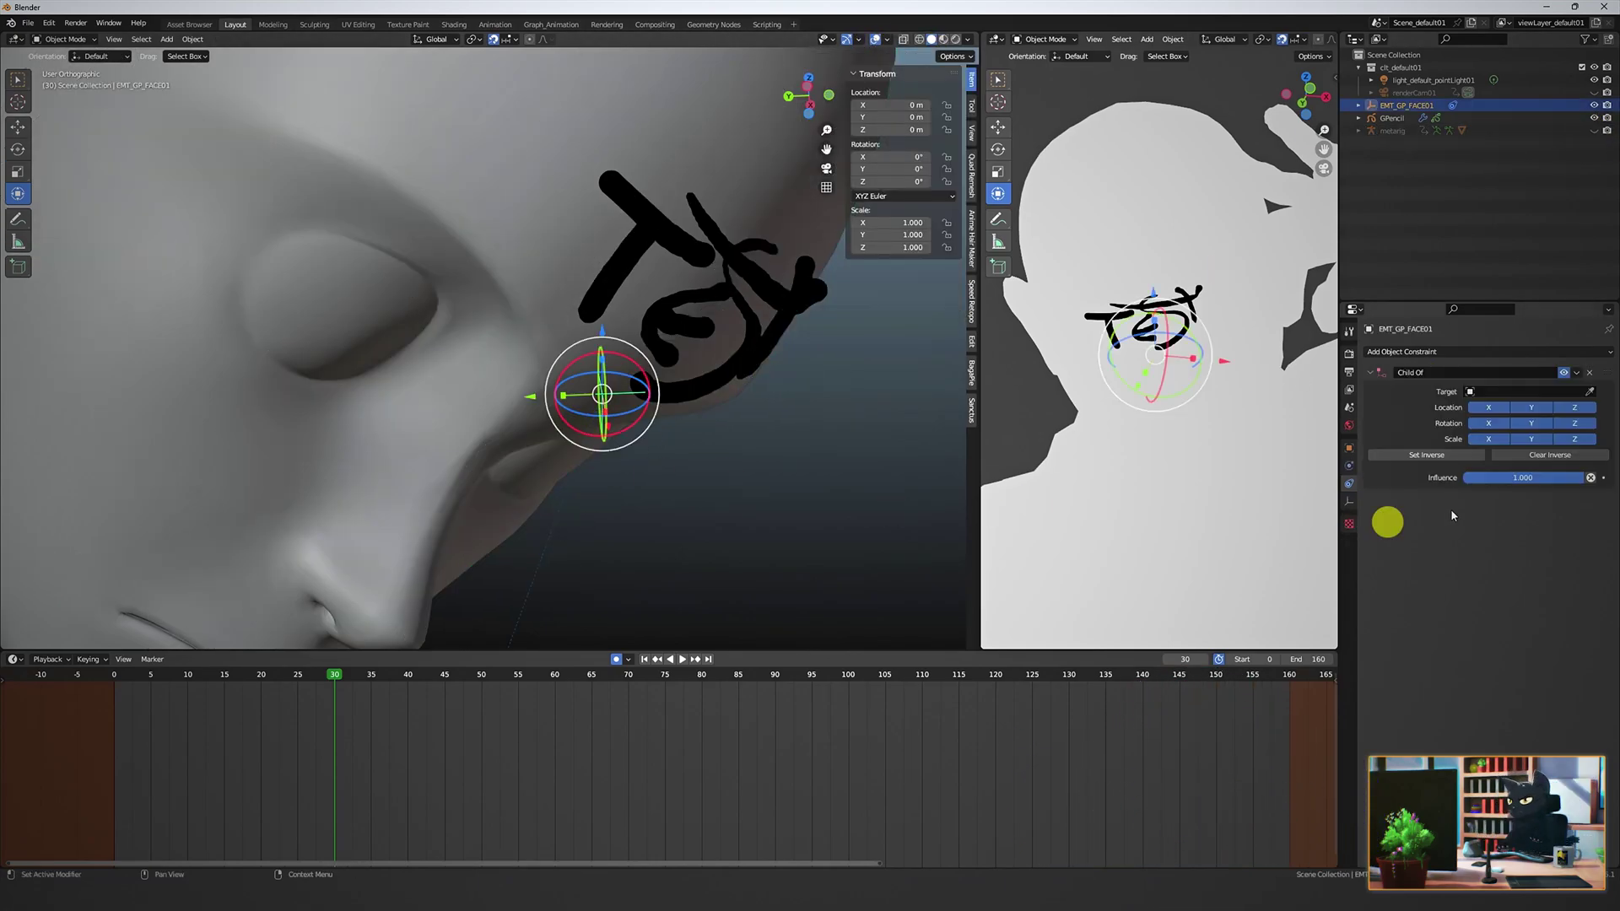
{"action": "left_click", "coordinate": [1548, 400]}
{"action": "key", "text": "Escape"}
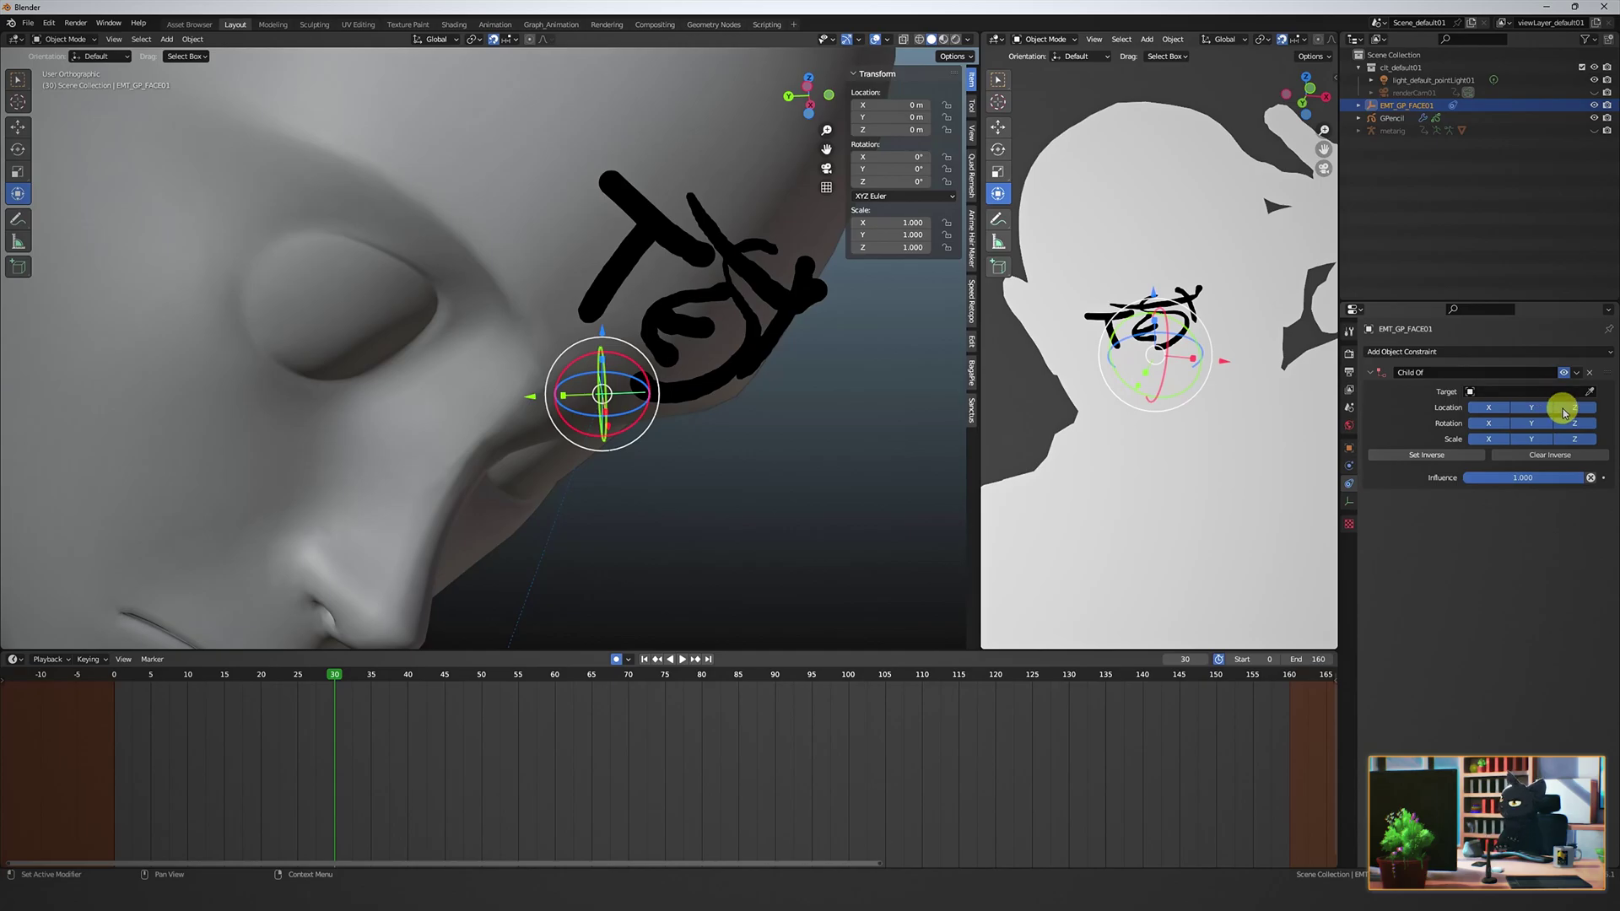
Set the Child Of constraint's target to metarig and bone to spine.006, then apply Set Inverse and check playback from frame 30.
{"action": "left_click", "coordinate": [1576, 392]}
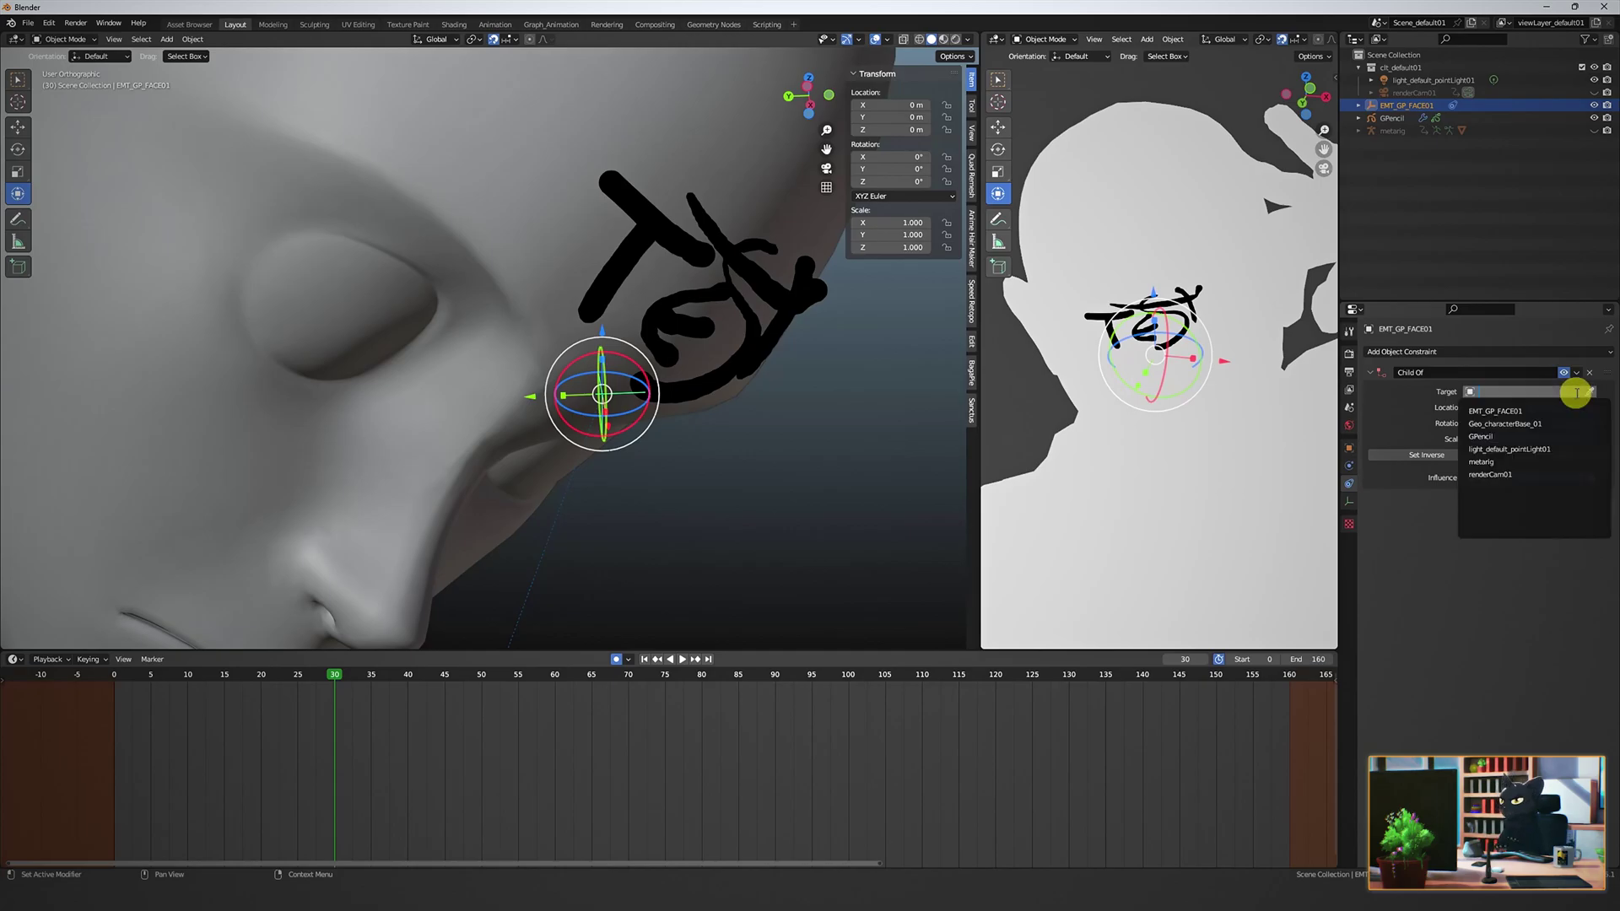
{"action": "left_click", "coordinate": [1524, 462]}
{"action": "left_click", "coordinate": [1506, 405]}
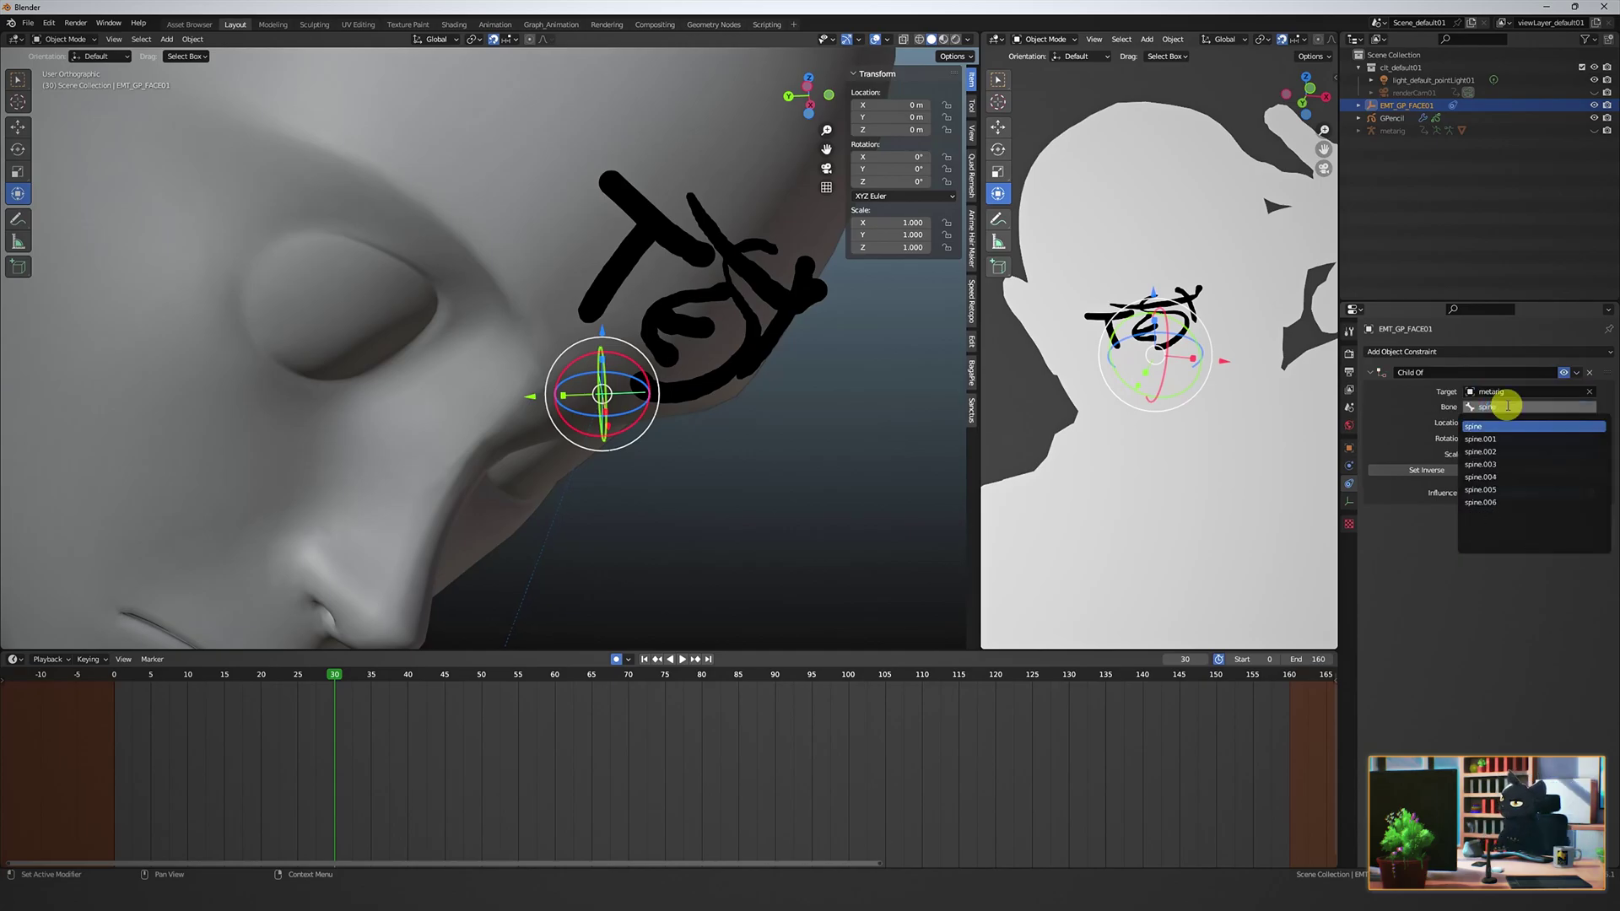
{"action": "left_click", "coordinate": [1505, 503]}
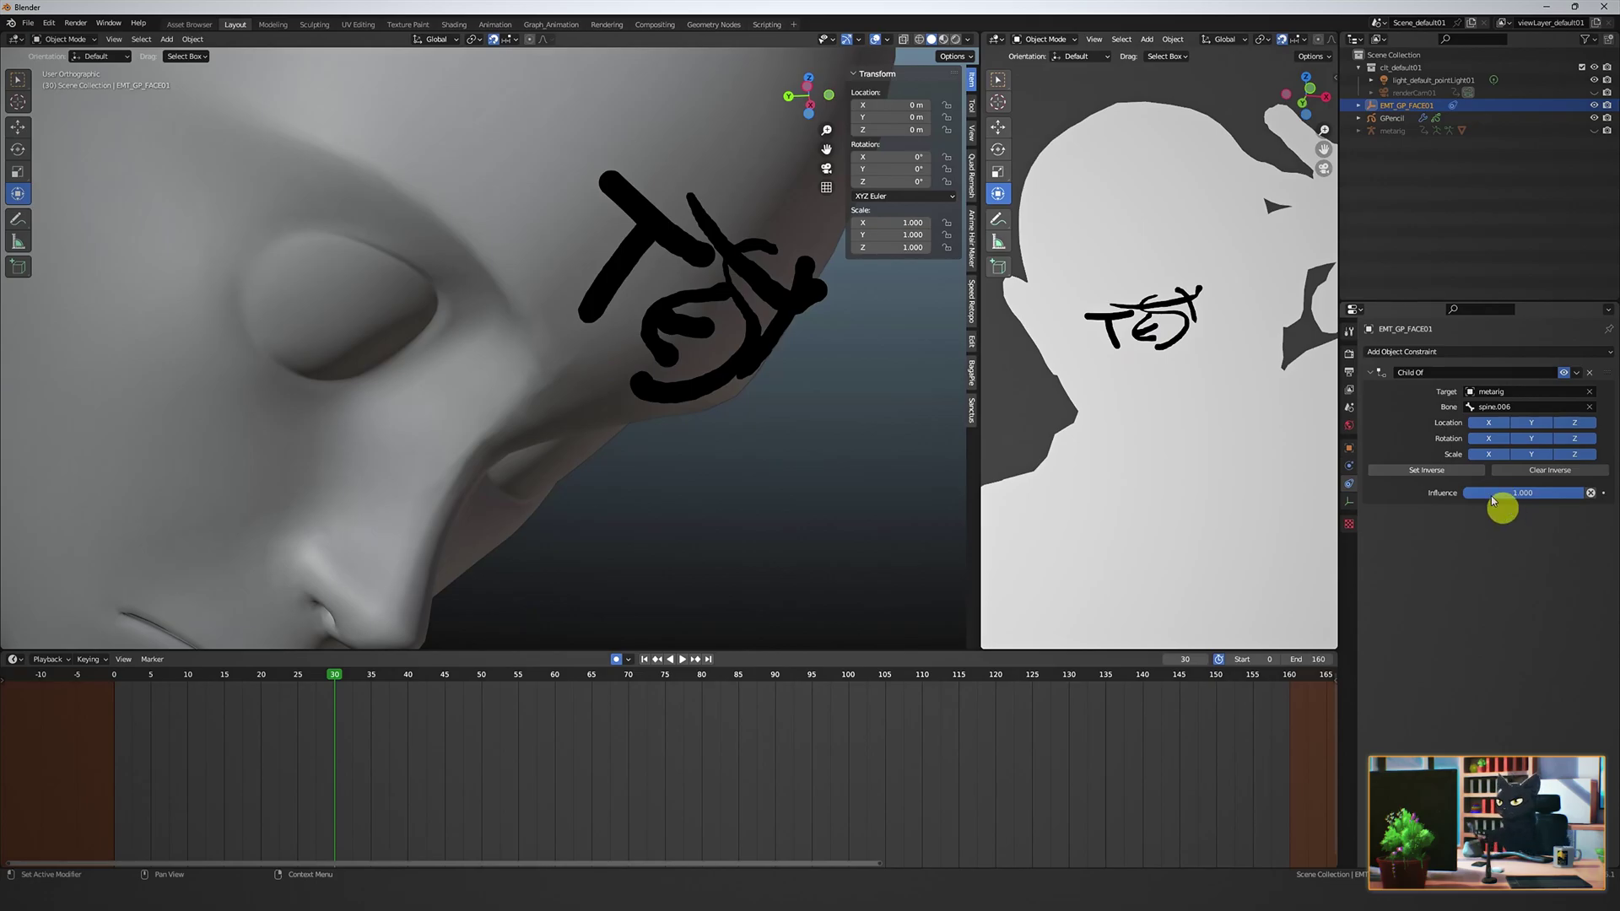
{"action": "left_click", "coordinate": [1454, 470]}
{"action": "mouse_move", "coordinate": [332, 676]}
{"action": "left_mouse_down"}
{"action": "mouse_move", "coordinate": [648, 683]}
{"action": "mouse_move", "coordinate": [391, 690]}
{"action": "left_mouse_up"}
{"action": "left_click", "coordinate": [650, 662]}
{"action": "left_click", "coordinate": [334, 675]}
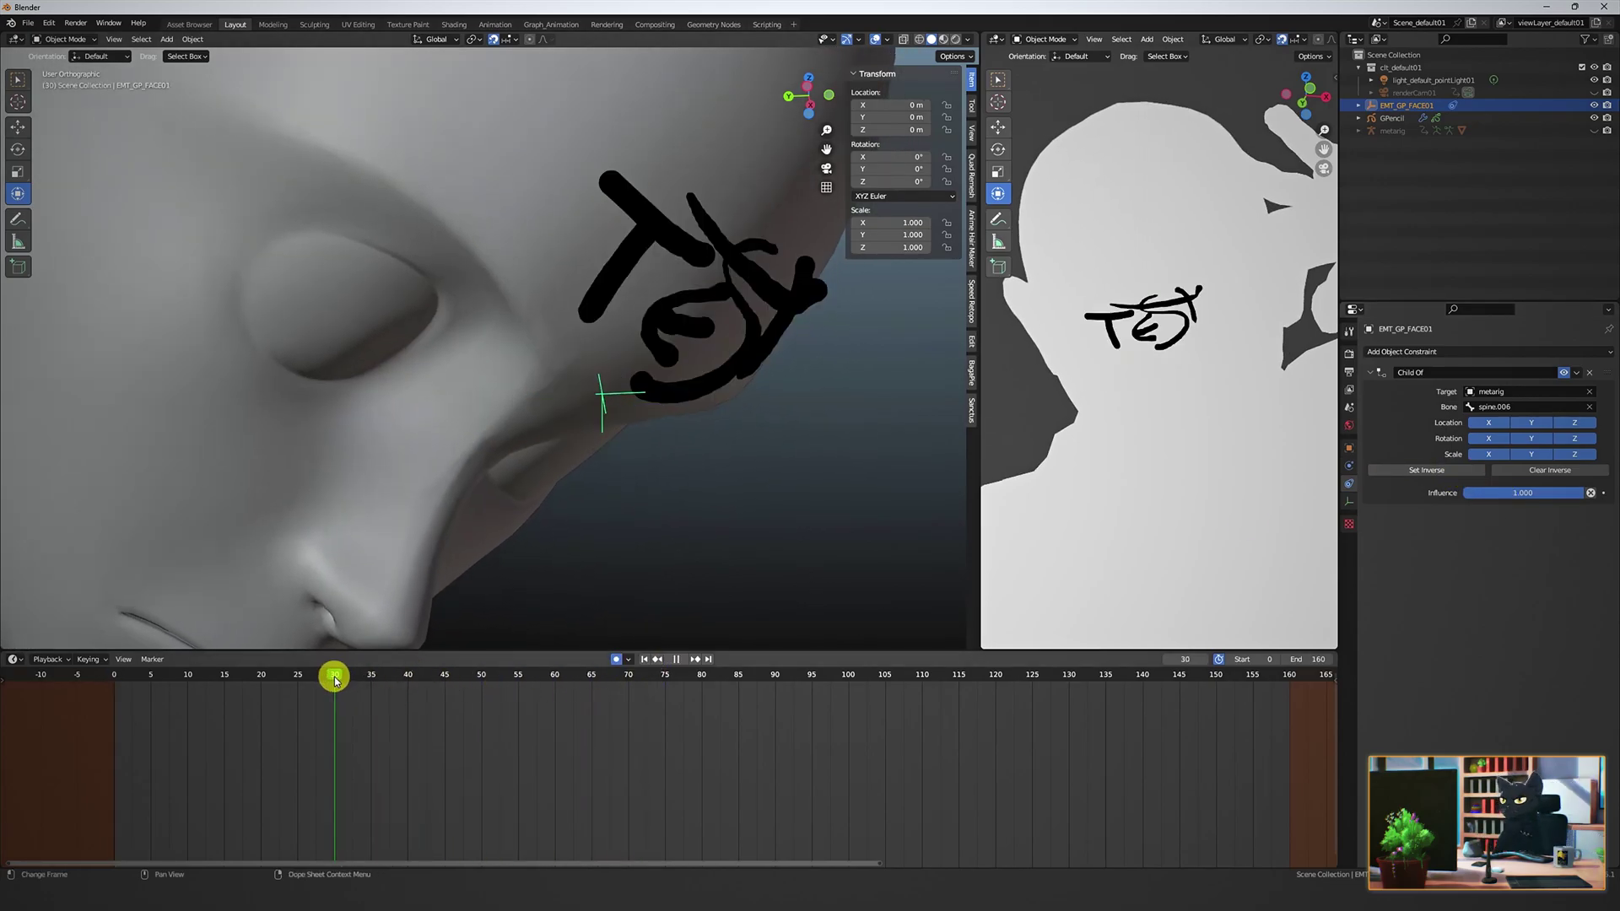
Parent the GPencil lettering to the EMT_GP_FACE01 empty as Object and scrub the timeline to check it.
{"action": "left_click", "coordinate": [718, 390]}
{"action": "left_click", "coordinate": [600, 403], "text": "shift"}
{"action": "key", "text": "ctrl+p"}
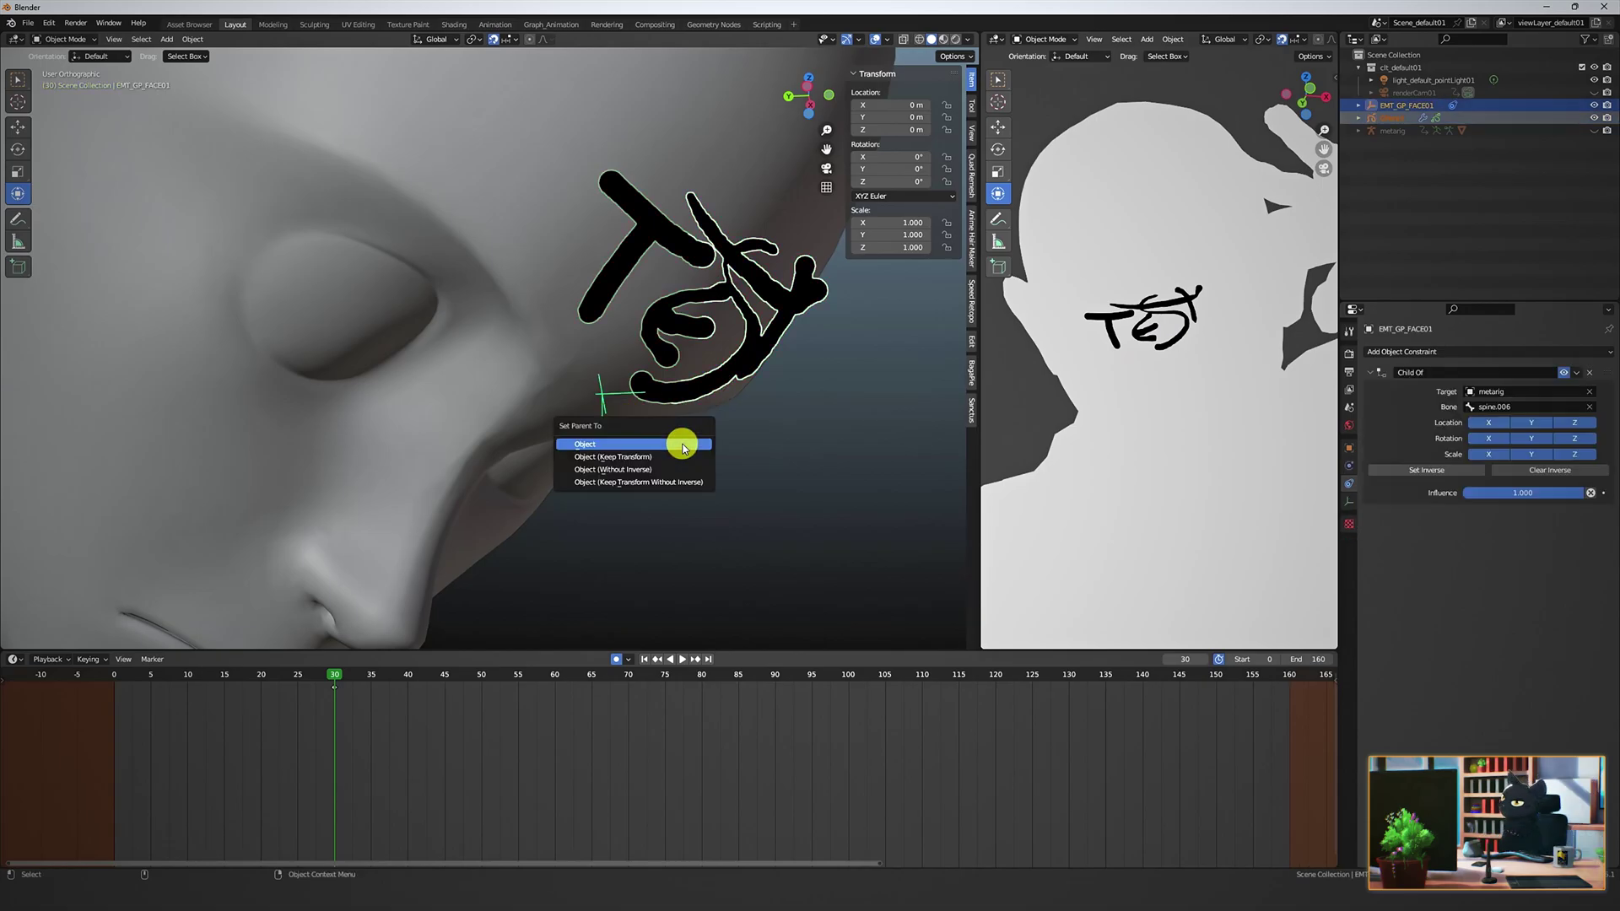
{"action": "left_click", "coordinate": [684, 441]}
{"action": "mouse_move", "coordinate": [336, 671]}
{"action": "left_mouse_down"}
{"action": "mouse_move", "coordinate": [762, 676]}
{"action": "mouse_move", "coordinate": [731, 524]}
{"action": "mouse_move", "coordinate": [784, 654]}
{"action": "mouse_move", "coordinate": [337, 679]}
{"action": "mouse_move", "coordinate": [976, 665]}
{"action": "mouse_move", "coordinate": [203, 661]}
{"action": "mouse_move", "coordinate": [691, 662]}
{"action": "left_mouse_up"}
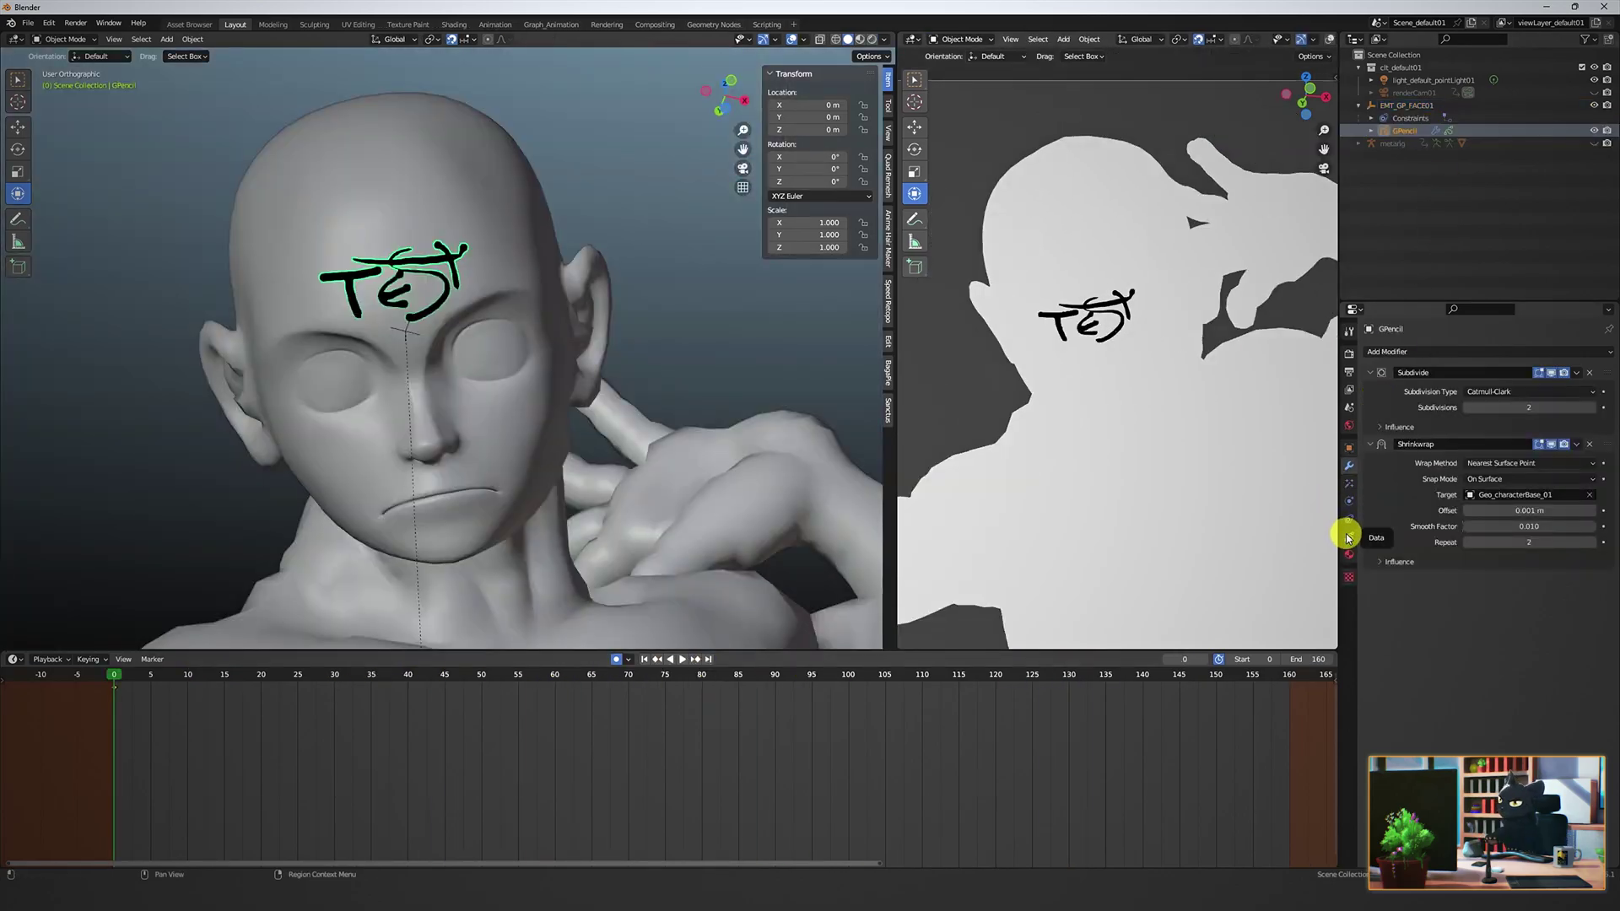
Hide the Test Layer of the GPencil object and add a new layer named Eyebrows.
{"action": "left_click", "coordinate": [1347, 537]}
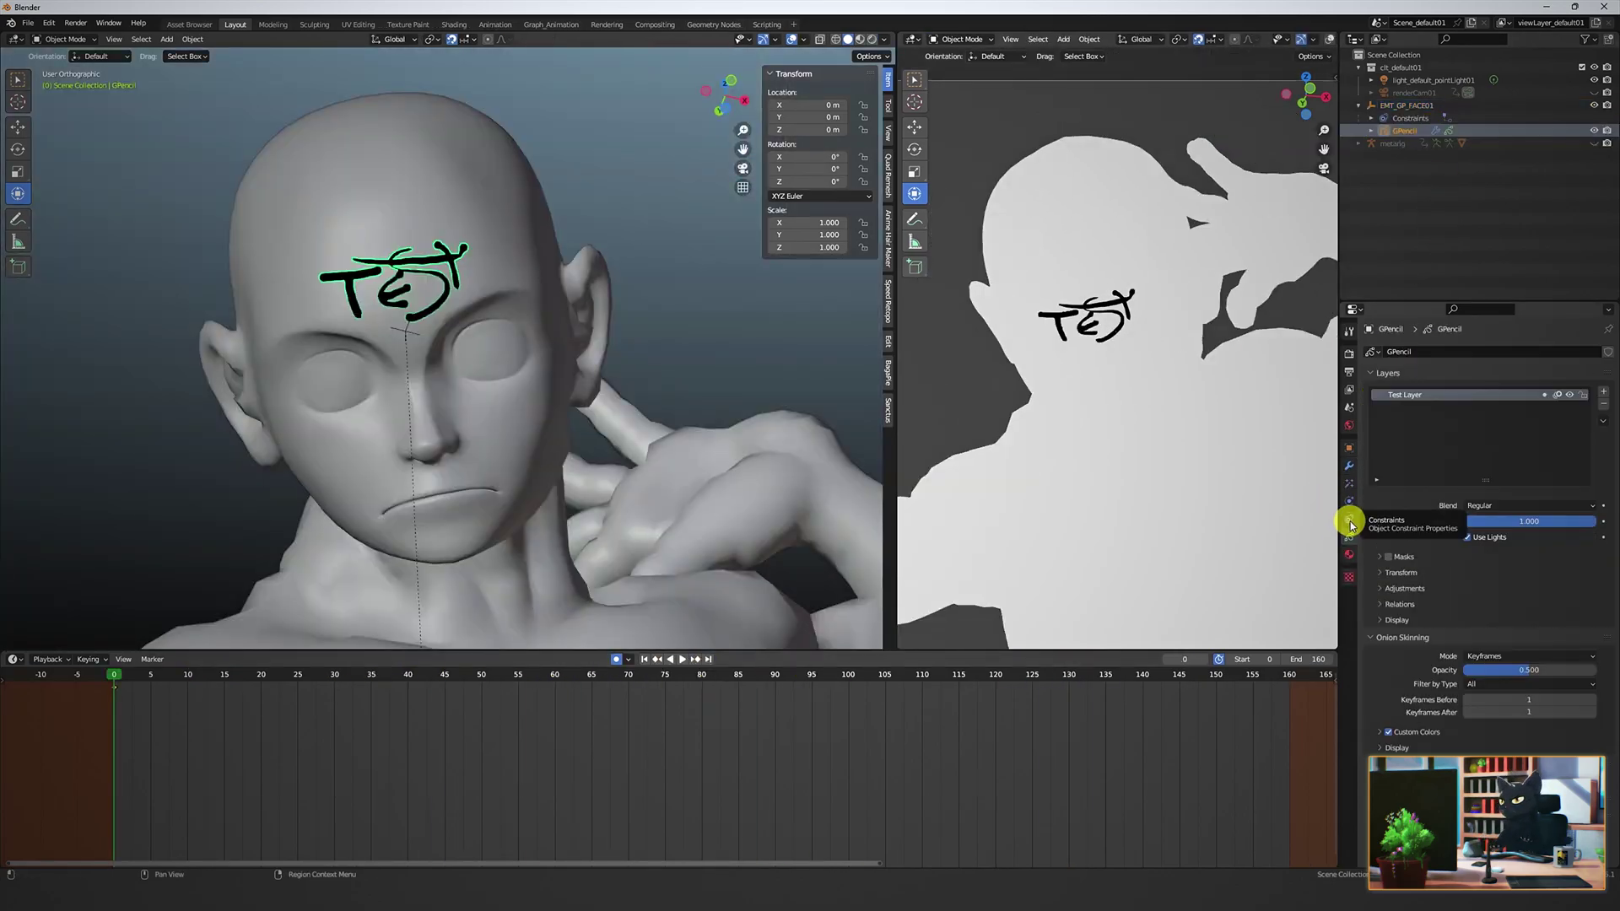
{"action": "left_click", "coordinate": [1571, 394]}
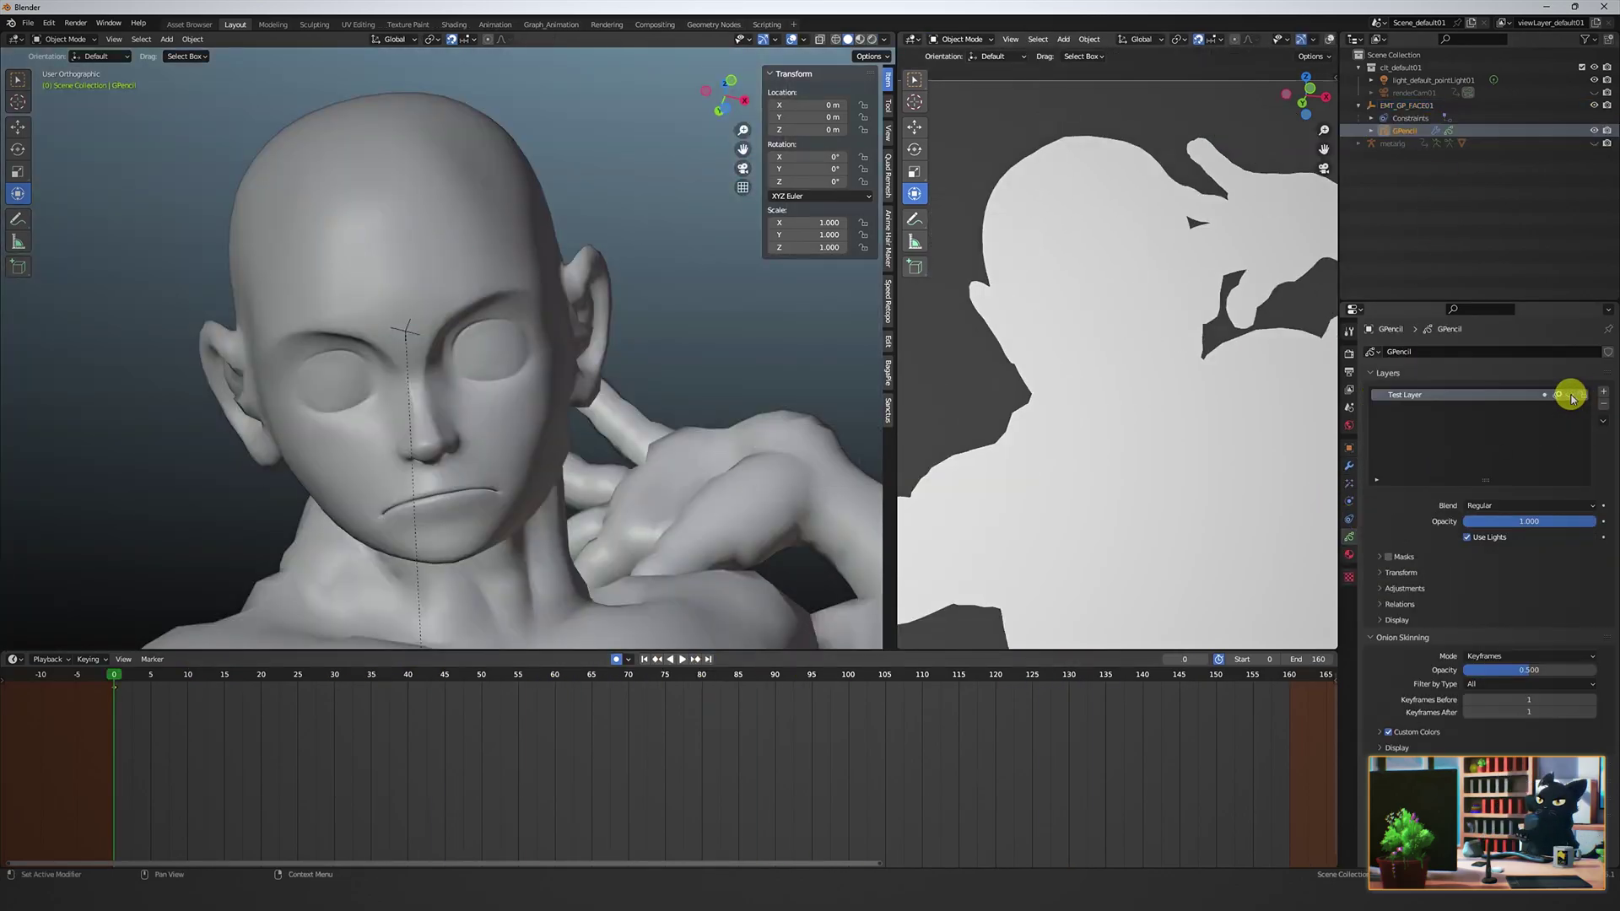
{"action": "left_click", "coordinate": [1603, 391]}
{"action": "double_click", "coordinate": [1448, 394]}
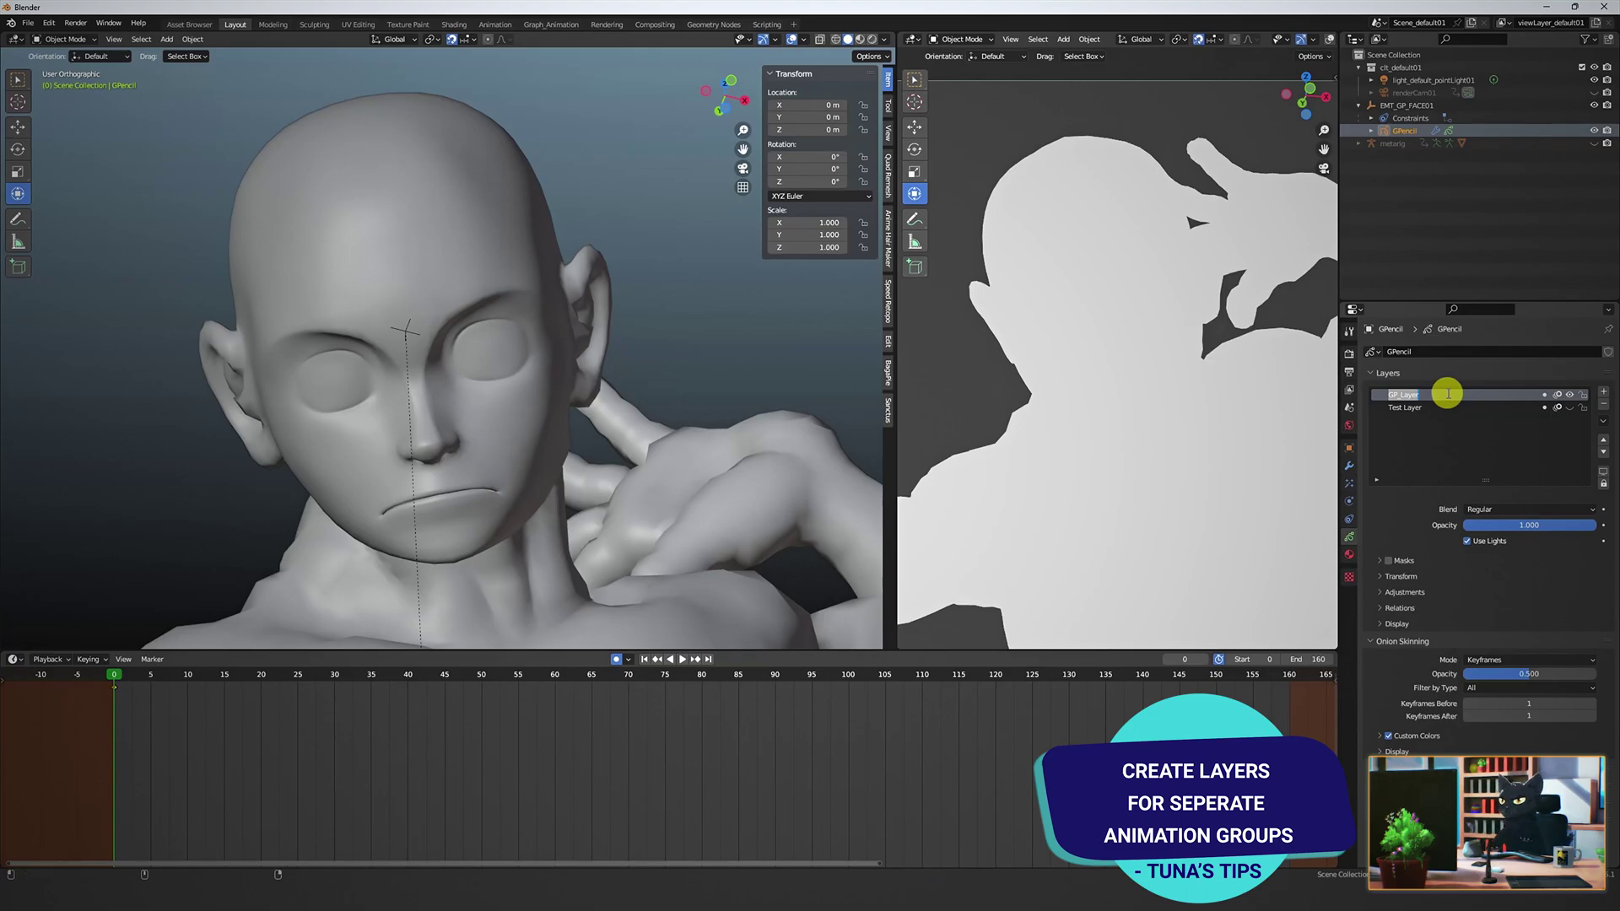
{"action": "type", "text": "Eyebrows"}
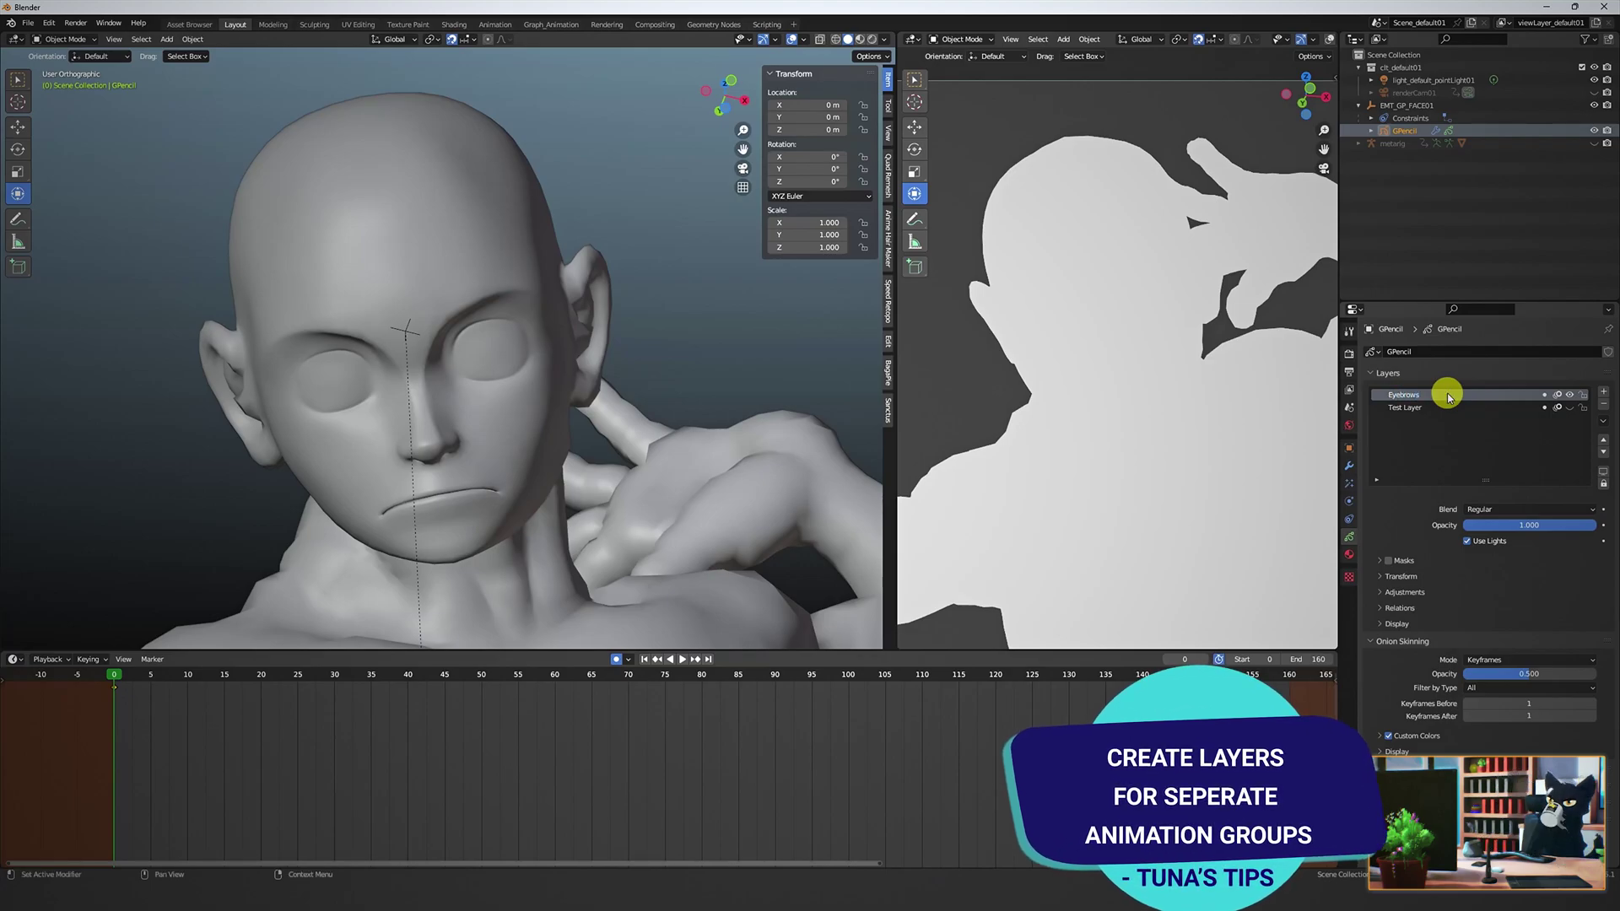
{"action": "key", "text": "Return"}
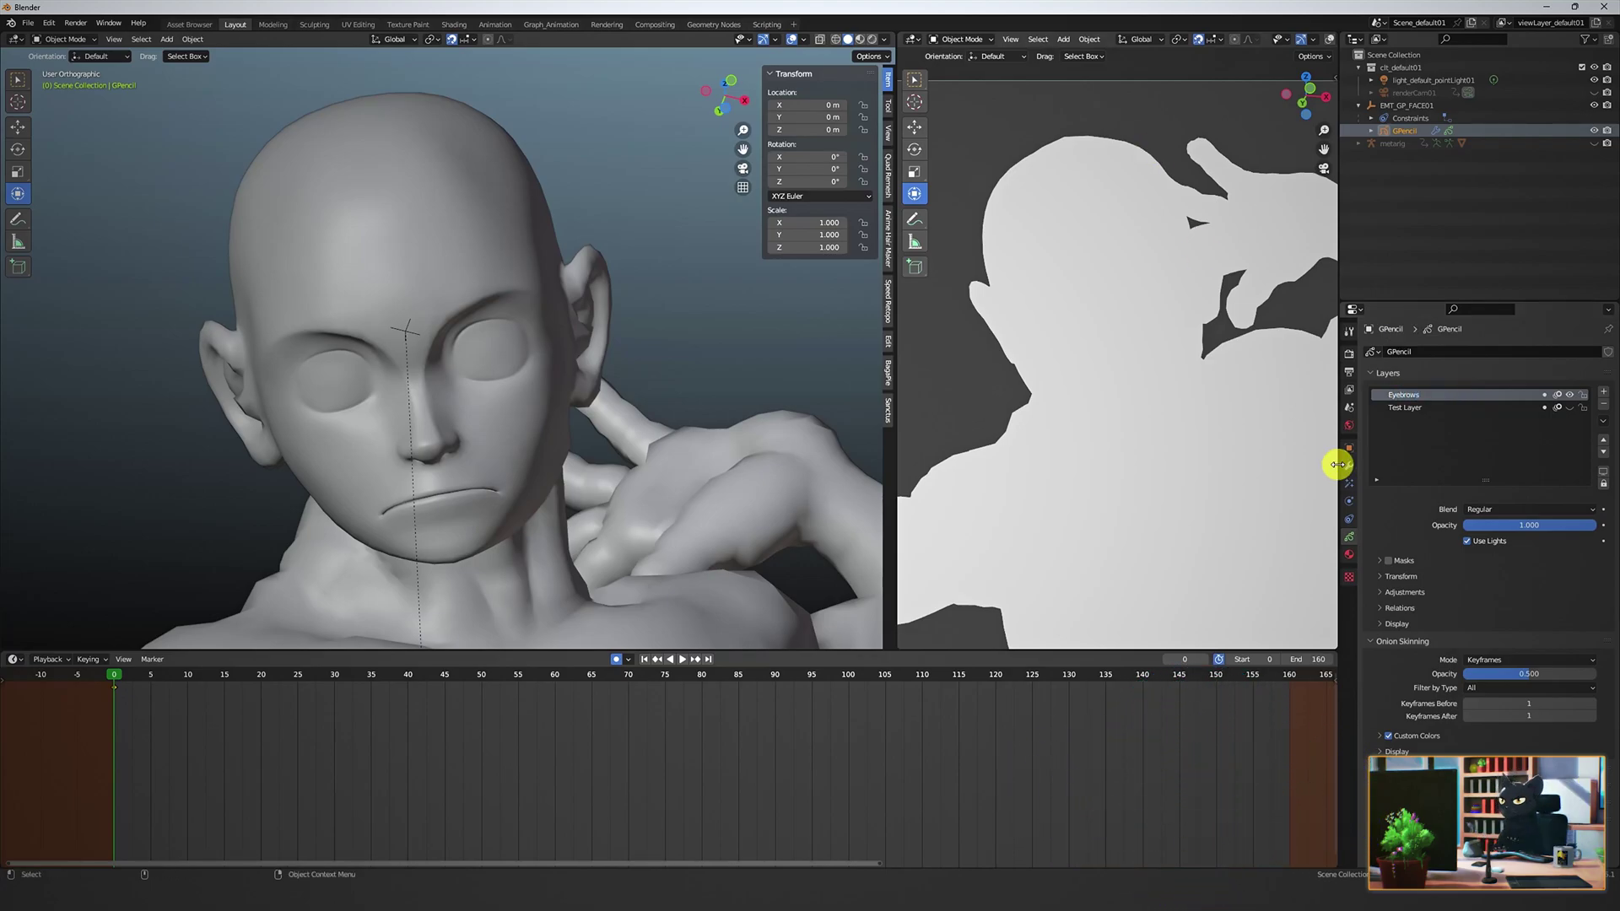
Switch to Draw Mode, try eyebrow strokes over the character's left eye and set the brush radius to 12 px.
{"action": "key", "text": "ctrl+Tab"}
{"action": "left_click", "coordinate": [438, 272]}
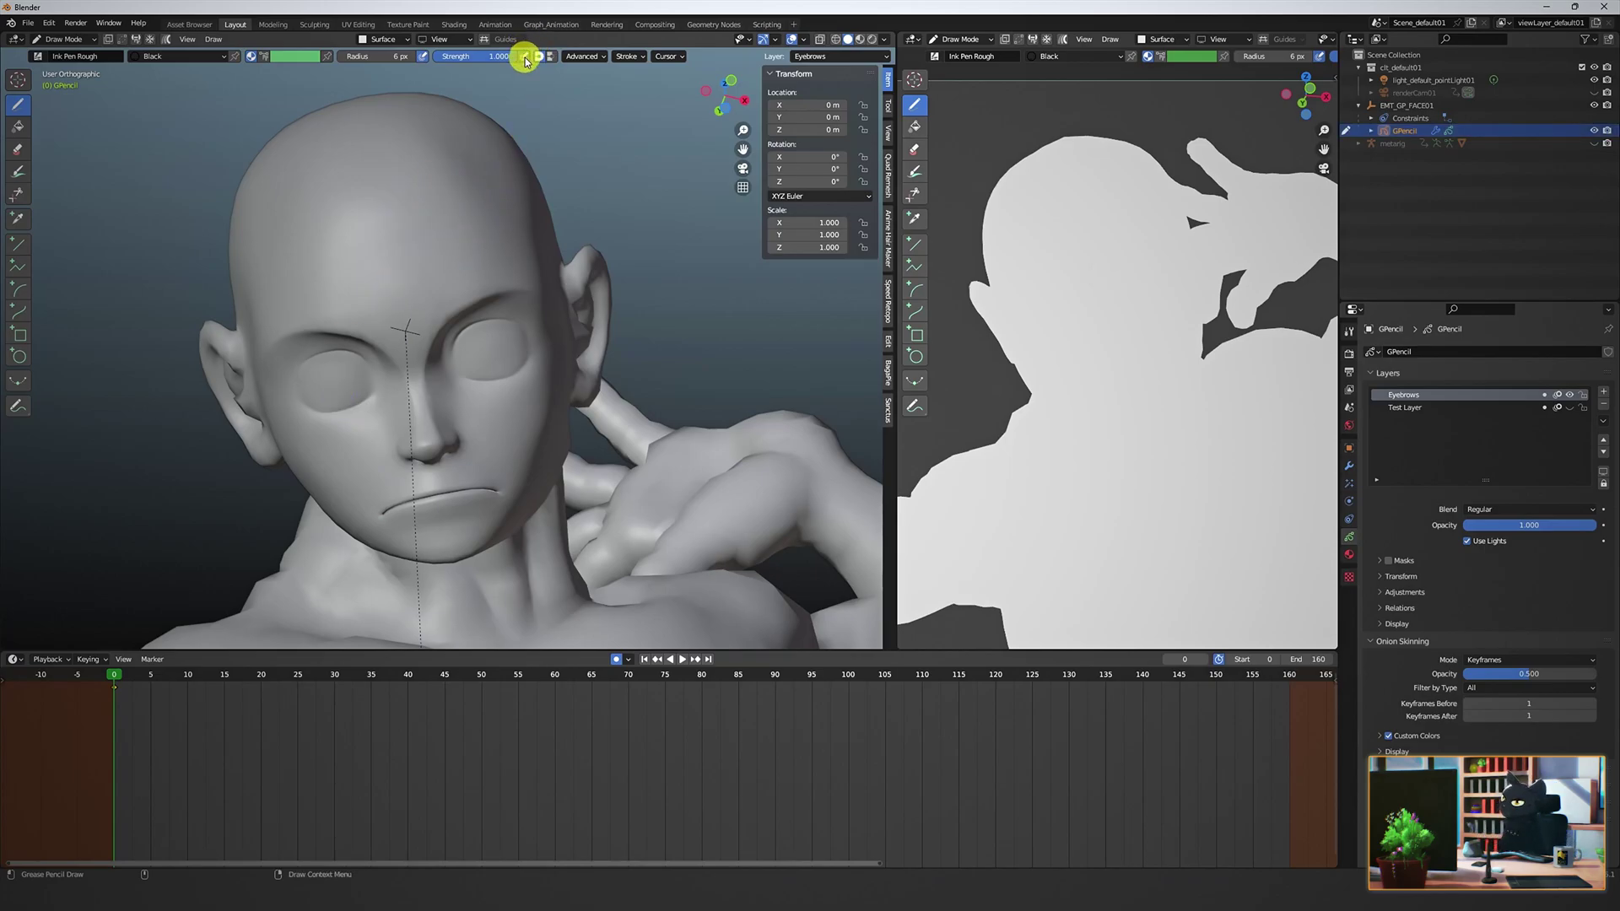
{"action": "key", "text": "ctrl+z"}
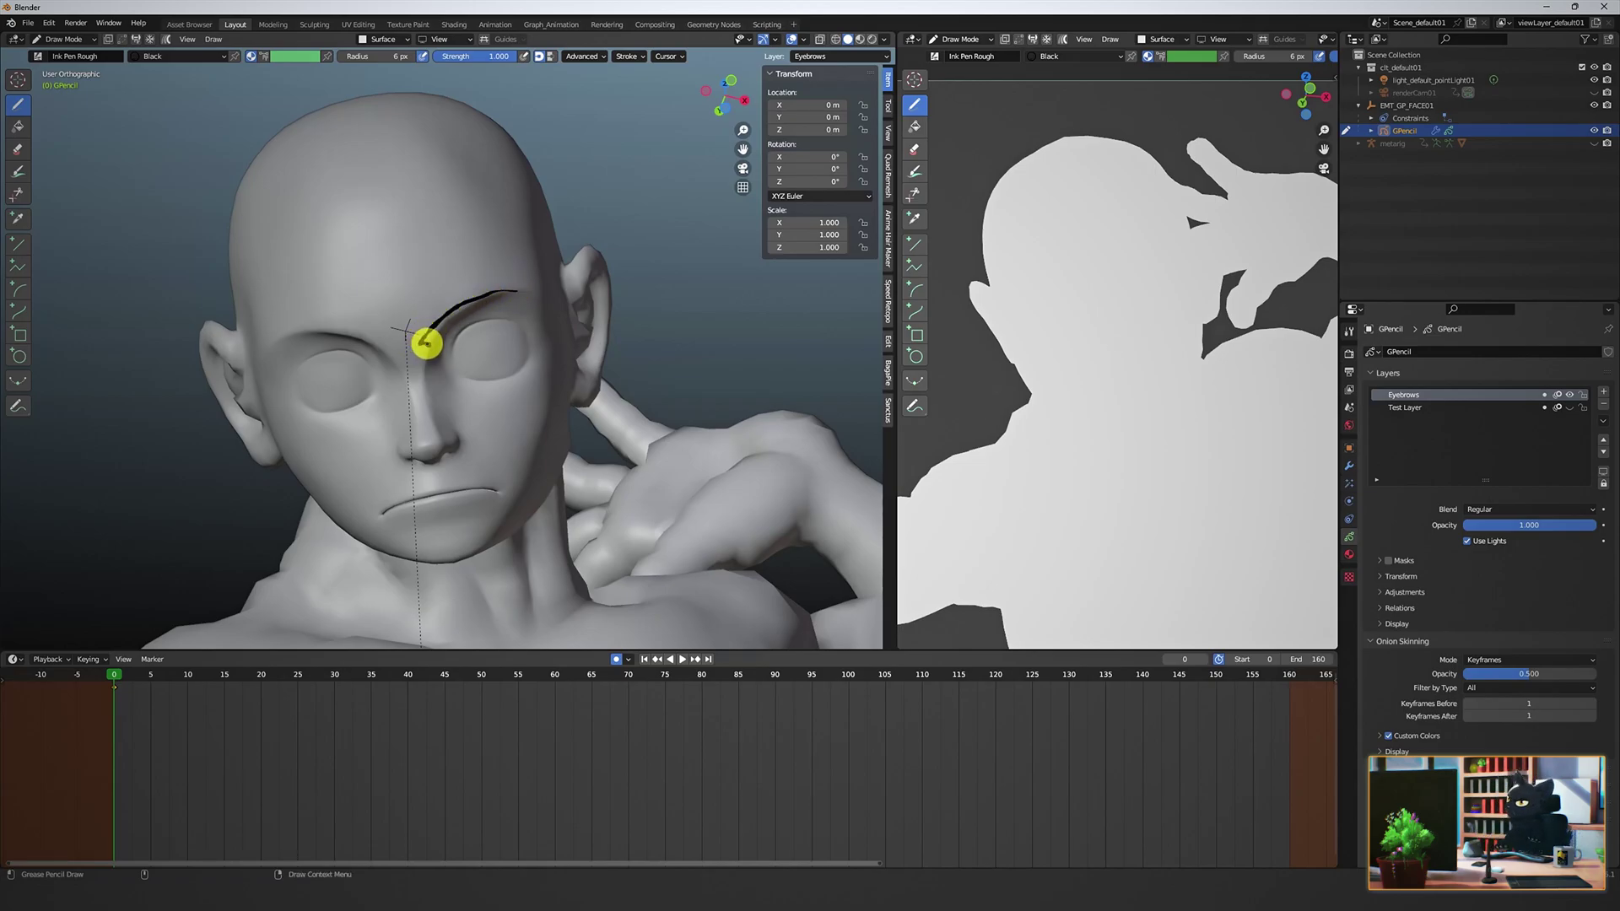
{"action": "left_click_drag", "start_coordinate": [426, 341], "coordinate": [477, 301]}
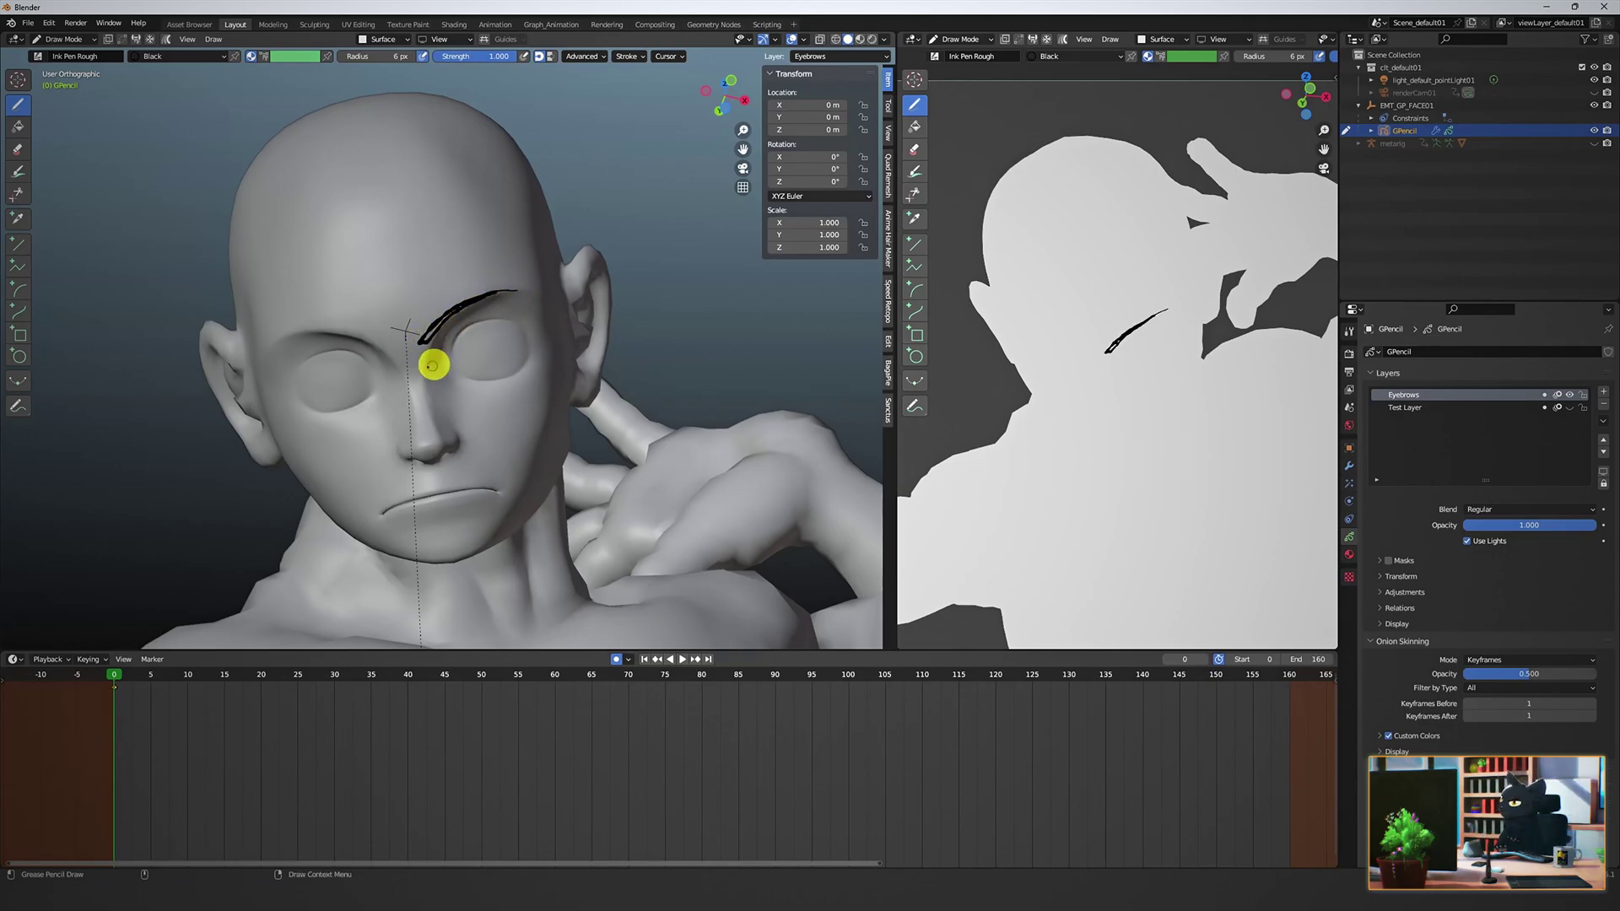
{"action": "key", "text": "ctrl+z"}
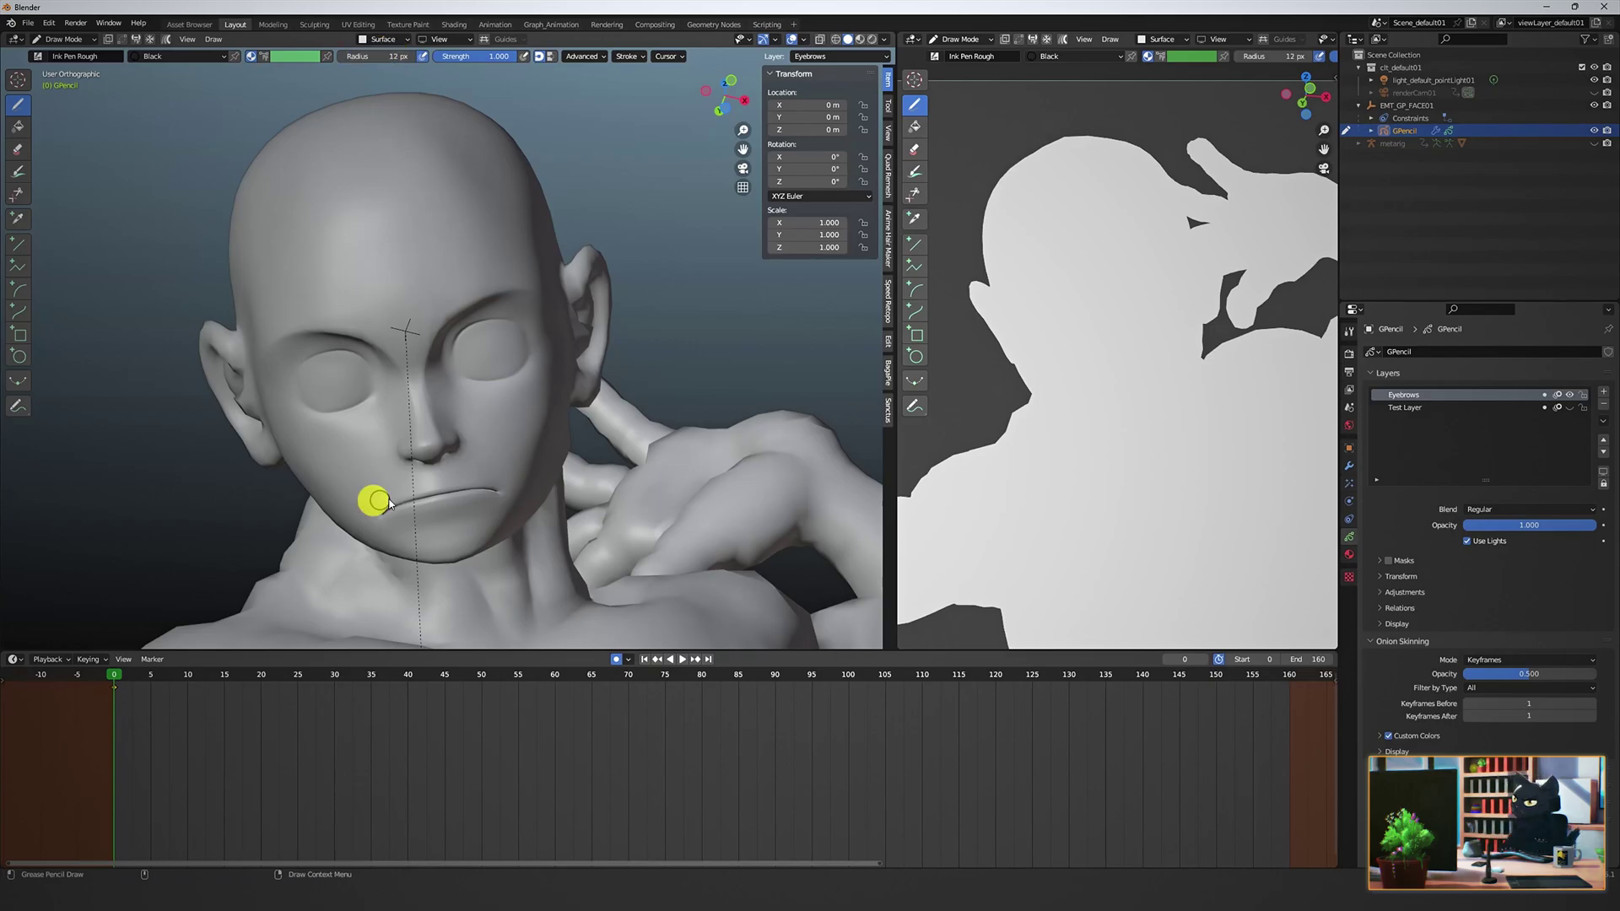
Enable Stabilize Stroke for the Ink Pen Rough brush.
{"action": "left_click", "coordinate": [1348, 467]}
{"action": "key", "text": "ctrl+z"}
{"action": "left_click", "coordinate": [629, 57]}
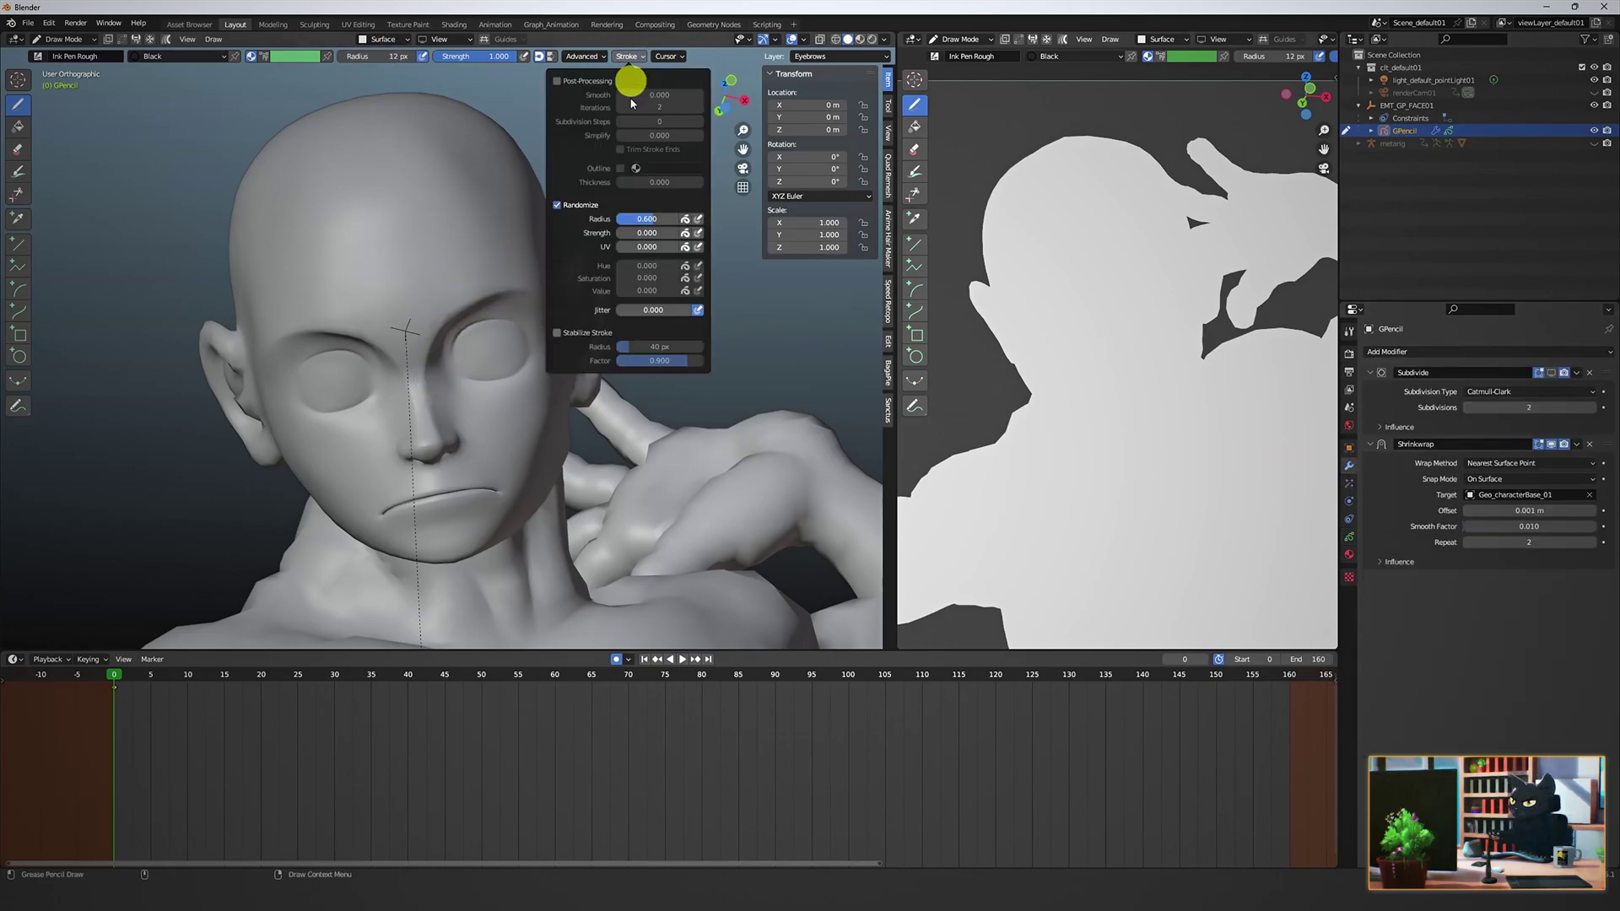
{"action": "left_click", "coordinate": [558, 334]}
Draw both eyebrows along the brow ridges, undoing and redrawing strokes until they fit.
{"action": "left_click_drag", "start_coordinate": [521, 290], "coordinate": [416, 349]}
{"action": "key", "text": "ctrl+z"}
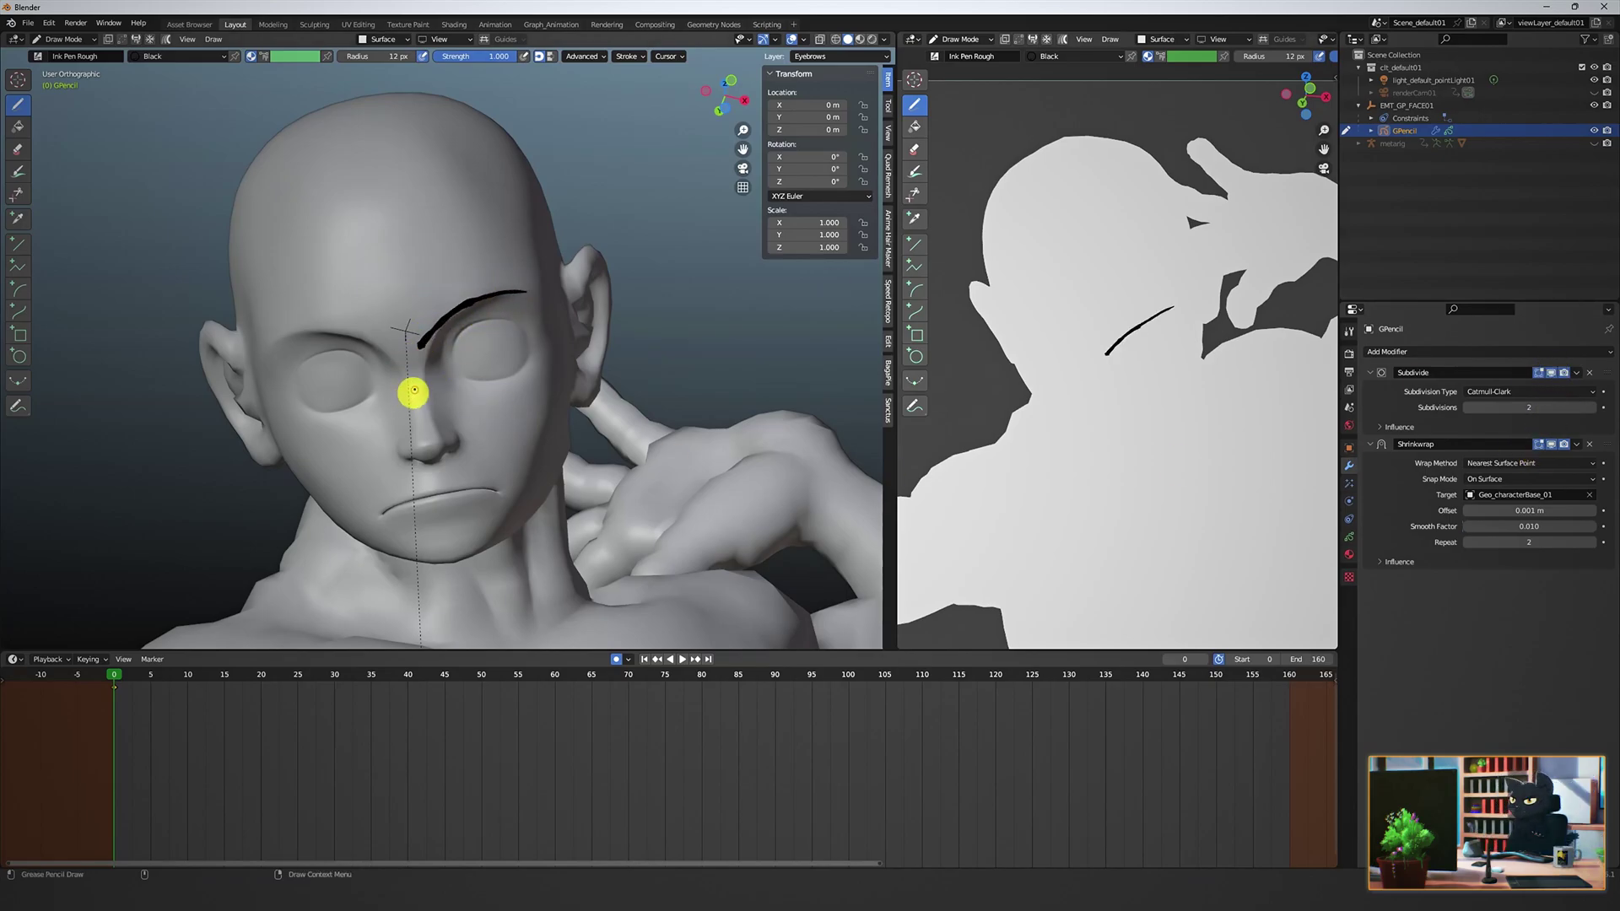
{"action": "key", "text": "ctrl+z"}
{"action": "left_click_drag", "start_coordinate": [514, 293], "coordinate": [415, 358]}
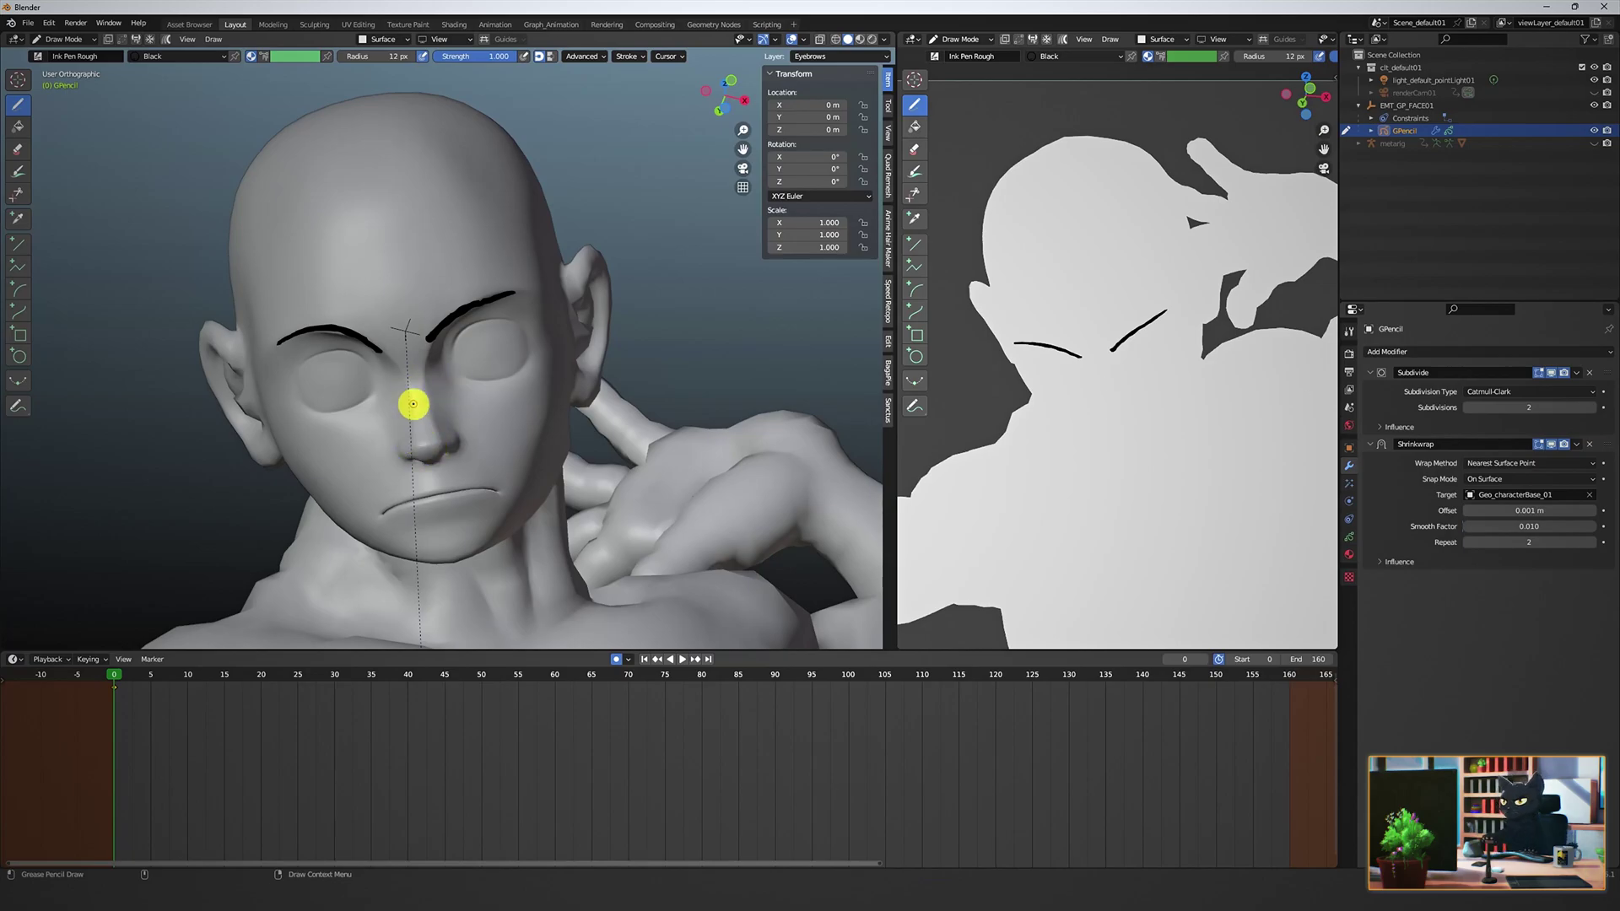
Draw the nose line with hatching beneath its tip, and the mouth line along the lips.
{"action": "mouse_move", "coordinate": [414, 462]}
{"action": "left_mouse_down"}
{"action": "mouse_move", "coordinate": [455, 432]}
{"action": "mouse_move", "coordinate": [432, 418]}
{"action": "mouse_move", "coordinate": [441, 387]}
{"action": "left_mouse_up"}
{"action": "left_click_drag", "start_coordinate": [382, 512], "coordinate": [402, 497]}
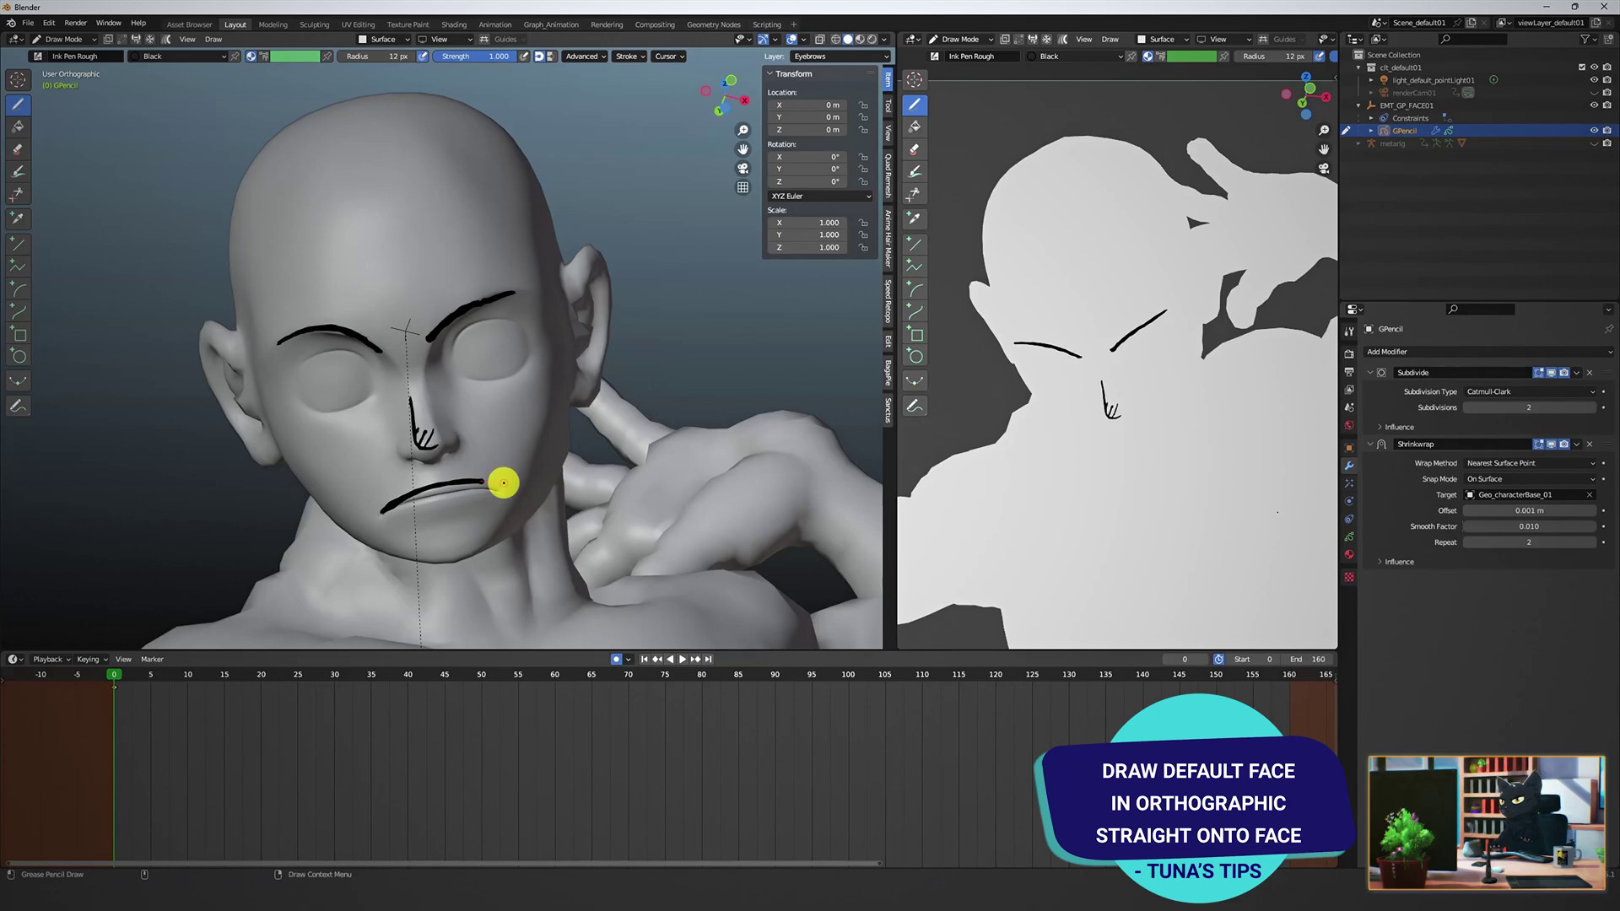
{"action": "left_click_drag", "start_coordinate": [503, 483], "coordinate": [504, 483]}
Inspect the drawn face in Object Mode, return to Draw Mode and draw an upper eyelid line over the character's left eye.
{"action": "key", "text": "ctrl+Tab"}
{"action": "middle_click_drag", "start_coordinate": [397, 481], "coordinate": [525, 544]}
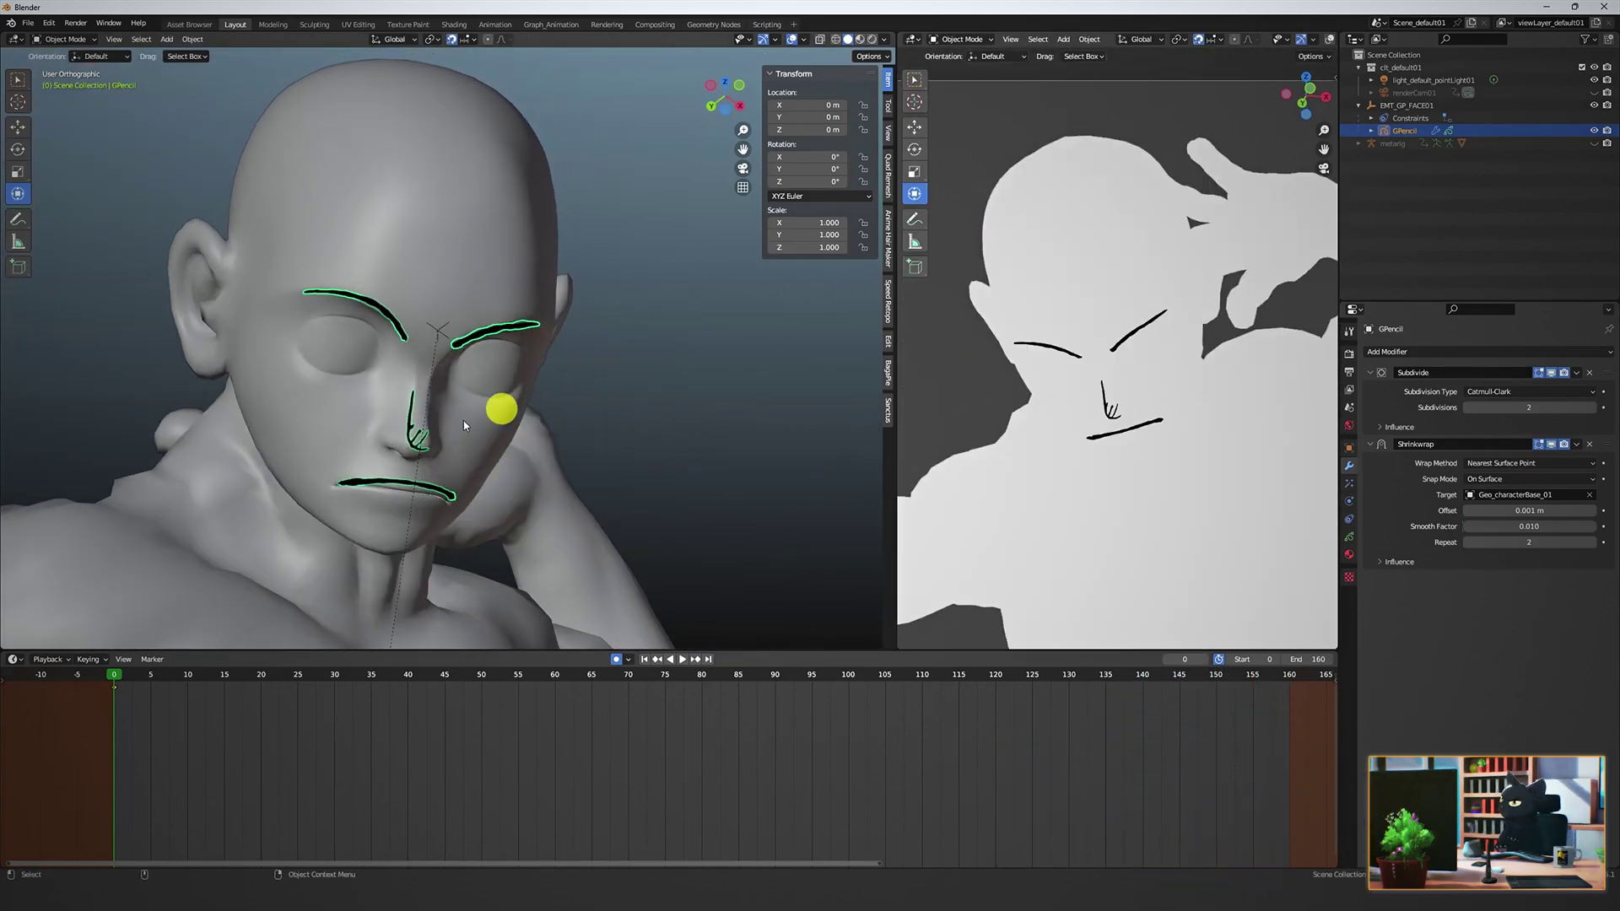
{"action": "middle_click_drag", "start_coordinate": [495, 409], "coordinate": [470, 376]}
{"action": "key", "text": "ctrl+Tab"}
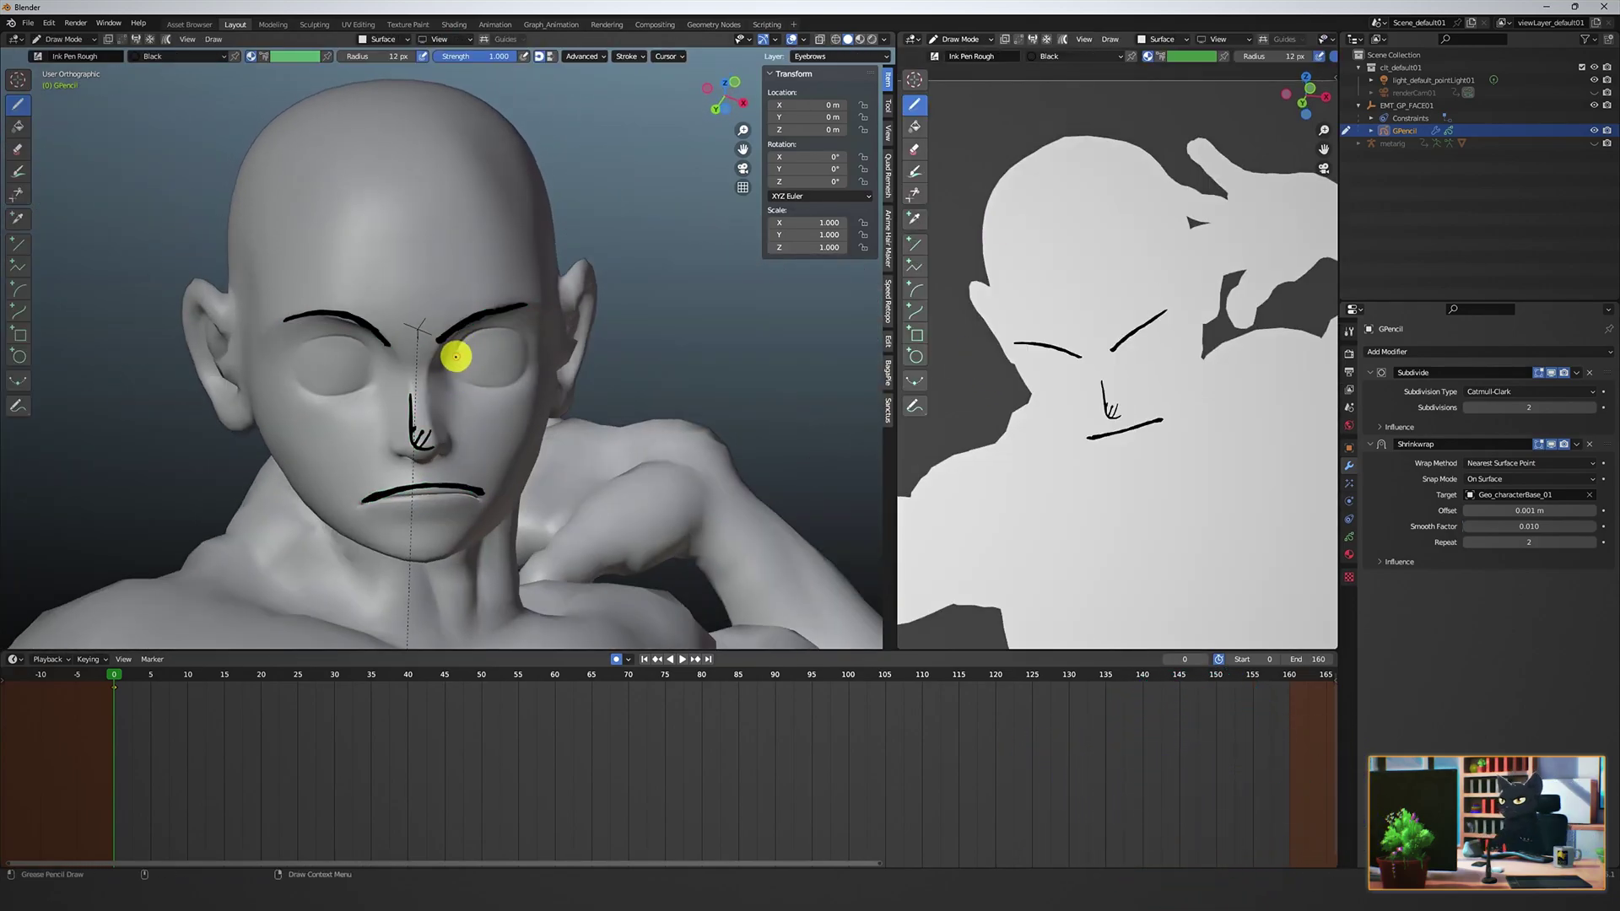
{"action": "mouse_move", "coordinate": [291, 359]}
{"action": "left_mouse_down"}
{"action": "mouse_move", "coordinate": [326, 330]}
{"action": "mouse_move", "coordinate": [377, 349]}
{"action": "left_mouse_up"}
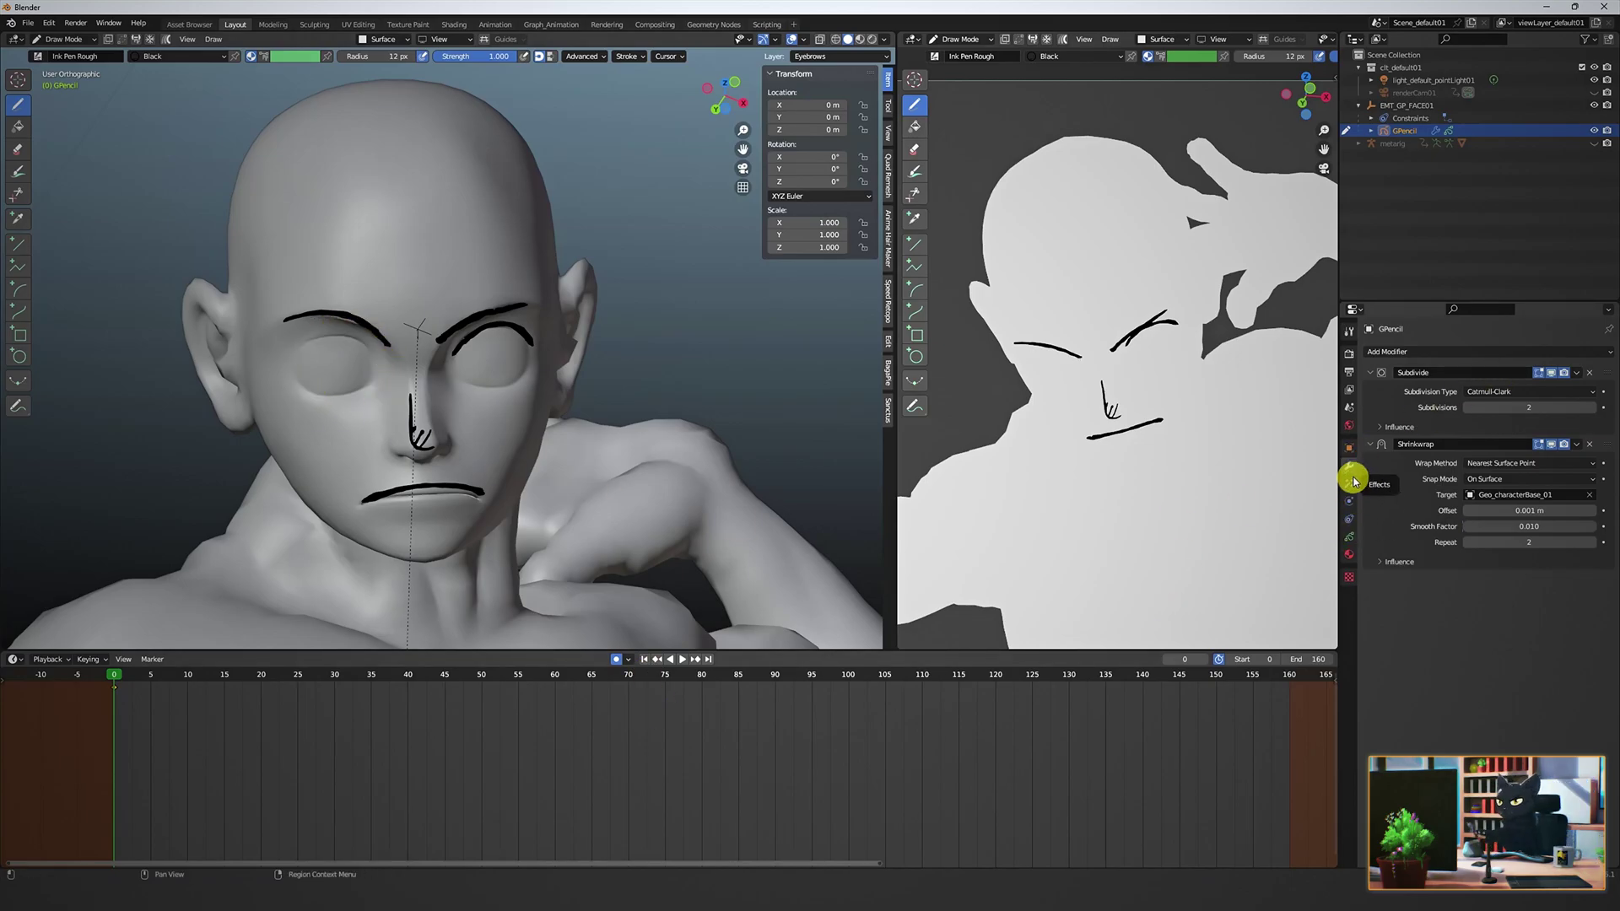
Add a Grease Pencil layer named Mouth and make the Eyebrows layer active again.
{"action": "left_click", "coordinate": [1349, 537]}
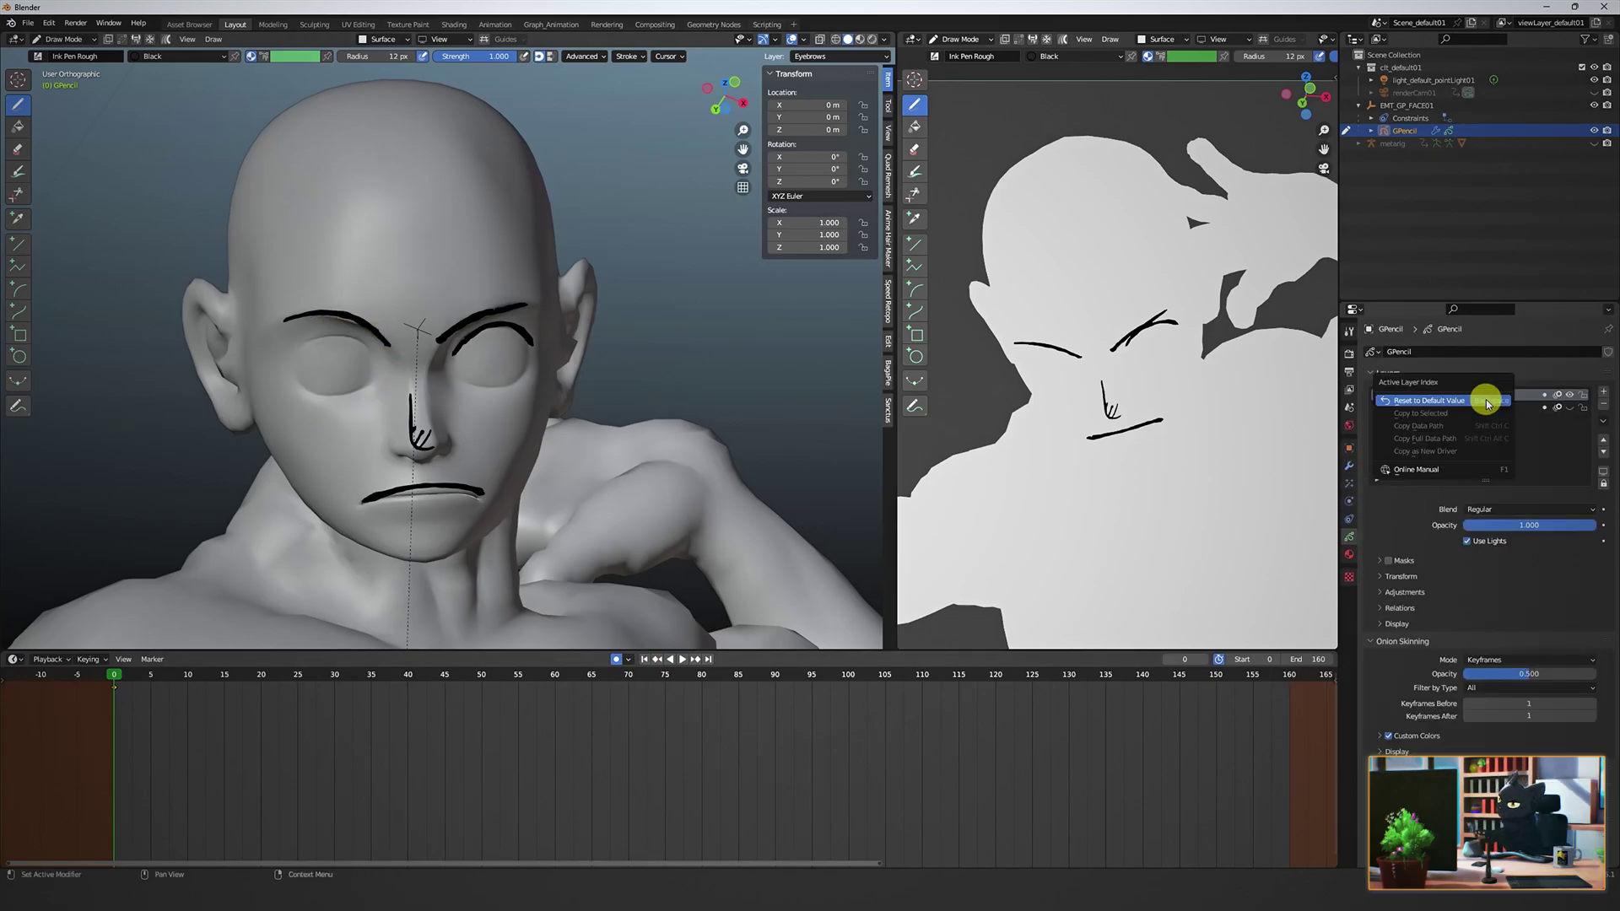
{"action": "left_click", "coordinate": [1603, 394]}
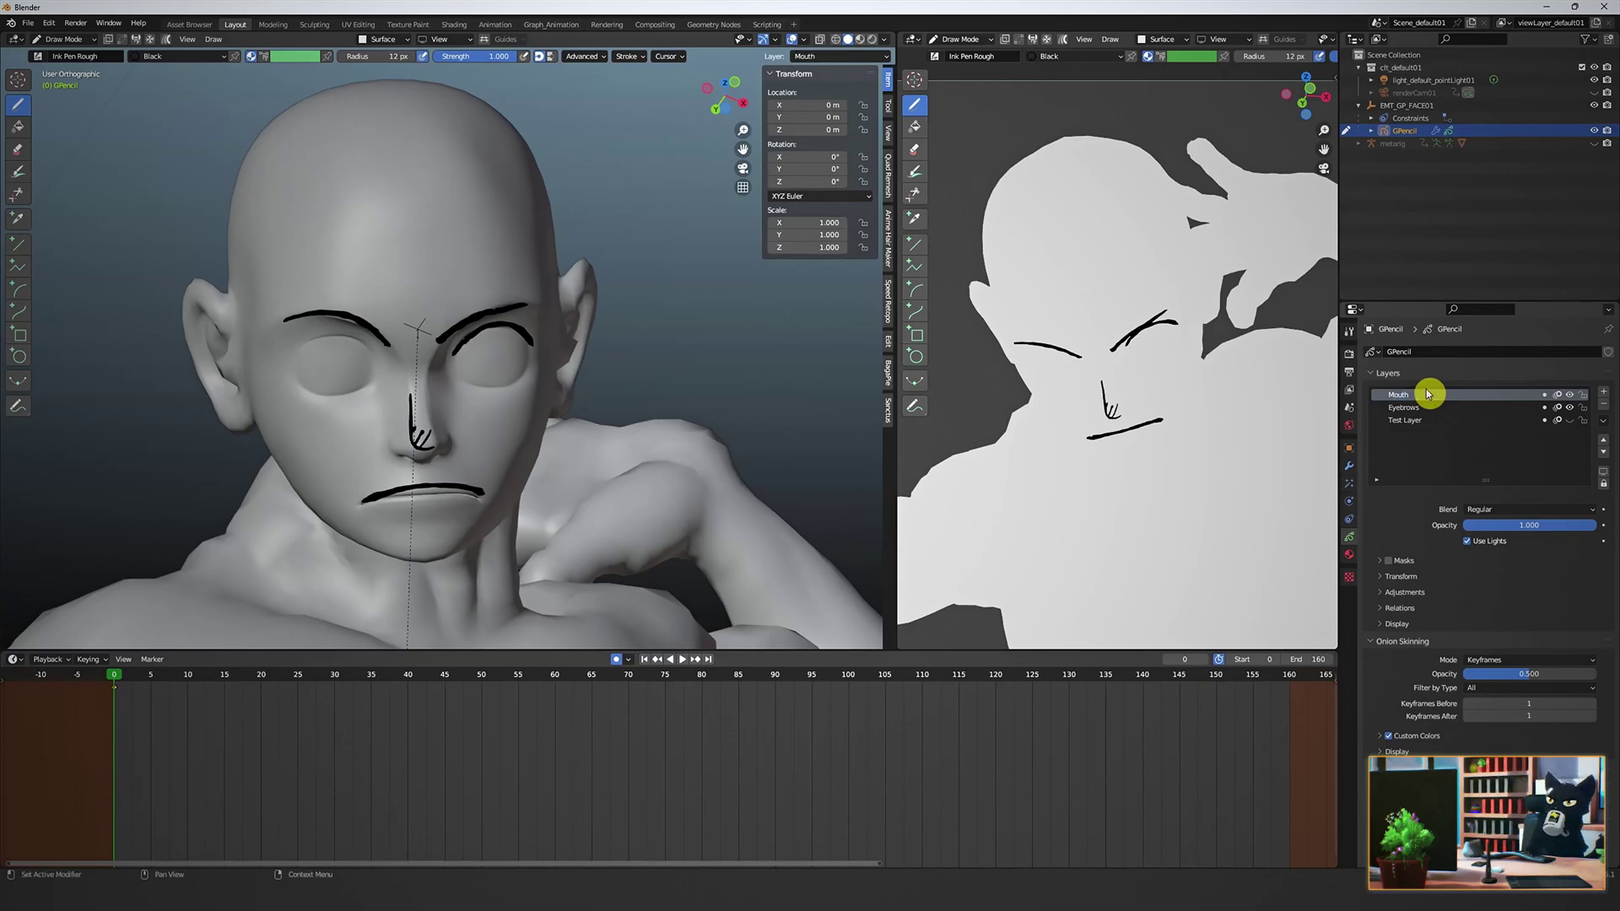
{"action": "left_click", "coordinate": [1410, 410]}
Switch to Edit Mode with stroke selection and bring up the Move to Layer option for the mouth stroke.
{"action": "key", "text": "ctrl+Tab"}
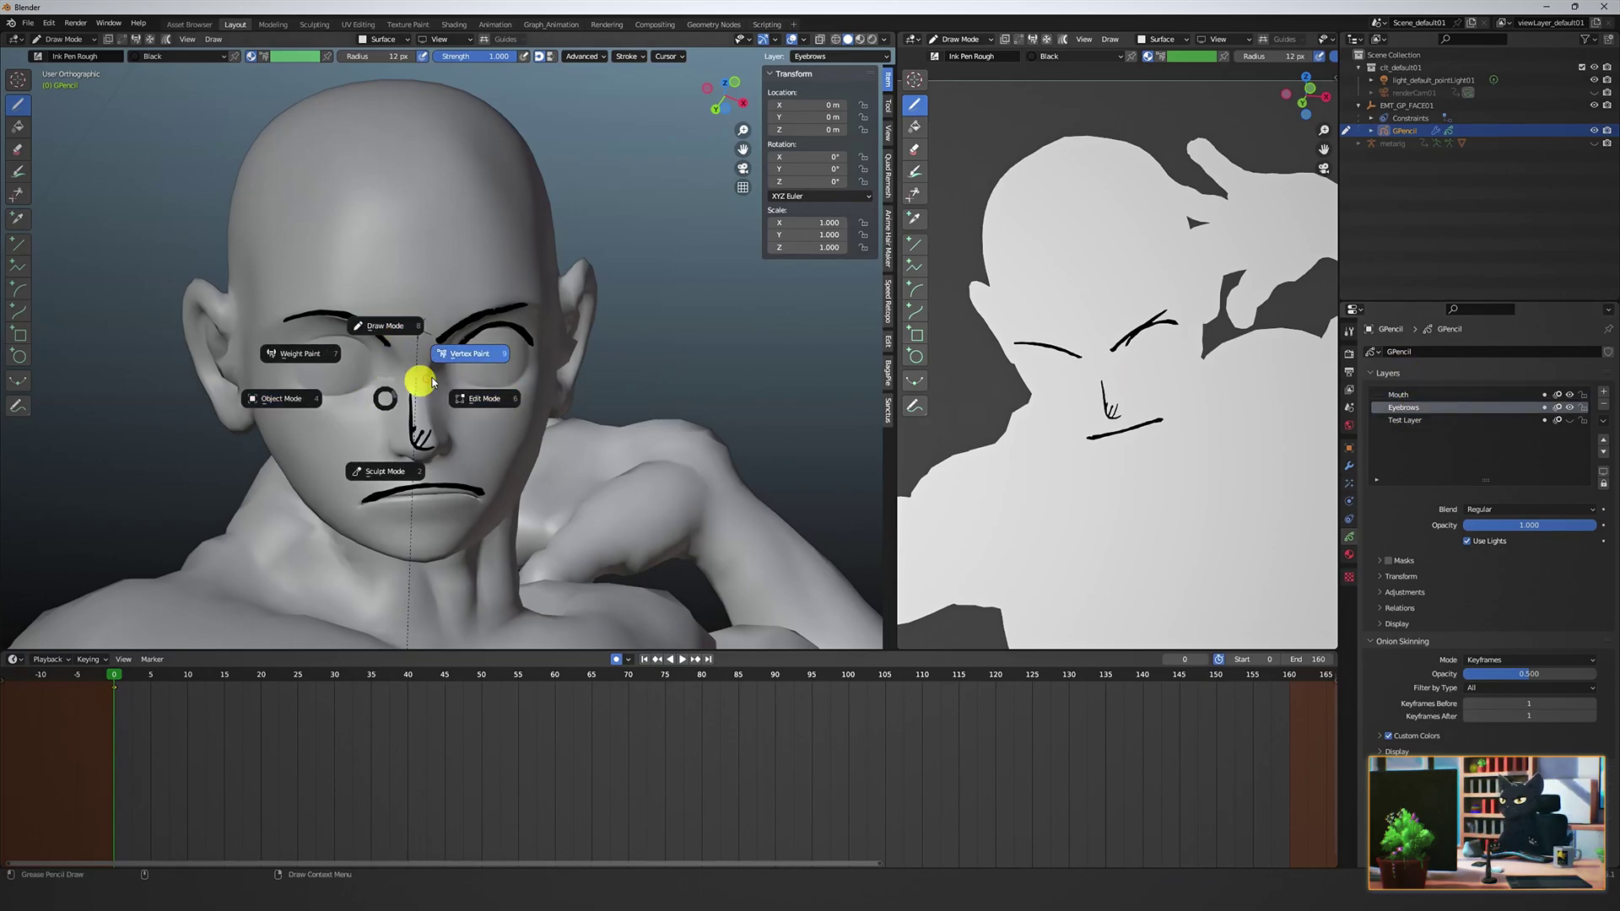
{"action": "left_click", "coordinate": [473, 405]}
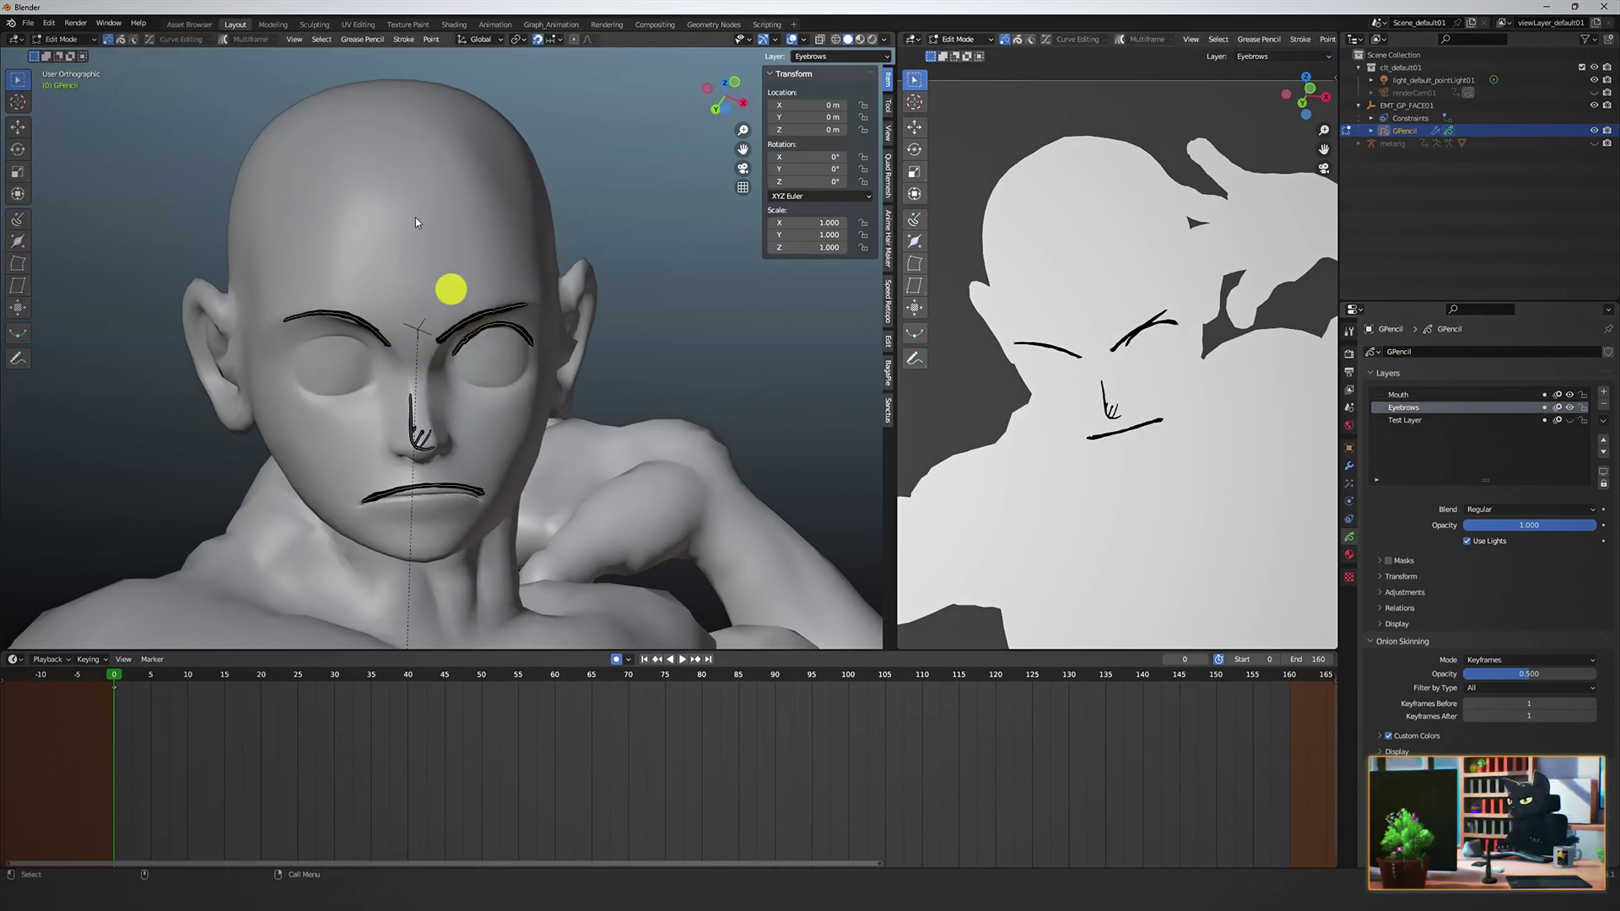
{"action": "left_click", "coordinate": [120, 40]}
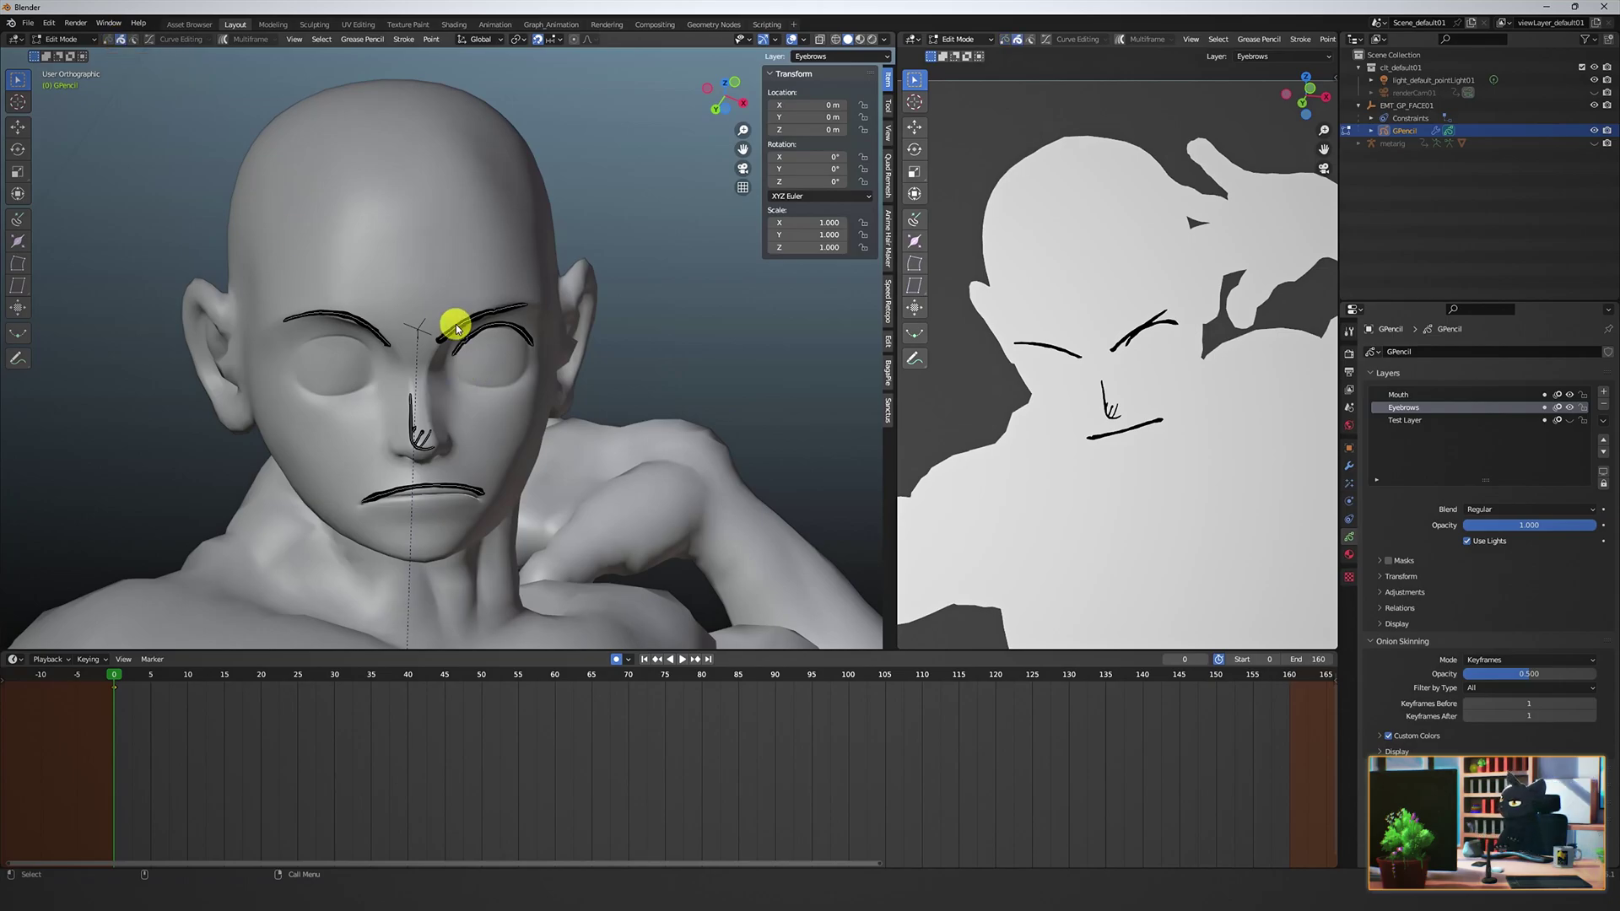
{"action": "right_click", "coordinate": [440, 494]}
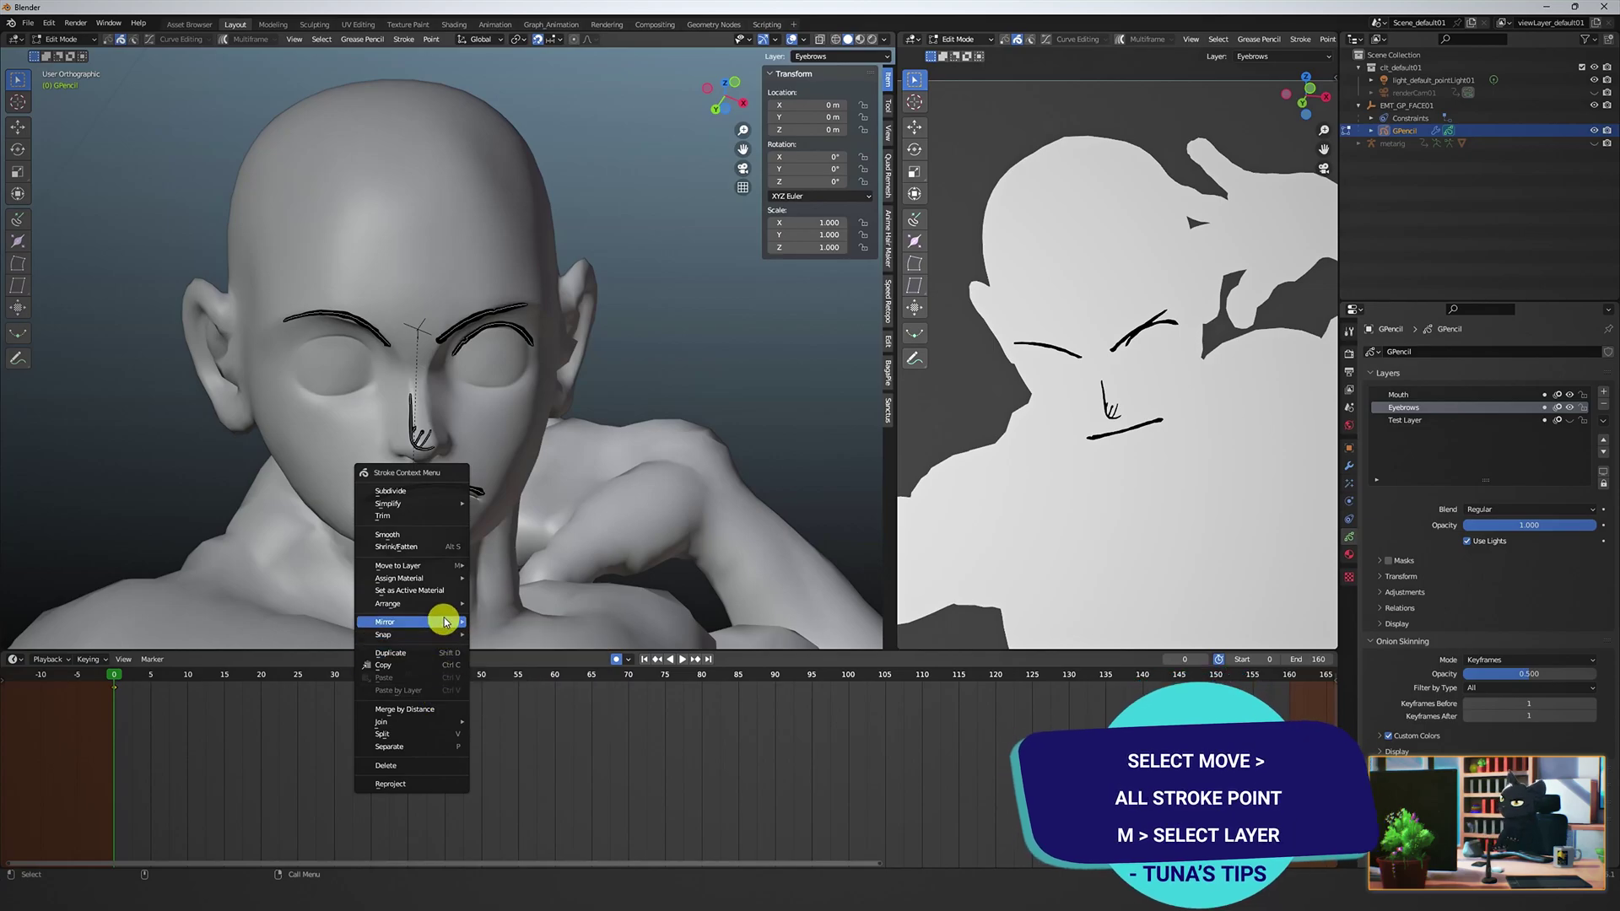
{"action": "mouse_move", "coordinate": [443, 566]}
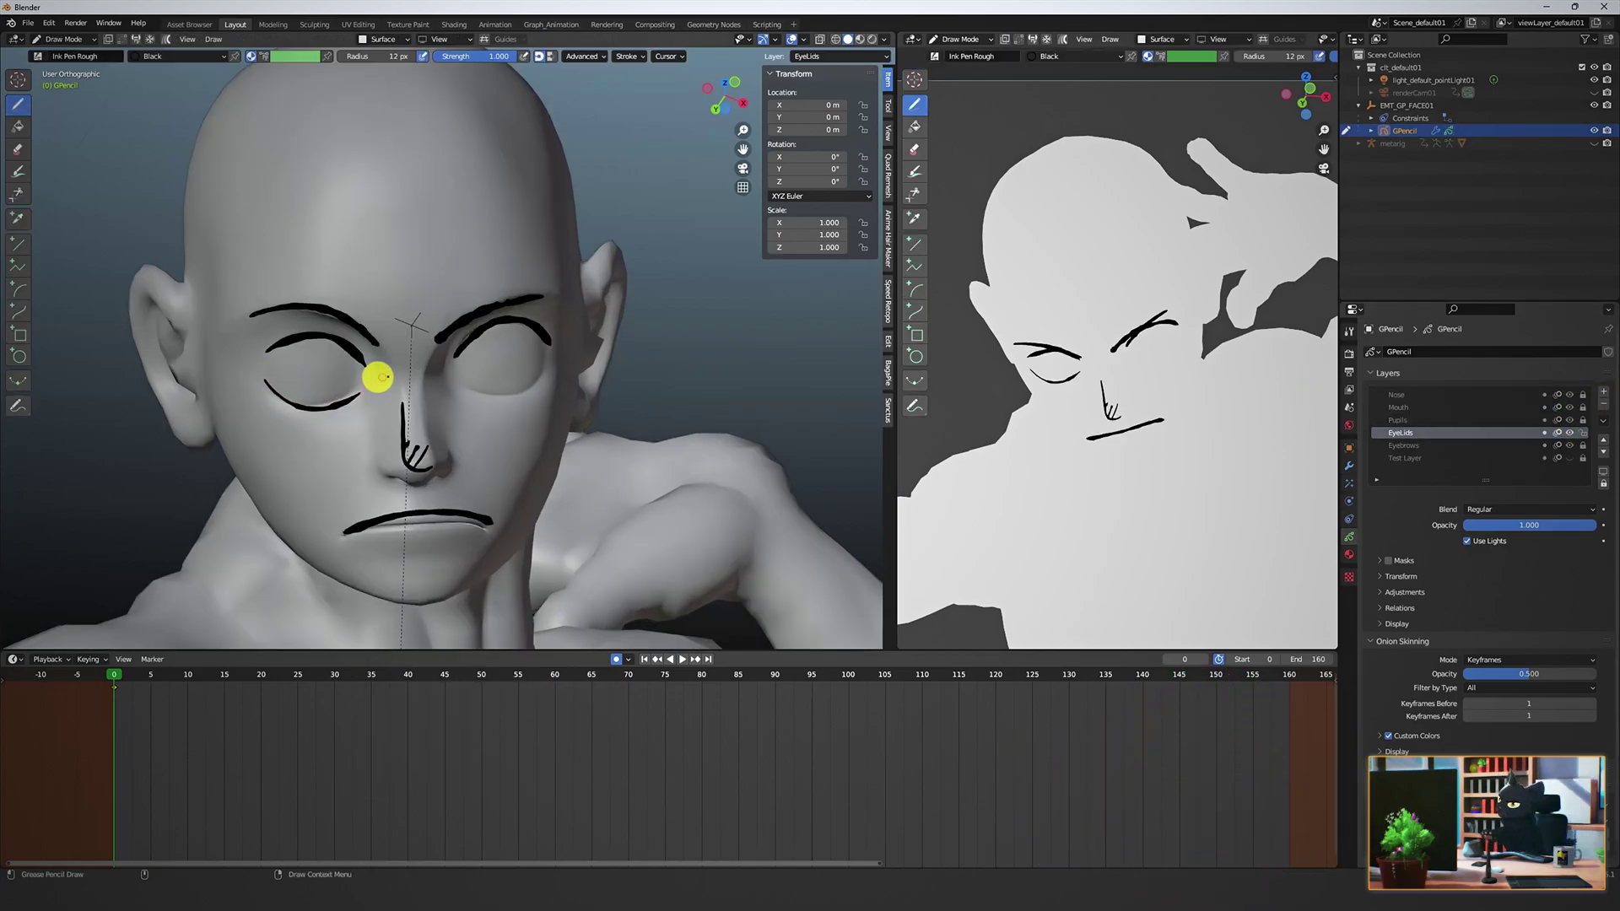
Draw the character's left lower eyelid on the EyeLids layer and circular pupils with centre dots on the Pupils layer.
{"action": "left_click_drag", "start_coordinate": [465, 384], "coordinate": [550, 376]}
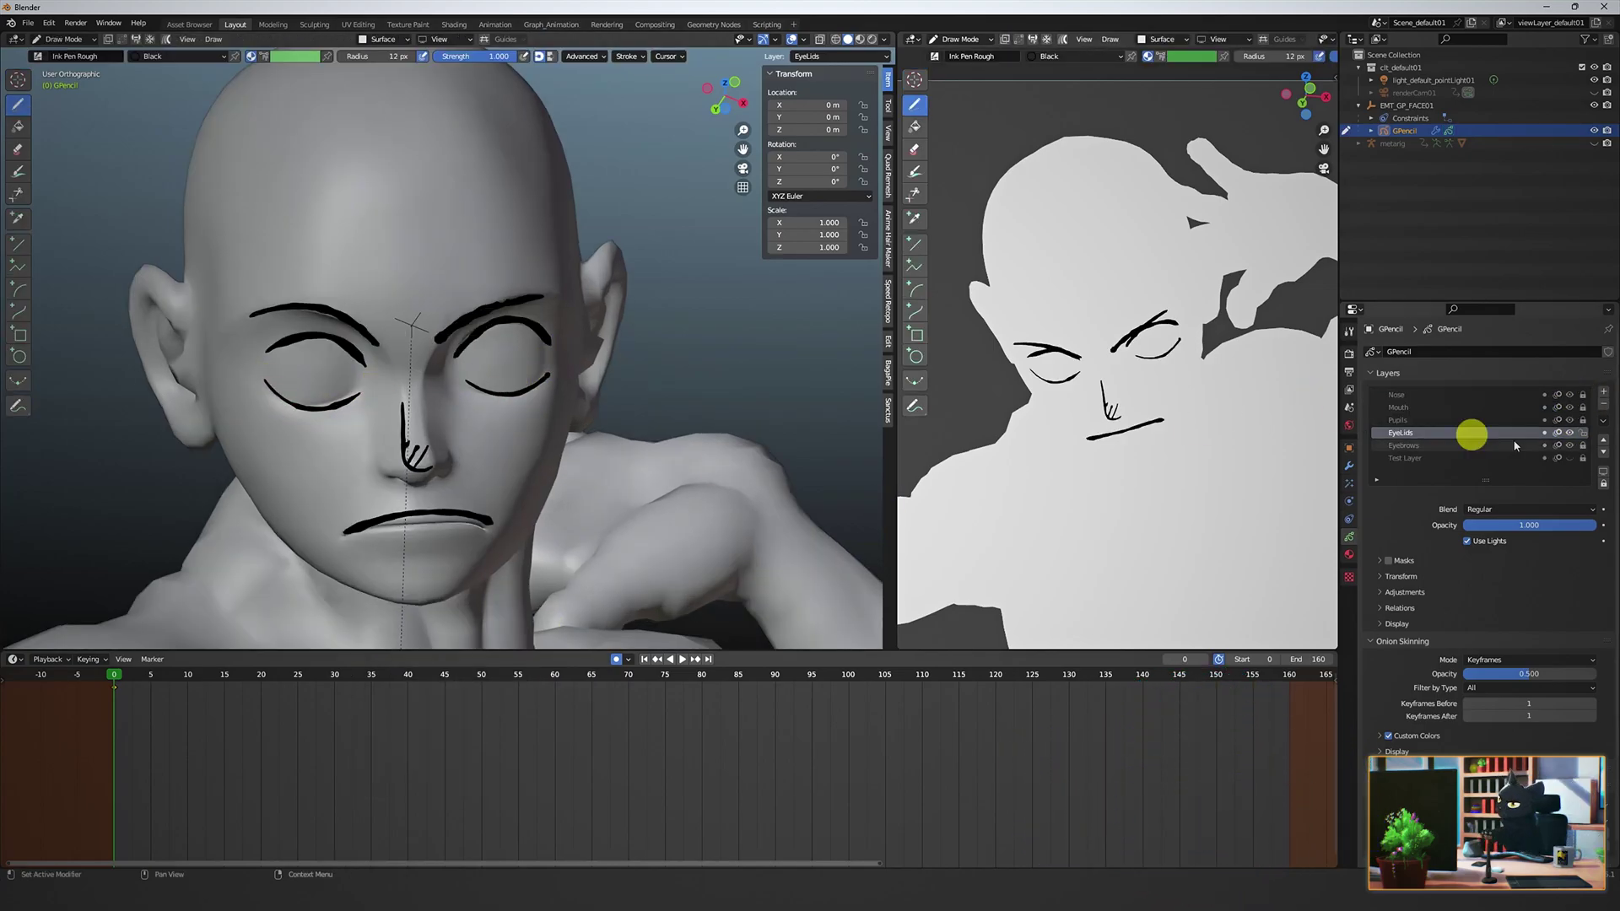
{"action": "left_click", "coordinate": [1434, 420]}
{"action": "left_click_drag", "start_coordinate": [314, 348], "coordinate": [305, 379]}
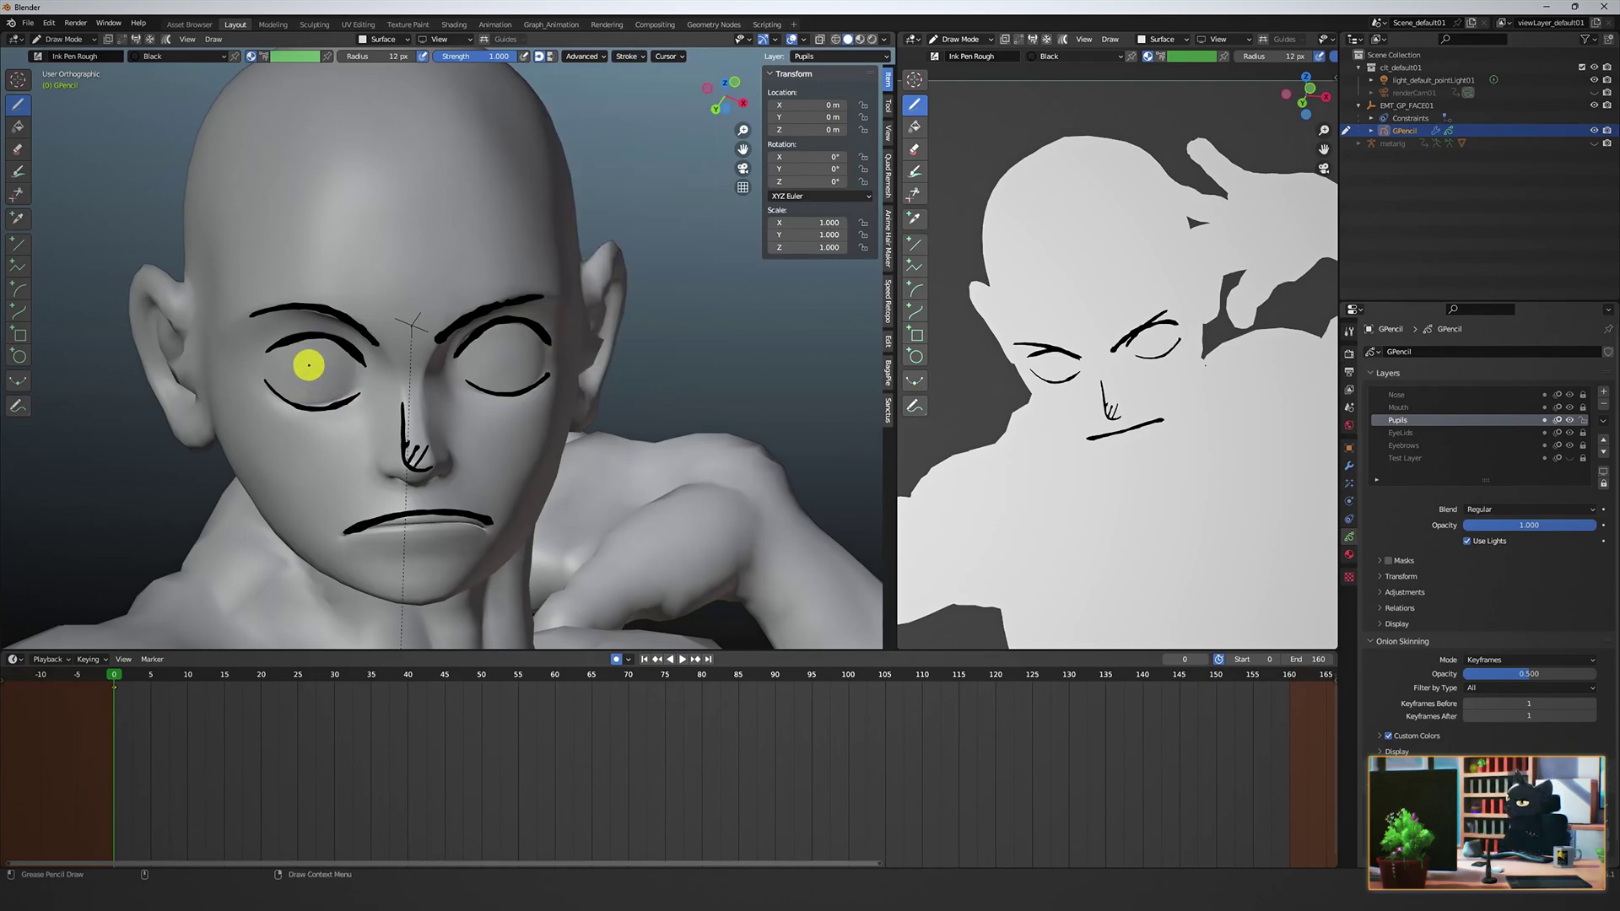
{"action": "left_click", "coordinate": [311, 377]}
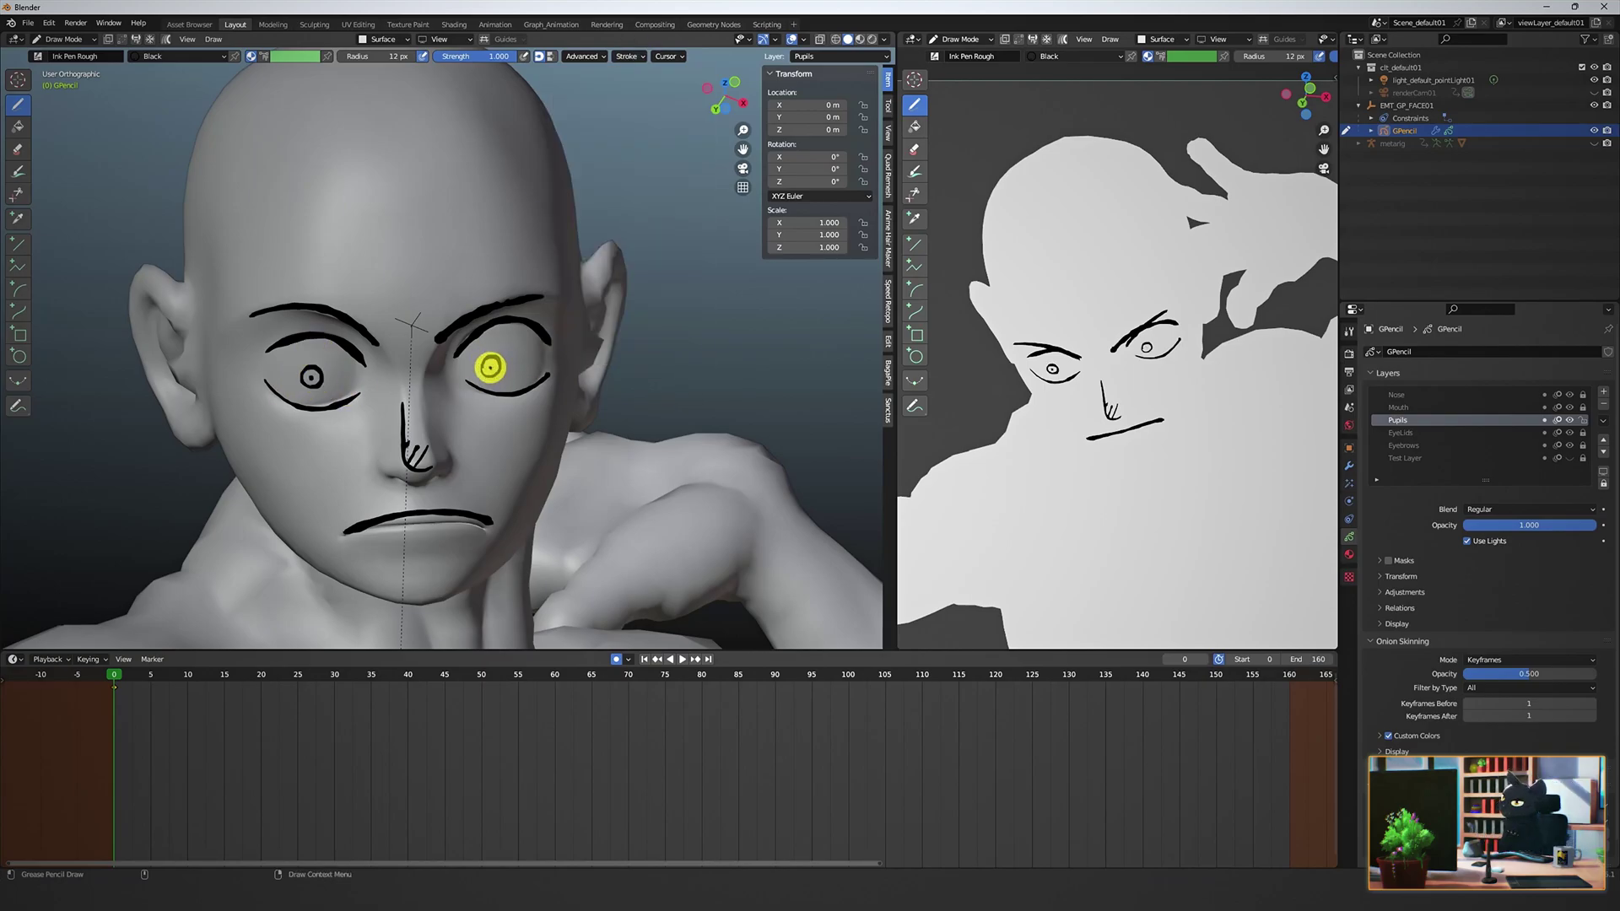
Switch to Edit Mode, select the pupil strokes in the character's right eye and activate the Transform tool.
{"action": "middle_click_drag", "start_coordinate": [489, 367], "coordinate": [482, 357]}
{"action": "key", "text": "ctrl+Tab"}
{"action": "left_click", "coordinate": [550, 369]}
{"action": "left_click_drag", "start_coordinate": [295, 367], "coordinate": [367, 403]}
{"action": "key", "text": "shift+space"}
{"action": "key", "text": "t"}
Undo the last pupil edit, try shifting the selected pupil strokes with the Transform tool and switch to the Move tool.
{"action": "key", "text": "ctrl+z"}
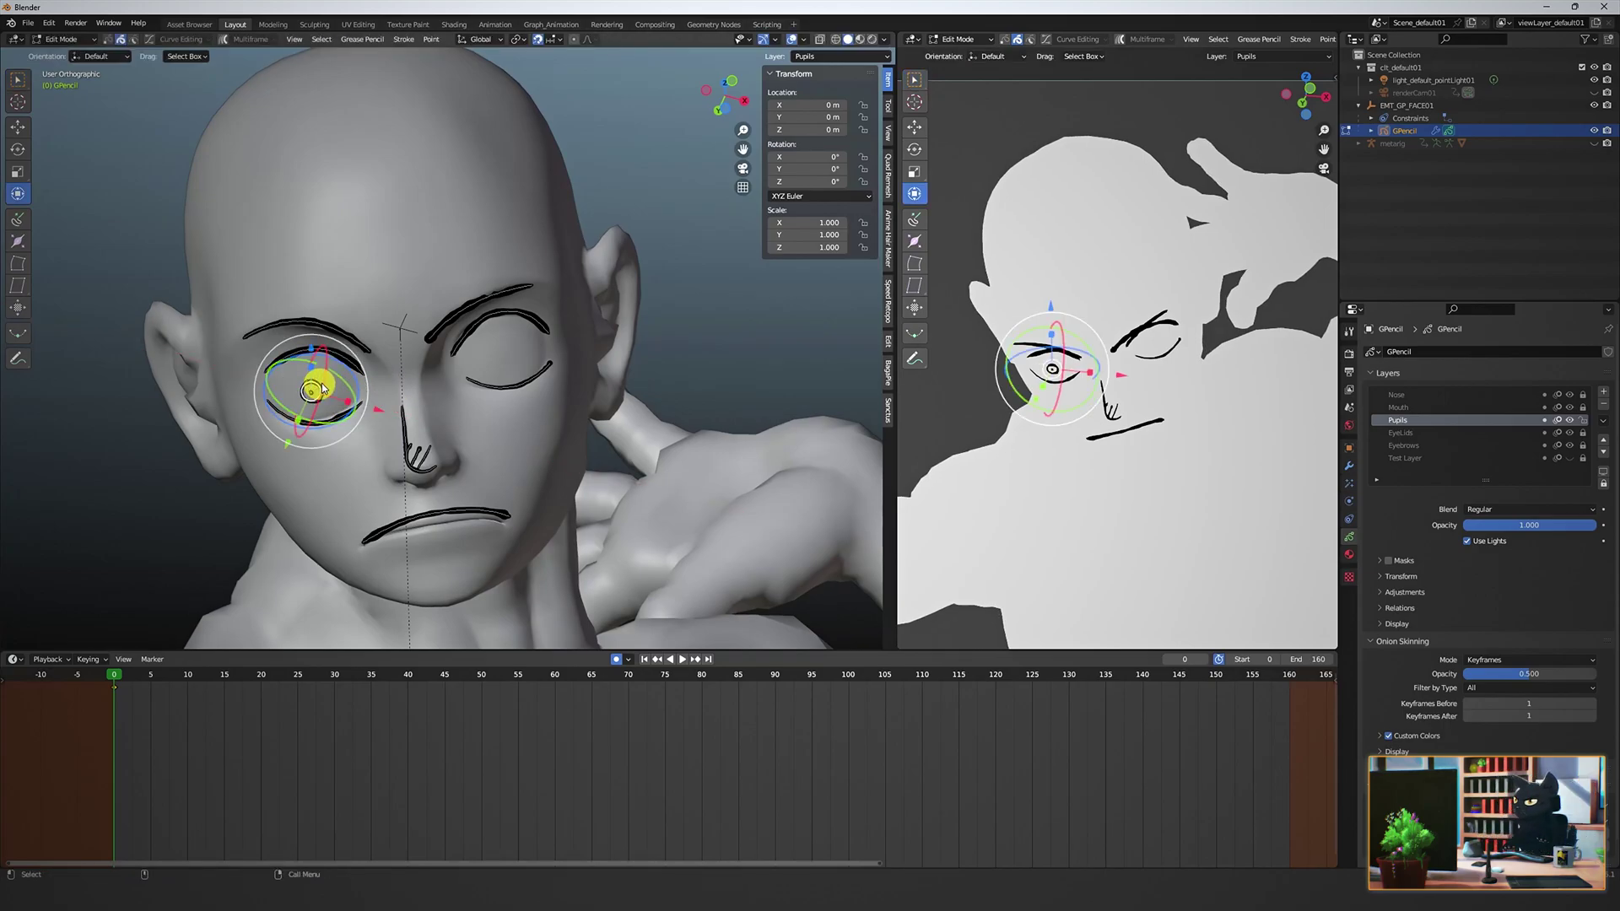
{"action": "key", "text": "shift+space"}
{"action": "key", "text": "t"}
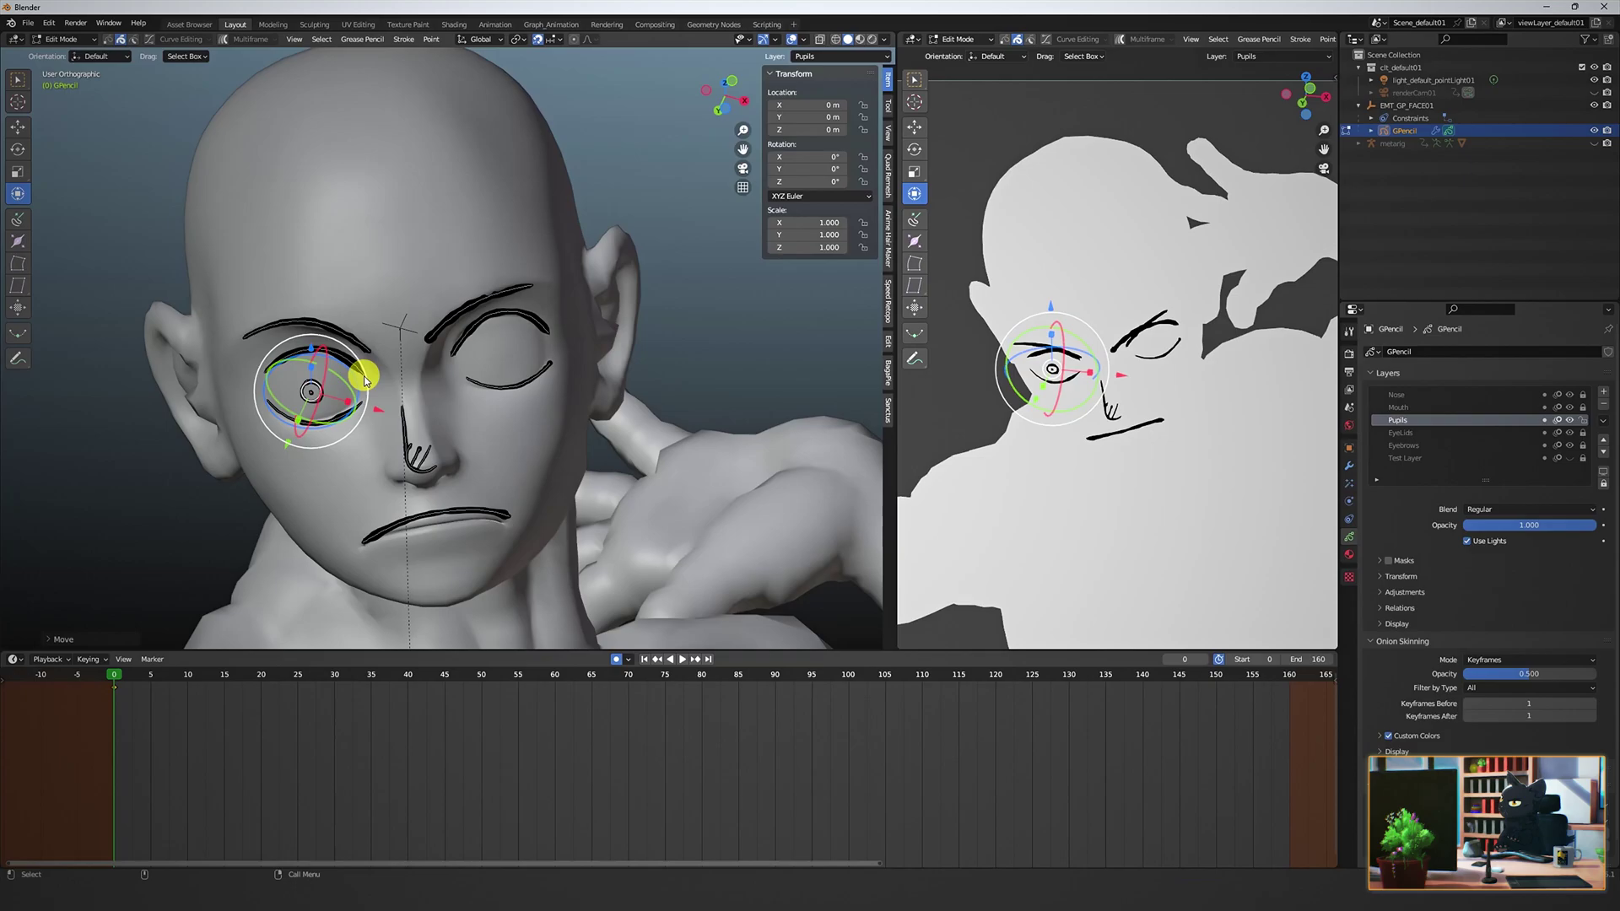
{"action": "left_click_drag", "start_coordinate": [365, 381], "coordinate": [367, 379]}
{"action": "left_click", "coordinate": [28, 119]}
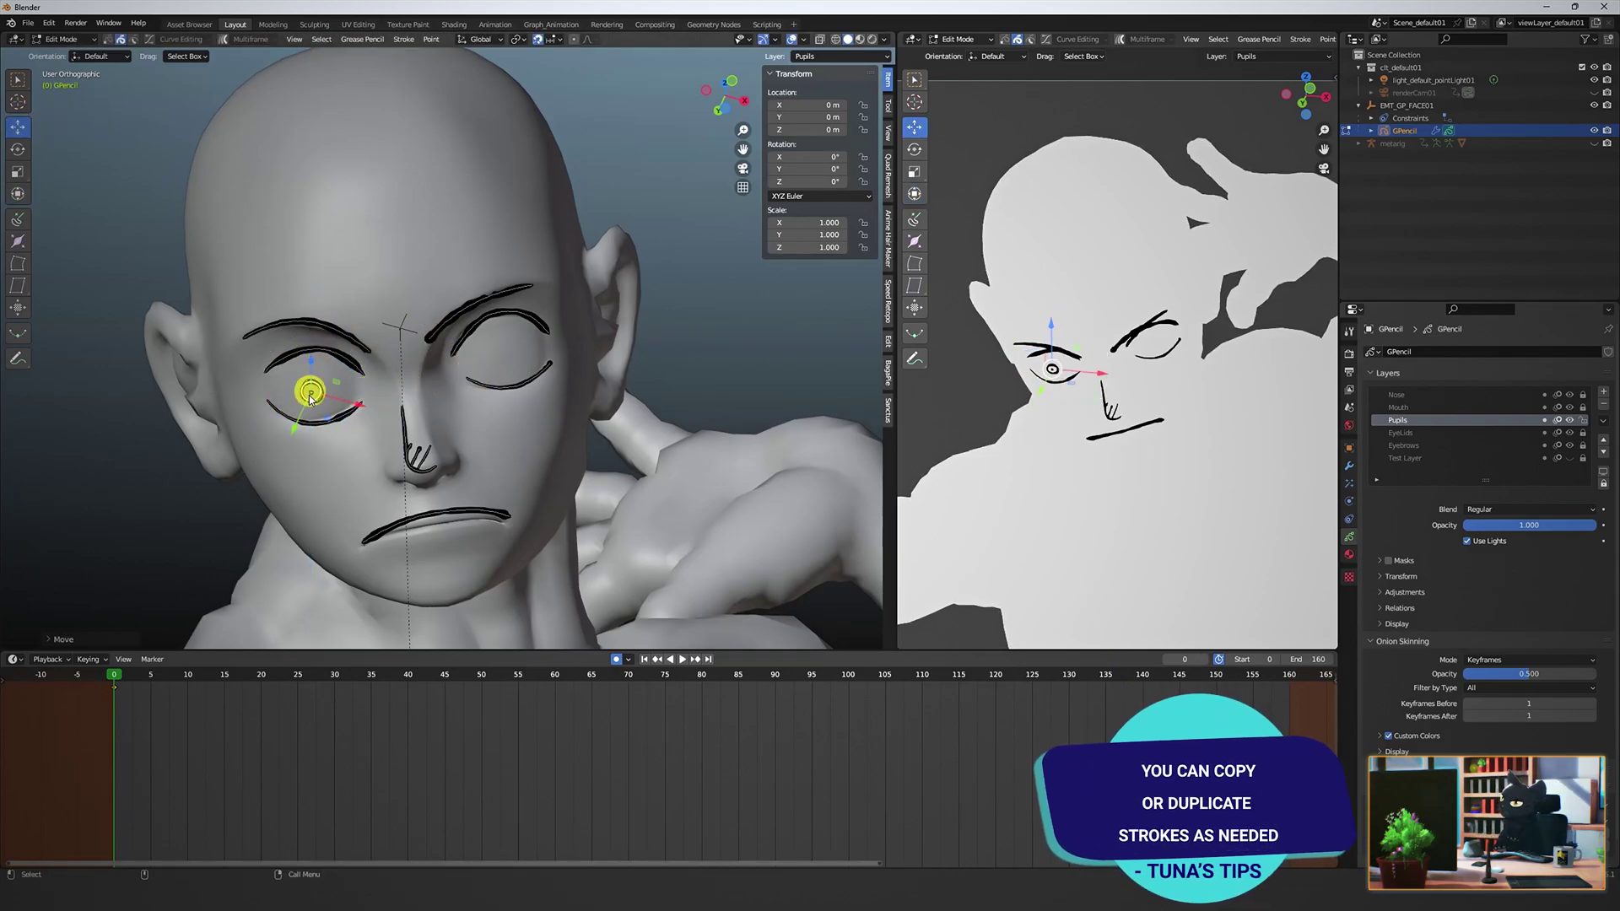
Place a copy of the right-eye pupil strokes over the character's left eye and switch to the Transform tool.
{"action": "left_click_drag", "start_coordinate": [361, 405], "coordinate": [497, 361]}
{"action": "left_click", "coordinate": [552, 40]}
{"action": "left_click", "coordinate": [537, 42]}
{"action": "left_click_drag", "start_coordinate": [499, 366], "coordinate": [544, 393], "text": "alt"}
{"action": "key", "text": "t"}
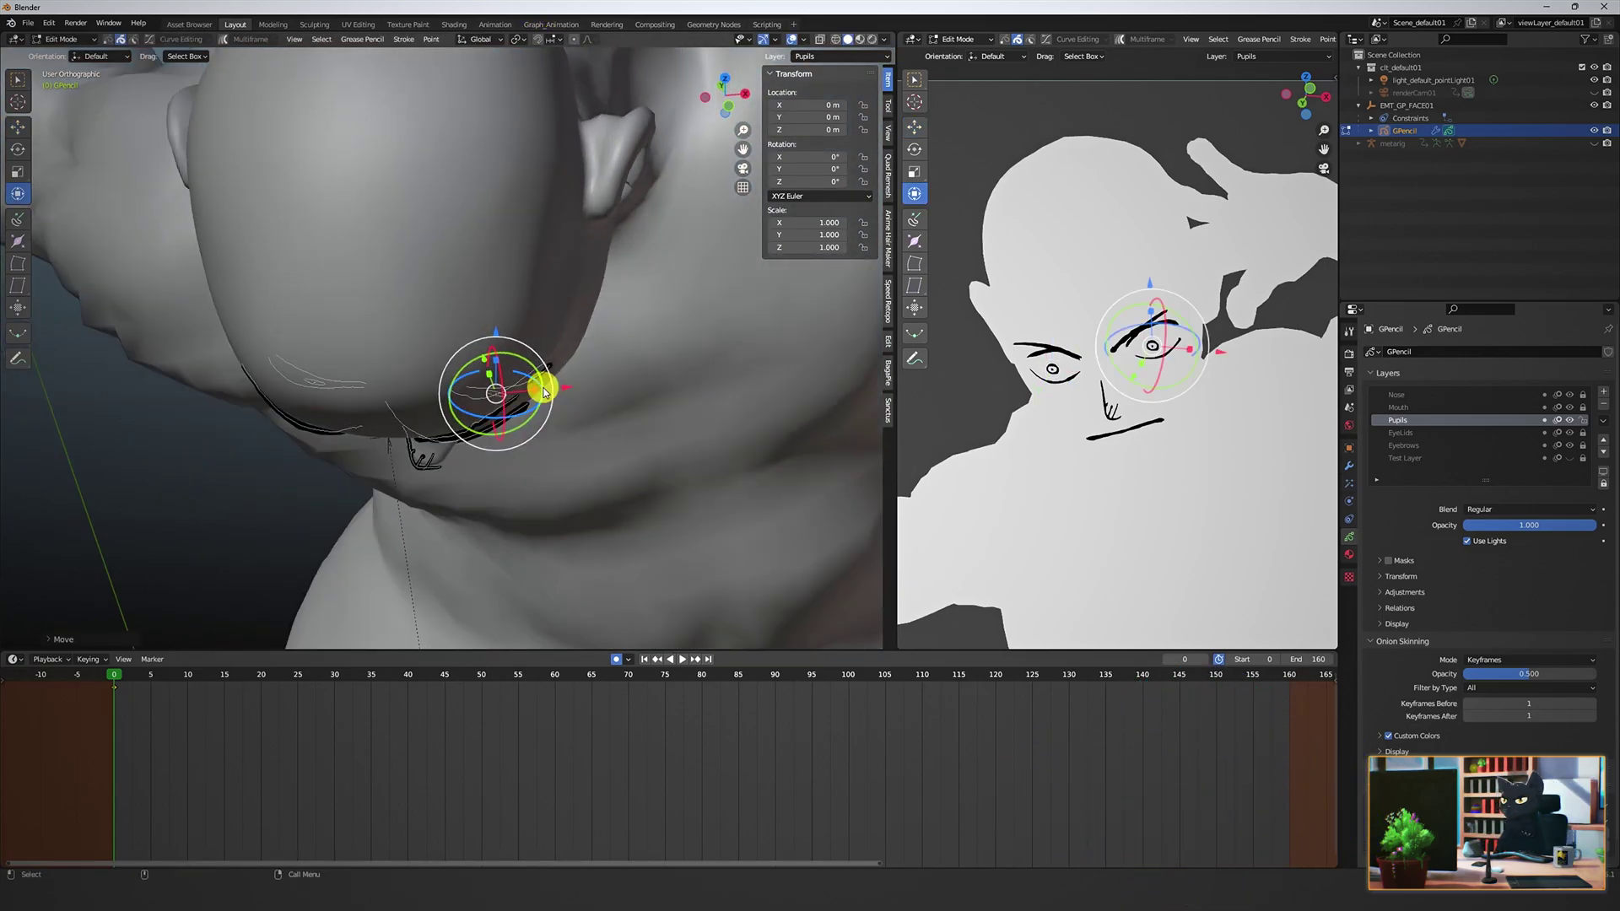
Reposition and rotate the copied pupil strokes so they fit against the surface of the character's left eye.
{"action": "mouse_move", "coordinate": [544, 391]}
{"action": "middle_mouse_down"}
{"action": "mouse_move", "coordinate": [460, 372]}
{"action": "mouse_move", "coordinate": [604, 383]}
{"action": "mouse_move", "coordinate": [470, 372]}
{"action": "mouse_move", "coordinate": [434, 388]}
{"action": "mouse_move", "coordinate": [535, 388]}
{"action": "mouse_move", "coordinate": [459, 342]}
{"action": "middle_mouse_up"}
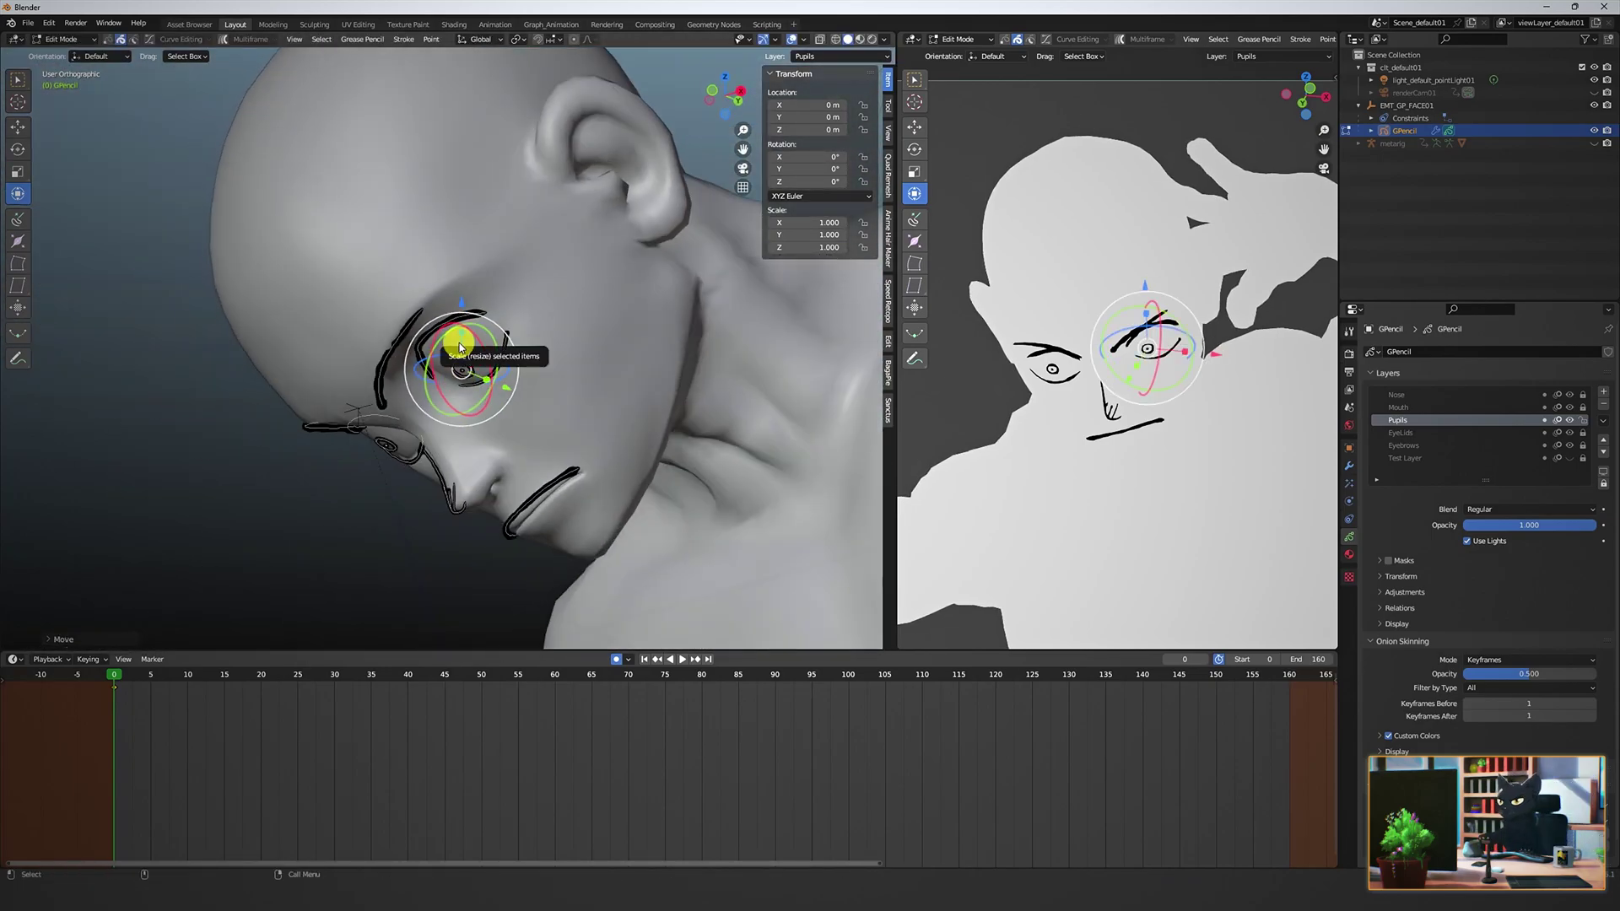
{"action": "scroll", "coordinate": [528, 391], "scroll_direction": "up", "scroll_amount": 6}
{"action": "left_click_drag", "start_coordinate": [463, 304], "coordinate": [479, 334]}
{"action": "scroll", "coordinate": [481, 338], "scroll_direction": "down", "scroll_amount": 3}
{"action": "middle_click_drag", "start_coordinate": [481, 337], "coordinate": [508, 386]}
{"action": "left_click_drag", "start_coordinate": [510, 387], "coordinate": [514, 393]}
{"action": "scroll", "coordinate": [516, 405], "scroll_direction": "down", "scroll_amount": 4}
{"action": "mouse_move", "coordinate": [517, 405]}
{"action": "middle_mouse_down"}
{"action": "mouse_move", "coordinate": [535, 441]}
{"action": "mouse_move", "coordinate": [466, 347]}
{"action": "mouse_move", "coordinate": [577, 277]}
{"action": "middle_mouse_up"}
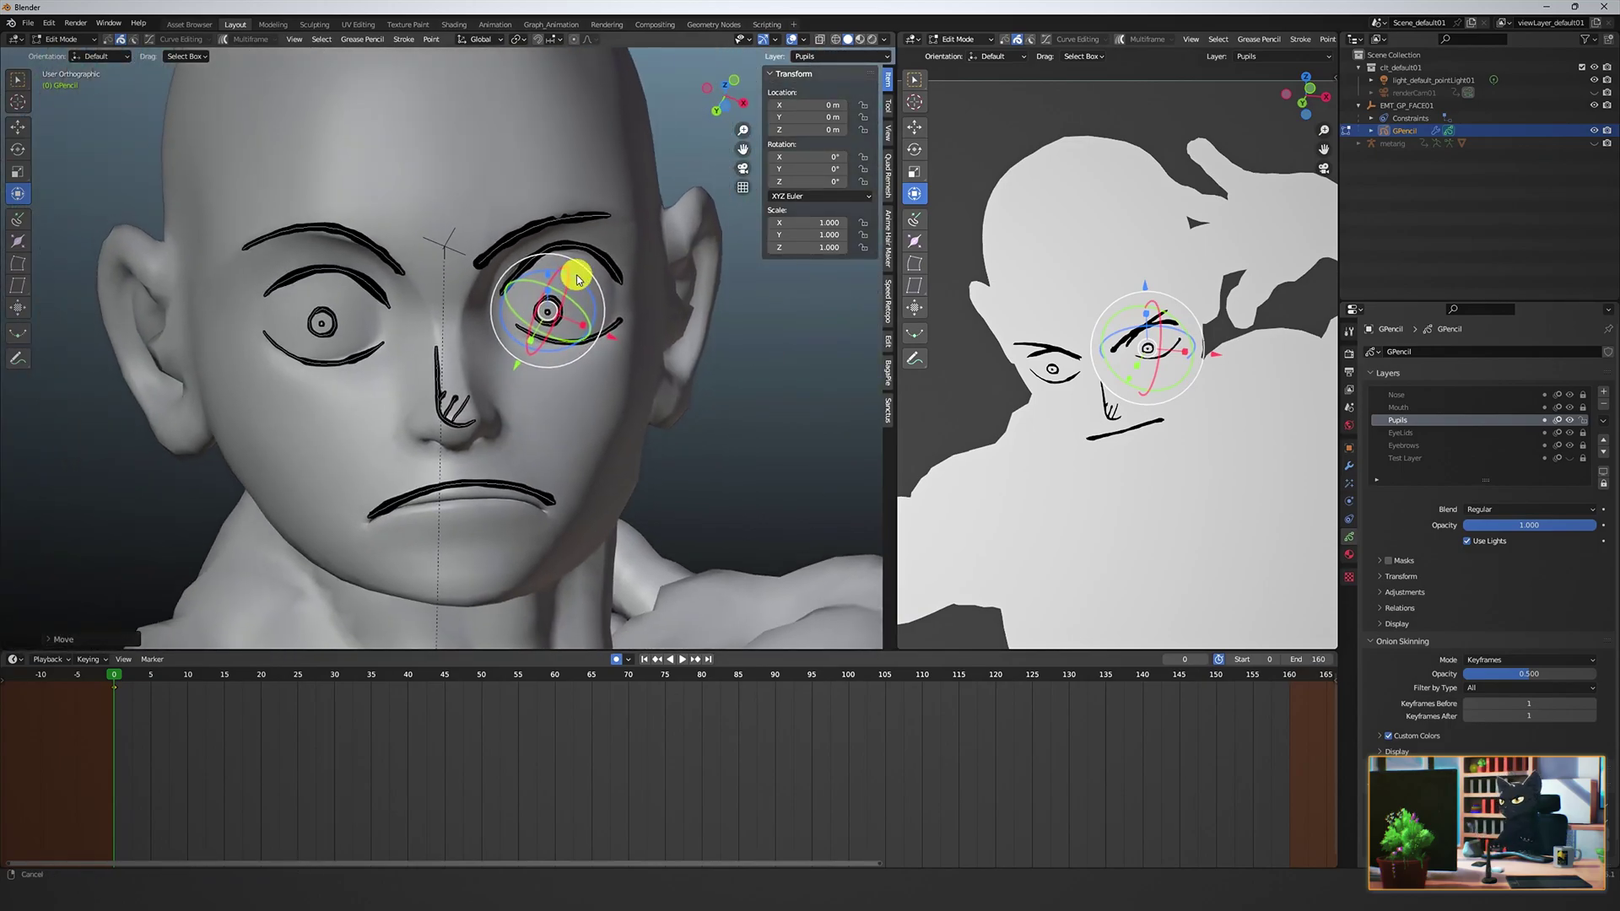
Bring up the Grease Pencil modifiers and scrub through the animation to check how the drawn face follows the head.
{"action": "left_click", "coordinate": [1349, 465]}
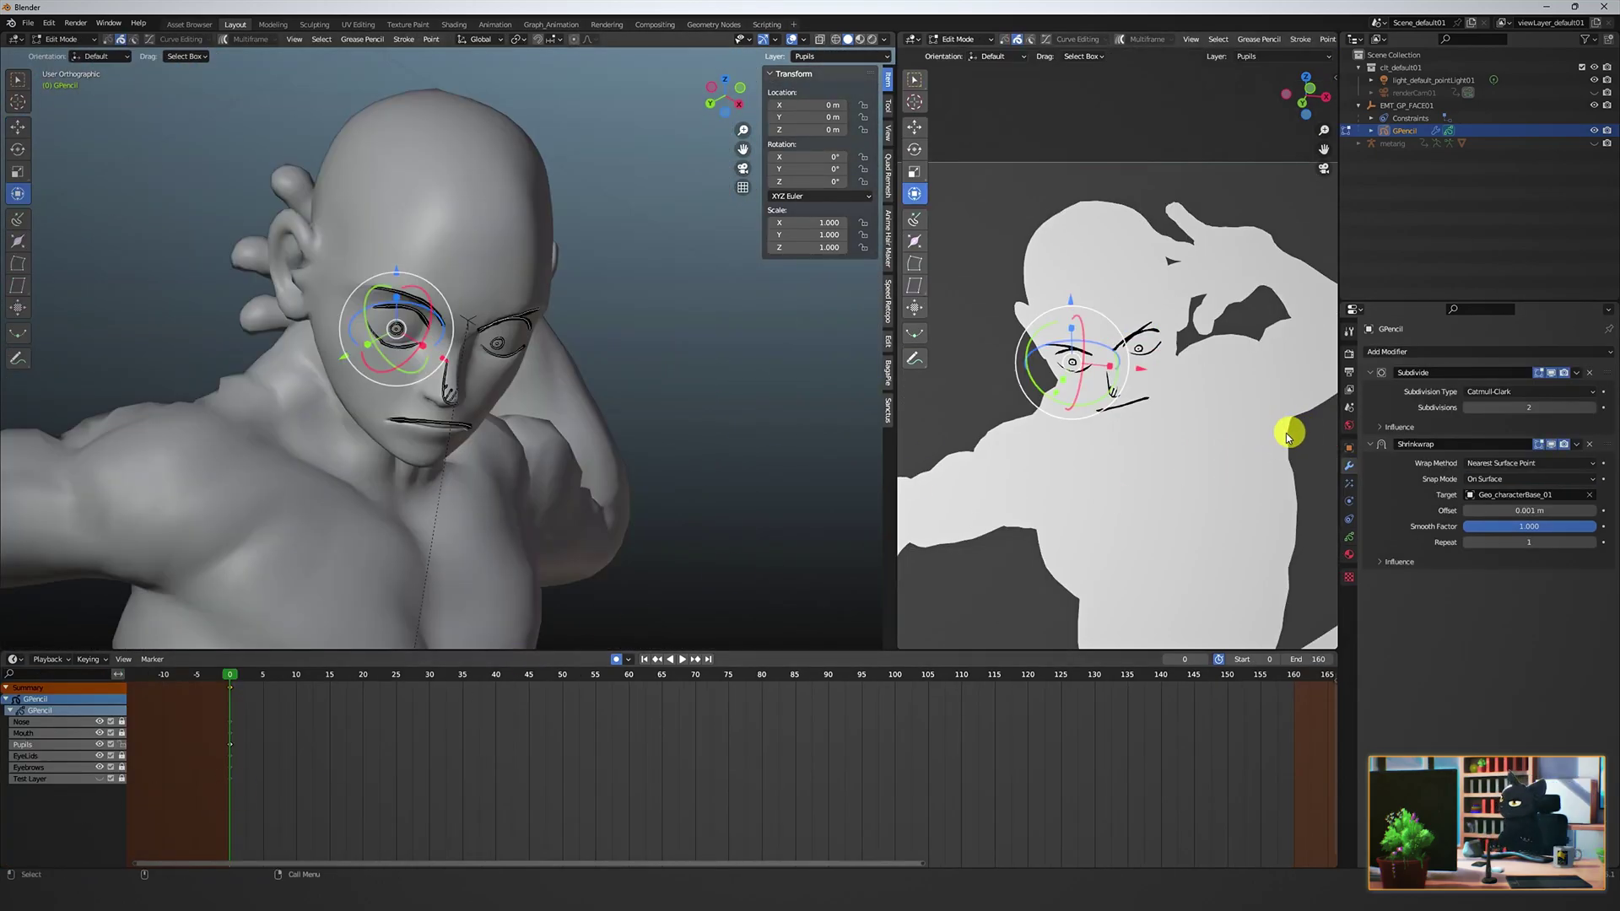
{"action": "mouse_move", "coordinate": [213, 690]}
{"action": "left_mouse_down"}
{"action": "mouse_move", "coordinate": [280, 681]}
{"action": "mouse_move", "coordinate": [493, 715]}
{"action": "mouse_move", "coordinate": [843, 700]}
{"action": "mouse_move", "coordinate": [929, 676]}
{"action": "mouse_move", "coordinate": [448, 607]}
{"action": "left_mouse_up"}
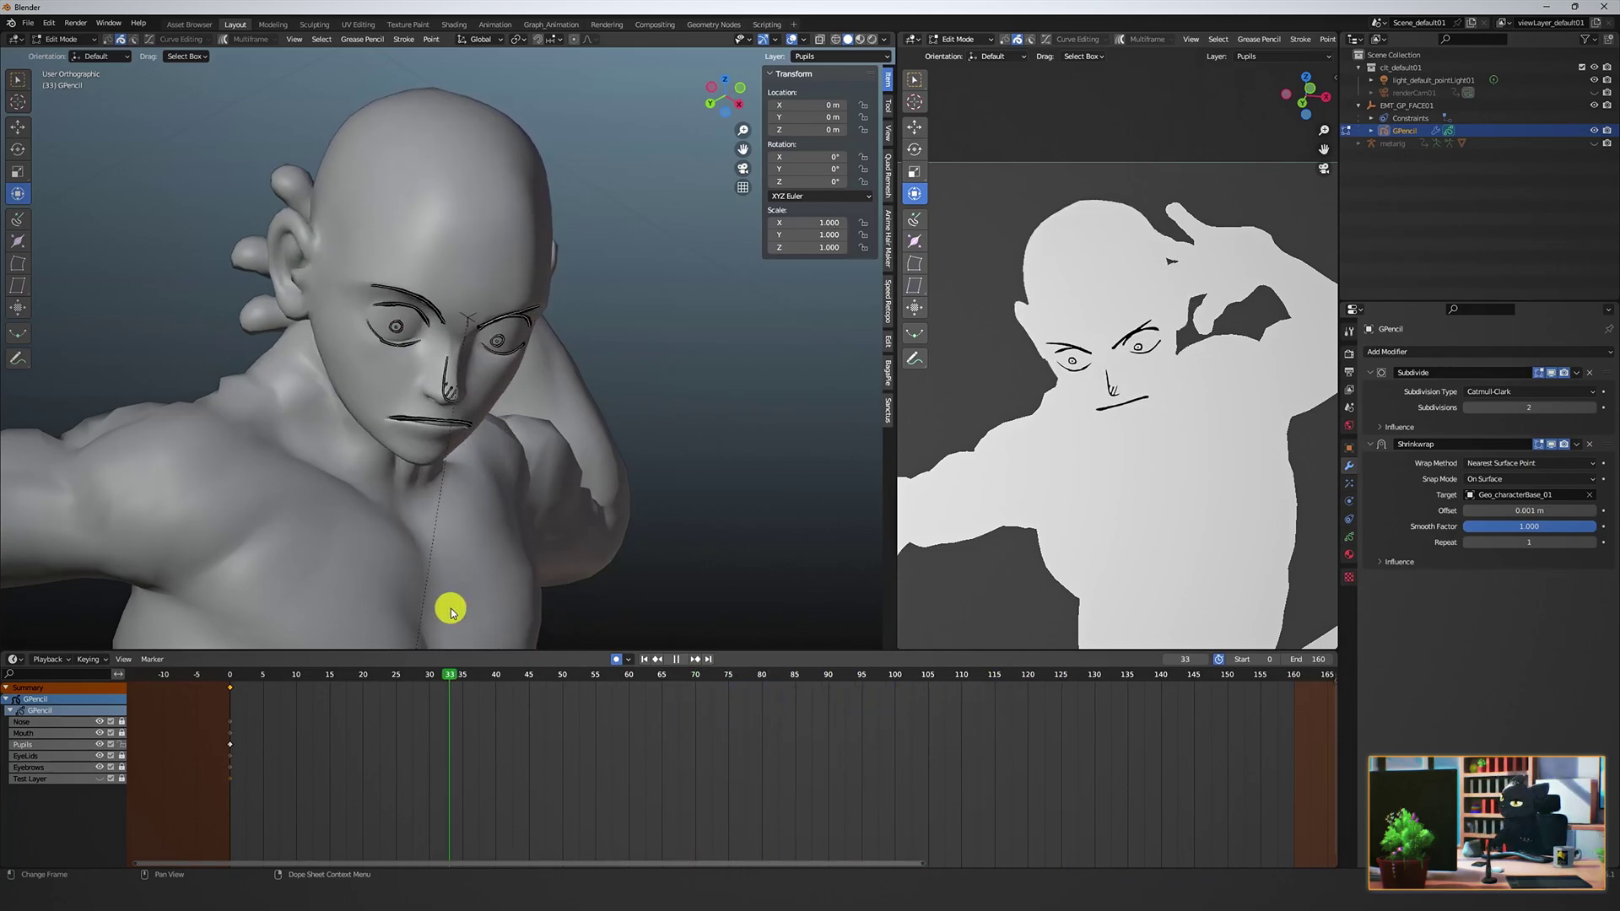
{"action": "left_click_drag", "start_coordinate": [451, 682], "coordinate": [716, 683]}
Switch to Sculpt Mode and push the corner of the mouth stroke on the Mouth layer with a 25 px brush.
{"action": "key", "text": "ctrl+Tab"}
{"action": "left_click", "coordinate": [560, 564]}
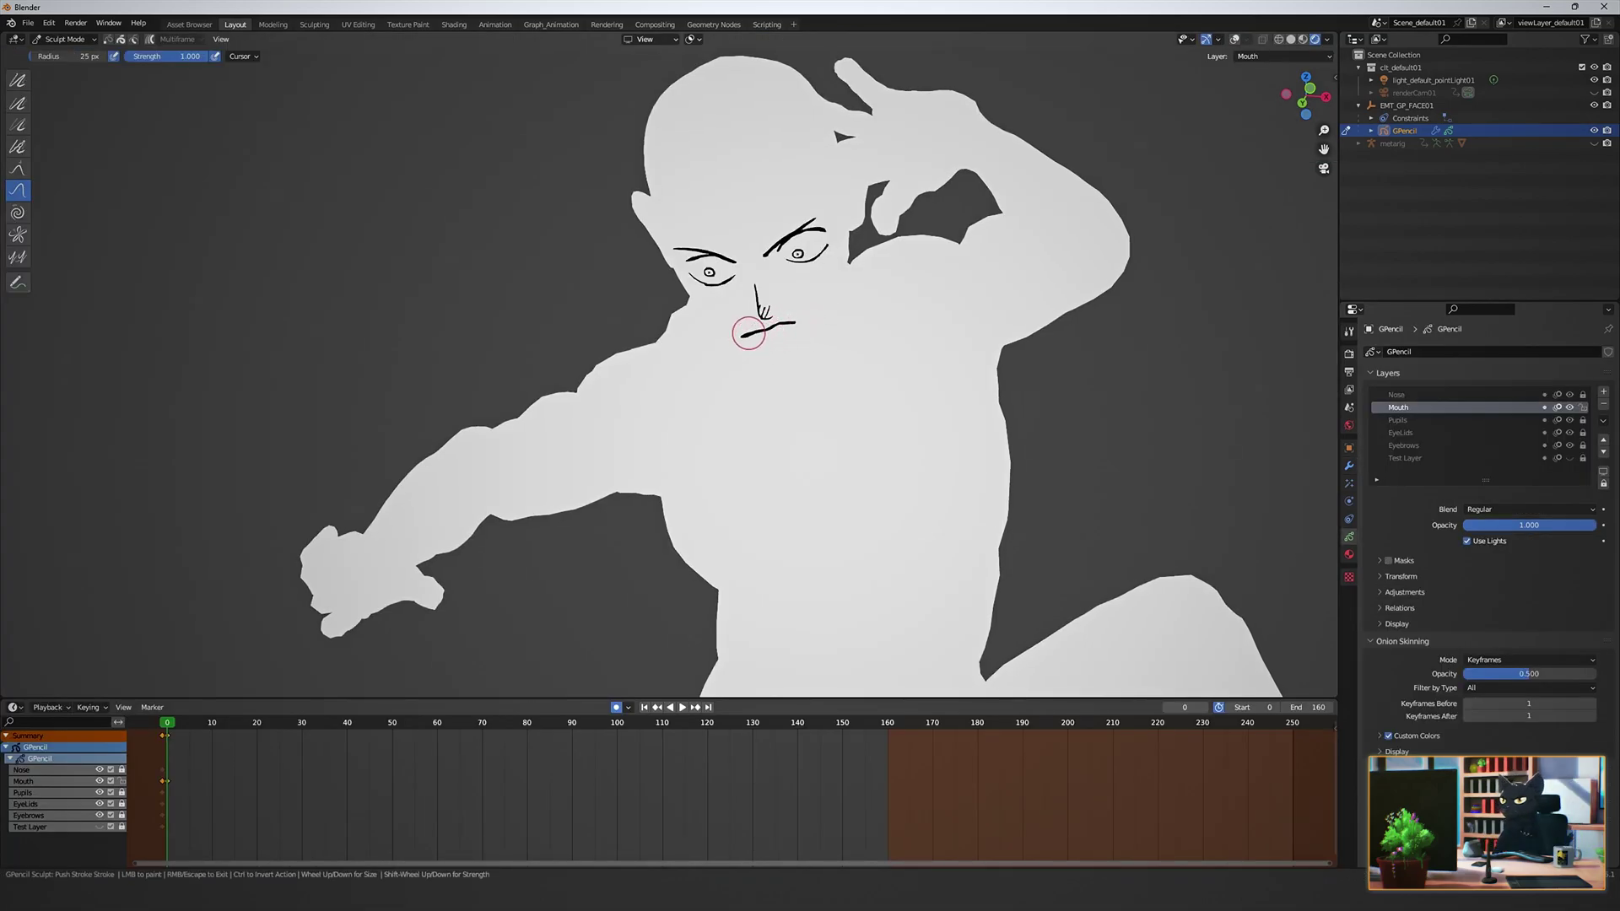
{"action": "left_click_drag", "start_coordinate": [749, 333], "coordinate": [761, 336]}
{"action": "key", "text": "ctrl+Tab"}
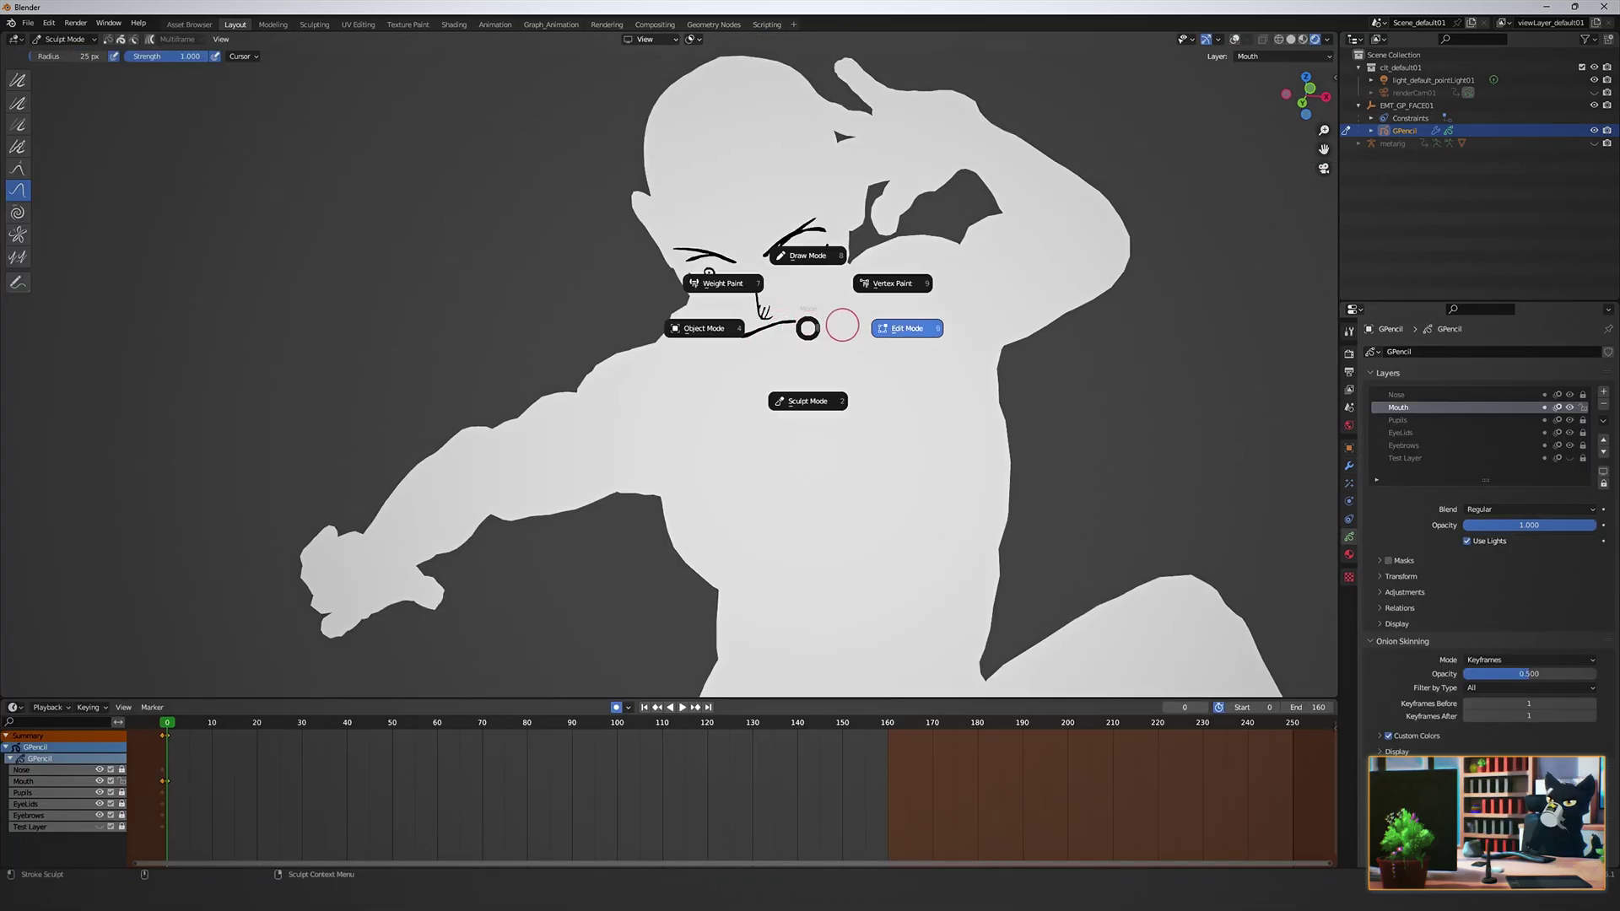
{"action": "key", "text": "Escape"}
{"action": "mouse_move", "coordinate": [835, 330]}
{"action": "middle_mouse_down"}
{"action": "mouse_move", "coordinate": [727, 351]}
{"action": "mouse_move", "coordinate": [710, 265]}
{"action": "mouse_move", "coordinate": [622, 326]}
{"action": "middle_mouse_up"}
{"action": "scroll", "coordinate": [726, 350], "scroll_direction": "up", "scroll_amount": 7}
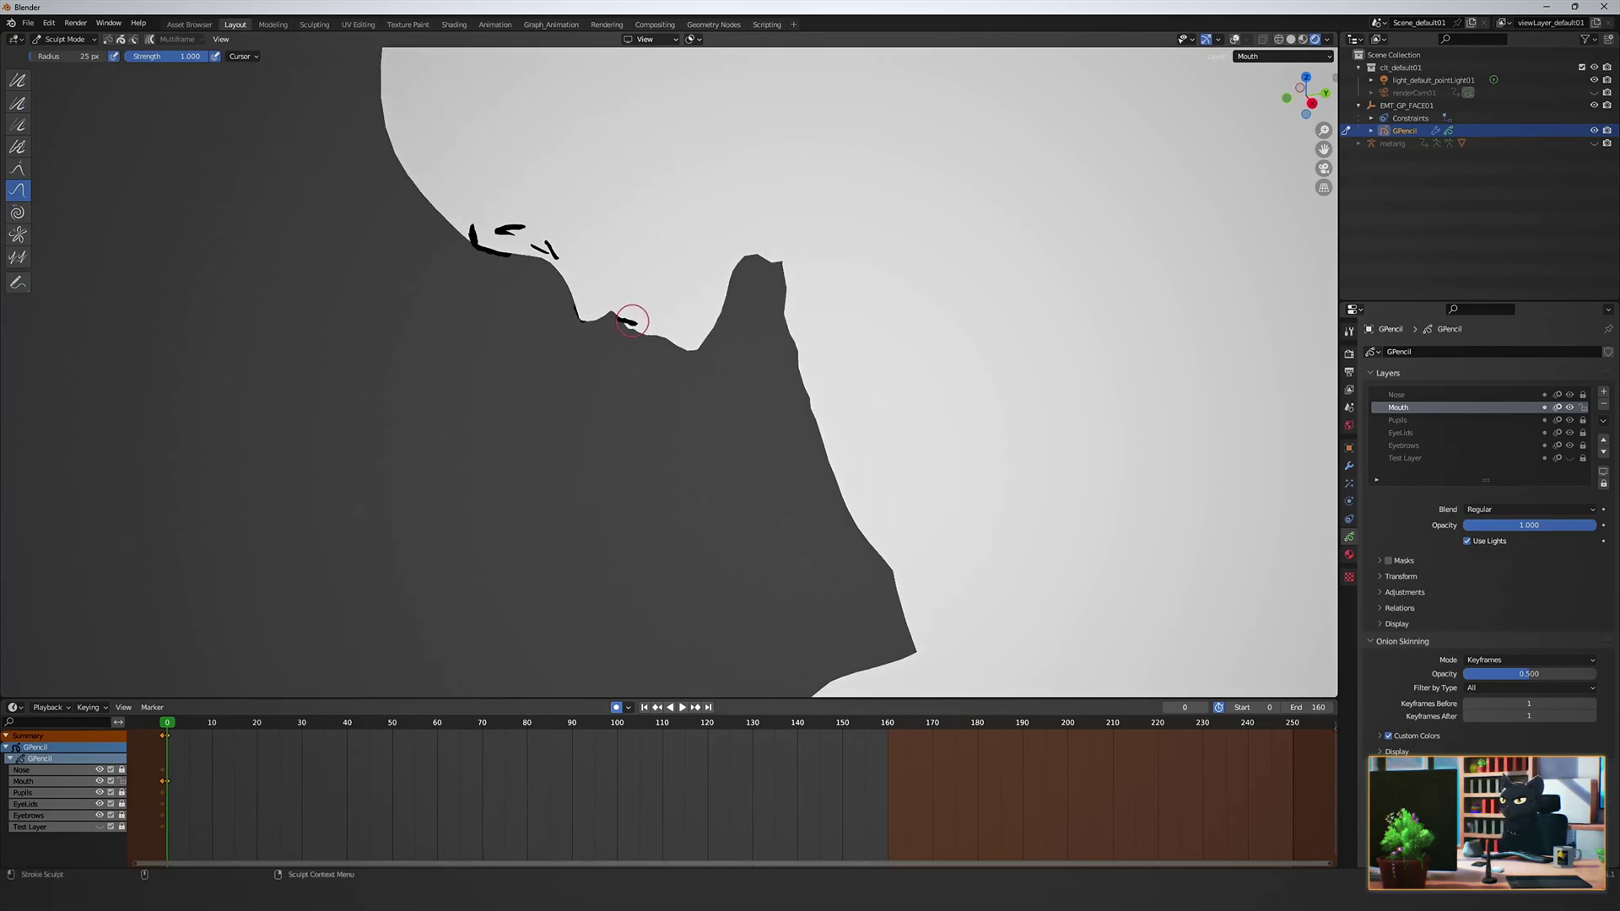
{"action": "key", "text": "KP_0"}
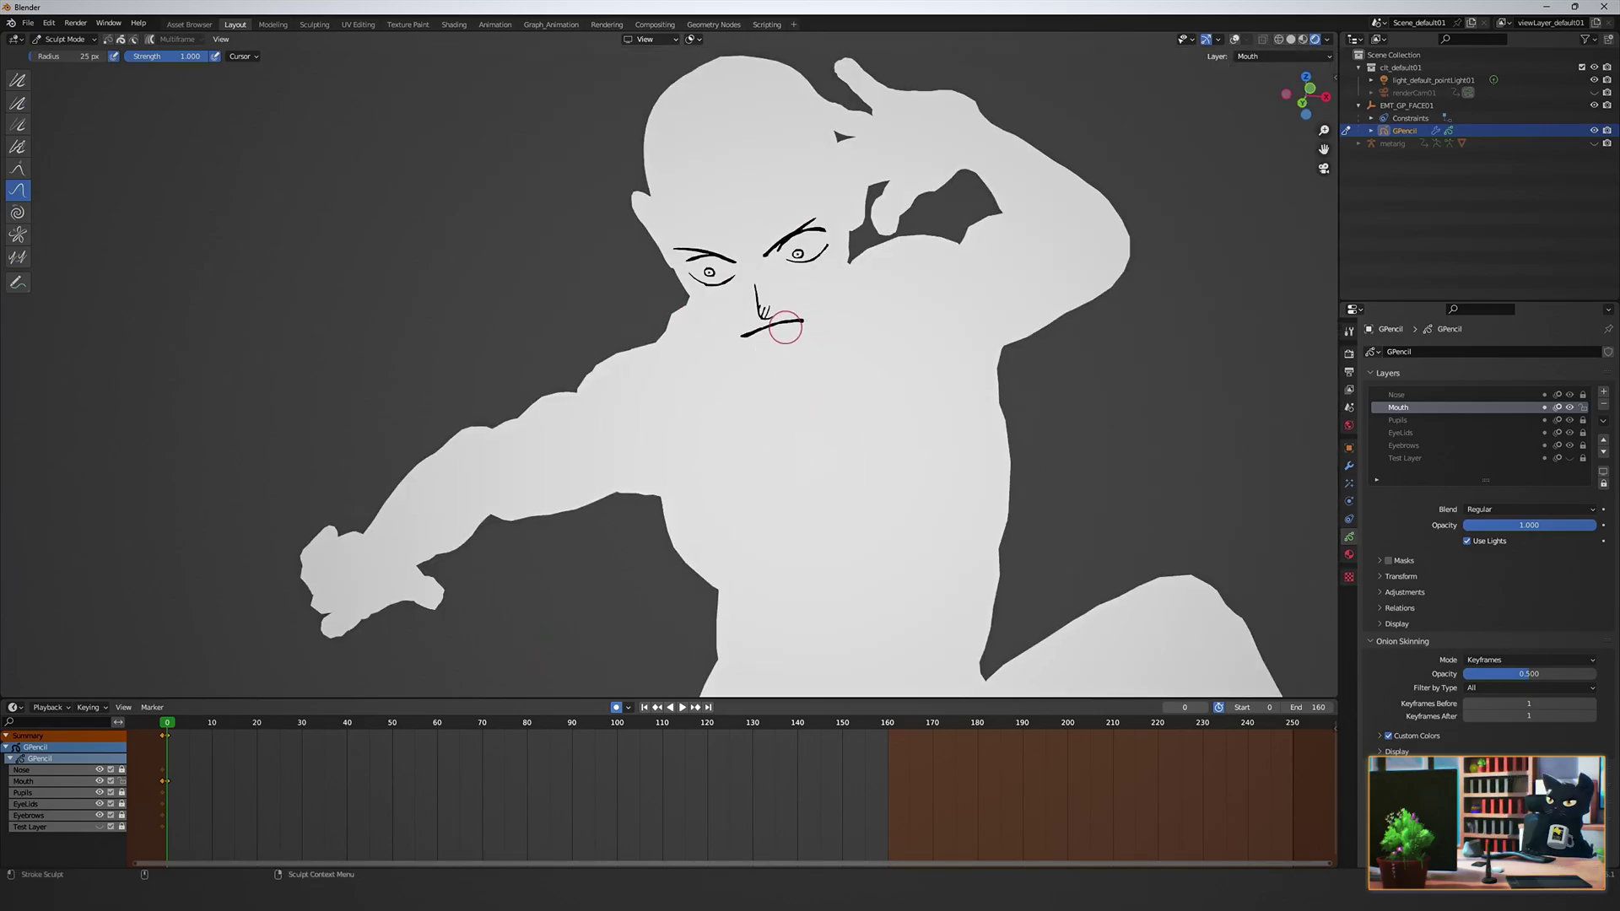
Enlarge the Push brush radius to 55 px and bend the end of the mouth stroke downward.
{"action": "key", "text": "f"}
{"action": "left_click", "coordinate": [803, 327]}
{"action": "left_click_drag", "start_coordinate": [790, 321], "coordinate": [787, 329]}
{"action": "left_click_drag", "start_coordinate": [796, 324], "coordinate": [798, 332]}
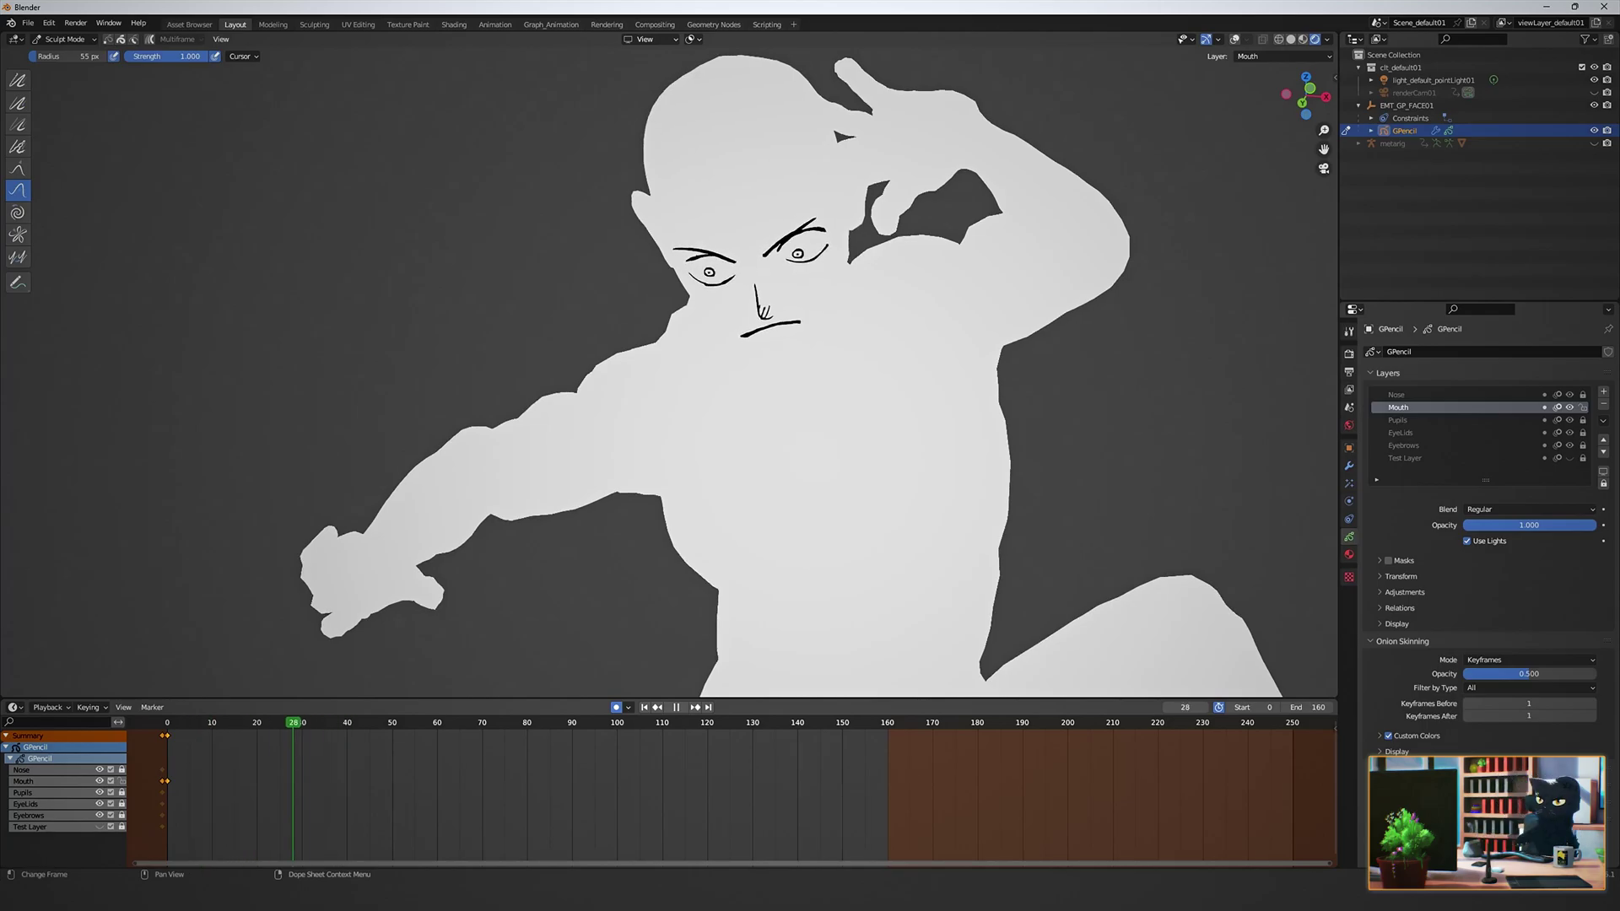
Stop the animation at frame 28, save the file and make the EyeLids layer the only unlocked one.
{"action": "key", "text": "space"}
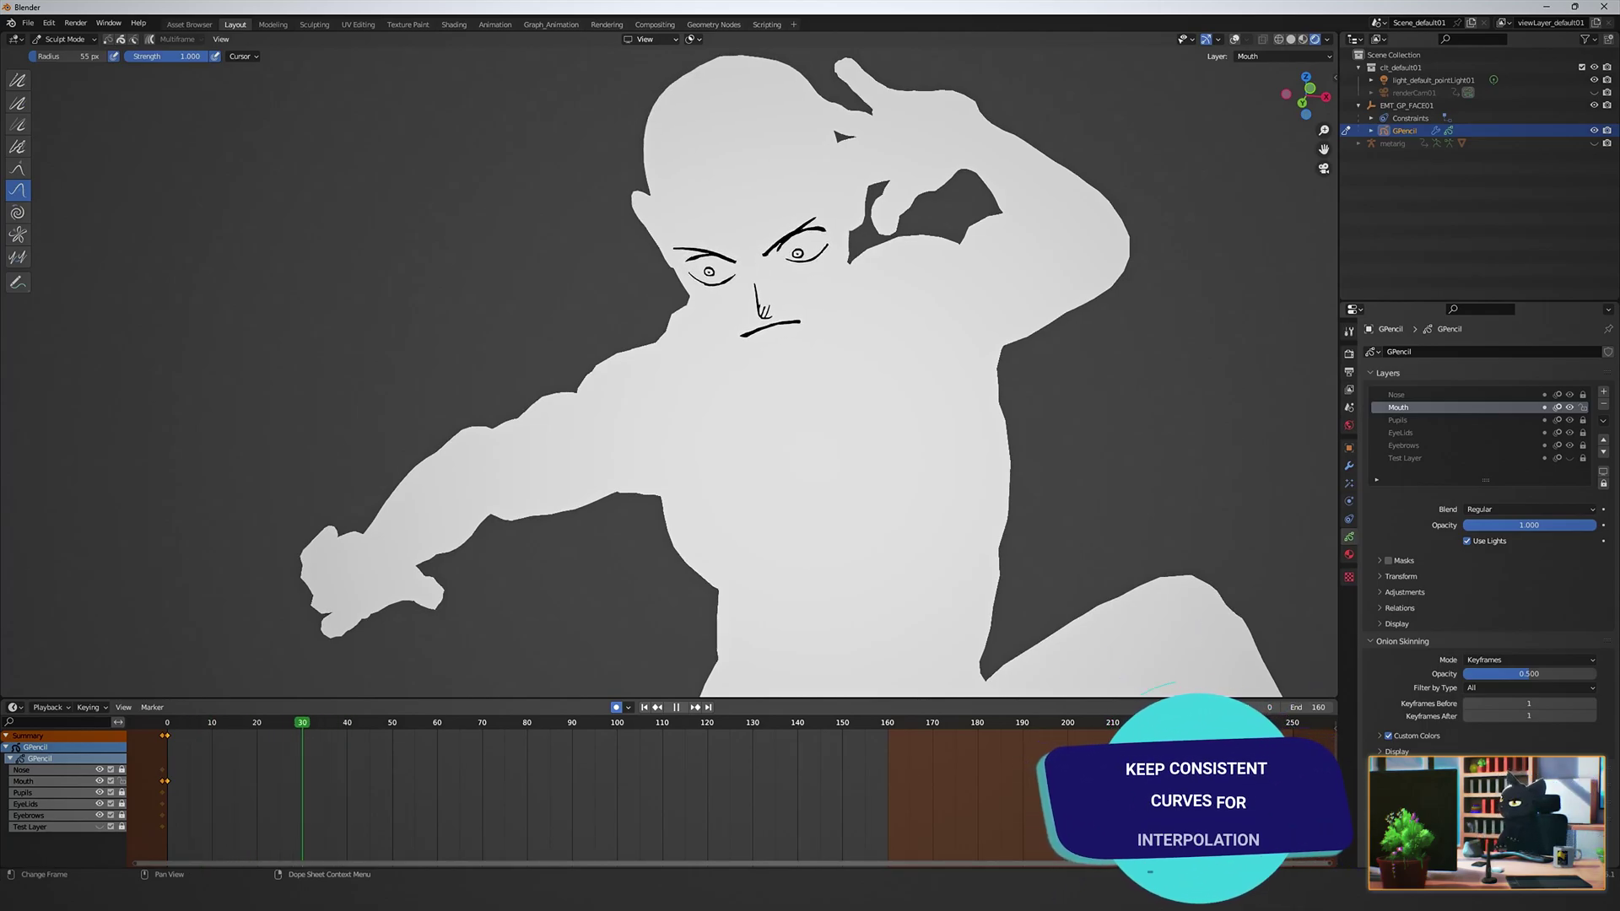
{"action": "key", "text": "ctrl+s"}
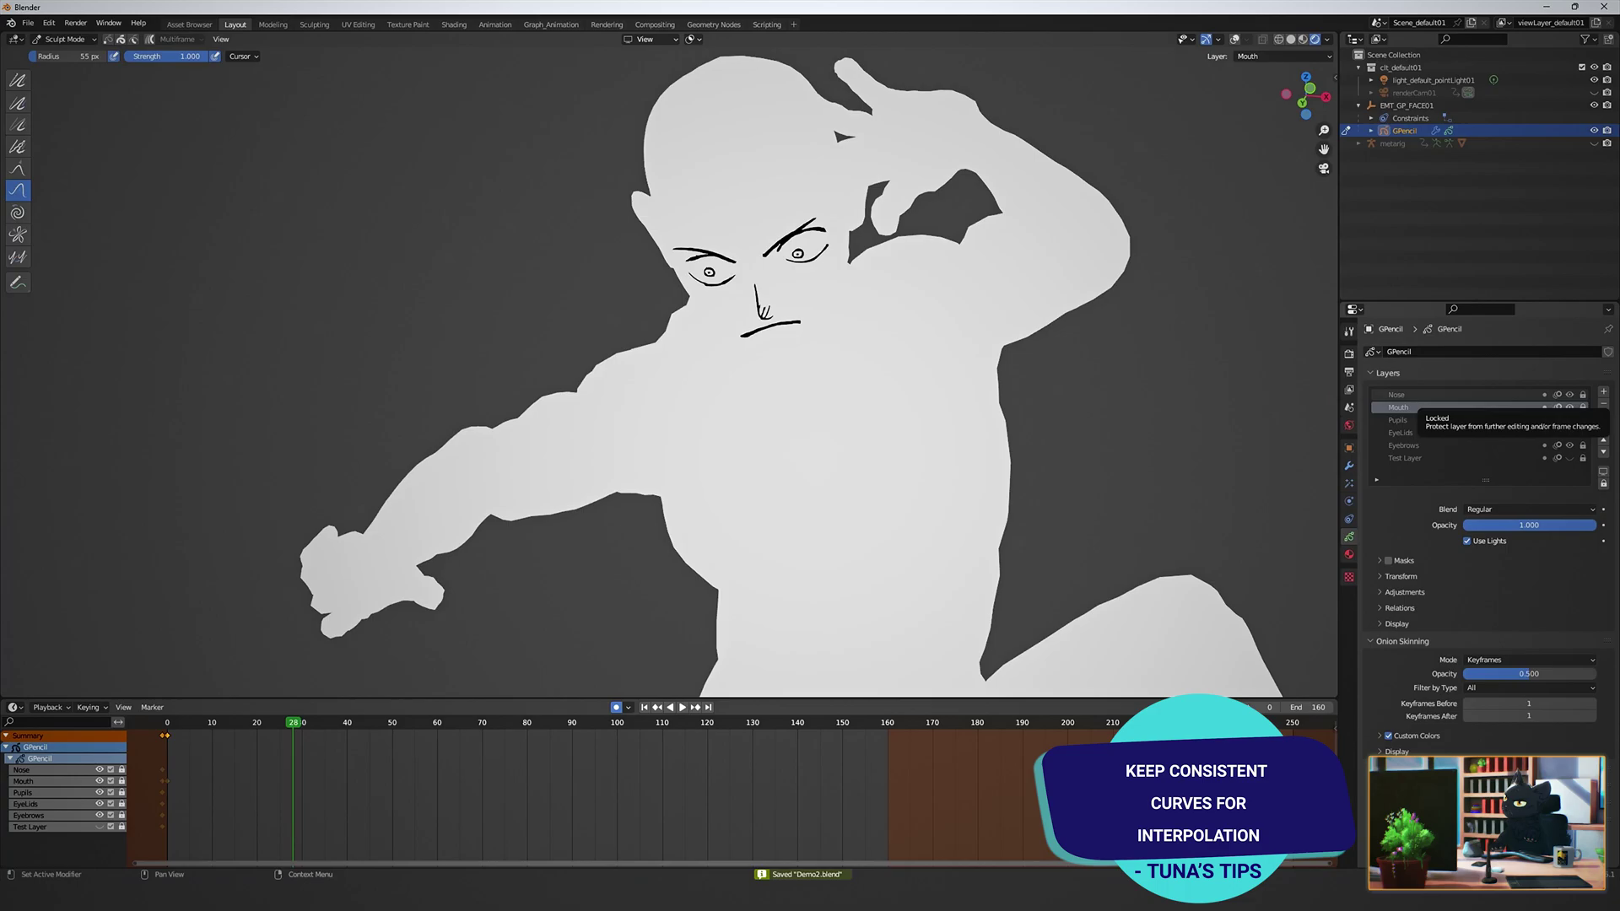
{"action": "left_click", "coordinate": [1402, 432]}
{"action": "scroll", "coordinate": [813, 236], "scroll_direction": "up", "scroll_amount": 6}
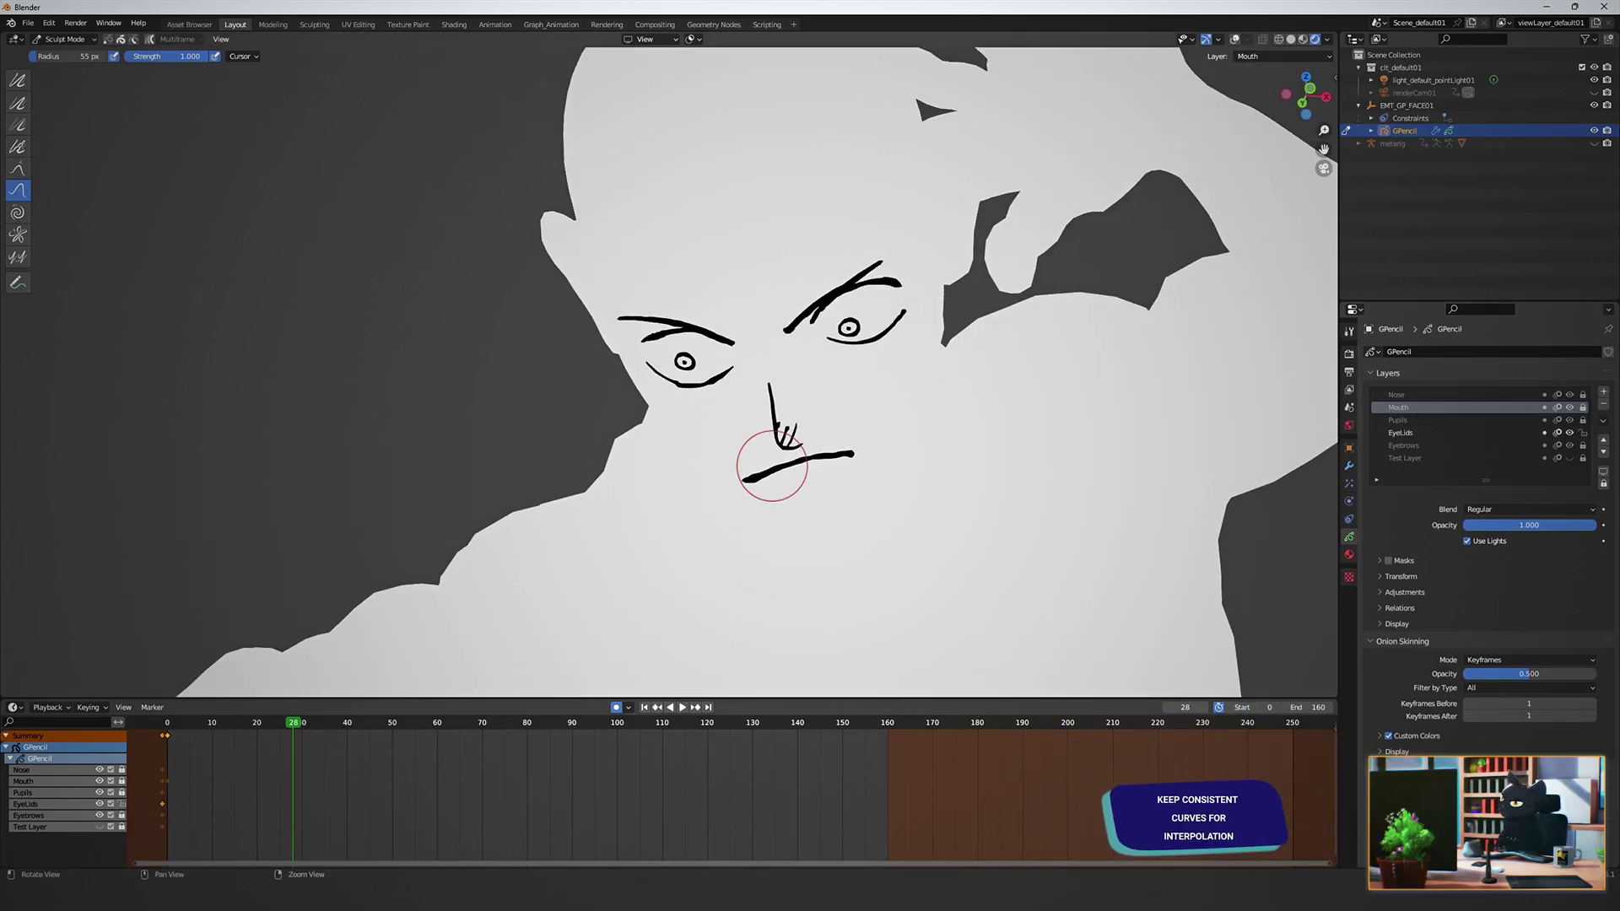
Push the character's left upper and lower eyelid strokes toward each other at frame 28.
{"action": "mouse_move", "coordinate": [865, 312]}
{"action": "left_mouse_down"}
{"action": "mouse_move", "coordinate": [766, 326]}
{"action": "mouse_move", "coordinate": [841, 354]}
{"action": "mouse_move", "coordinate": [765, 386]}
{"action": "left_mouse_up"}
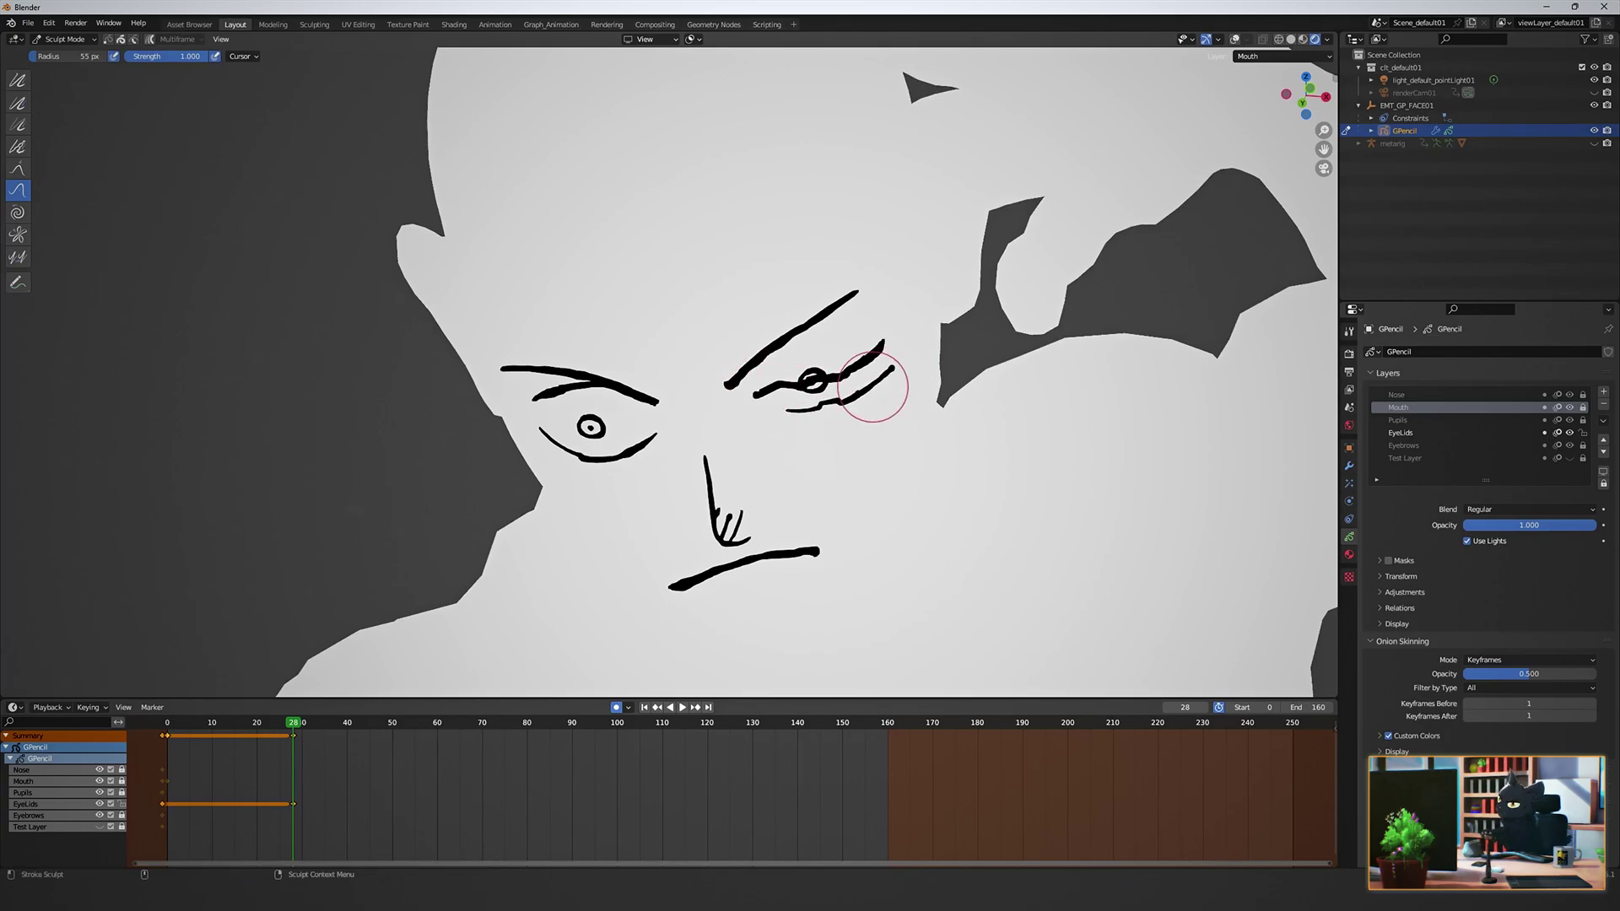
{"action": "left_click_drag", "start_coordinate": [872, 388], "coordinate": [897, 360]}
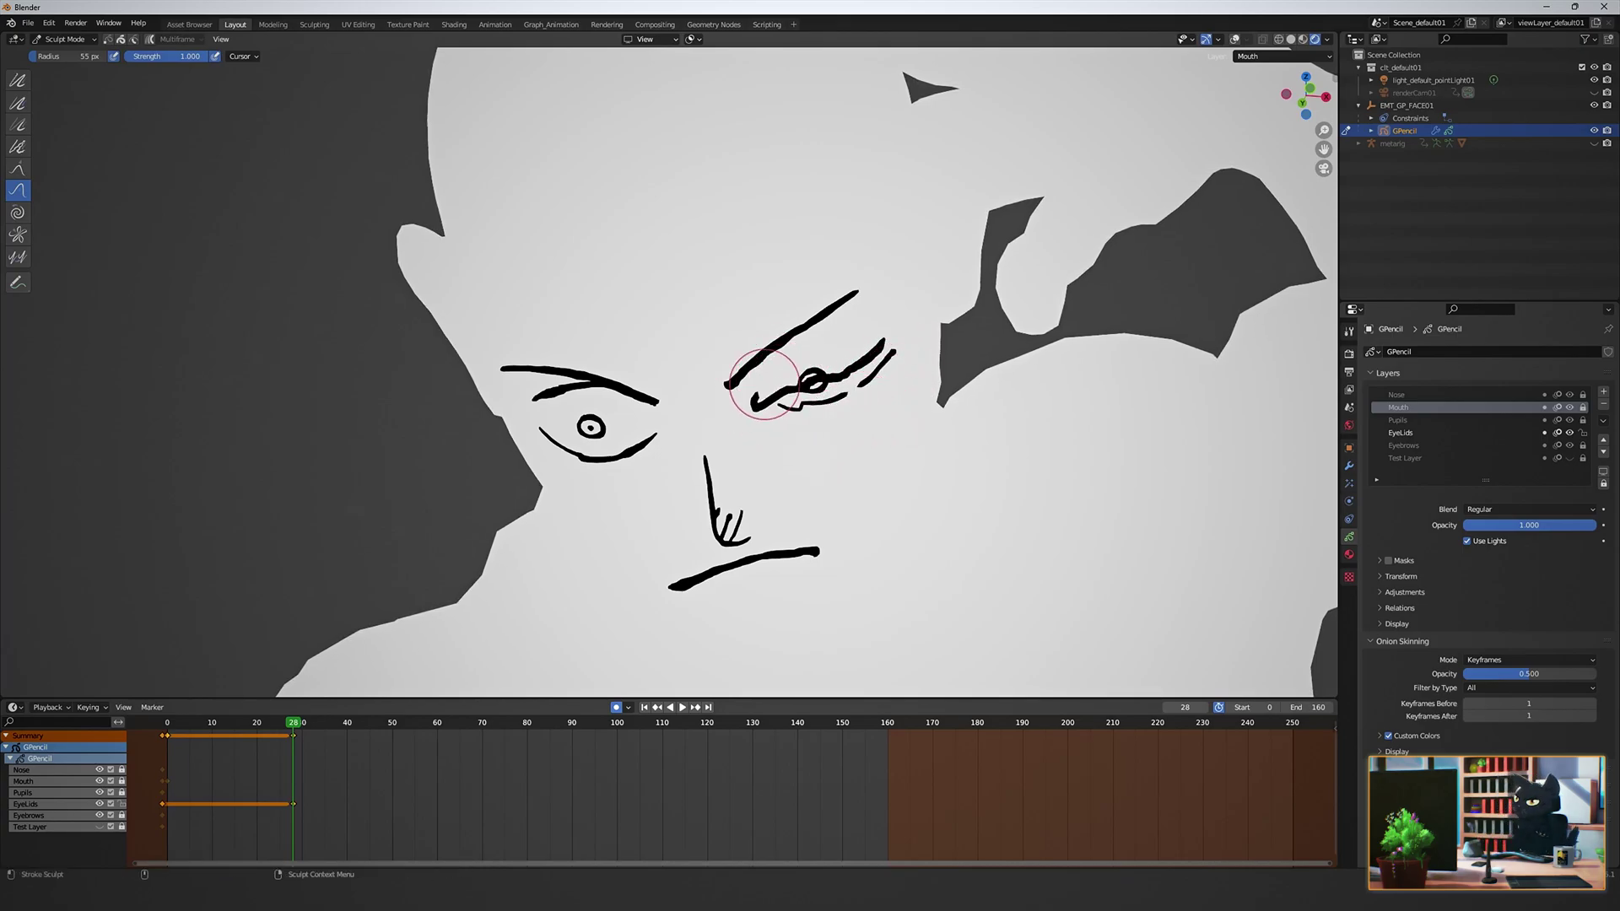
{"action": "left_click_drag", "start_coordinate": [835, 376], "coordinate": [782, 415]}
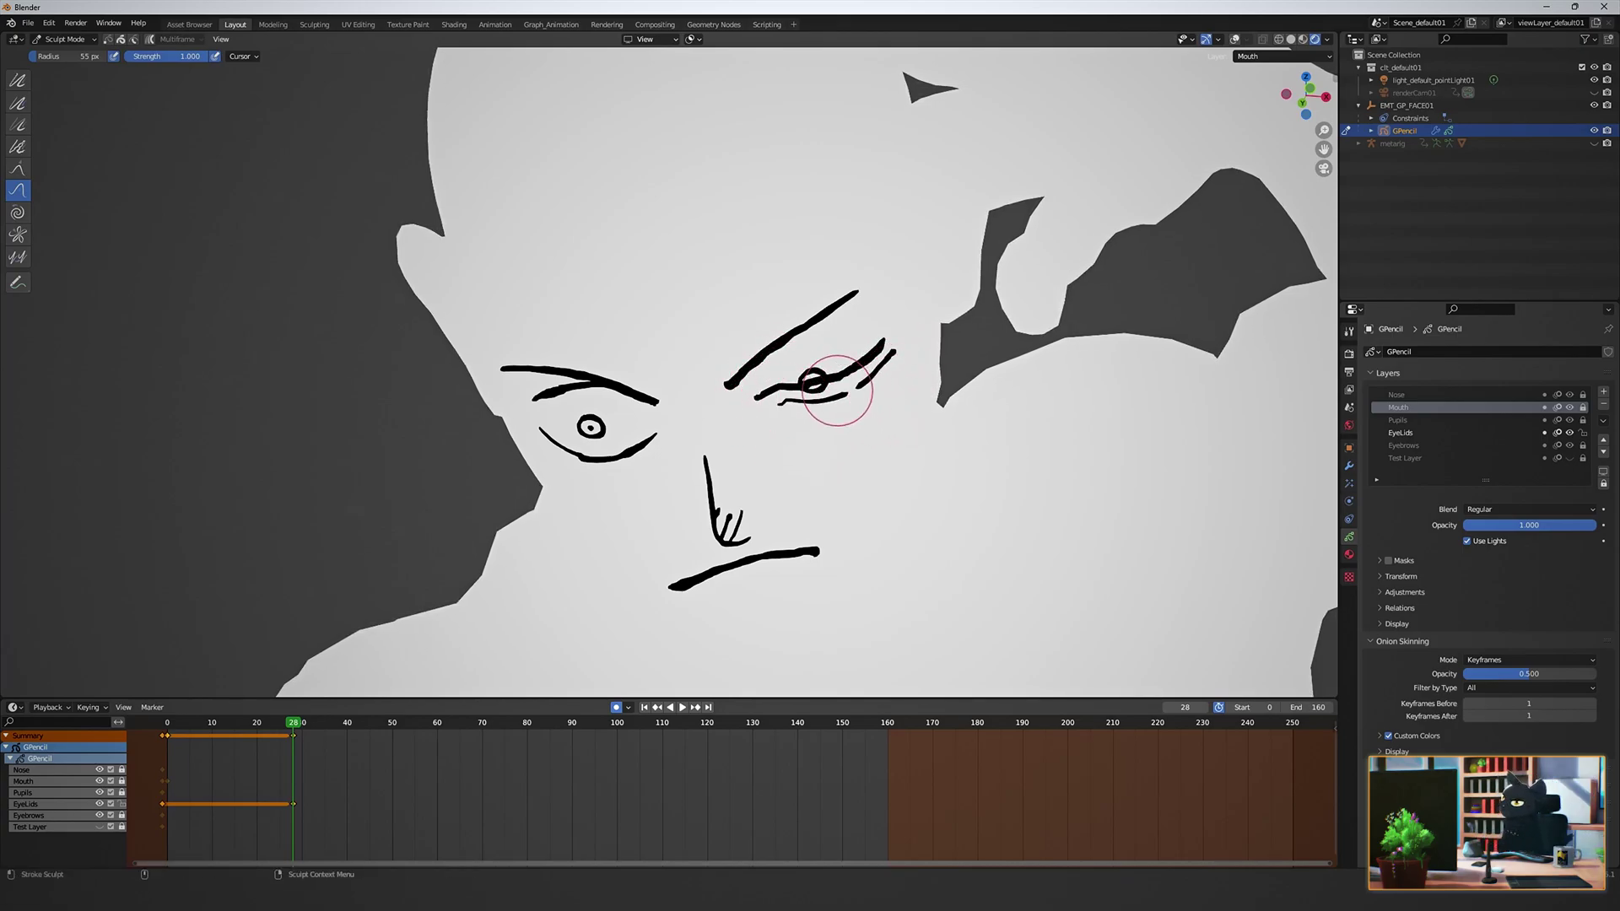
Switch to Solid shading and sculpt the character's left upper eyelid down onto the lower lid to close the eye.
{"action": "mouse_move", "coordinate": [838, 390]}
{"action": "middle_mouse_down"}
{"action": "mouse_move", "coordinate": [904, 442]}
{"action": "mouse_move", "coordinate": [810, 405]}
{"action": "middle_mouse_up"}
{"action": "scroll", "coordinate": [760, 337], "scroll_direction": "up", "scroll_amount": 7}
{"action": "middle_click_drag", "start_coordinate": [824, 614], "coordinate": [789, 364]}
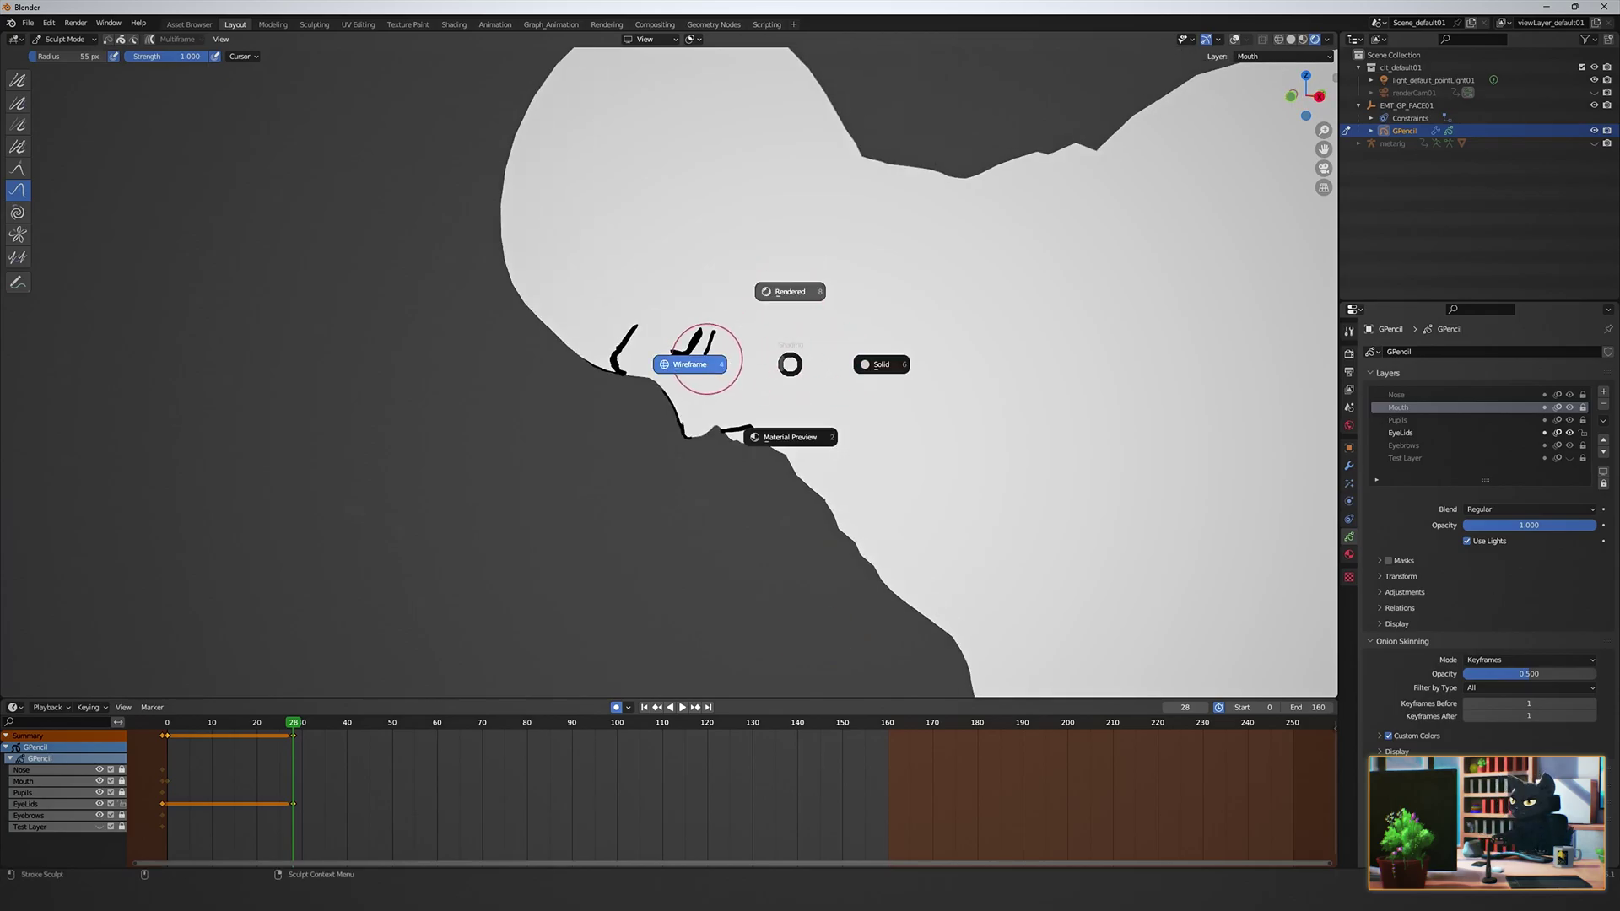
{"action": "left_click", "coordinate": [887, 365]}
{"action": "scroll", "coordinate": [844, 363], "scroll_direction": "up", "scroll_amount": 3}
{"action": "mouse_move", "coordinate": [596, 271]}
{"action": "left_mouse_down"}
{"action": "mouse_move", "coordinate": [579, 307]}
{"action": "mouse_move", "coordinate": [887, 323]}
{"action": "left_mouse_up"}
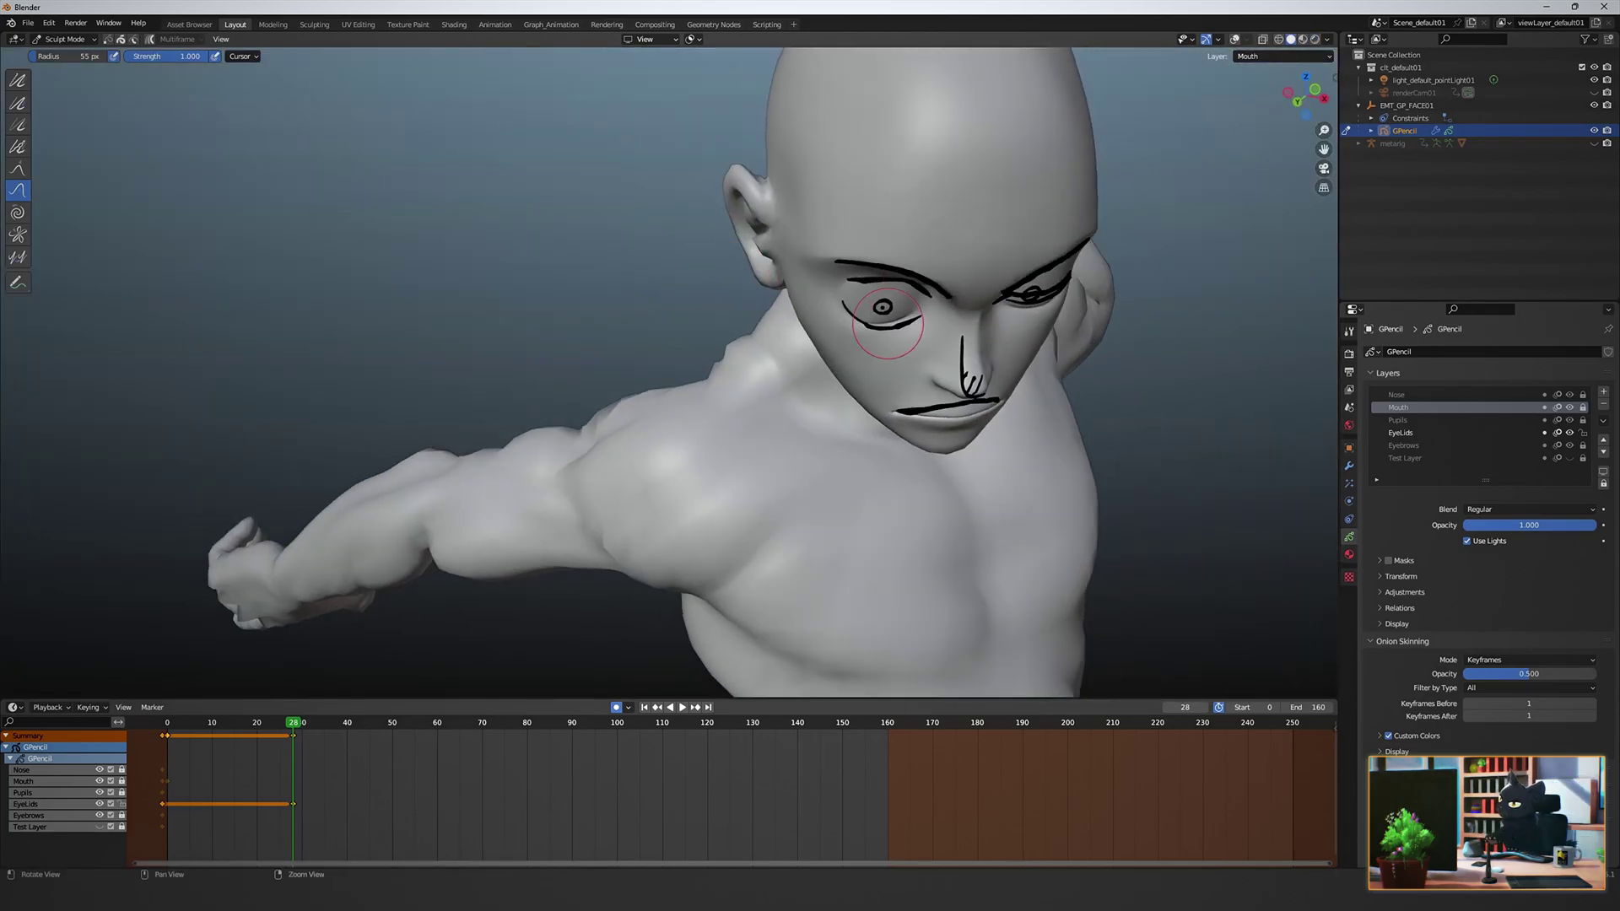
{"action": "mouse_move", "coordinate": [888, 323]}
{"action": "middle_mouse_down"}
{"action": "mouse_move", "coordinate": [867, 442]}
{"action": "mouse_move", "coordinate": [803, 378]}
{"action": "mouse_move", "coordinate": [822, 371]}
{"action": "mouse_move", "coordinate": [776, 397]}
{"action": "mouse_move", "coordinate": [842, 273]}
{"action": "mouse_move", "coordinate": [766, 312]}
{"action": "mouse_move", "coordinate": [713, 375]}
{"action": "mouse_move", "coordinate": [728, 384]}
{"action": "mouse_move", "coordinate": [774, 308]}
{"action": "middle_mouse_up"}
{"action": "scroll", "coordinate": [843, 273], "scroll_direction": "up", "scroll_amount": 2}
{"action": "left_click_drag", "start_coordinate": [793, 291], "coordinate": [782, 301]}
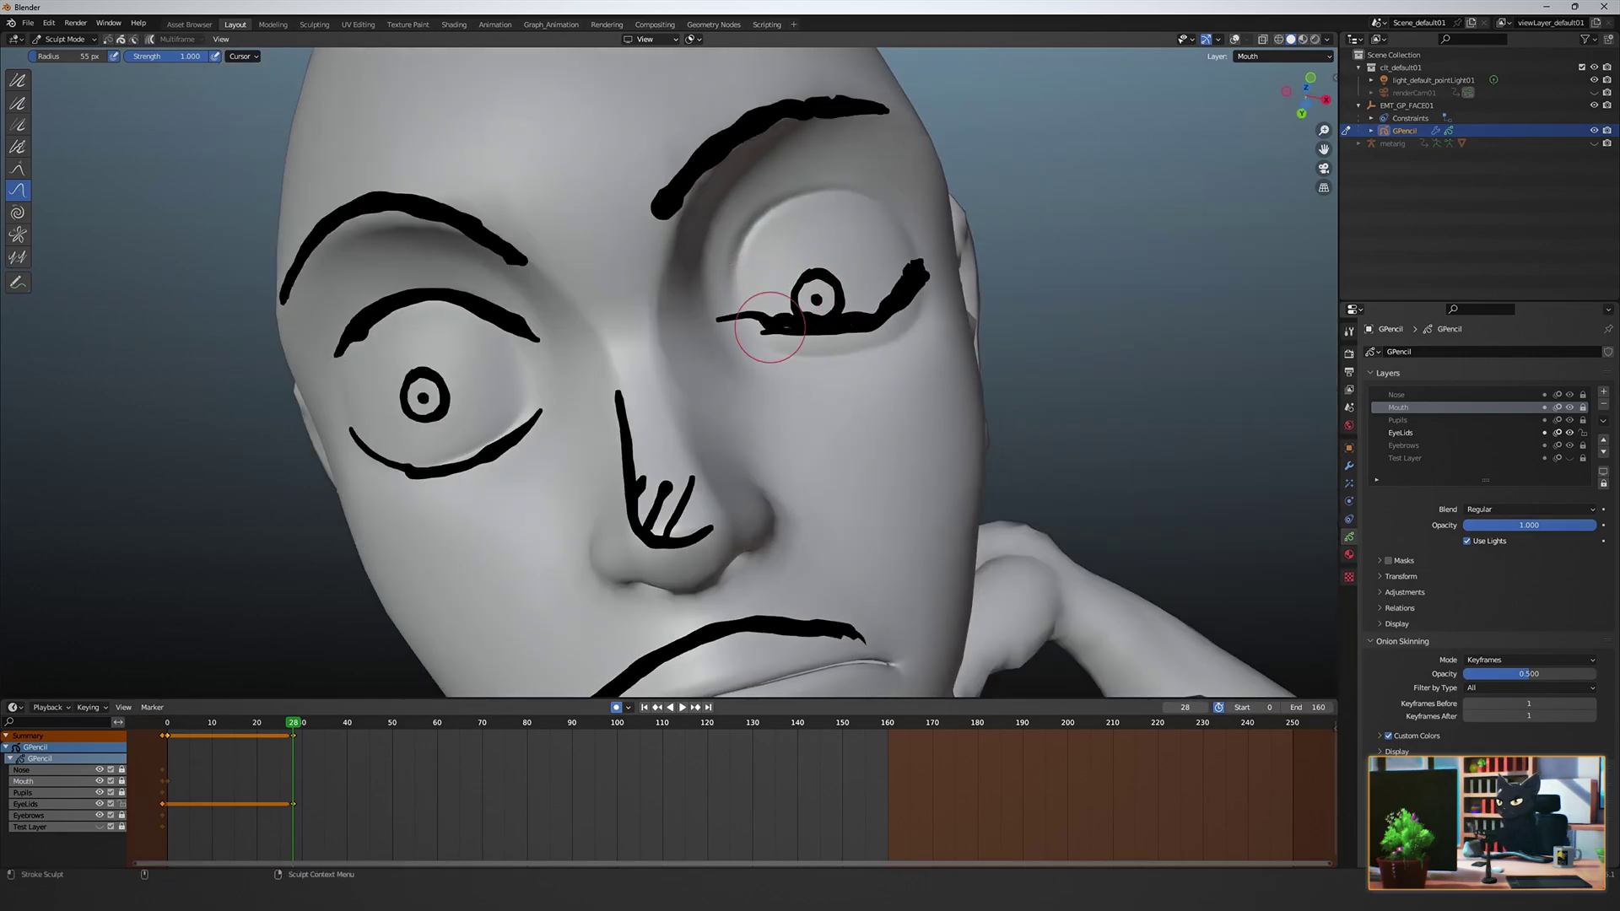
{"action": "mouse_move", "coordinate": [763, 304]}
{"action": "middle_mouse_down"}
{"action": "mouse_move", "coordinate": [660, 516]}
{"action": "mouse_move", "coordinate": [732, 559]}
{"action": "middle_mouse_up"}
{"action": "left_click_drag", "start_coordinate": [736, 548], "coordinate": [697, 499]}
{"action": "mouse_move", "coordinate": [698, 498]}
{"action": "middle_mouse_down"}
{"action": "mouse_move", "coordinate": [802, 372]}
{"action": "mouse_move", "coordinate": [776, 335]}
{"action": "mouse_move", "coordinate": [788, 311]}
{"action": "middle_mouse_up"}
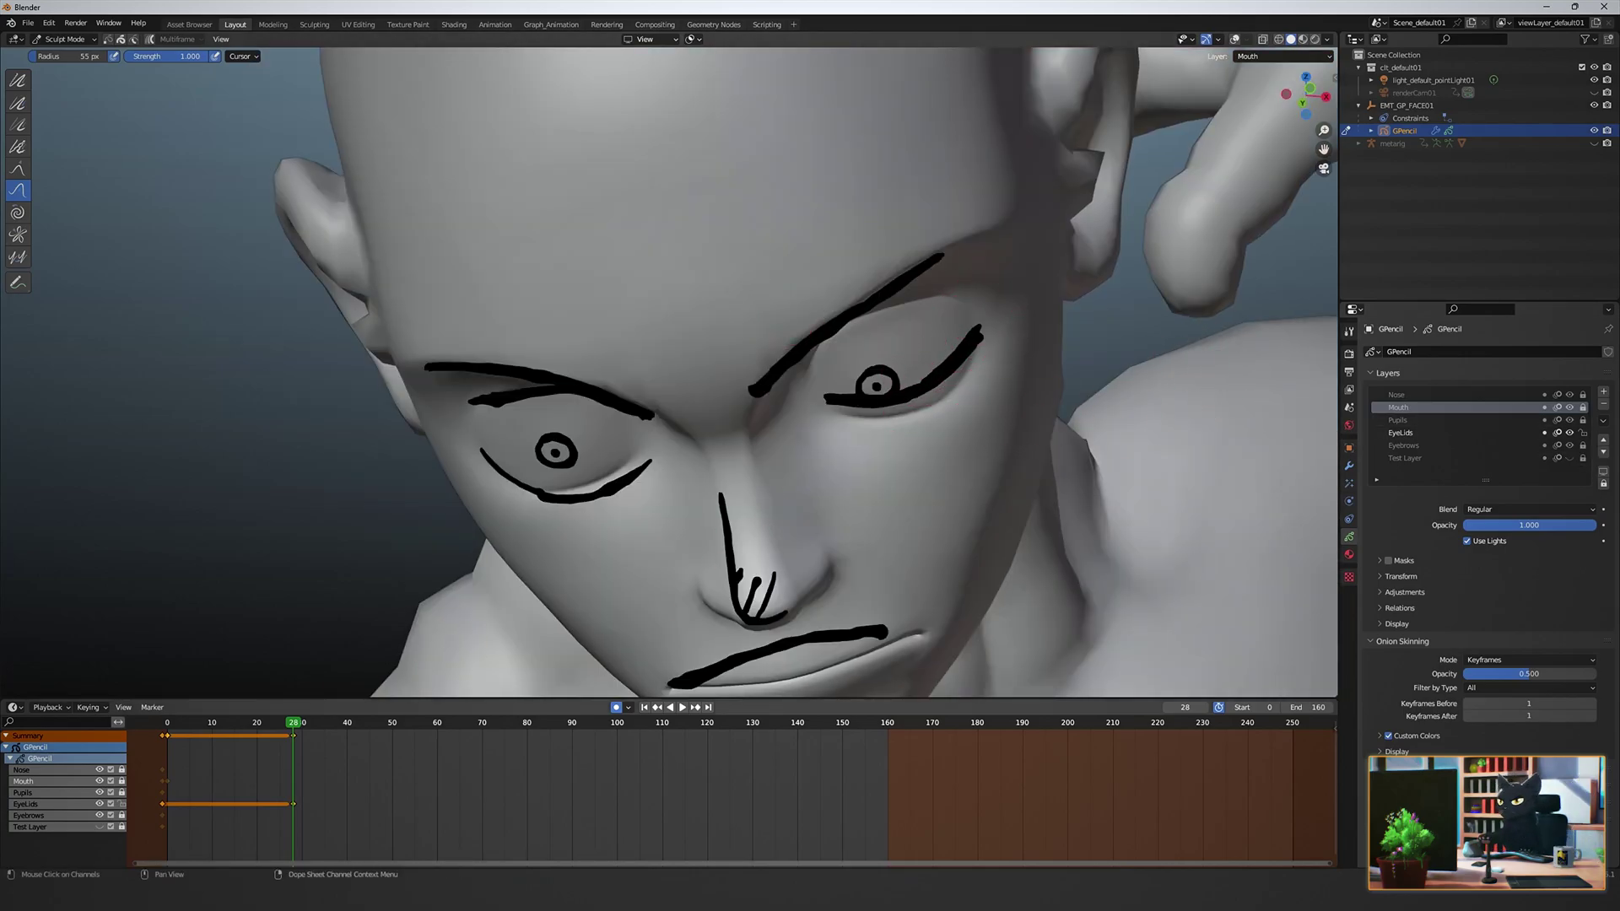
Copy the EyeLids layer's open-eye keyframe and paste it at frames 24 and 32 around the blink.
{"action": "left_click", "coordinate": [162, 770]}
{"action": "left_click", "coordinate": [162, 804]}
{"action": "key", "text": "space"}
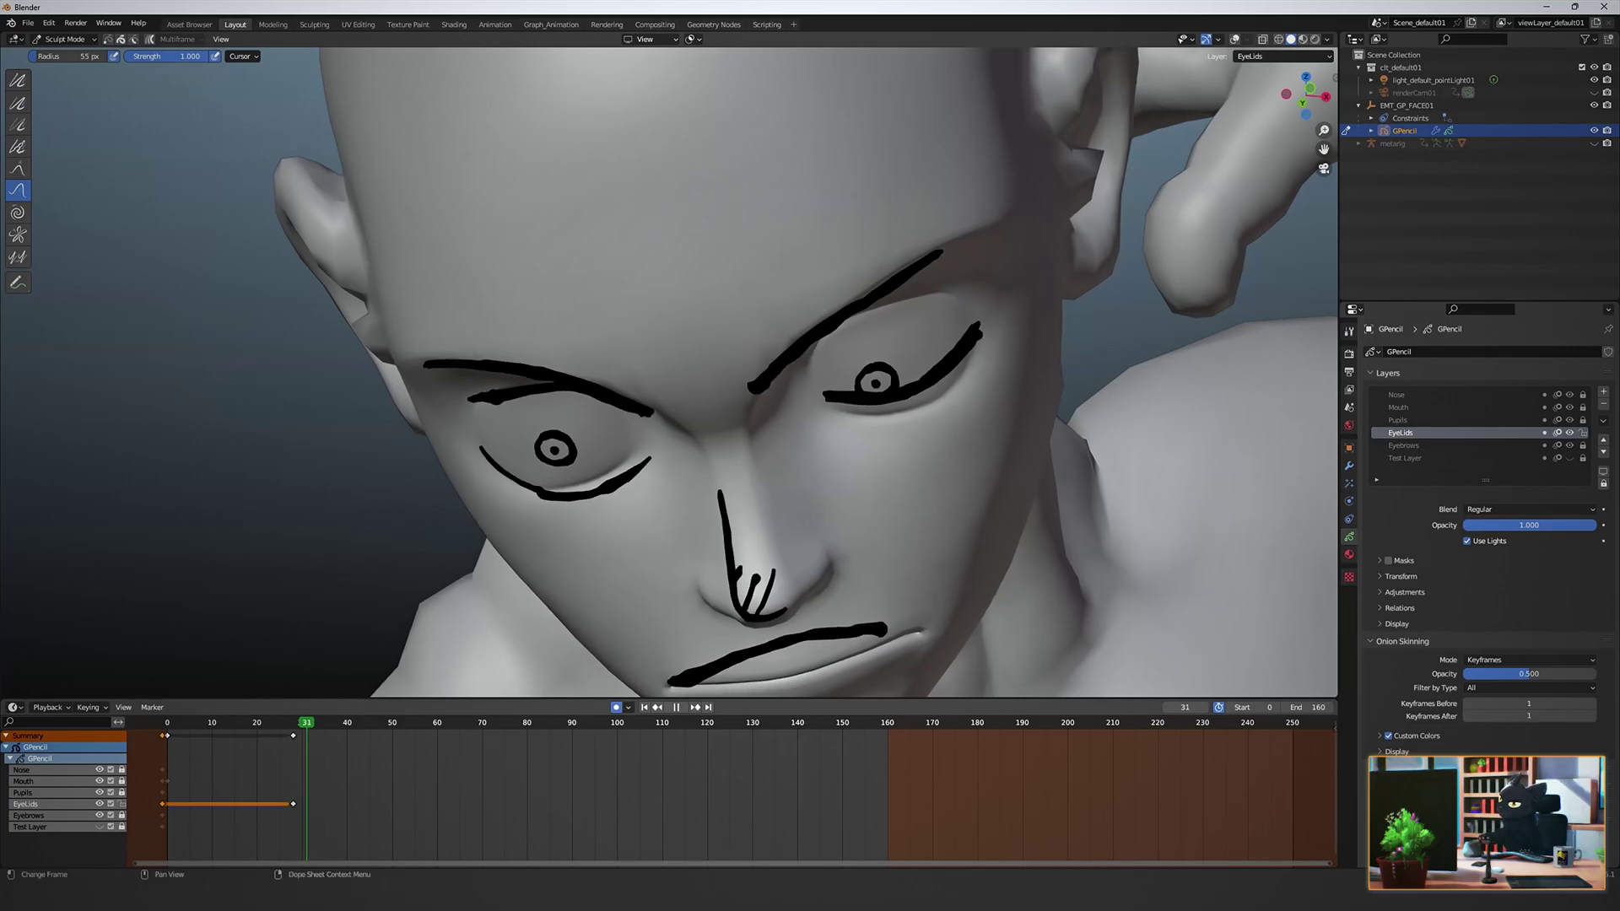
{"action": "mouse_move", "coordinate": [306, 722]}
{"action": "left_mouse_down"}
{"action": "mouse_move", "coordinate": [271, 722]}
{"action": "mouse_move", "coordinate": [302, 722]}
{"action": "left_mouse_up"}
{"action": "key", "text": "ctrl+v"}
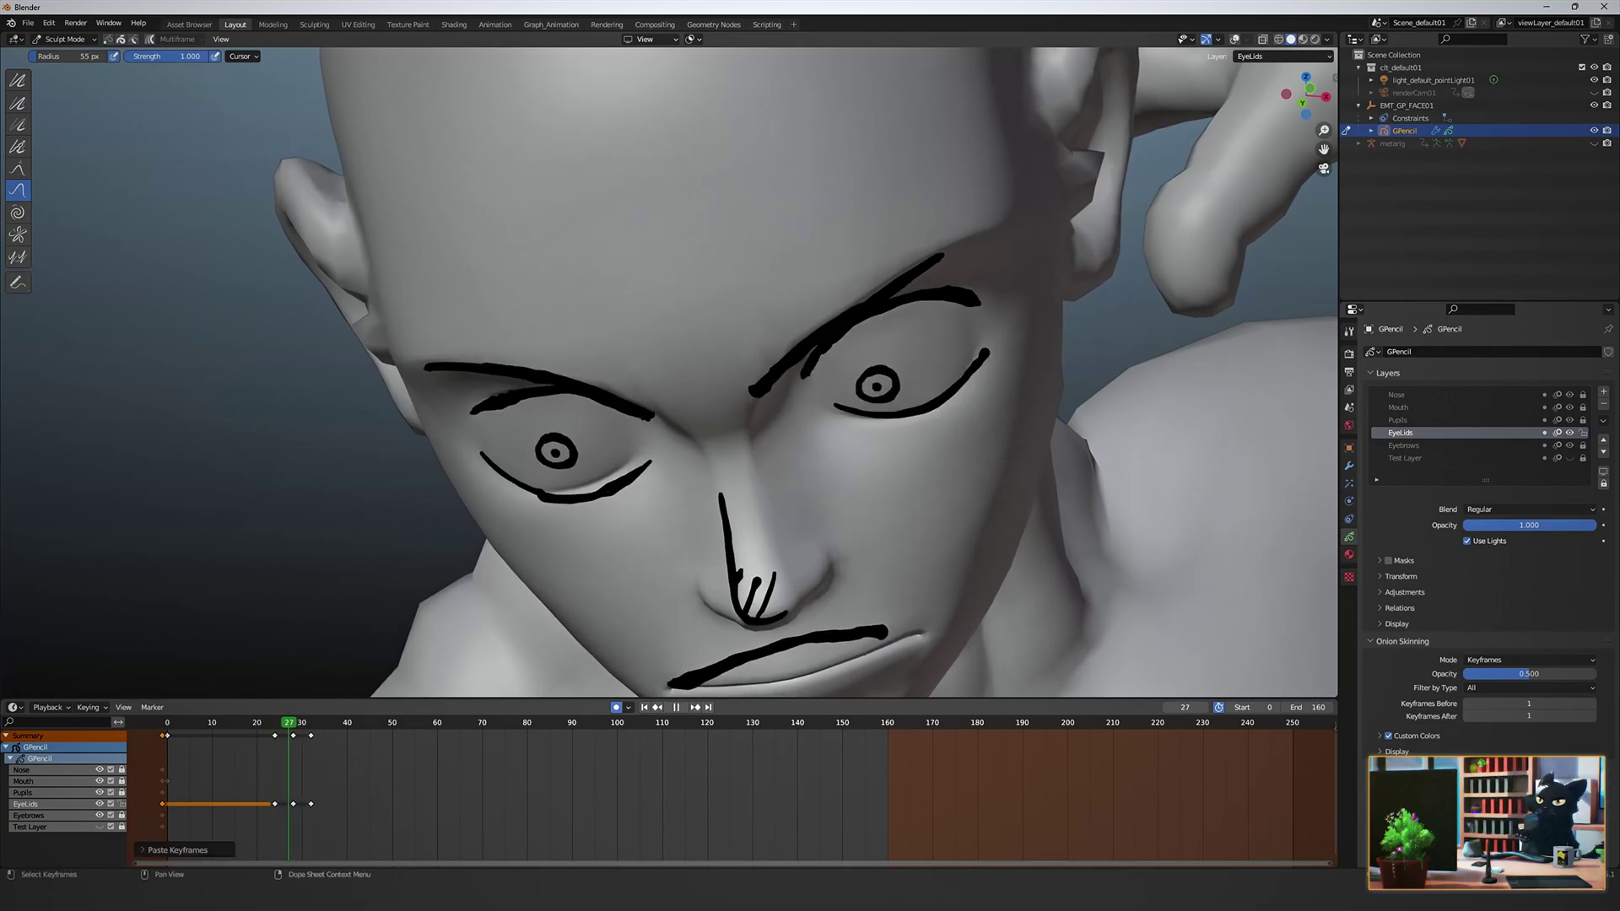
{"action": "key", "text": "space"}
Bring up the modifiers and push the character's left eyelid strokes closed at frame 28, reducing the brush radius to 54 px.
{"action": "left_click", "coordinate": [1349, 466]}
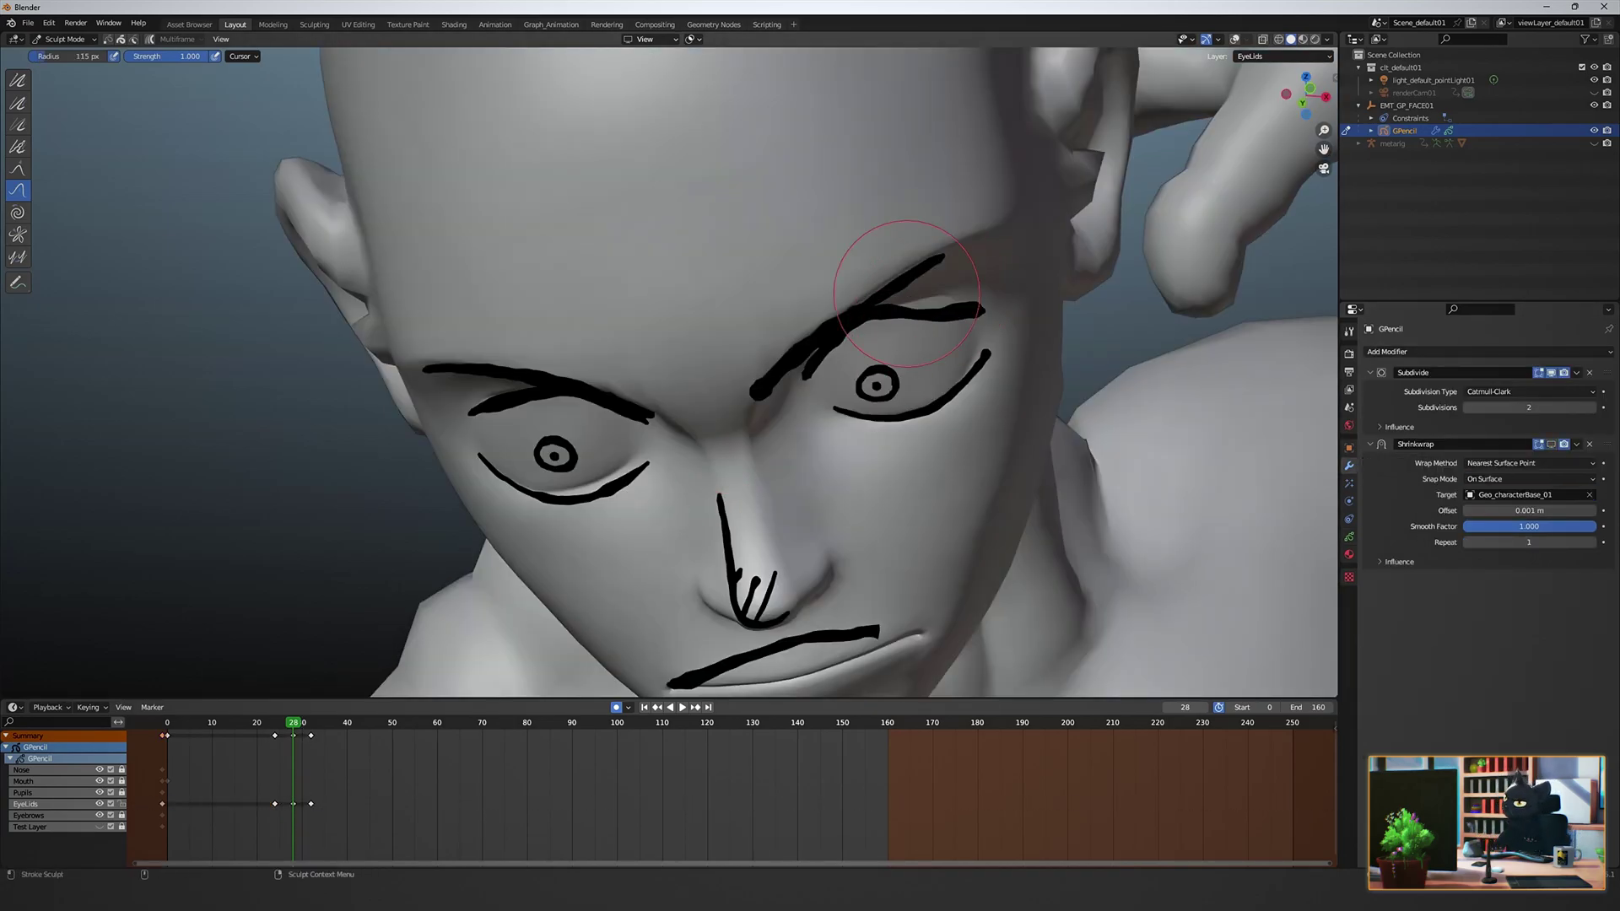
{"action": "left_click_drag", "start_coordinate": [907, 293], "coordinate": [861, 405]}
{"action": "key", "text": "f"}
{"action": "left_click", "coordinate": [886, 409]}
{"action": "left_click_drag", "start_coordinate": [977, 380], "coordinate": [980, 369]}
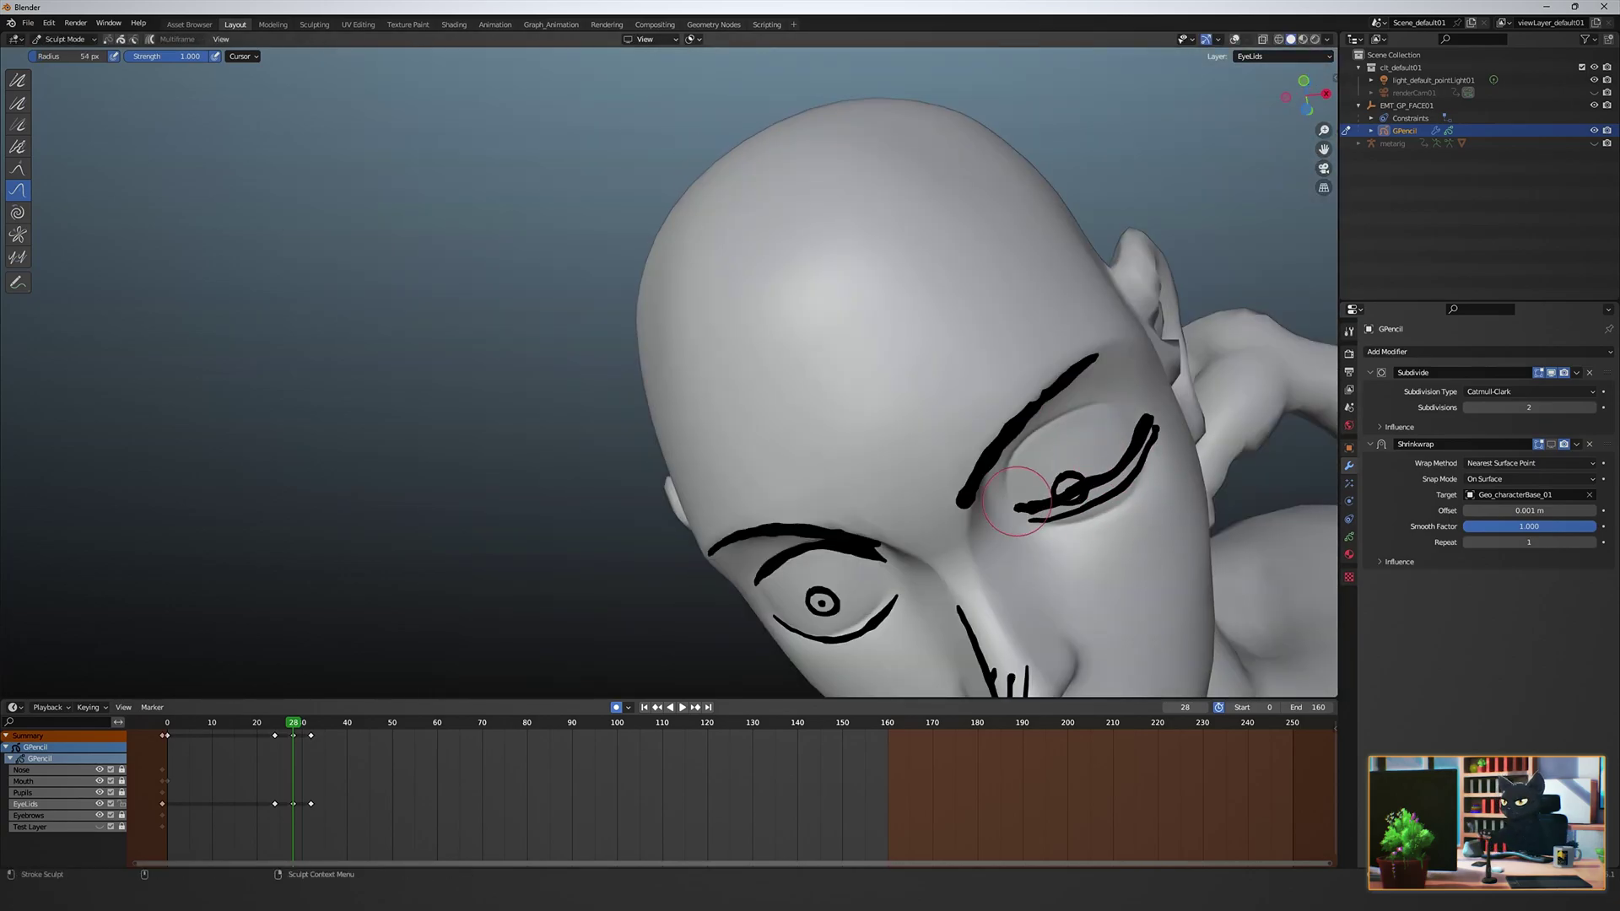
{"action": "left_click_drag", "start_coordinate": [1135, 447], "coordinate": [1134, 473]}
{"action": "left_click_drag", "start_coordinate": [1036, 487], "coordinate": [1041, 524]}
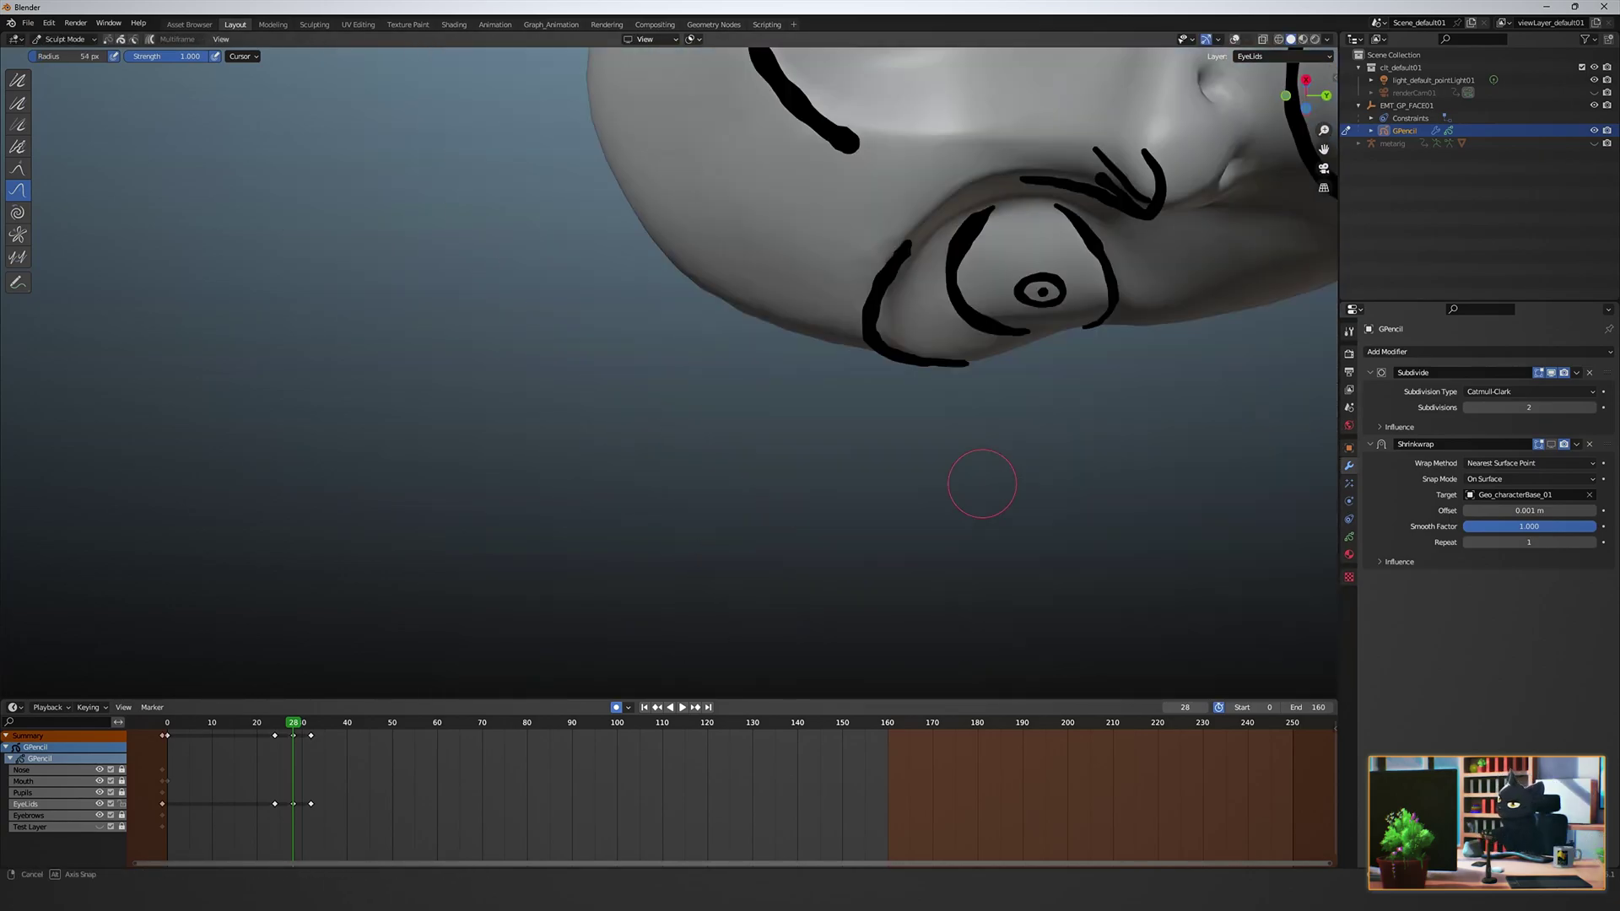
{"action": "middle_click_drag", "start_coordinate": [982, 483], "coordinate": [836, 237]}
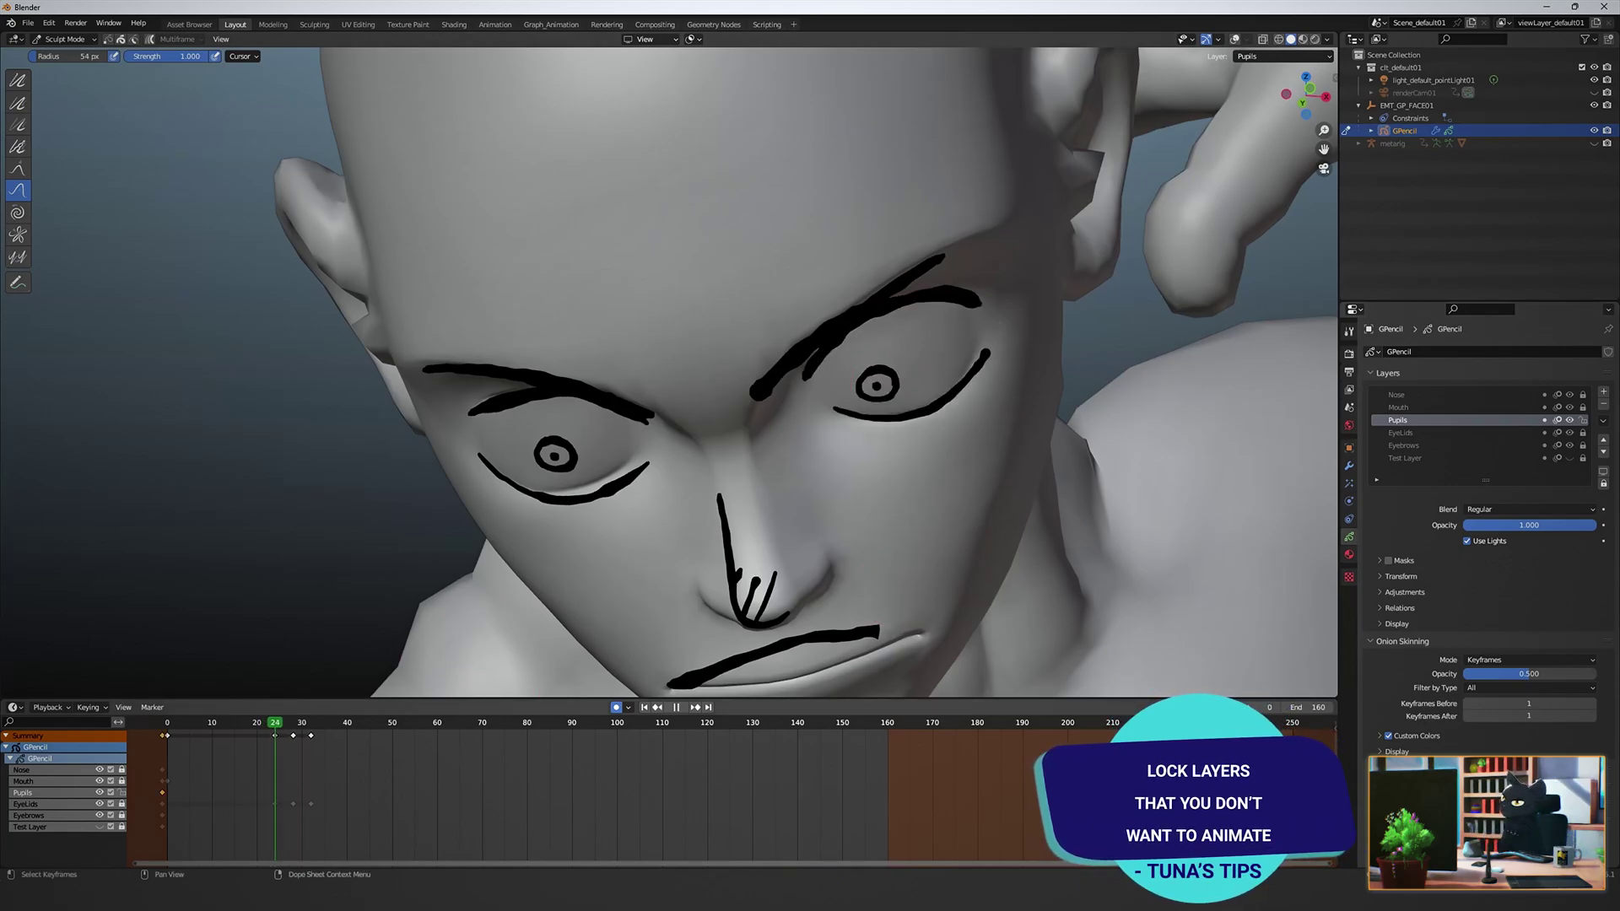
Paste the open-eye keyframe on the Pupils layer at frames 24 and 32.
{"action": "key", "text": "ctrl+v"}
{"action": "key", "text": "space"}
{"action": "key", "text": "Escape"}
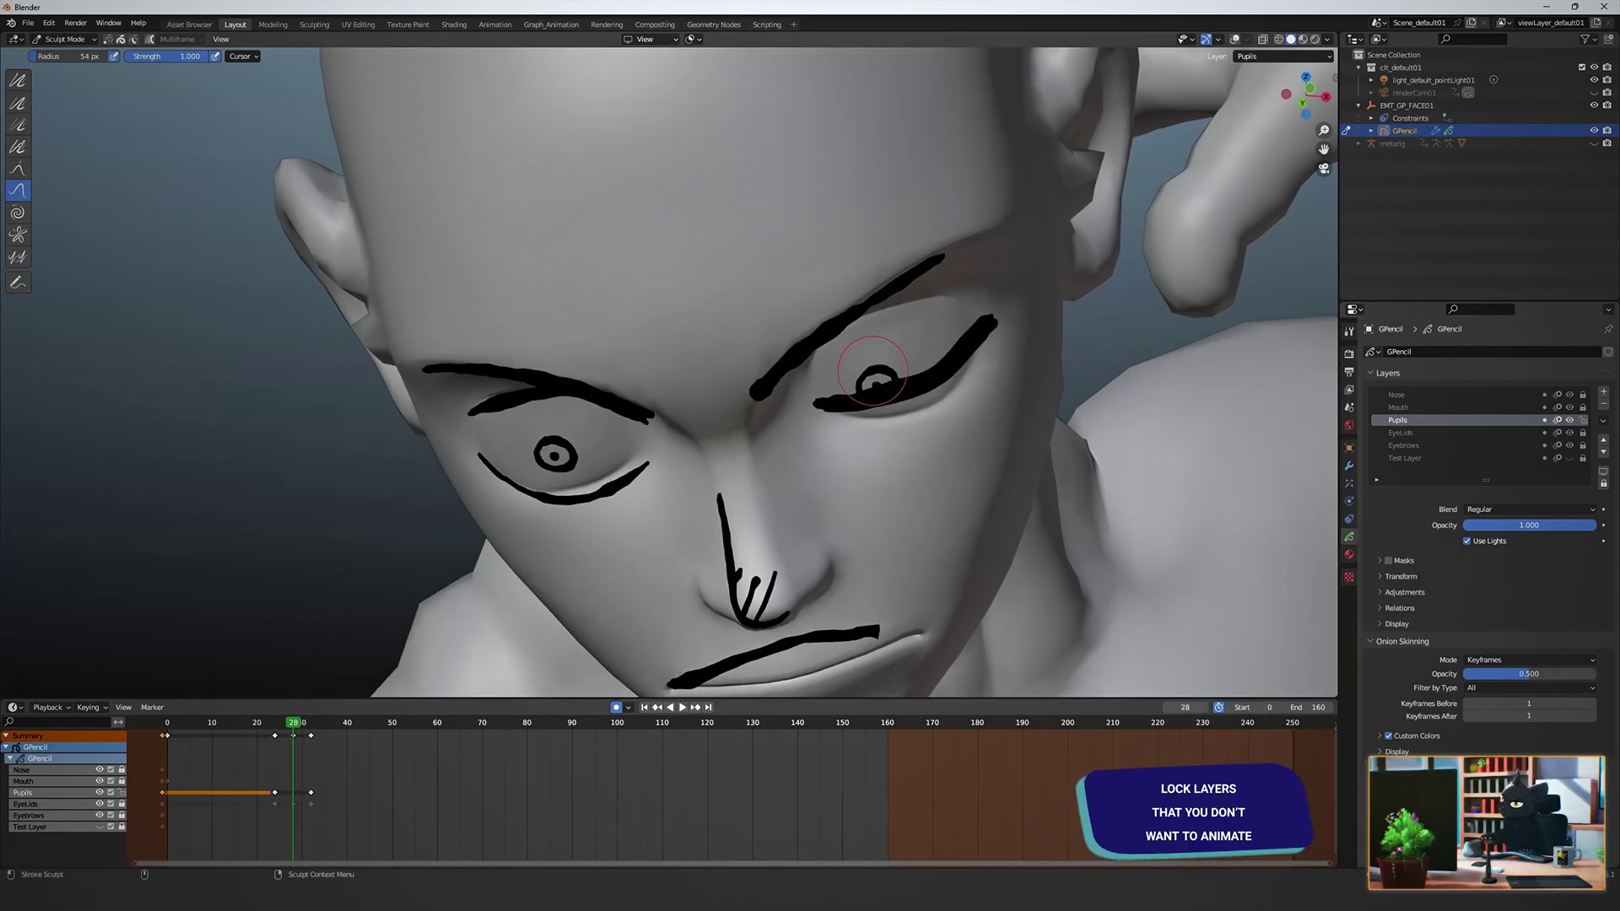
Try deleting the character's left pupil strokes in Edit Mode at frame 28 and scrub through the blink to check it.
{"action": "key", "text": "ctrl+Tab"}
{"action": "left_click", "coordinate": [896, 253]}
{"action": "key", "text": "ctrl+Tab"}
{"action": "left_click", "coordinate": [985, 343]}
{"action": "key", "text": "shift+alt+z"}
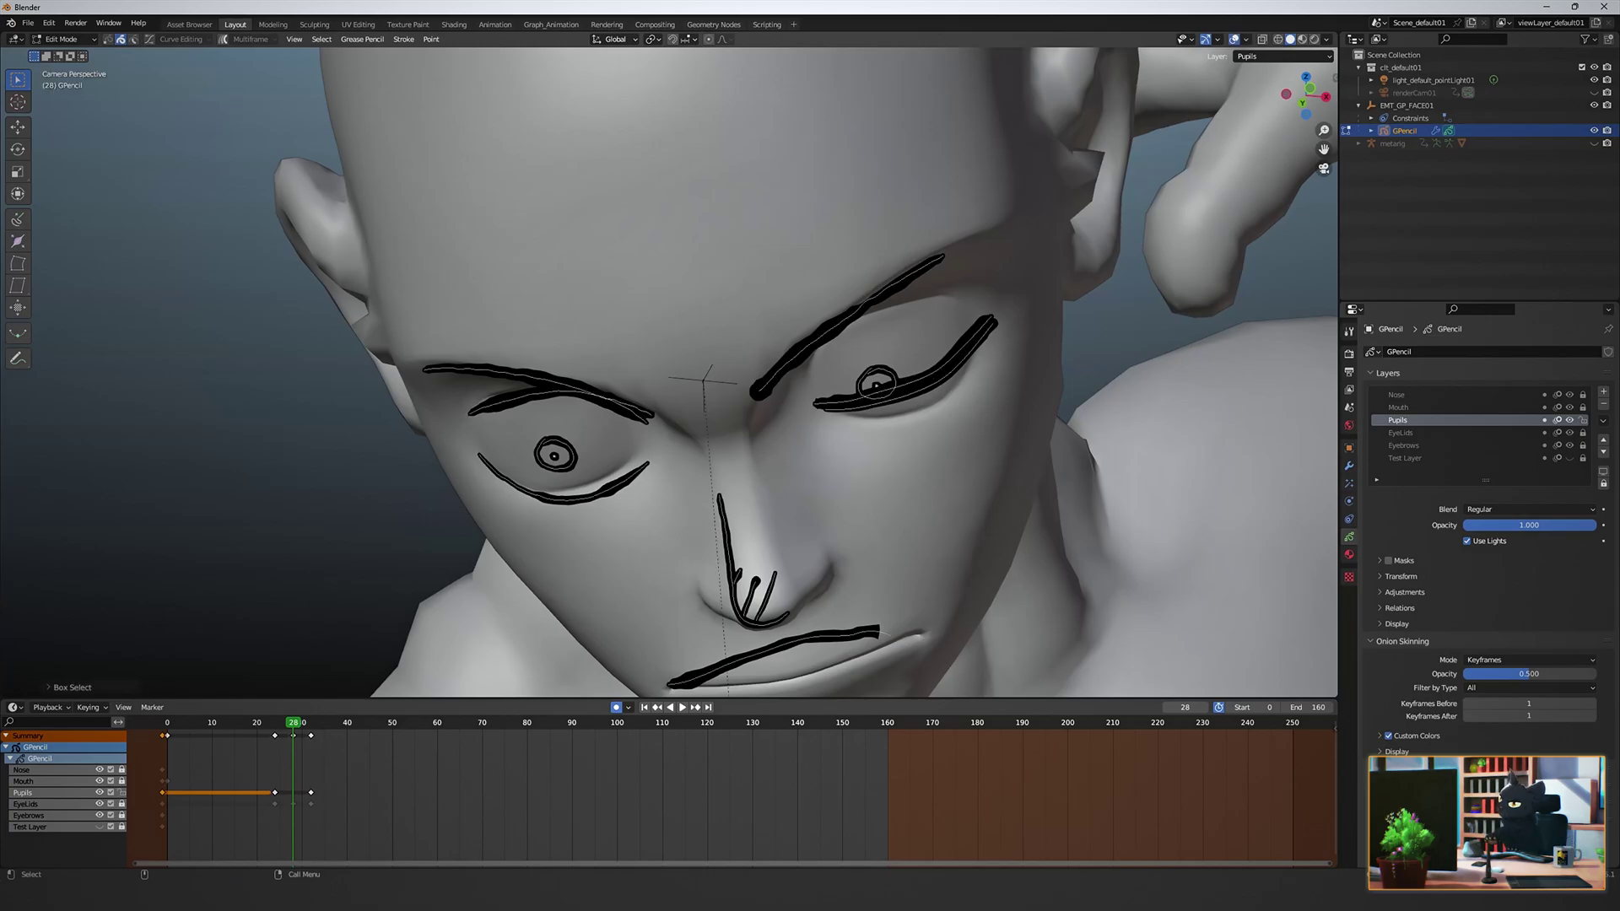
{"action": "key", "text": "x"}
{"action": "left_click", "coordinate": [832, 397]}
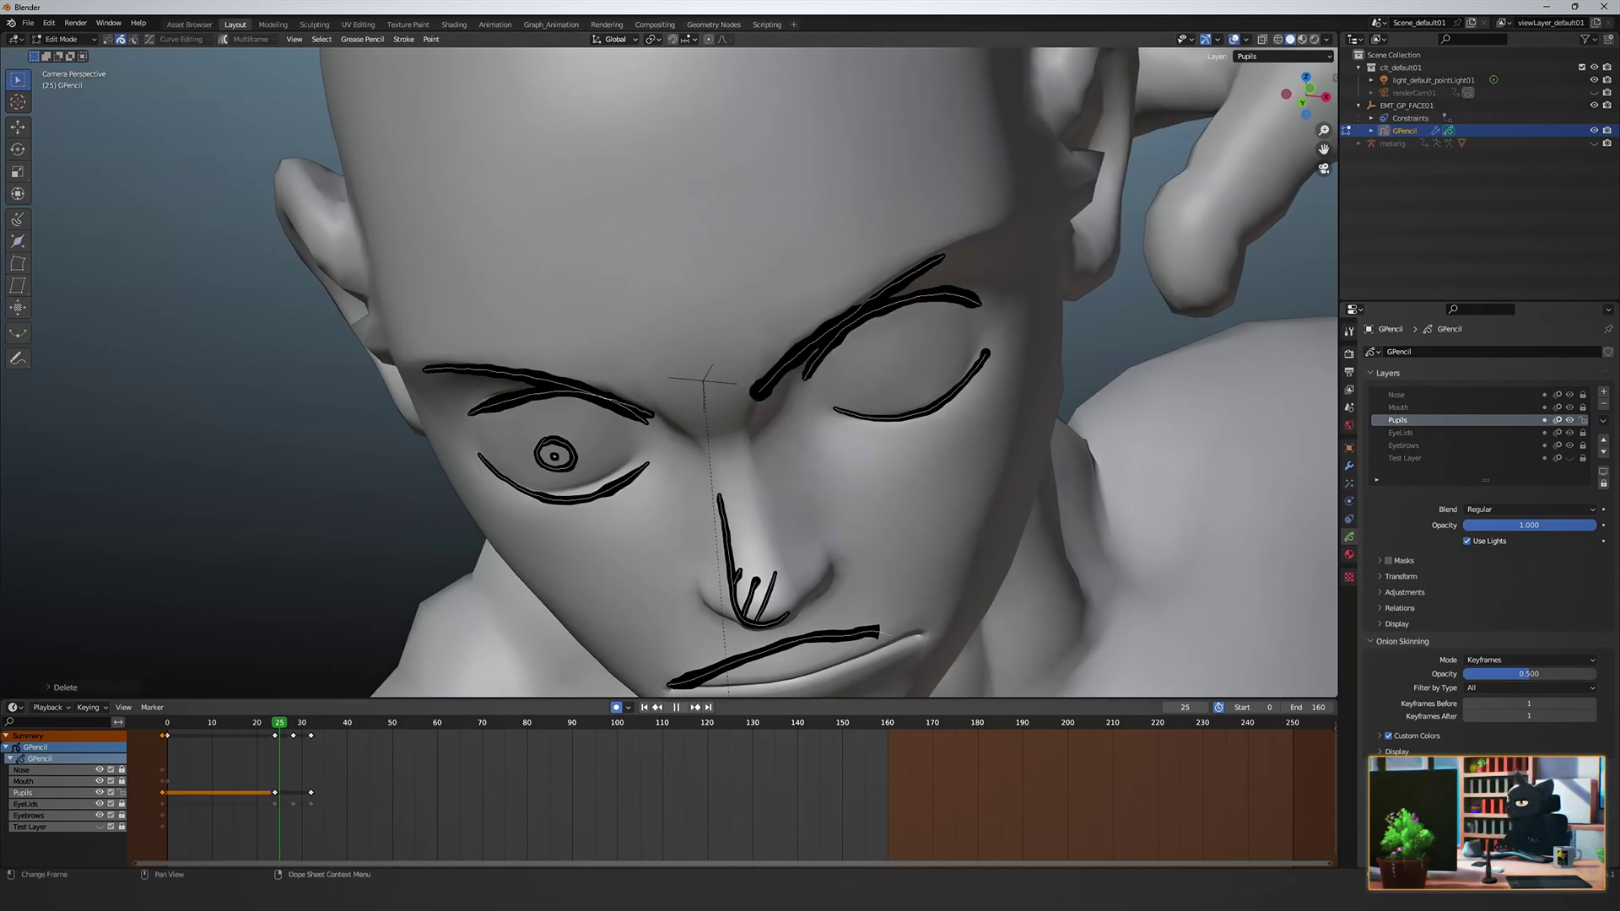
{"action": "key", "text": "space"}
{"action": "left_click_drag", "start_coordinate": [302, 722], "coordinate": [293, 723]}
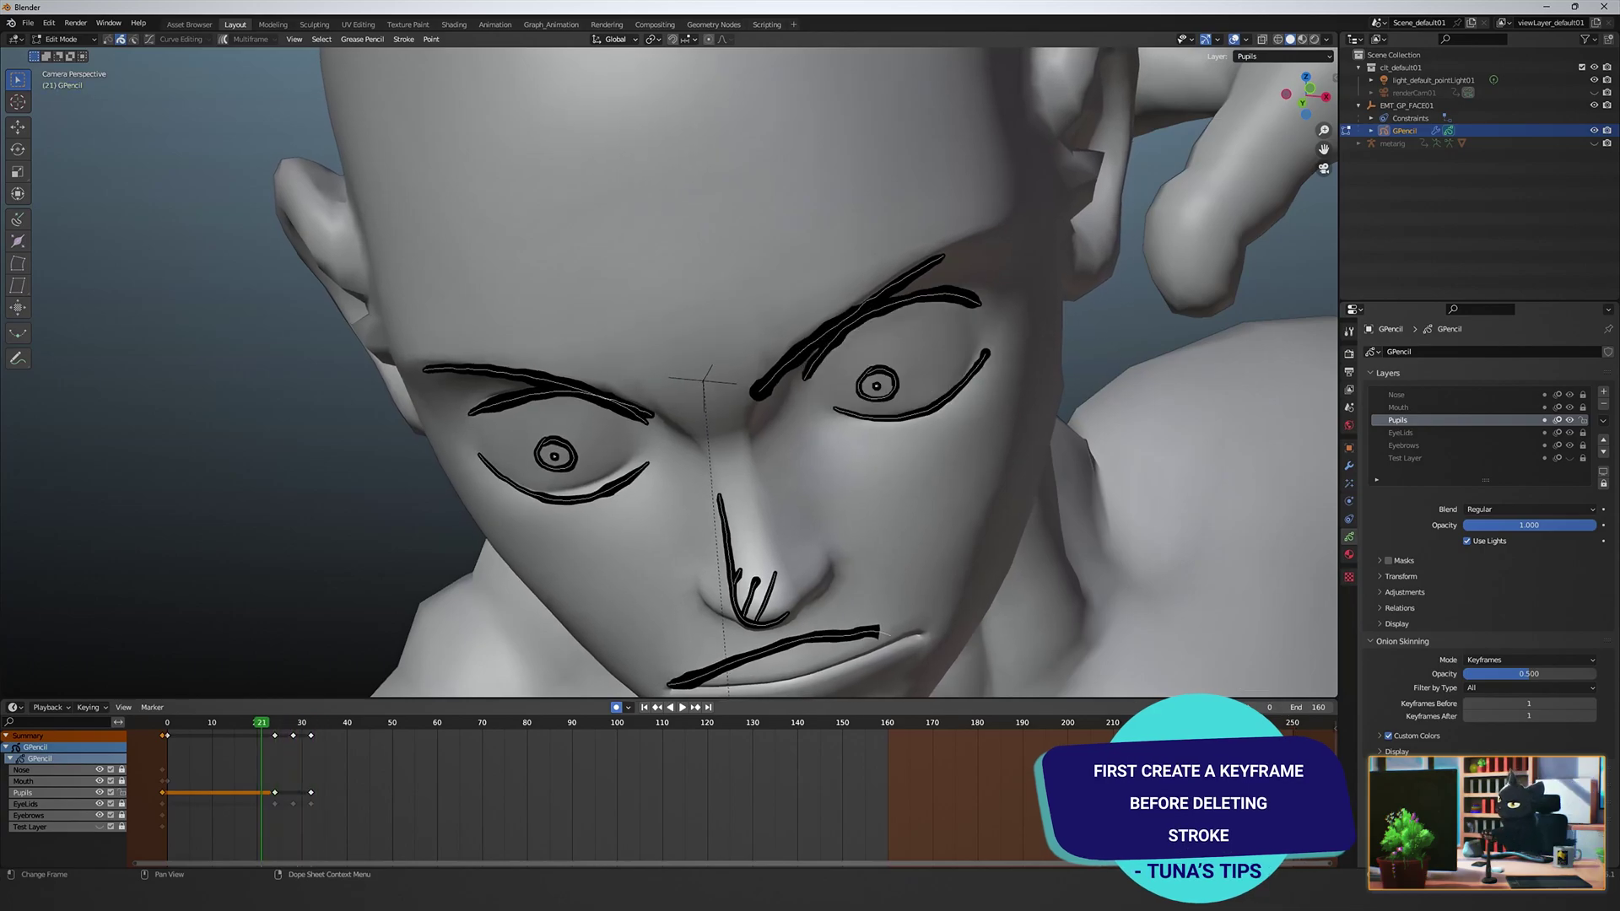
Undo the left pupil deletion and return to Sculpt Mode.
{"action": "key", "text": "ctrl+z"}
{"action": "key", "text": "ctrl+z"}
{"action": "key", "text": "ctrl+z"}
{"action": "key", "text": "ctrl+z"}
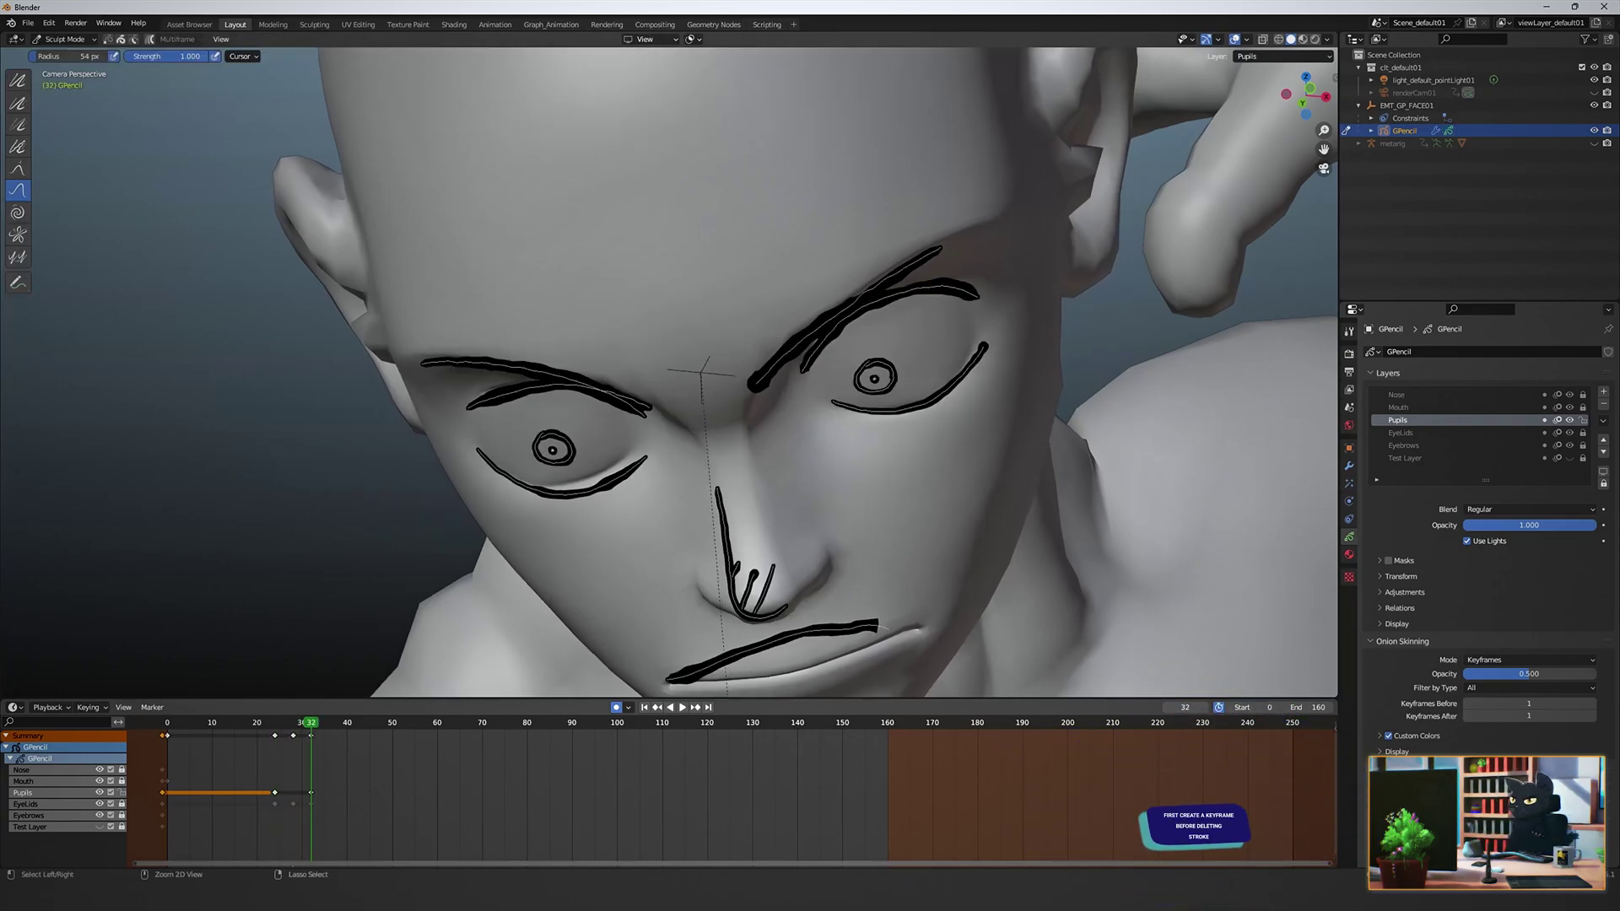
Key the Pupils layer at frame 28 and delete the character's left pupil strokes there in Edit Mode.
{"action": "key", "text": "Down"}
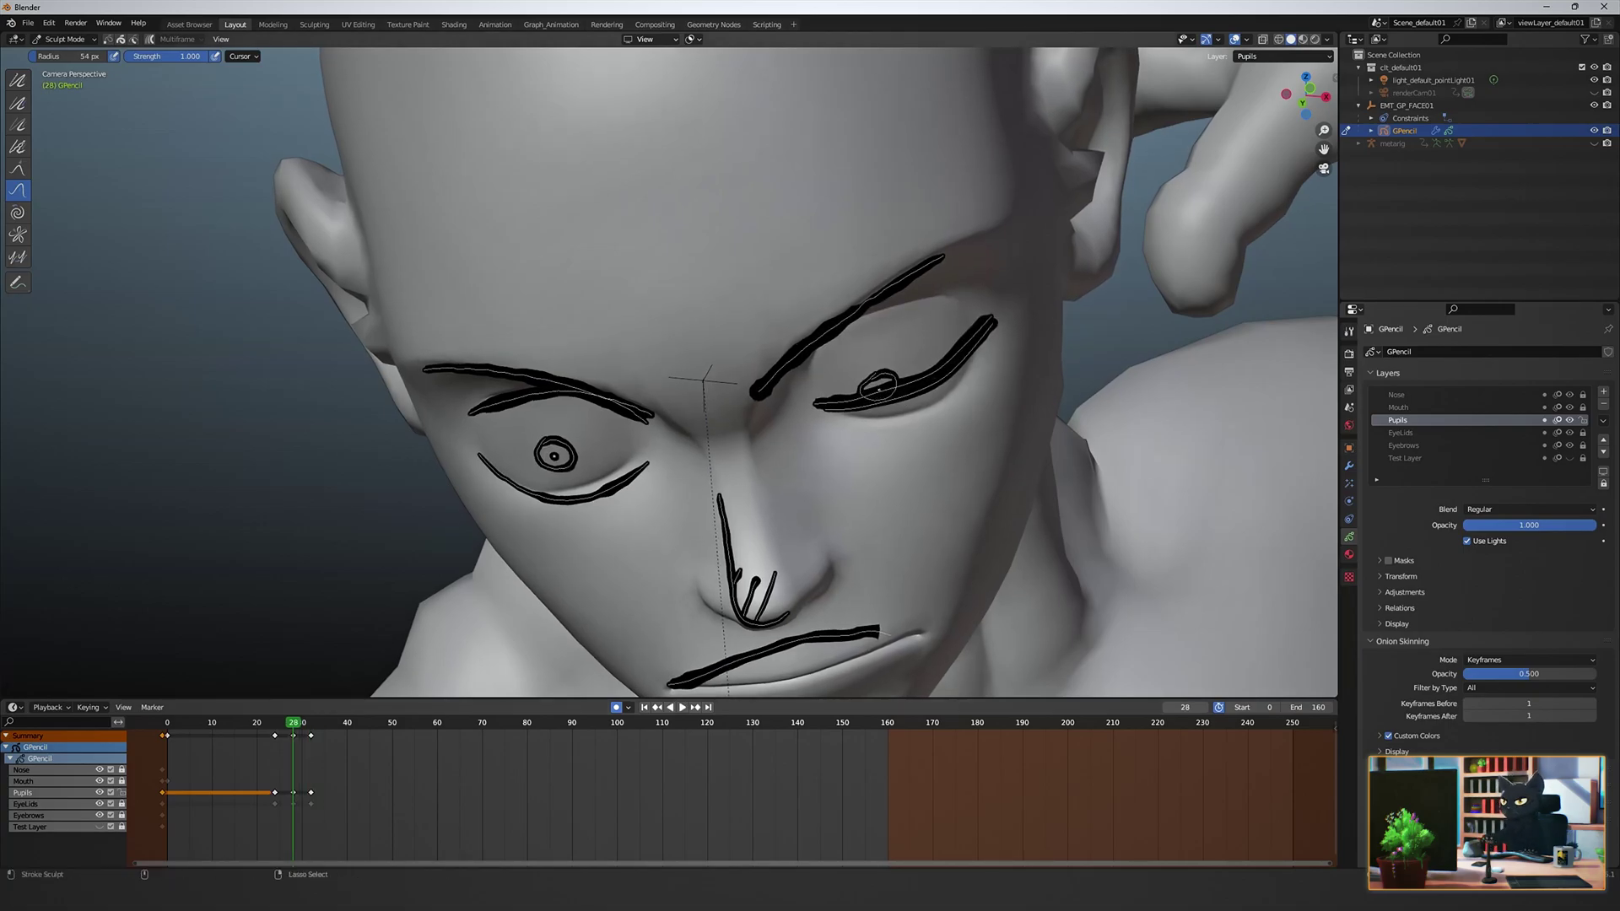
{"action": "key", "text": "Tab"}
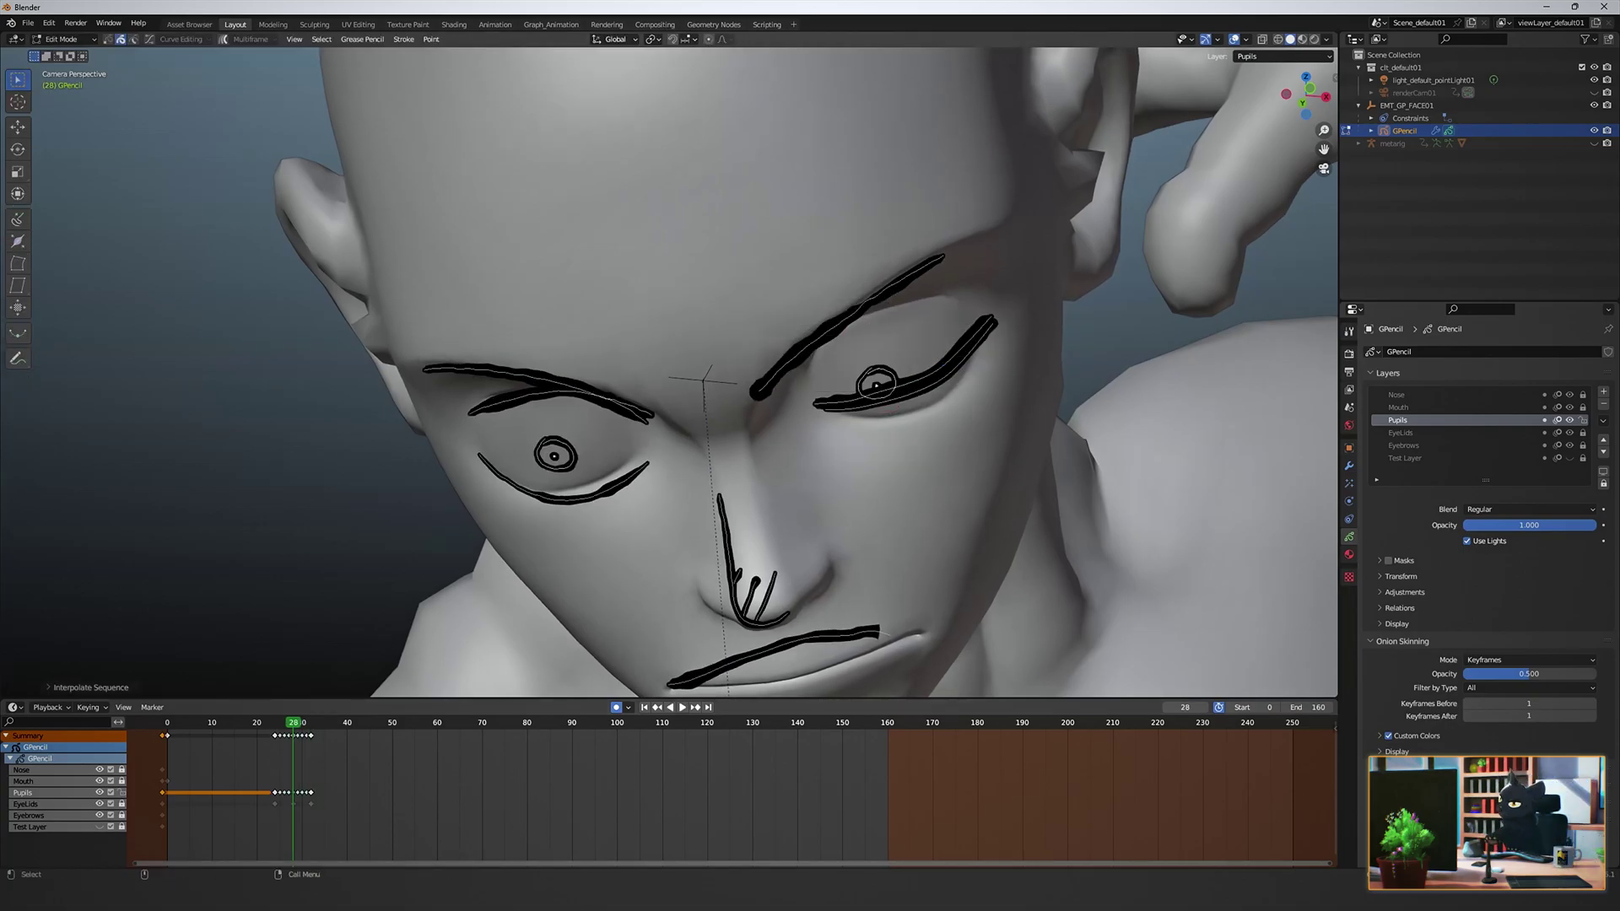
{"action": "key", "text": "g"}
{"action": "left_click", "coordinate": [882, 380]}
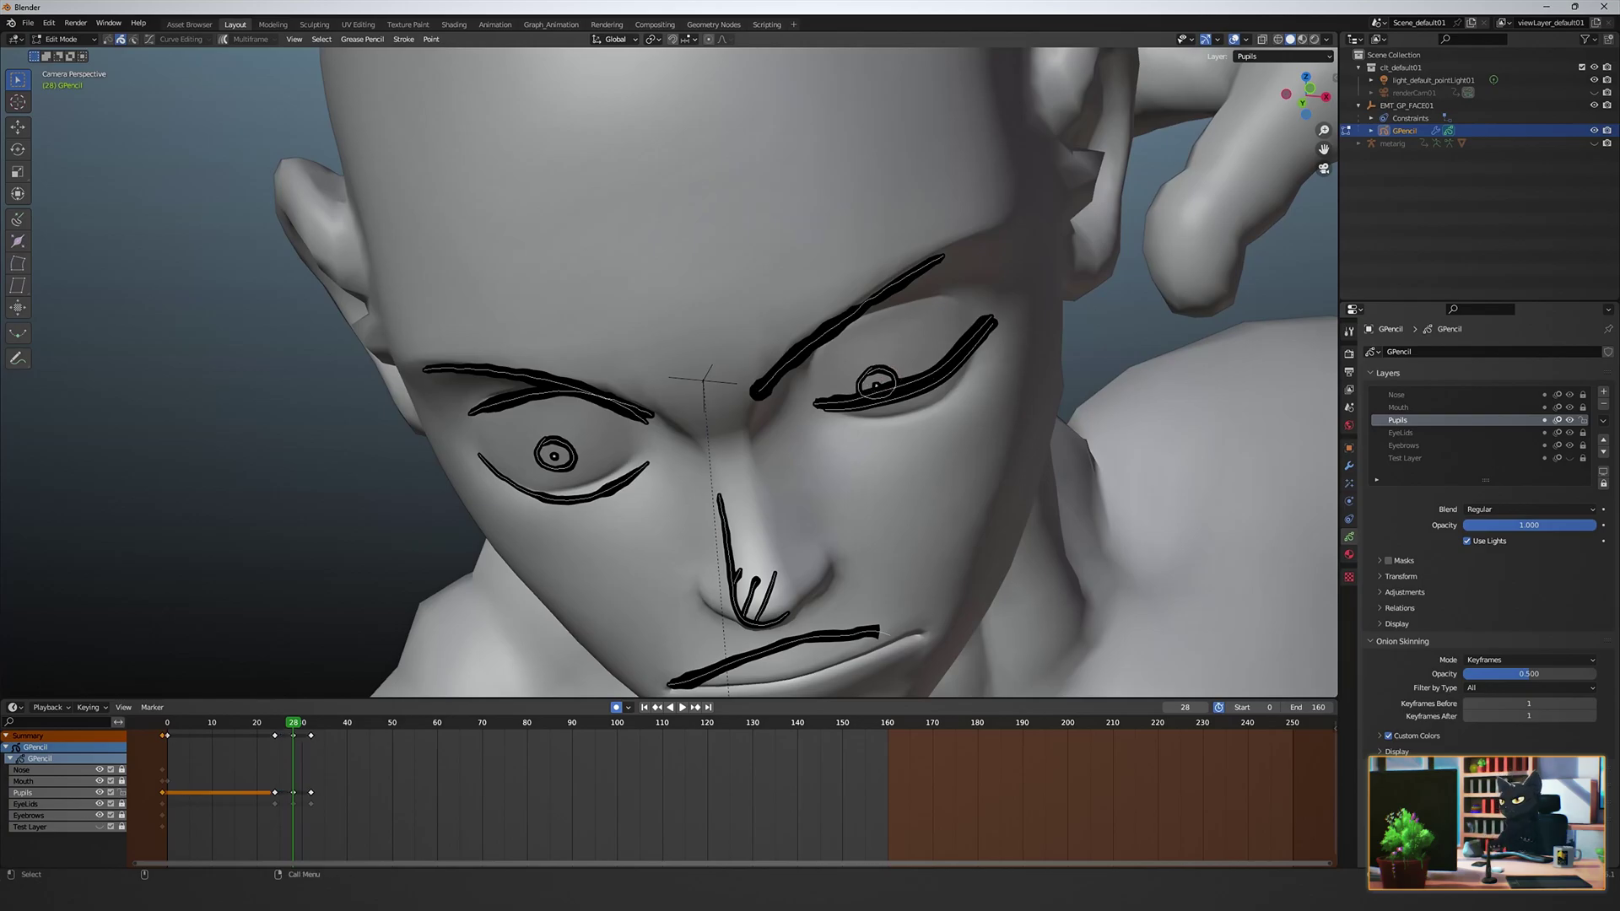
{"action": "key", "text": "shift+space"}
{"action": "key", "text": "t"}
{"action": "left_click", "coordinate": [886, 394]}
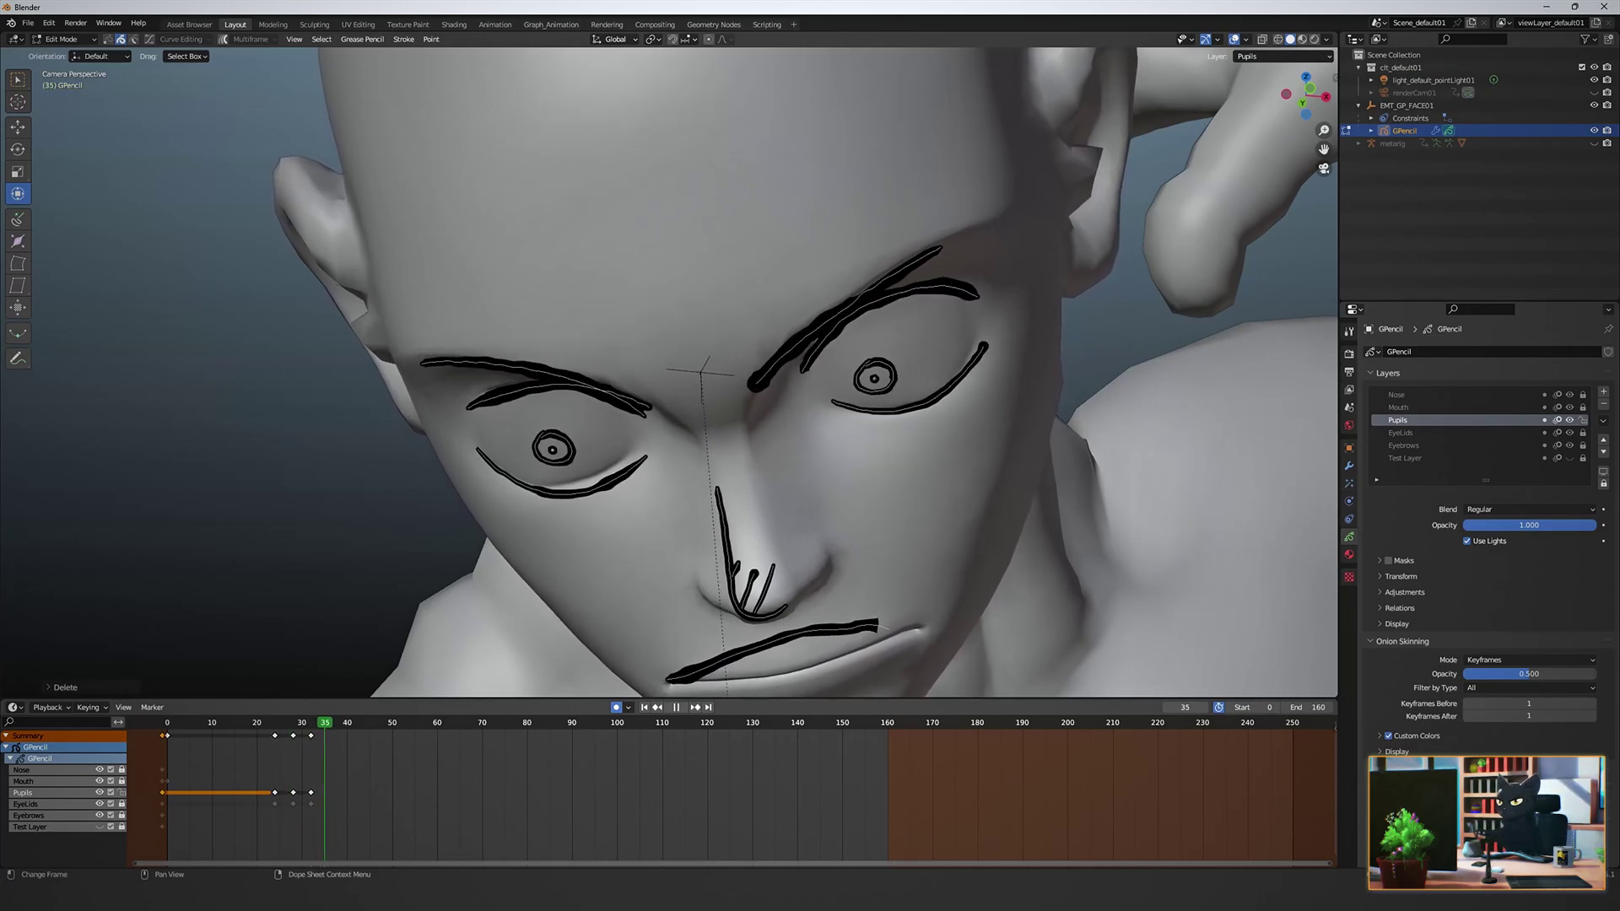
Correct the character's right closed eyelid on the EyeLids layer at frame 28 in Edit Mode and reproject its strokes onto the surface.
{"action": "key", "text": "Escape"}
{"action": "key", "text": "ctrl+Tab"}
{"action": "left_click", "coordinate": [631, 515]}
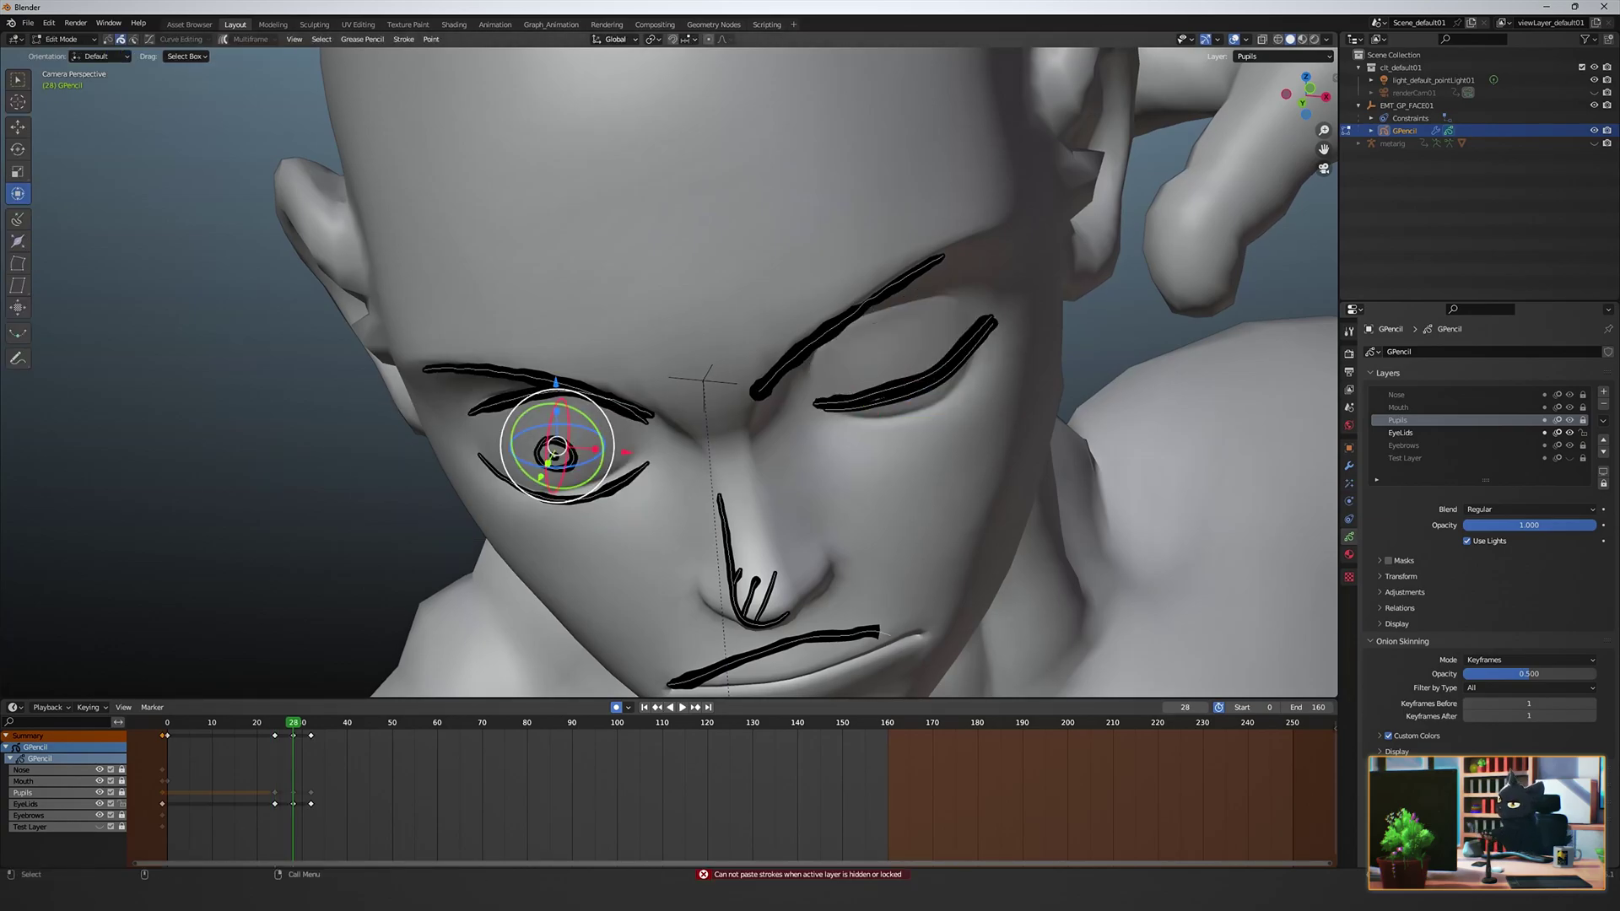
{"action": "right_click", "coordinate": [582, 535]}
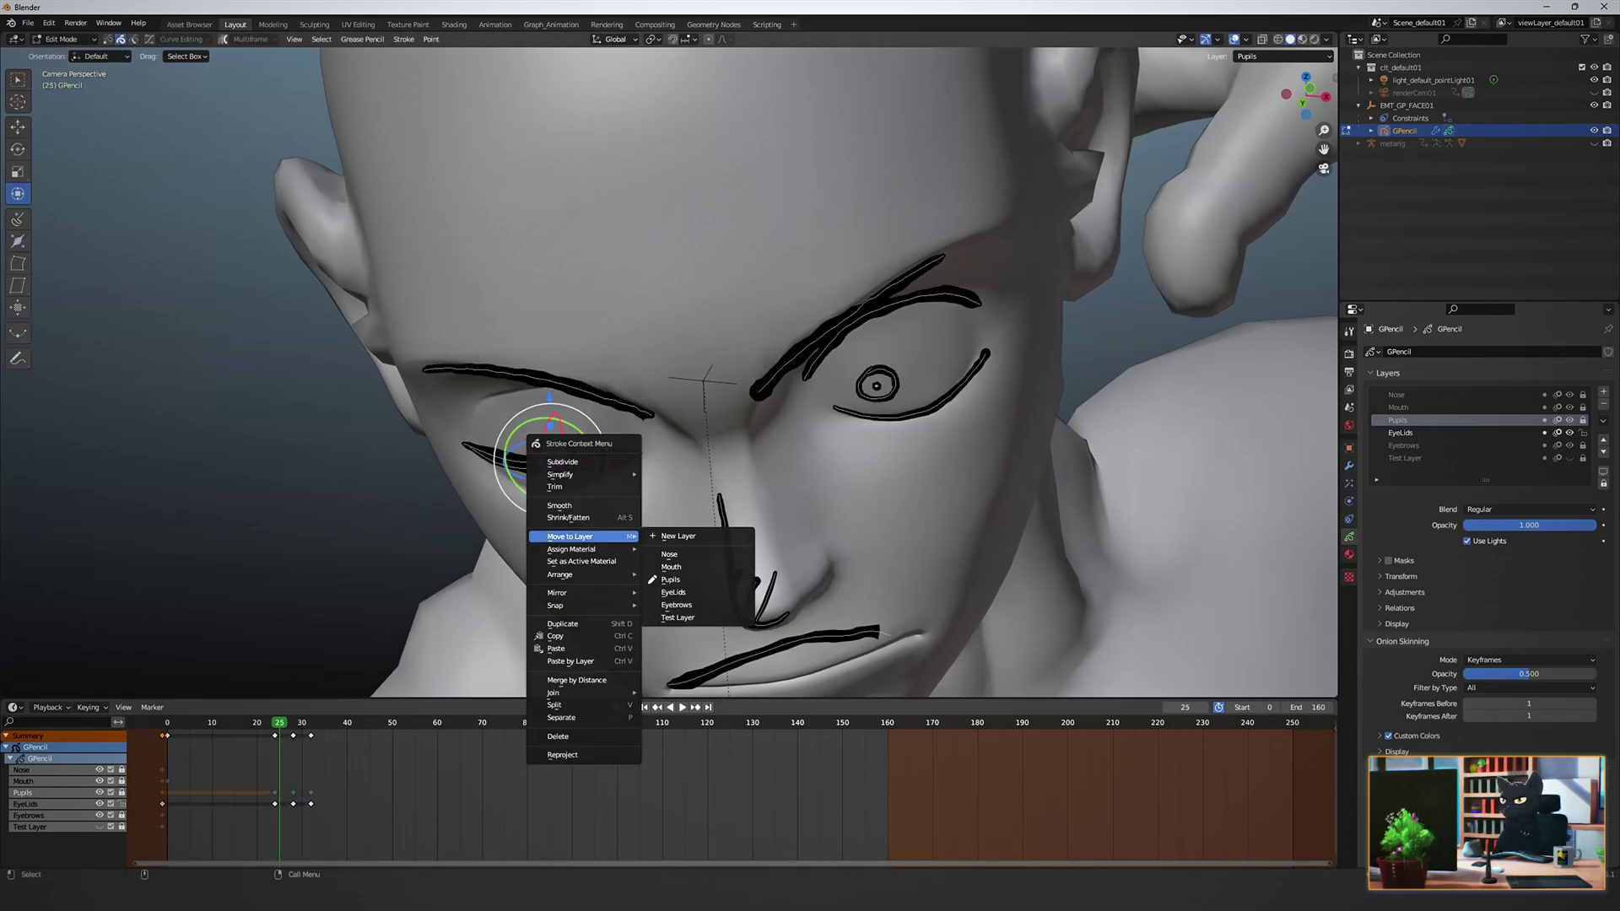
{"action": "key", "text": "ctrl+Tab"}
{"action": "left_click_drag", "start_coordinate": [562, 485], "coordinate": [558, 472]}
{"action": "key", "text": "ctrl+Tab"}
{"action": "key", "text": "ctrl+Tab"}
{"action": "key", "text": "y"}
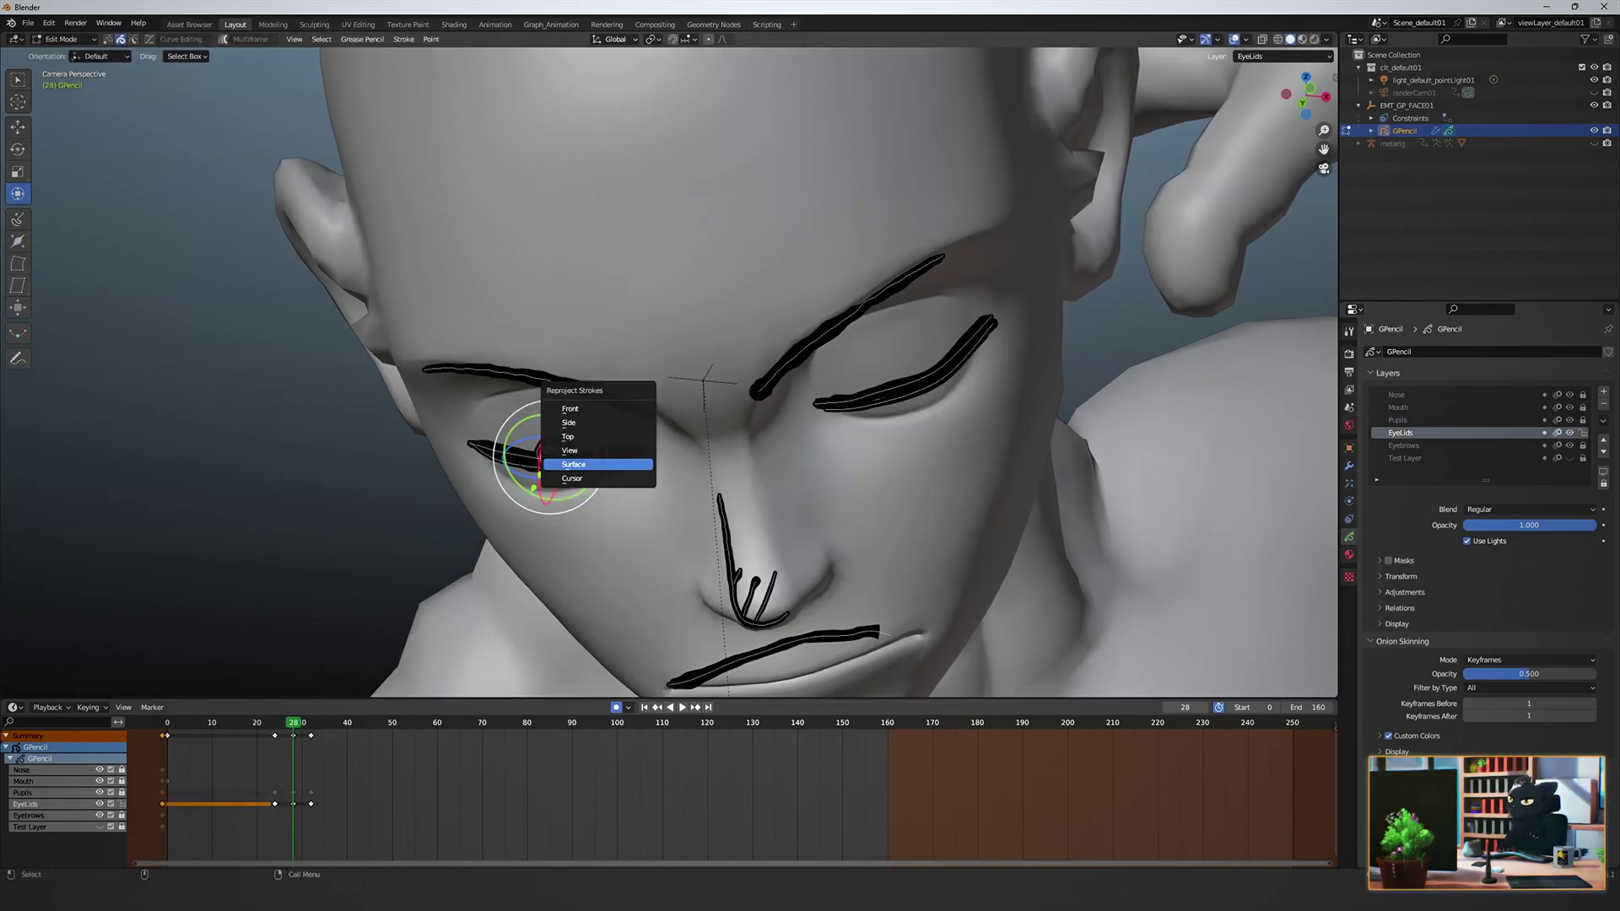
{"action": "left_click", "coordinate": [594, 463]}
{"action": "left_click_drag", "start_coordinate": [292, 723], "coordinate": [275, 723]}
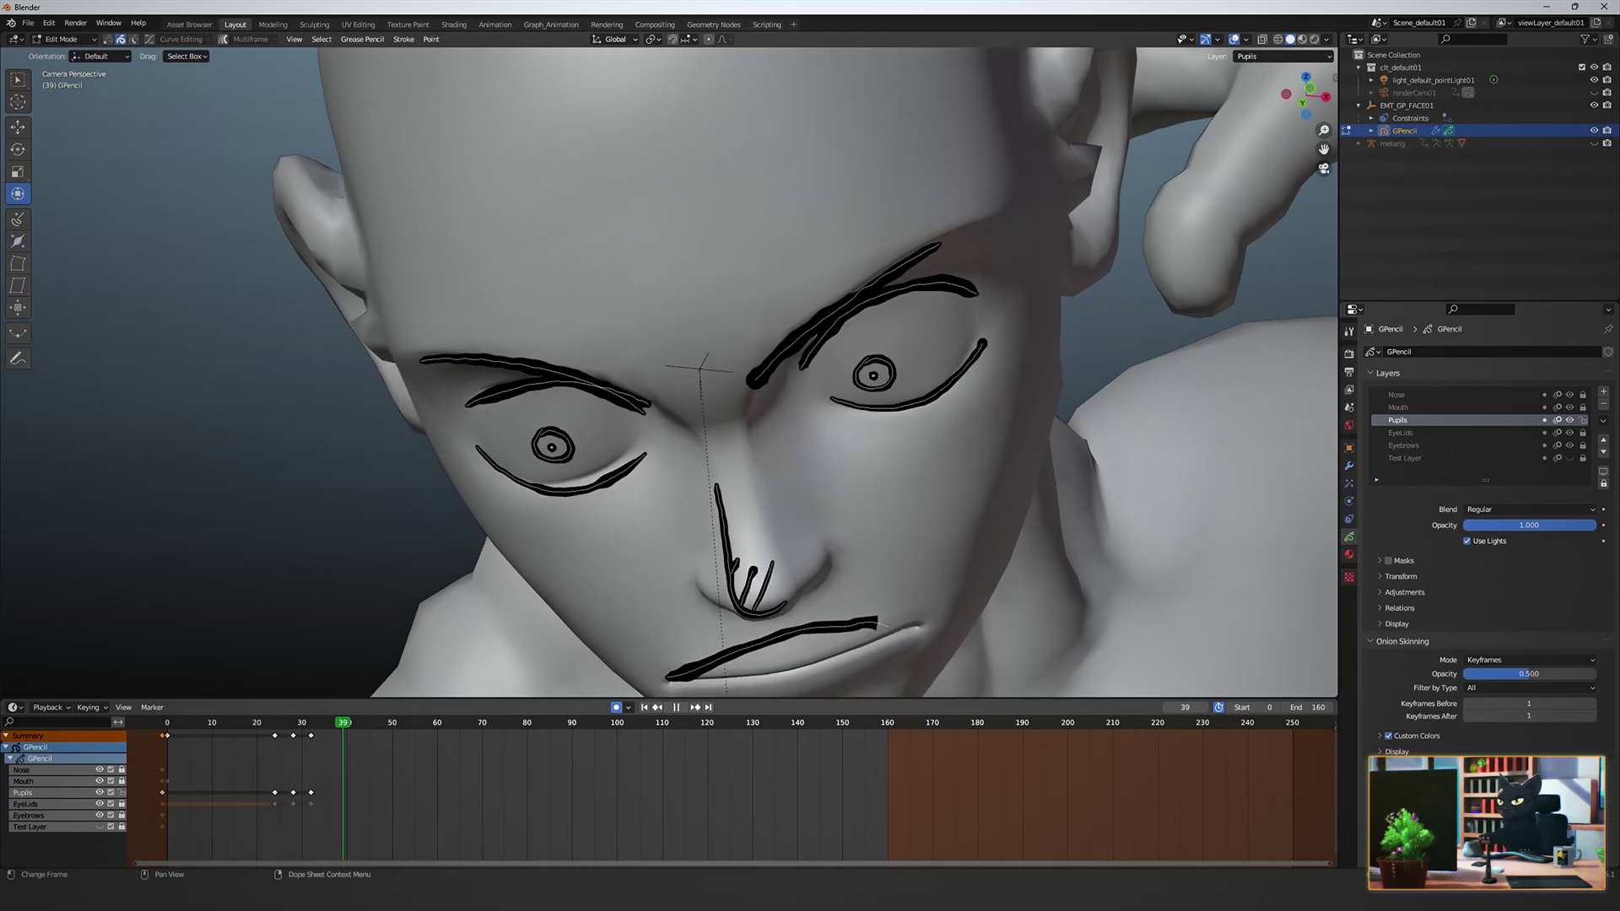
Switch the viewport to rendered shading, hide the overlays and play the blink with the whole upper body in view.
{"action": "key", "text": "space"}
{"action": "key", "text": "z"}
{"action": "left_click", "coordinate": [944, 103]}
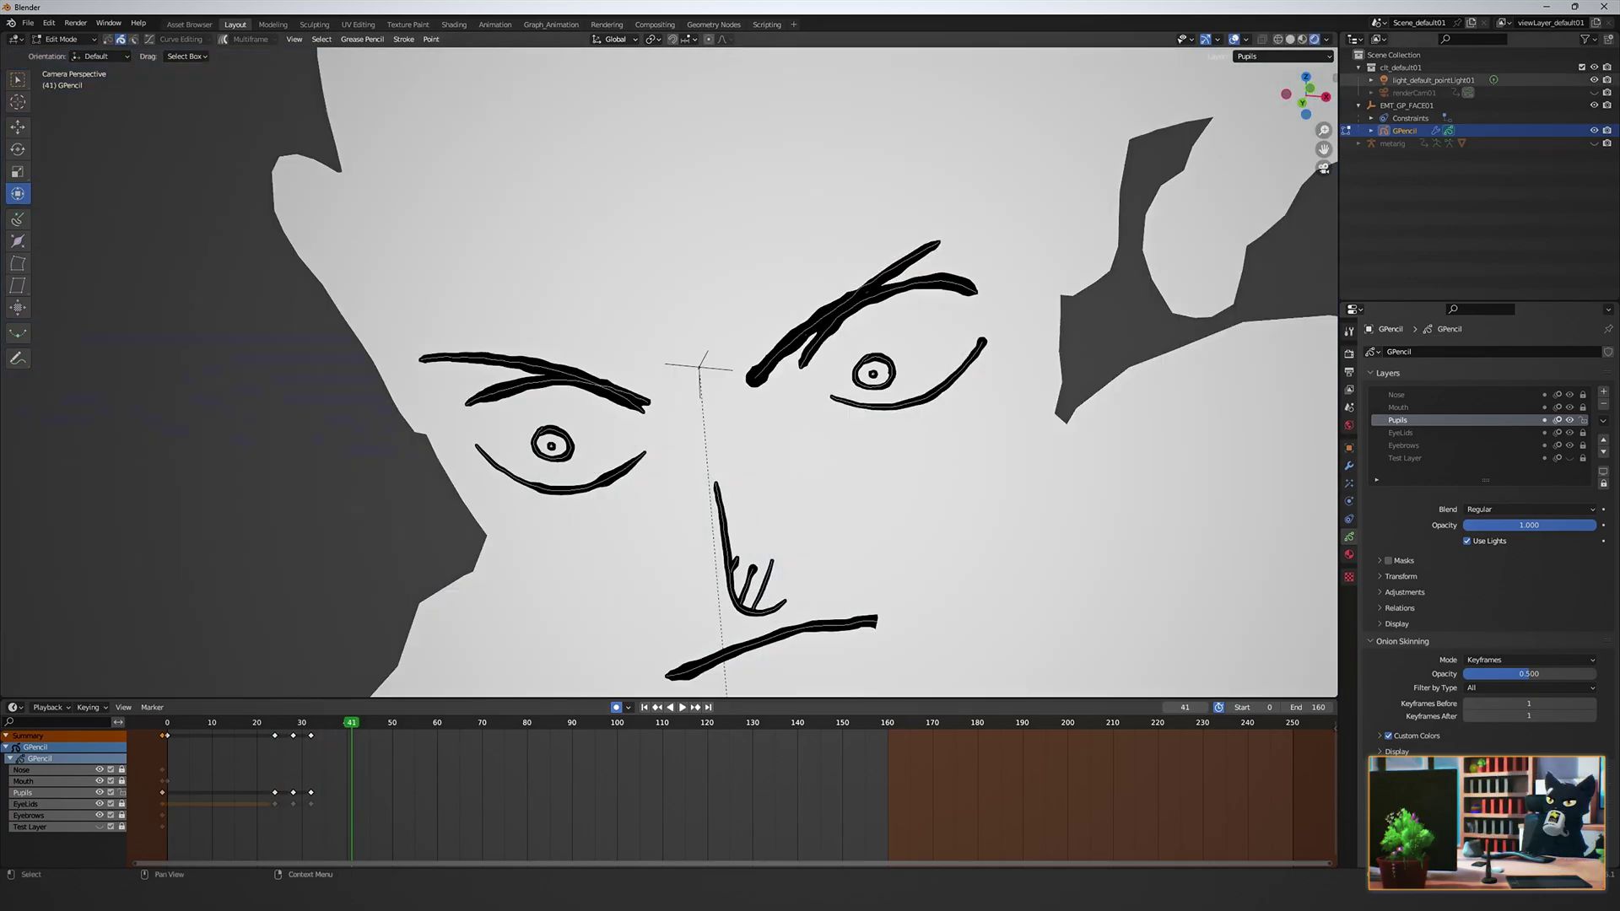
{"action": "scroll", "coordinate": [669, 372], "scroll_direction": "down", "scroll_amount": 10}
{"action": "key", "text": "shift+alt+z"}
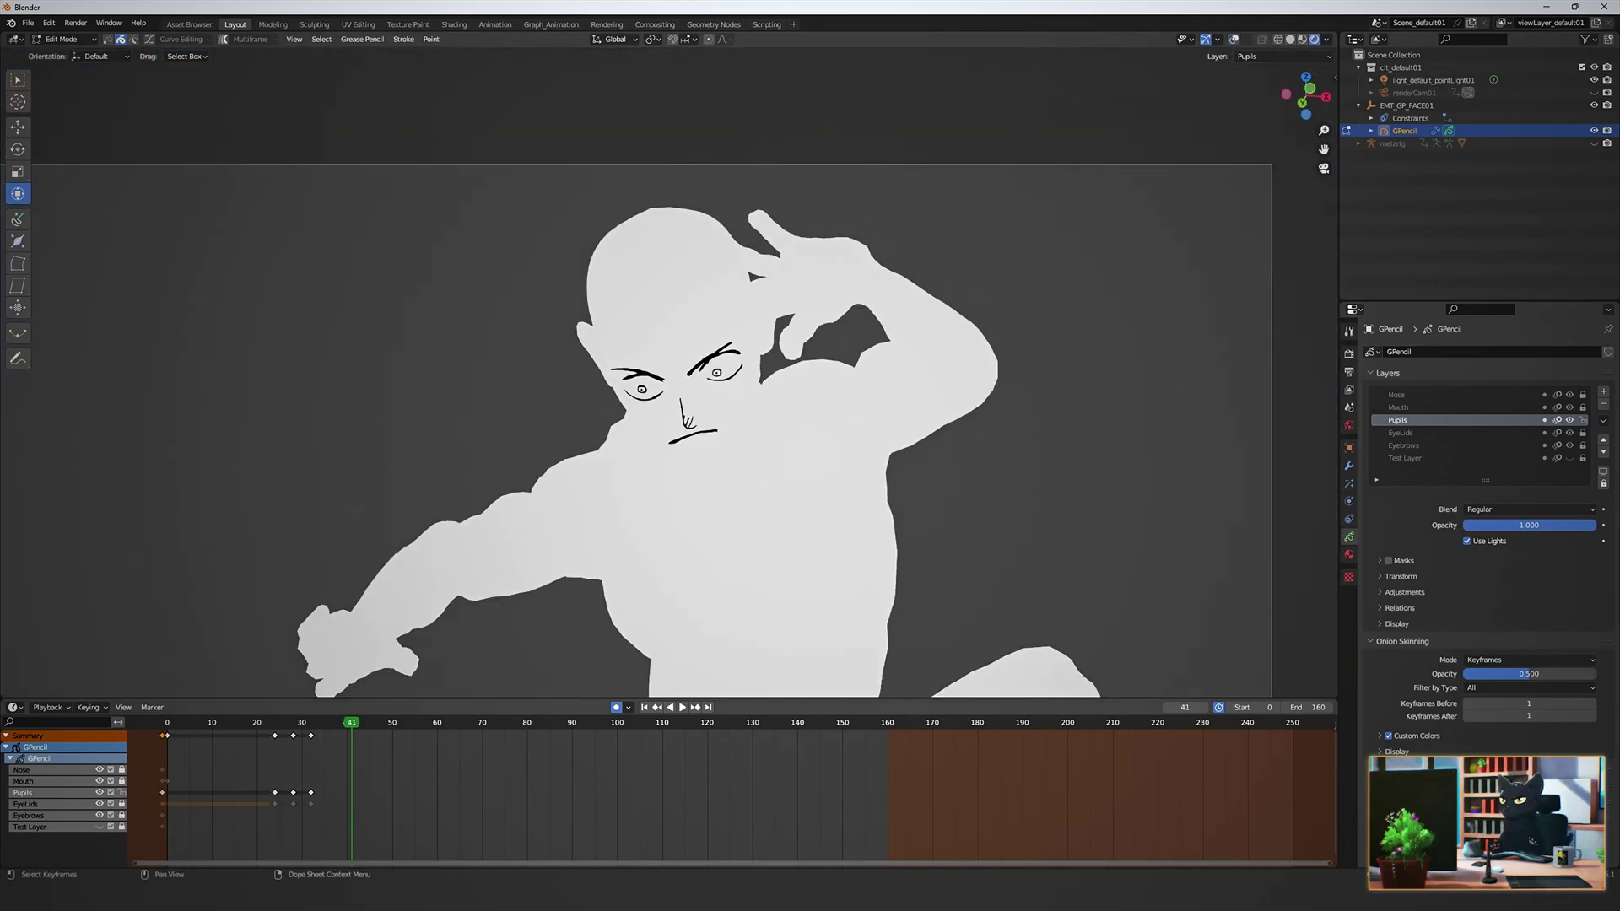
{"action": "key", "text": "shift+Left"}
{"action": "key", "text": "space"}
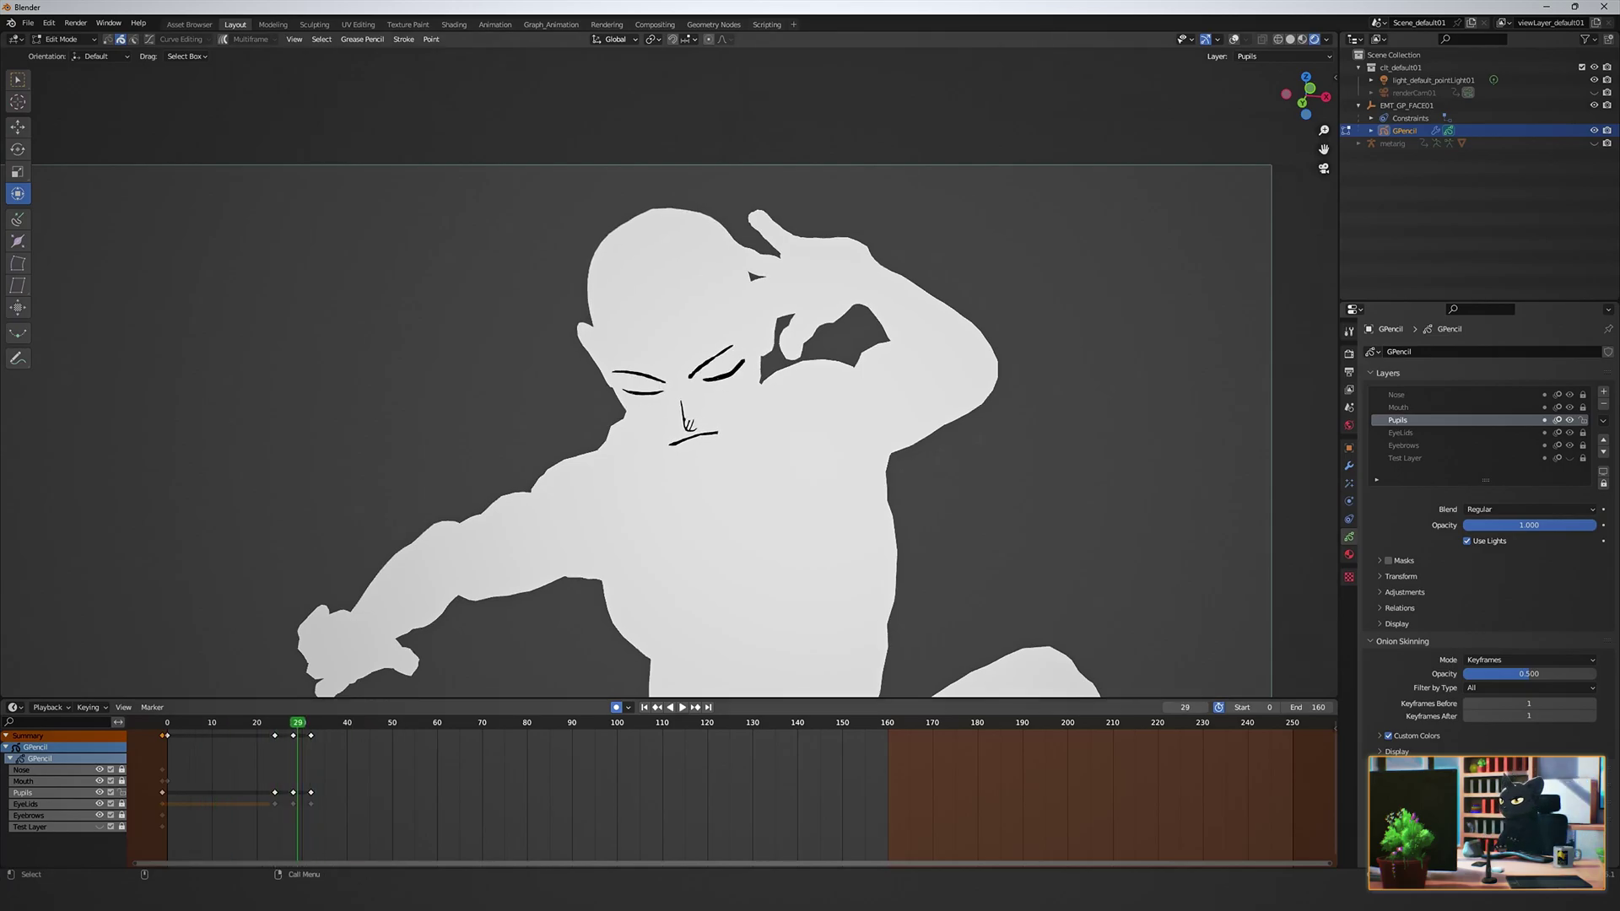
Show the overlays at frame 28 and draw a short stroke over the character's left closed eyelid in Draw Mode.
{"action": "scroll", "coordinate": [669, 371], "scroll_direction": "up", "scroll_amount": 5}
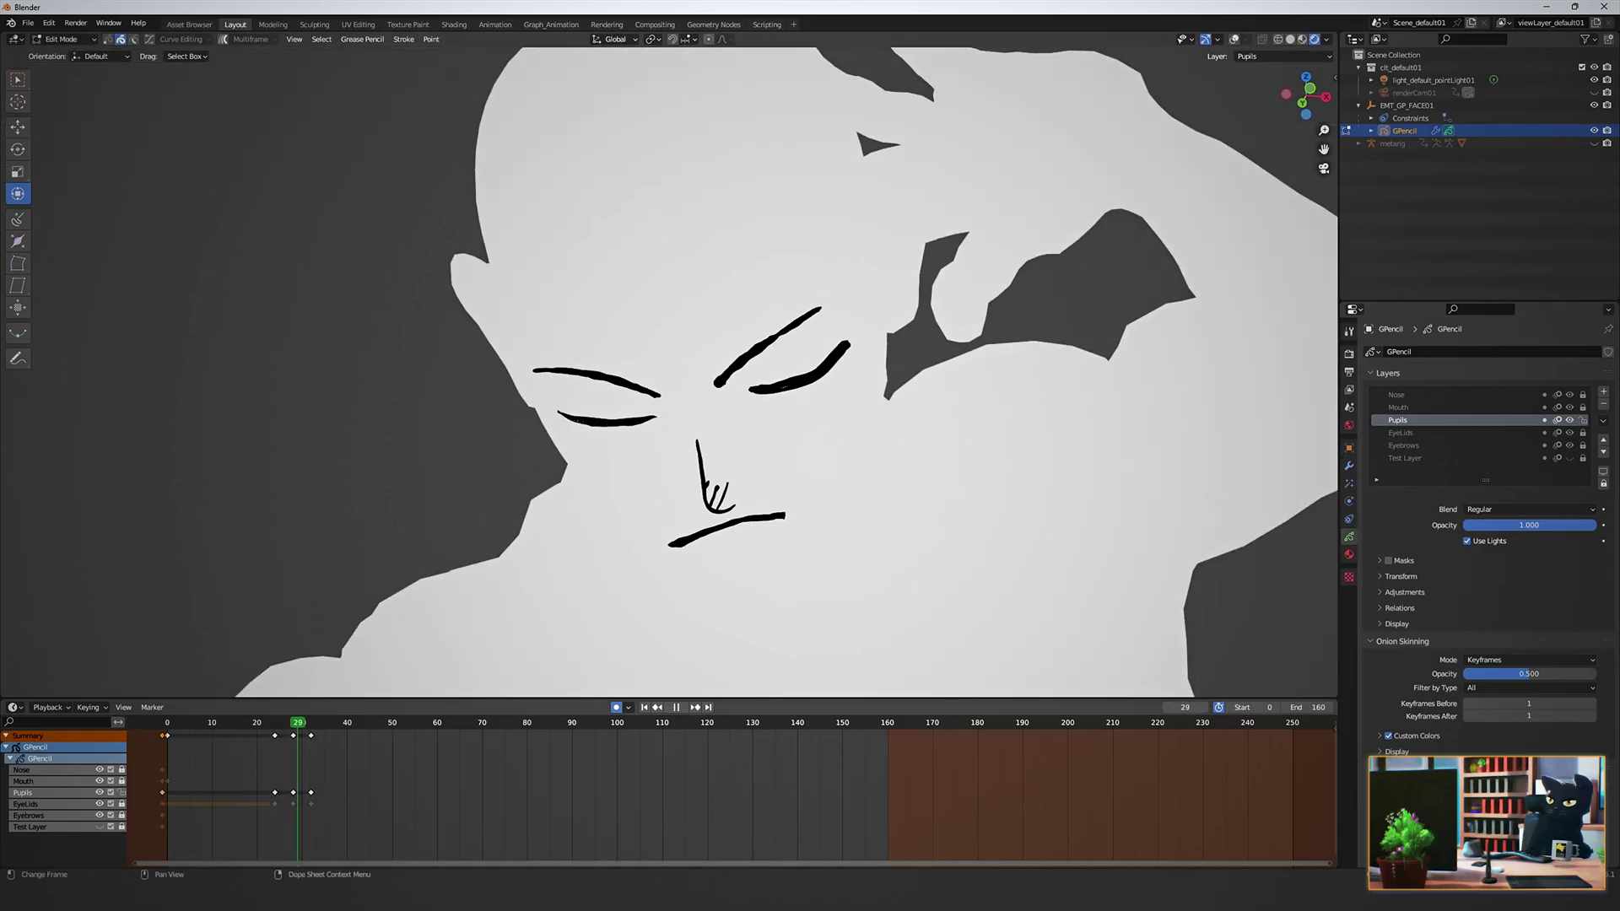
{"action": "left_click_drag", "start_coordinate": [297, 723], "coordinate": [293, 723]}
{"action": "key", "text": "alt+shift+z"}
{"action": "key", "text": "ctrl+Tab"}
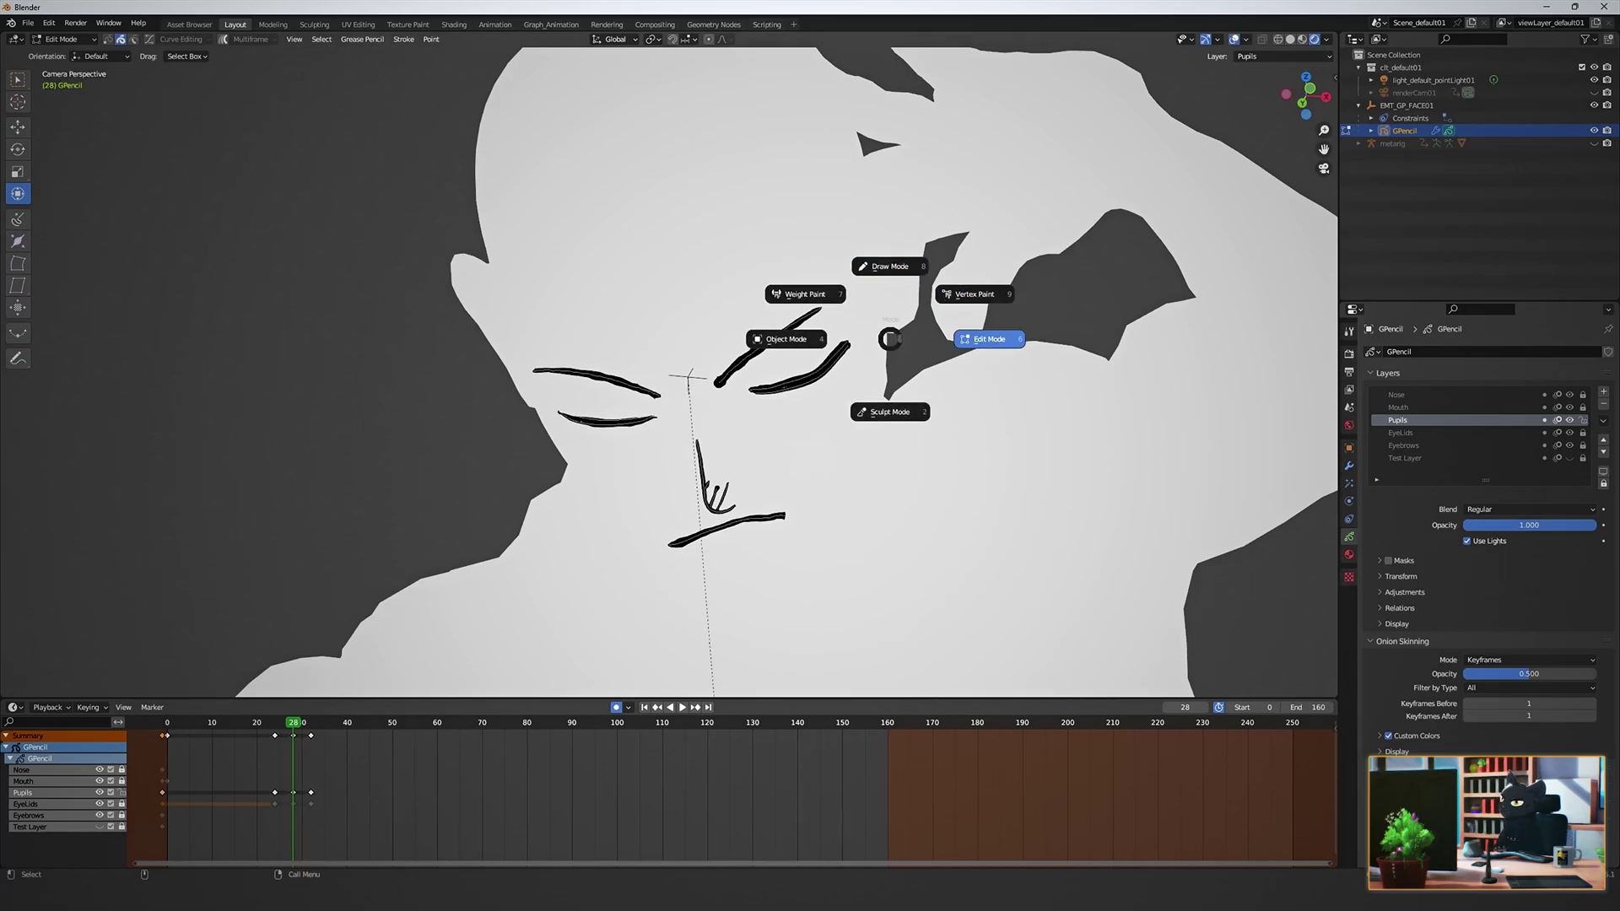
{"action": "left_click", "coordinate": [920, 255]}
{"action": "left_click_drag", "start_coordinate": [785, 363], "coordinate": [808, 381]}
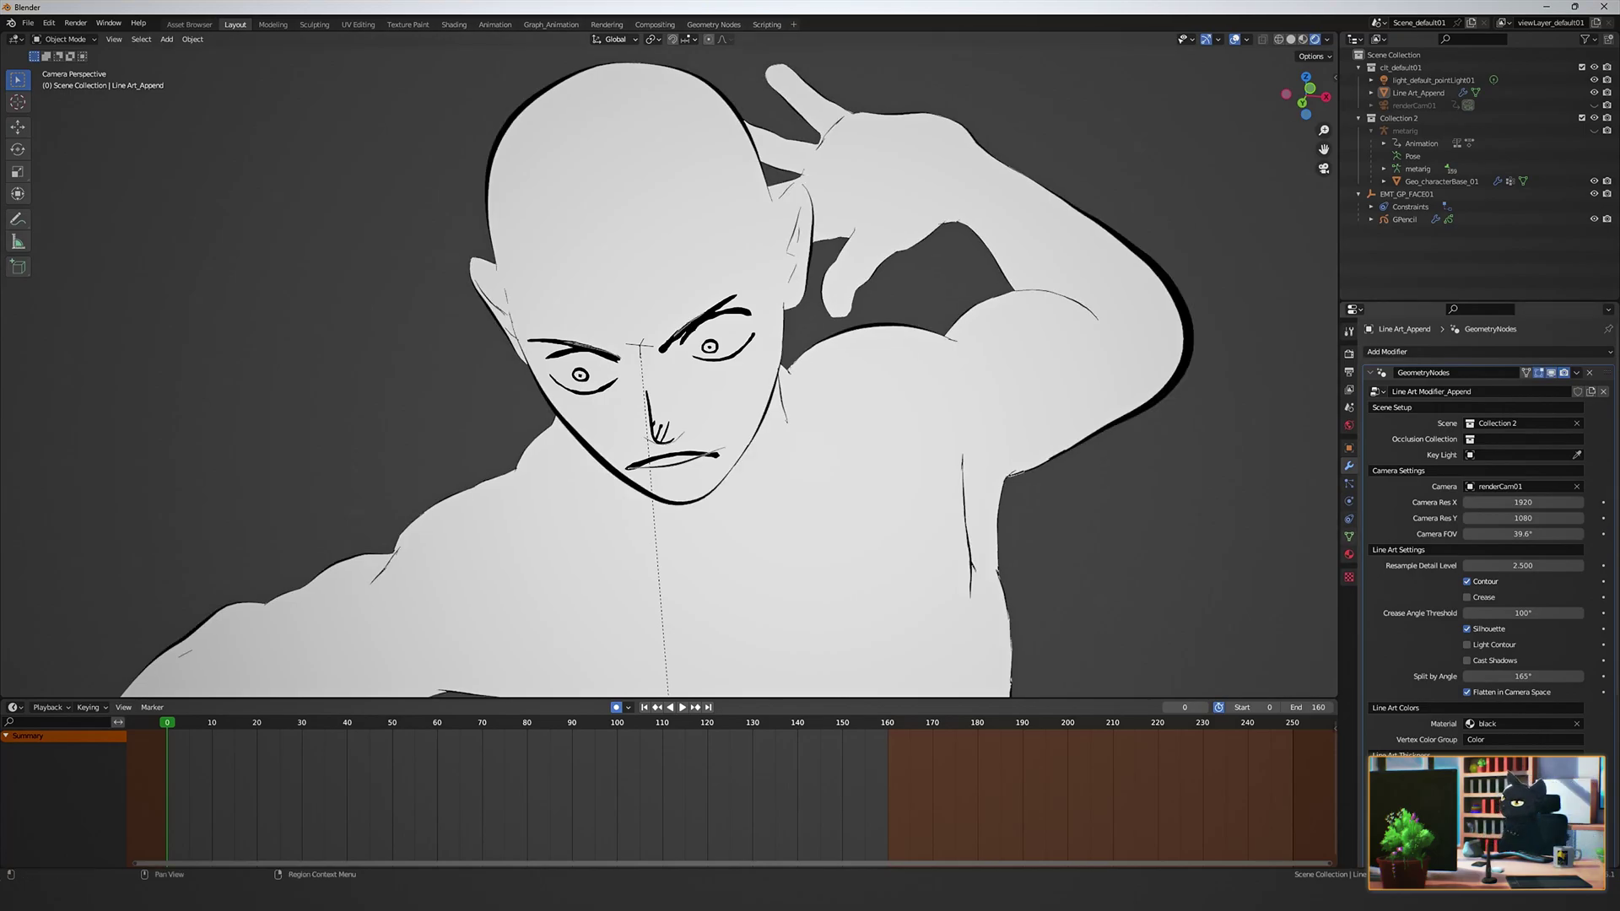
Add a layer named Mouth Mask above Test Layer on the GPencil object.
{"action": "left_click", "coordinate": [1404, 219]}
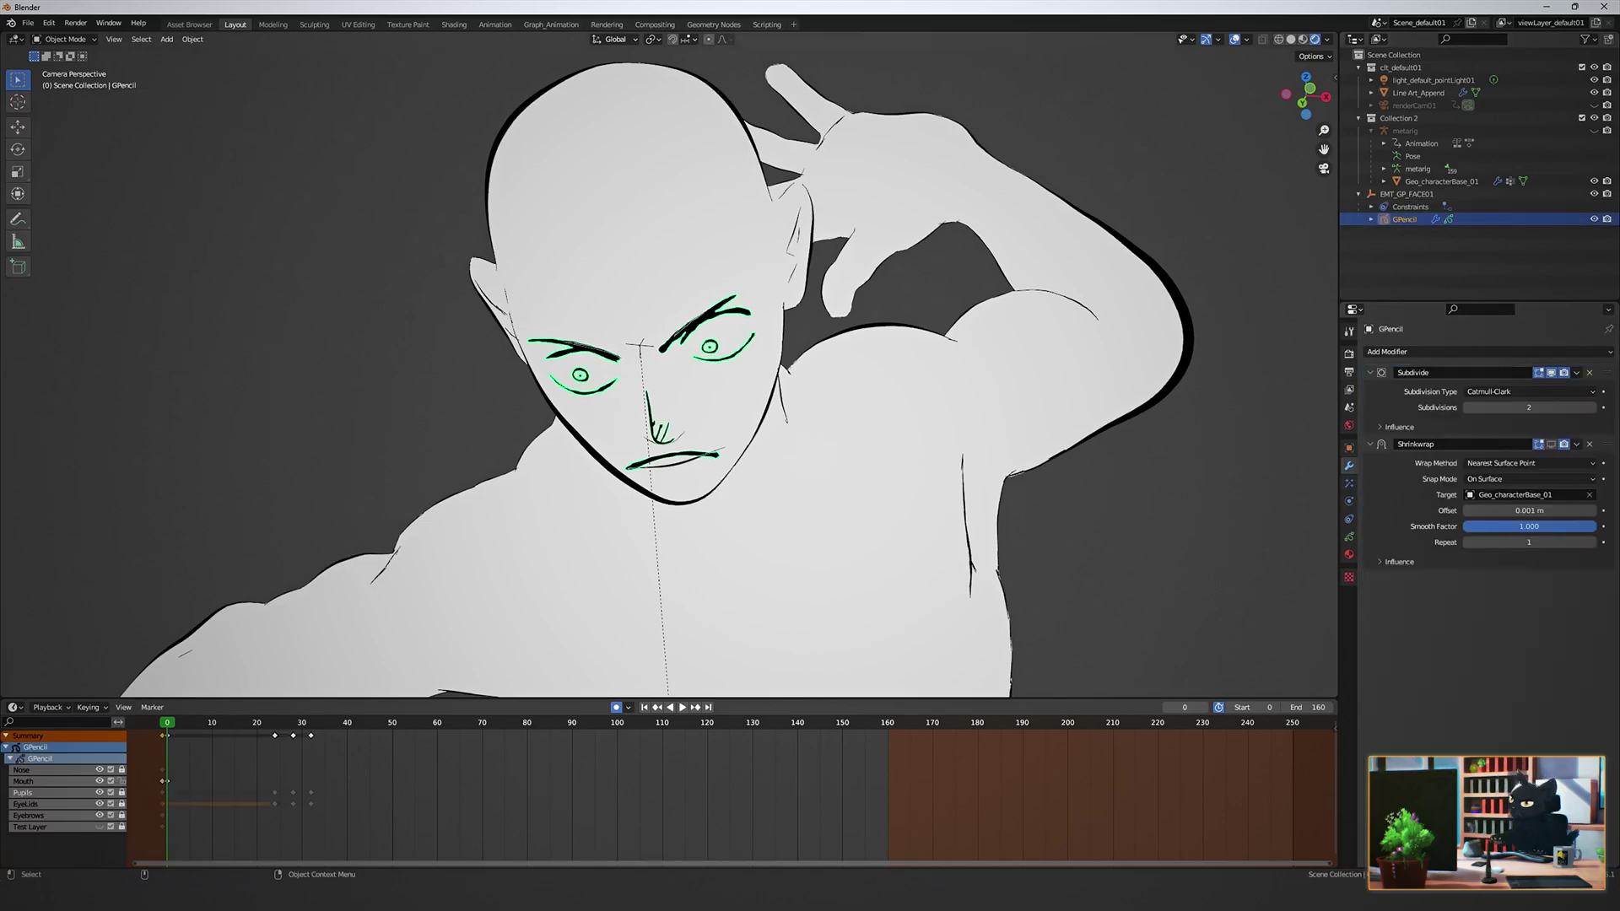
{"action": "left_click", "coordinate": [1349, 537]}
{"action": "left_click", "coordinate": [1417, 458]}
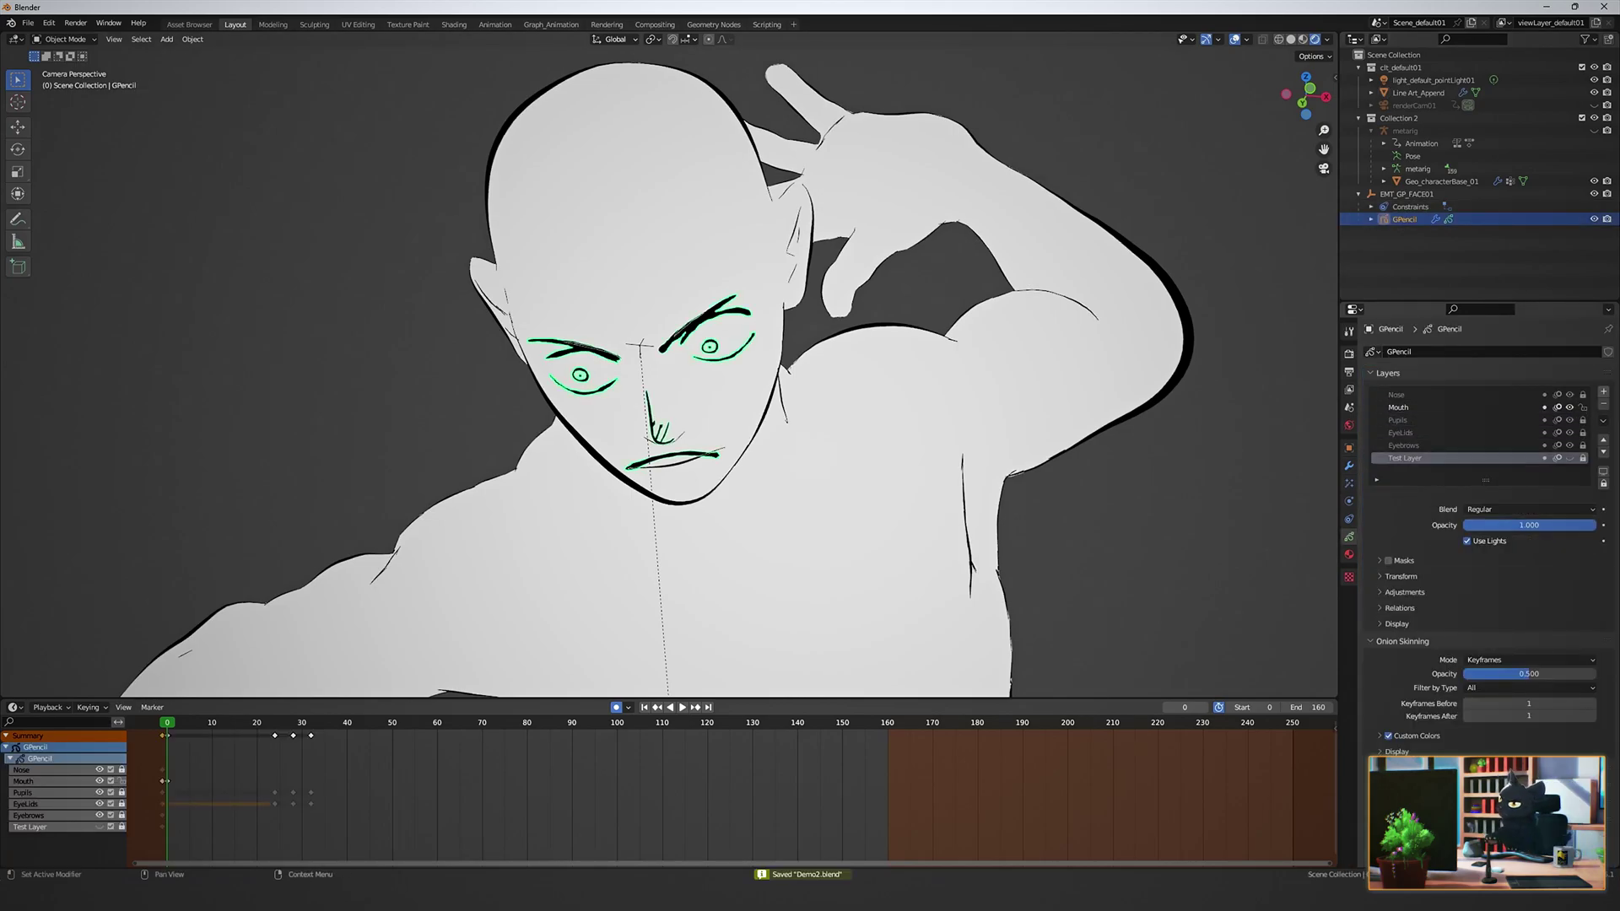
{"action": "left_click", "coordinate": [1602, 392]}
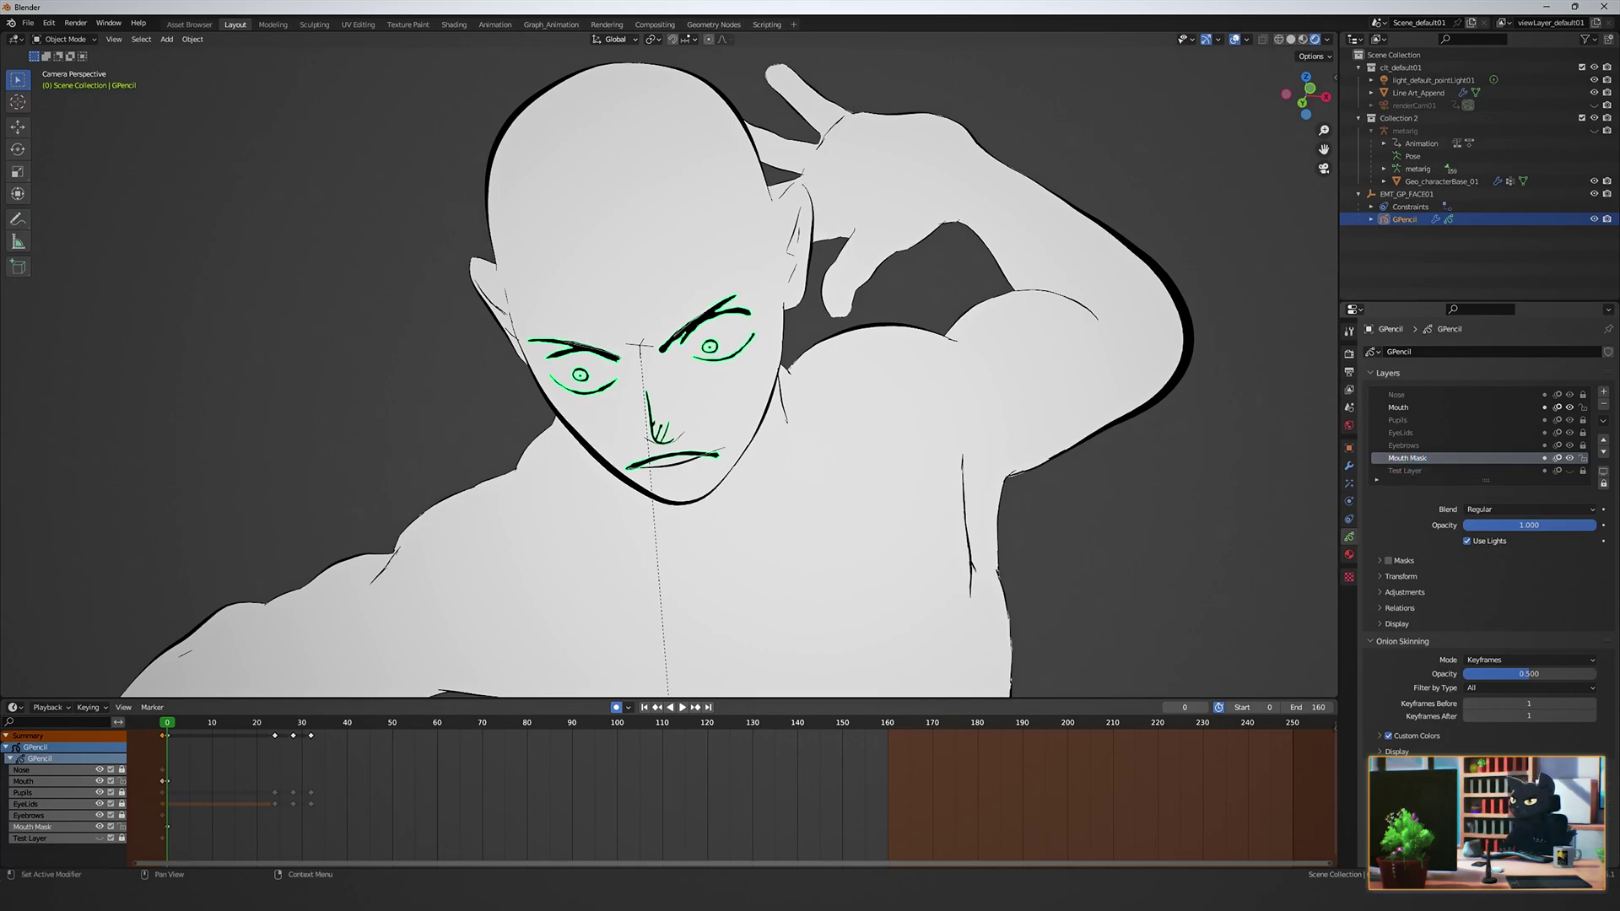
Add a second material slot to GPencil with a new material named White Mask.
{"action": "left_click", "coordinate": [1349, 554]}
{"action": "left_click", "coordinate": [1608, 352]}
{"action": "left_click", "coordinate": [1377, 456]}
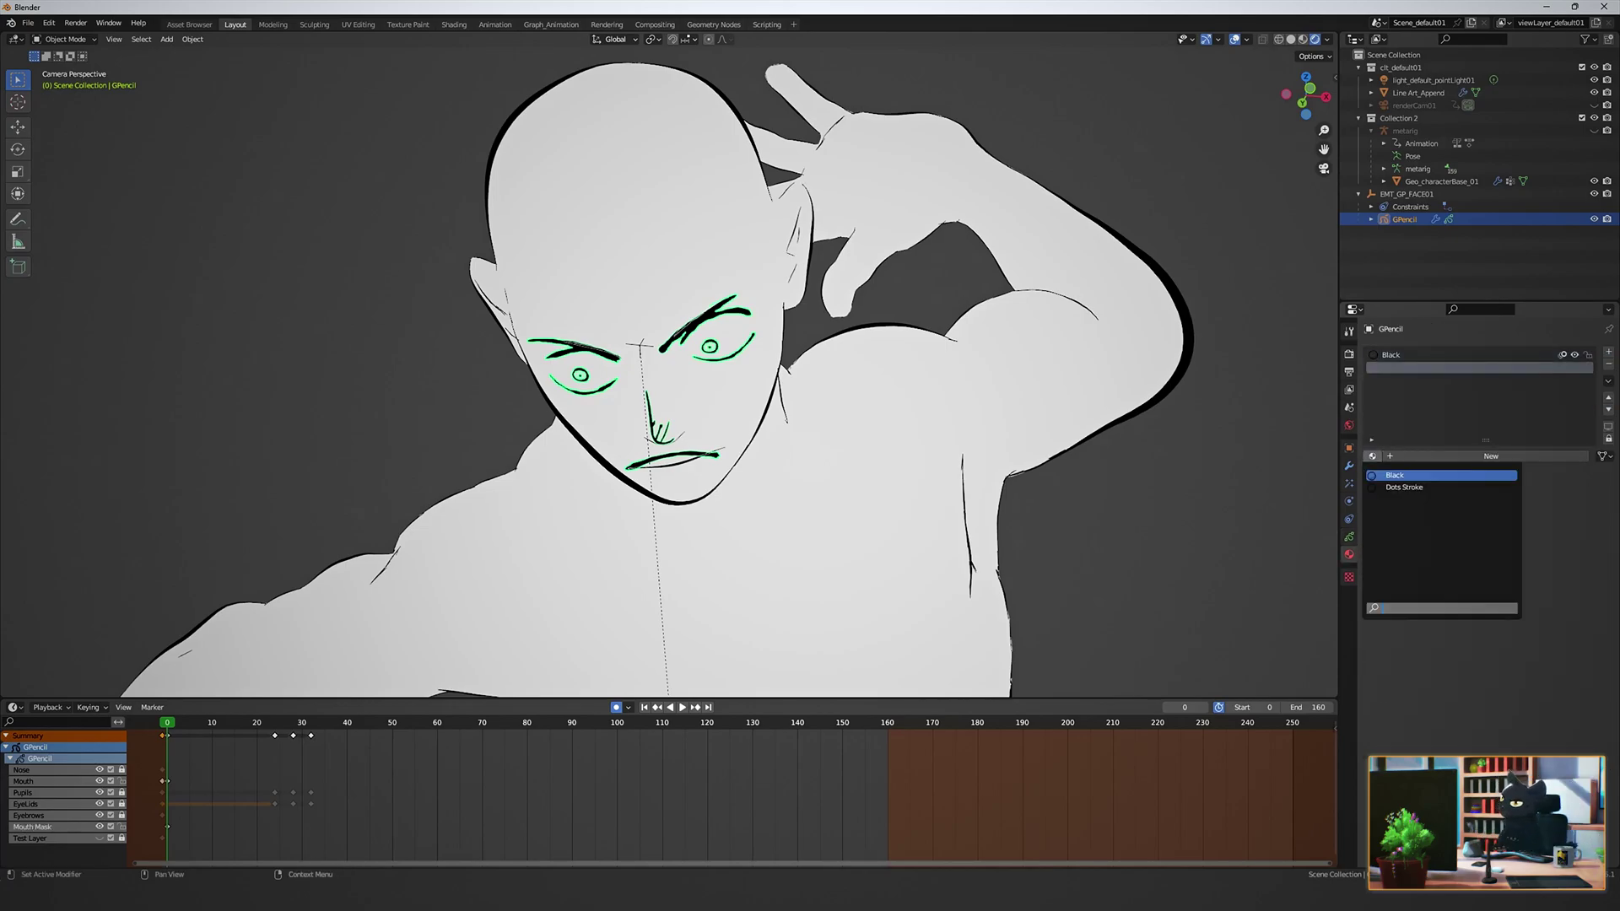
{"action": "left_click", "coordinate": [1490, 457]}
{"action": "left_click", "coordinate": [1489, 456]}
{"action": "left_click", "coordinate": [1489, 457]}
{"action": "type", "text": "White Mask"}
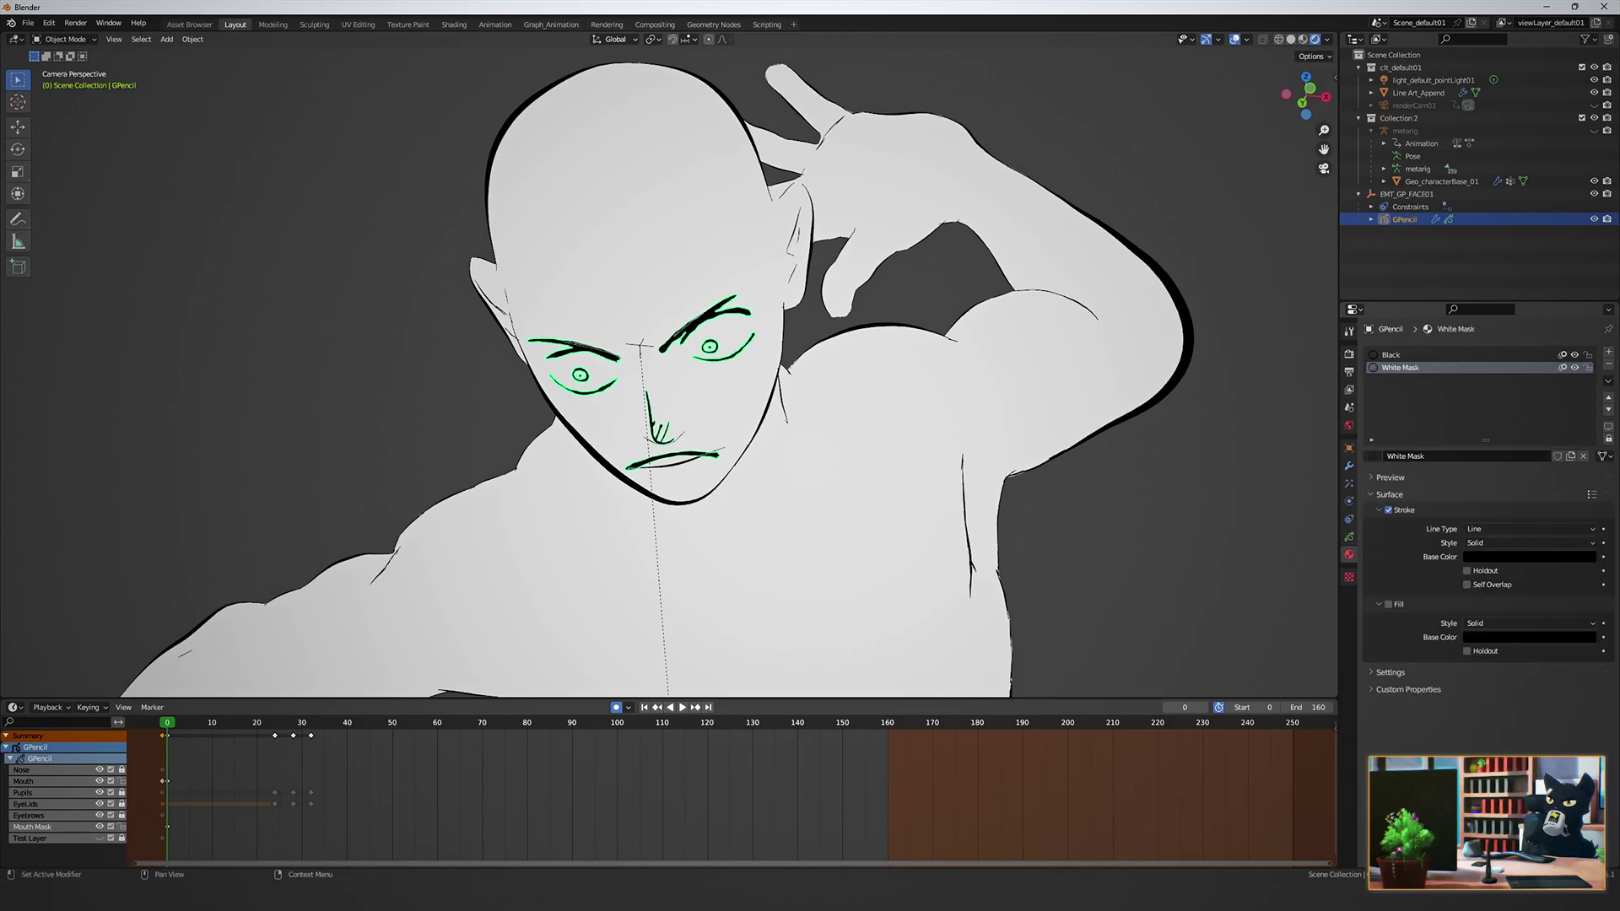
Turn off White Mask's stroke and enable a white fill, comparing it with the character mesh's emission Material.
{"action": "left_click", "coordinate": [1379, 510]}
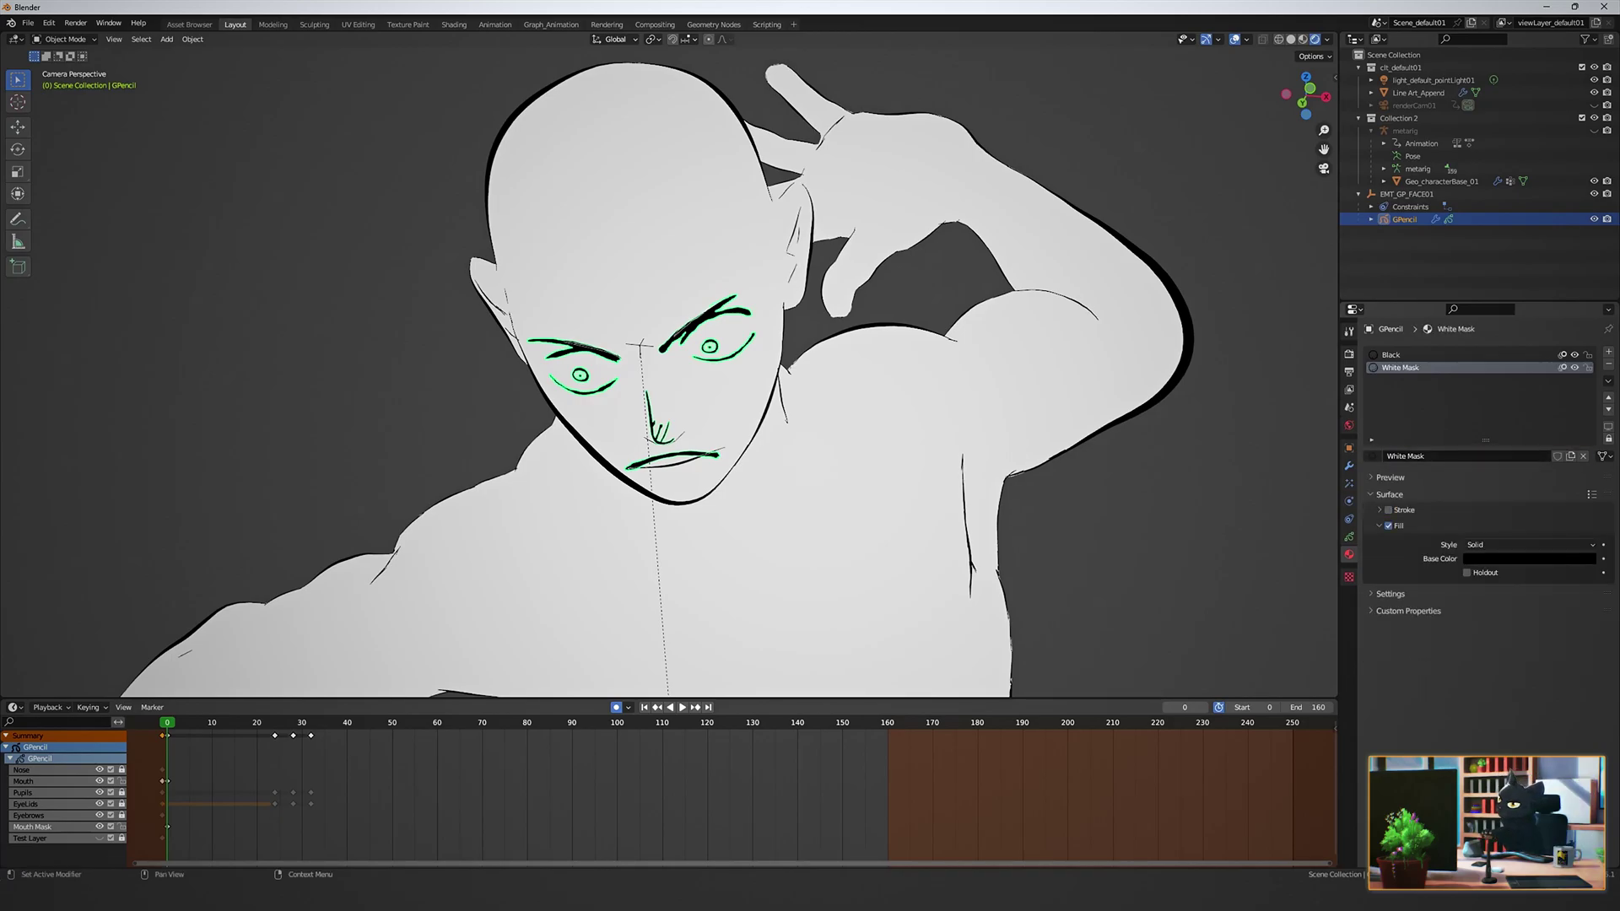
{"action": "left_click", "coordinate": [1529, 558]}
{"action": "left_click", "coordinate": [1587, 382]}
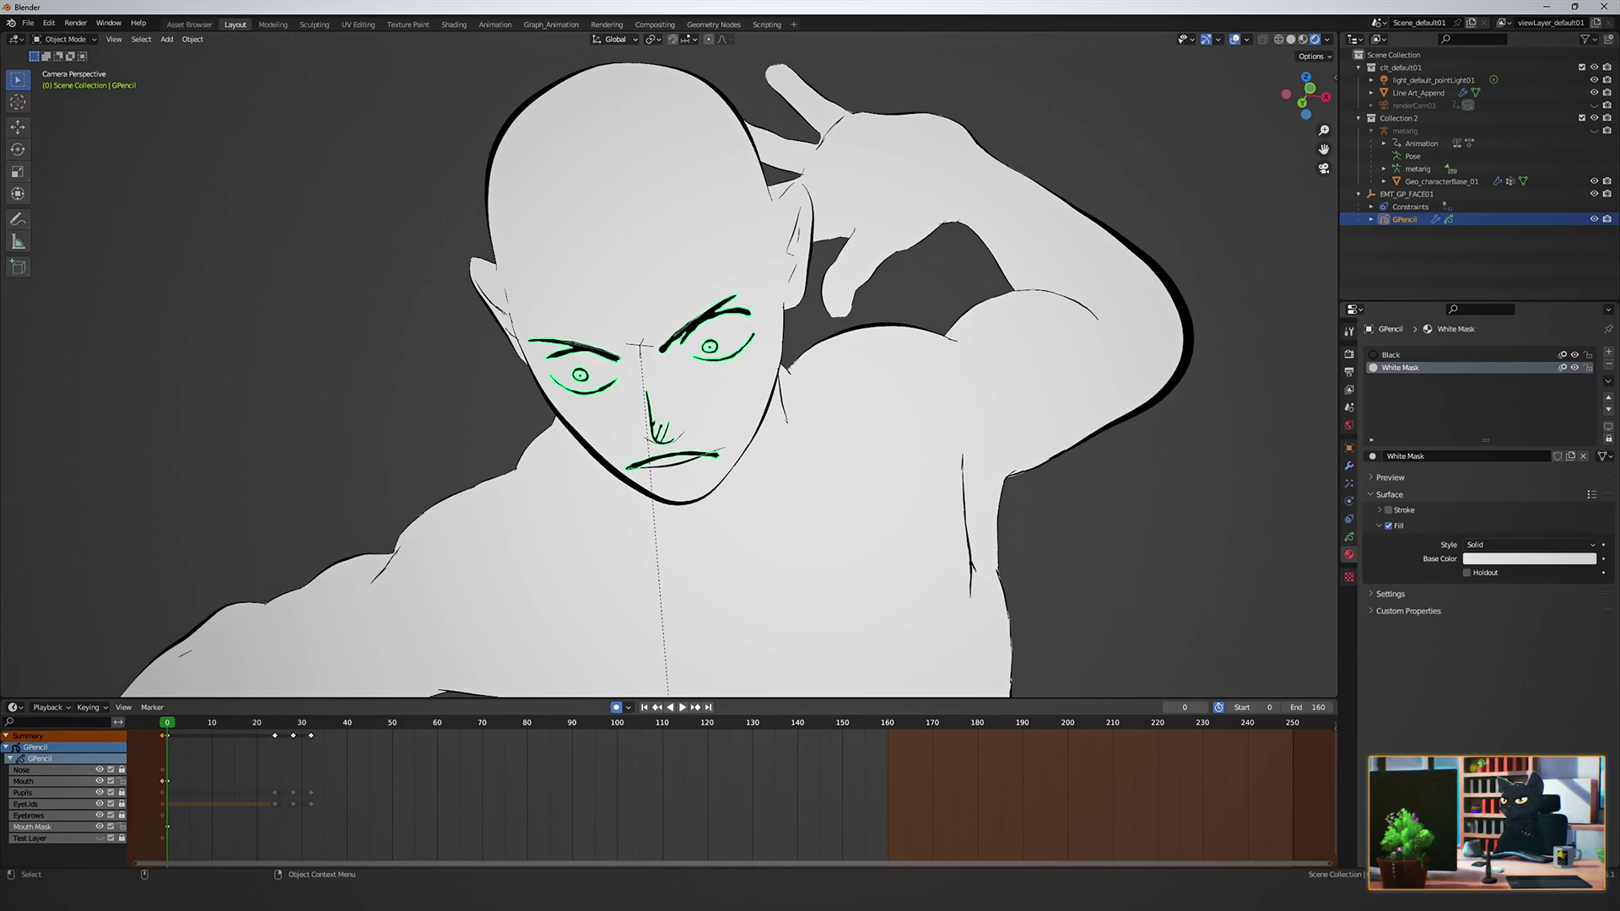
{"action": "left_click", "coordinate": [886, 455]}
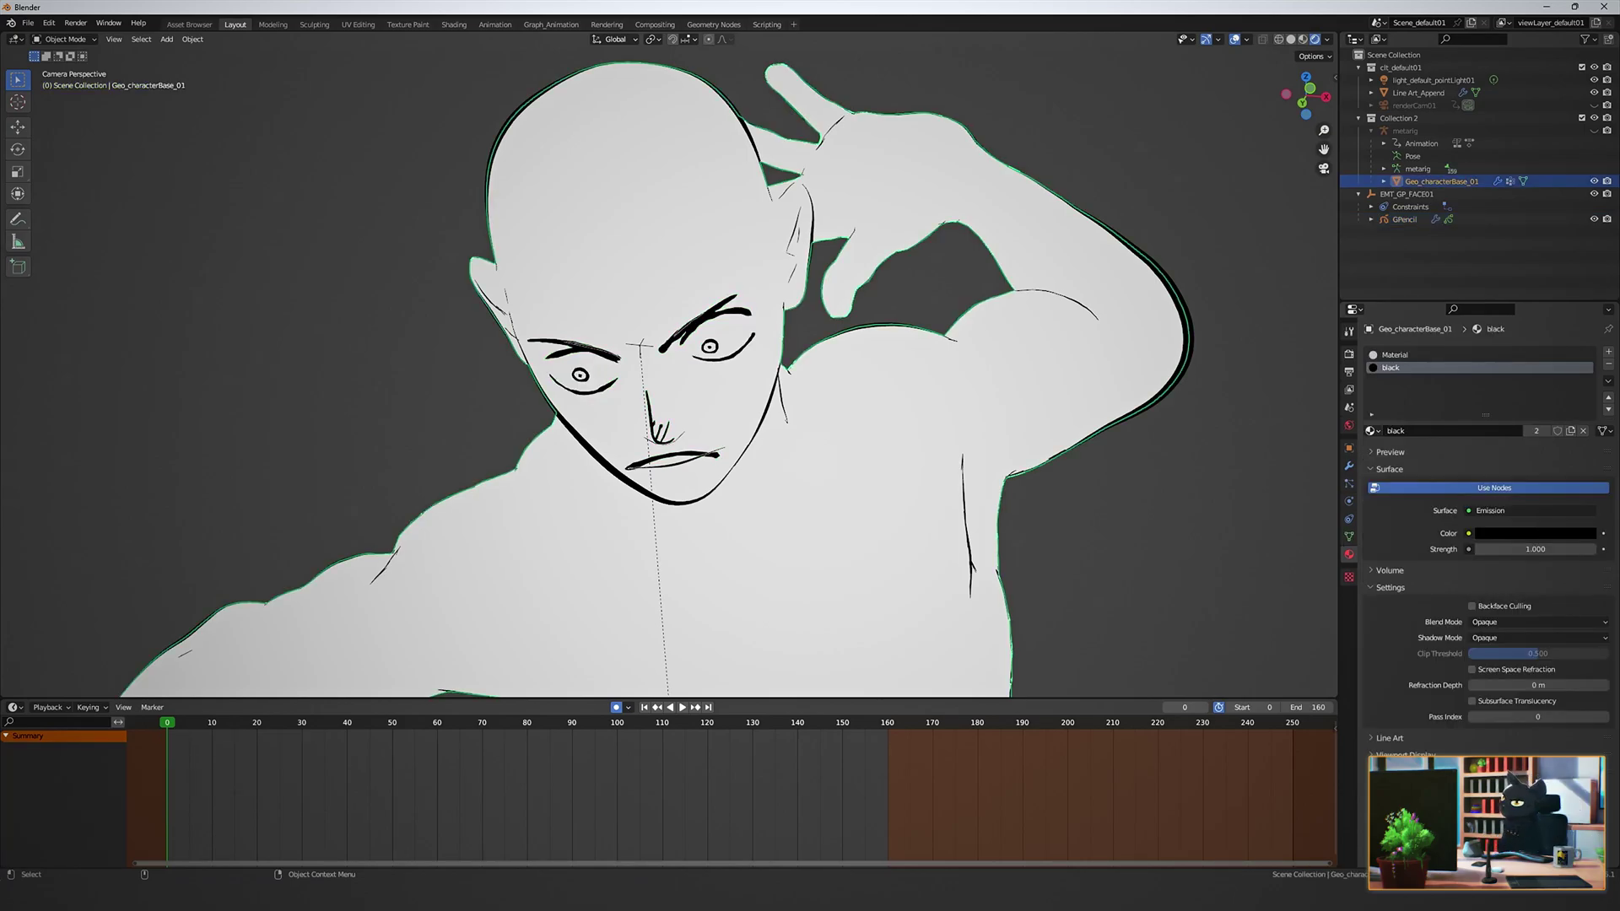
{"action": "left_click", "coordinate": [1394, 355]}
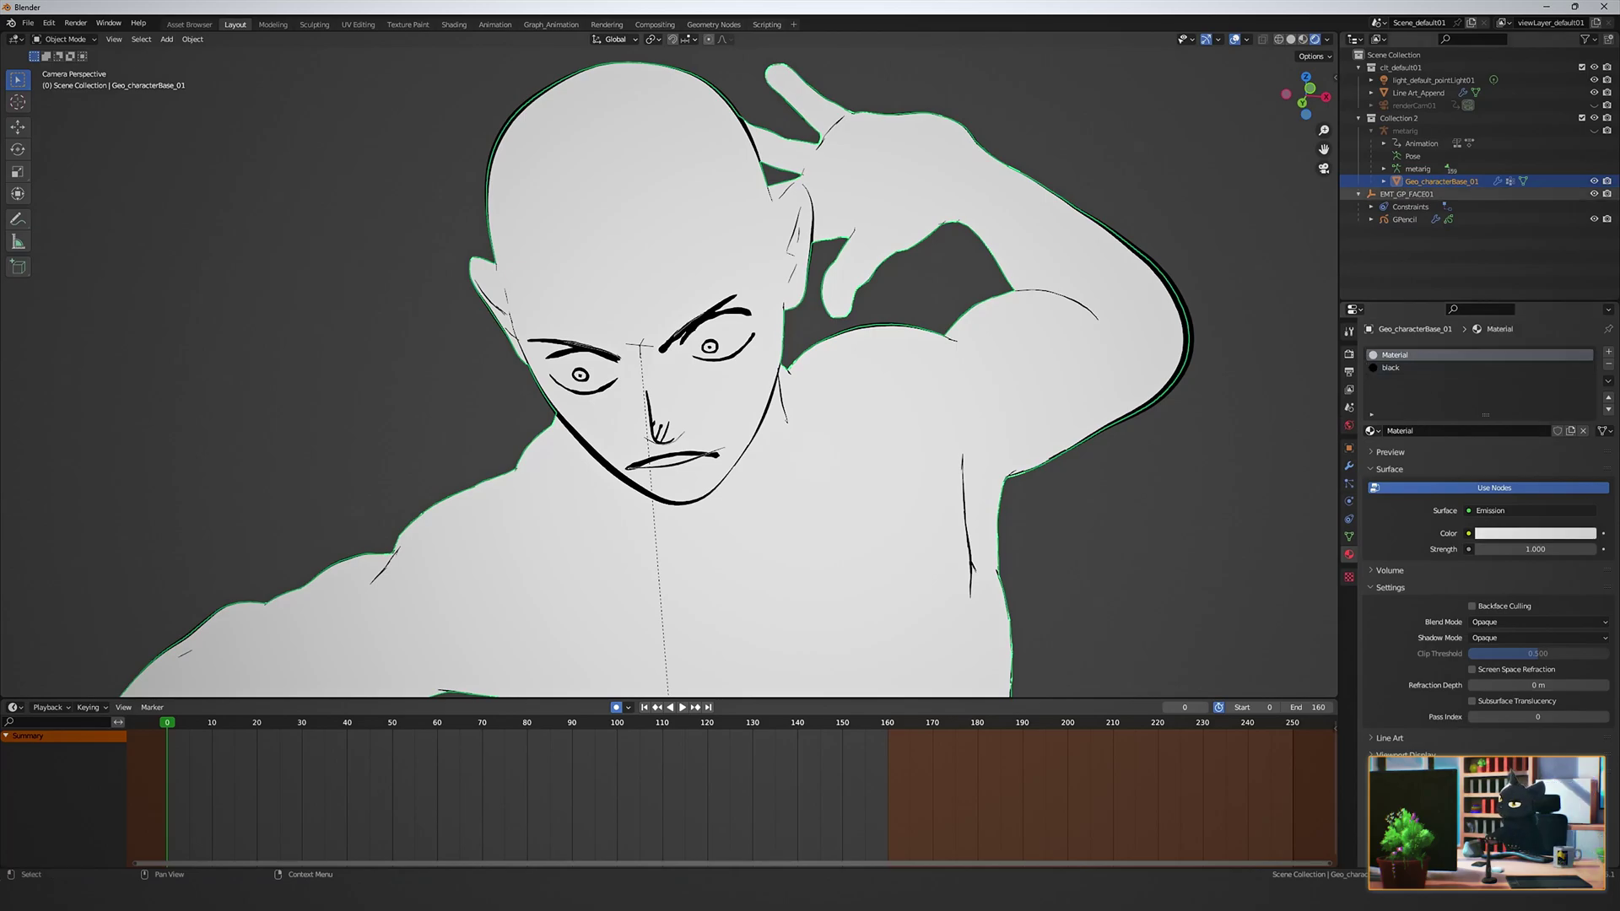
{"action": "left_click", "coordinate": [1405, 220]}
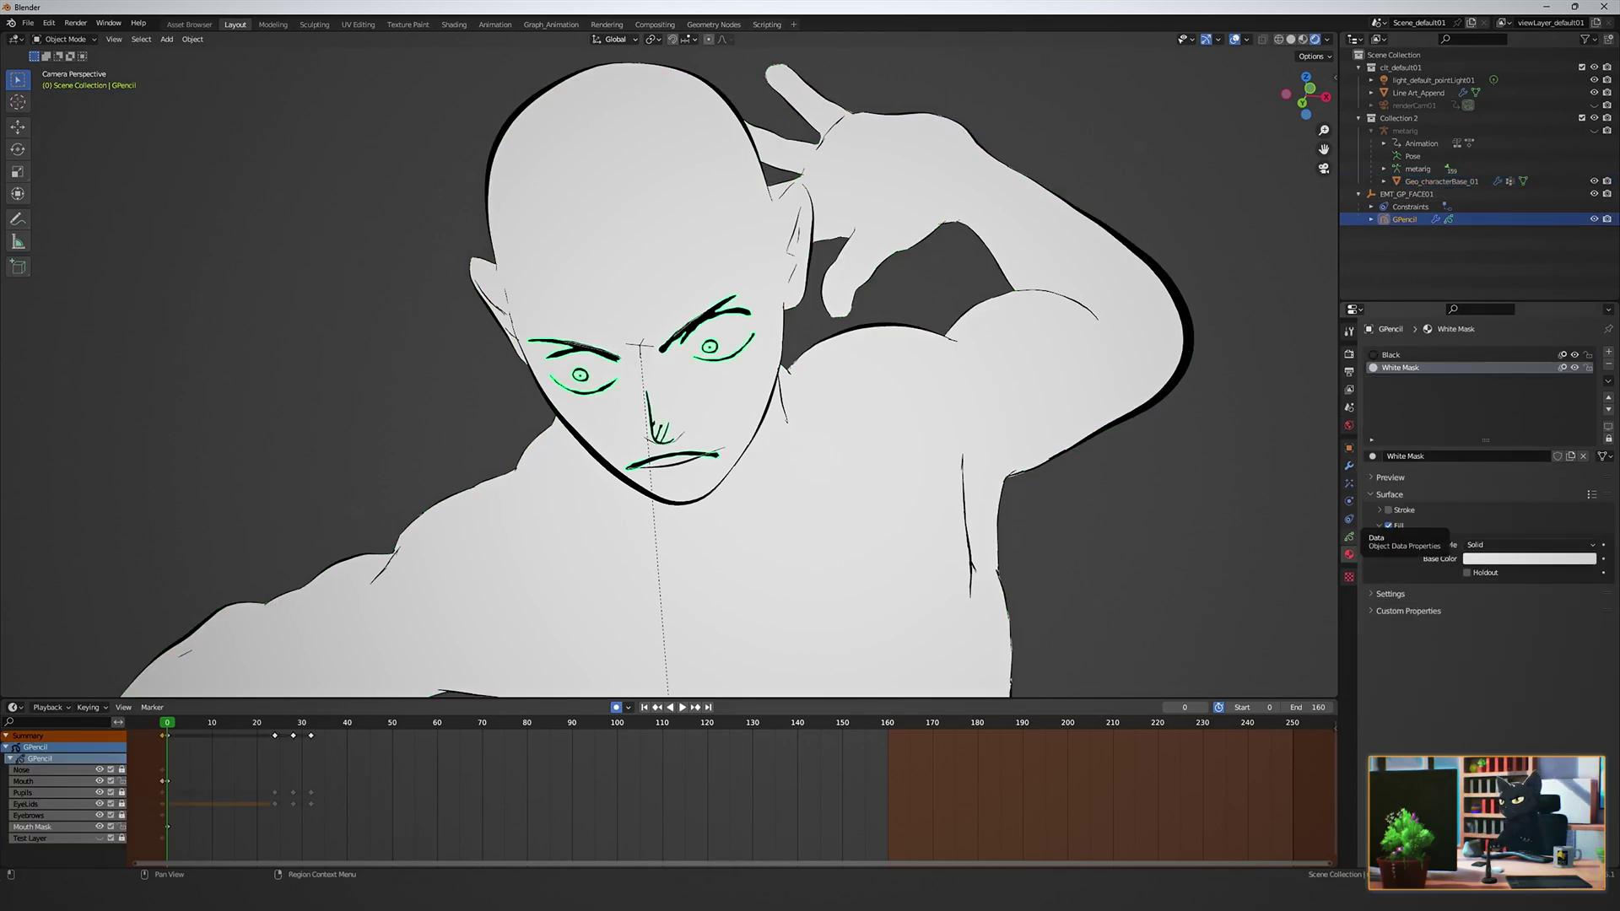
Draw a White Mask ellipse over the mouth on the Mouth Mask layer with the Circle tool in Draw Mode.
{"action": "left_click", "coordinate": [1348, 536]}
{"action": "key", "text": "ctrl+Tab"}
{"action": "left_click", "coordinate": [686, 365]}
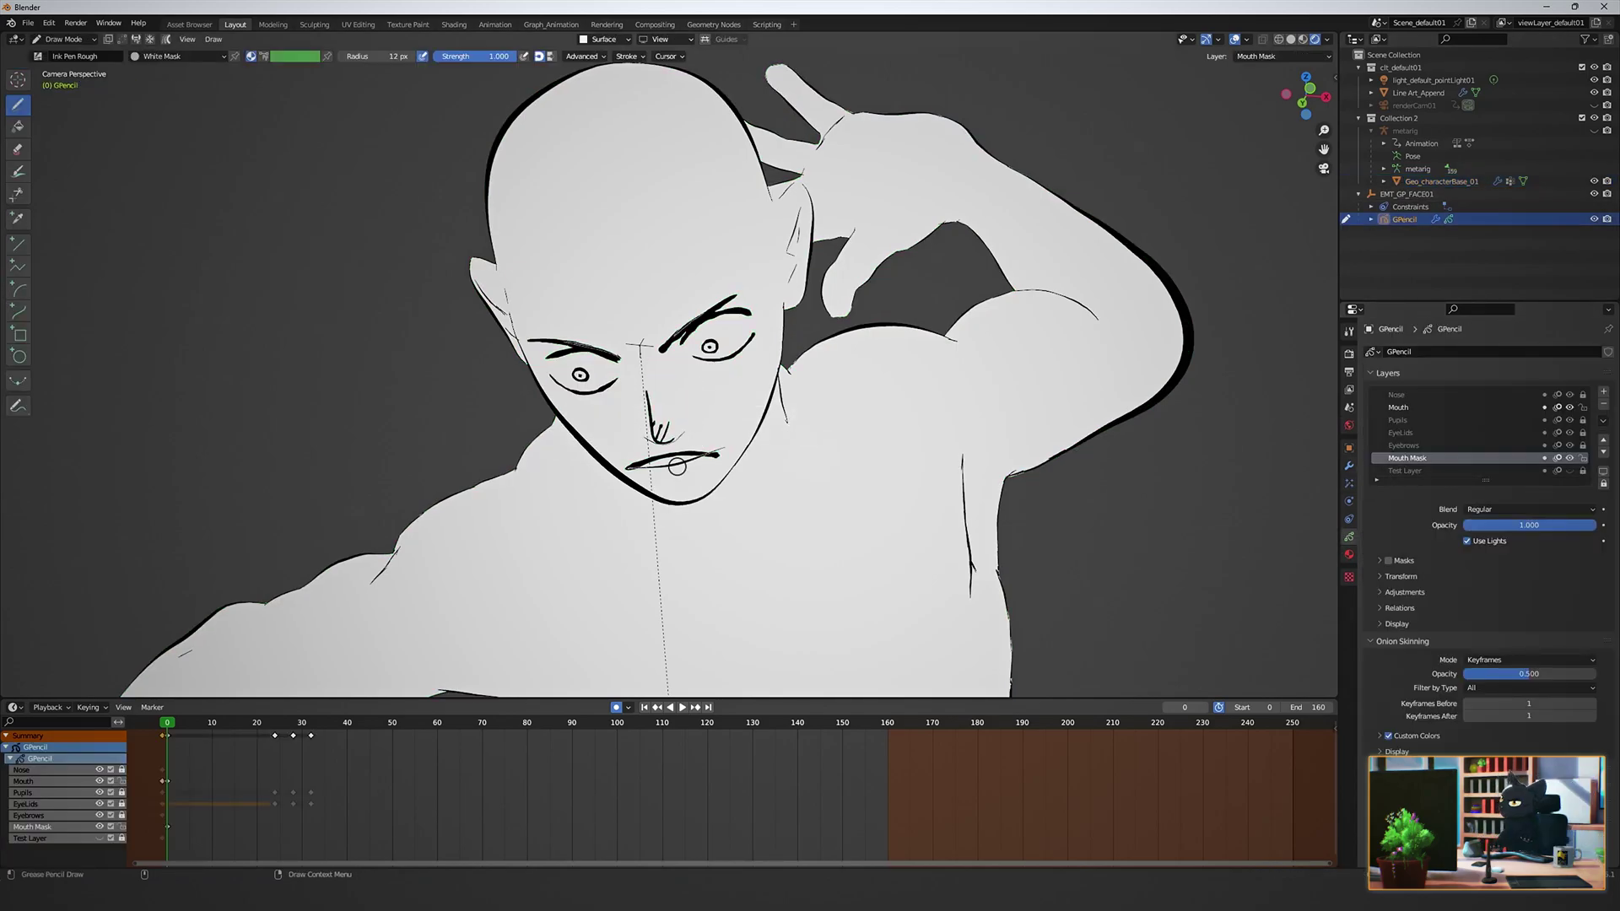
{"action": "key", "text": "shift+space"}
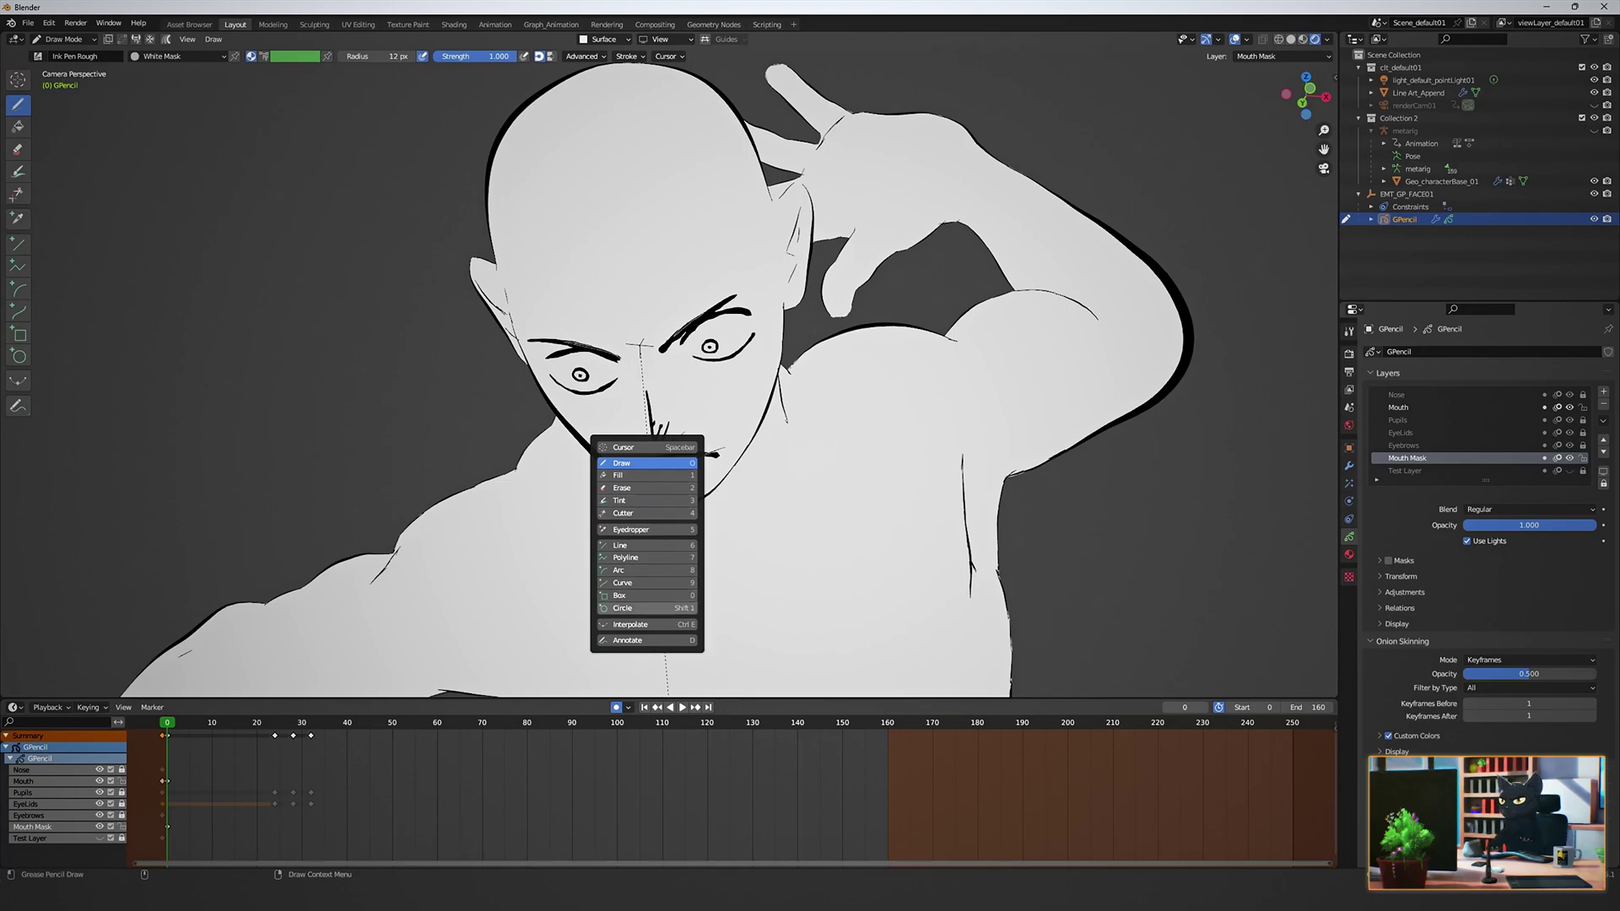
{"action": "left_click", "coordinate": [647, 608]}
{"action": "left_click_drag", "start_coordinate": [630, 457], "coordinate": [716, 478]}
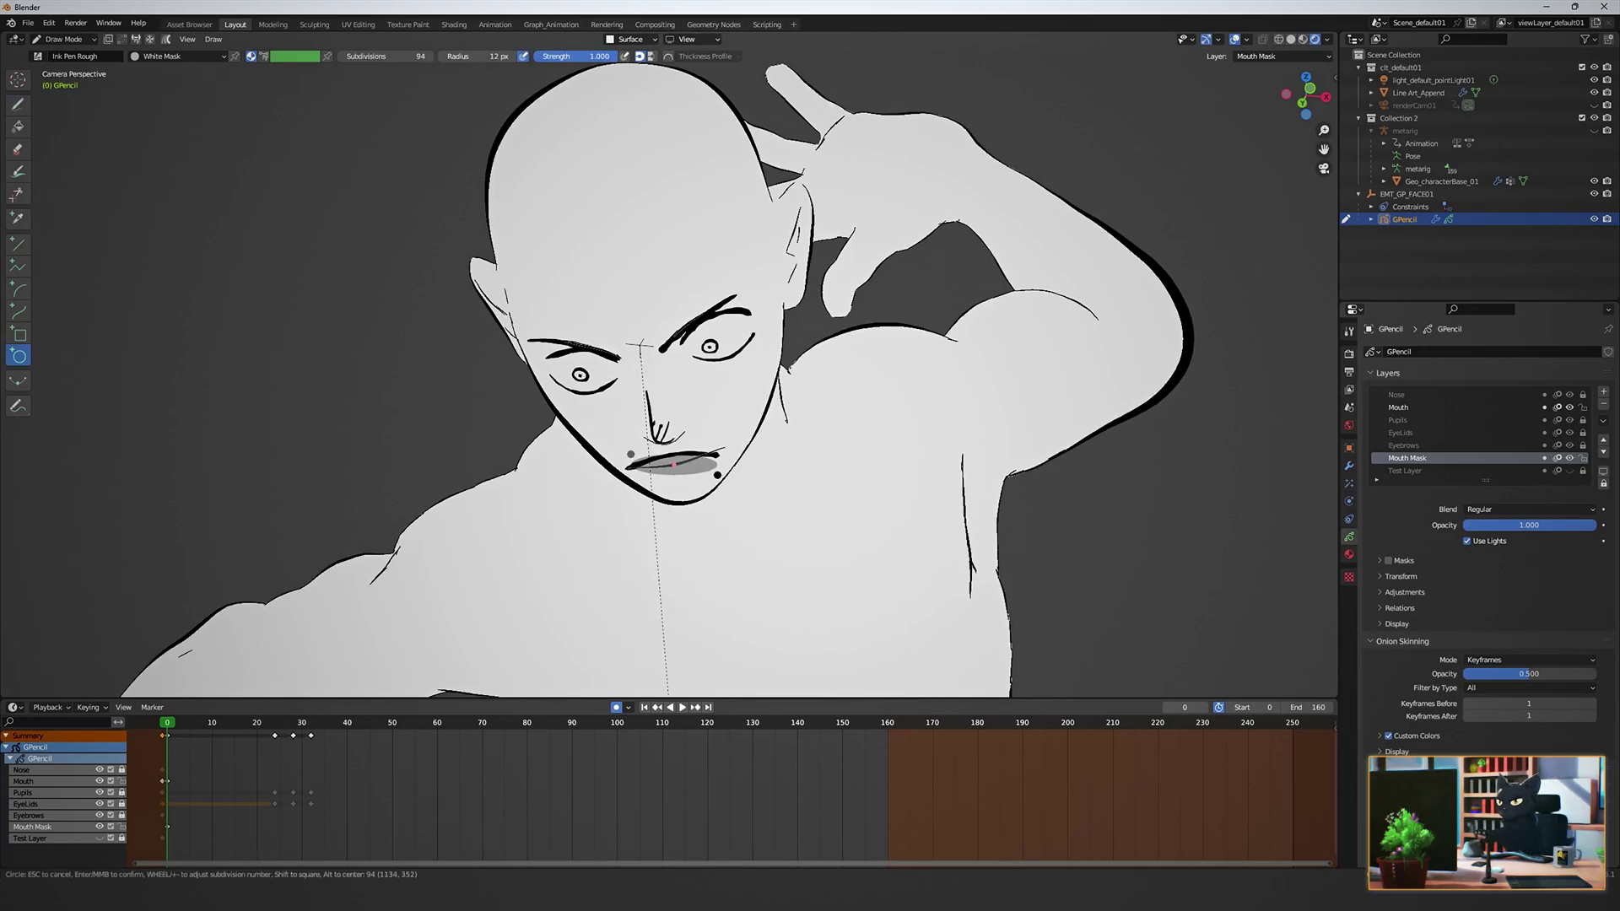
{"action": "key", "text": "Return"}
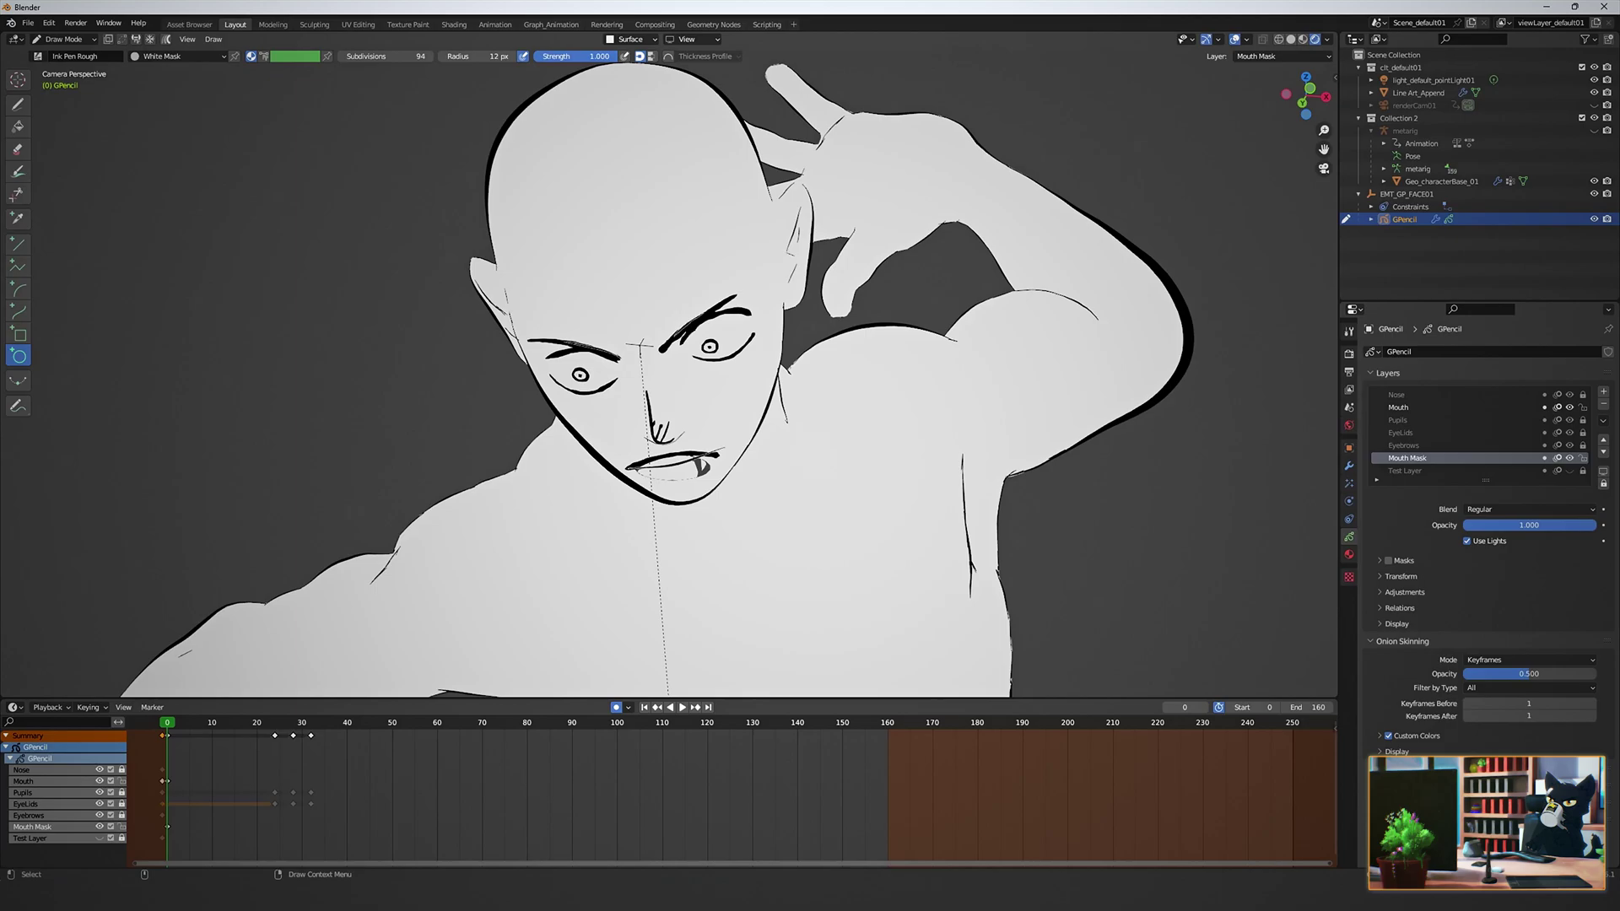
Lock the Mouth layer, turn off Use Lights on Mouth Mask and sculpt its ellipse to cover the modelled lips.
{"action": "key", "text": "shift+space"}
{"action": "key", "text": "ctrl+Tab"}
{"action": "key", "text": "ctrl+Tab"}
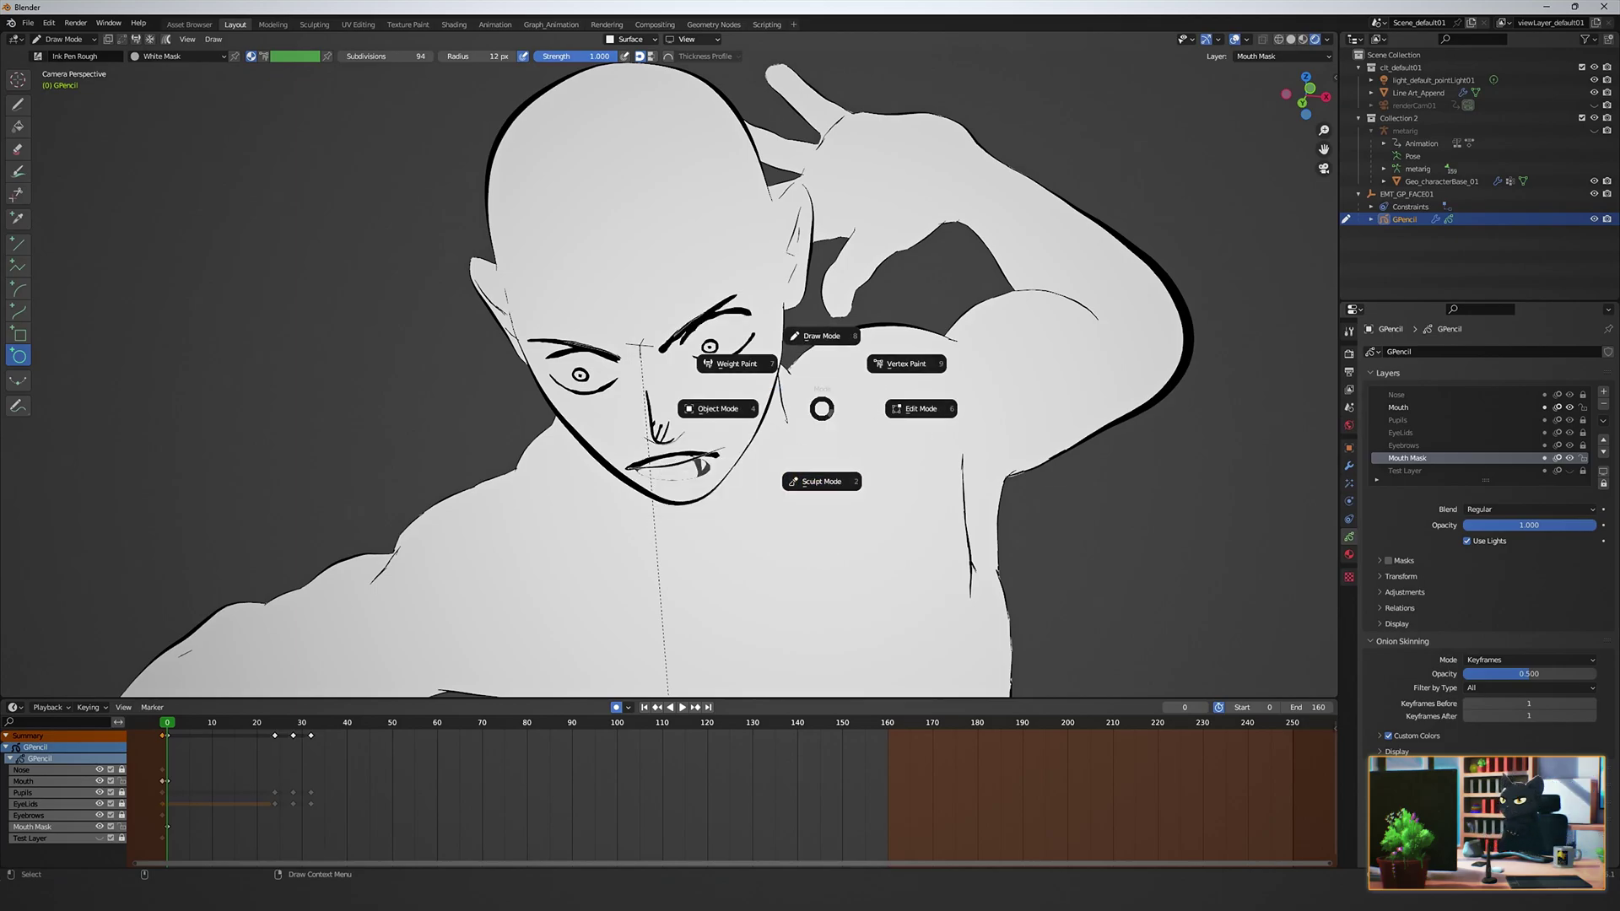
{"action": "left_click", "coordinate": [821, 476]}
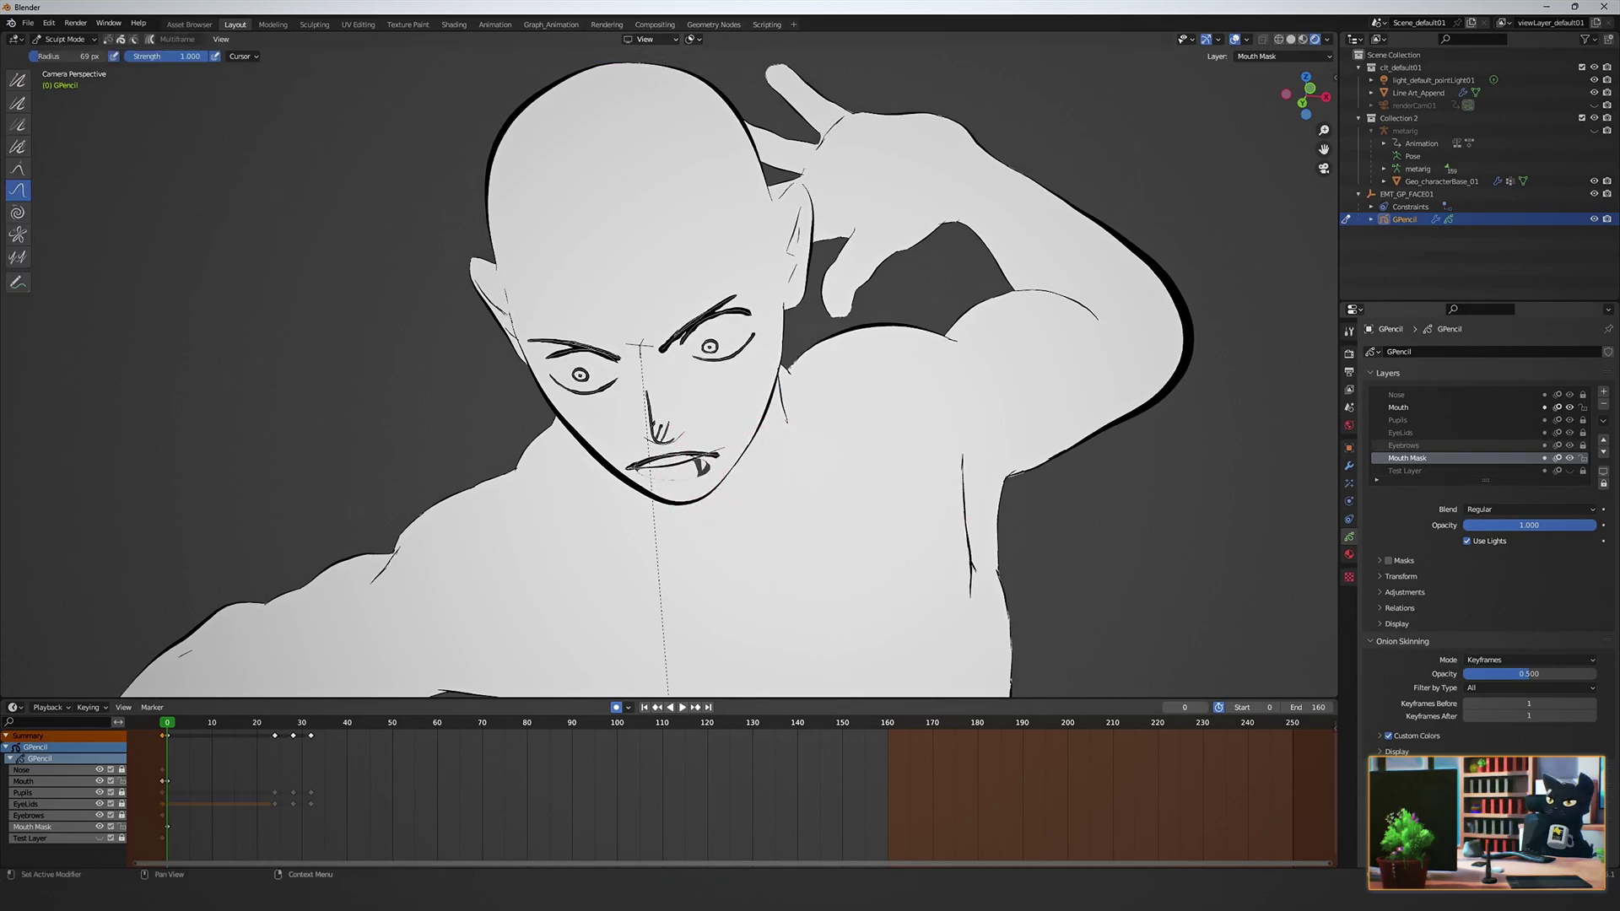
{"action": "left_click", "coordinate": [1582, 407]}
{"action": "mouse_move", "coordinate": [709, 492]}
{"action": "left_mouse_down"}
{"action": "mouse_move", "coordinate": [721, 449]}
{"action": "mouse_move", "coordinate": [669, 462]}
{"action": "mouse_move", "coordinate": [732, 419]}
{"action": "left_mouse_up"}
{"action": "left_click_drag", "start_coordinate": [637, 473], "coordinate": [693, 483]}
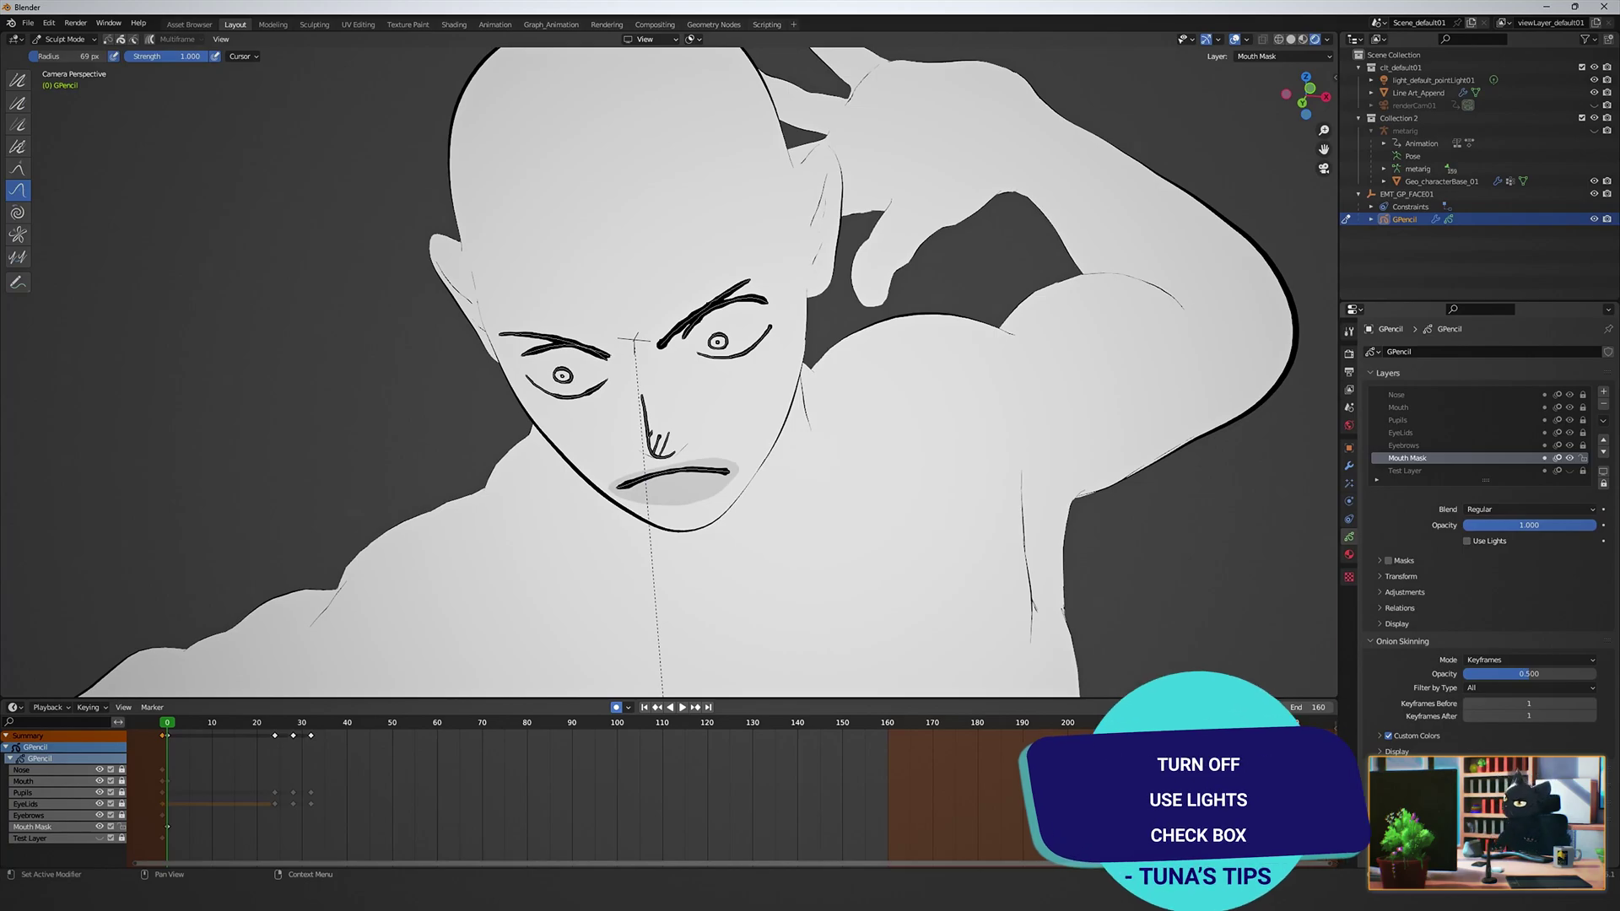
Adjust White Mask's fill colour to blend with the face and play the animation to check the mouth mask.
{"action": "left_click", "coordinate": [1349, 555]}
{"action": "left_click", "coordinate": [1529, 558]}
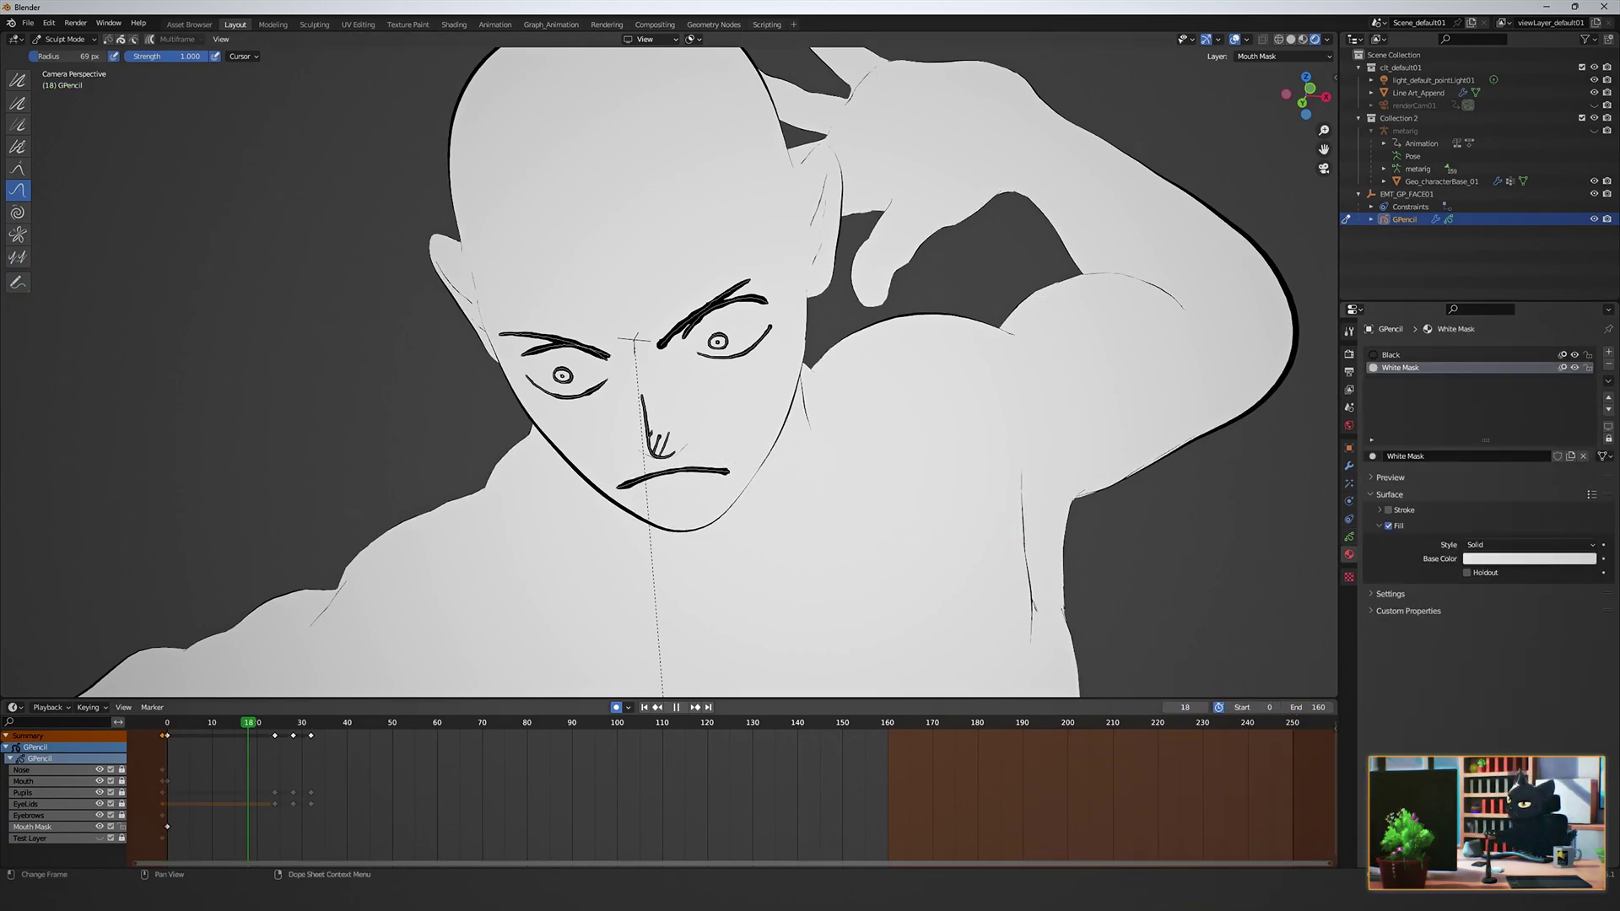
{"action": "key", "text": "space"}
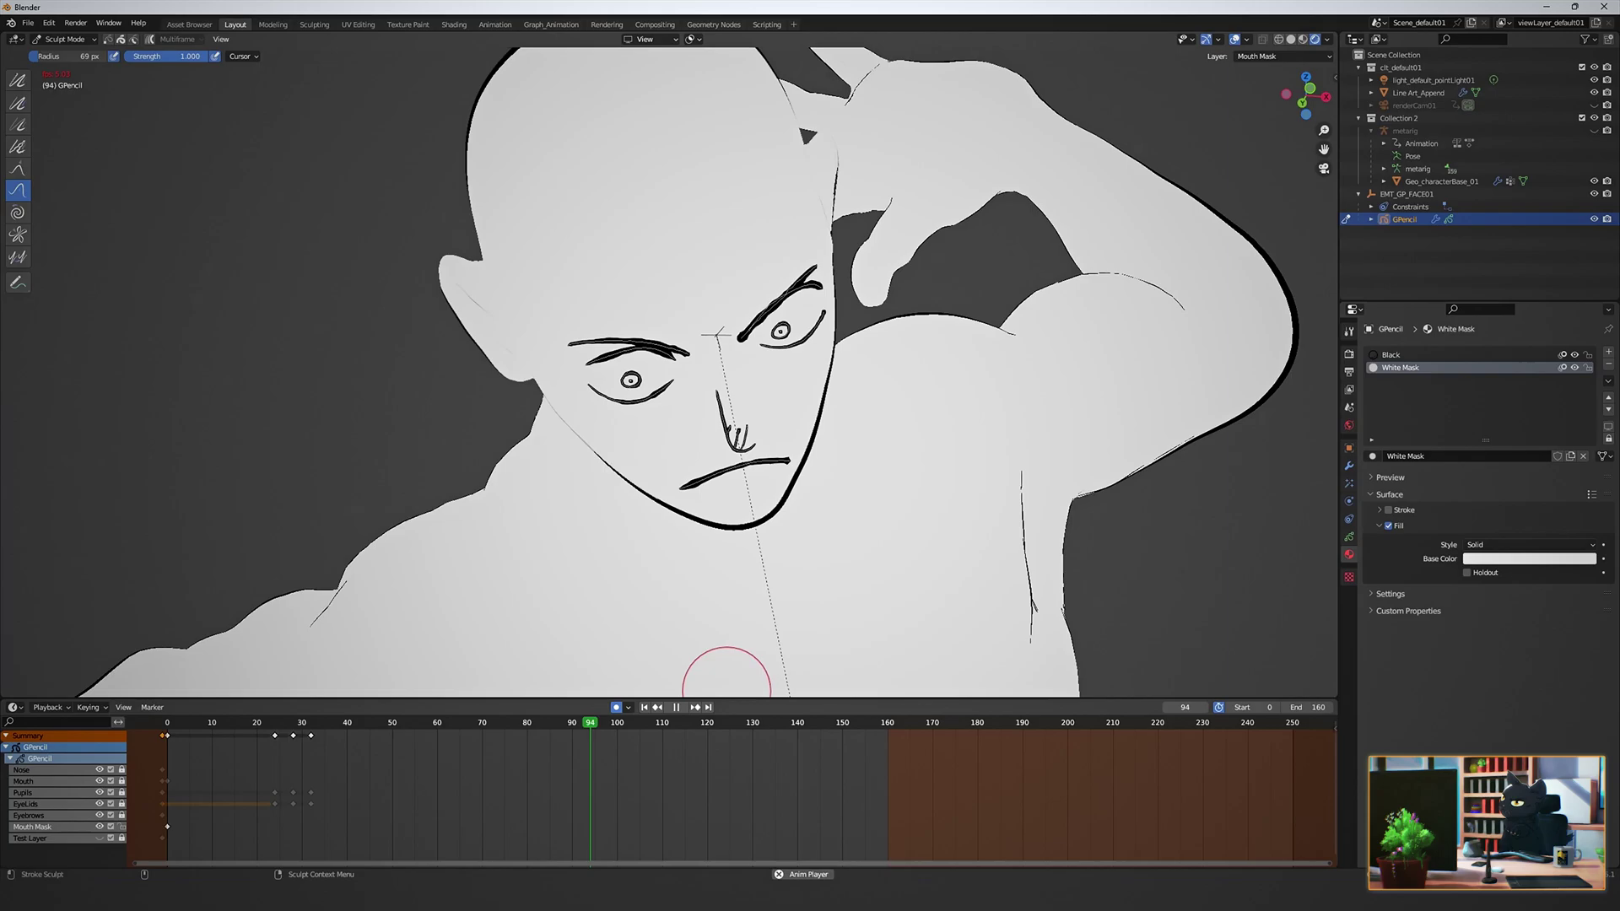
{"action": "key", "text": "Escape"}
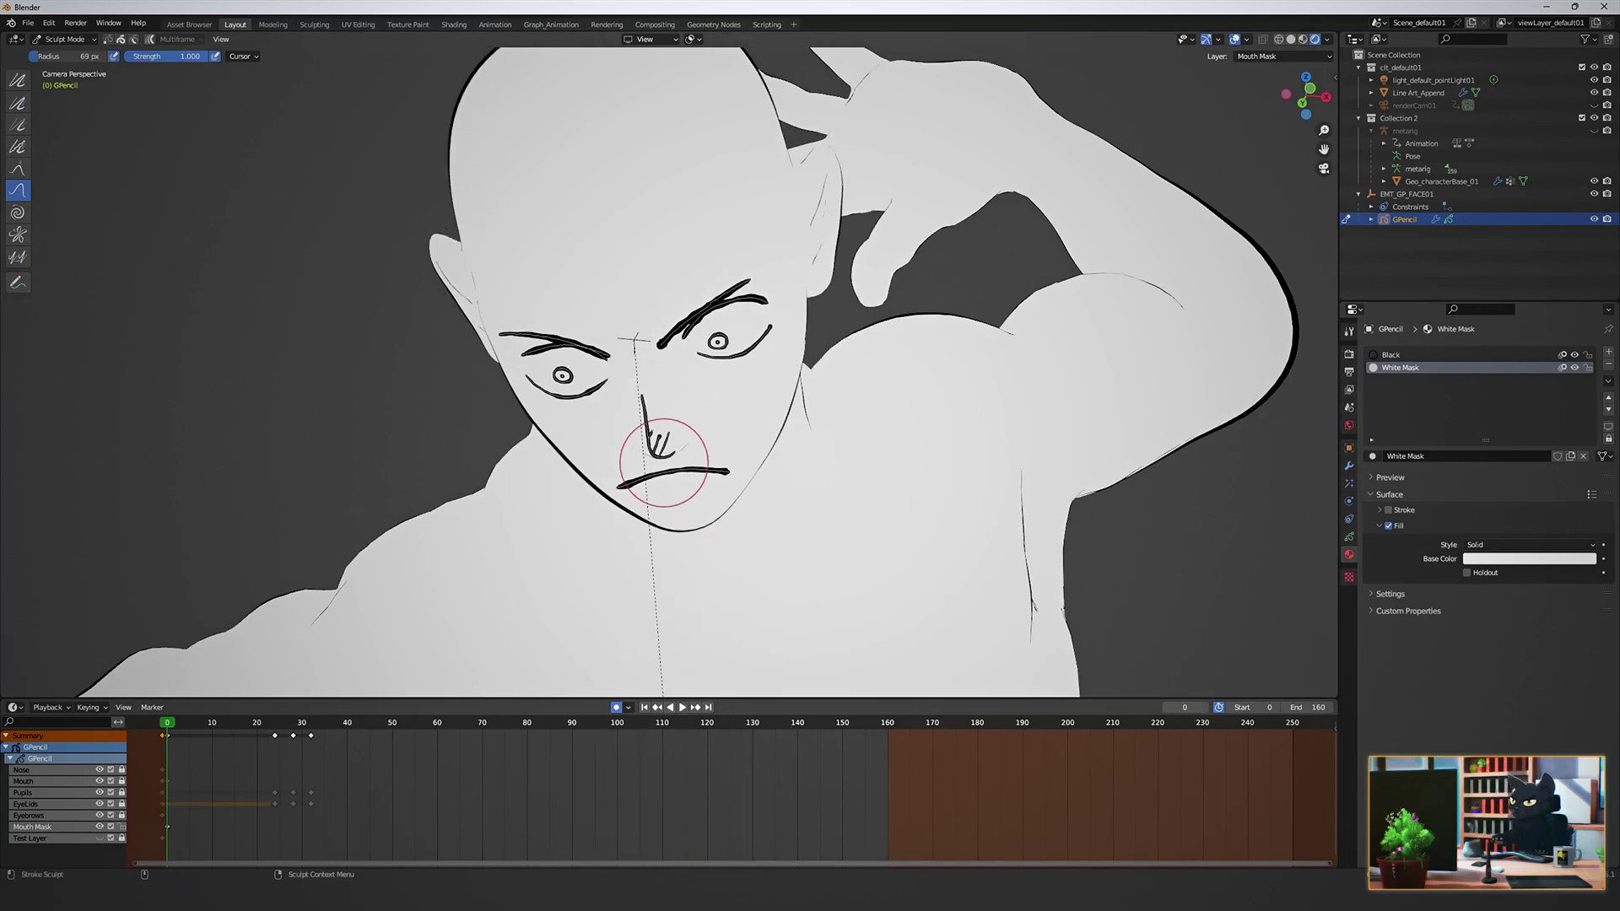
Refine the mouth line on the Mouth layer in Sculpt Mode, then hide the overlays and play the animation.
{"action": "left_click", "coordinate": [1349, 536]}
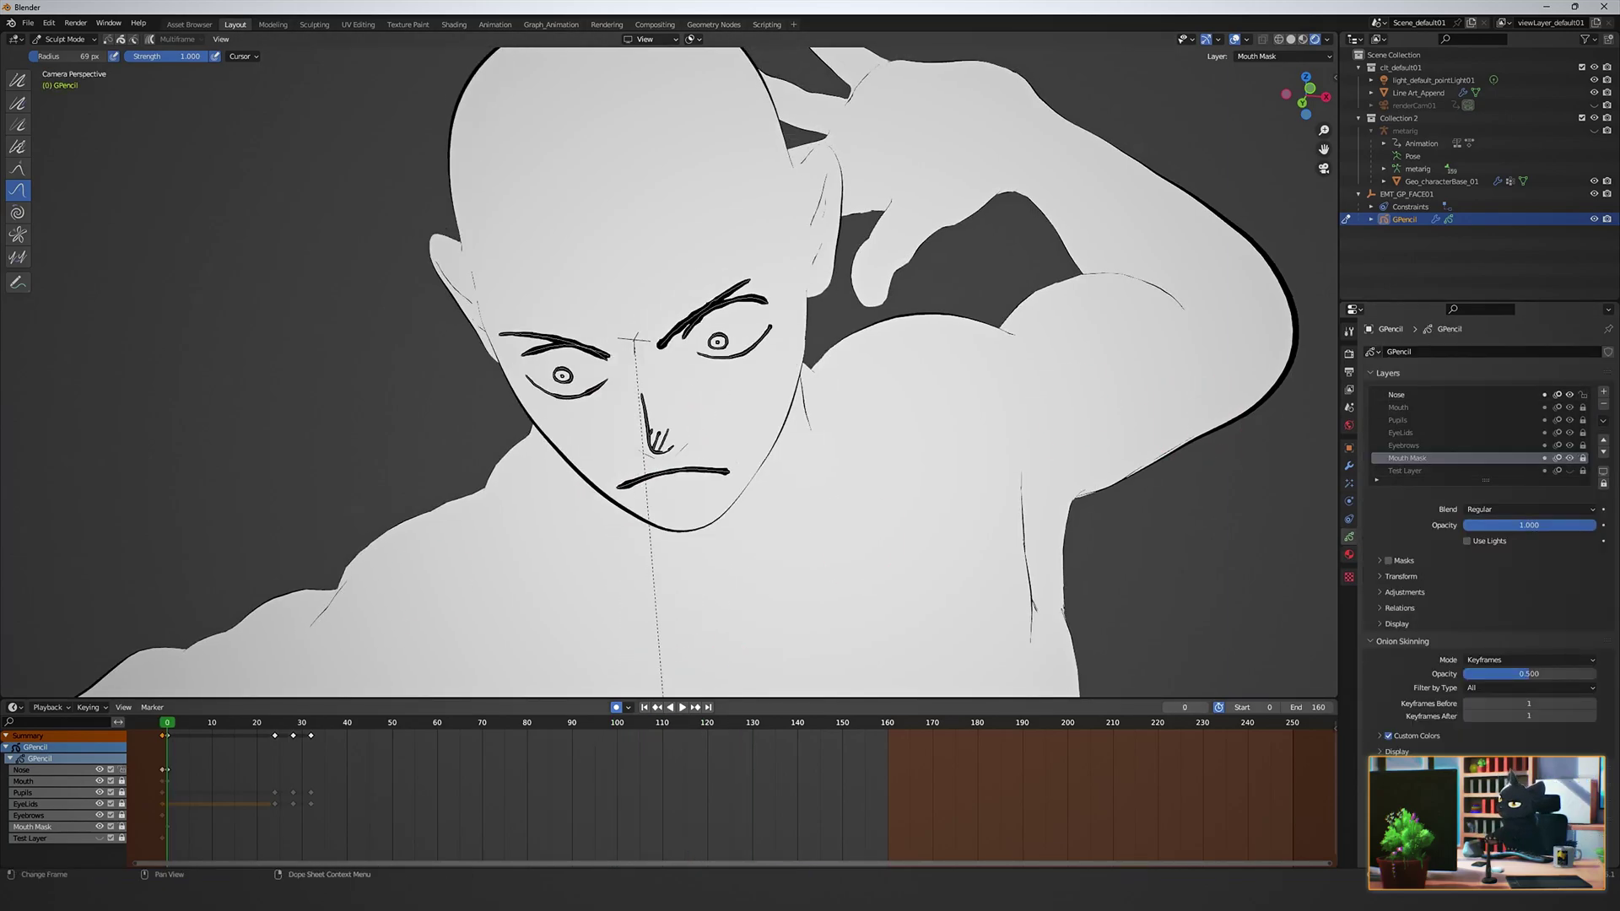
{"action": "left_click", "coordinate": [1434, 408]}
{"action": "left_click_drag", "start_coordinate": [640, 484], "coordinate": [644, 489]}
{"action": "left_click", "coordinate": [1234, 40]}
{"action": "key", "text": "space"}
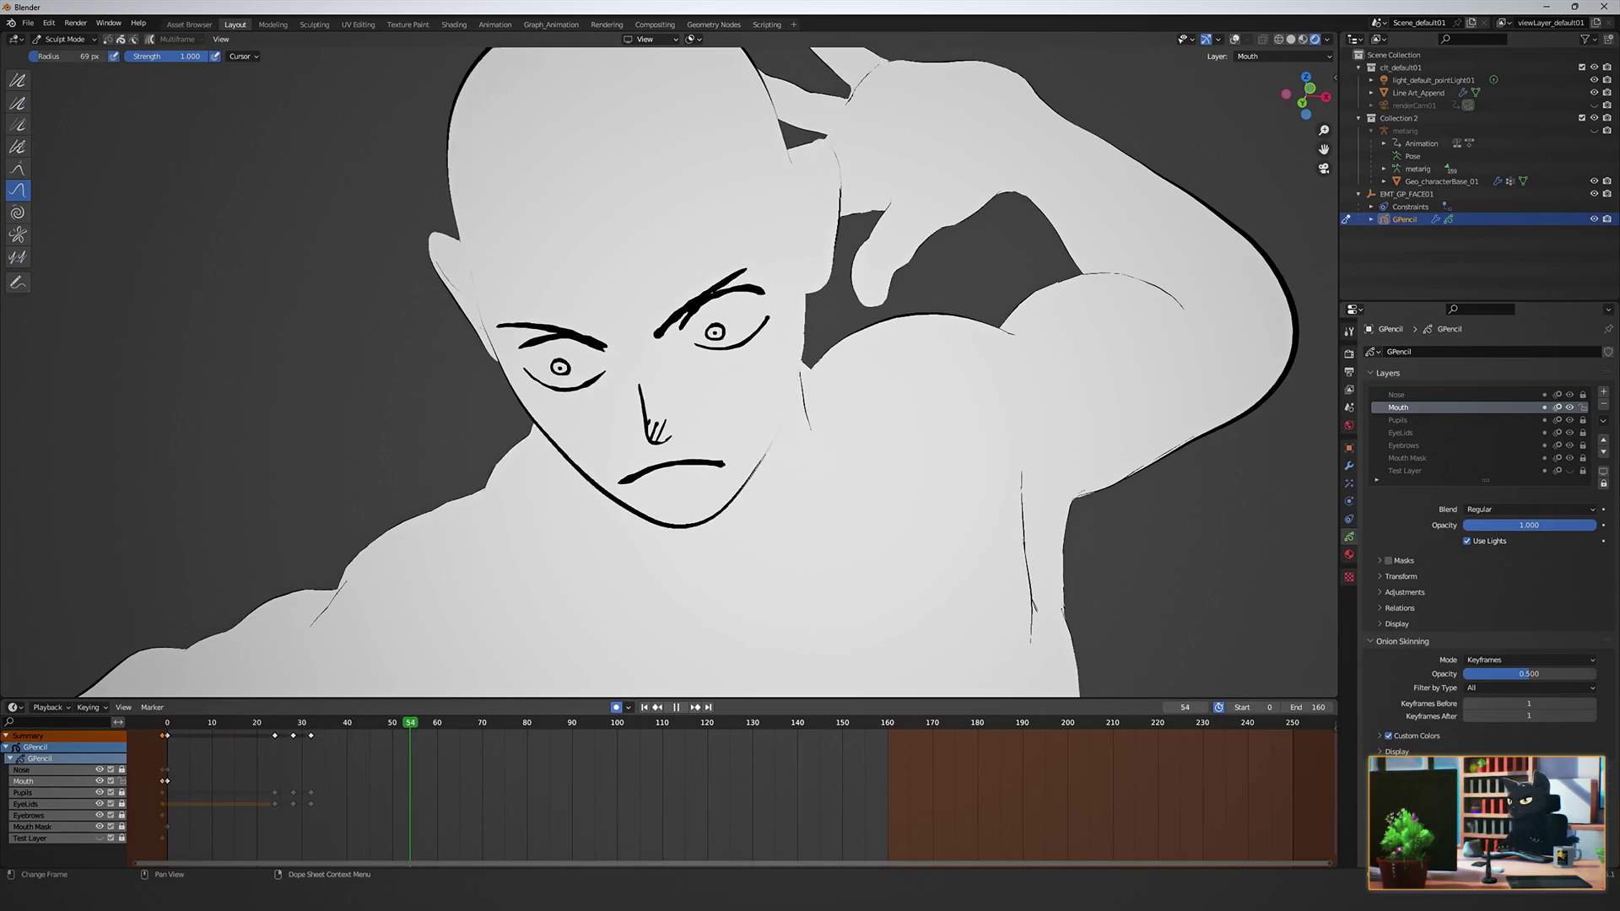
{"action": "key", "text": "space"}
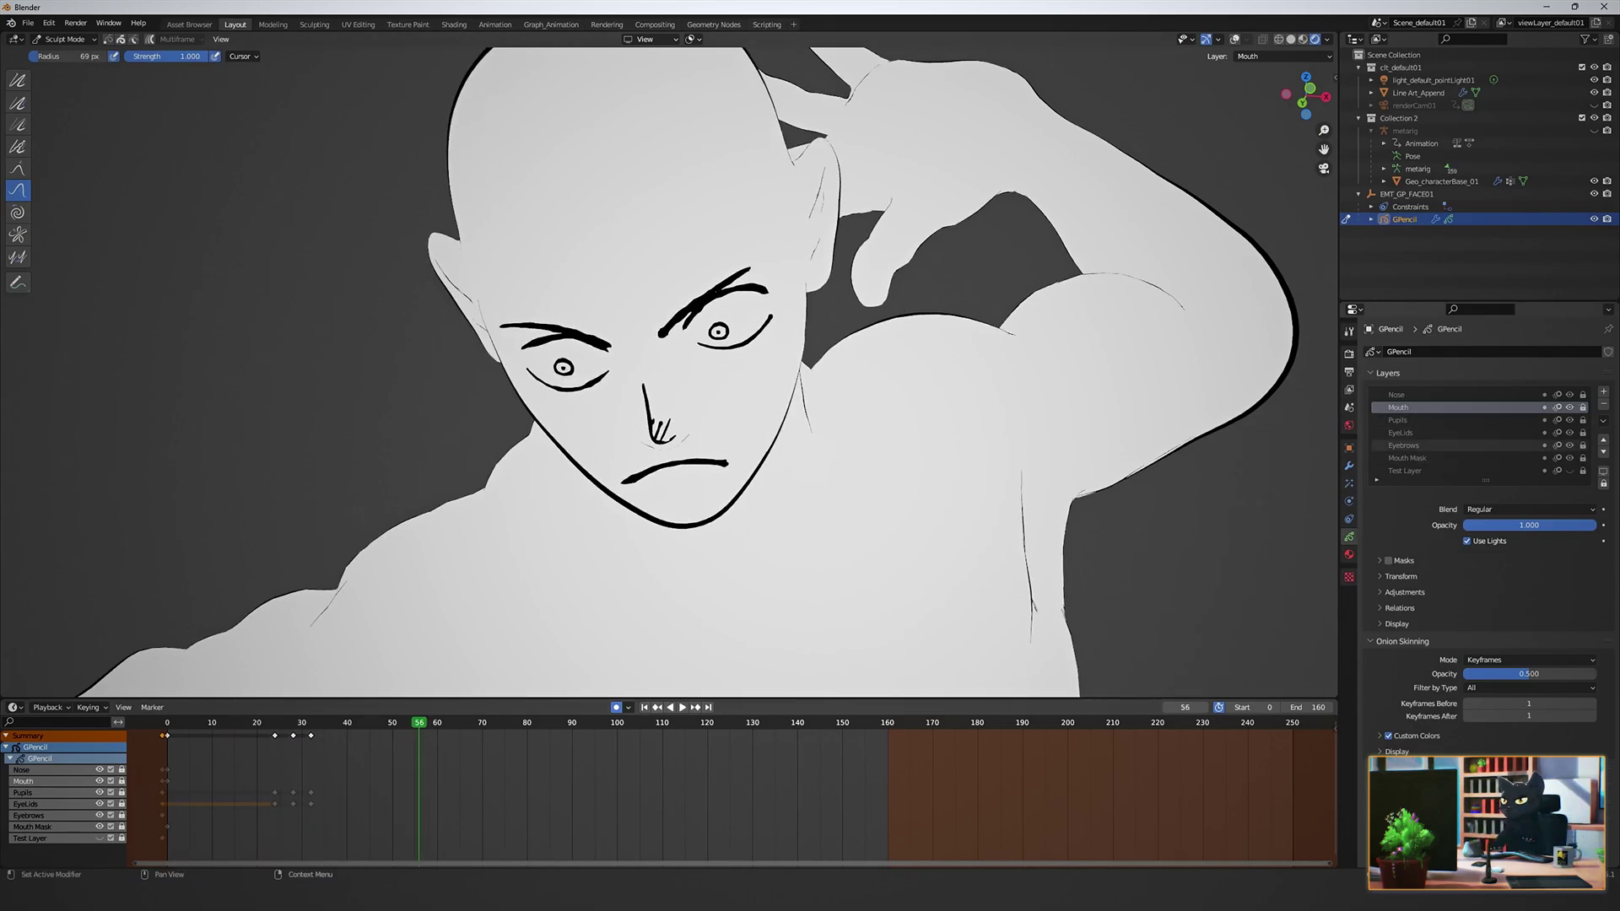
On the EyeLids layer, copy the three blink keyframes and paste them at frame 56, and play the animation.
{"action": "left_click", "coordinate": [1434, 445]}
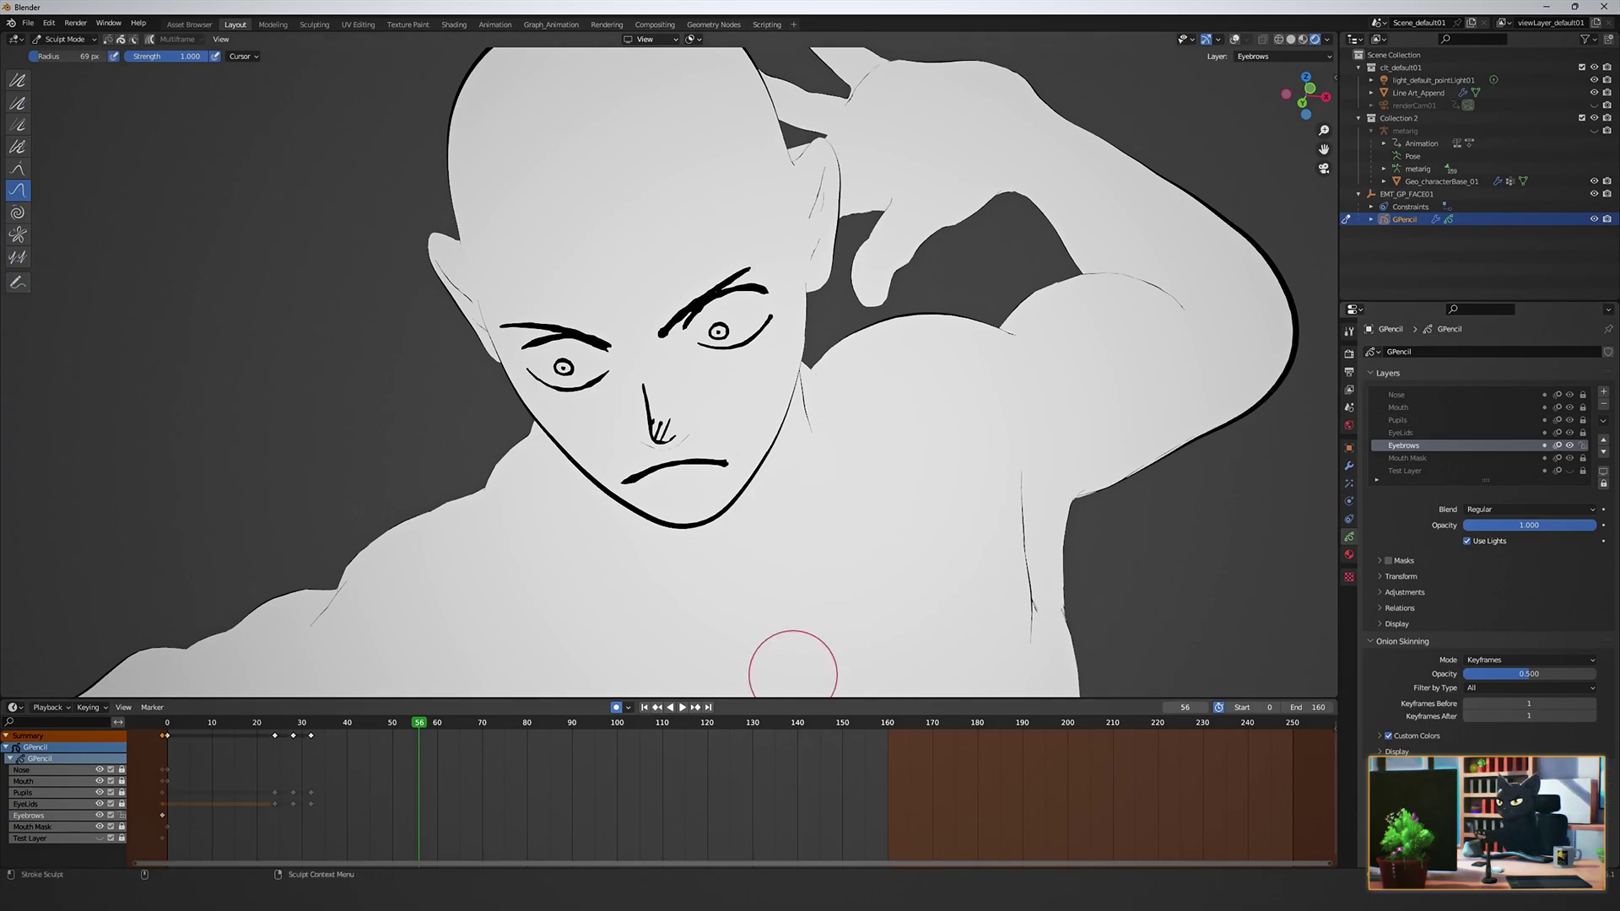
{"action": "left_click", "coordinate": [1434, 433]}
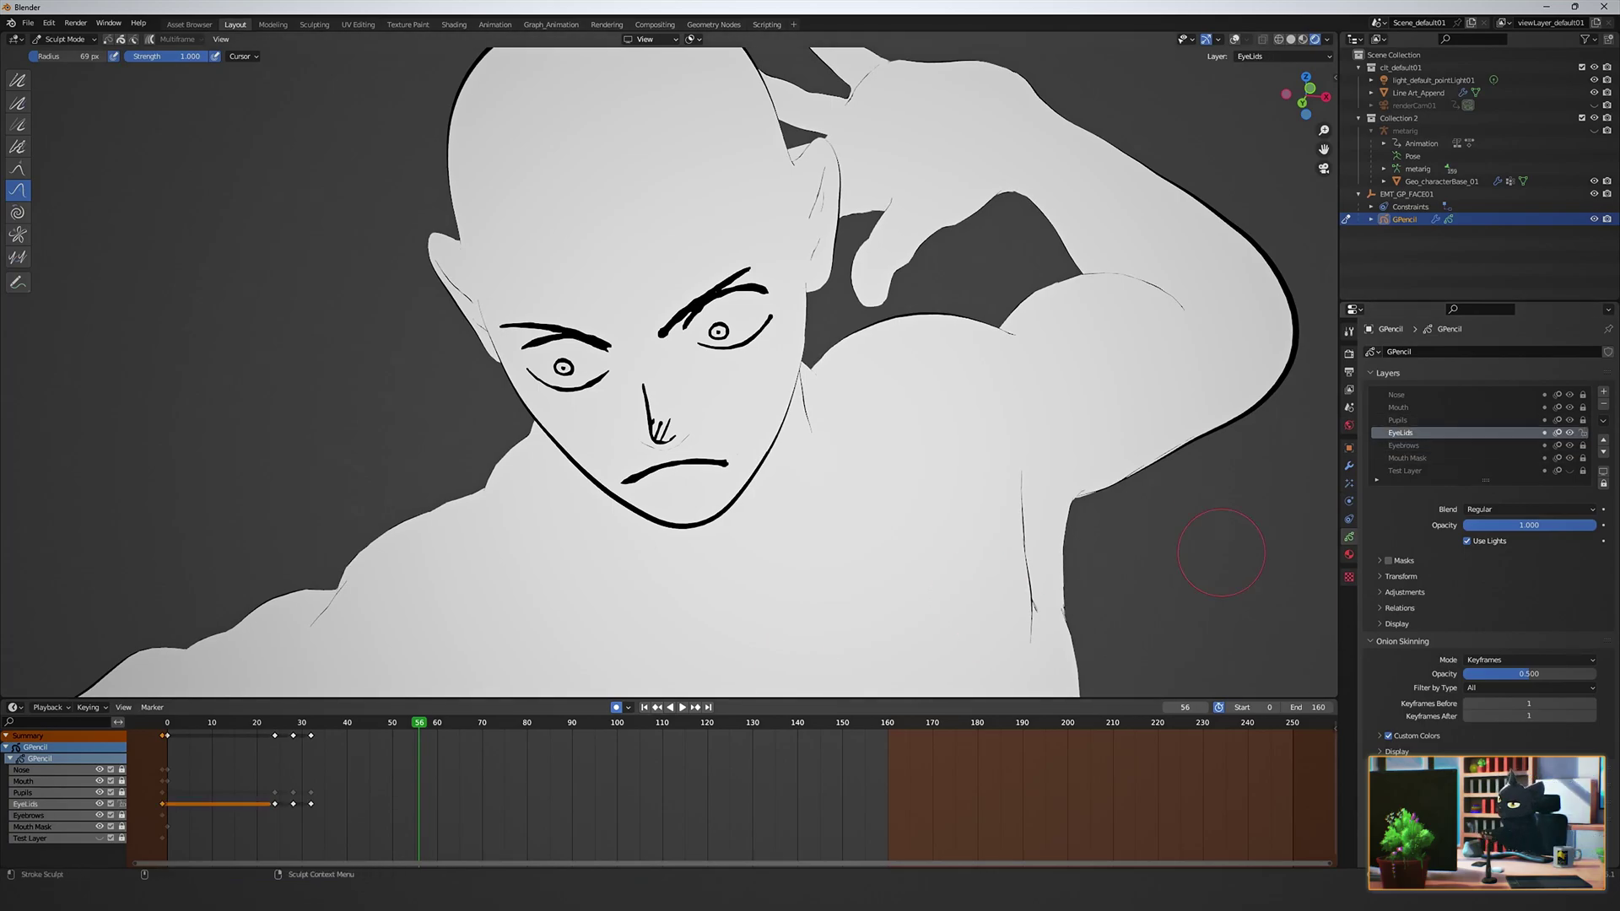
{"action": "left_click_drag", "start_coordinate": [350, 798], "coordinate": [247, 814]}
{"action": "key", "text": "ctrl+c"}
{"action": "key", "text": "ctrl+v"}
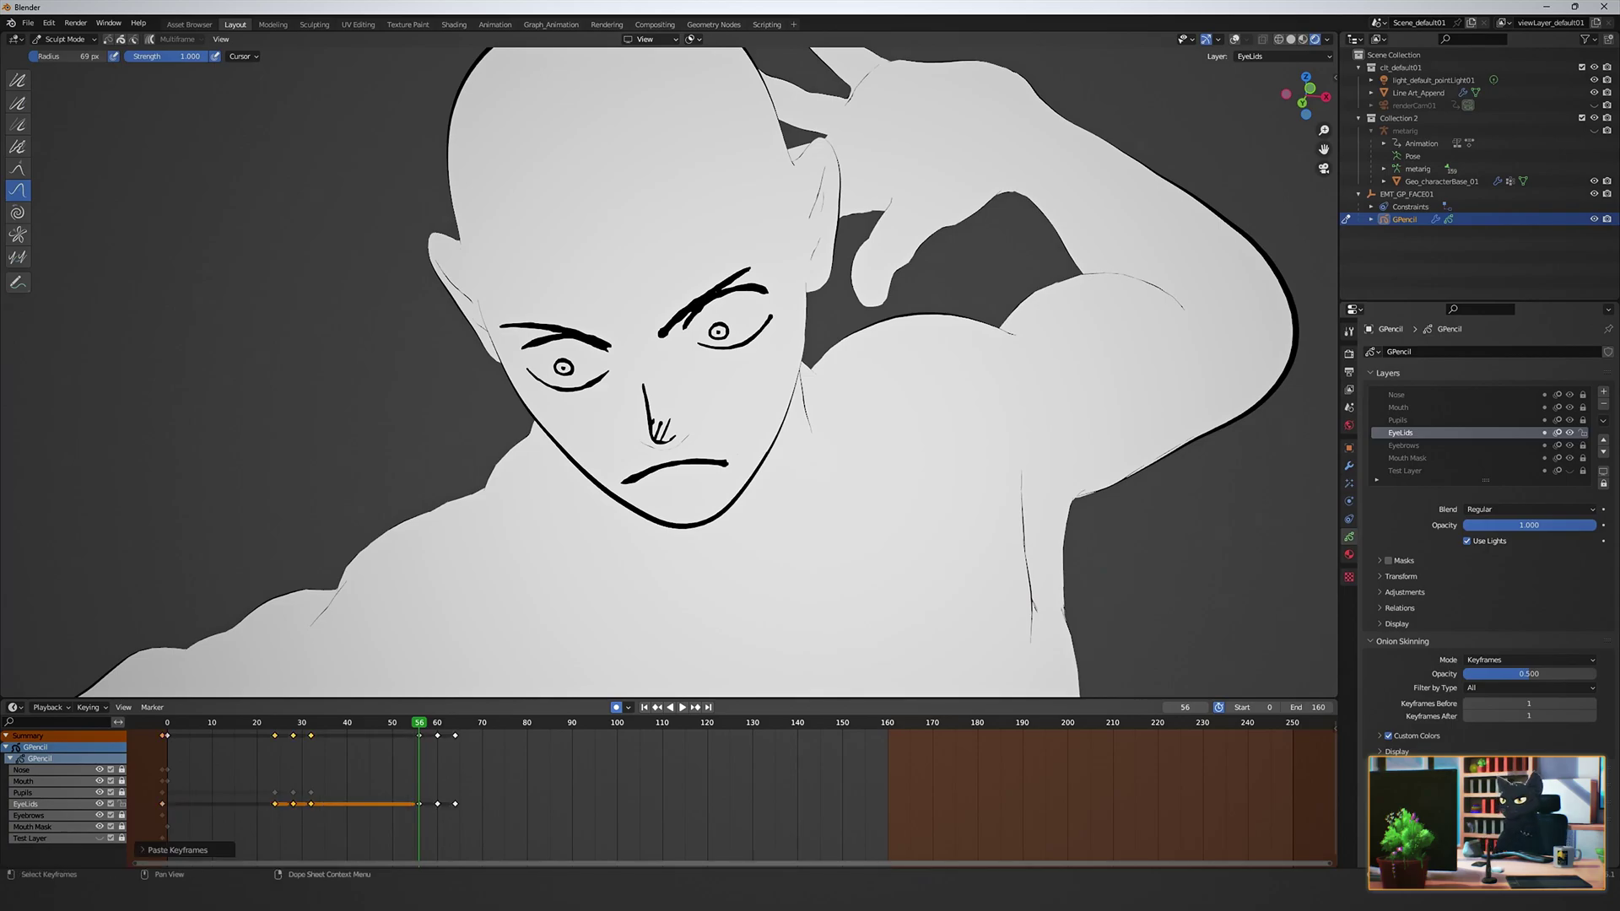
{"action": "key", "text": "space"}
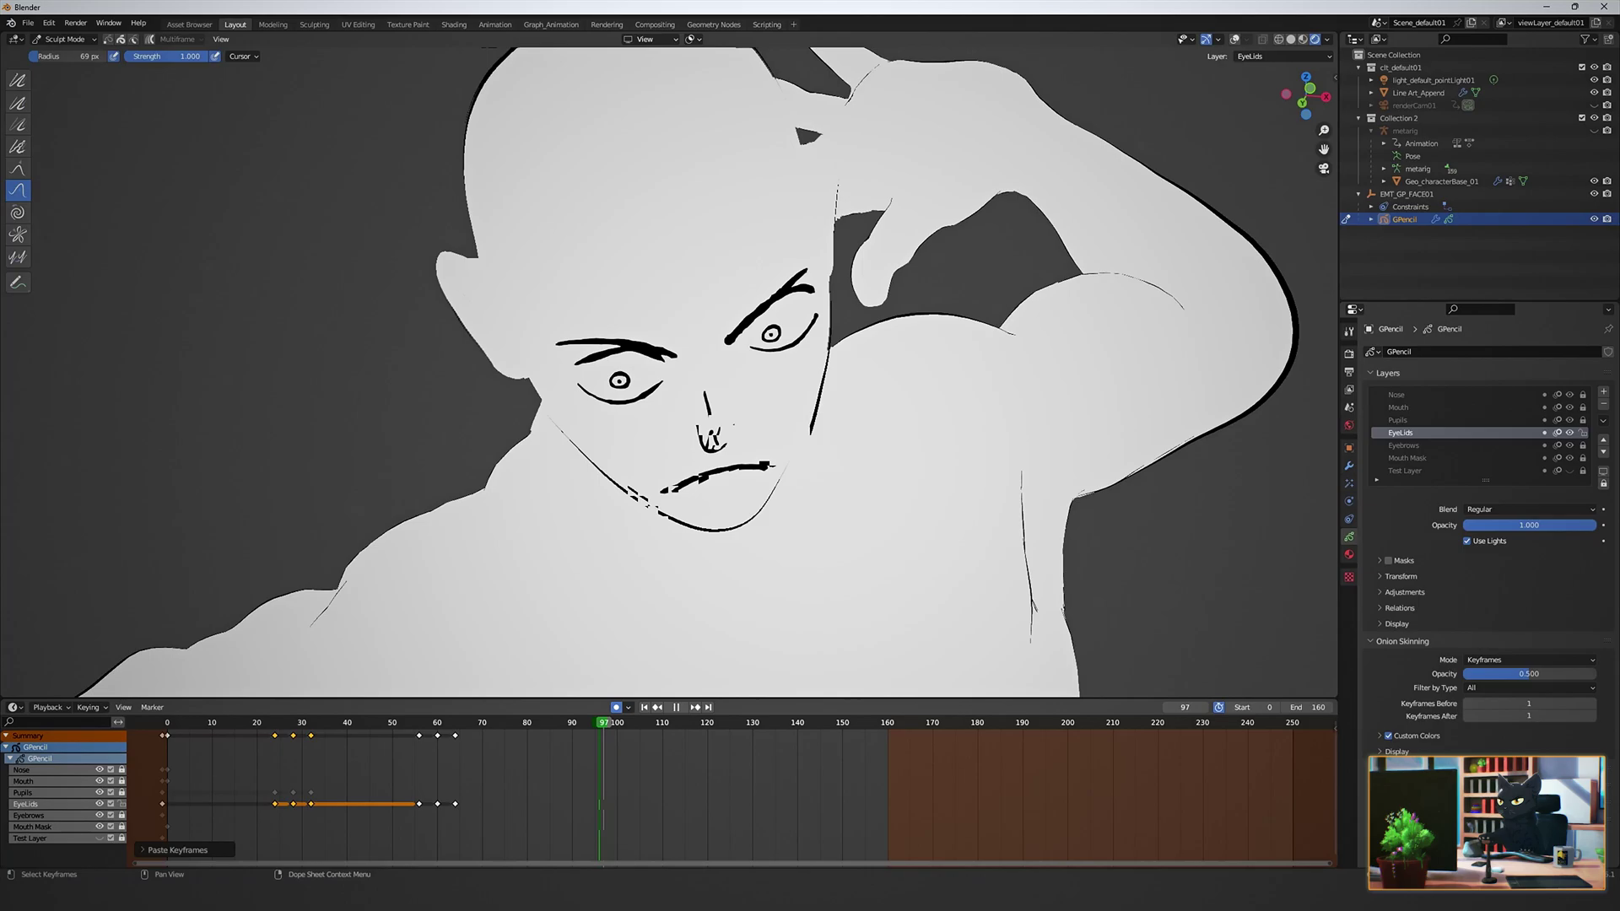
Try pasting the copied eyelid blink keyframes at frame 96.
{"action": "key", "text": "space"}
{"action": "key", "text": "Left"}
{"action": "key", "text": "ctrl+v"}
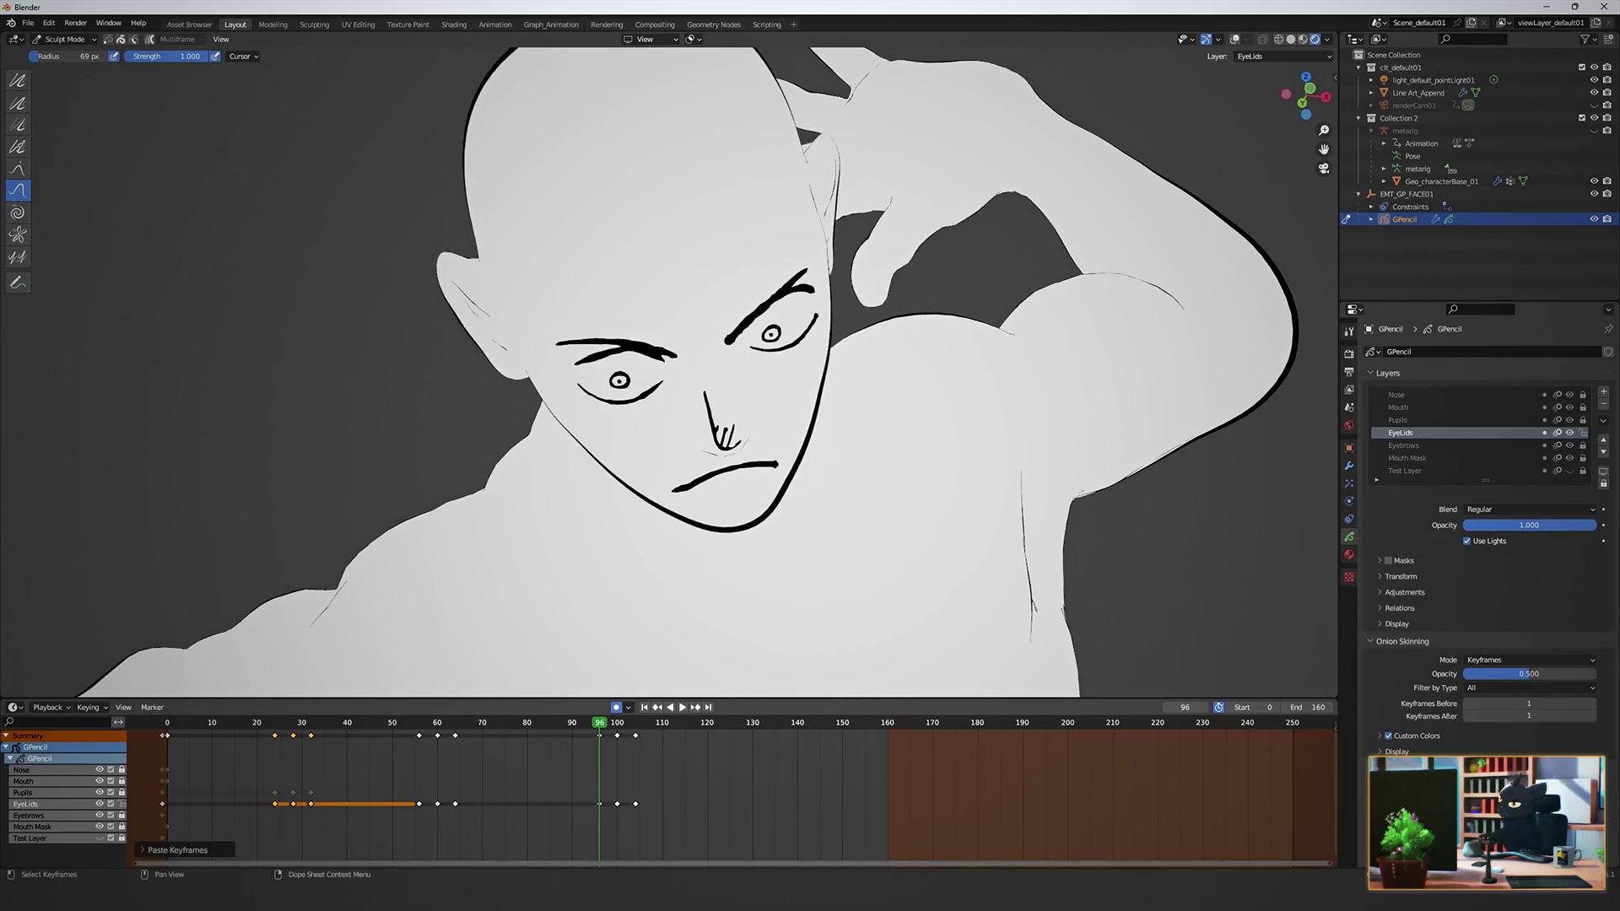
{"action": "key", "text": "space"}
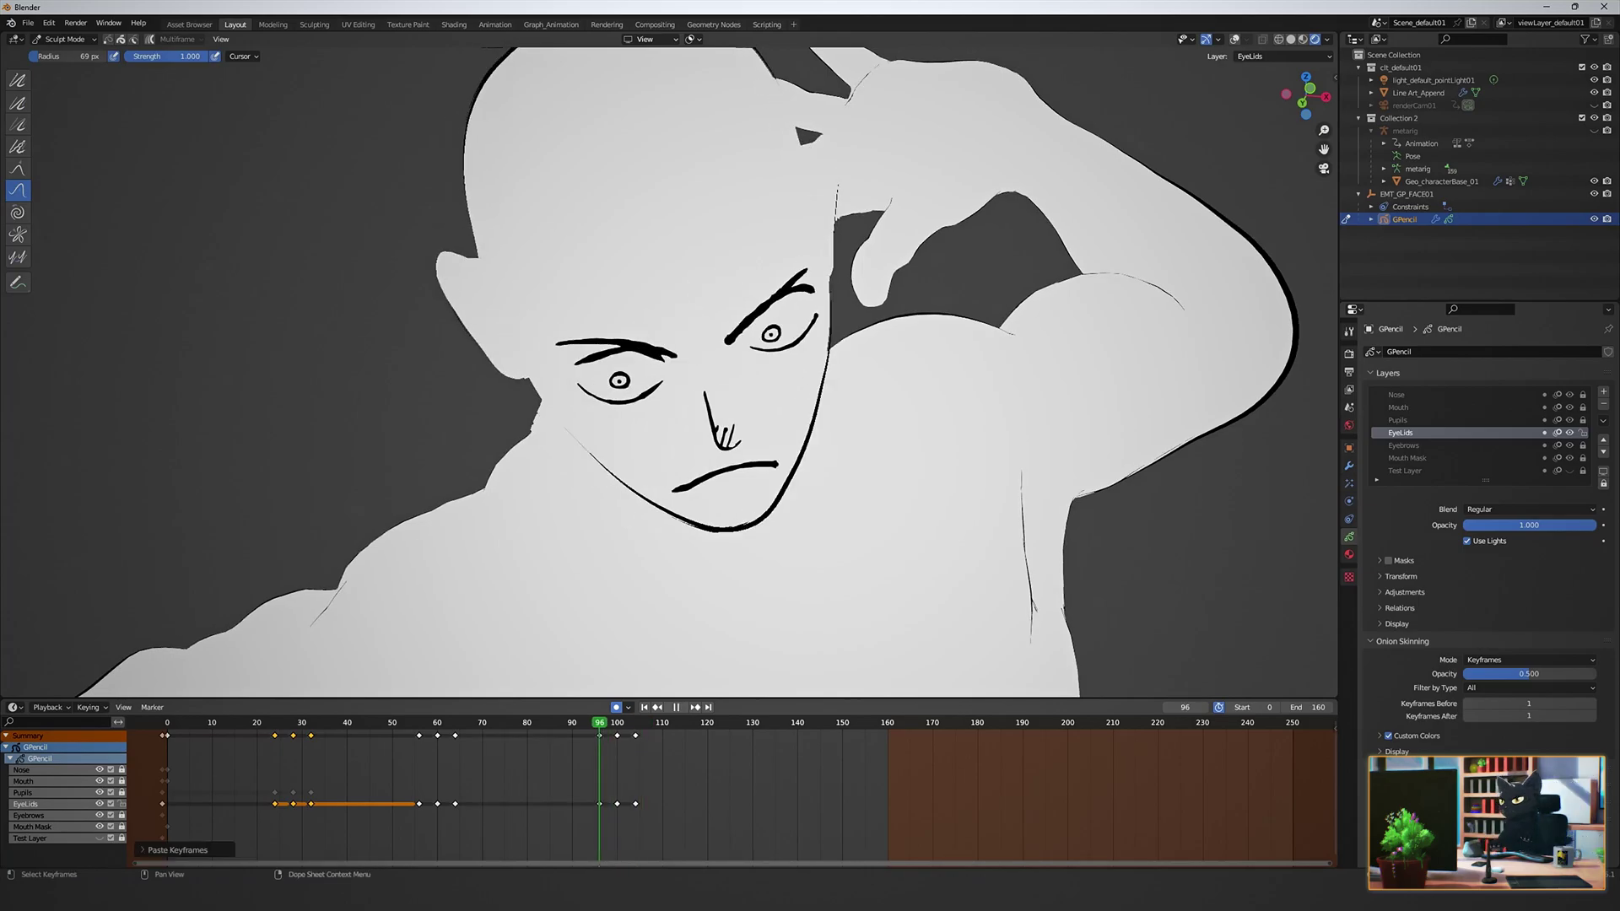
{"action": "key", "text": "space"}
Paste the copied eyelid blink keyframes at frame 92.
{"action": "left_click_drag", "start_coordinate": [599, 723], "coordinate": [586, 723]}
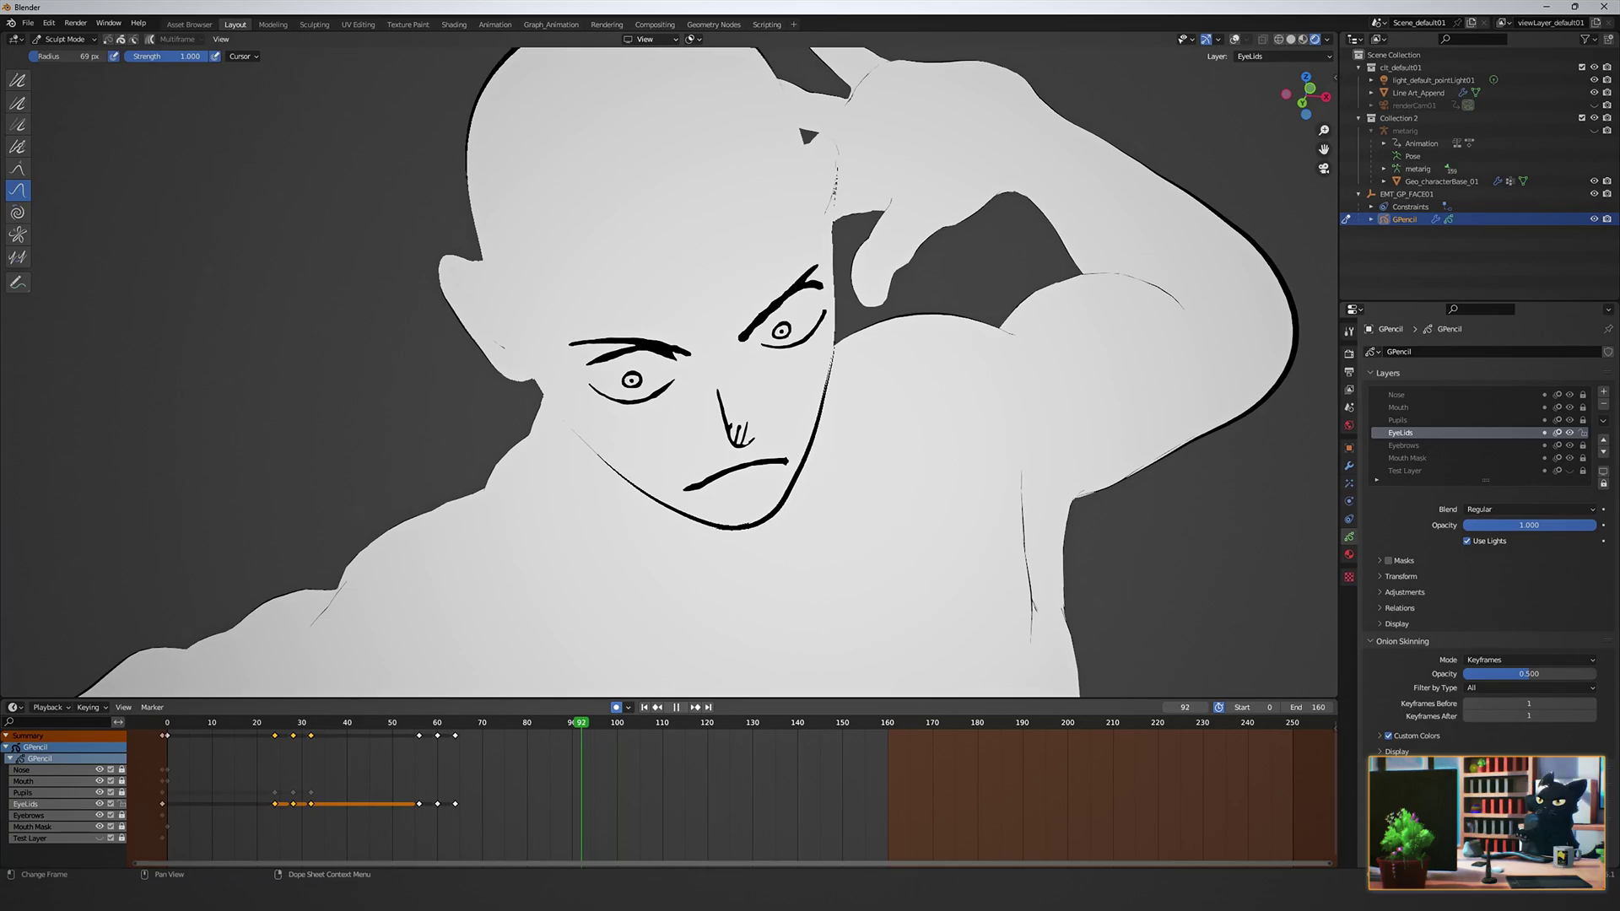
{"action": "key", "text": "space"}
{"action": "key", "text": "ctrl+v"}
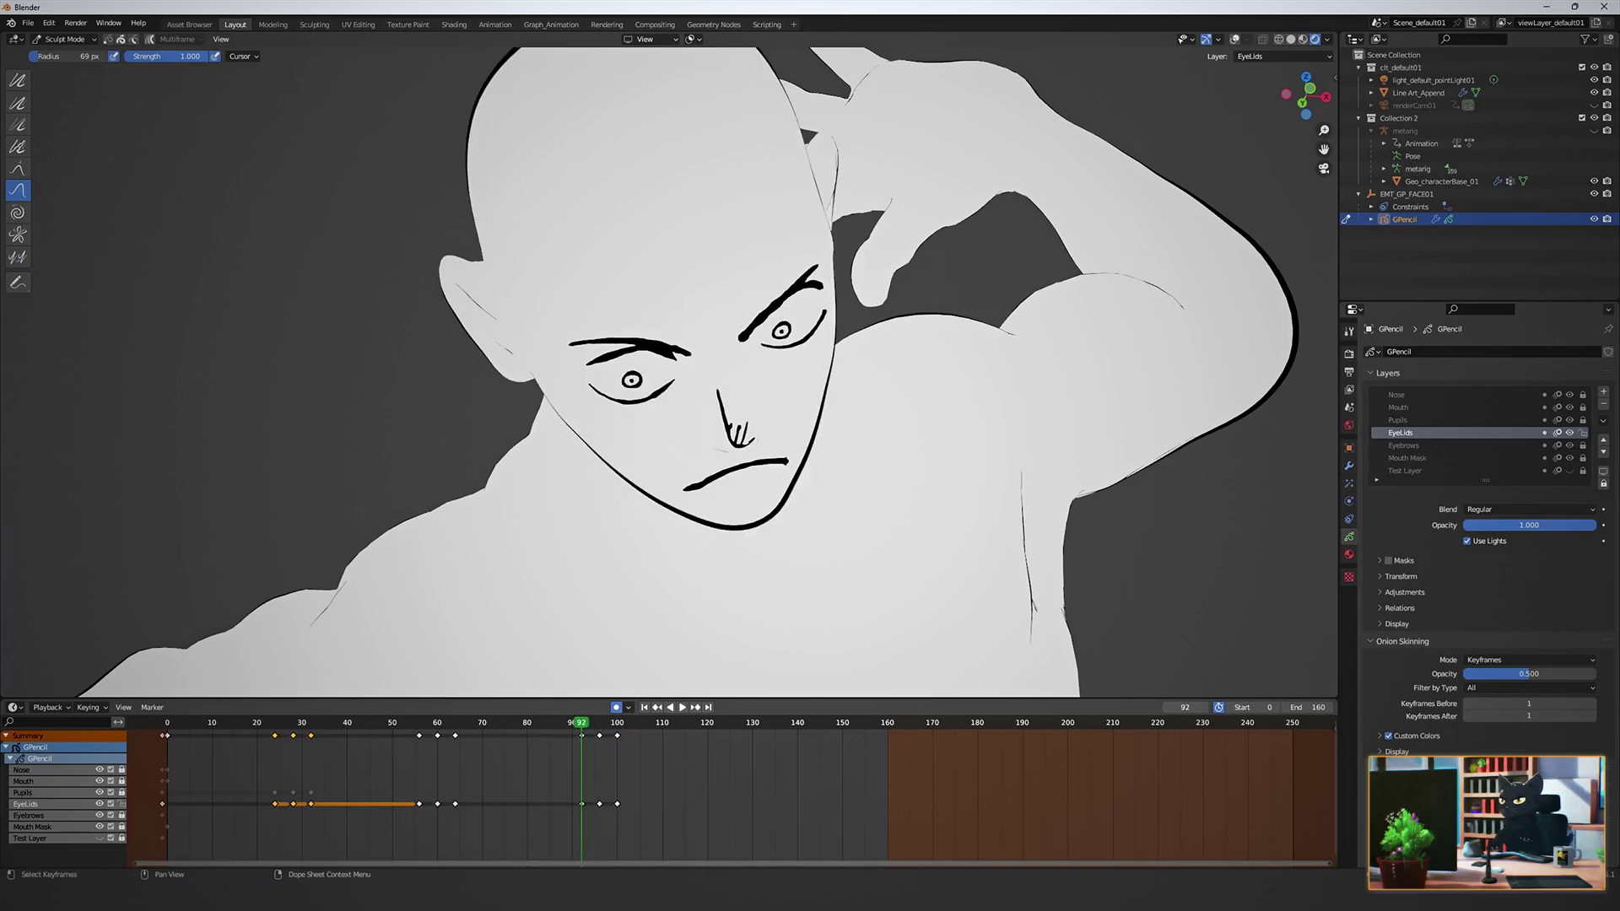
On the Pupils layer, duplicate the blink keyframes so the pupils follow the blinks starting at frames 56 and 92.
{"action": "left_click_drag", "start_coordinate": [581, 723], "coordinate": [616, 723]}
{"action": "left_click", "coordinate": [1397, 394]}
{"action": "left_click", "coordinate": [1398, 420]}
{"action": "key", "text": "ctrl+v"}
{"action": "key", "text": "ctrl+v"}
Delete the pupil strokes on the closed-eye keyframe at frame 96 in Edit Mode and play the animation.
{"action": "left_click", "coordinate": [1291, 40]}
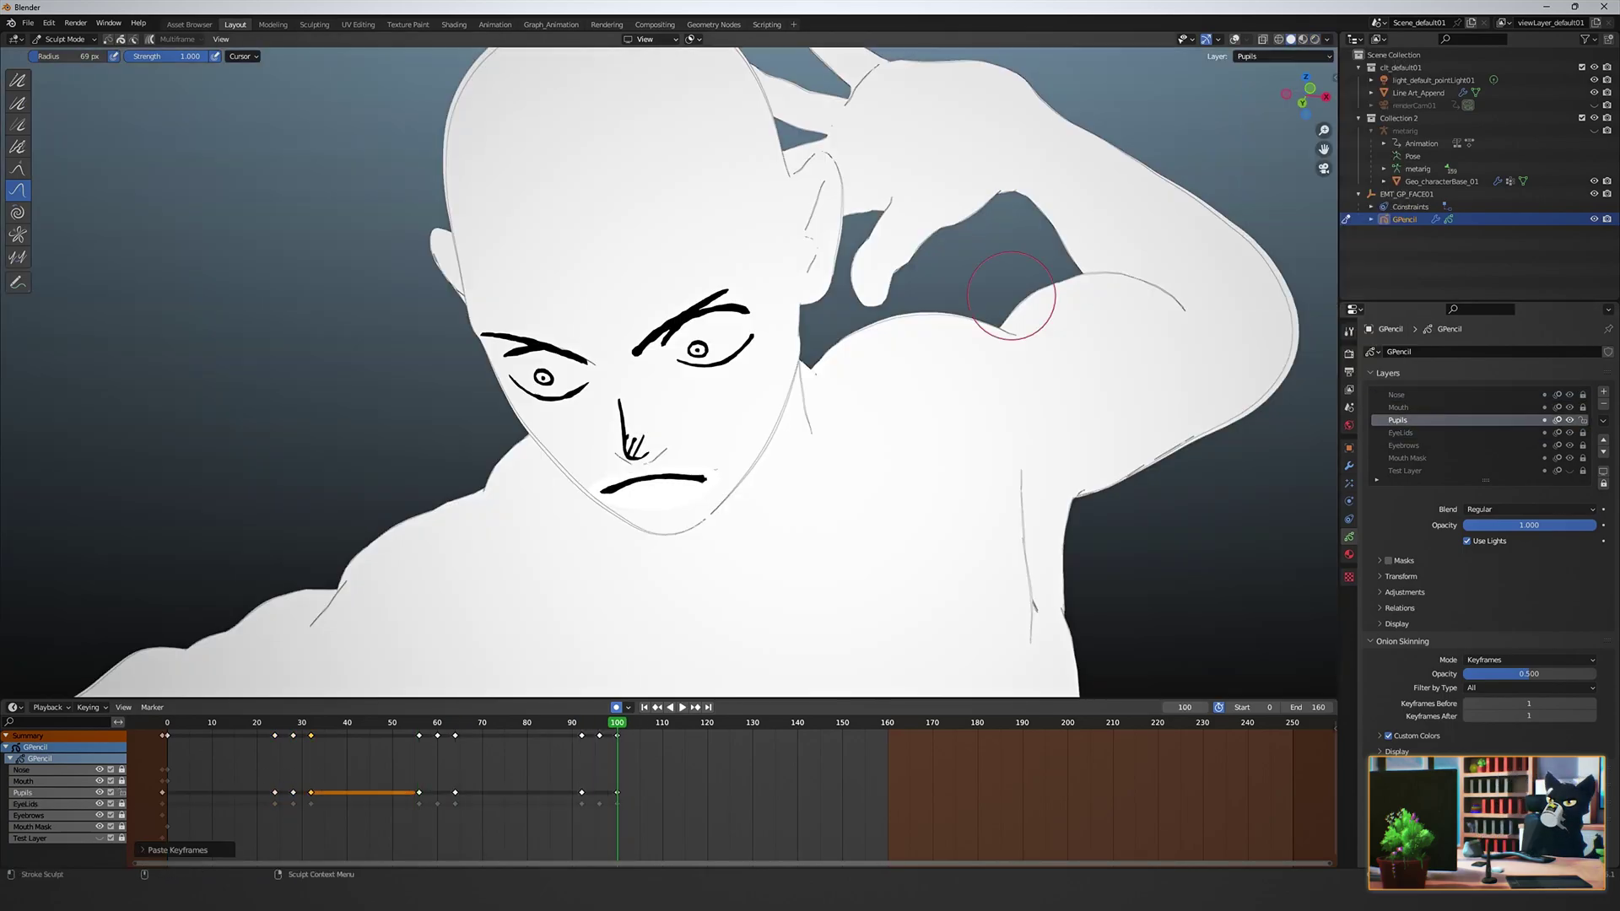
{"action": "key", "text": "Down"}
{"action": "key", "text": "Tab"}
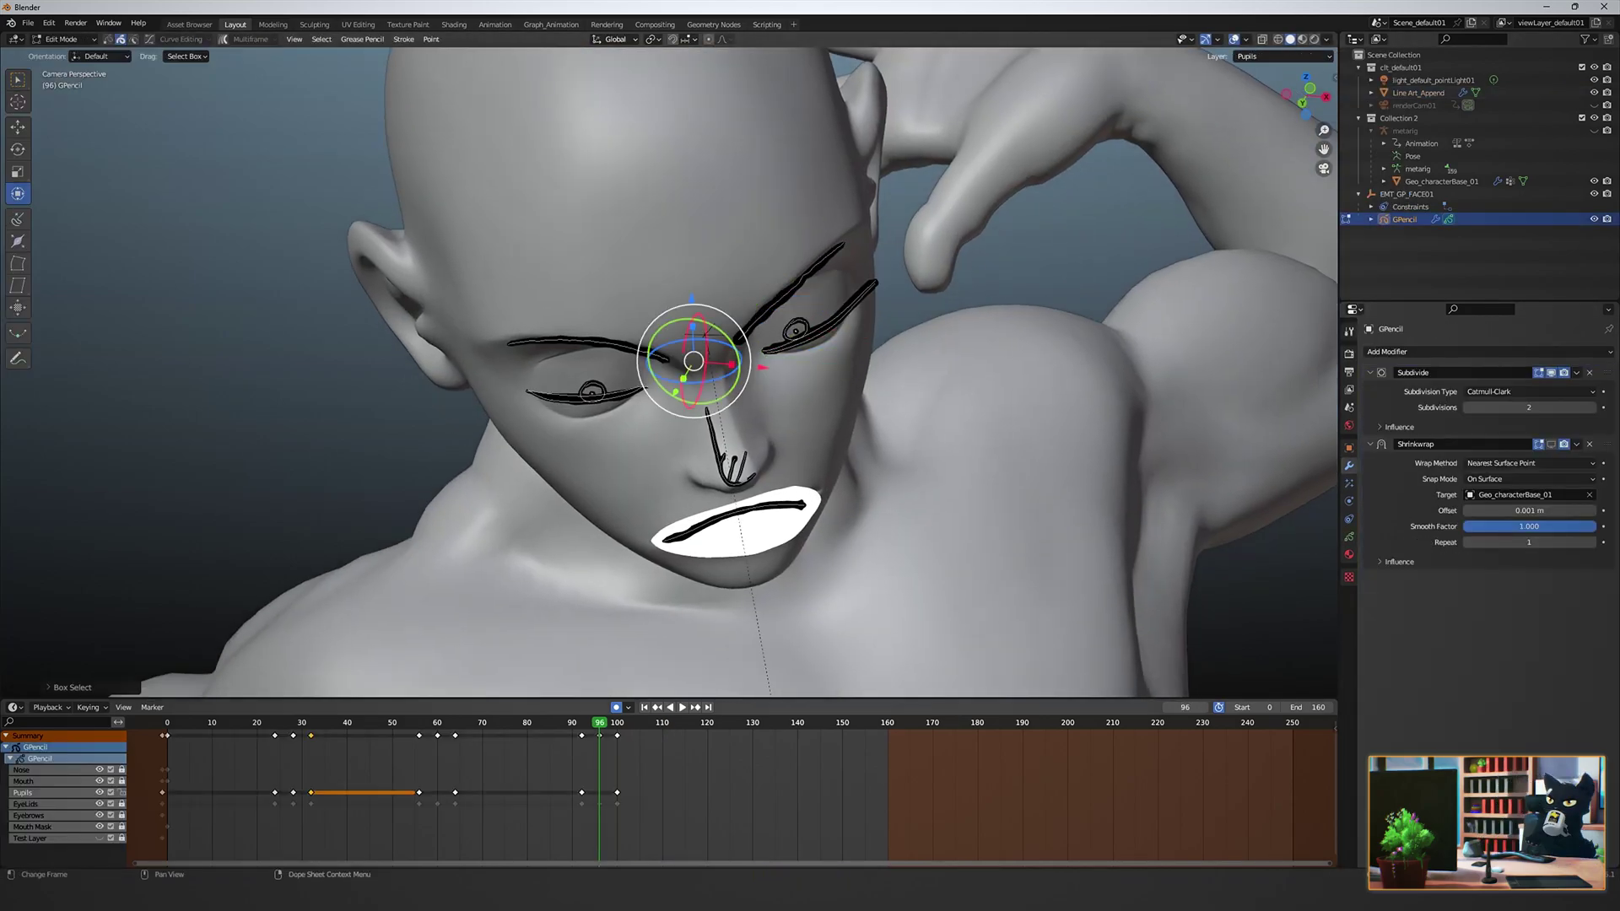
{"action": "key", "text": "space"}
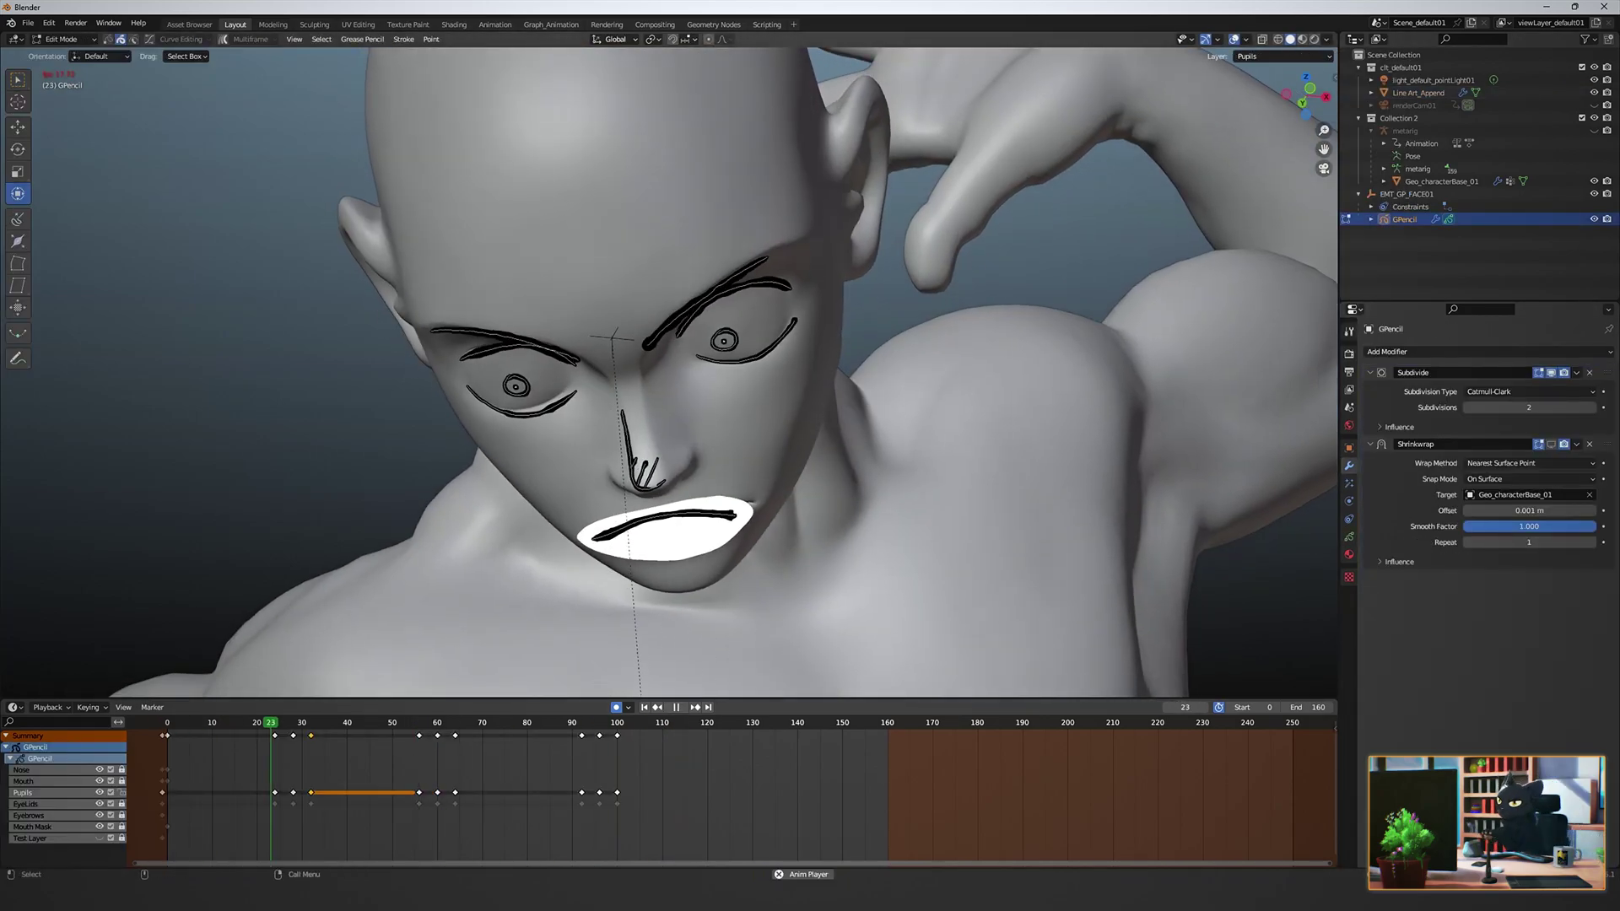
{"action": "left_click_drag", "start_coordinate": [690, 722], "coordinate": [275, 722]}
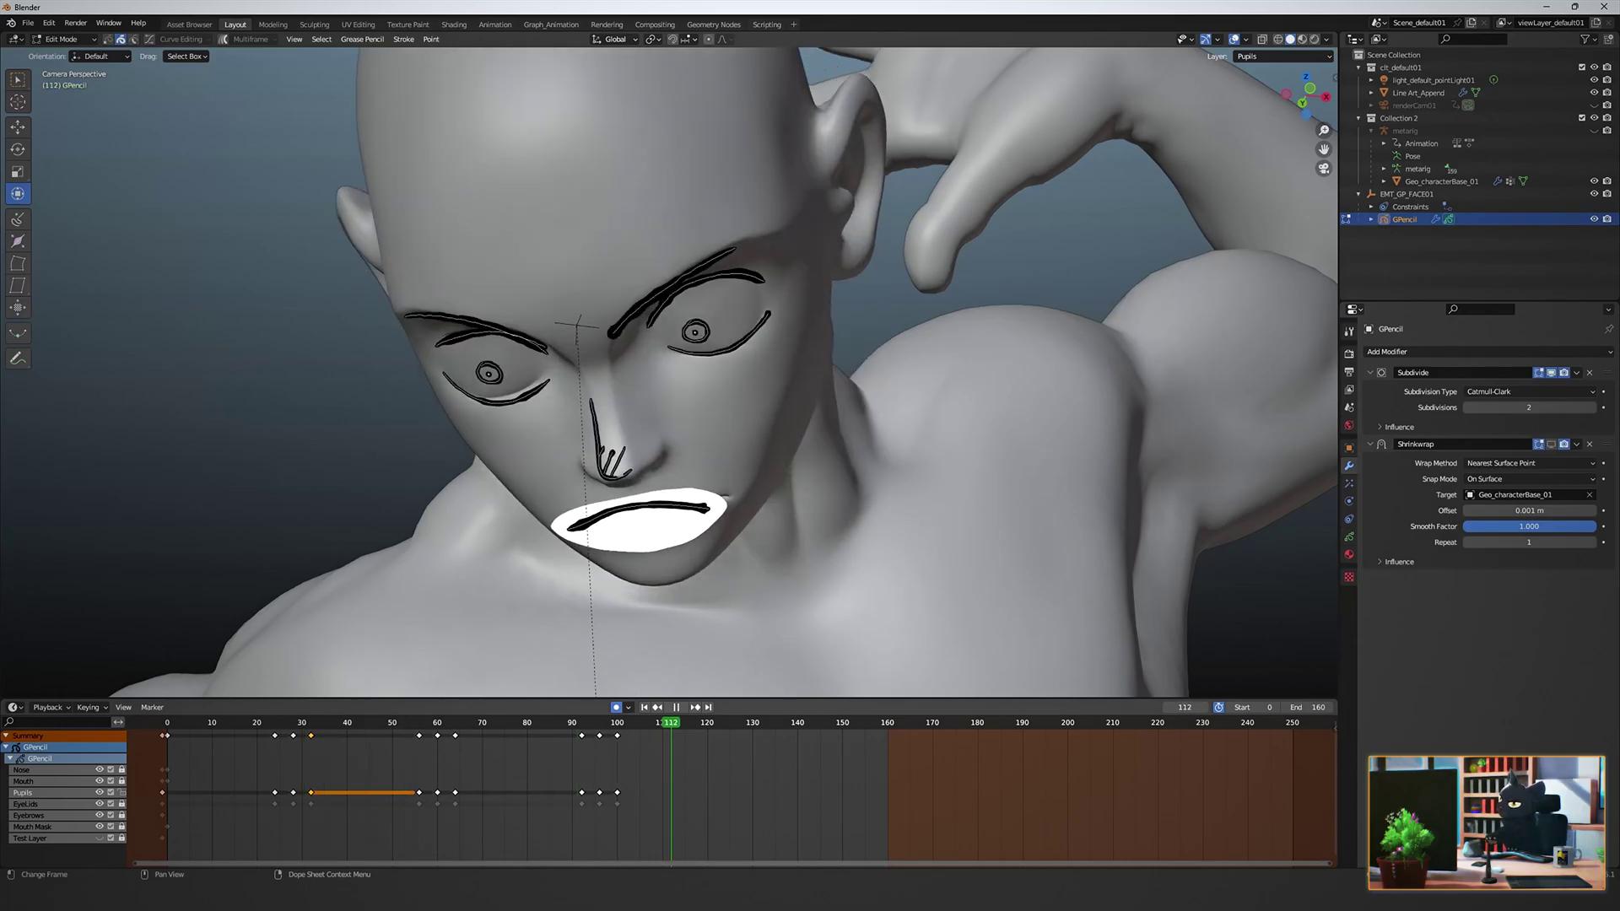
Sculpt both eyebrows downward at frame 28 on the Eyebrows layer in Sculpt Mode with rendered shading.
{"action": "left_click", "coordinate": [1348, 537]}
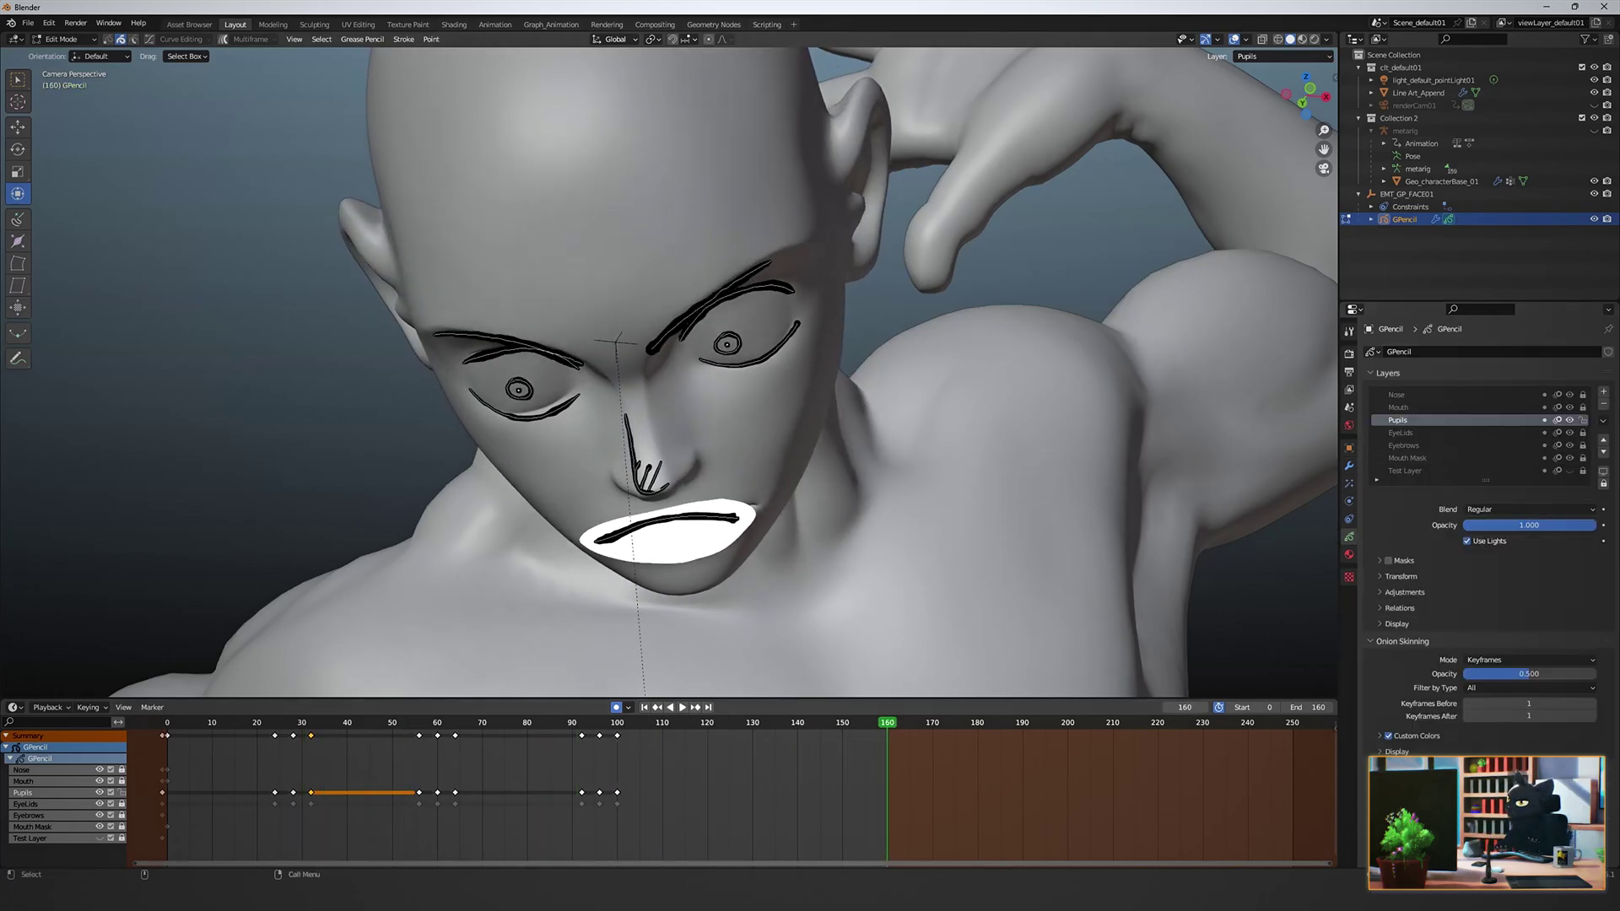
{"action": "key", "text": "space"}
{"action": "left_click", "coordinate": [1404, 446]}
{"action": "key", "text": "ctrl+Tab"}
{"action": "key", "text": "z"}
{"action": "left_click_drag", "start_coordinate": [702, 287], "coordinate": [691, 314]}
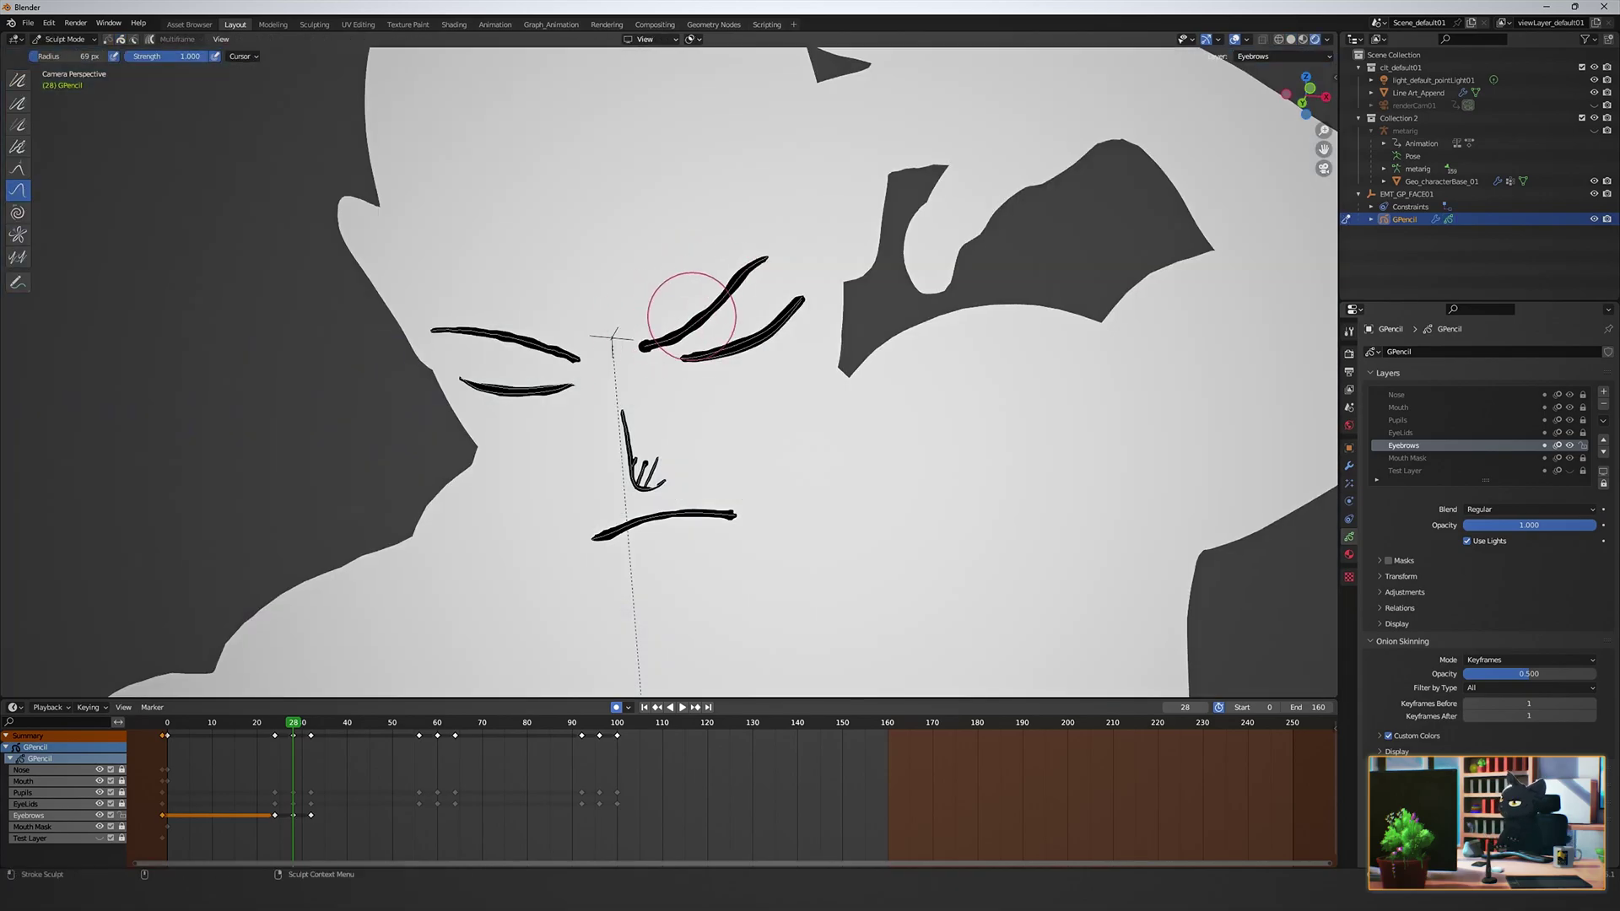
{"action": "left_click_drag", "start_coordinate": [498, 316], "coordinate": [567, 350]}
Sculpt the eyebrows at frame 32 with raised outer ends, checking them from another angle before returning to the camera view.
{"action": "key", "text": "shift+space"}
{"action": "left_click", "coordinate": [675, 426]}
{"action": "key", "text": "Up"}
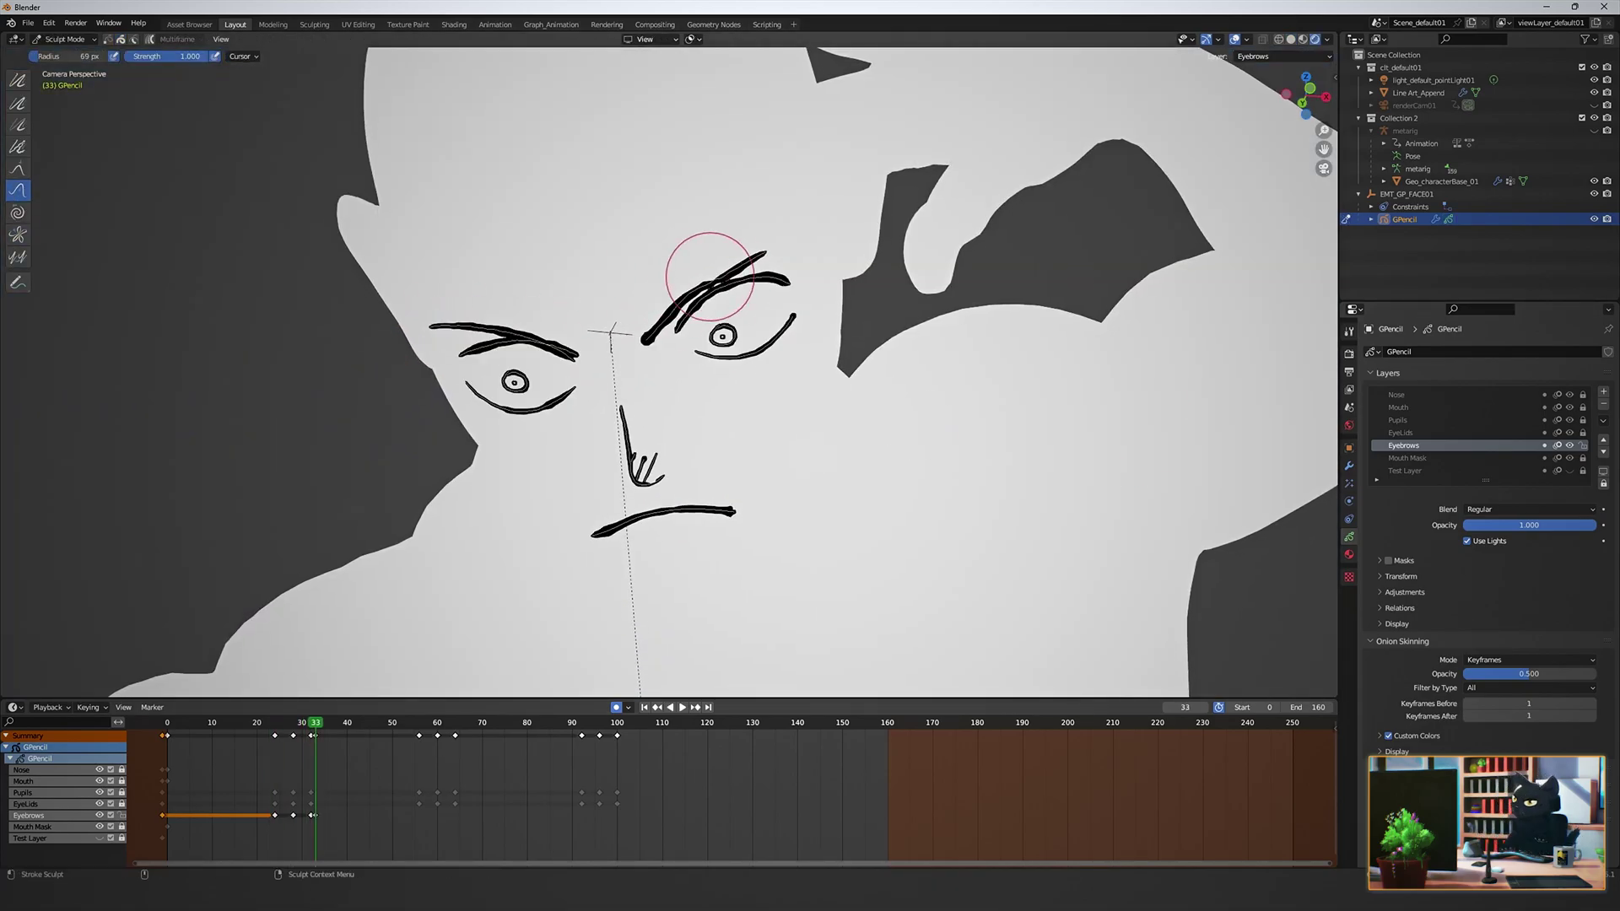
{"action": "key", "text": "Down"}
{"action": "key", "text": "Up"}
{"action": "key", "text": "ctrl+Tab"}
{"action": "key", "text": "ctrl+Tab"}
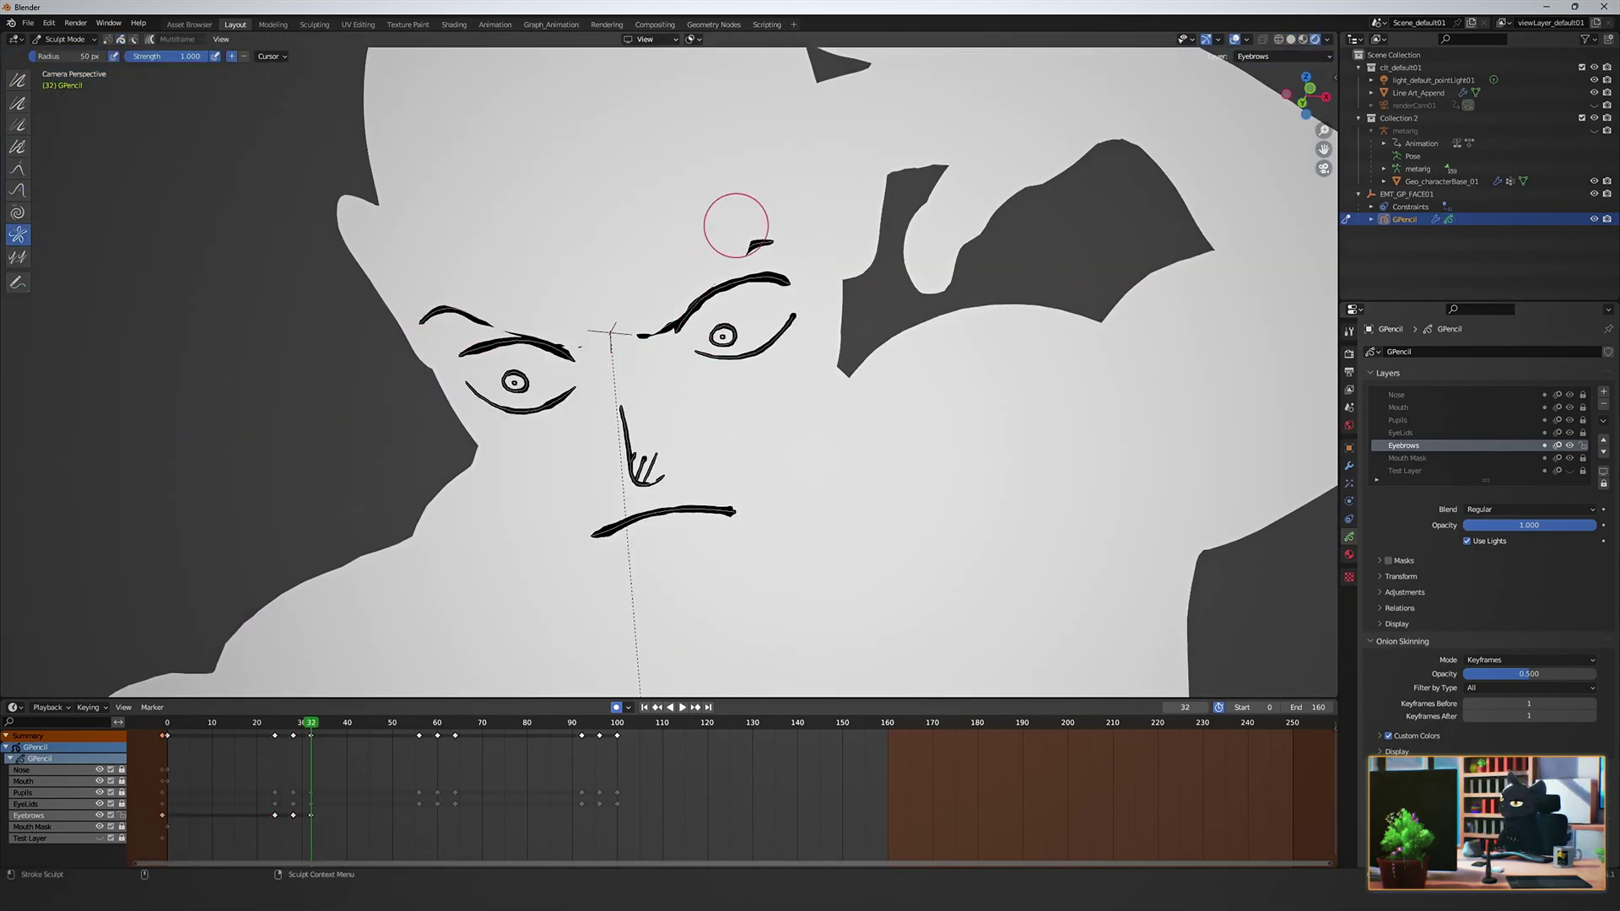
{"action": "mouse_move", "coordinate": [734, 224]}
{"action": "middle_mouse_down"}
{"action": "mouse_move", "coordinate": [712, 397]}
{"action": "mouse_move", "coordinate": [717, 371]}
{"action": "middle_mouse_up"}
{"action": "key", "text": "shift+z"}
{"action": "left_click_drag", "start_coordinate": [717, 371], "coordinate": [703, 350]}
{"action": "key", "text": "KP_0"}
{"action": "key", "text": "shift+z"}
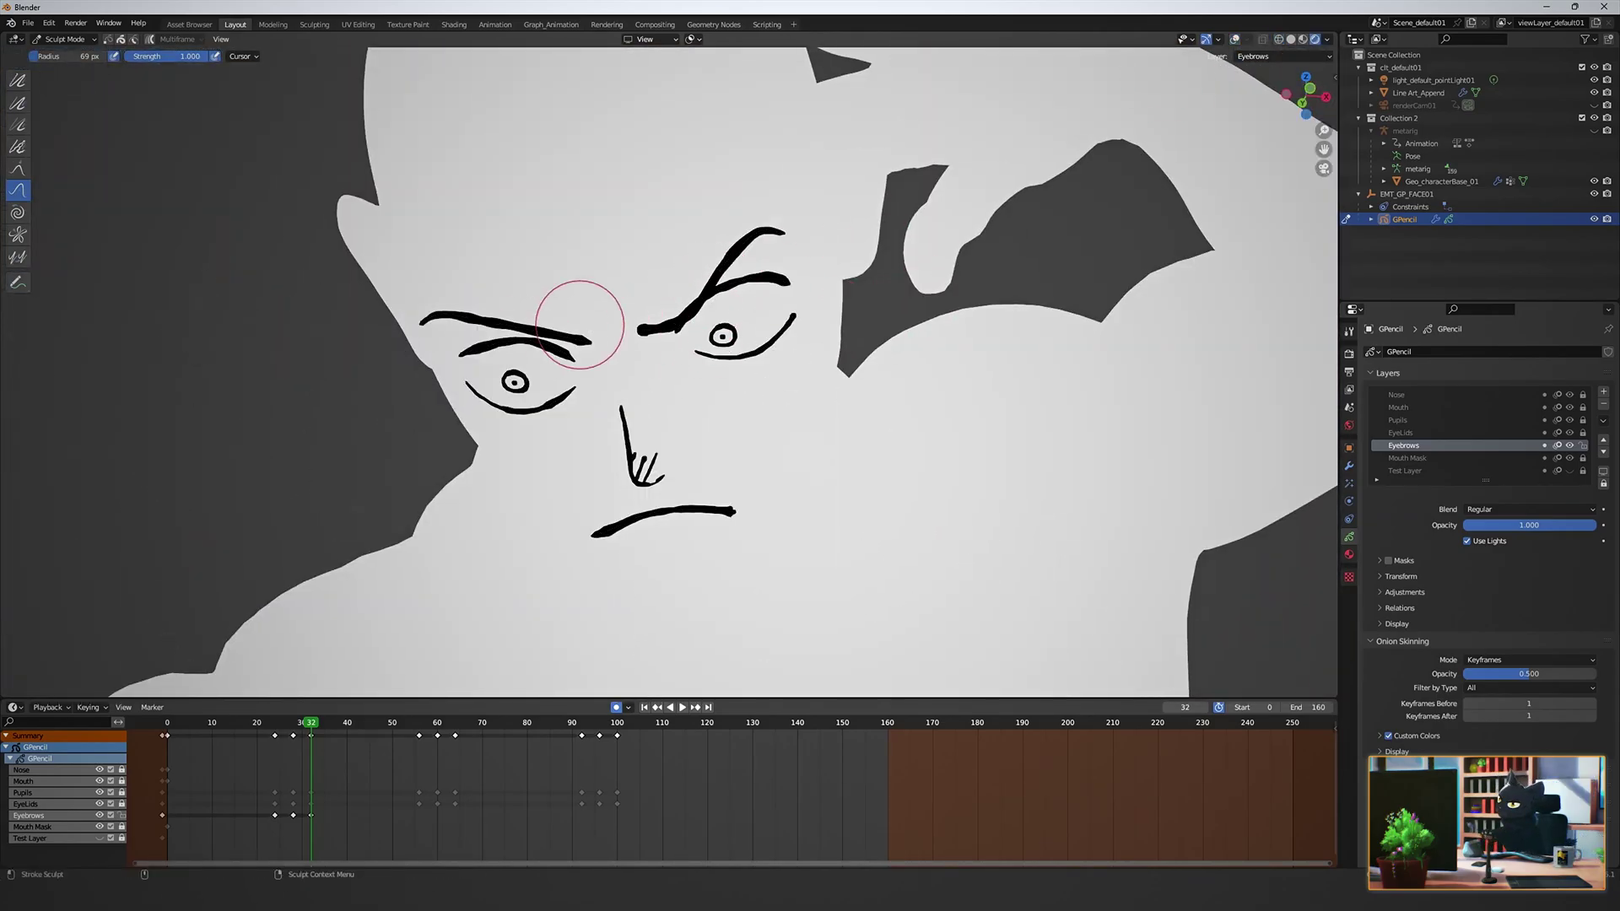
Copy the sculpted Eyebrows keyframes onto the blinks at frames 56 to 64 and 92 to 100.
{"action": "key", "text": "space"}
{"action": "key", "text": "ctrl+v"}
{"action": "left_click", "coordinate": [293, 815]}
{"action": "key", "text": "ctrl+c"}
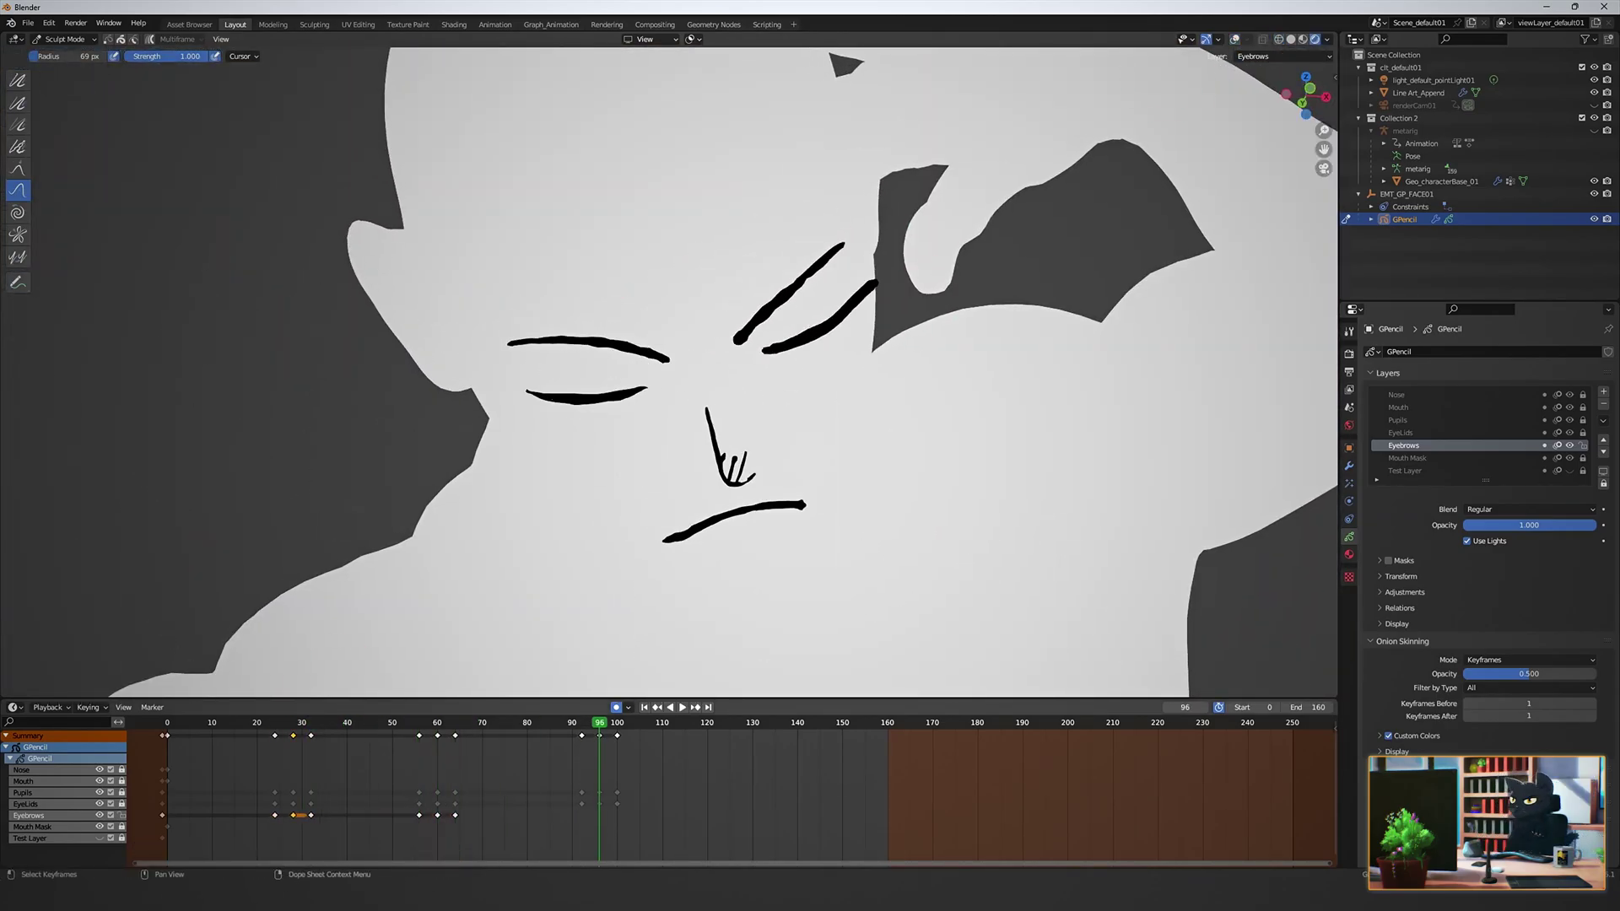
{"action": "key", "text": "ctrl+v"}
{"action": "left_click", "coordinate": [311, 814]}
{"action": "key", "text": "ctrl+v"}
{"action": "left_click", "coordinate": [32, 827]}
{"action": "mouse_move", "coordinate": [565, 722]}
{"action": "left_mouse_down"}
{"action": "mouse_move", "coordinate": [275, 722]}
{"action": "mouse_move", "coordinate": [419, 722]}
{"action": "left_mouse_up"}
{"action": "scroll", "coordinate": [617, 517], "scroll_direction": "down", "scroll_amount": 2}
{"action": "key", "text": "Tab"}
{"action": "key", "text": "ctrl+z"}
{"action": "key", "text": "ctrl+z"}
{"action": "key", "text": "ctrl+z"}
Paste keyframes on the Mouth layer to match the blink timings at frames 24, 56 and 92.
{"action": "left_click", "coordinate": [23, 781]}
{"action": "key", "text": "ctrl+v"}
{"action": "key", "text": "Tab"}
{"action": "key", "text": "ctrl+Tab"}
{"action": "key", "text": "ctrl+v"}
{"action": "key", "text": "ctrl+v"}
{"action": "key", "text": "ctrl+v"}
{"action": "mouse_move", "coordinate": [419, 722]}
{"action": "left_mouse_down"}
{"action": "mouse_move", "coordinate": [581, 722]}
{"action": "mouse_move", "coordinate": [420, 722]}
{"action": "left_mouse_up"}
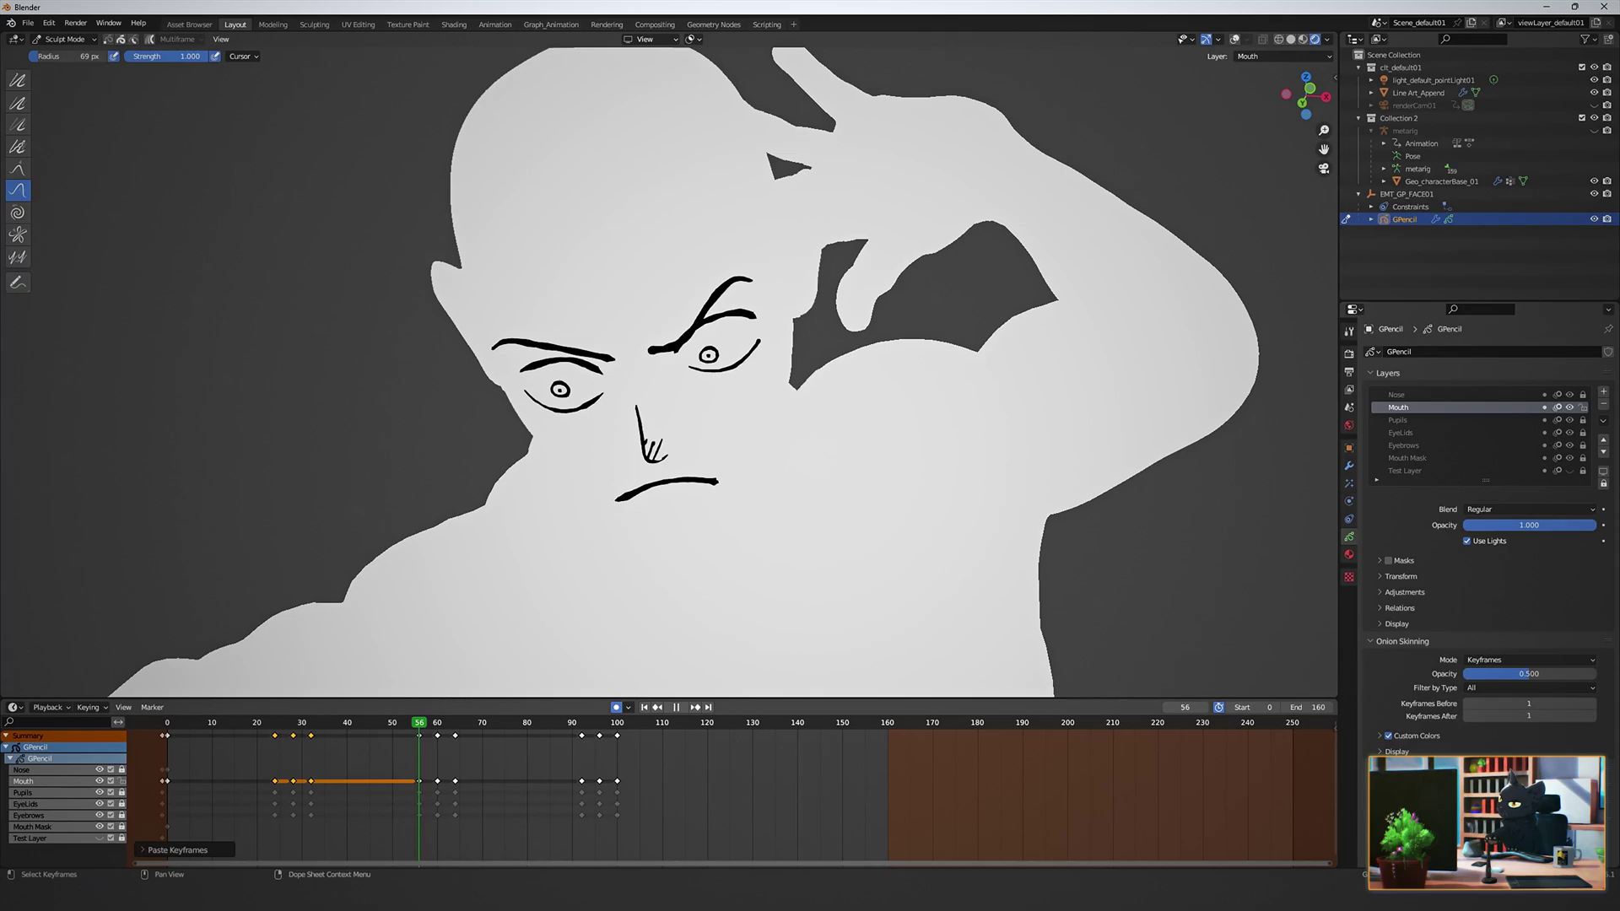
Sculpt the mouth line at frame 64 into a slight smile with a 91 px brush radius.
{"action": "key", "text": "shift+space"}
{"action": "scroll", "coordinate": [745, 468], "scroll_direction": "up", "scroll_amount": 1}
{"action": "key", "text": "f"}
{"action": "left_click", "coordinate": [792, 506]}
Refine the smile on the GPencil object in Sculpt Mode, working close to the mouth with a 212 px brush, and restore the camera view.
{"action": "left_click", "coordinate": [1417, 93]}
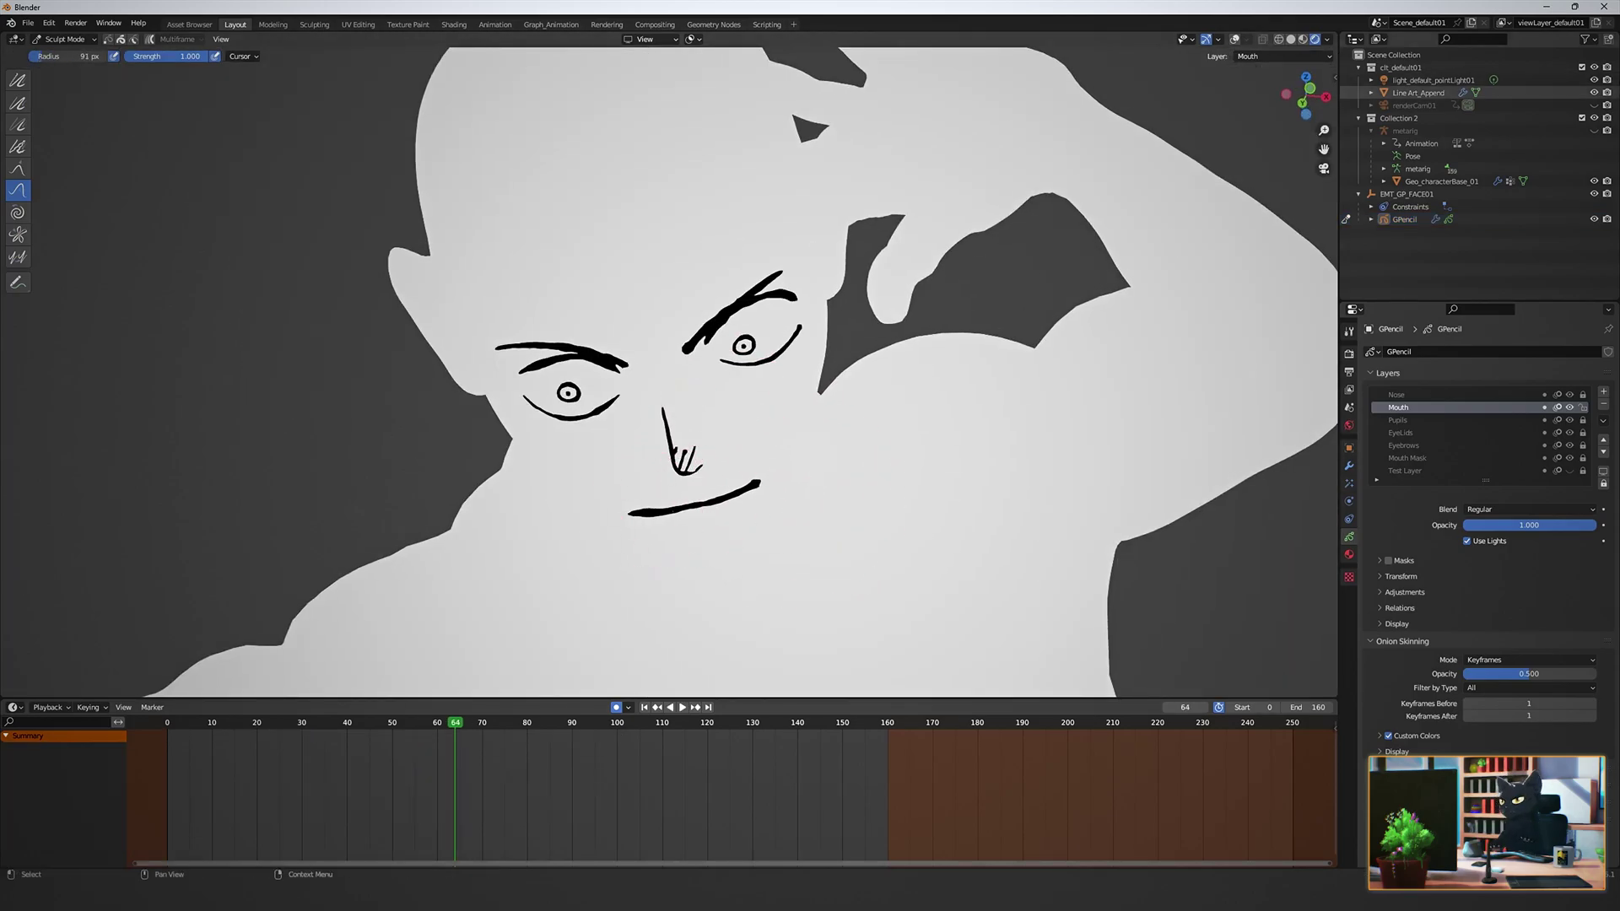
{"action": "left_click", "coordinate": [1349, 465]}
{"action": "left_click", "coordinate": [1403, 219]}
{"action": "key", "text": "Tab"}
{"action": "key", "text": "ctrl+Tab"}
{"action": "left_click_drag", "start_coordinate": [772, 472], "coordinate": [782, 495]}
{"action": "middle_click_drag", "start_coordinate": [781, 495], "coordinate": [575, 368]}
{"action": "key", "text": "f"}
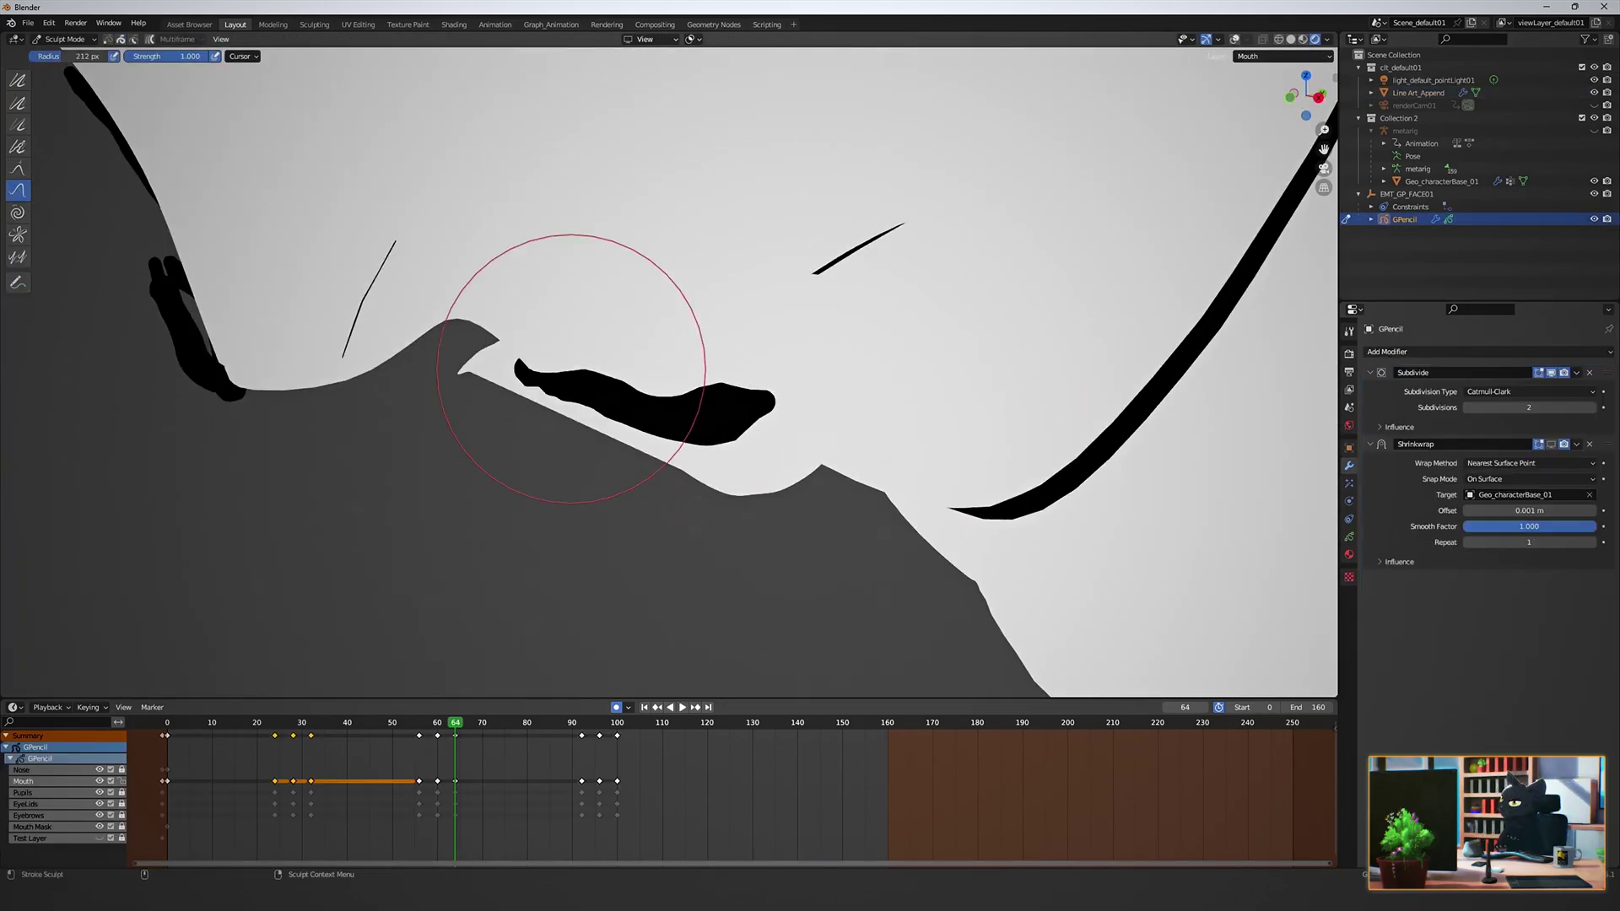
{"action": "key", "text": "KP_0"}
Set the animation's end frame to 120 and save the file.
{"action": "left_click", "coordinate": [456, 781]}
{"action": "left_click_drag", "start_coordinate": [455, 722], "coordinate": [711, 722]}
{"action": "left_click", "coordinate": [1307, 707]}
{"action": "type", "text": "120"}
{"action": "key", "text": "Return"}
{"action": "left_click", "coordinate": [1414, 105]}
{"action": "key", "text": "ctrl+s"}
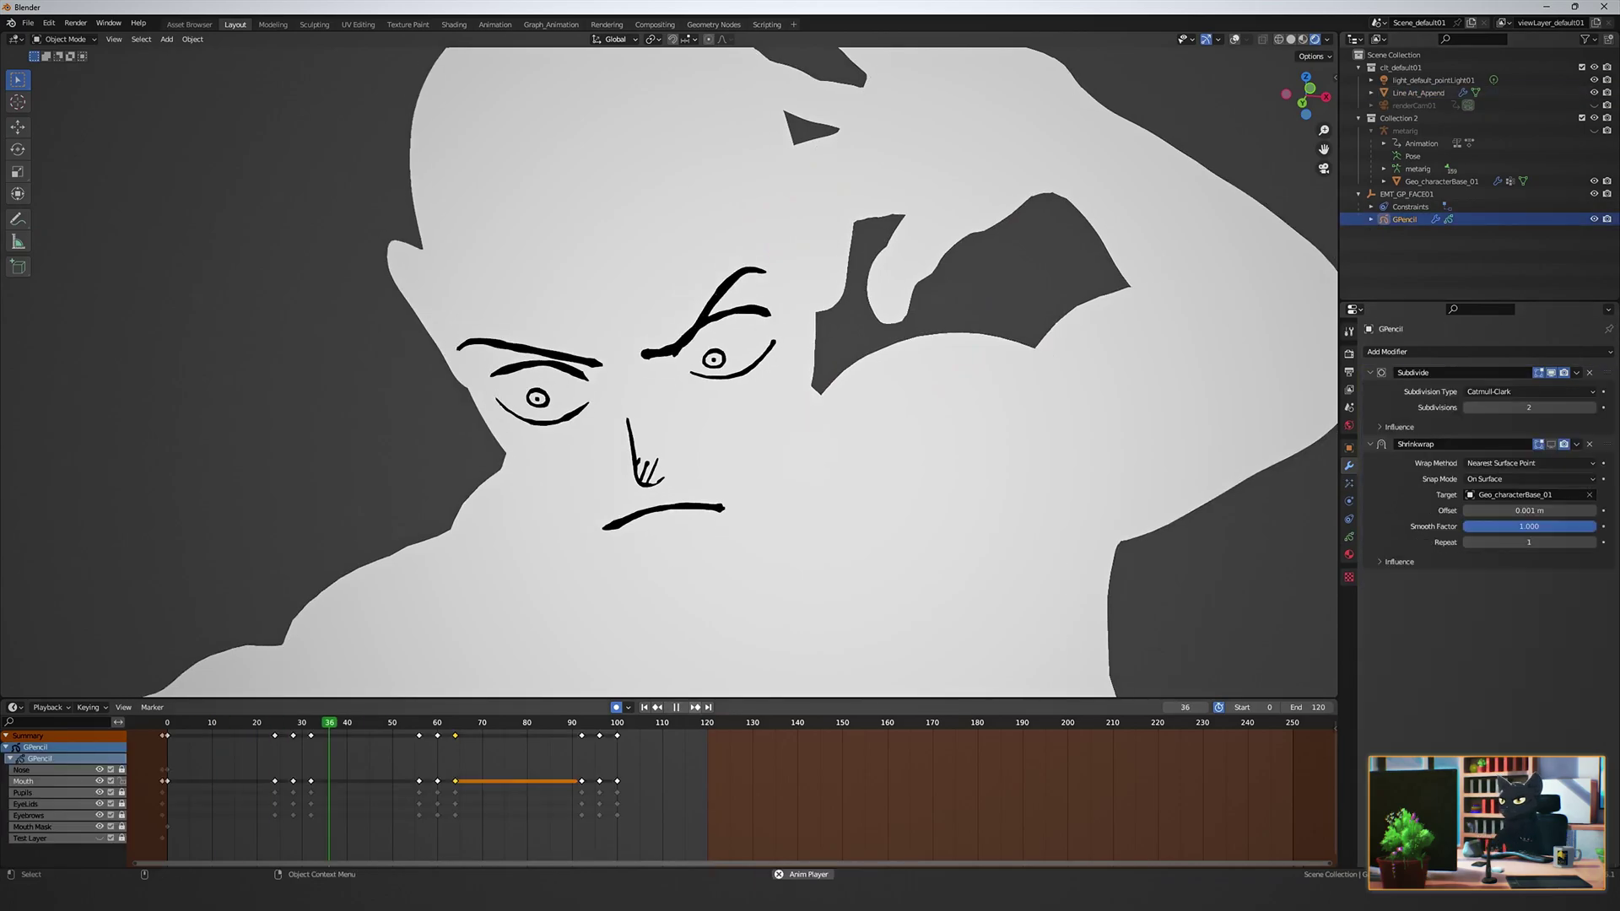
{"action": "key", "text": "space"}
Sculpt the nose strokes on the Nose layer in Sculpt Mode for the blink at frame 28 and play the animation.
{"action": "left_click", "coordinate": [1348, 536]}
{"action": "left_click", "coordinate": [1397, 395]}
{"action": "key", "text": "ctrl+Tab"}
{"action": "left_click_drag", "start_coordinate": [640, 501], "coordinate": [665, 499]}
{"action": "left_click_drag", "start_coordinate": [186, 723], "coordinate": [293, 723]}
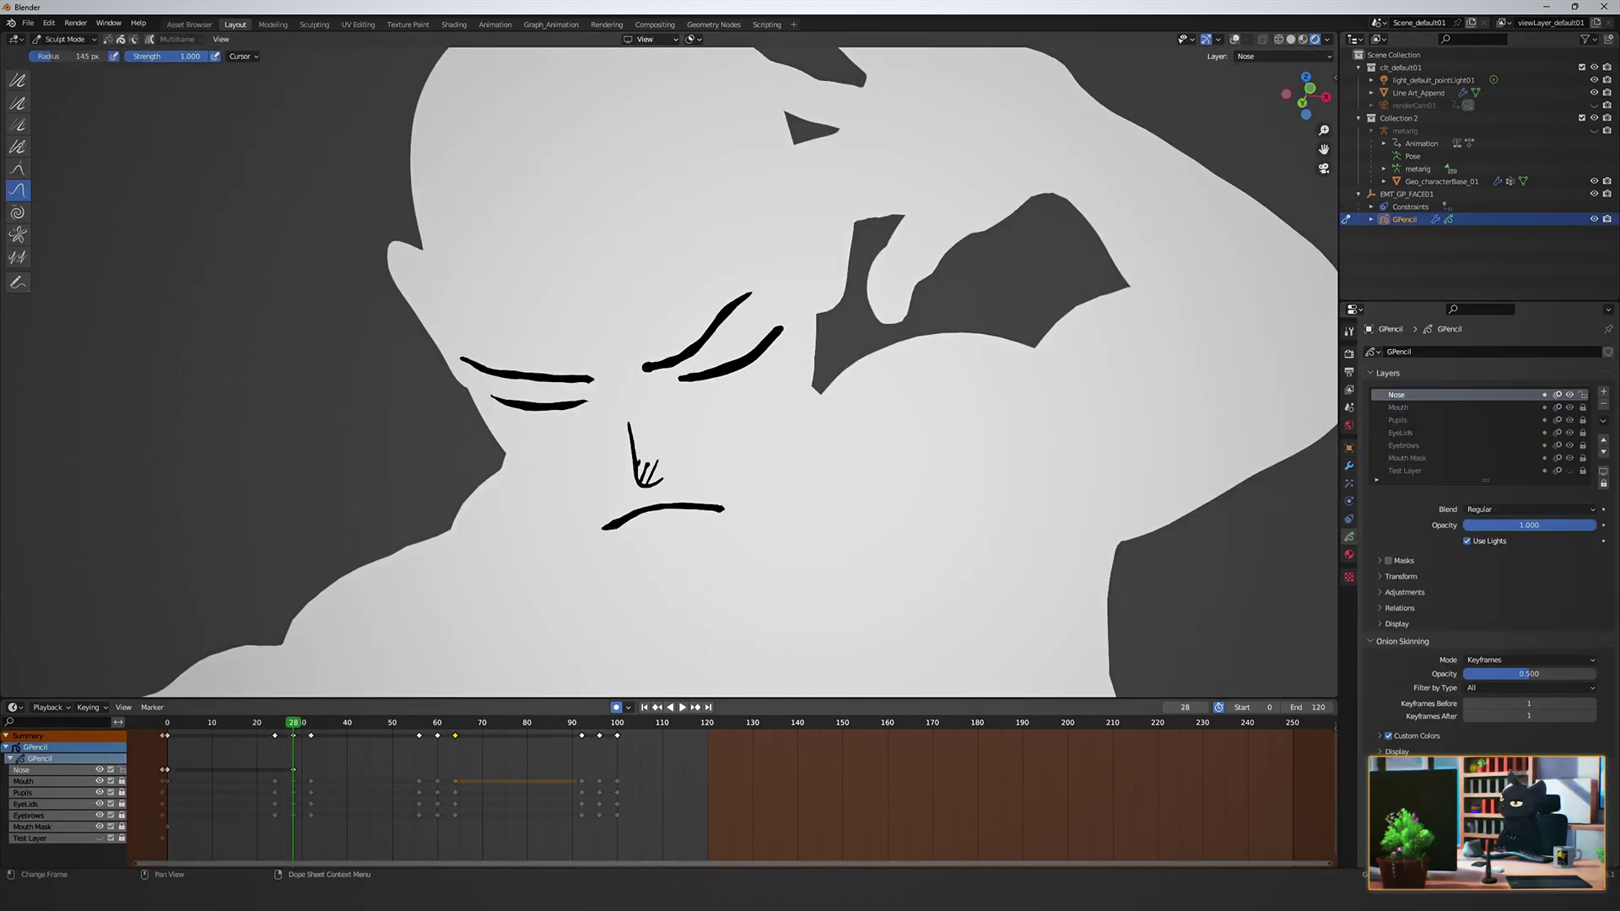
{"action": "key", "text": "space"}
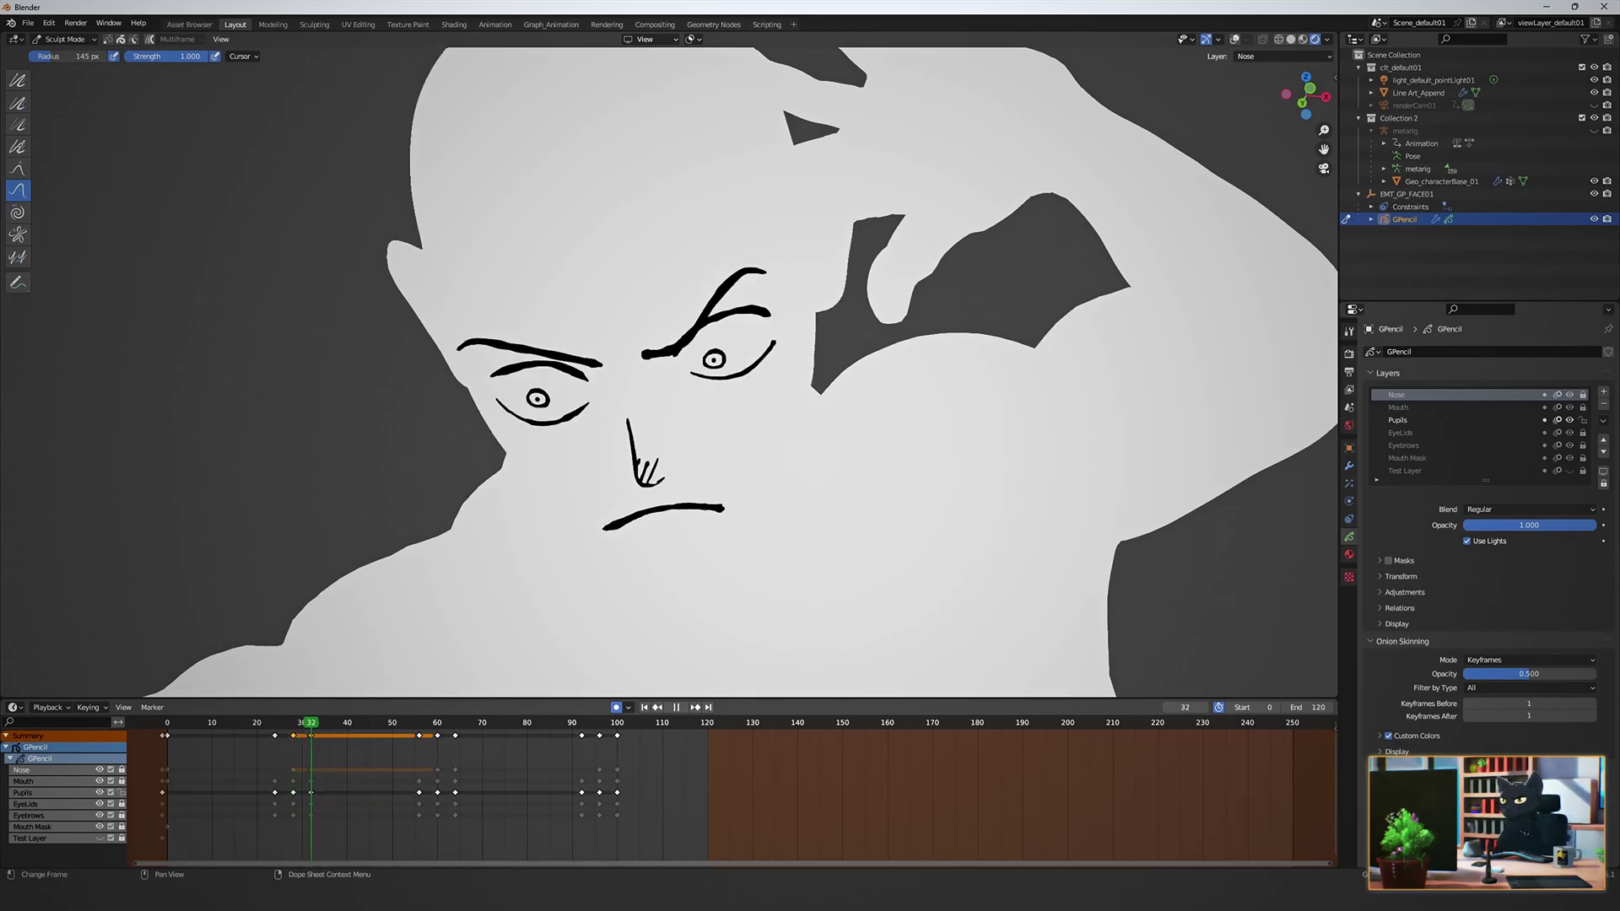
Select all strokes of the Pupils layer at frame 32 in Edit Mode and move them to shift the gaze.
{"action": "left_click", "coordinate": [51, 781]}
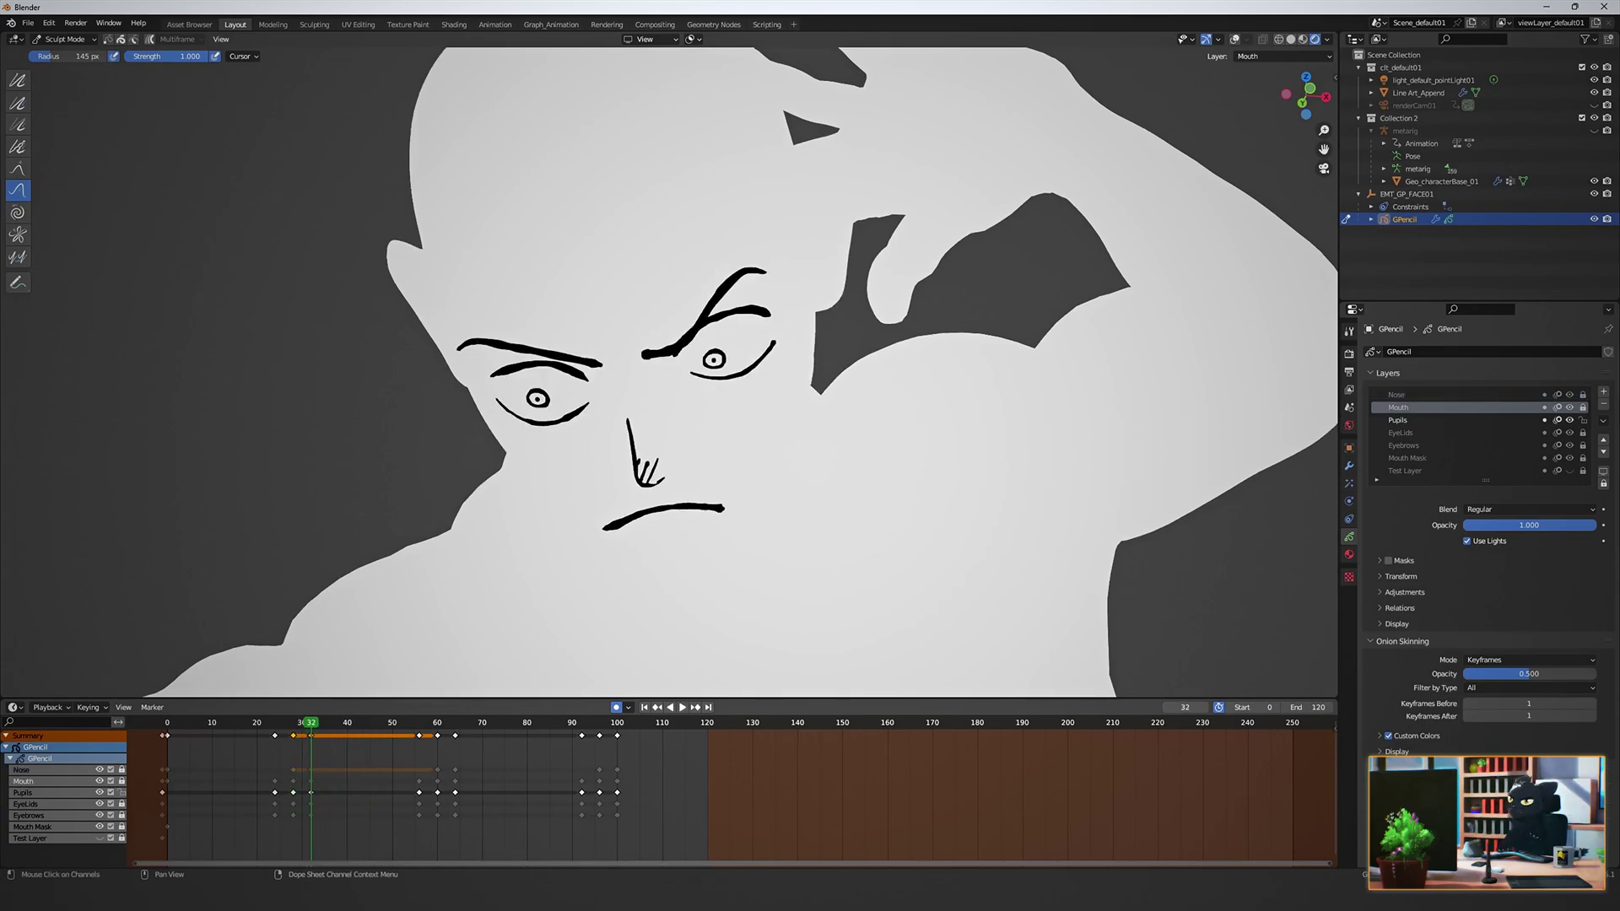
{"action": "left_click", "coordinate": [51, 793]}
{"action": "key", "text": "shift+space"}
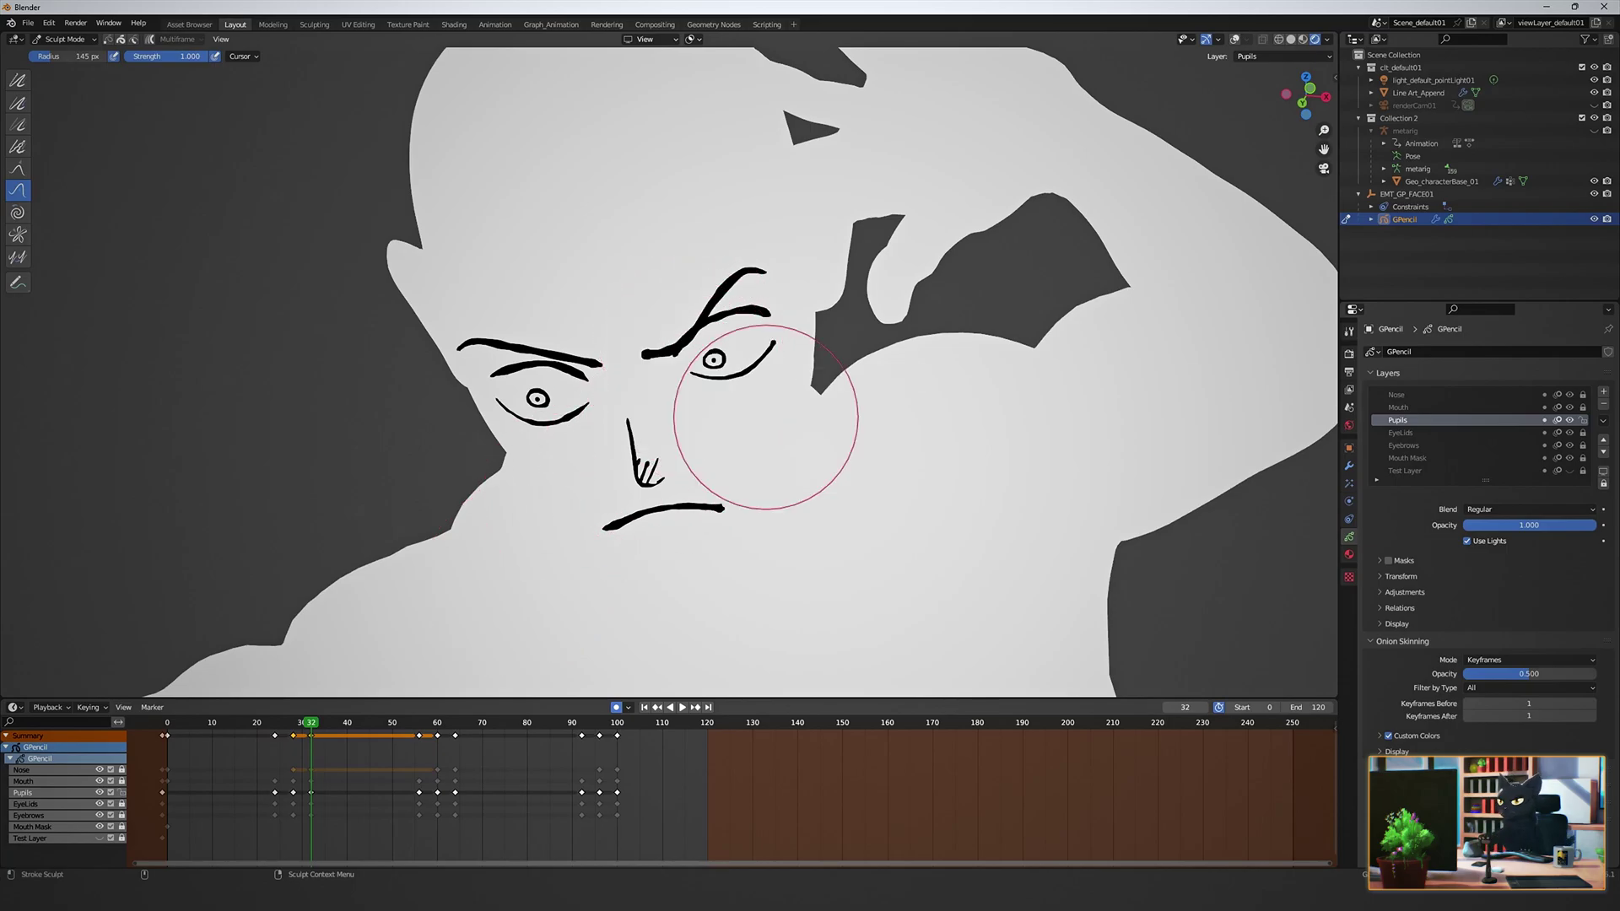
{"action": "key", "text": "ctrl+Tab"}
{"action": "left_click", "coordinate": [796, 351]}
{"action": "key", "text": "a"}
{"action": "key", "text": "g"}
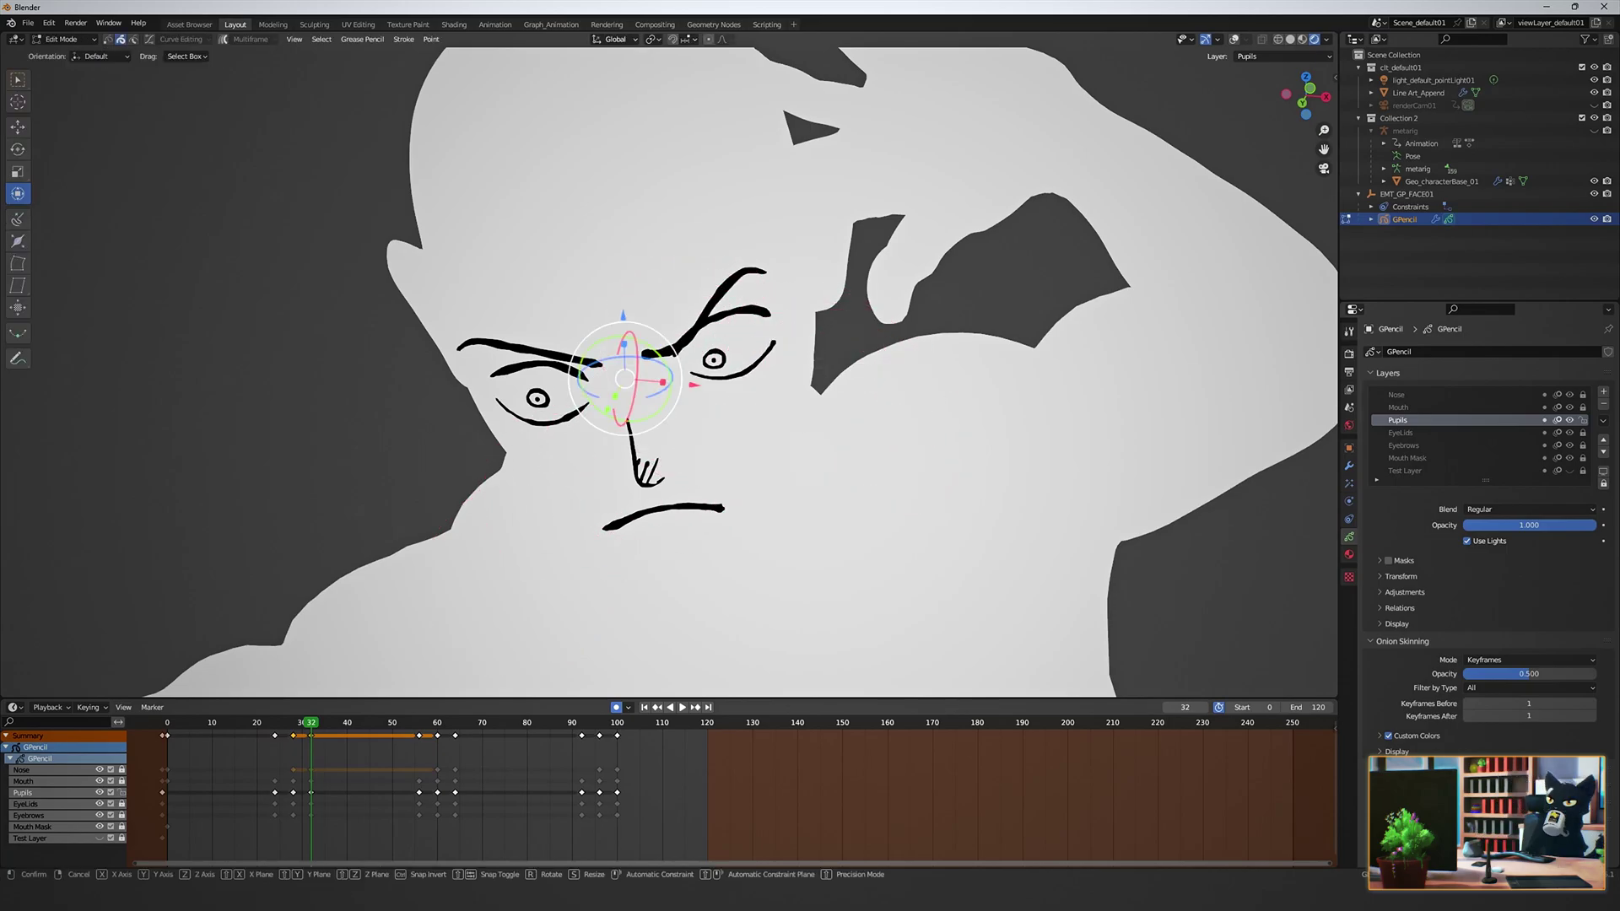
{"action": "left_click", "coordinate": [598, 347]}
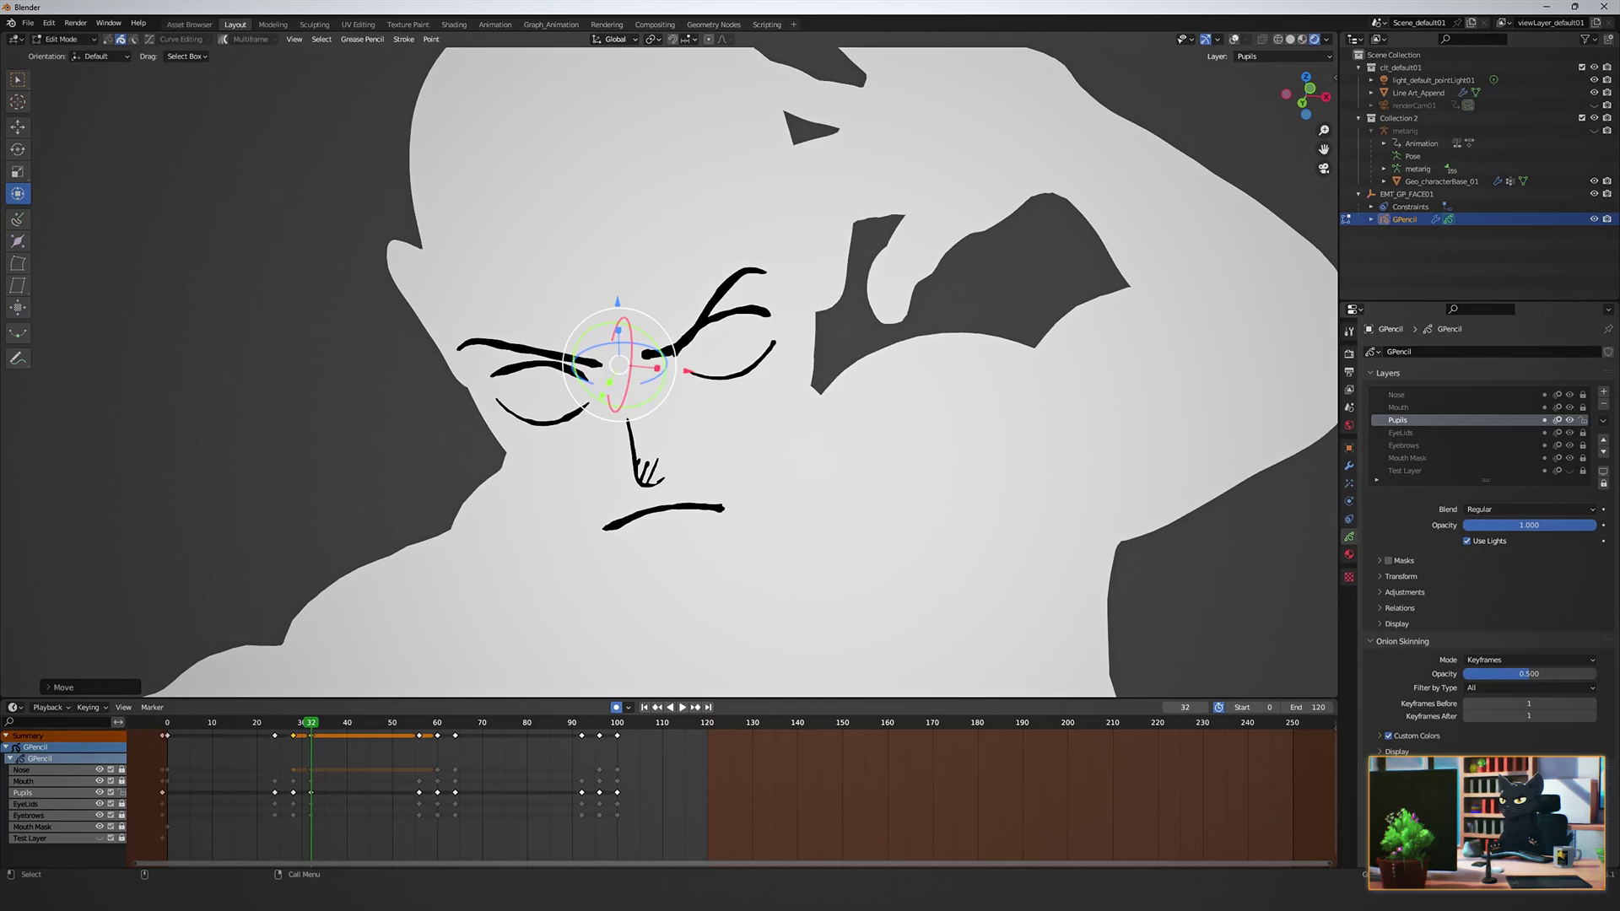
Split the viewport vertically and set the new view to a right side view framed on the pupils.
{"action": "right_click", "coordinate": [558, 49]}
{"action": "left_click", "coordinate": [553, 112]}
{"action": "left_click", "coordinate": [327, 221]}
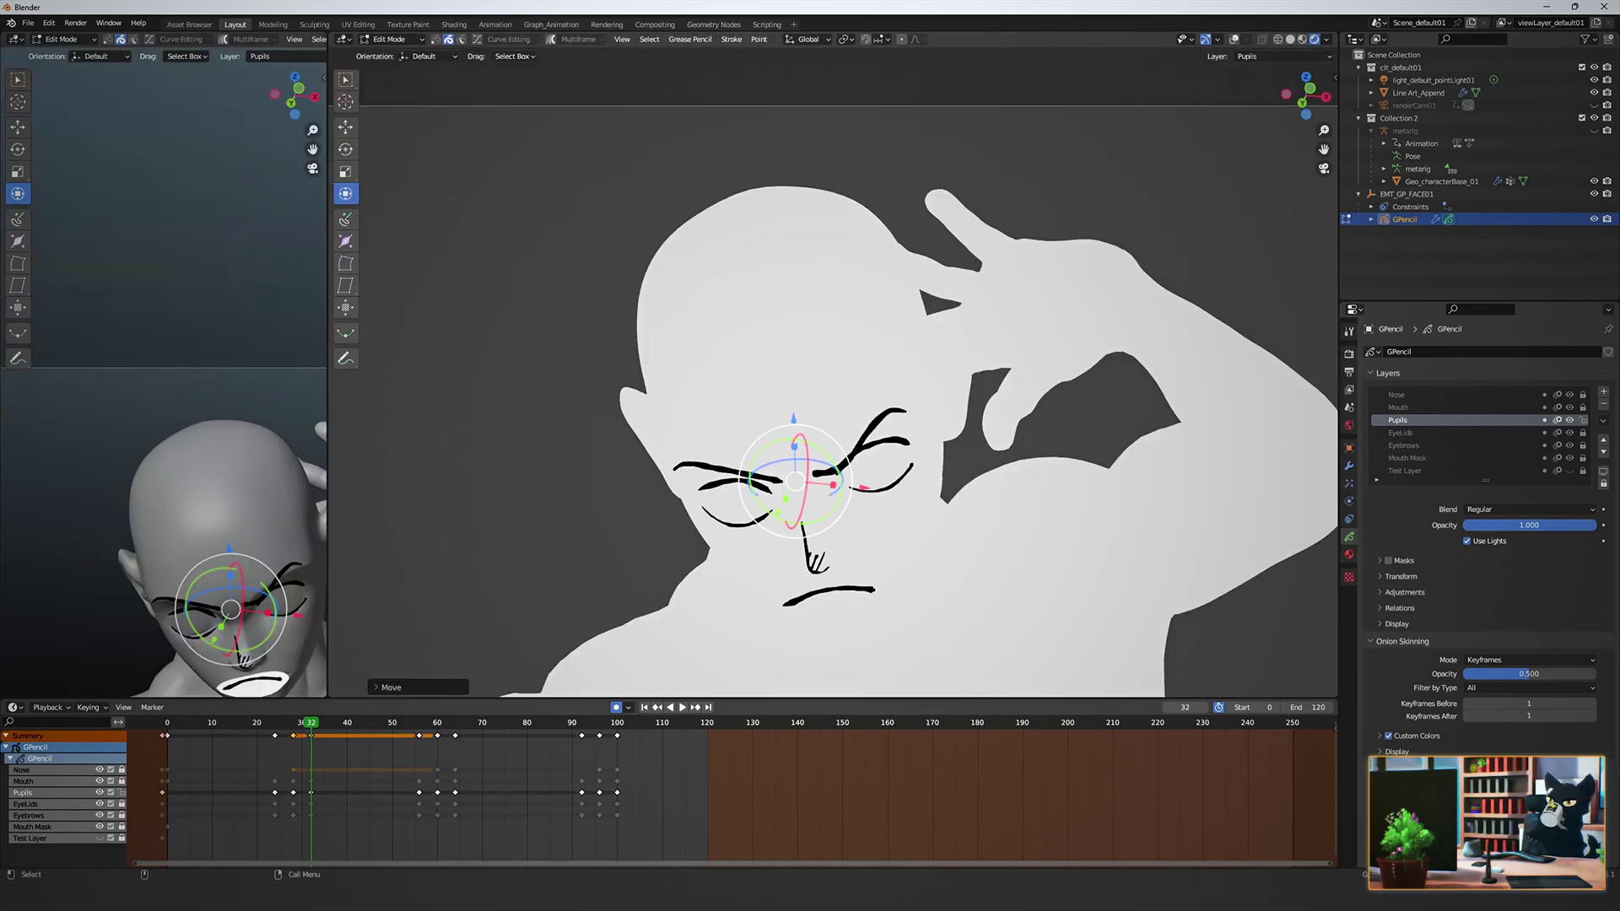
{"action": "key", "text": "KP_Decimal"}
{"action": "key", "text": "KP_3"}
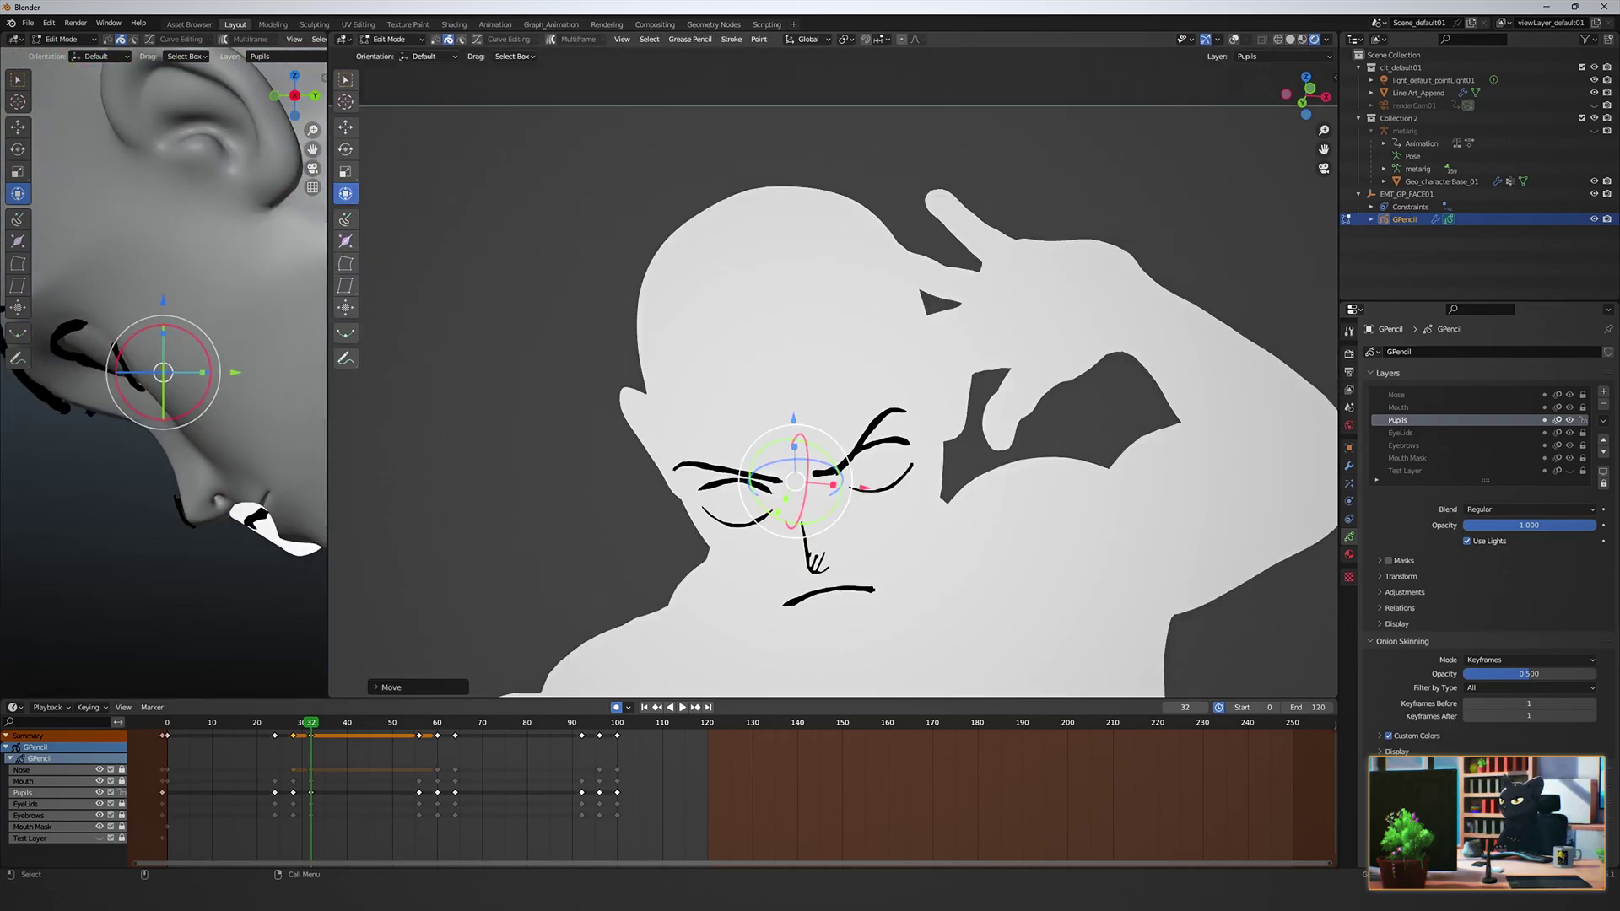
Pull the pupils forward out of the head in the side view and fine-tune their placement in the camera view.
{"action": "left_click_drag", "start_coordinate": [163, 372], "coordinate": [140, 377]}
{"action": "left_click_drag", "start_coordinate": [801, 414], "coordinate": [800, 423]}
{"action": "left_click", "coordinate": [735, 496]}
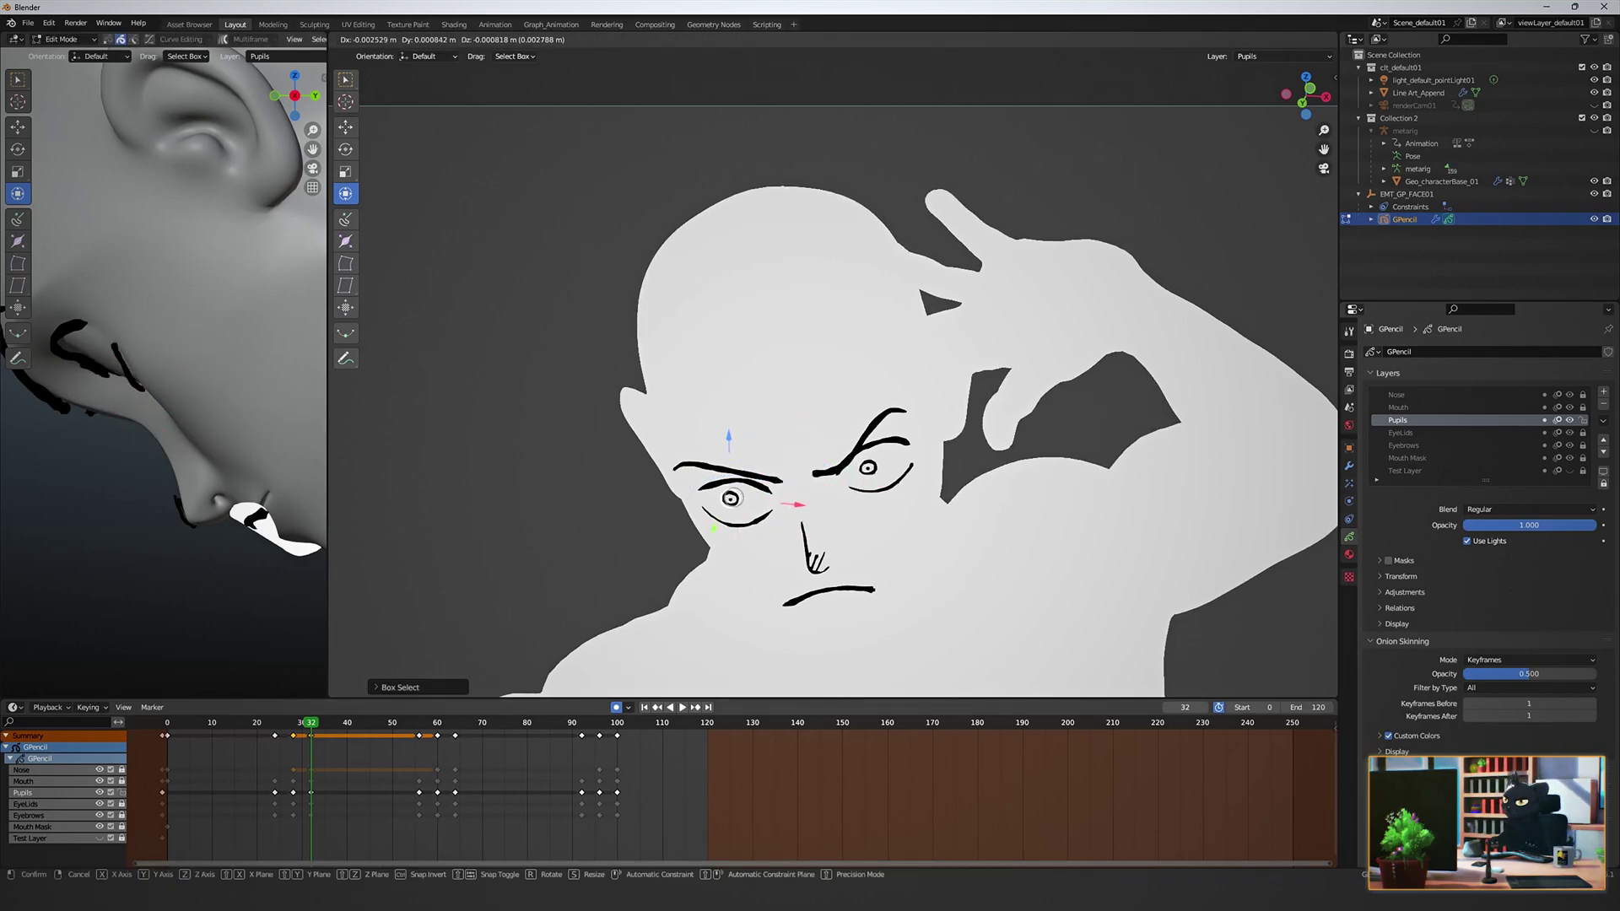
Play the animation from frame 24 and paste the frame 32 pupil keyframe at frame 56.
{"action": "left_click", "coordinate": [275, 723]}
{"action": "key", "text": "space"}
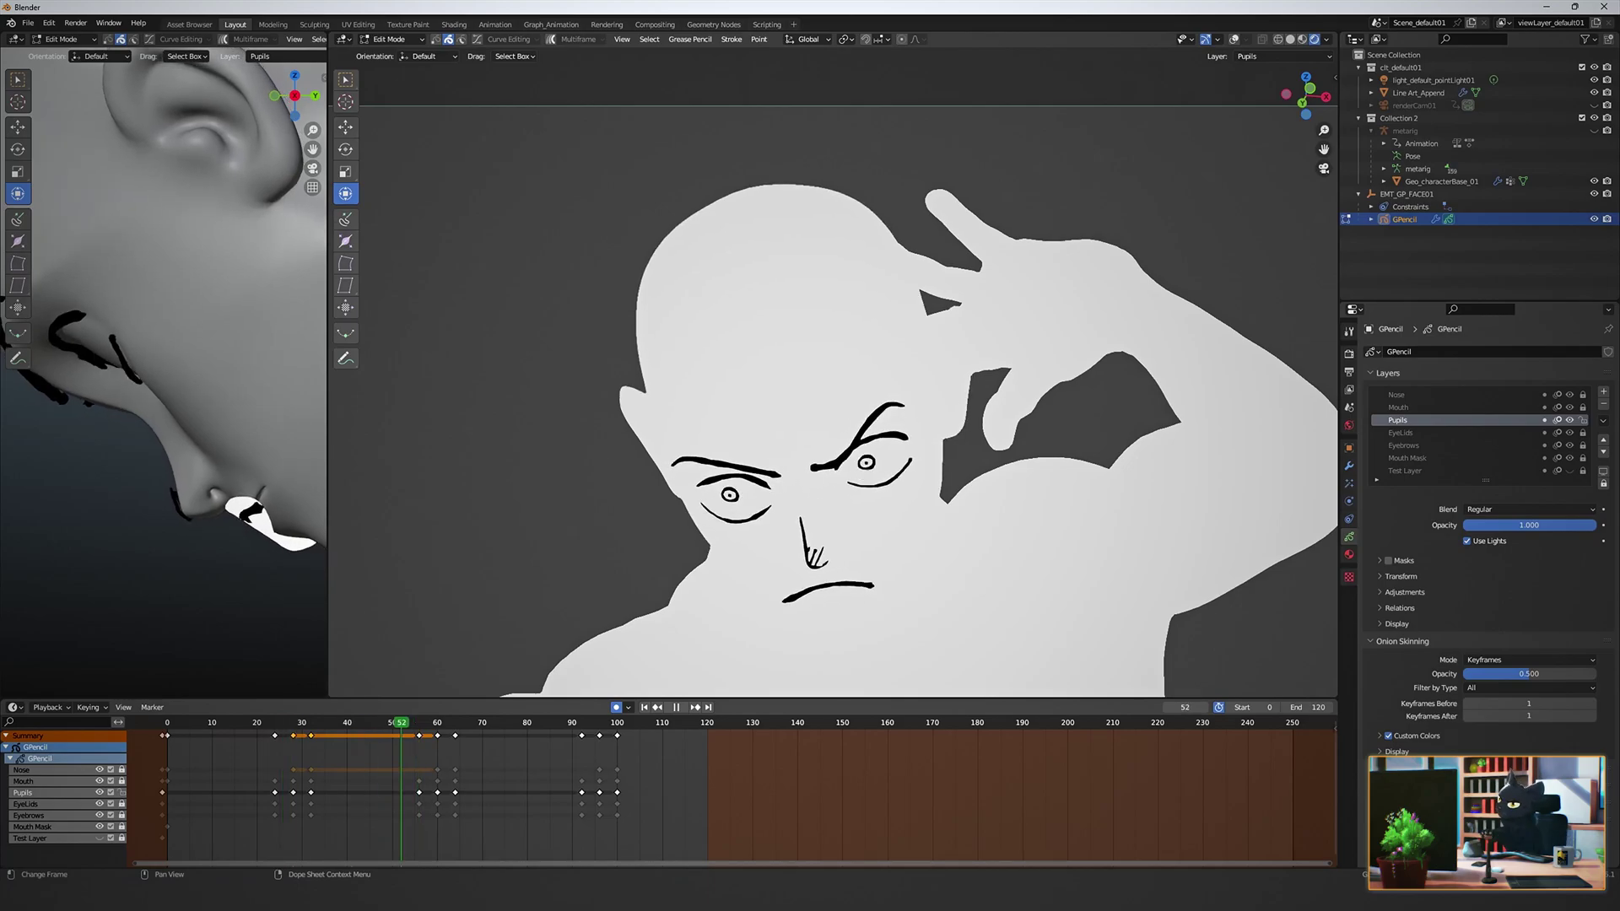
{"action": "key", "text": "space"}
{"action": "left_click", "coordinate": [420, 793]}
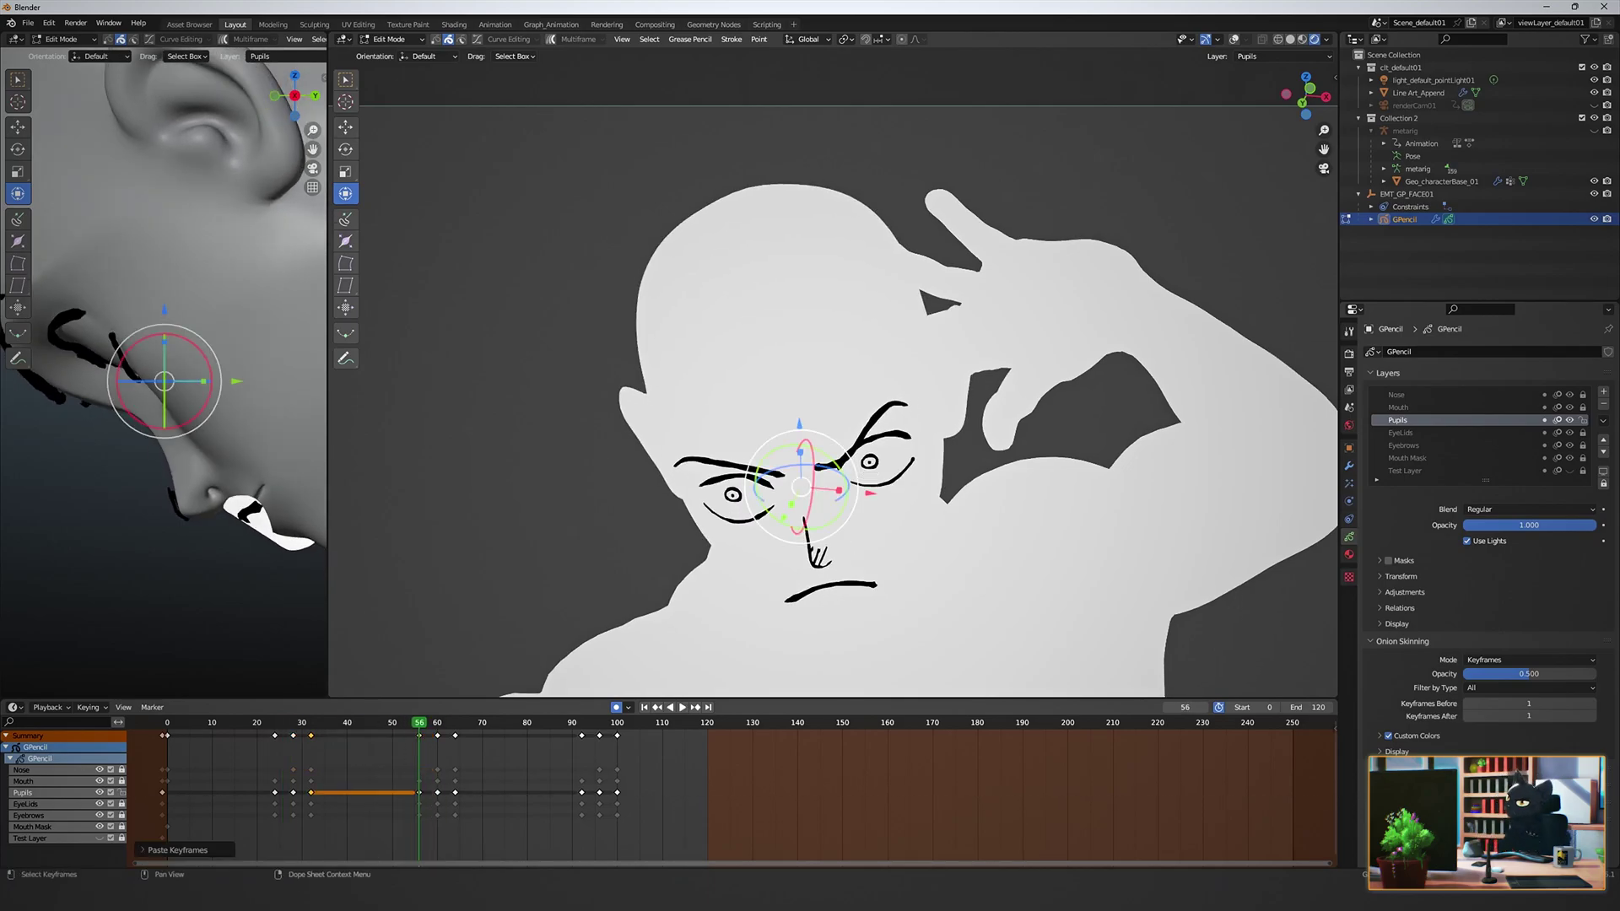
Replace the pupil keyframe at frame 64, shift the pupils sideways and forward onto the face, and play the animation.
{"action": "left_click_drag", "start_coordinate": [419, 723], "coordinate": [455, 723]}
{"action": "left_click", "coordinate": [455, 792]}
{"action": "key", "text": "ctrl+v"}
{"action": "left_click_drag", "start_coordinate": [822, 486], "coordinate": [848, 473]}
{"action": "left_click_drag", "start_coordinate": [142, 353], "coordinate": [124, 361]}
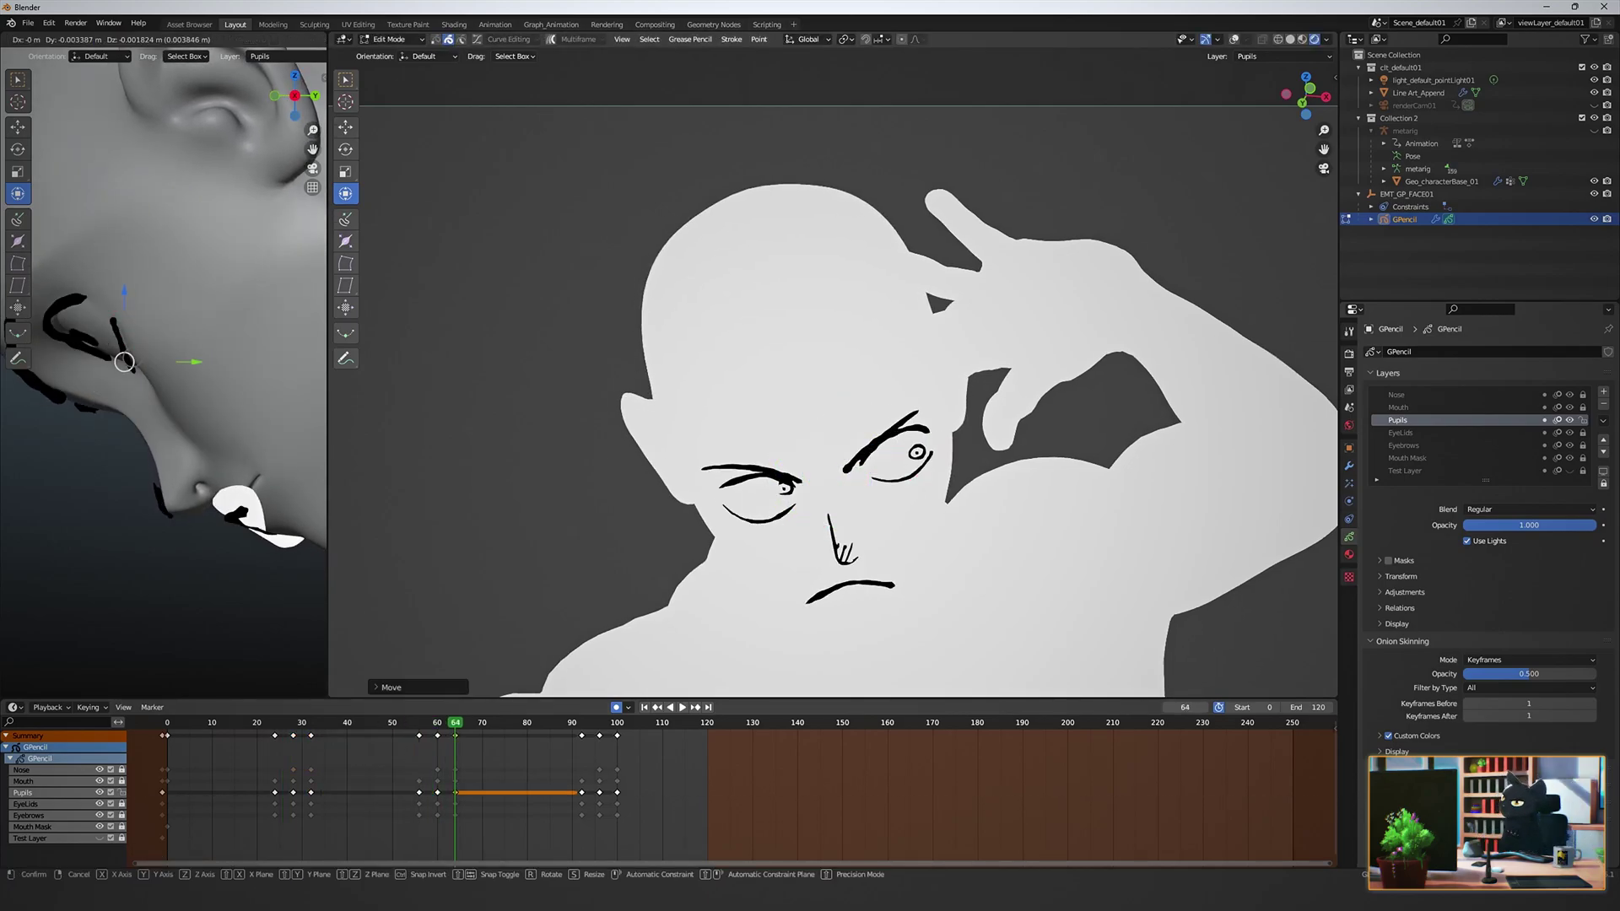
{"action": "left_click", "coordinate": [124, 361]}
{"action": "key", "text": "space"}
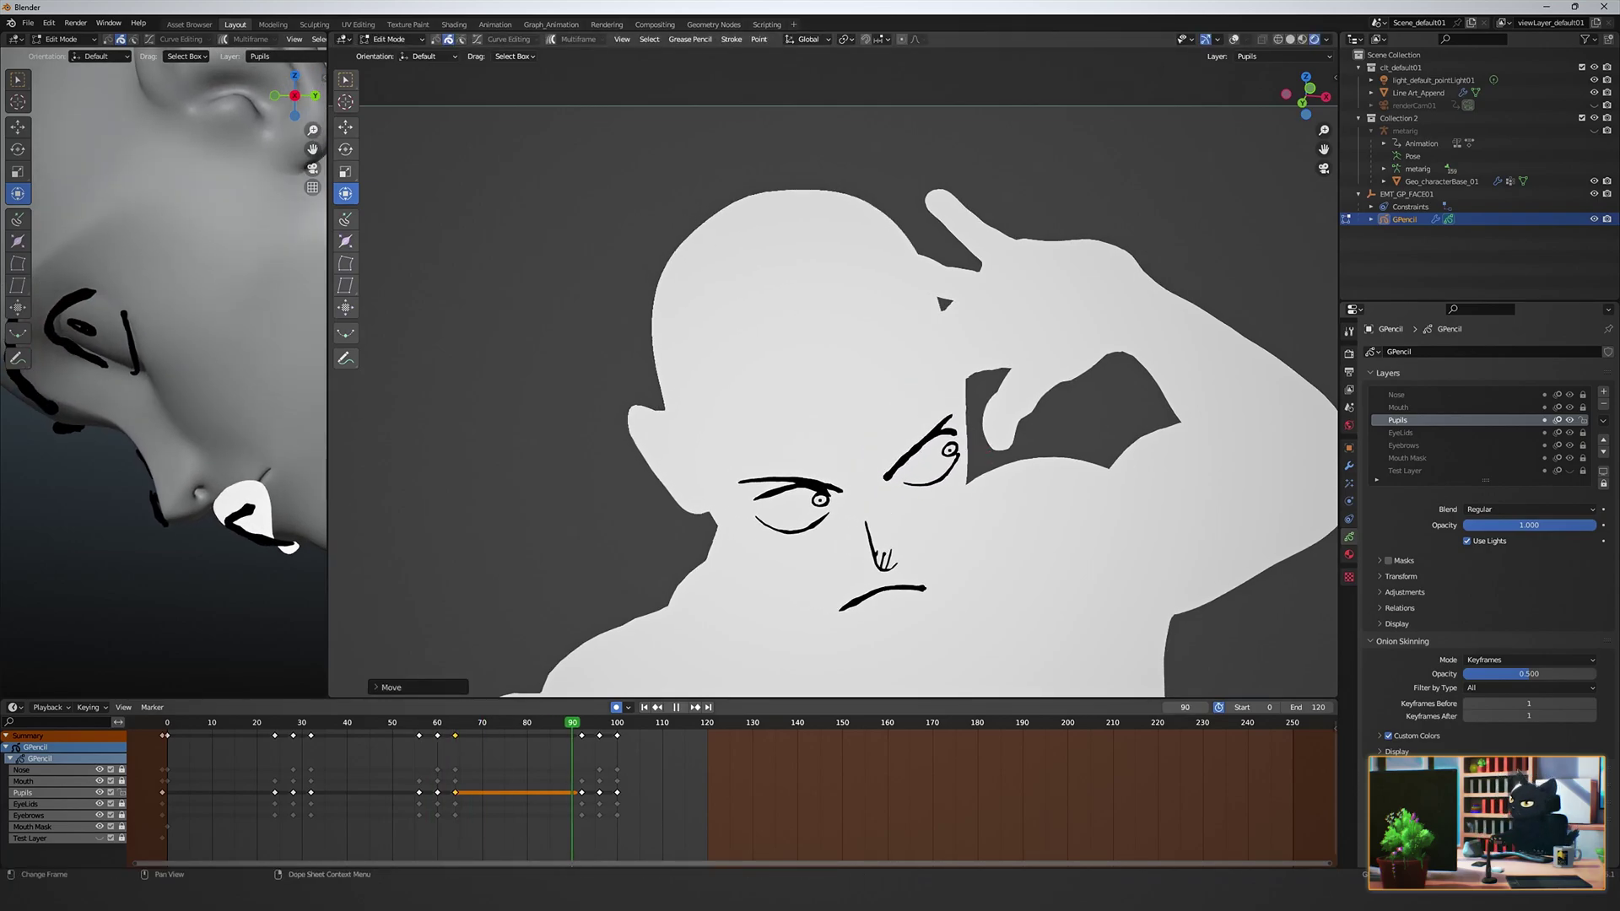
Paste the frame 64 pupil keyframe at frame 92 and move the pupil beside the raised hand into its eye.
{"action": "left_click", "coordinate": [581, 793]}
{"action": "mouse_move", "coordinate": [572, 723]}
{"action": "left_mouse_down"}
{"action": "mouse_move", "coordinate": [644, 722]}
{"action": "mouse_move", "coordinate": [581, 723]}
{"action": "left_mouse_up"}
{"action": "left_click", "coordinate": [455, 793]}
{"action": "key", "text": "ctrl+v"}
{"action": "key", "text": "g"}
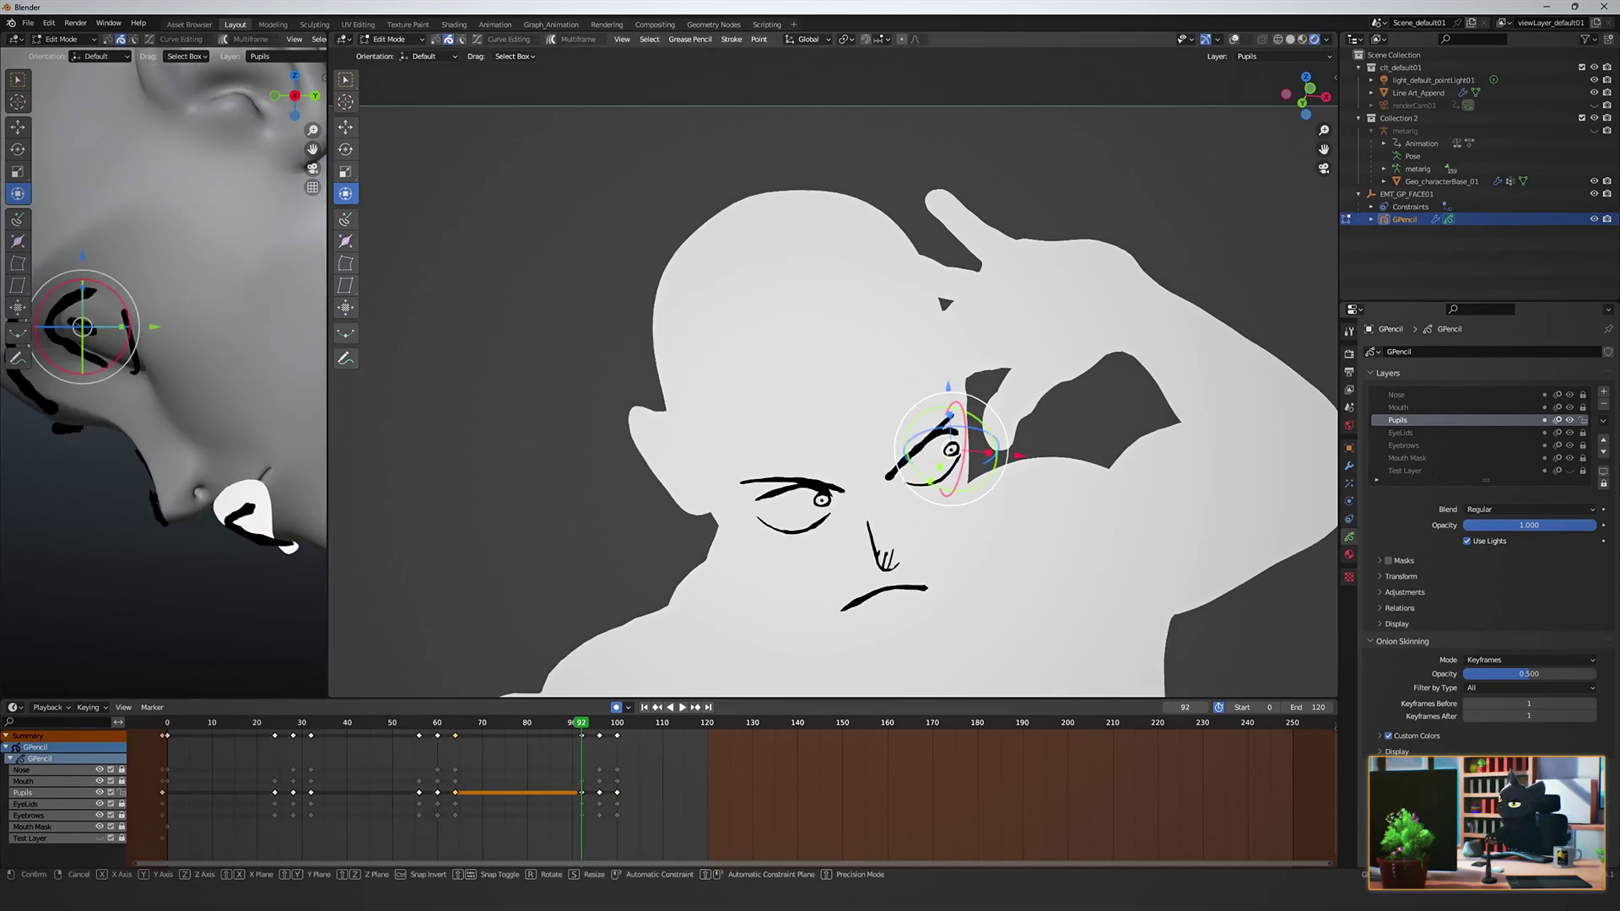
{"action": "left_click", "coordinate": [948, 454]}
Sculpt the EyeLids strokes around both pupils at frame 92 with a 75 px Push brush, and save the file.
{"action": "left_click", "coordinate": [1434, 432]}
{"action": "key", "text": "ctrl+Tab"}
{"action": "key", "text": "f"}
{"action": "left_click", "coordinate": [973, 454]}
{"action": "key", "text": "ctrl+s"}
{"action": "left_click_drag", "start_coordinate": [971, 433], "coordinate": [969, 439]}
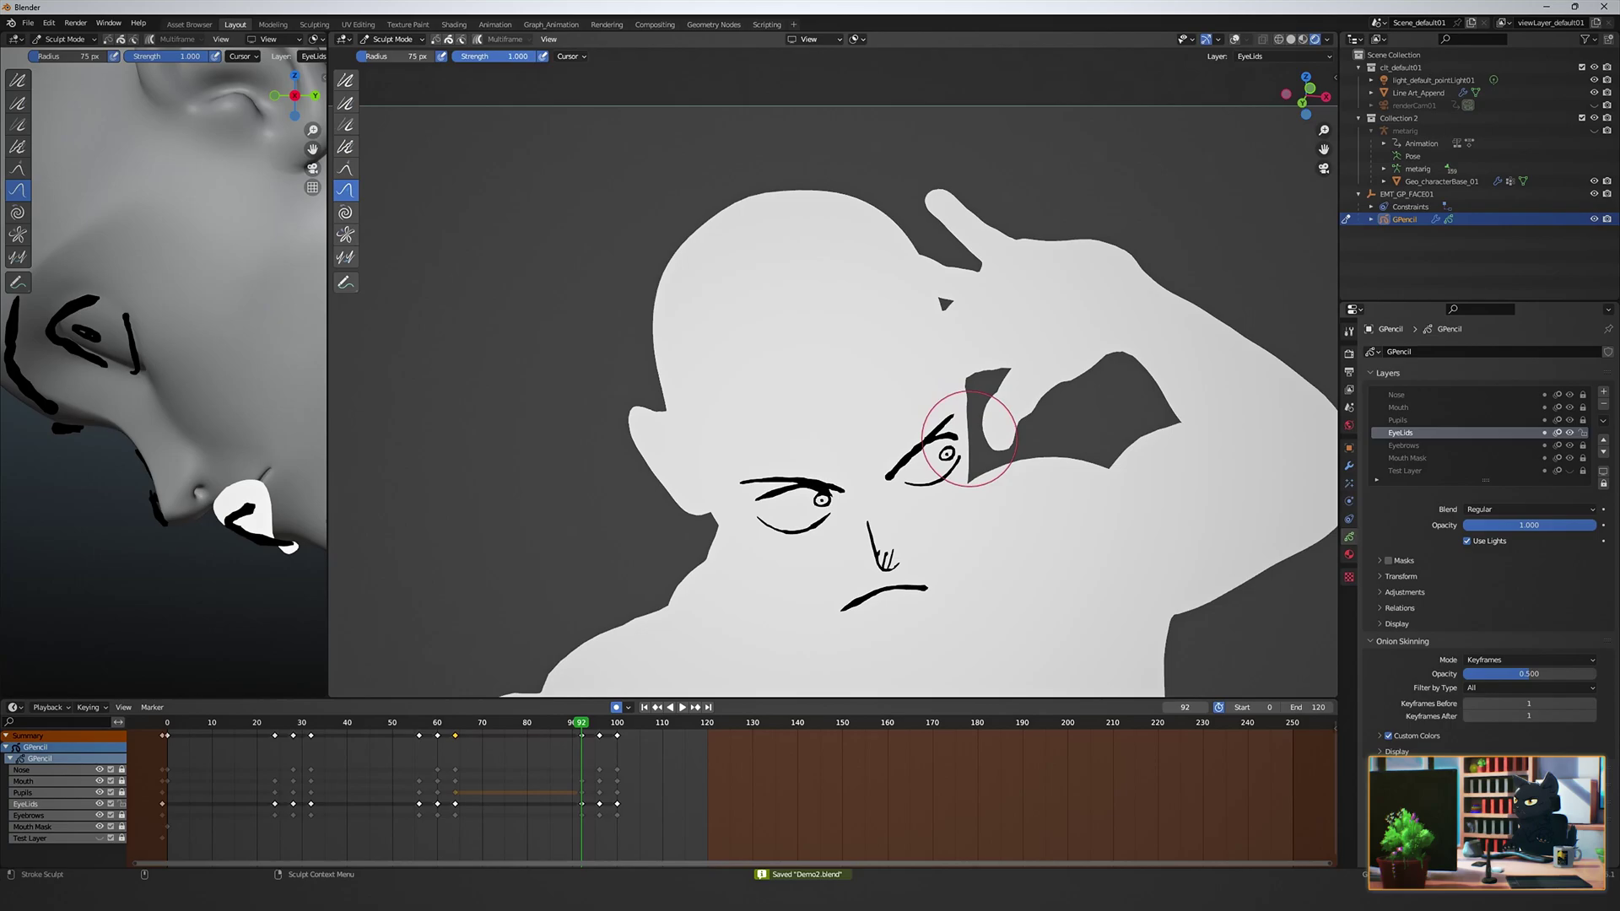
{"action": "left_click_drag", "start_coordinate": [843, 528], "coordinate": [842, 520]}
Push the EyeLids strokes of both eyes into shape at frame 100.
{"action": "left_click_drag", "start_coordinate": [581, 723], "coordinate": [616, 722]}
{"action": "left_click_drag", "start_coordinate": [878, 448], "coordinate": [876, 455]}
{"action": "left_click_drag", "start_coordinate": [753, 542], "coordinate": [752, 535]}
Play back the animation, including from frame 56, and check the eyelids in the camera view and an orbited view.
{"action": "key", "text": "space"}
{"action": "left_click_drag", "start_coordinate": [506, 723], "coordinate": [455, 722]}
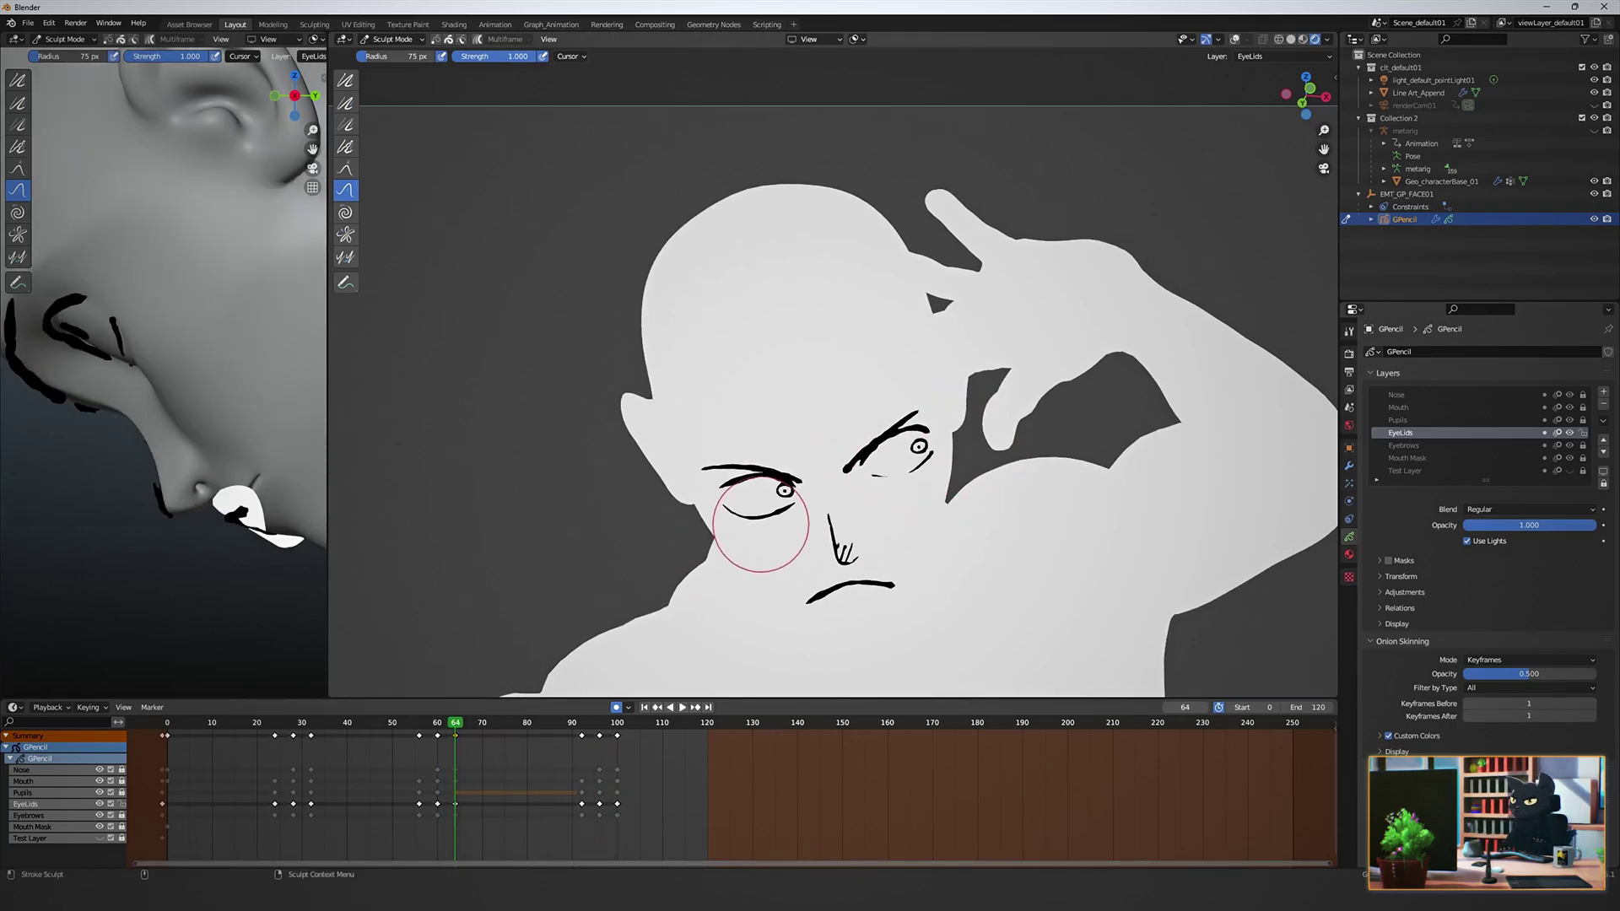
{"action": "middle_click_drag", "start_coordinate": [190, 397], "coordinate": [50, 341]}
{"action": "left_click", "coordinate": [419, 723]}
{"action": "key", "text": "space"}
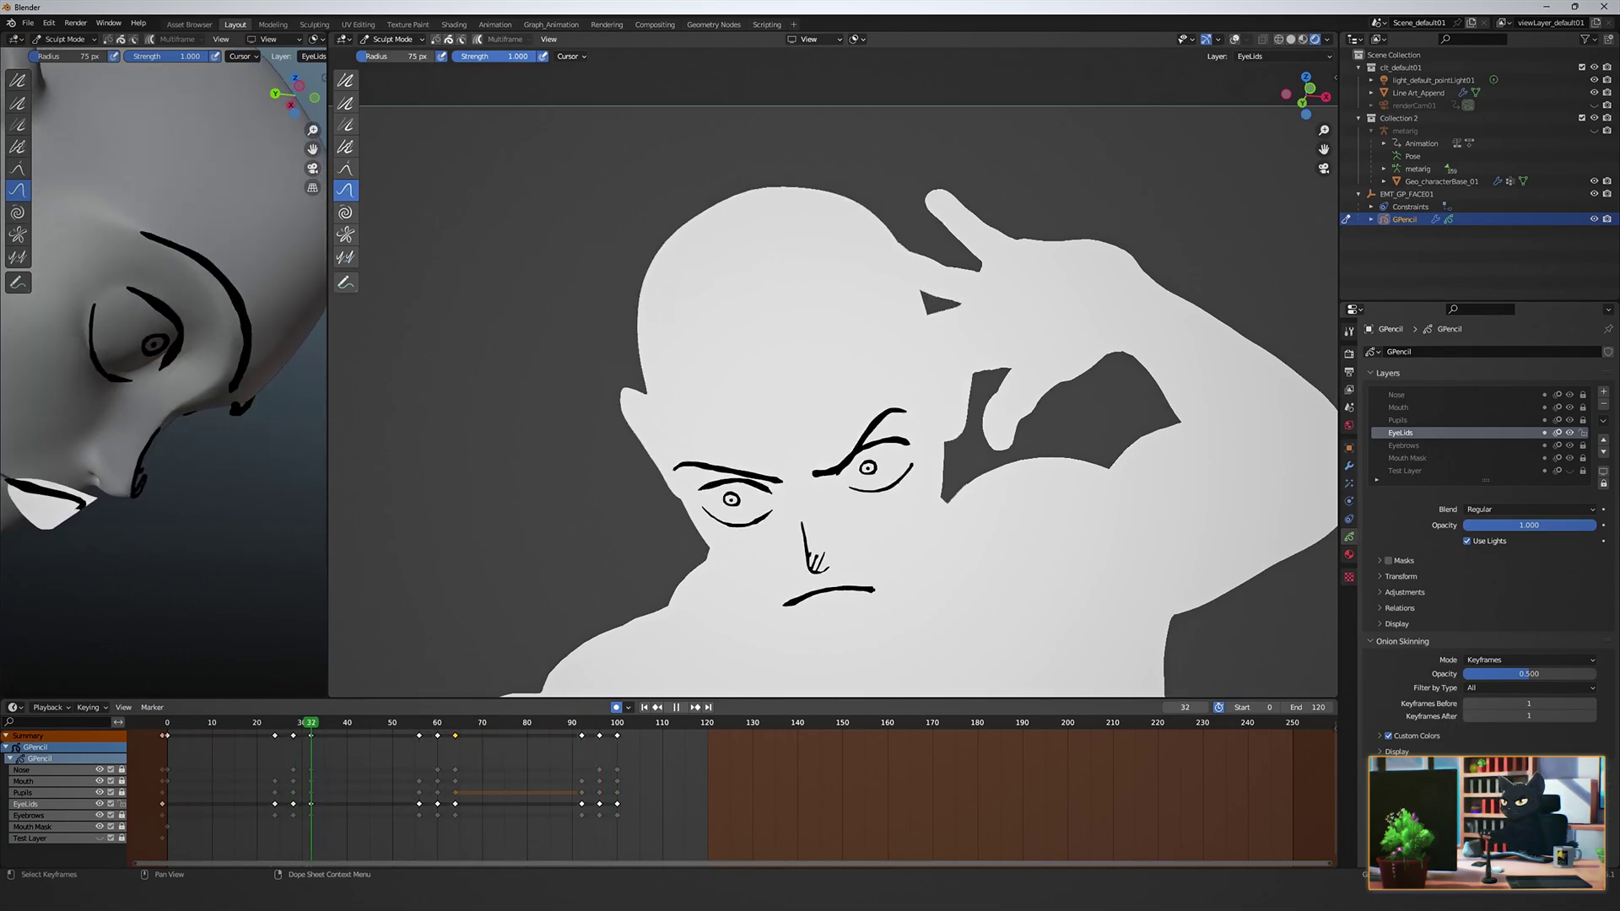
{"action": "key", "text": "space"}
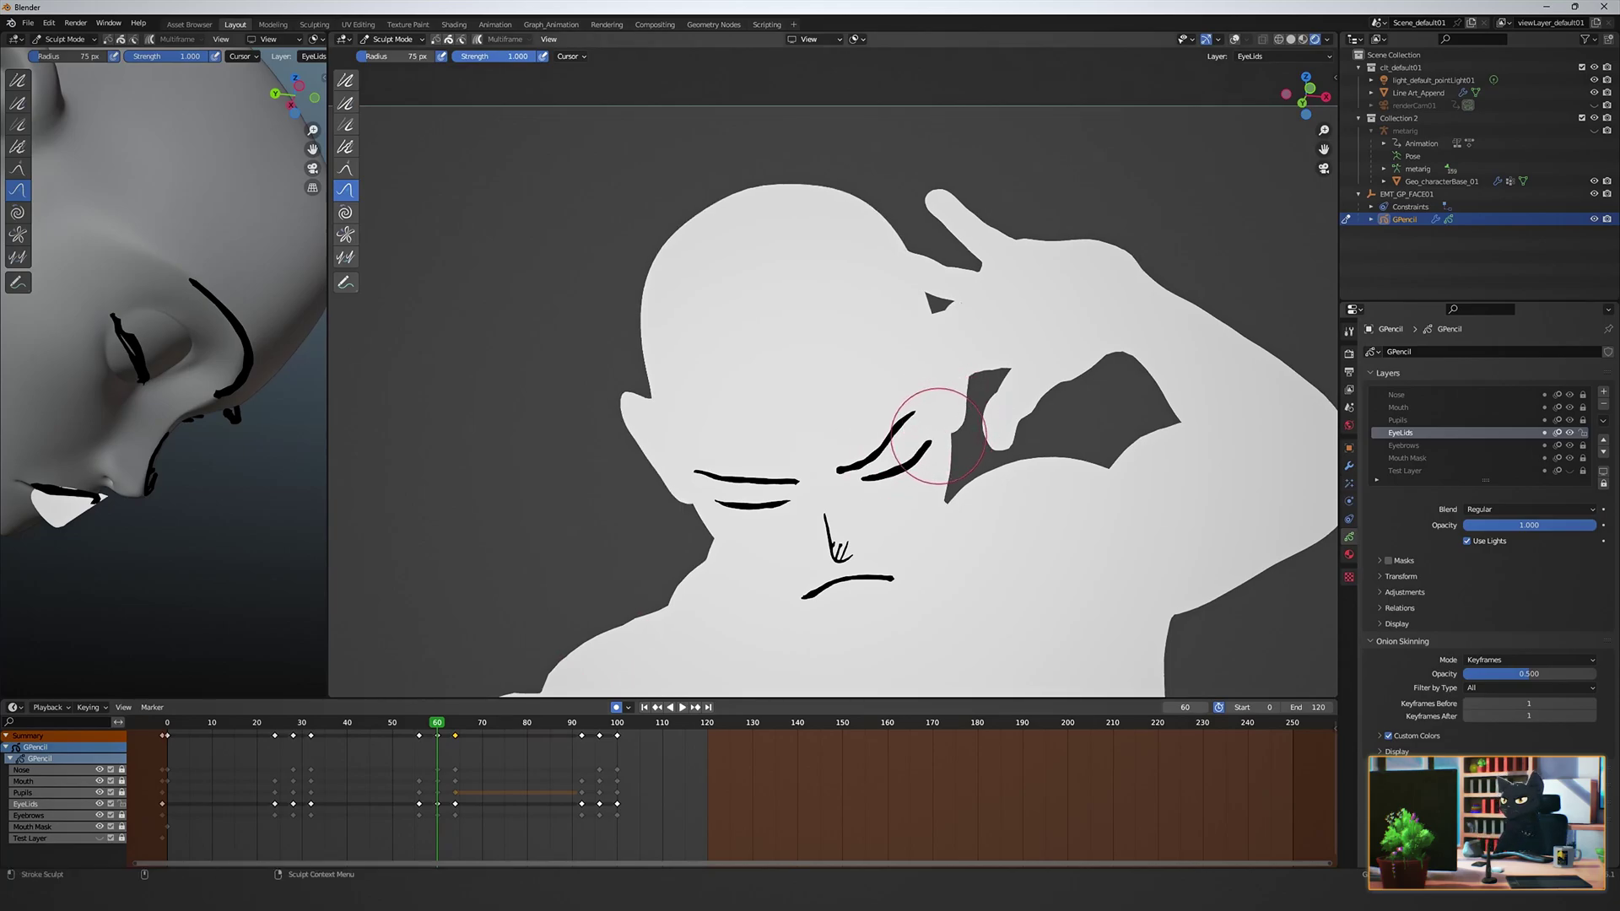
Touch up the closed EyeLids strokes at frame 60 with the Push brush and replay the animation from frame 0.
{"action": "key", "text": "shift+space"}
{"action": "left_click", "coordinate": [909, 451]}
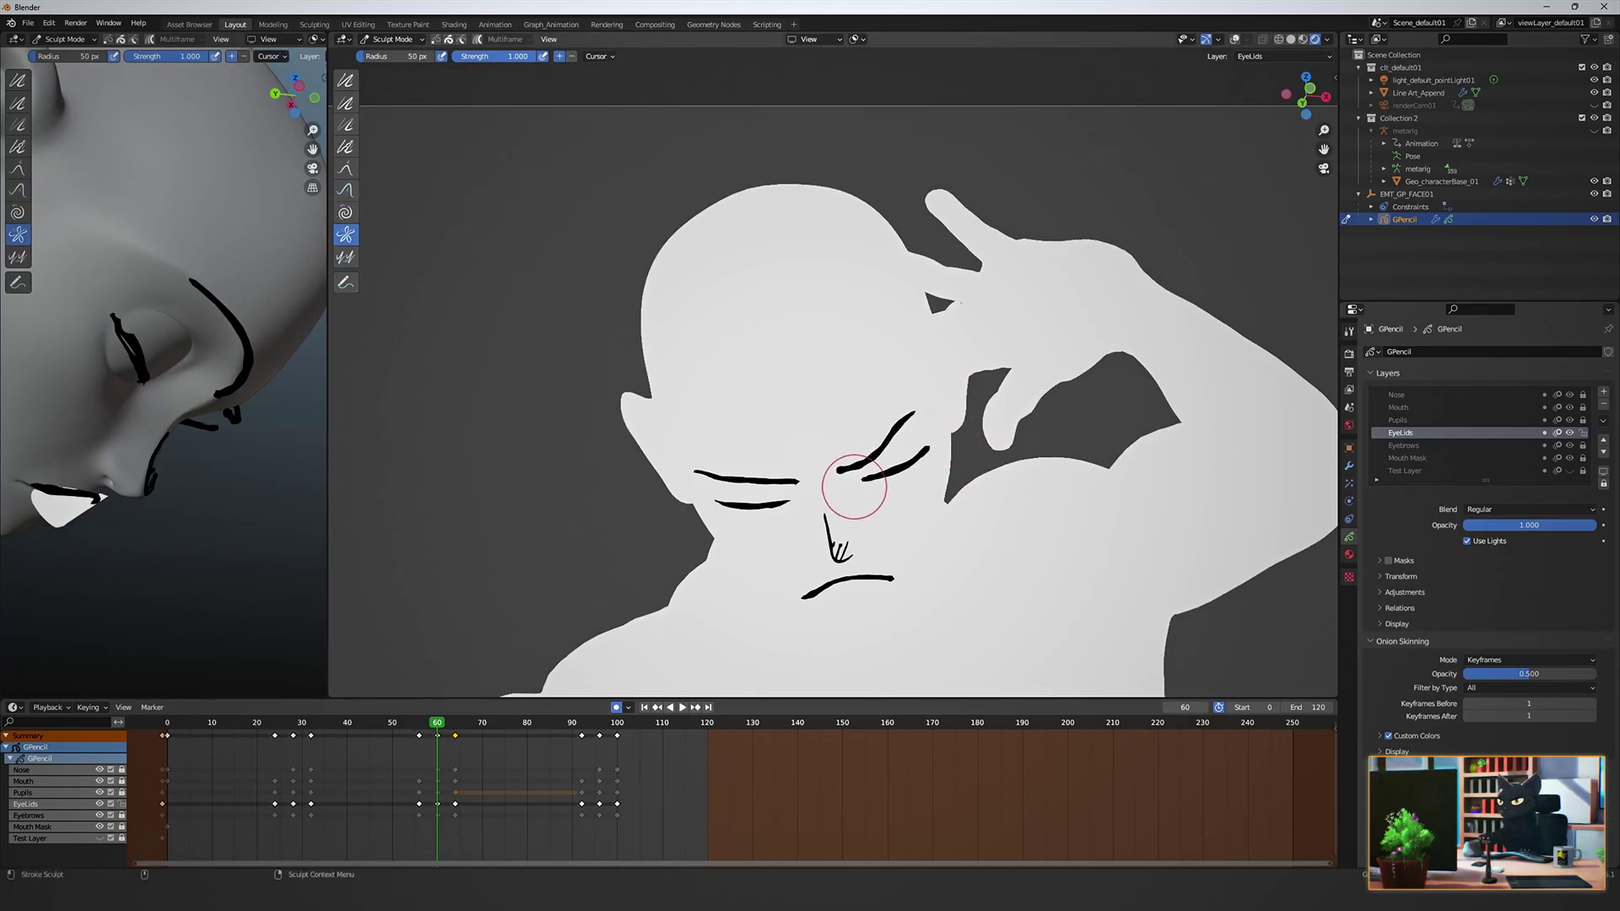
{"action": "left_click", "coordinate": [911, 427]}
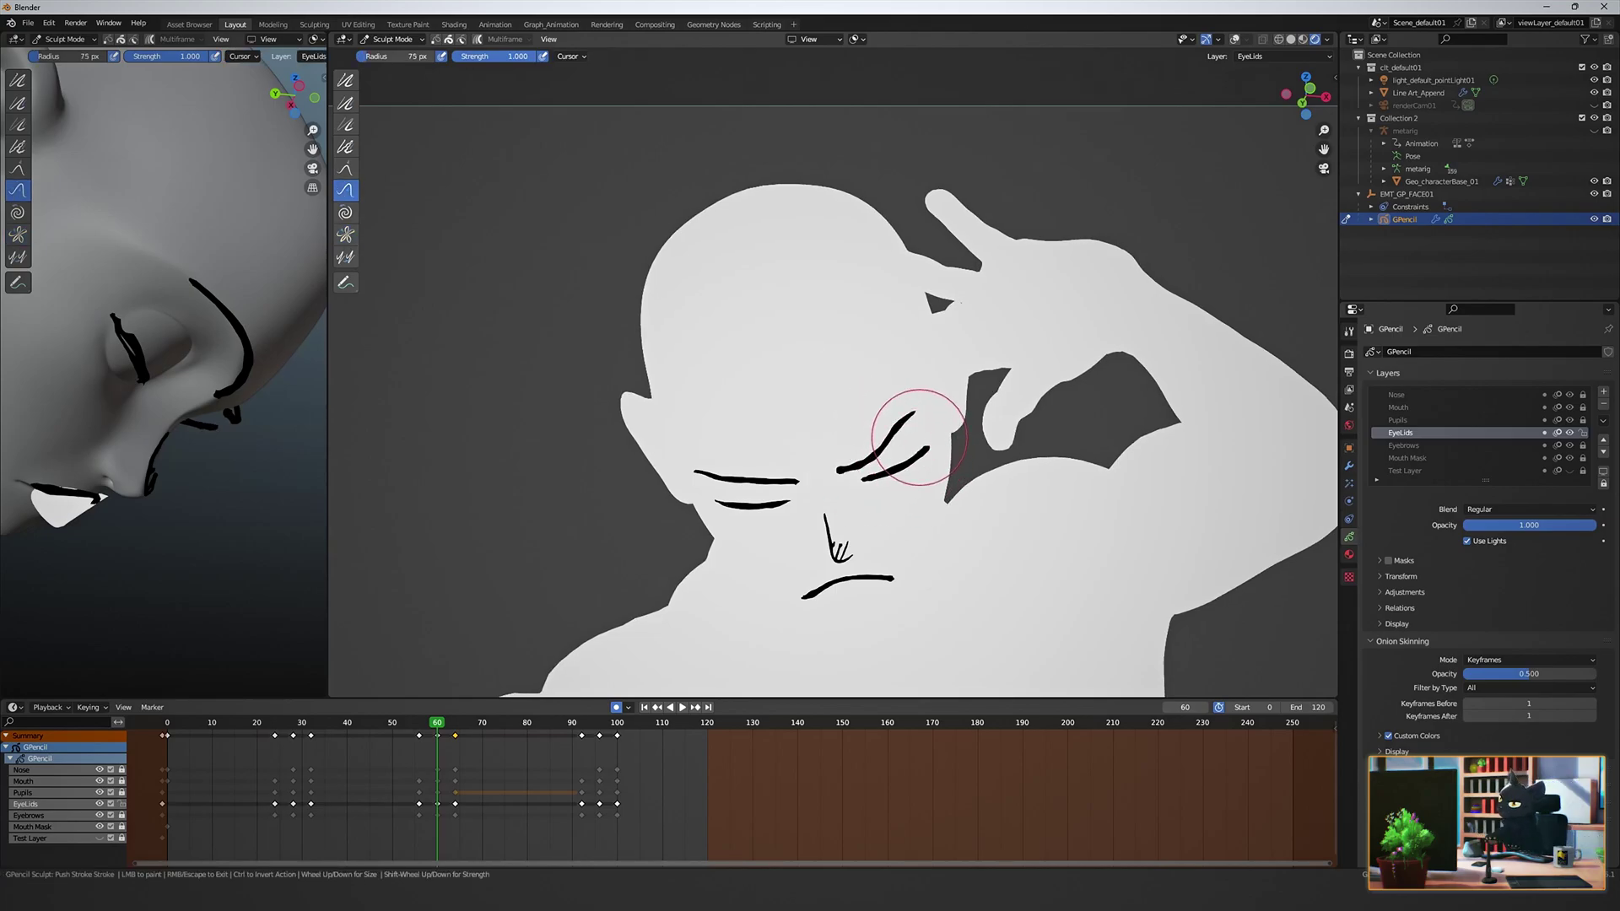
{"action": "left_click_drag", "start_coordinate": [437, 723], "coordinate": [168, 723]}
{"action": "key", "text": "space"}
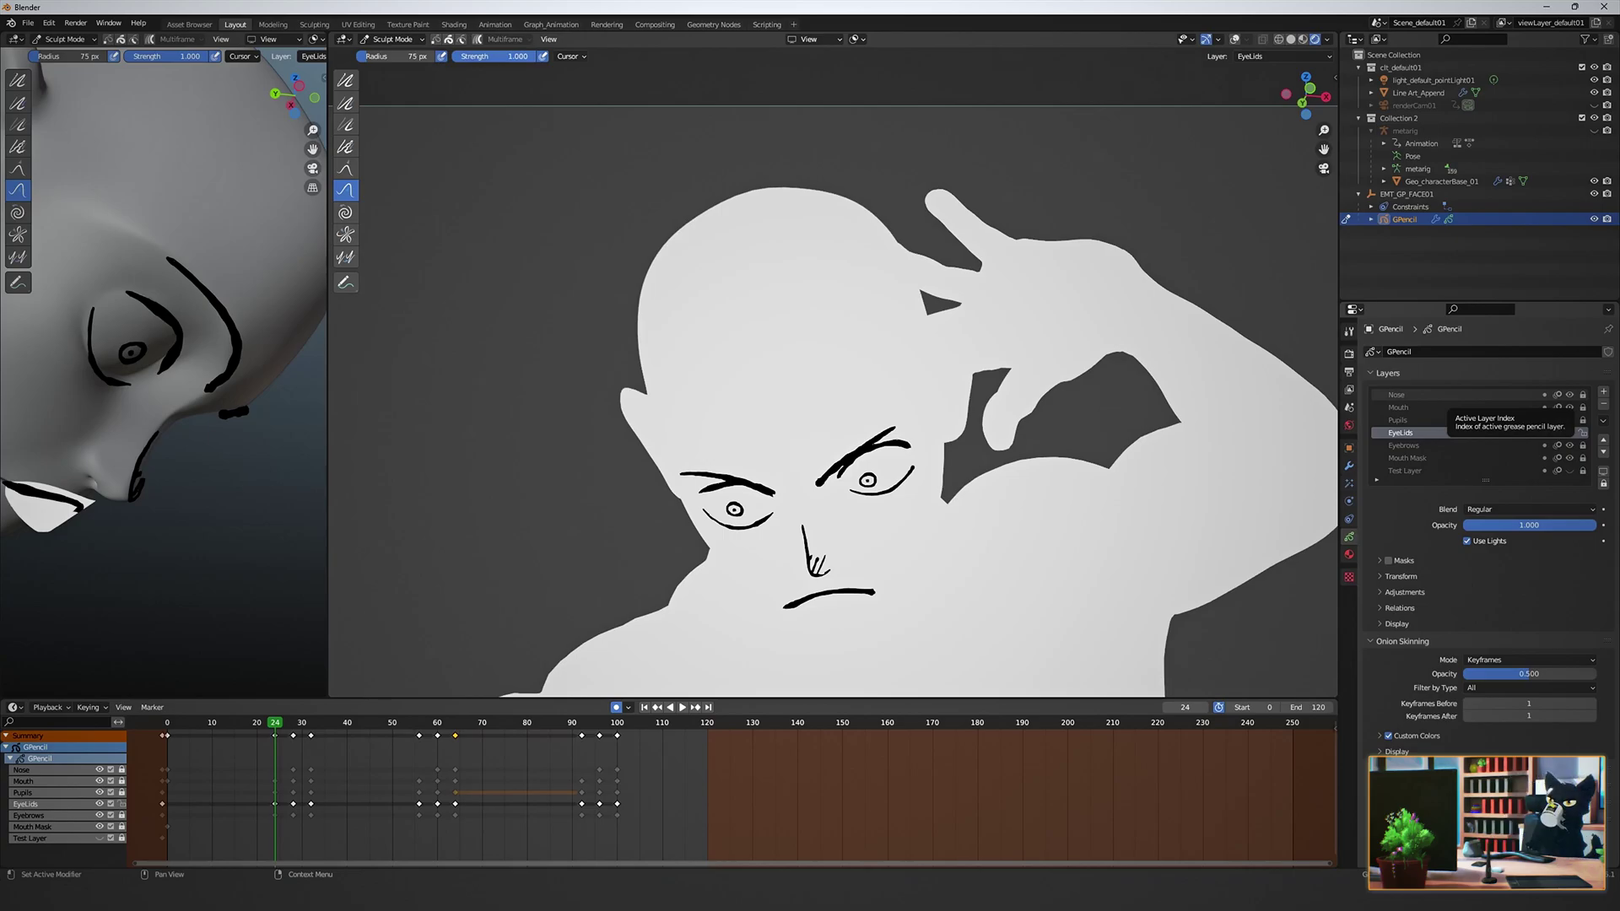
Add a layer named Eye Mask directly above the Eyebrows layer and lock the EyeLids layer.
{"action": "left_click", "coordinate": [1454, 395]}
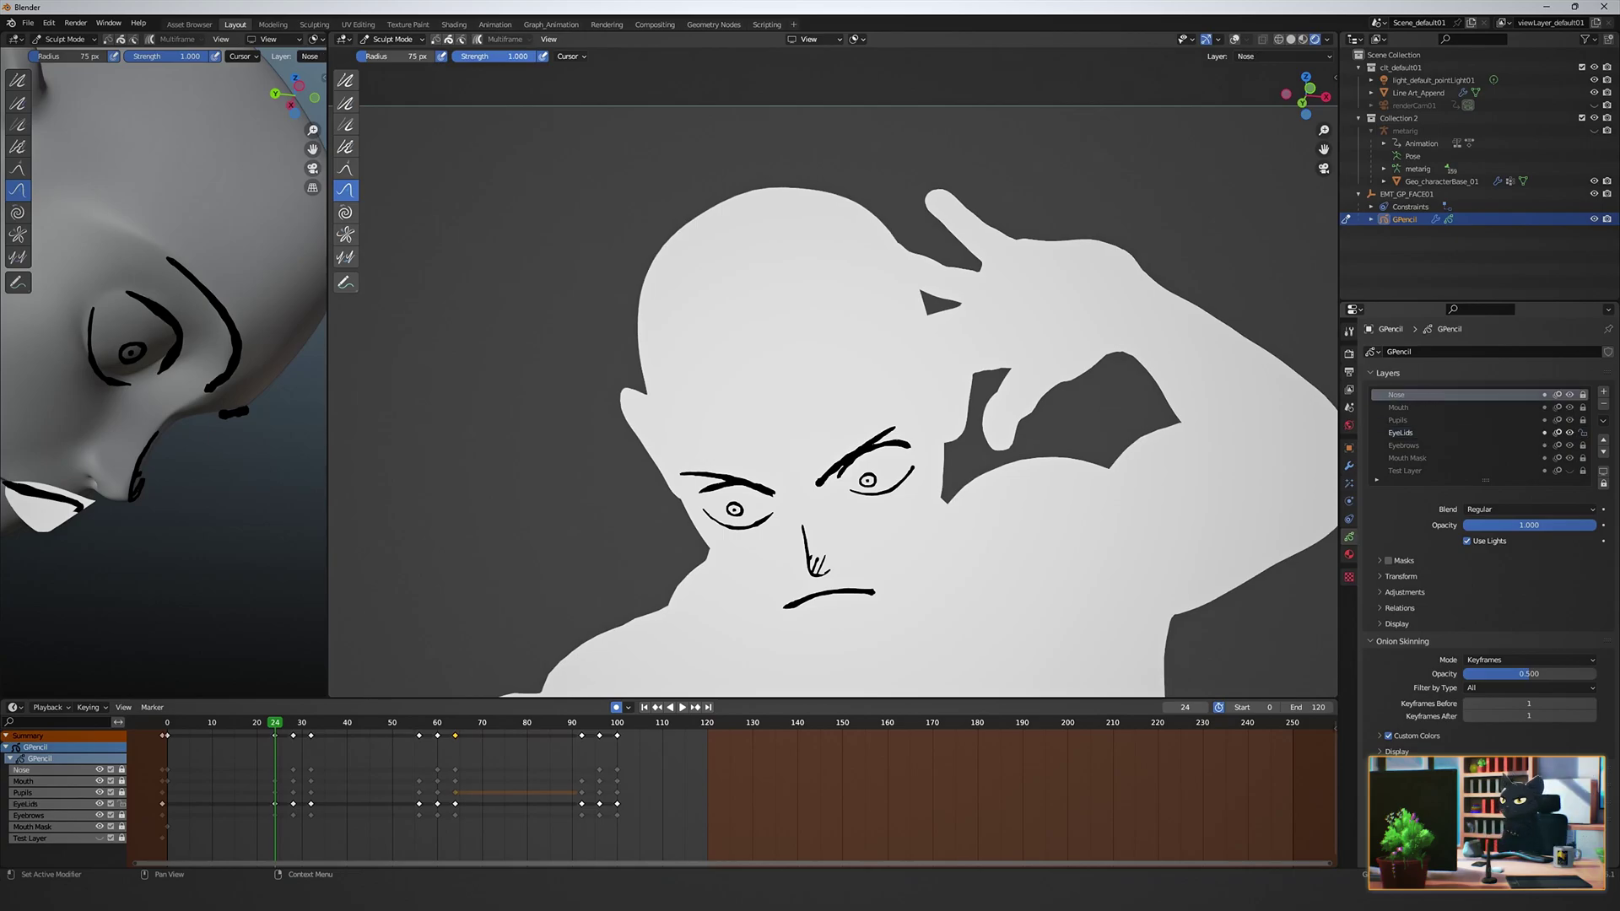
{"action": "left_click", "coordinate": [1455, 433]}
{"action": "left_click", "coordinate": [1454, 446]}
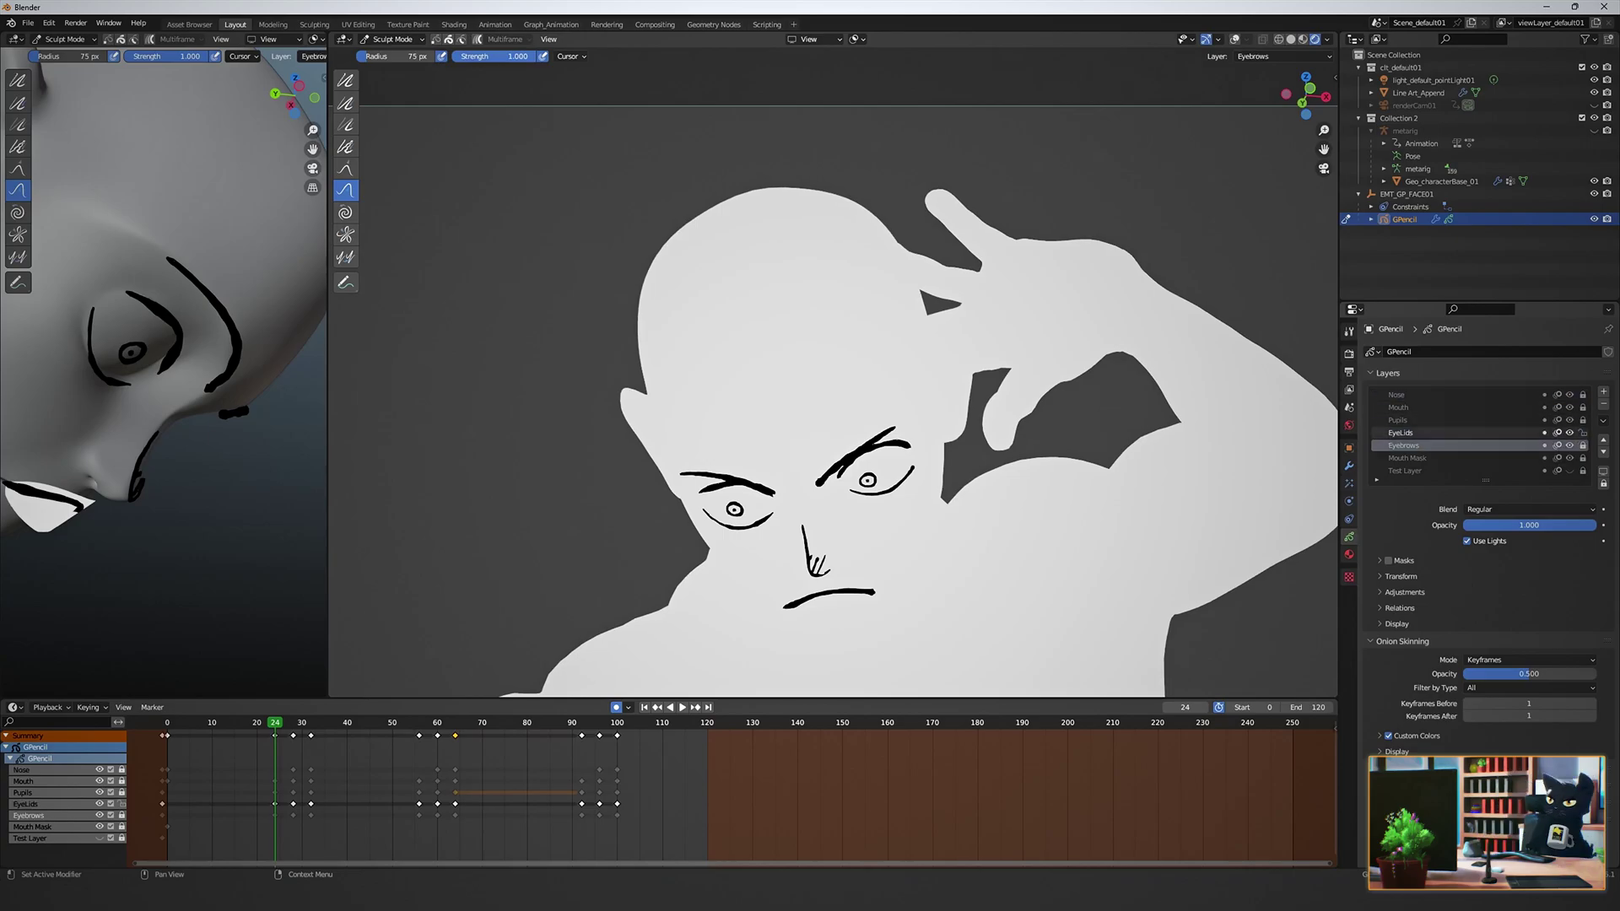
{"action": "left_click", "coordinate": [1603, 391]}
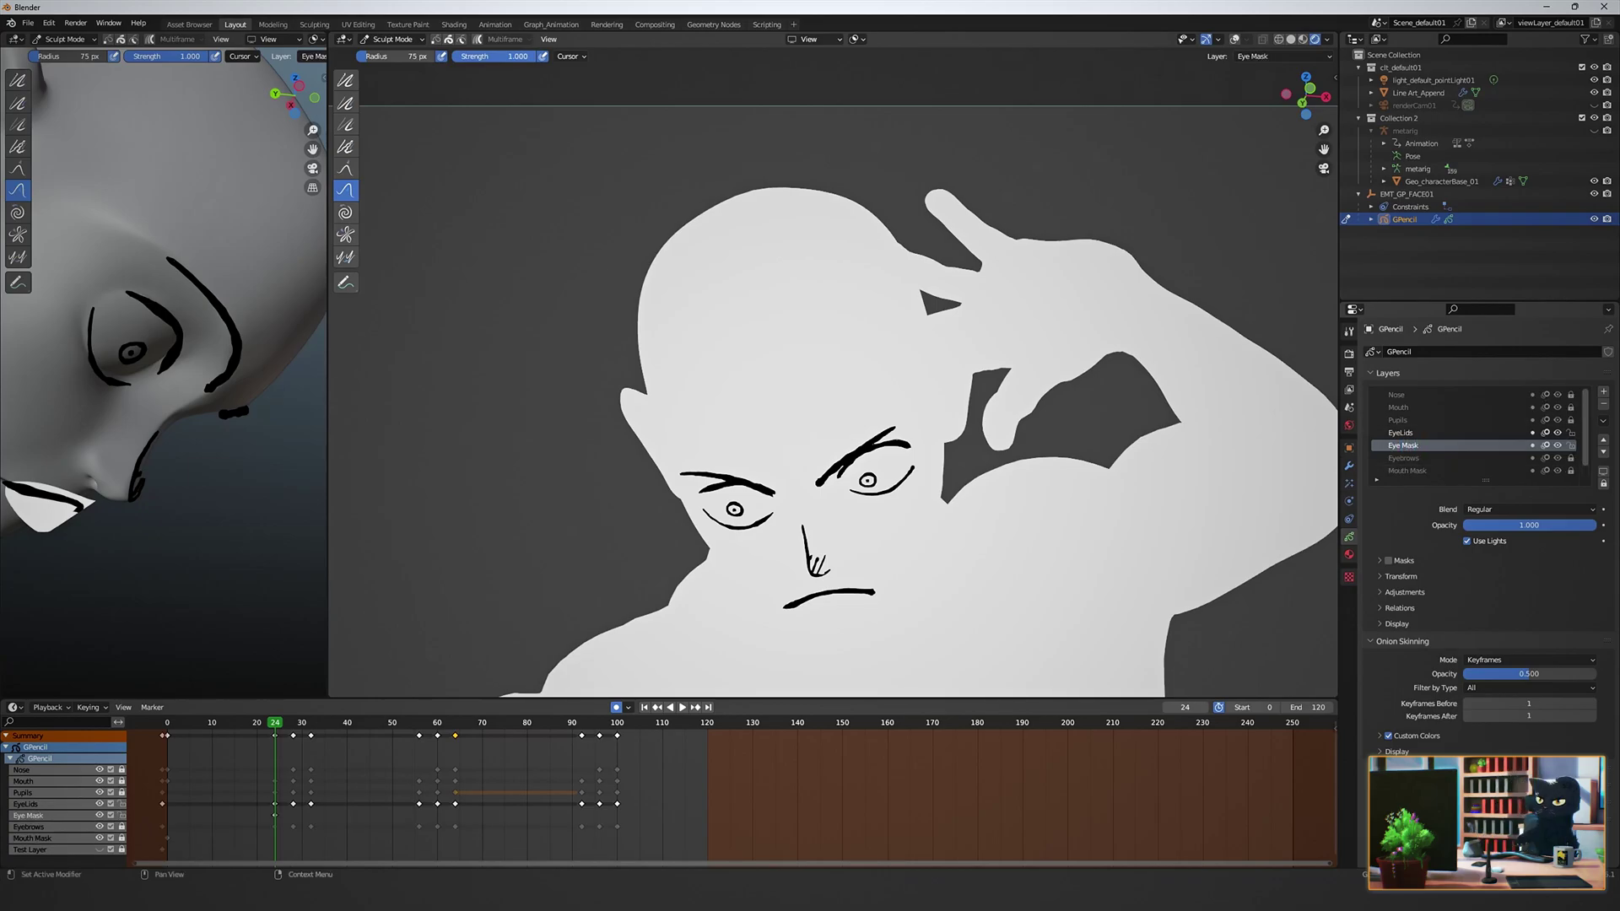
{"action": "left_click", "coordinate": [1570, 432]}
Create a material named Eye Mask and set its solid fill's base color to a grey with value 0.610.
{"action": "left_click", "coordinate": [1349, 554]}
{"action": "left_click", "coordinate": [1607, 351]}
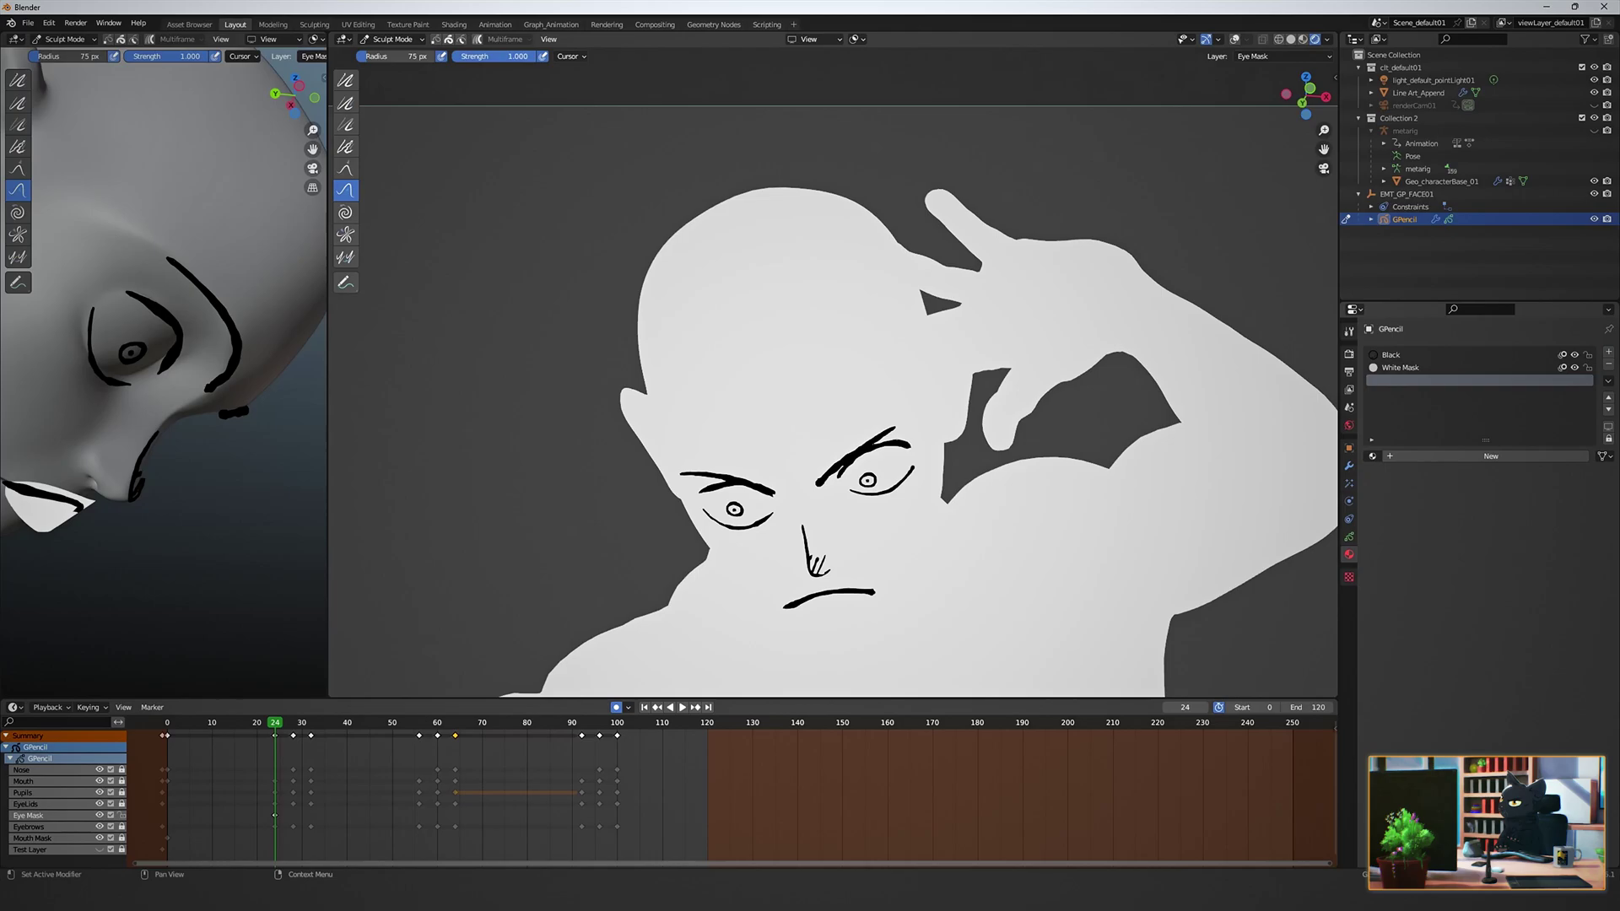
{"action": "left_click", "coordinate": [1434, 455]}
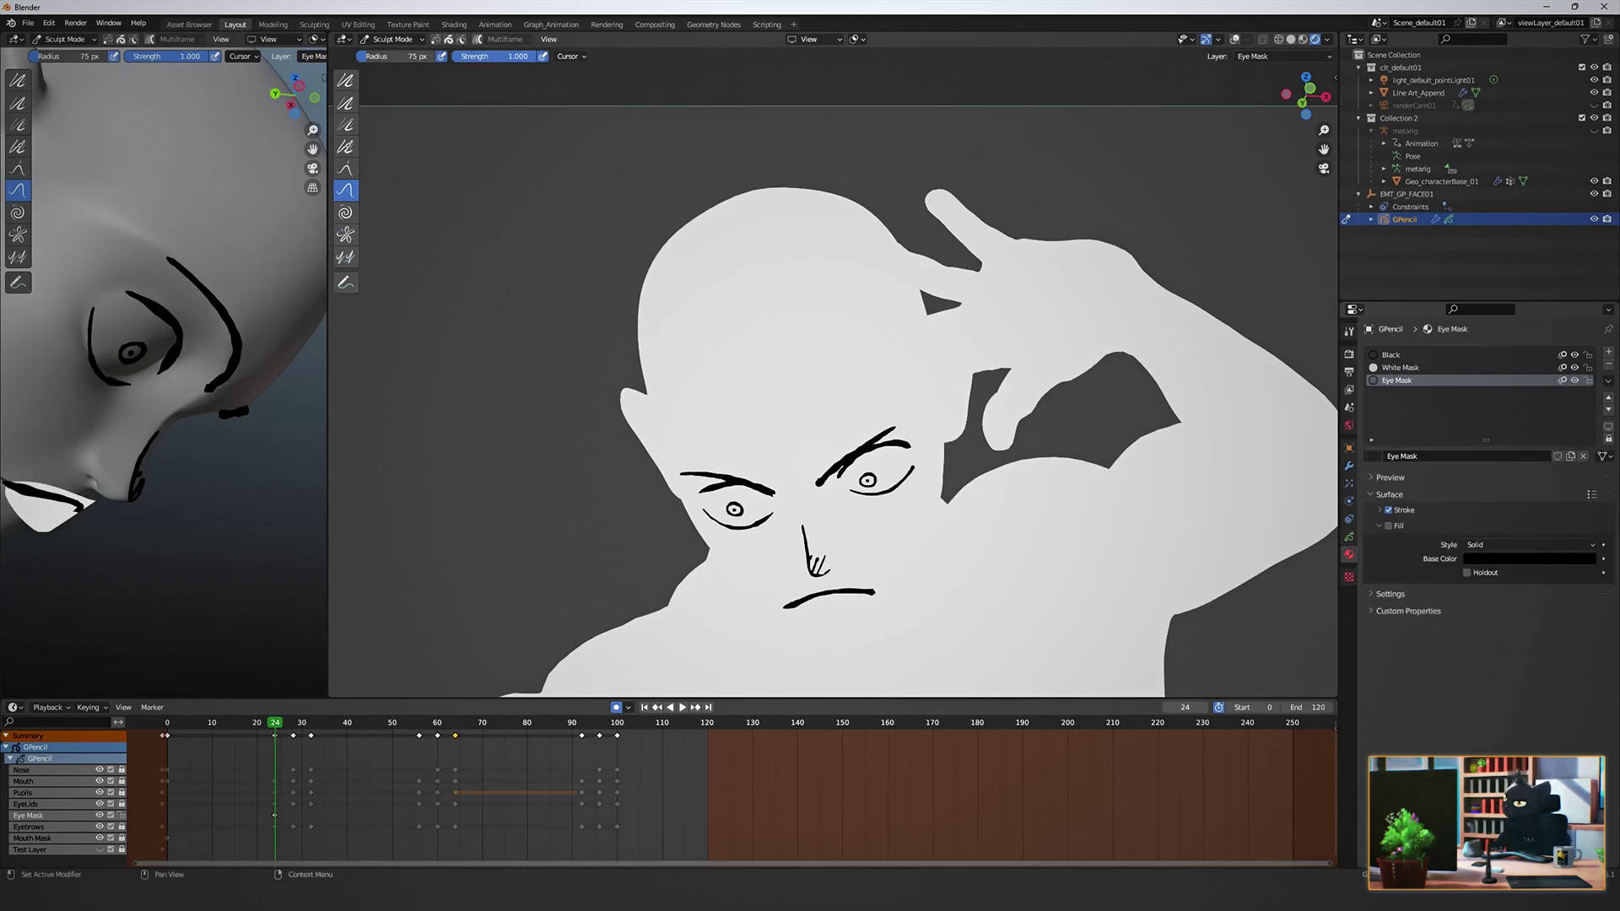
{"action": "left_click", "coordinate": [1528, 544]}
{"action": "left_click", "coordinate": [1529, 559]}
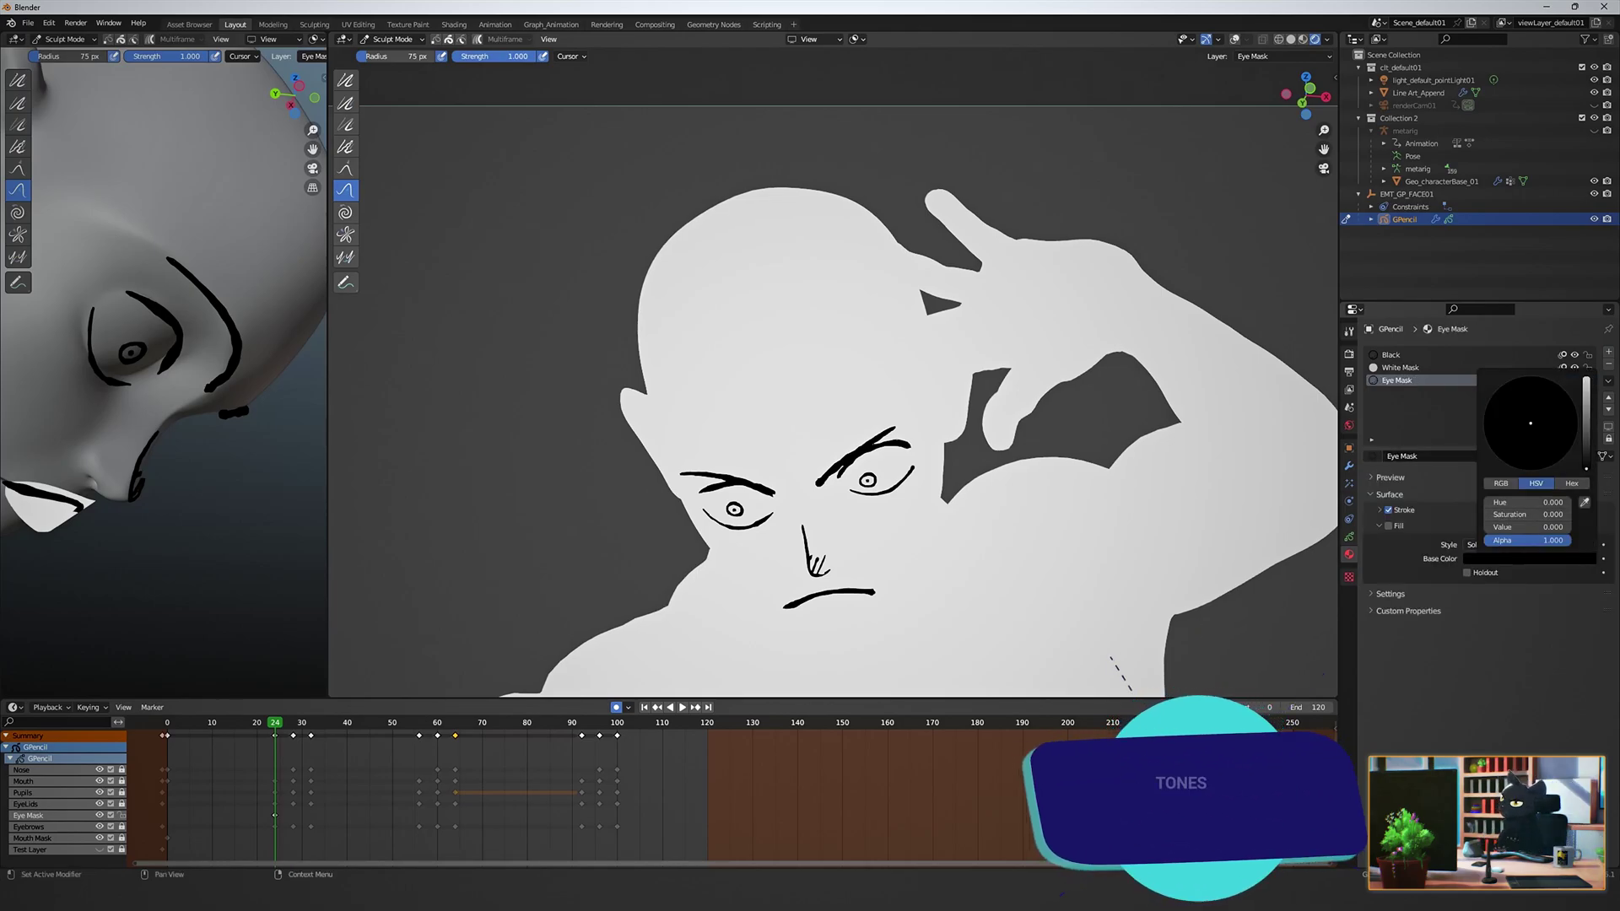
{"action": "left_click", "coordinate": [1585, 422]}
{"action": "left_click", "coordinate": [1585, 503]}
{"action": "left_click", "coordinate": [1528, 558]}
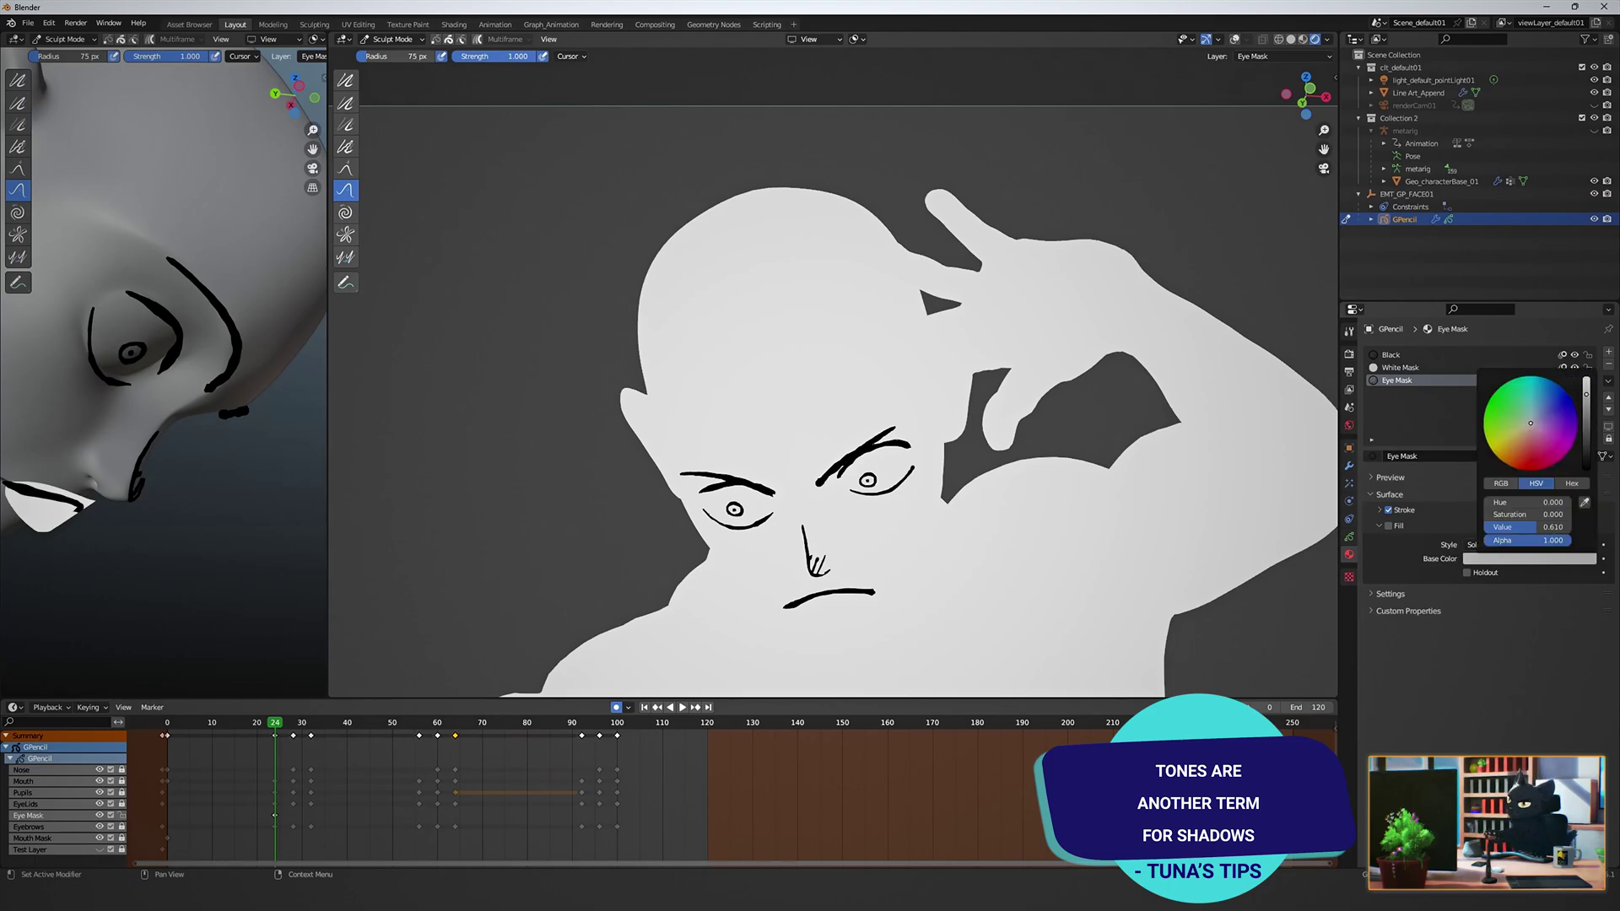
Switch to Draw mode at frame 0 and try a circle with the Circle tool over the eye beside the raised hand.
{"action": "key", "text": "ctrl+Tab"}
{"action": "left_click", "coordinate": [719, 401]}
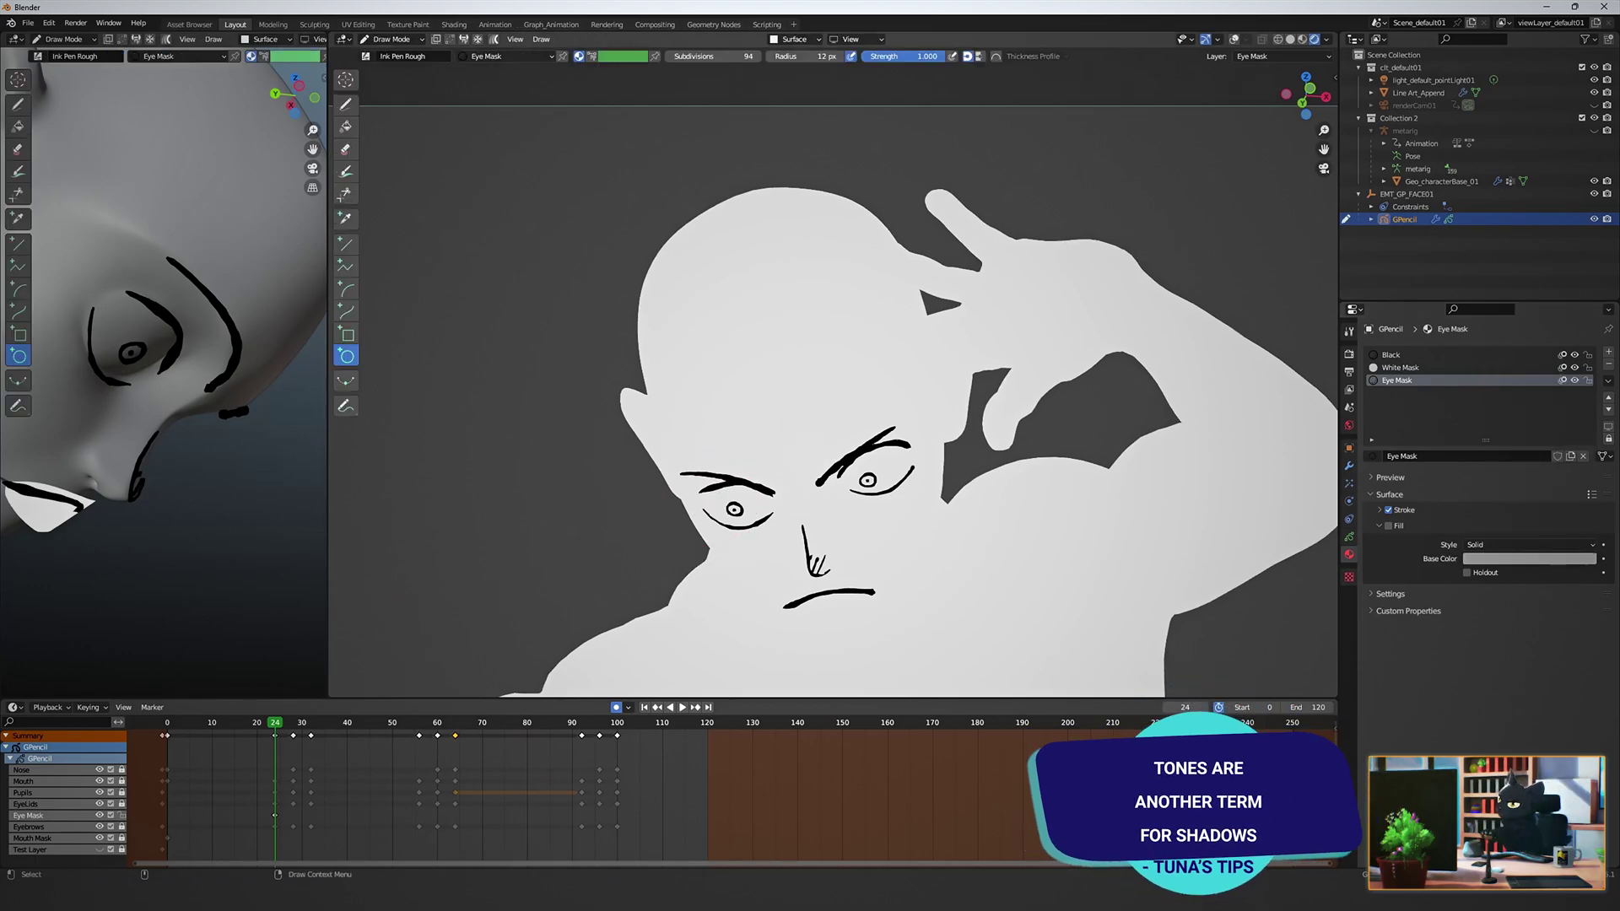
{"action": "left_click_drag", "start_coordinate": [172, 723], "coordinate": [167, 723]}
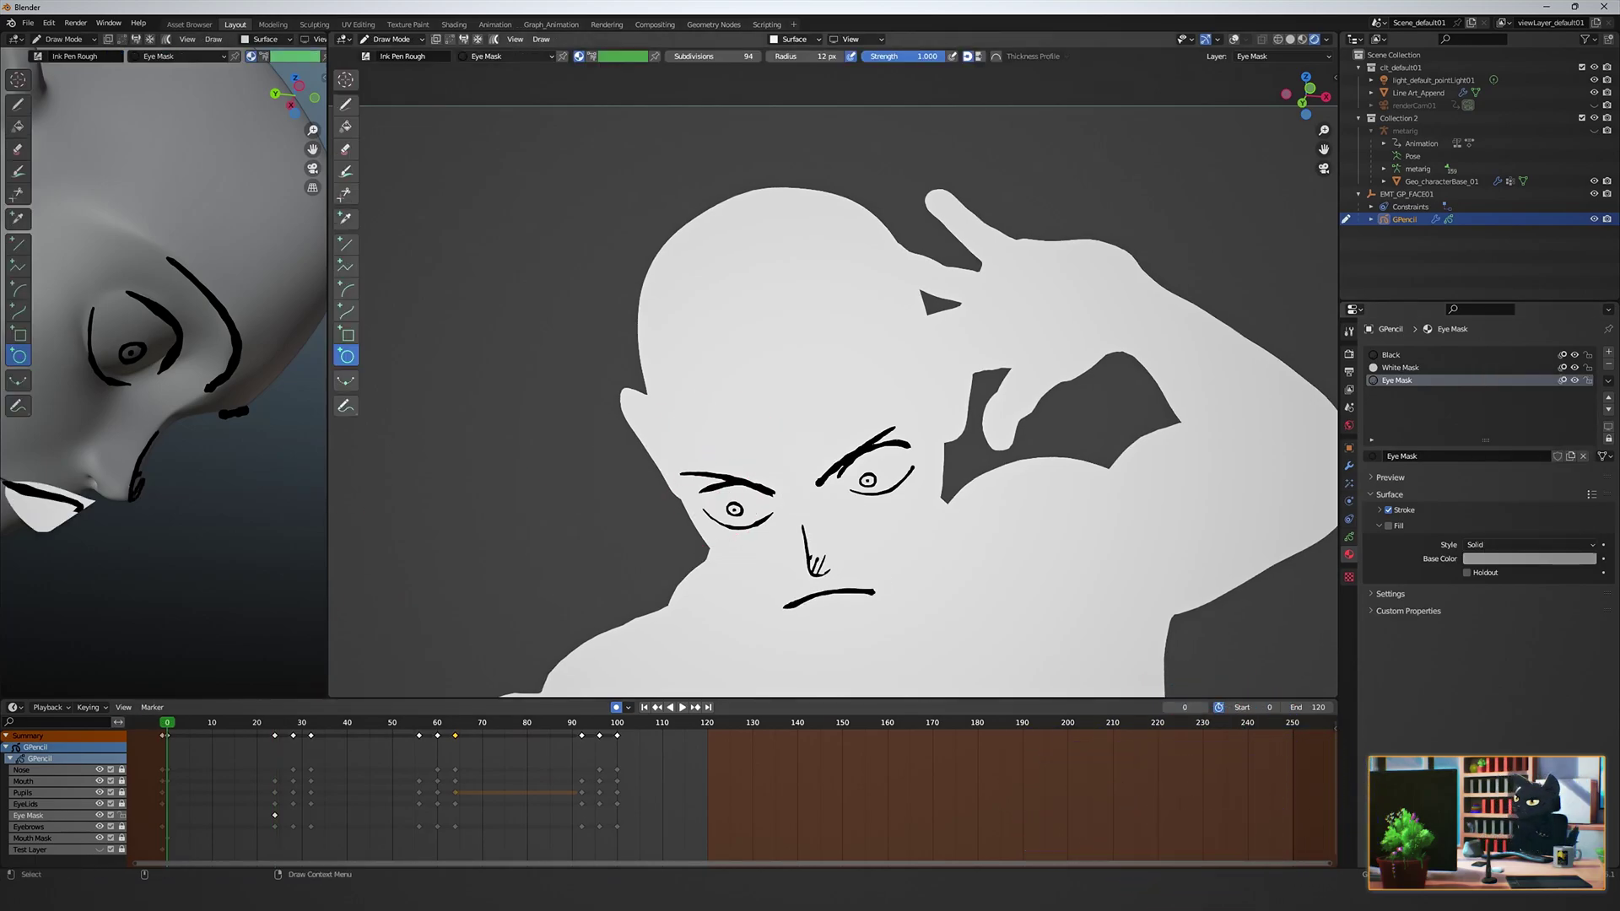
{"action": "key", "text": "shift+space"}
{"action": "left_click", "coordinate": [839, 469]}
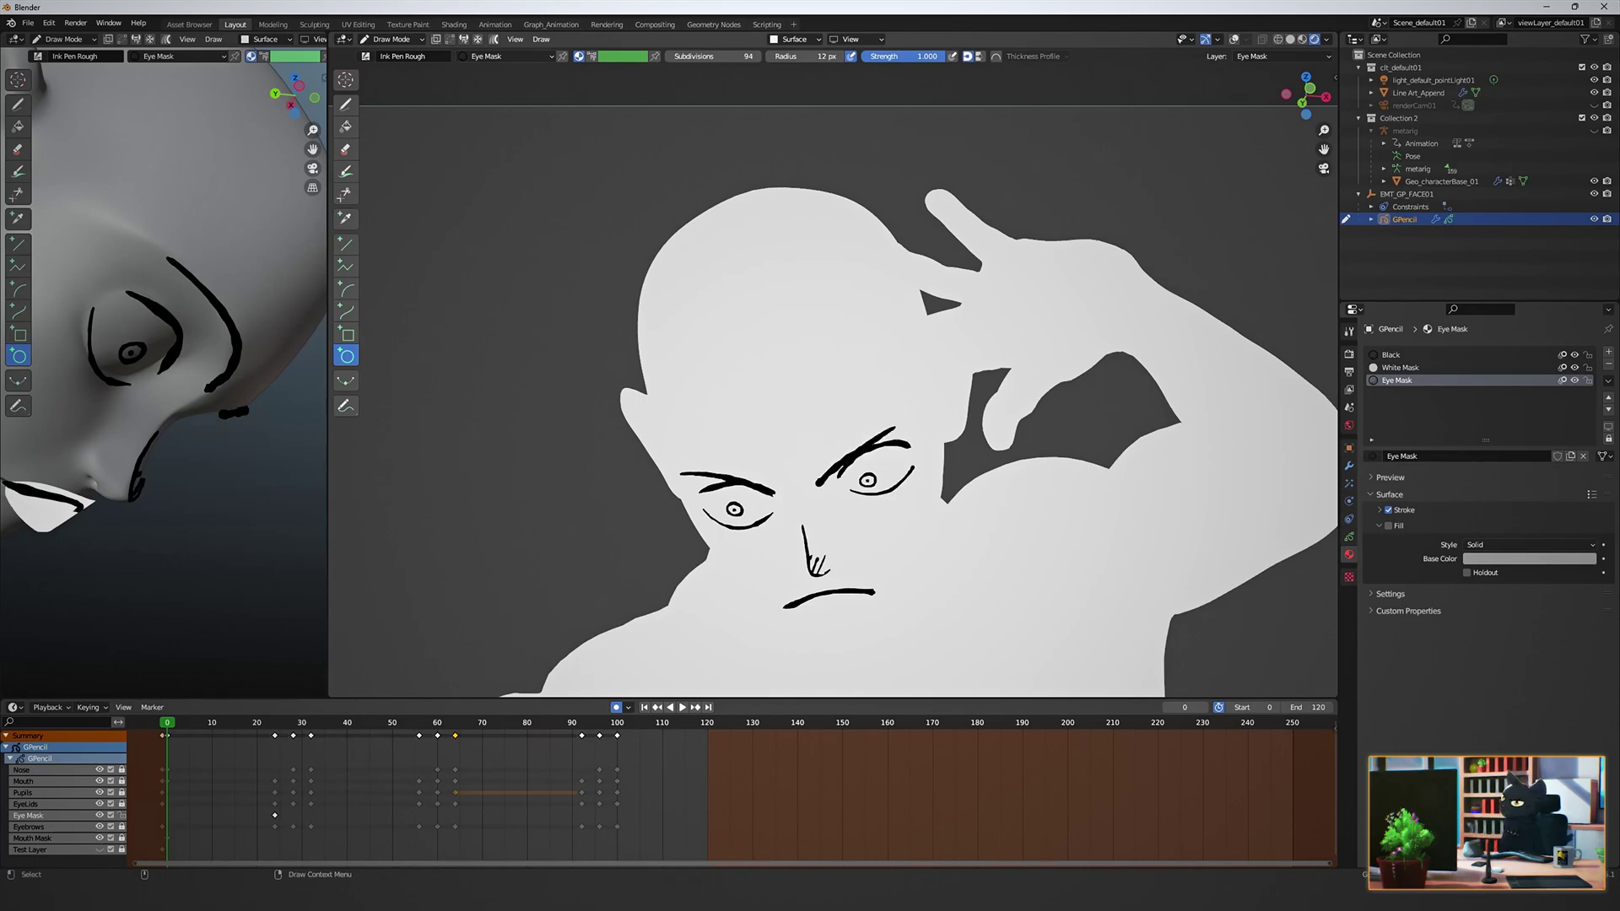
{"action": "left_click_drag", "start_coordinate": [839, 458], "coordinate": [914, 501]}
{"action": "key", "text": "Escape"}
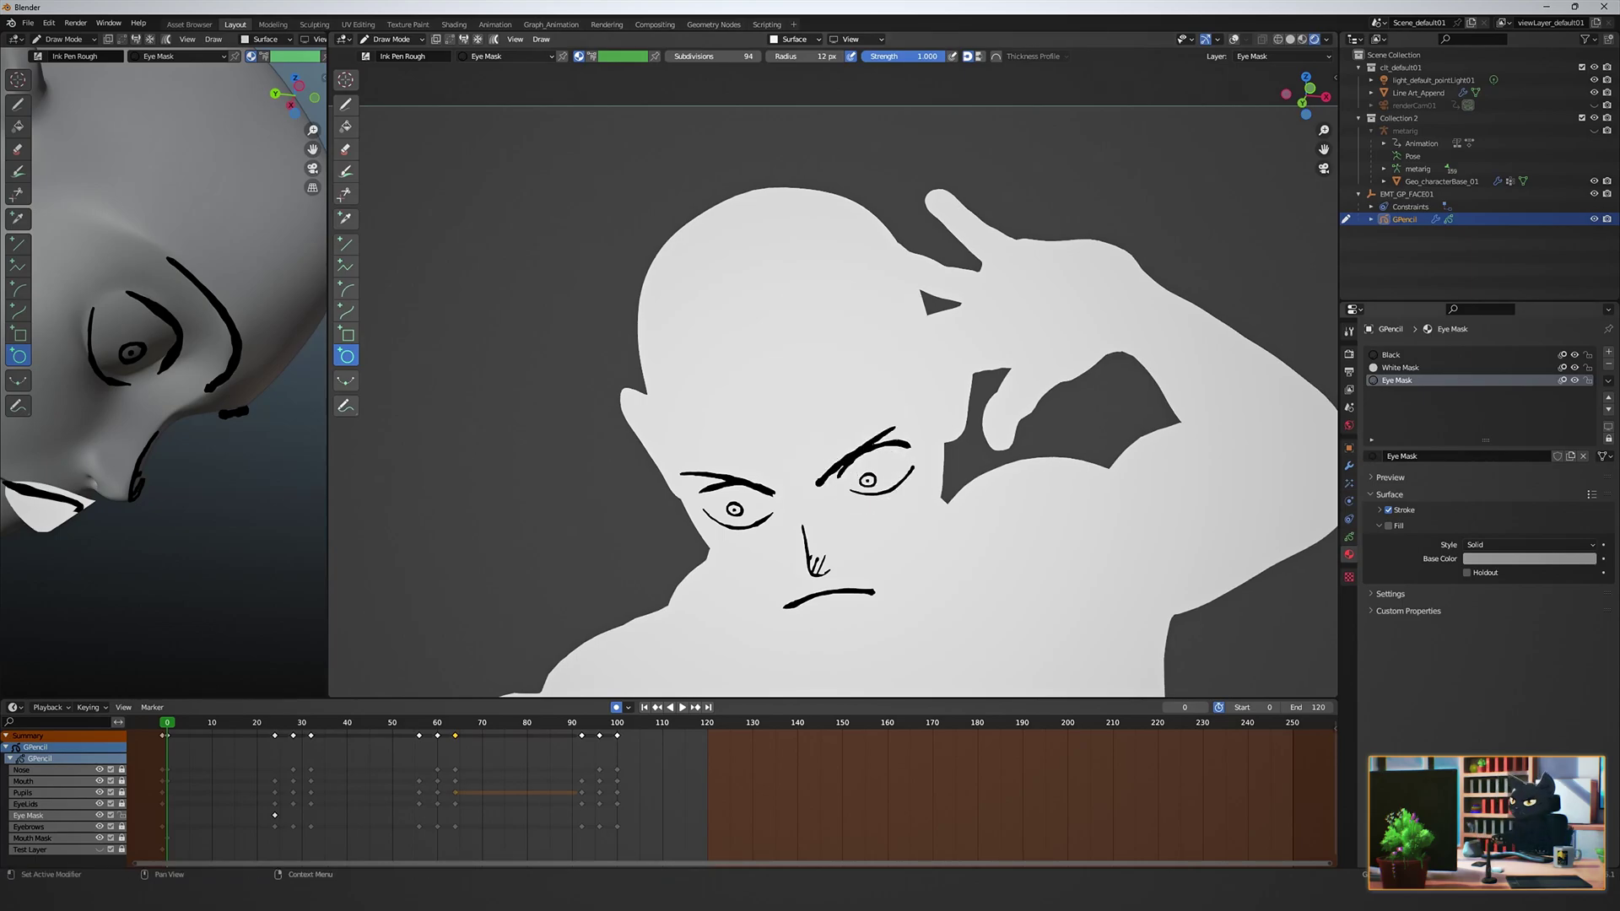
Change the Eye Mask material from stroke to fill and draw a filled ellipse over the eye beside the raised hand.
{"action": "left_click", "coordinate": [1402, 368]}
{"action": "left_click", "coordinate": [1400, 380]}
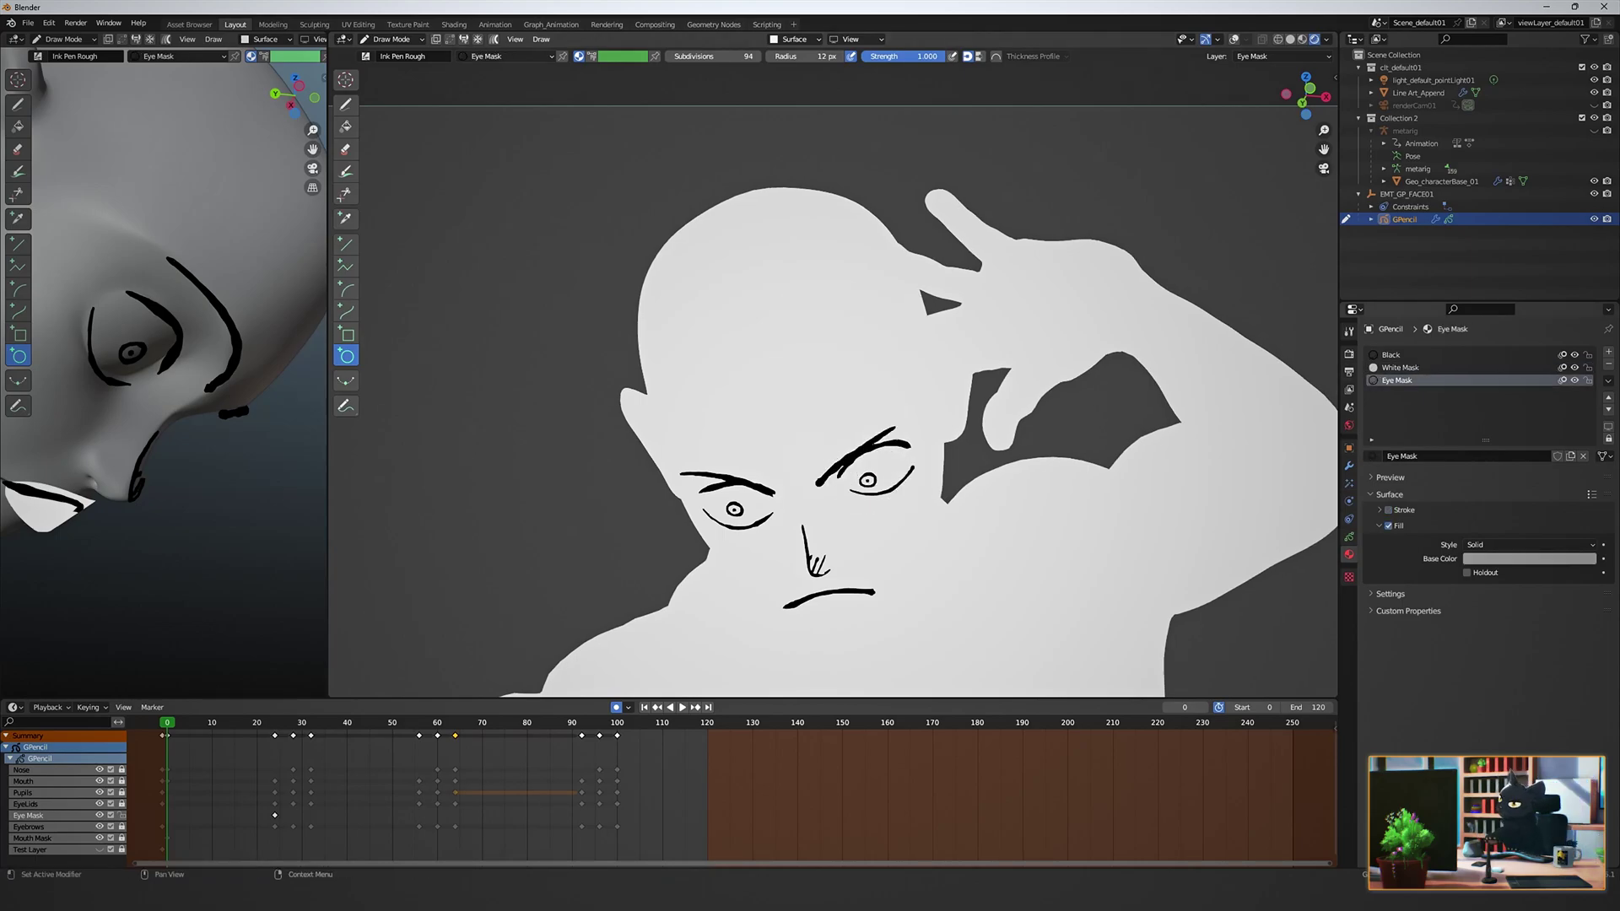
{"action": "left_click_drag", "start_coordinate": [837, 450], "coordinate": [913, 500]}
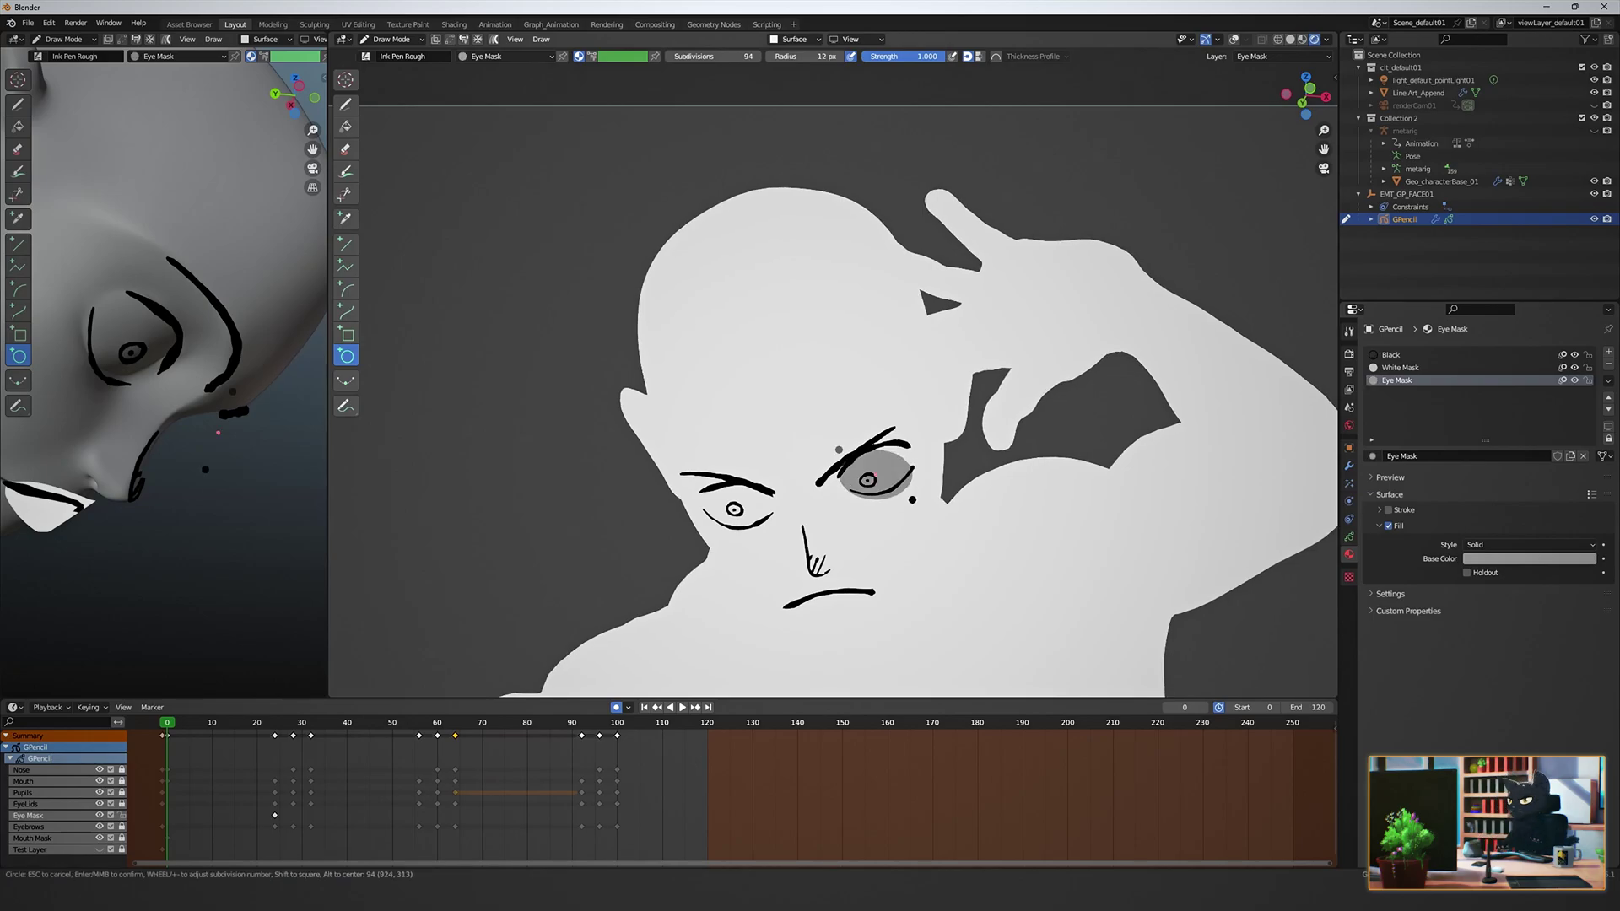
{"action": "key", "text": "Return"}
{"action": "key", "text": "shift+space"}
{"action": "key", "text": "Escape"}
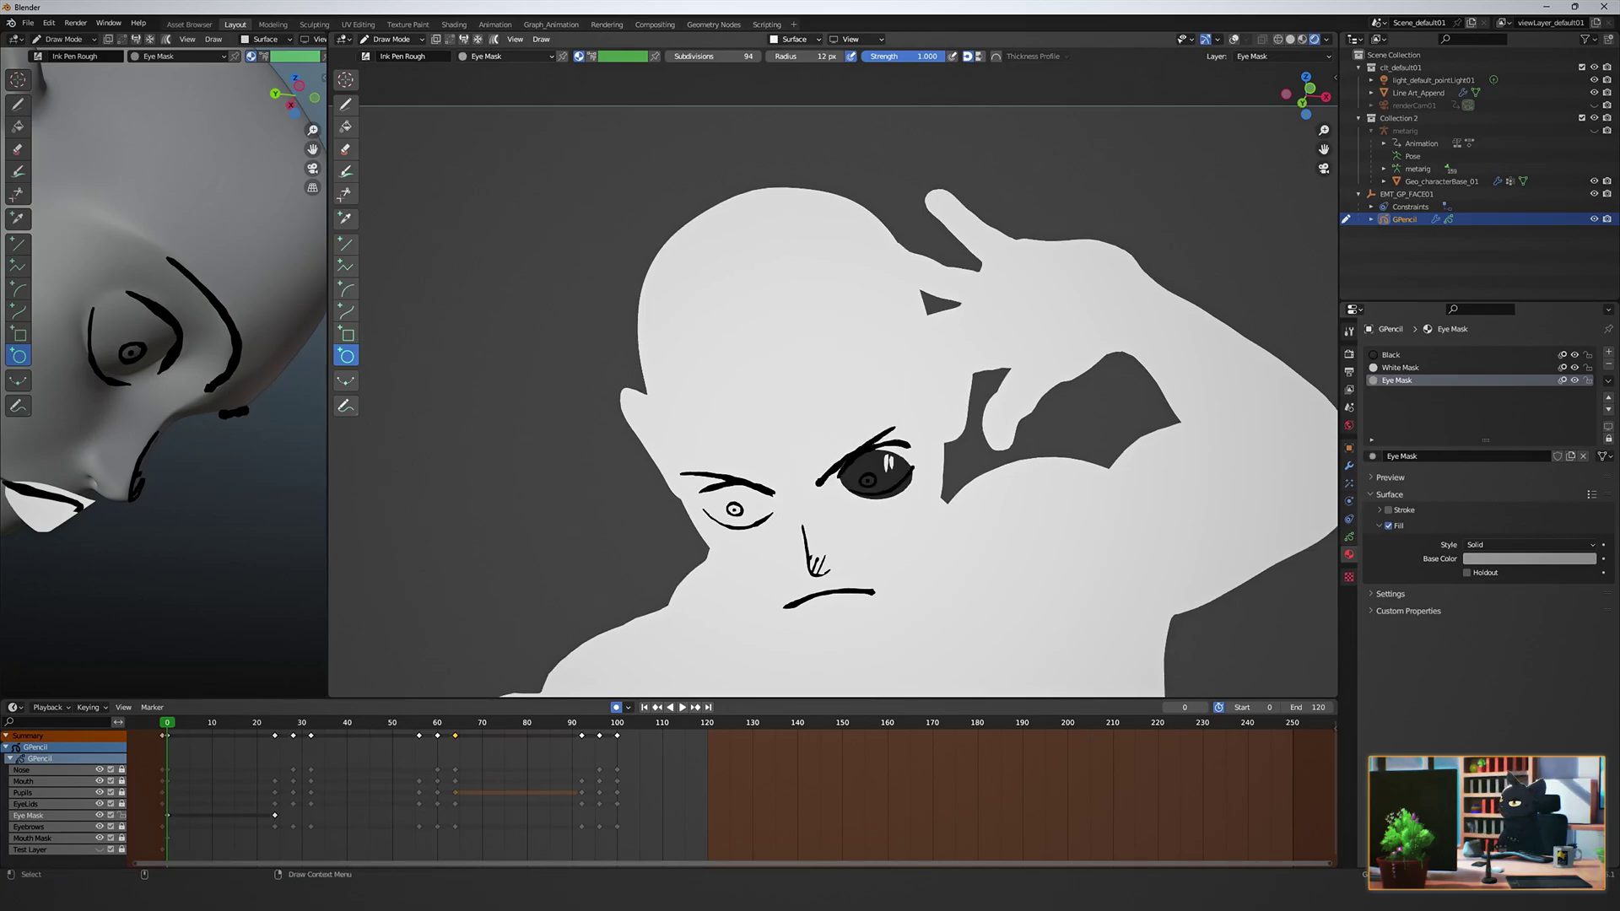
Sculpt the eye masks at frame 0 to fit the eyelids in the camera view and lie correctly against the face in side view.
{"action": "key", "text": "ctrl+Tab"}
{"action": "left_click", "coordinate": [911, 523]}
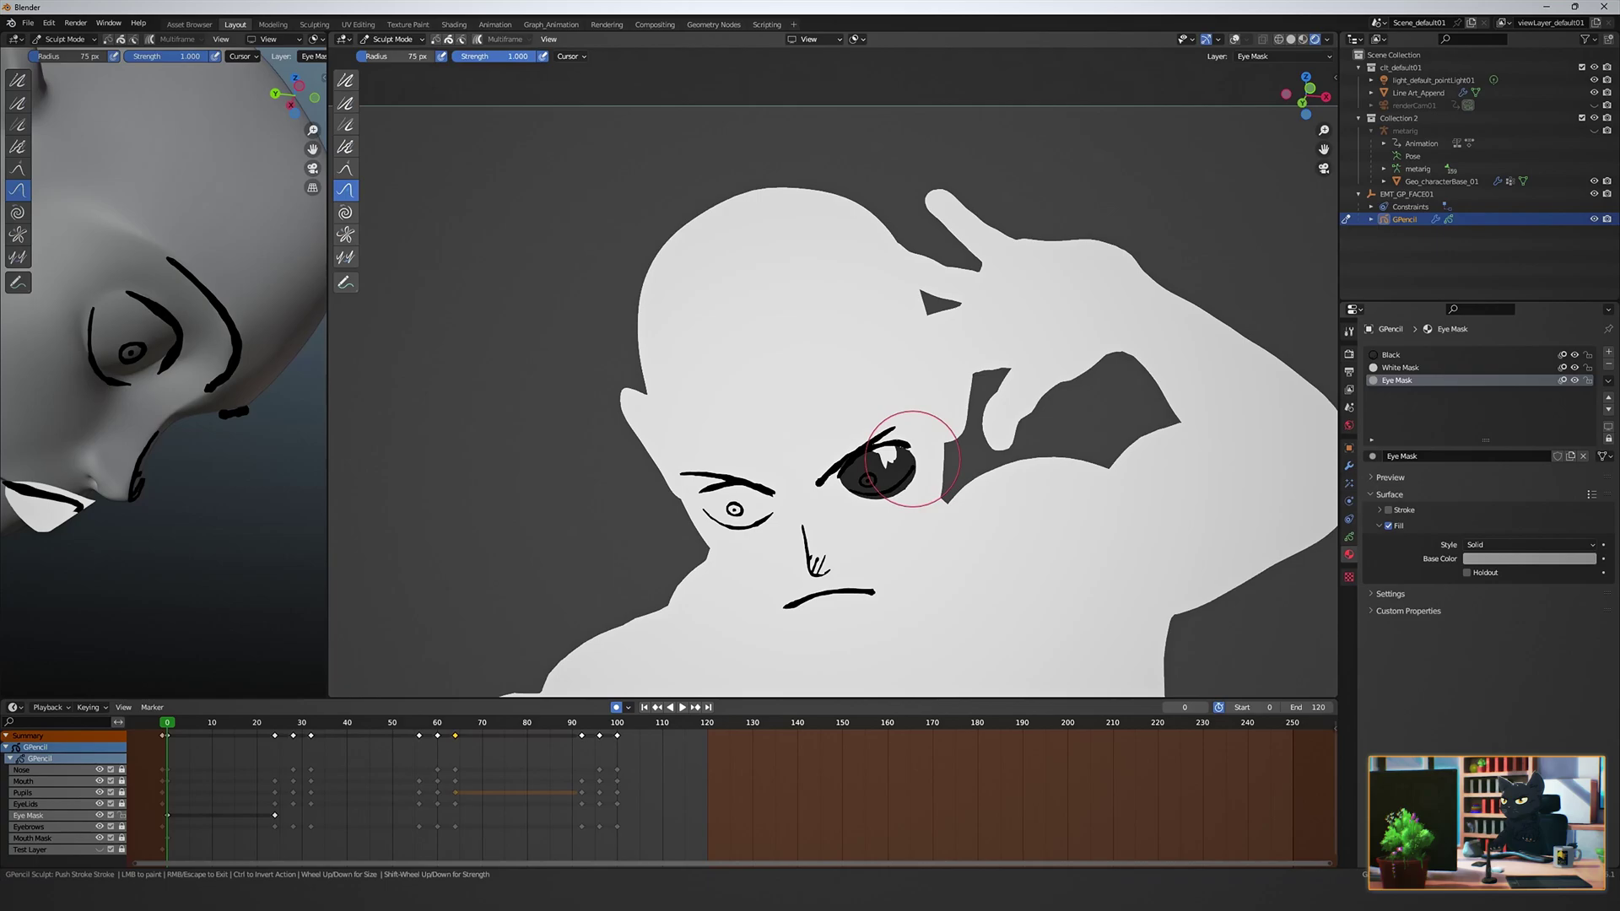
{"action": "left_click_drag", "start_coordinate": [911, 450], "coordinate": [872, 503]}
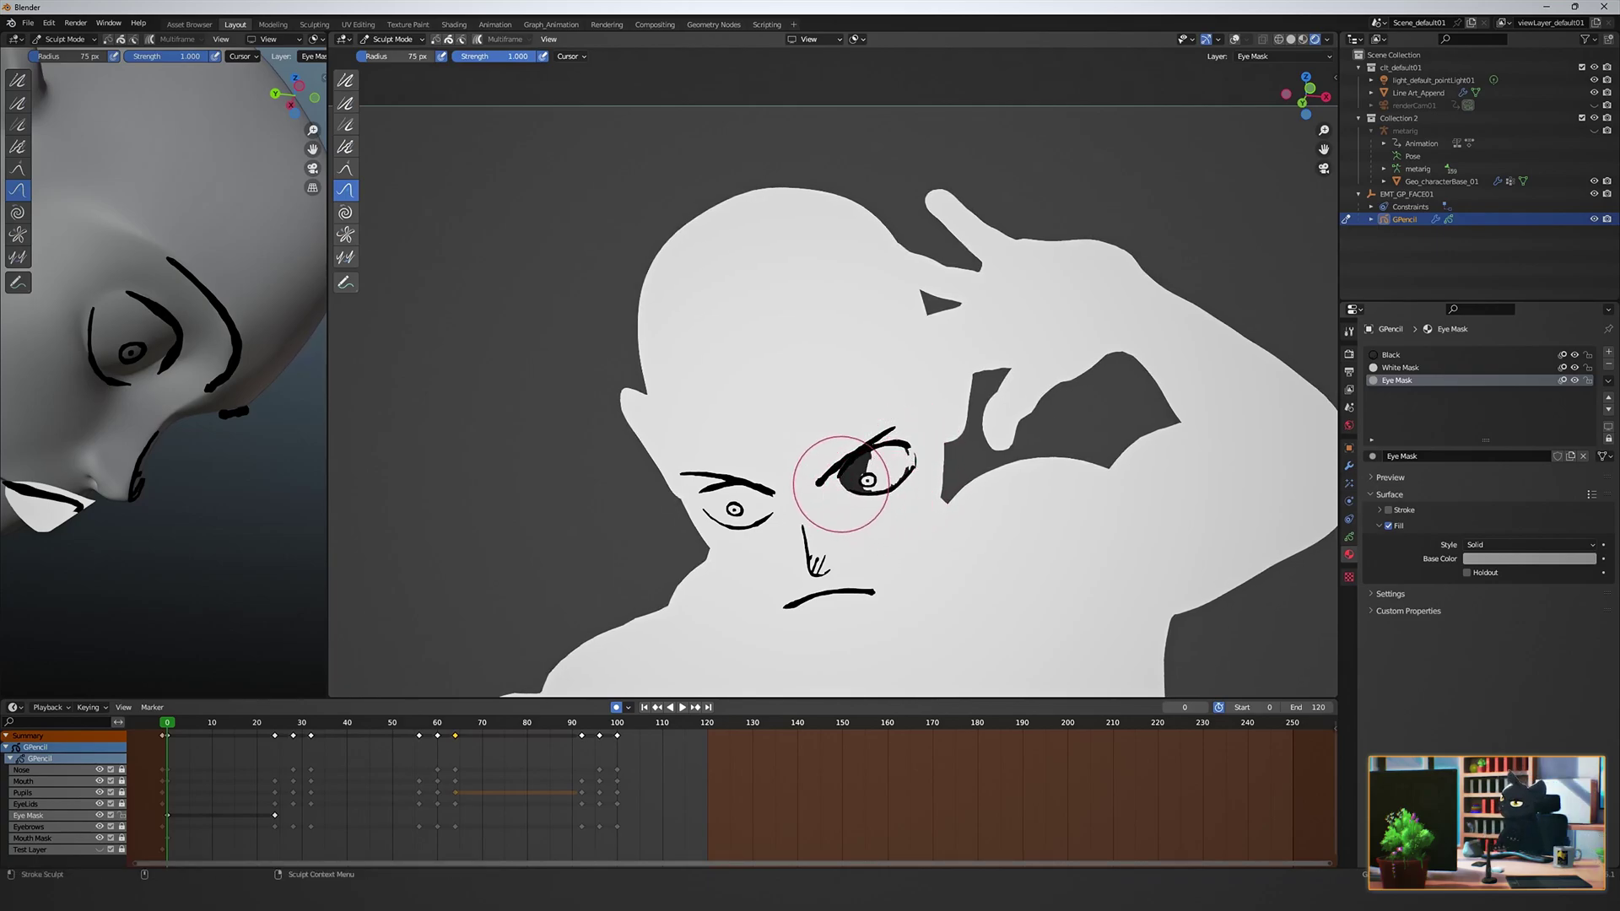
{"action": "mouse_move", "coordinate": [211, 422]}
{"action": "middle_mouse_down"}
{"action": "mouse_move", "coordinate": [134, 470]}
{"action": "mouse_move", "coordinate": [194, 379]}
{"action": "middle_mouse_up"}
{"action": "left_click_drag", "start_coordinate": [93, 372], "coordinate": [76, 401]}
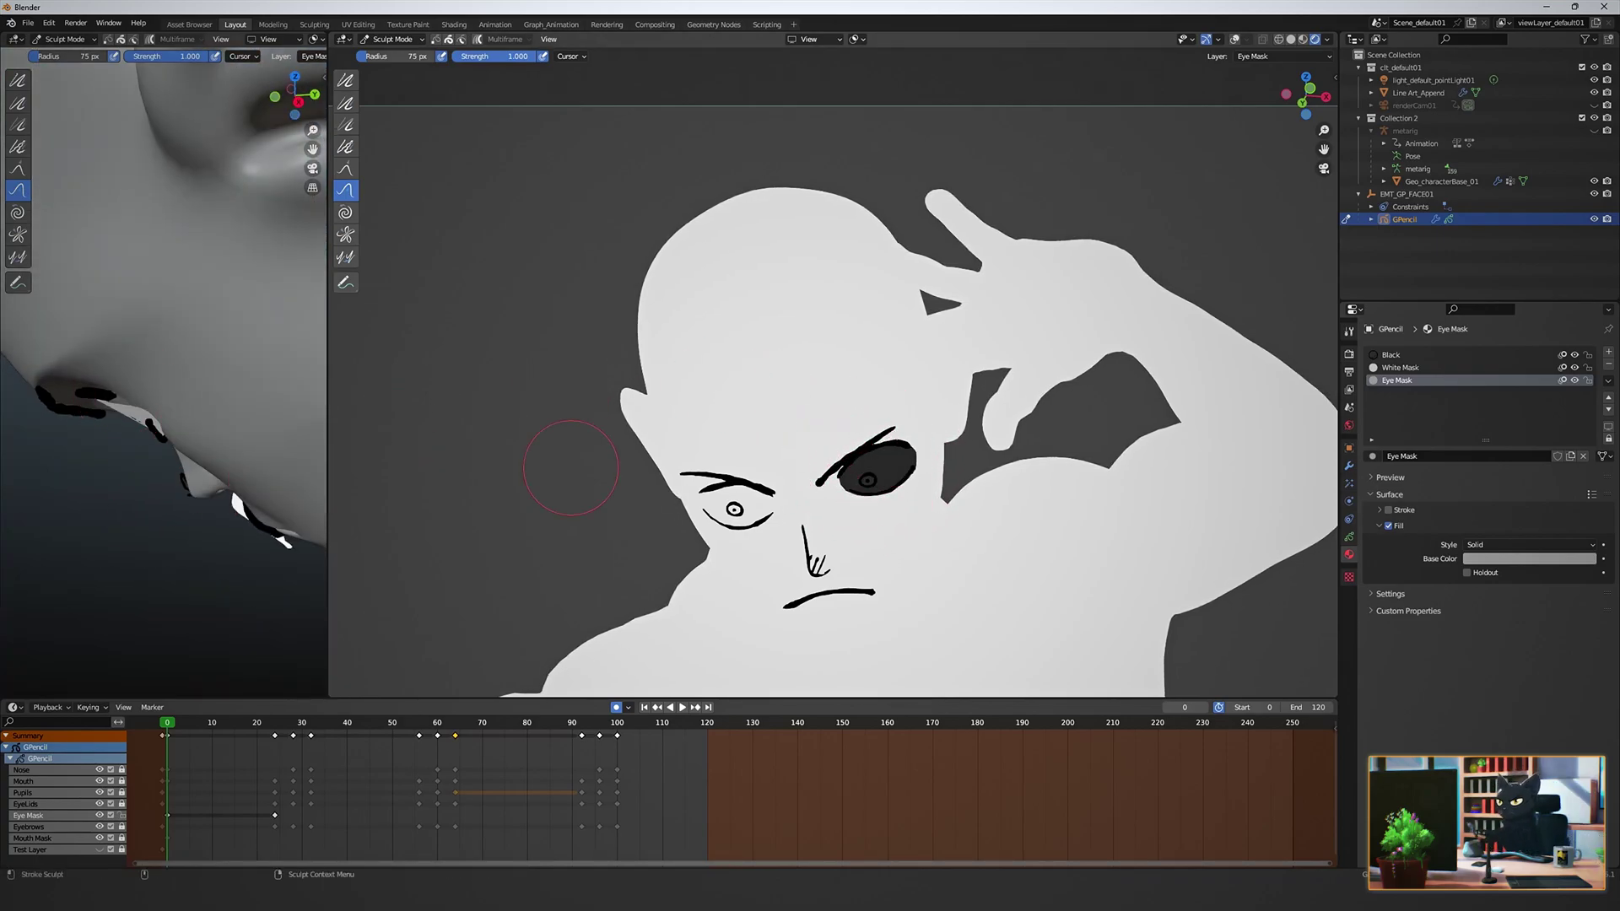
{"action": "key", "text": "shift+space"}
{"action": "left_click_drag", "start_coordinate": [727, 498], "coordinate": [713, 506]}
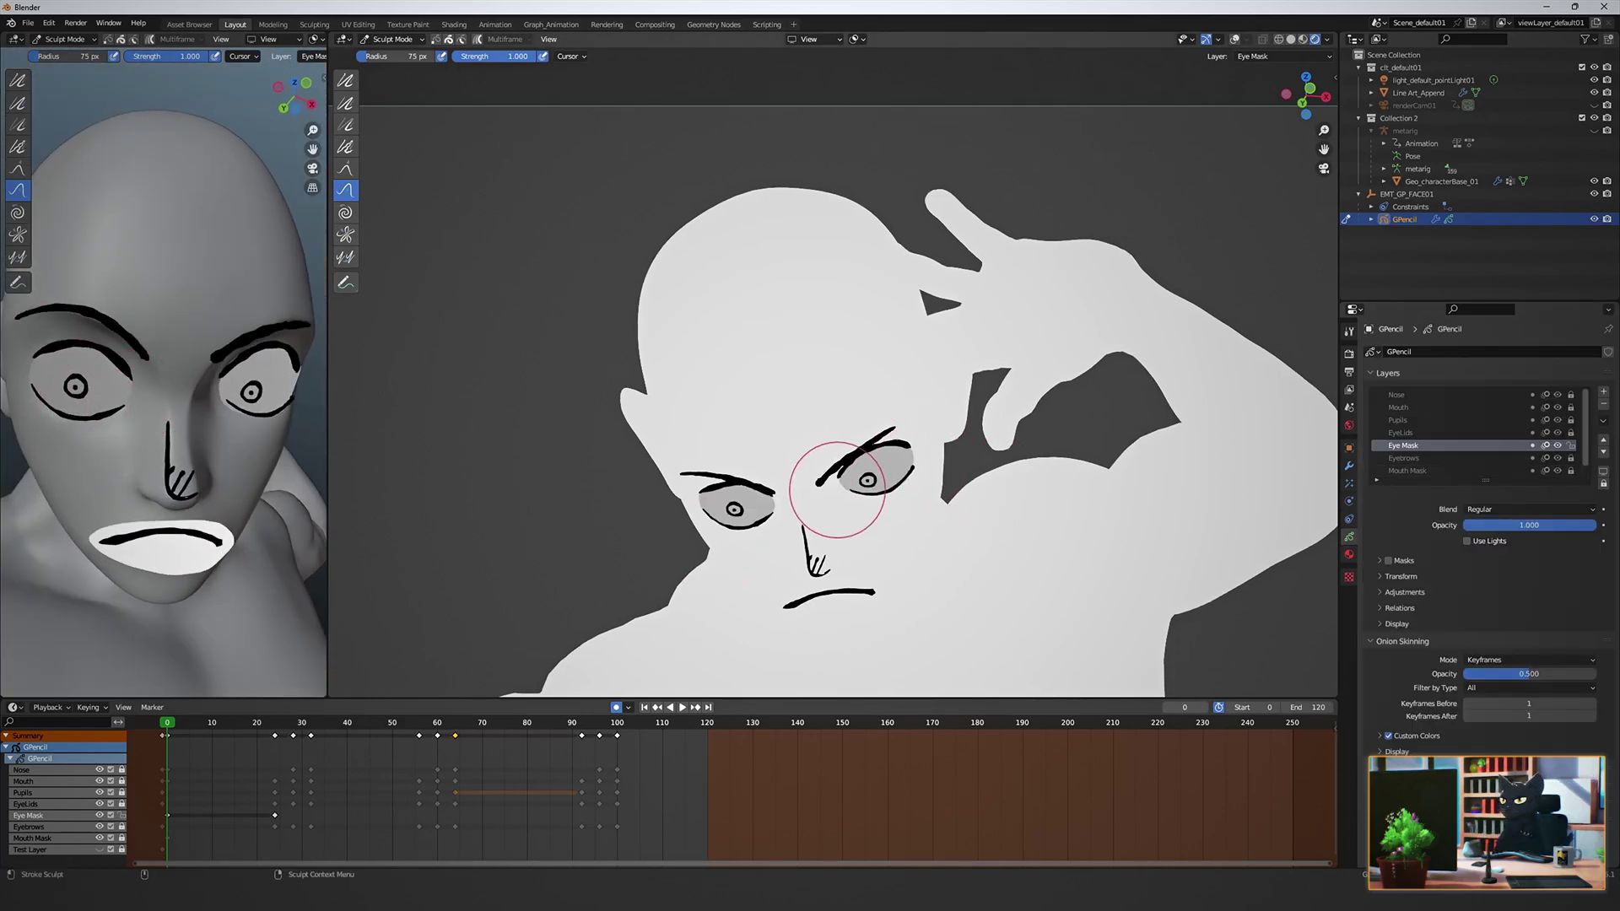
Reuse the frame 0 eye mask keyframe at frame 24 and refit the mask to the eyelids at frame 32.
{"action": "key", "text": "Up"}
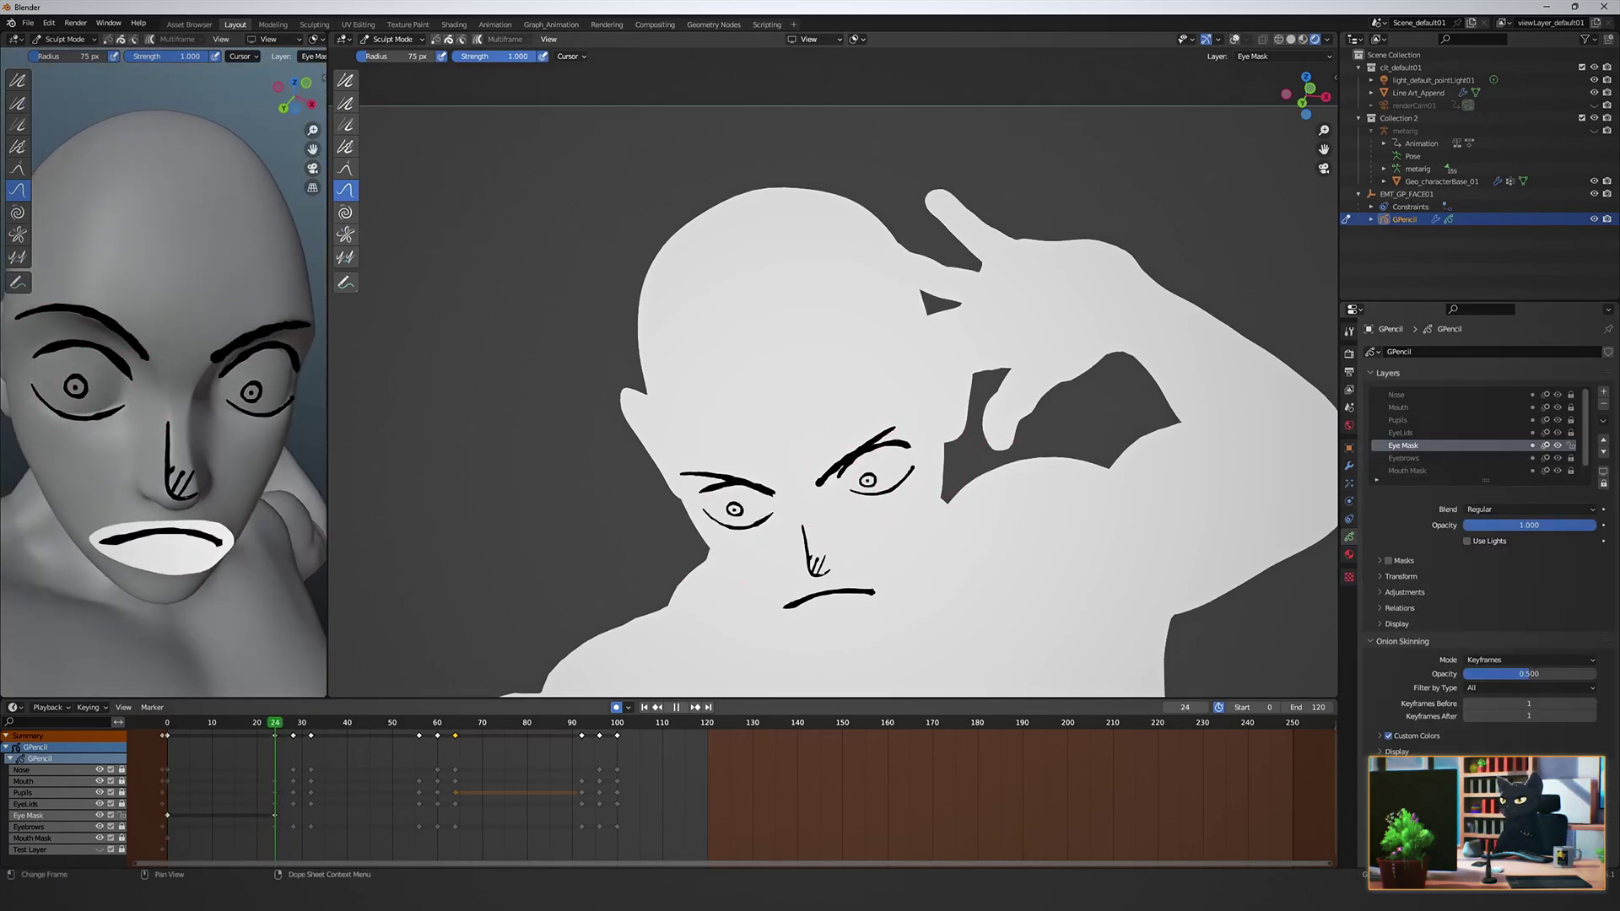
{"action": "key", "text": "Down"}
{"action": "left_click", "coordinate": [171, 723]}
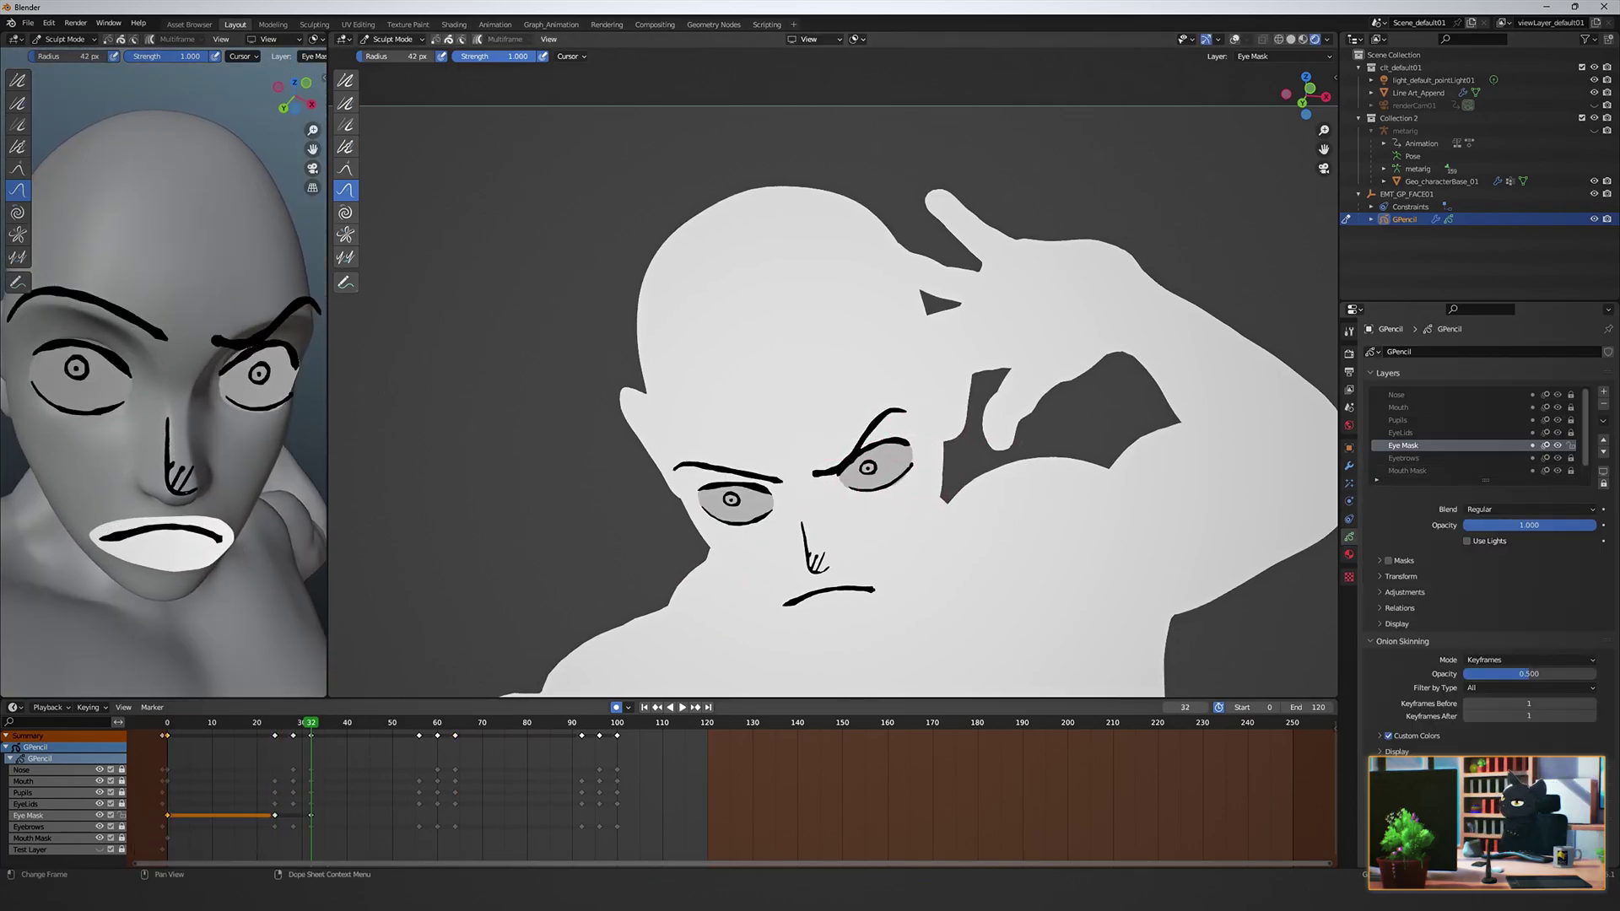
{"action": "key", "text": "Up"}
{"action": "key", "text": "Up"}
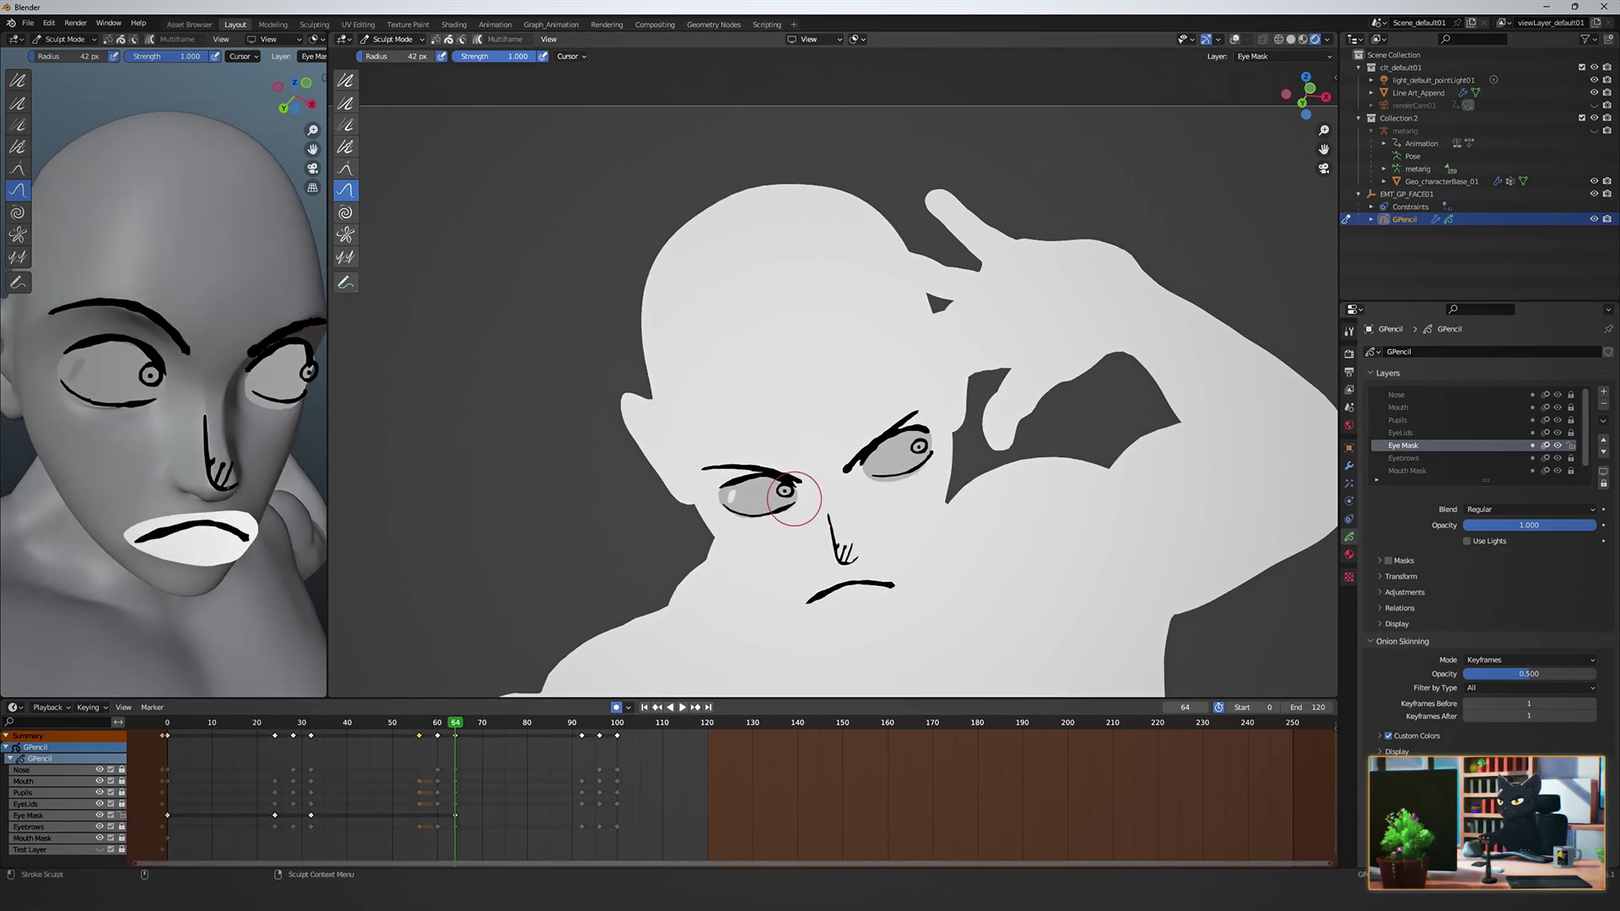
Push the eye masks to fit the eyelids at frame 64 and continue the refit at frame 92.
{"action": "left_click_drag", "start_coordinate": [915, 476], "coordinate": [891, 484]}
{"action": "mouse_move", "coordinate": [253, 383]}
{"action": "middle_mouse_down"}
{"action": "mouse_move", "coordinate": [161, 430]}
{"action": "mouse_move", "coordinate": [223, 442]}
{"action": "middle_mouse_up"}
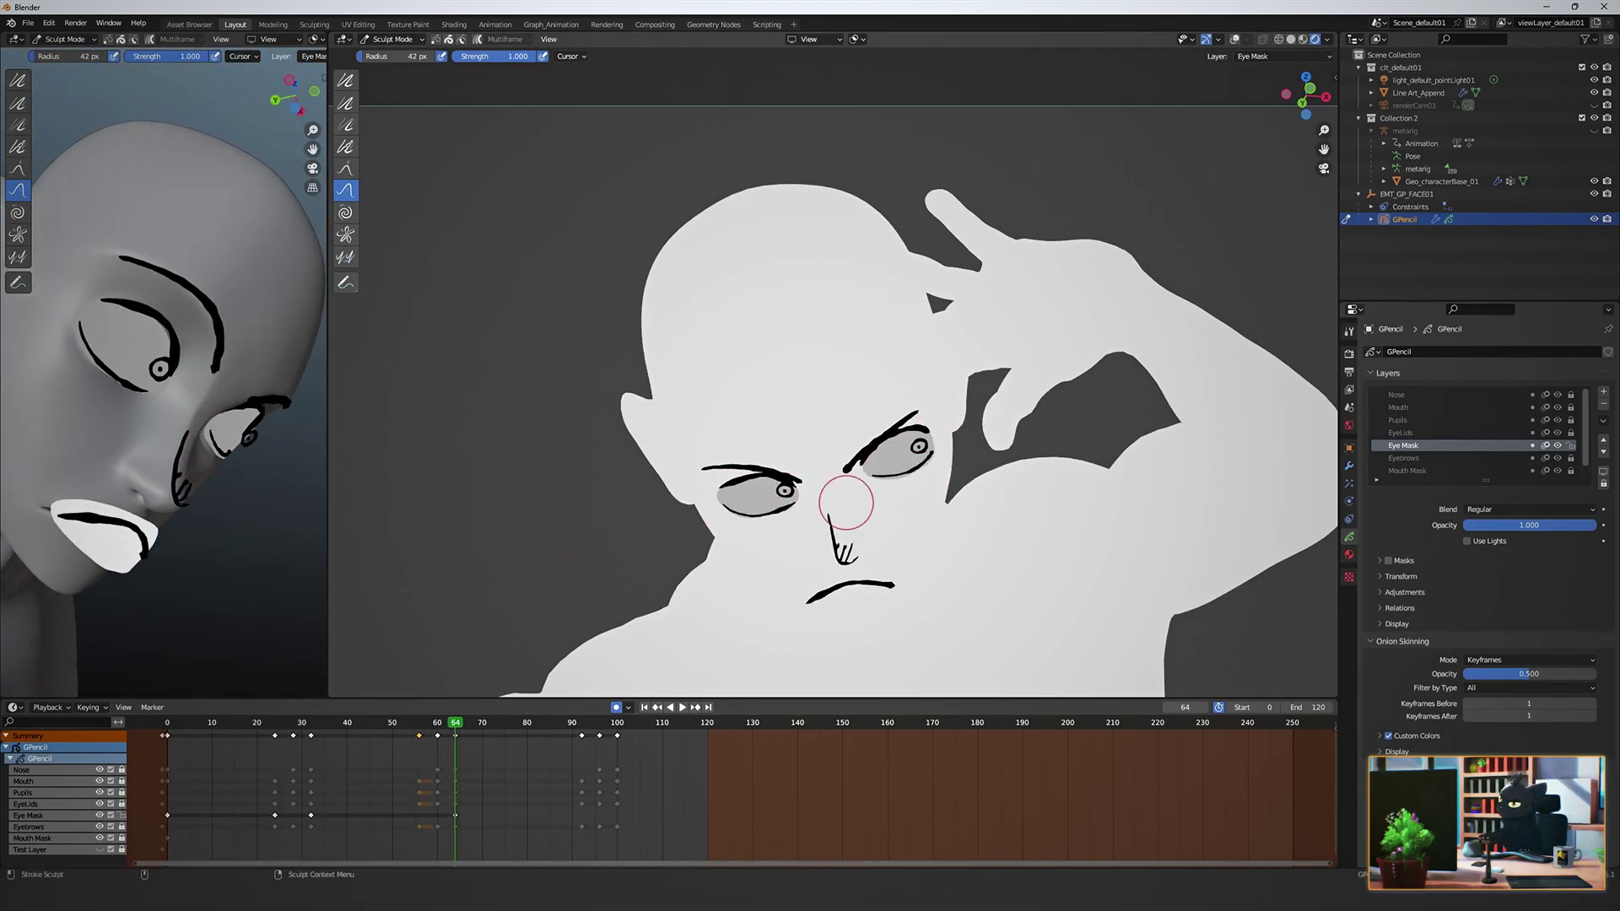
{"action": "key", "text": "Up"}
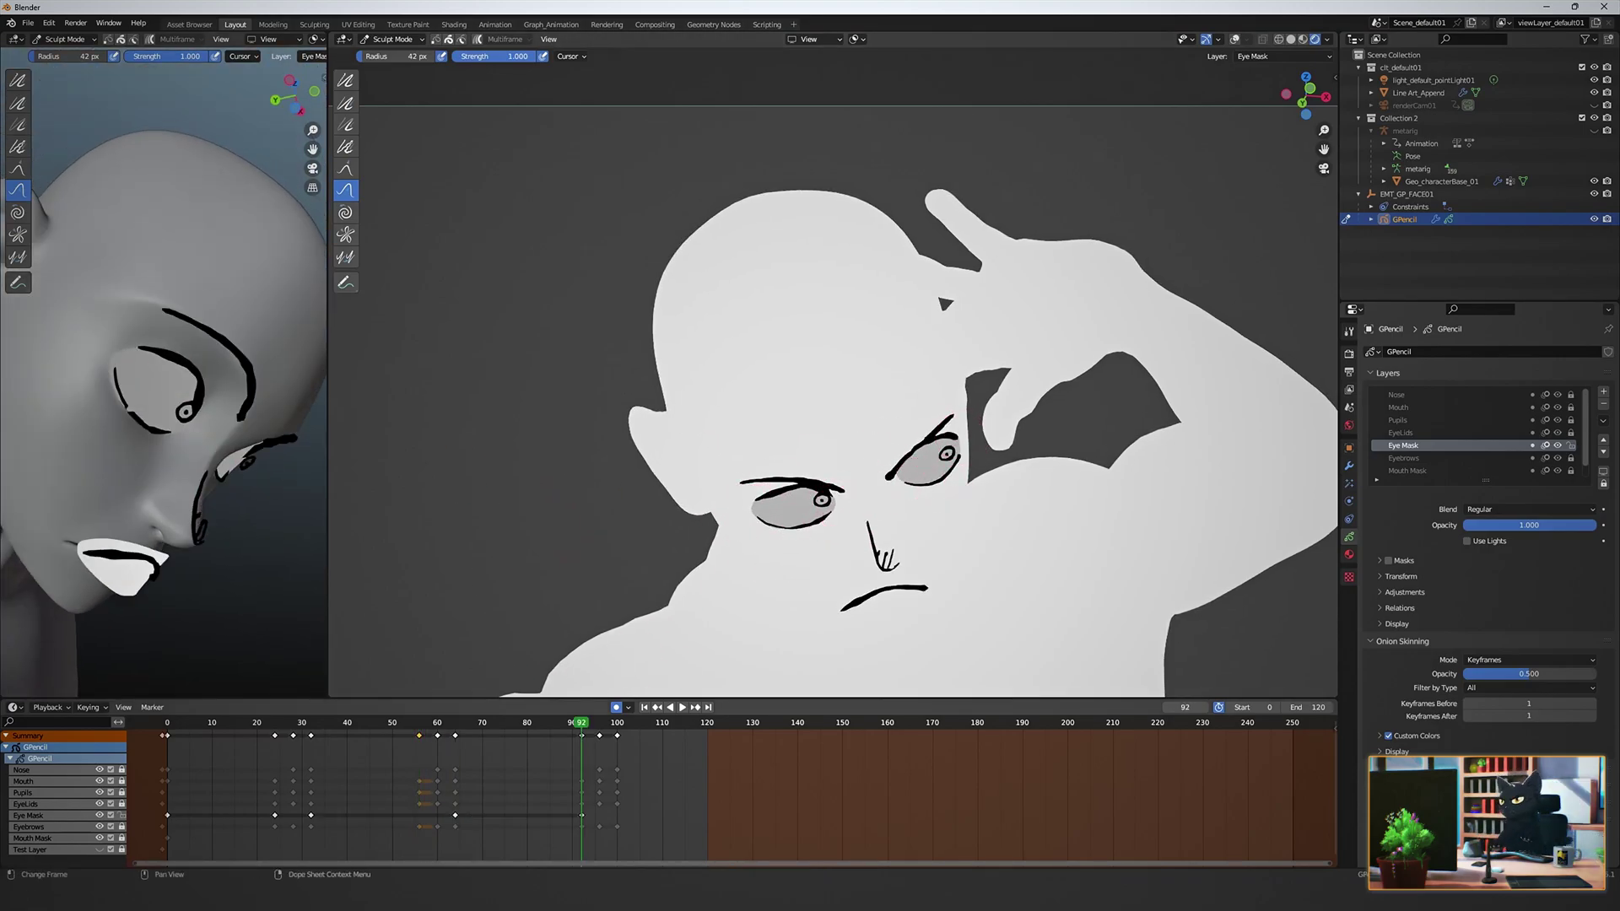
{"action": "key", "text": "Up"}
Scale the eye masks to 0 in Edit Mode at blink frames 29 and 60, and play the animation.
{"action": "left_click_drag", "start_coordinate": [582, 723], "coordinate": [297, 723]}
{"action": "key", "text": "ctrl+Tab"}
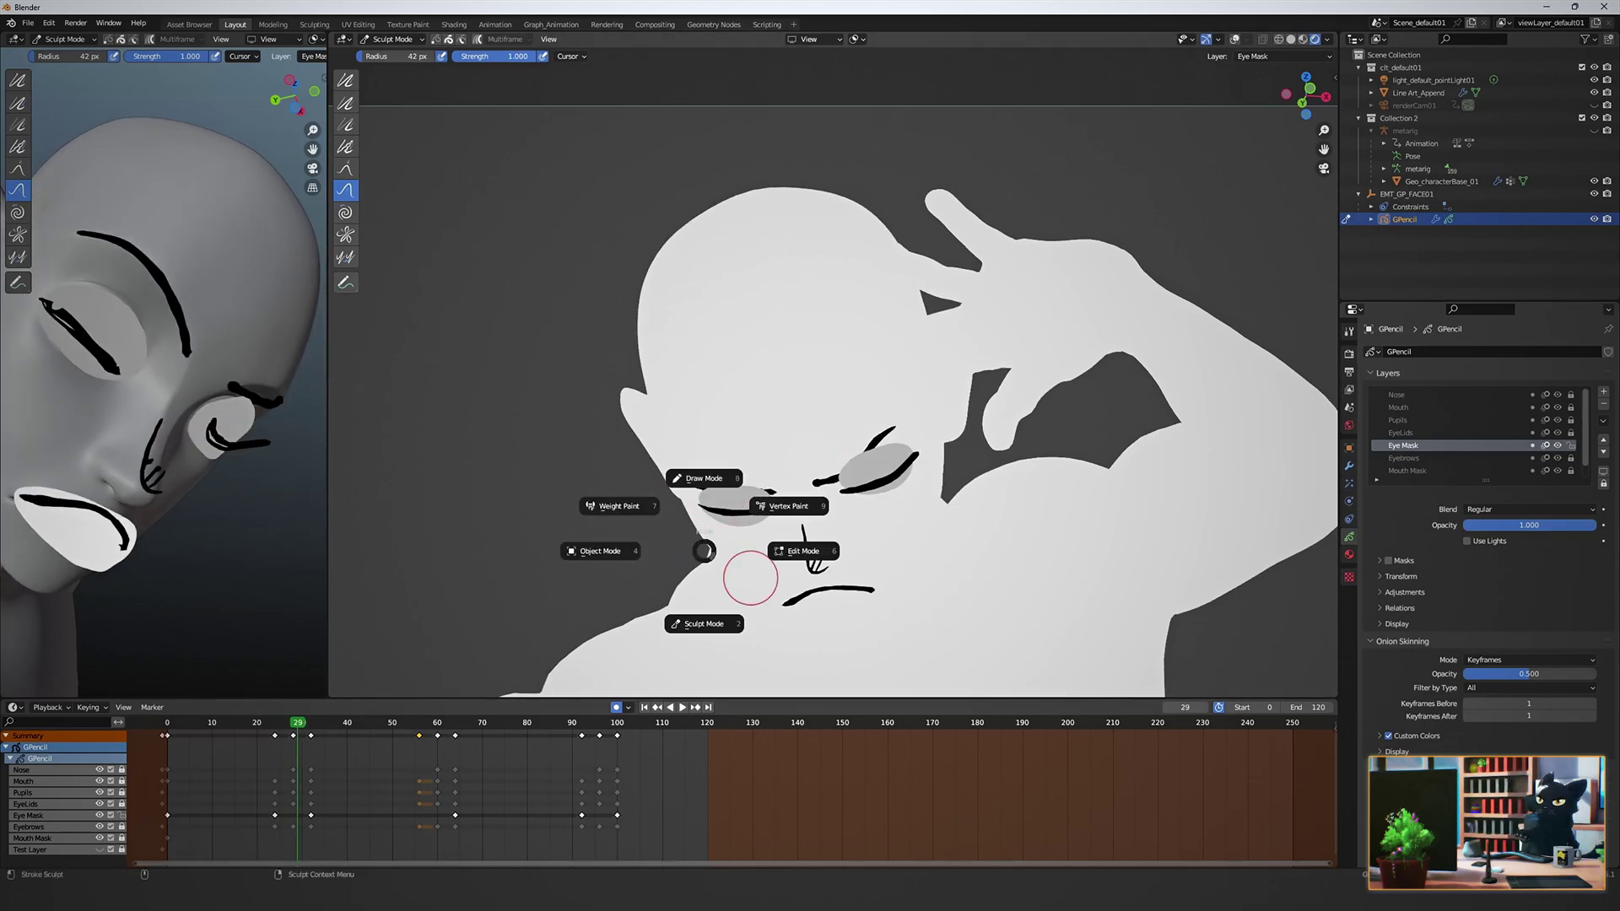
{"action": "left_click", "coordinate": [793, 552]}
{"action": "key", "text": "s"}
{"action": "key", "text": "0"}
{"action": "key", "text": "Return"}
{"action": "left_click", "coordinate": [437, 722]}
{"action": "key", "text": "s"}
{"action": "key", "text": "0"}
{"action": "key", "text": "Return"}
{"action": "key", "text": "space"}
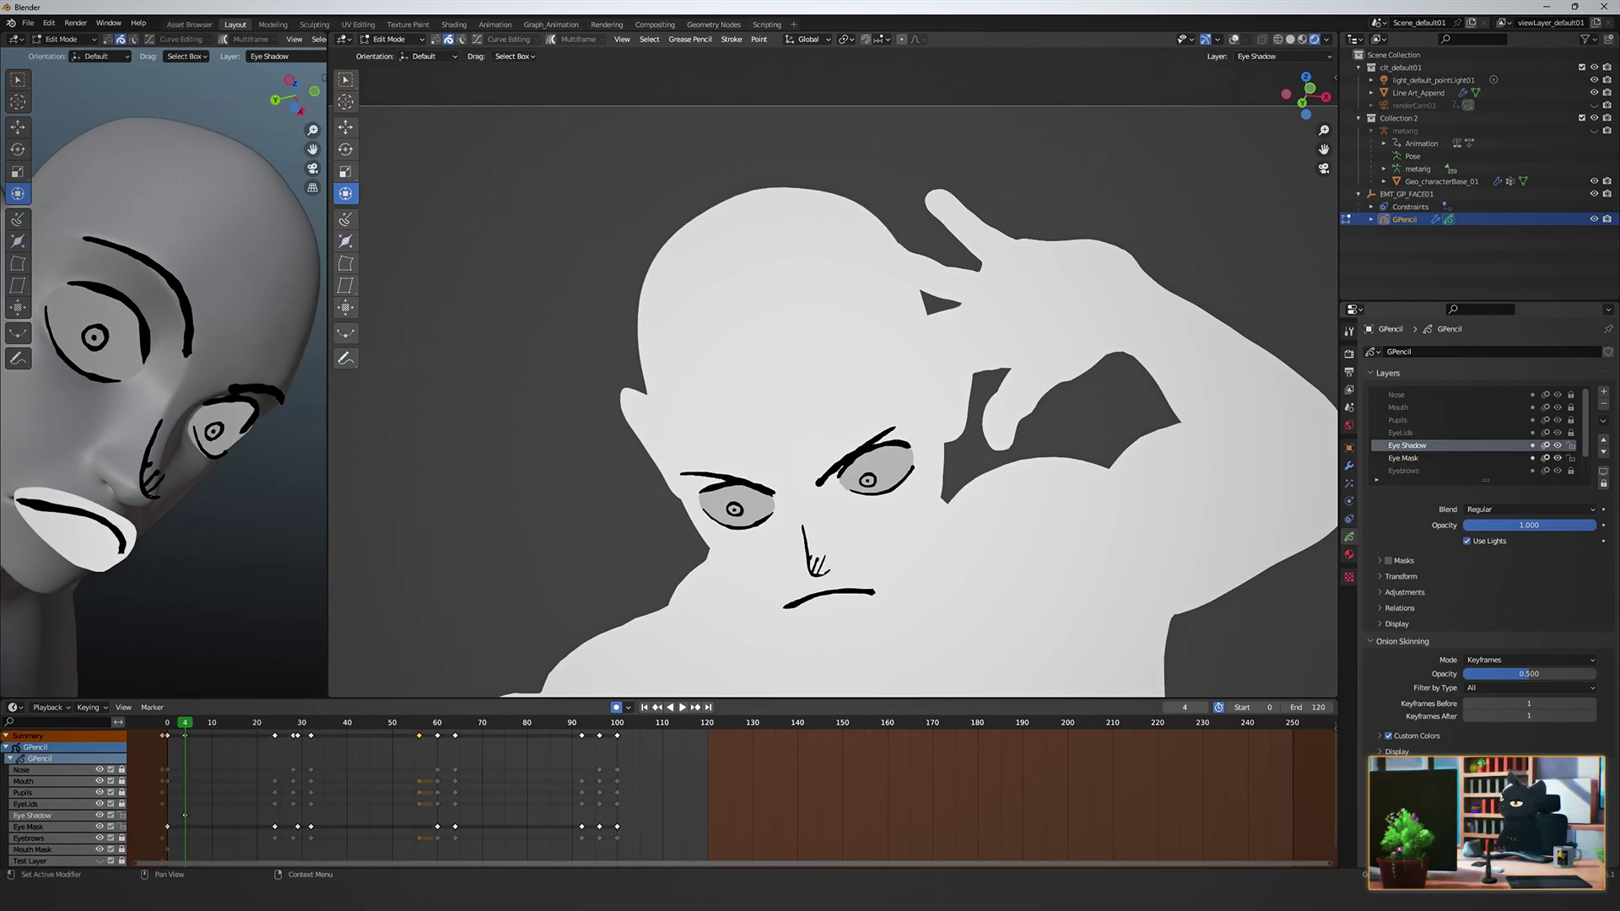
Create a Grease Pencil material named Eye Shdaow with stroke off and fill on.
{"action": "left_click", "coordinate": [1349, 554]}
{"action": "left_click", "coordinate": [1608, 352]}
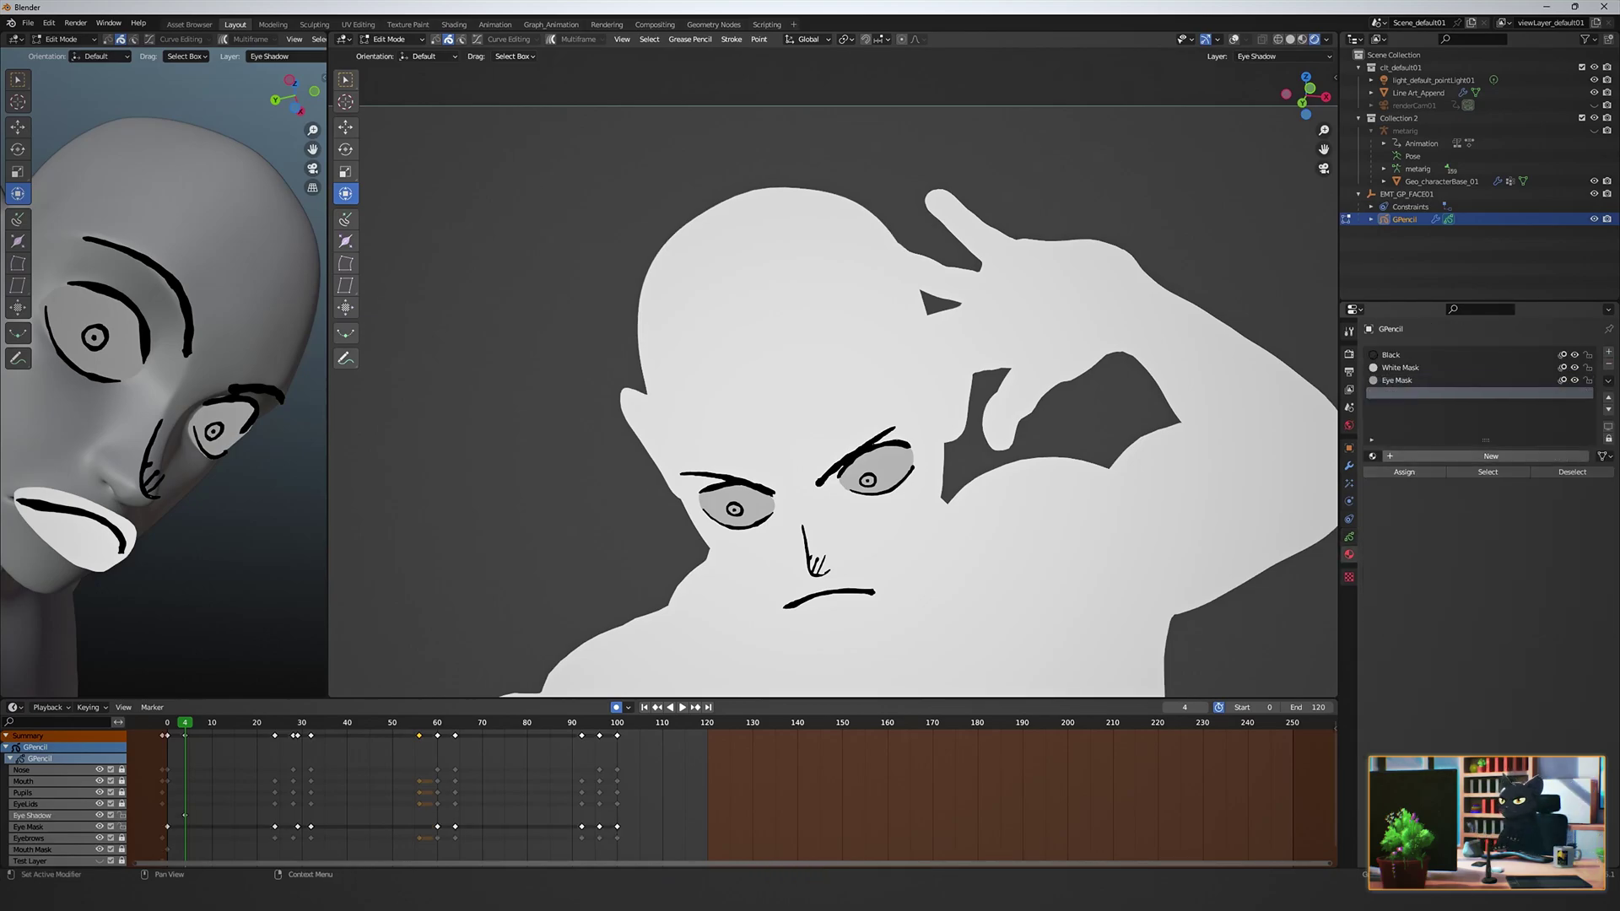
{"action": "left_click", "coordinate": [1486, 456]}
{"action": "double_click", "coordinate": [1470, 456]}
{"action": "type", "text": "Eye Shdaow"}
{"action": "left_click", "coordinate": [1388, 525]}
{"action": "left_click", "coordinate": [1389, 542]}
Sample the Eye Shdaow fill colour from the eye area in the camera view and darken it.
{"action": "left_click", "coordinate": [1528, 575]}
{"action": "left_click", "coordinate": [1586, 516]}
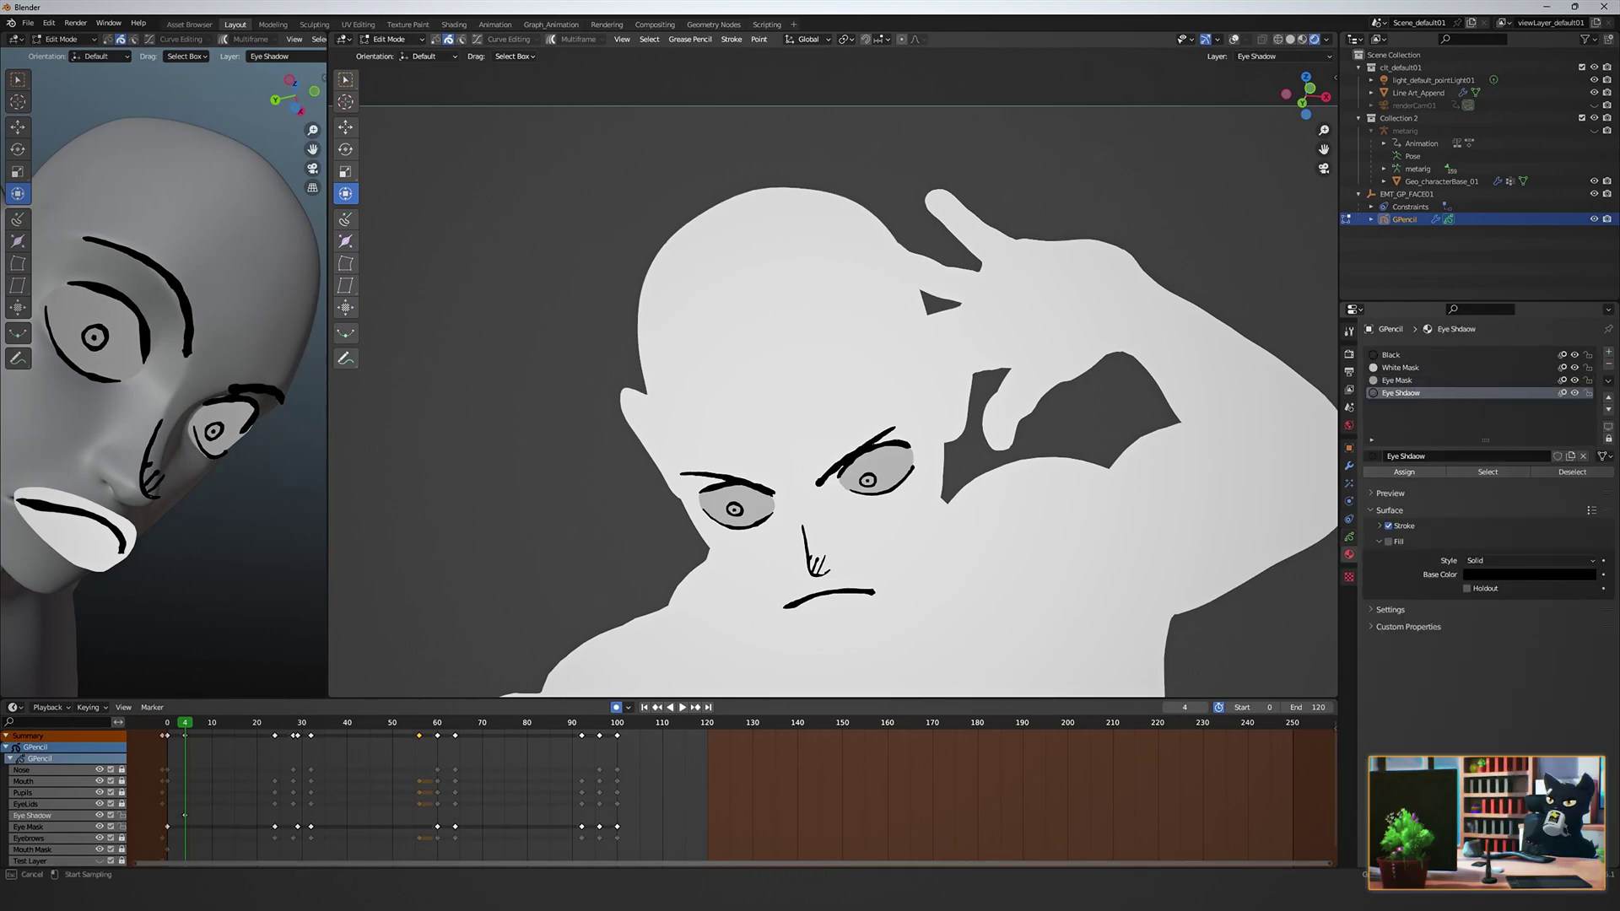
{"action": "left_click", "coordinate": [885, 469]}
{"action": "left_click", "coordinate": [1528, 575]}
{"action": "left_click_drag", "start_coordinate": [1586, 426], "coordinate": [1586, 440]}
{"action": "left_click", "coordinate": [1349, 465]}
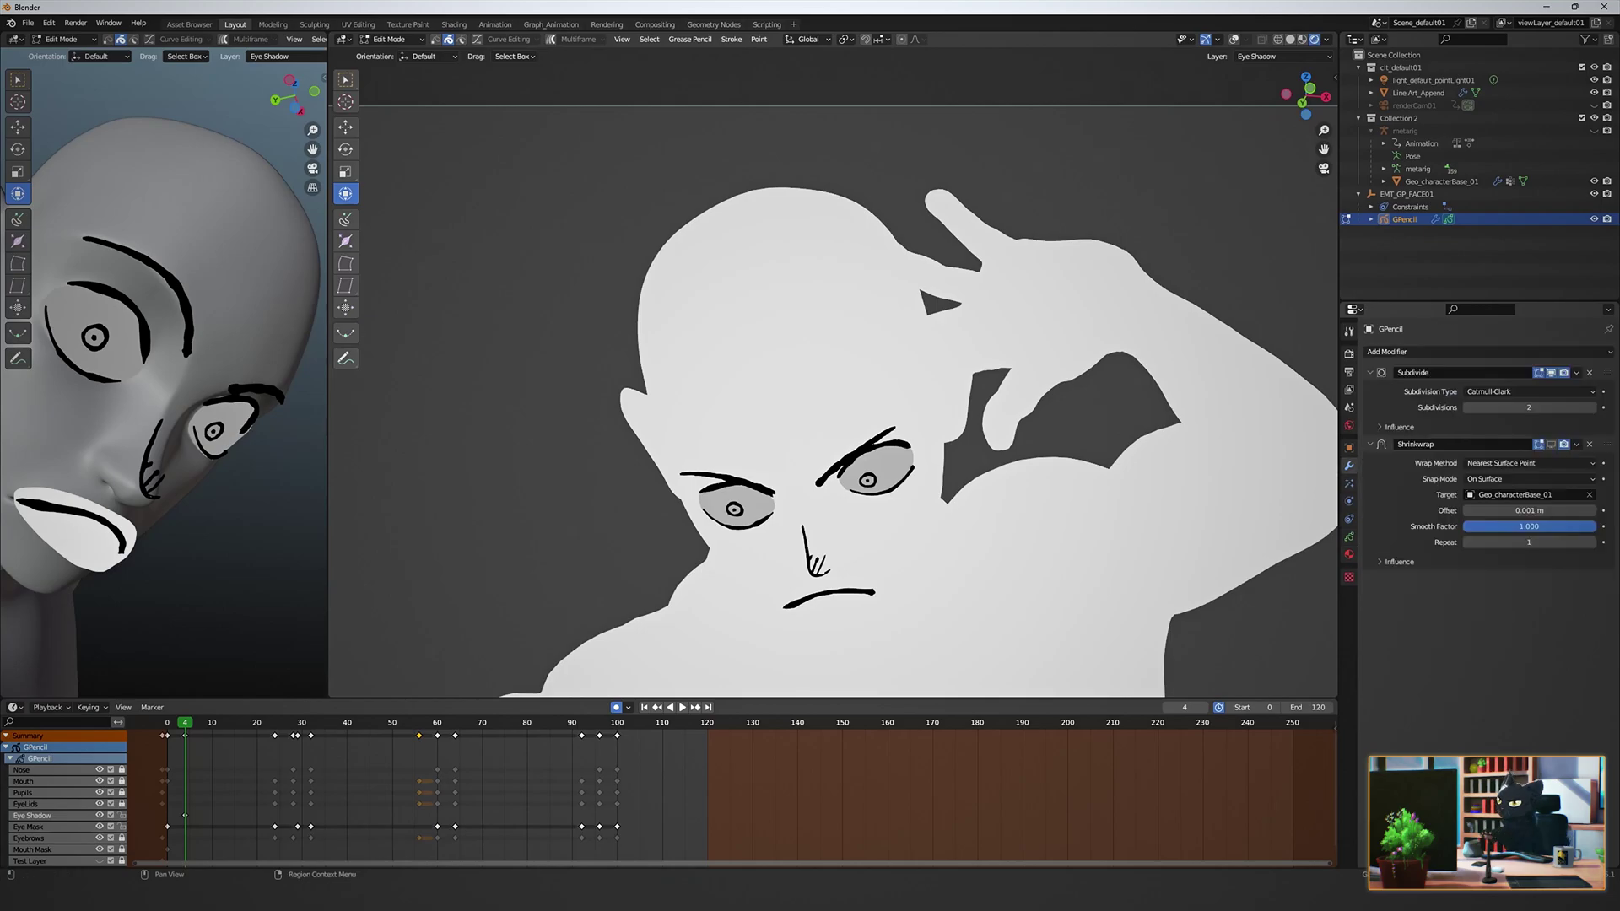
{"action": "left_click", "coordinate": [1570, 458]}
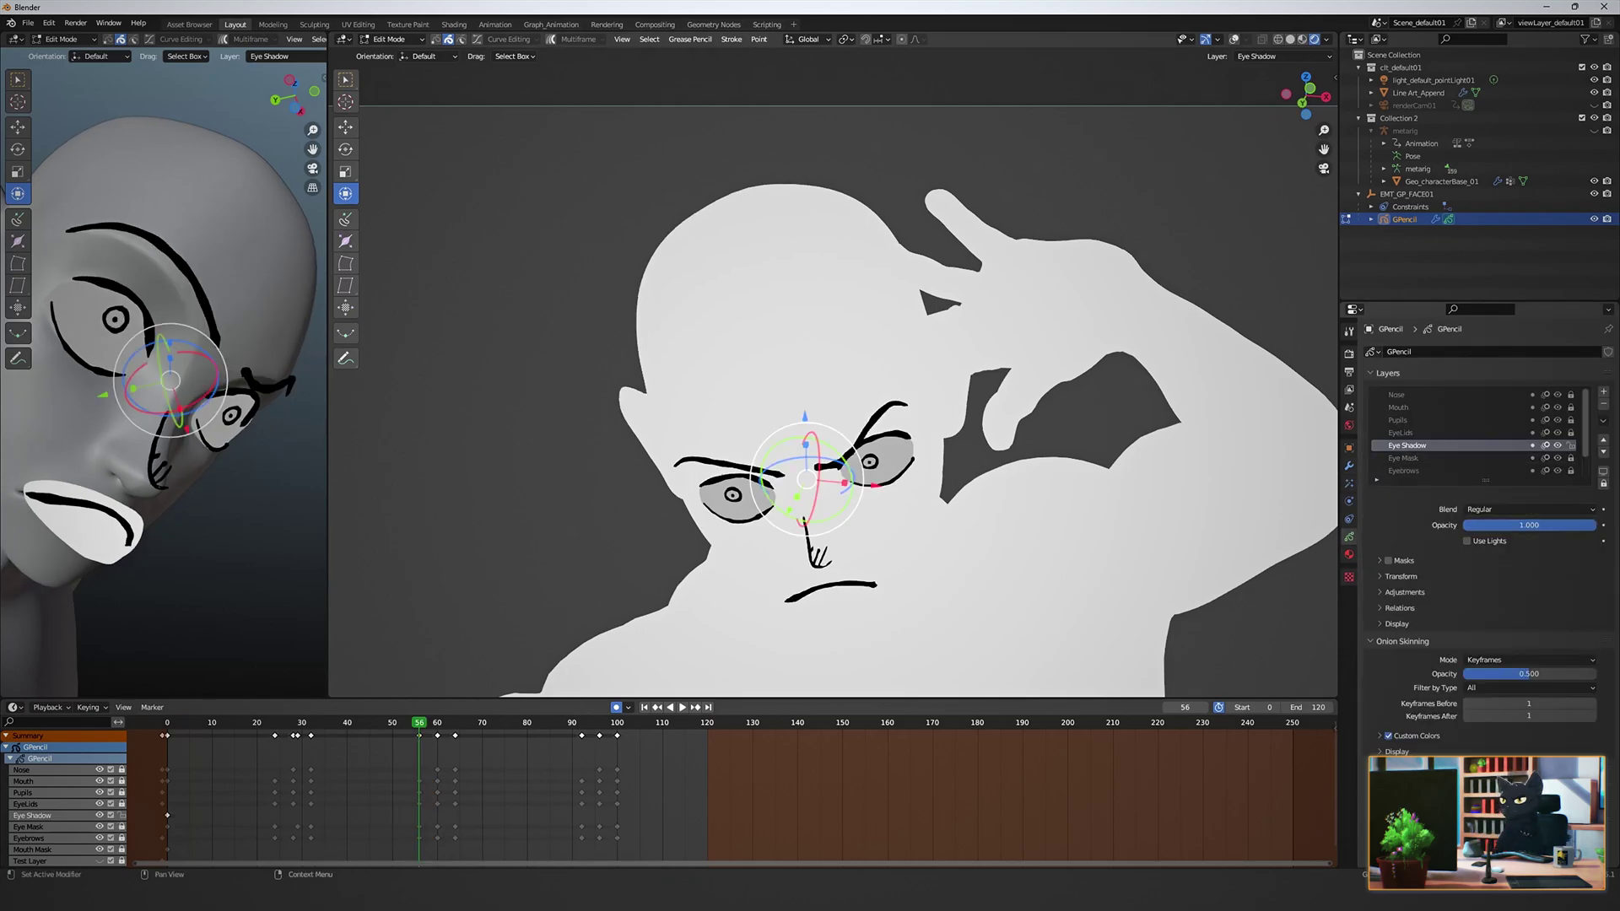
In Draw Mode at frame 56, draw a circle on the Eye Shadow layer over the eye nearer the raised hand.
{"action": "key", "text": "ctrl+Tab"}
{"action": "left_click", "coordinate": [764, 431]}
{"action": "key", "text": "shift+space"}
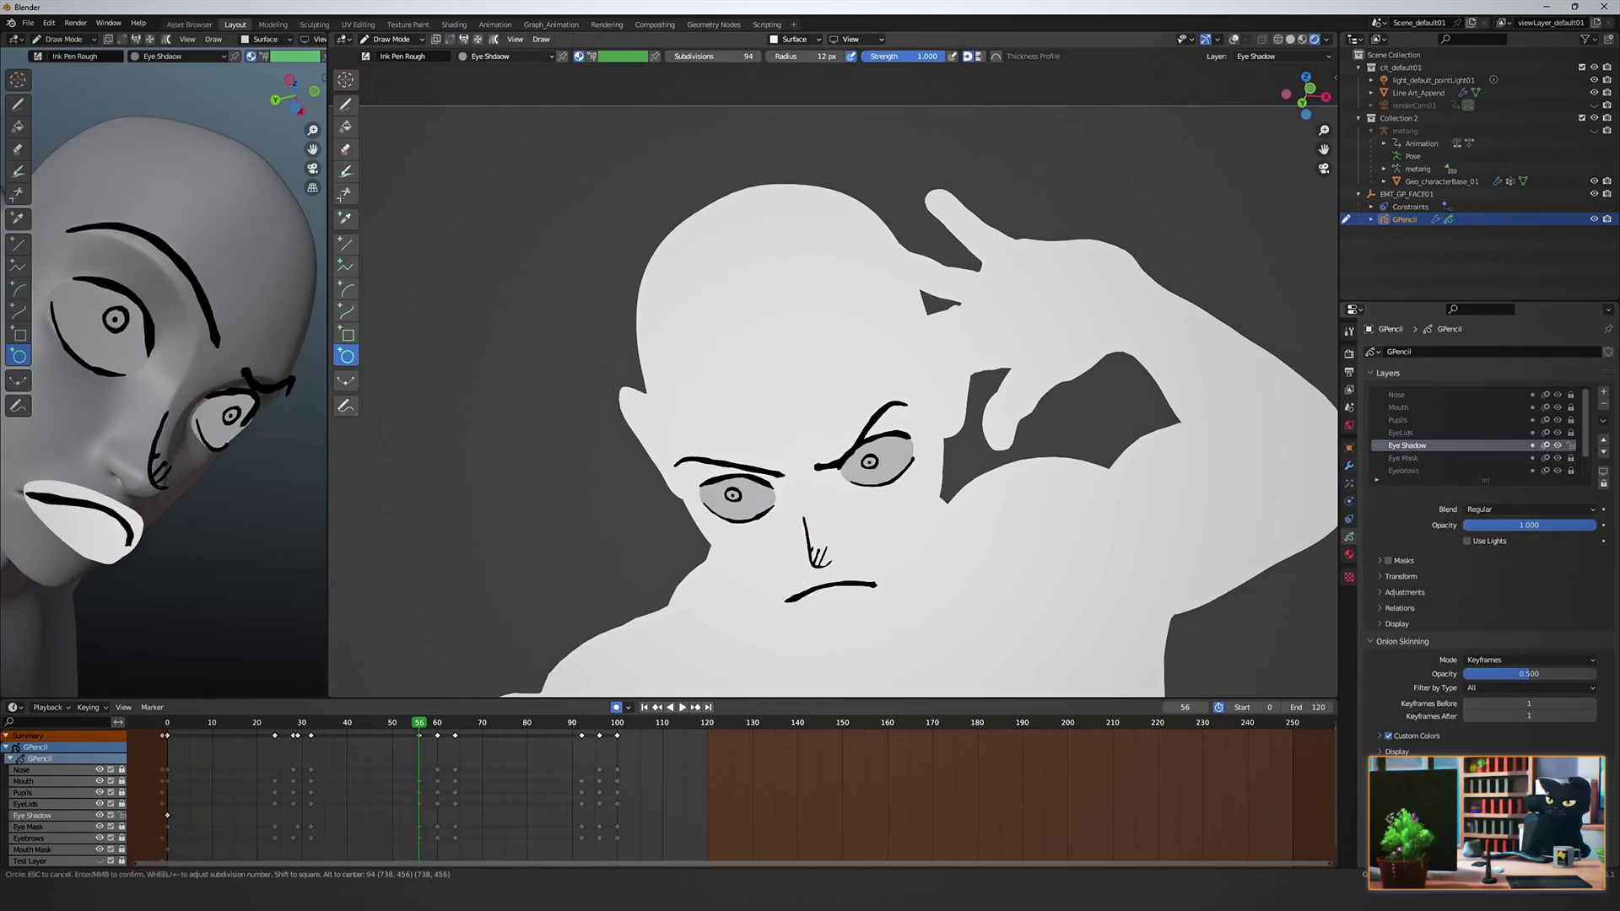
{"action": "left_click_drag", "start_coordinate": [795, 410], "coordinate": [919, 462]}
{"action": "key", "text": "Escape"}
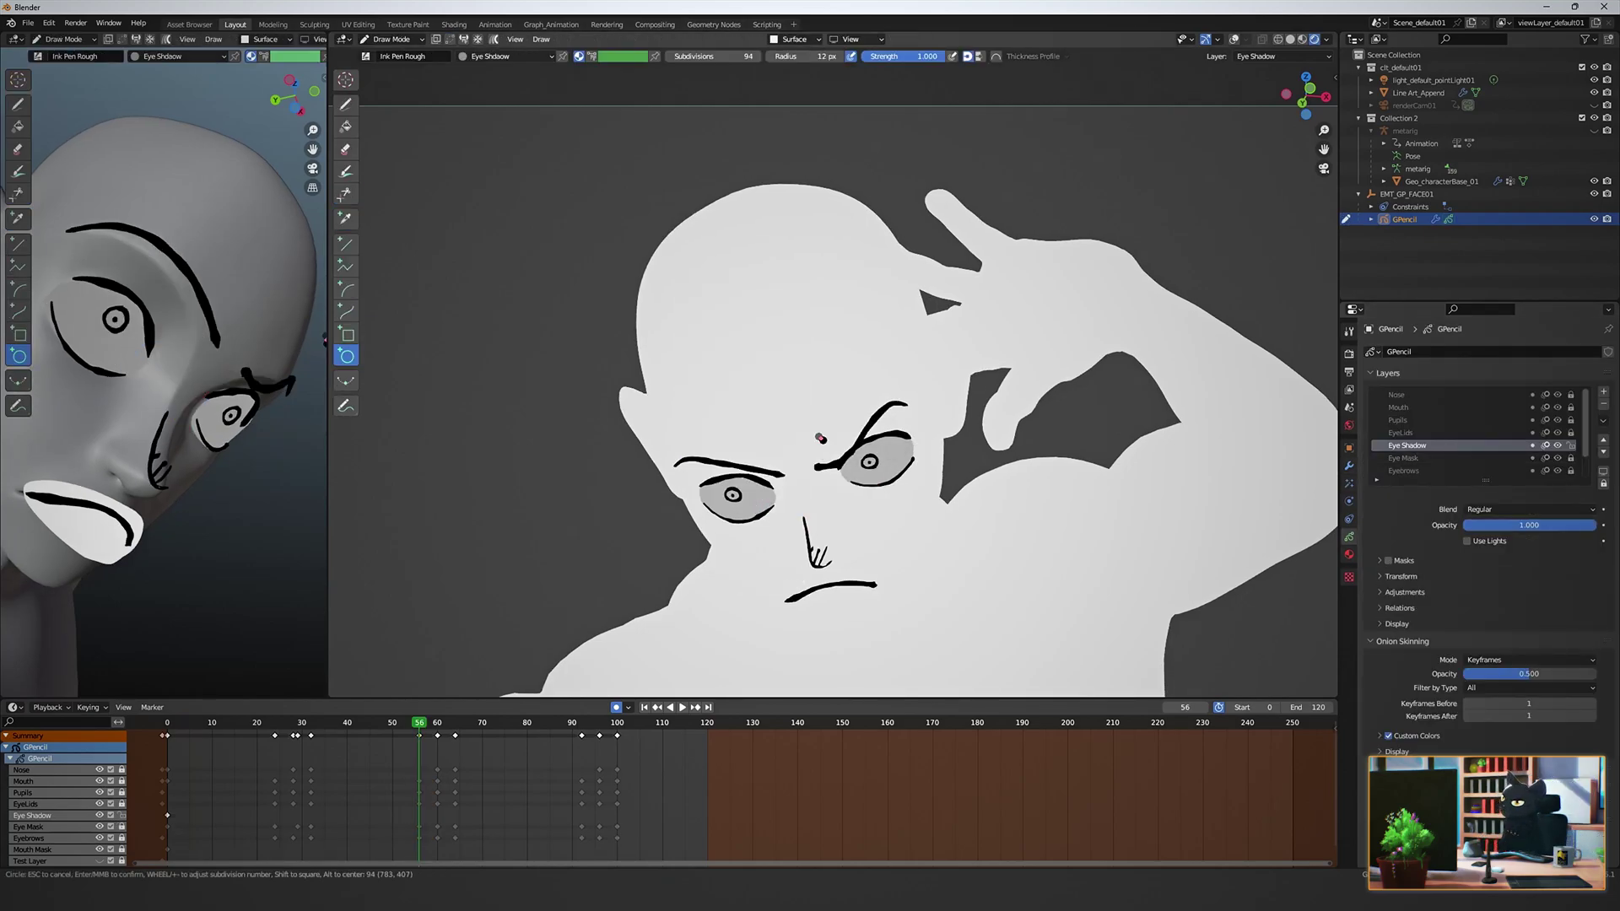
{"action": "left_click_drag", "start_coordinate": [833, 423], "coordinate": [914, 470]}
{"action": "key", "text": "Return"}
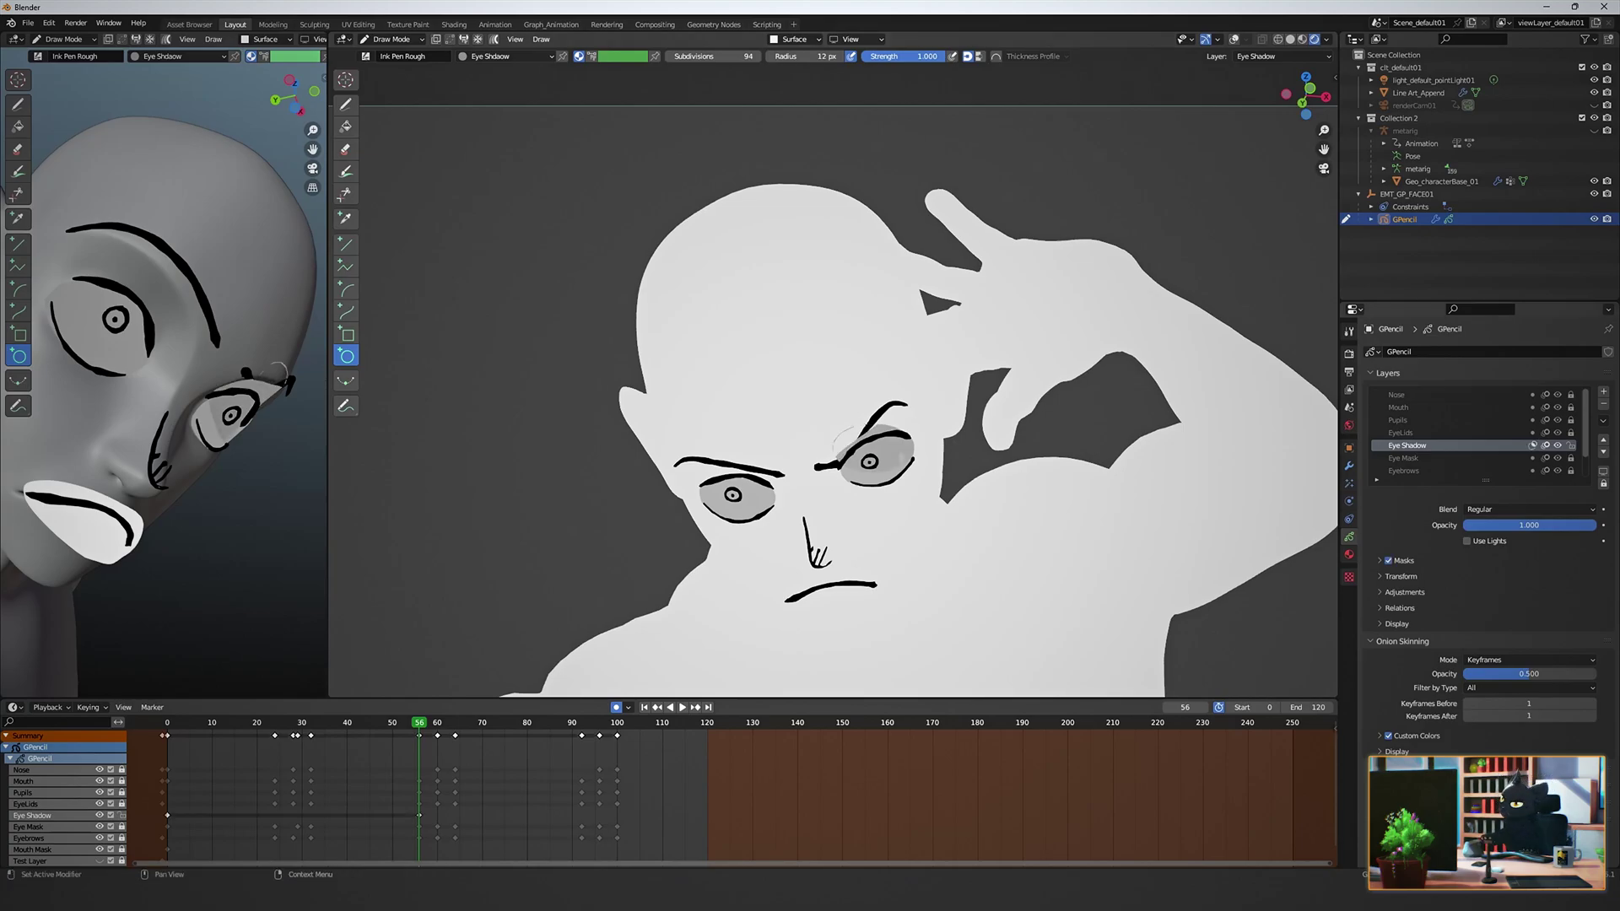
Mask the Eye Shadow layer with the Eye Mask layer.
{"action": "left_click", "coordinate": [1380, 560]}
{"action": "left_click", "coordinate": [1603, 579]}
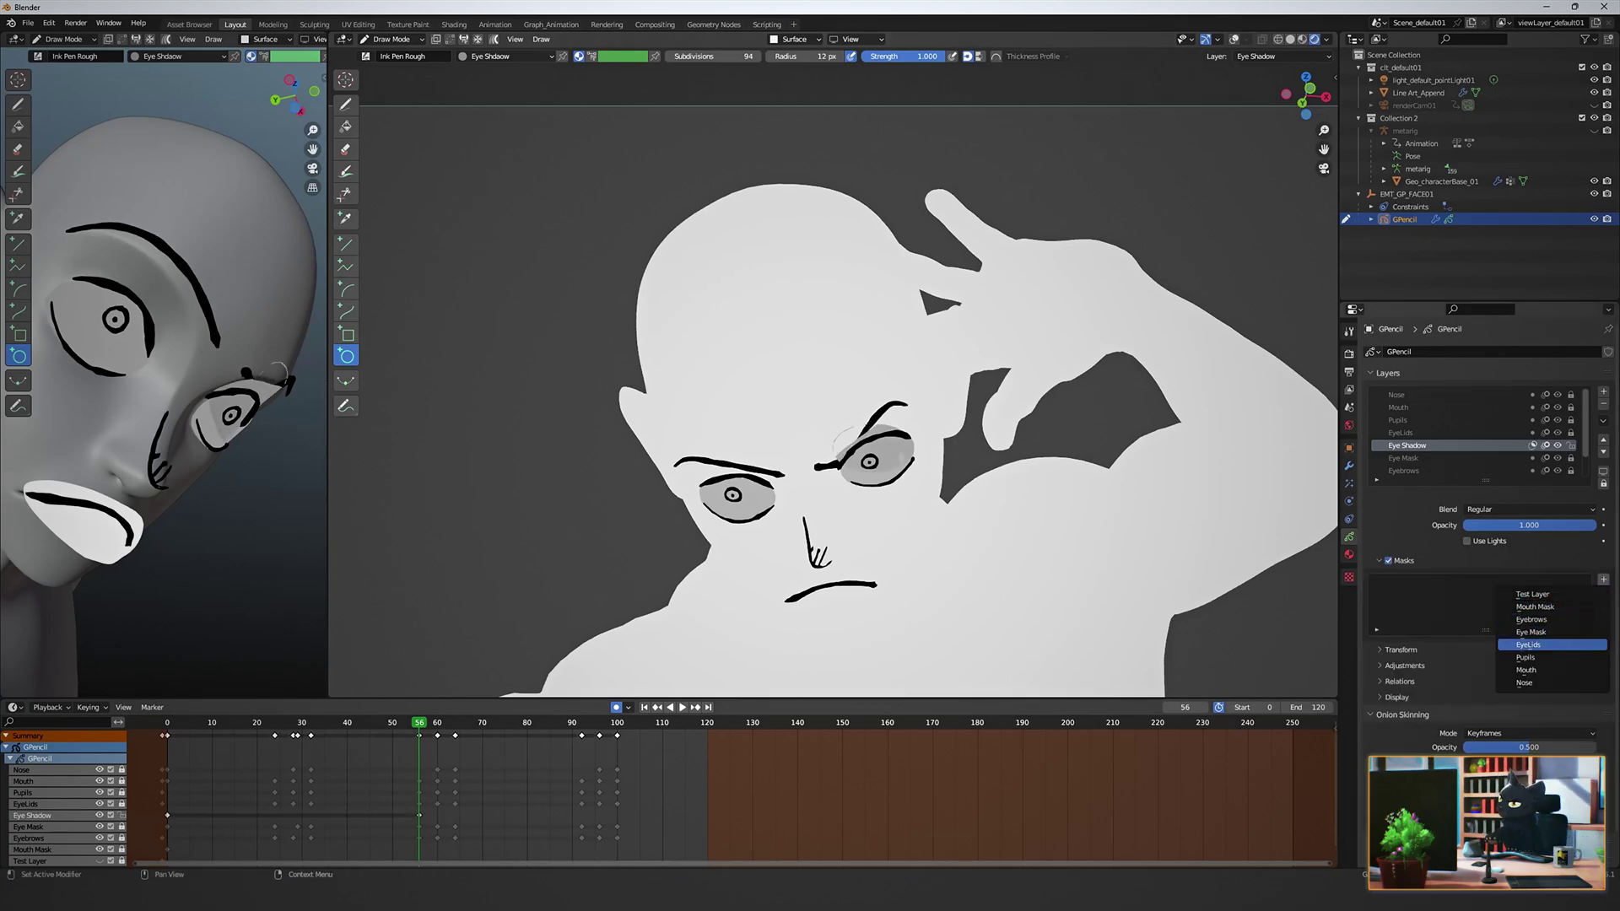
{"action": "left_click", "coordinate": [1531, 632]}
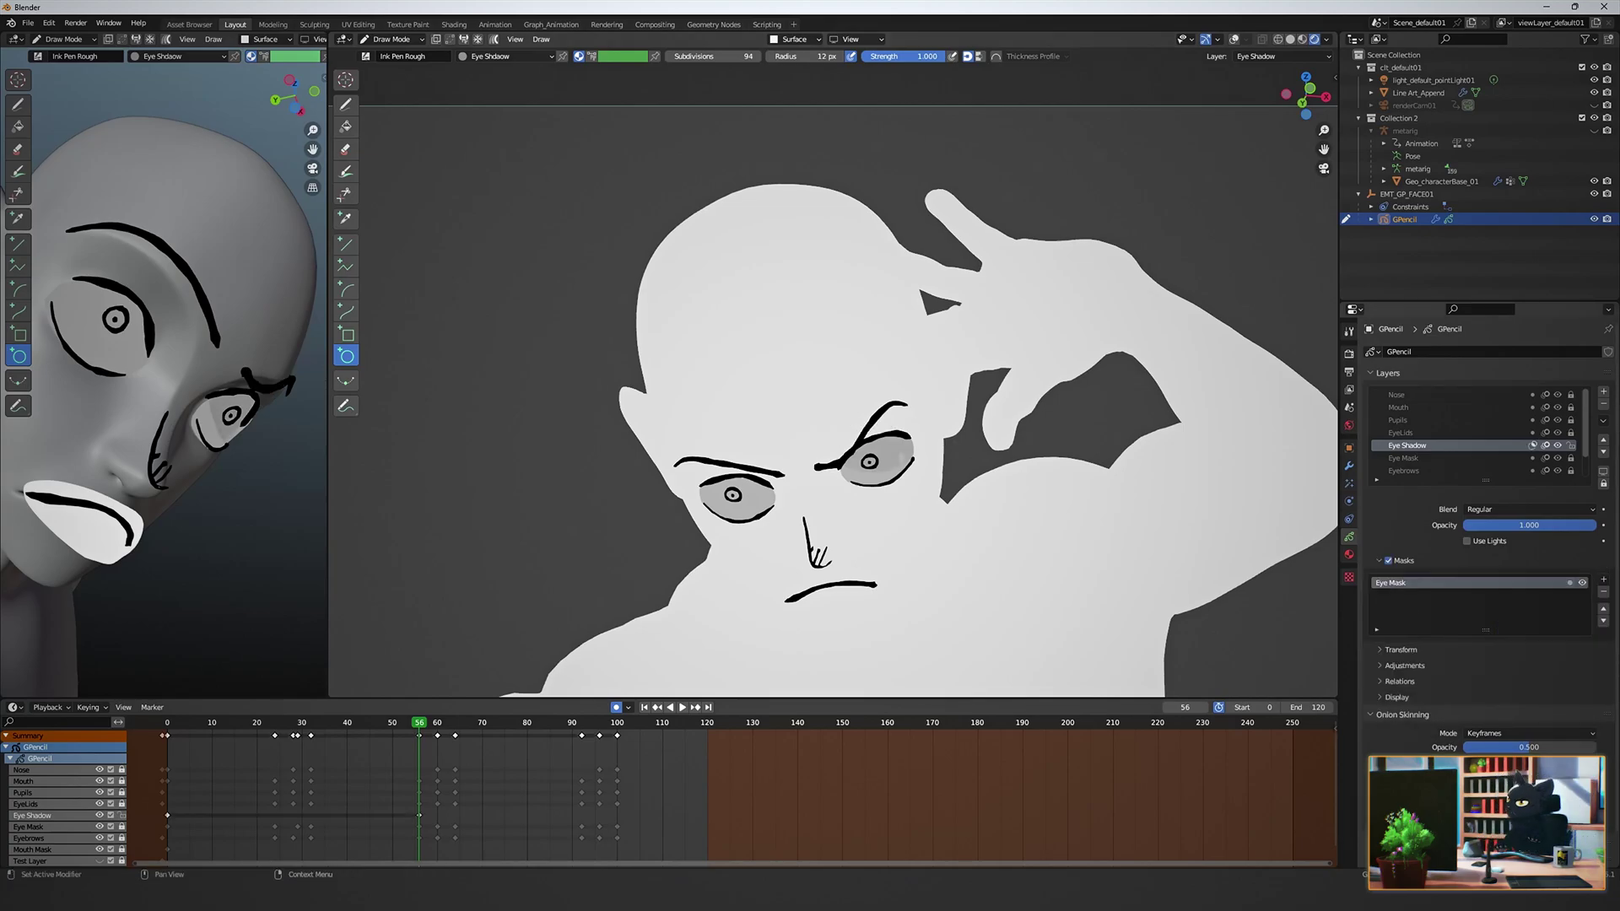
Change the Eye Shdaow material's fill colour to a muted purple-grey.
{"action": "left_click", "coordinate": [1348, 554]}
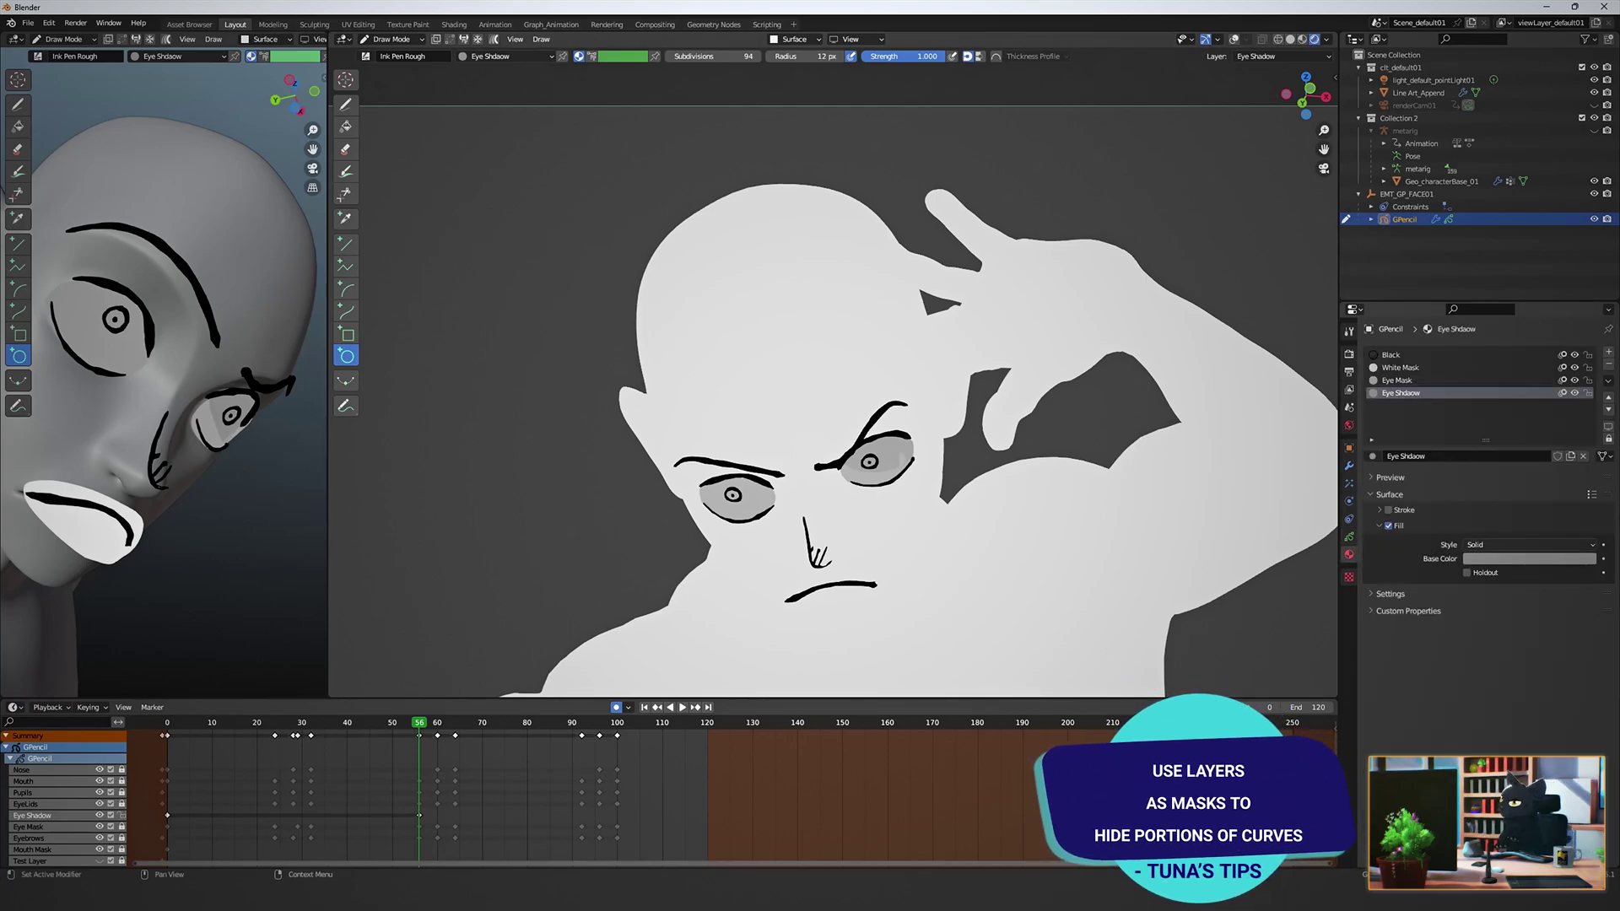
{"action": "left_click", "coordinate": [1529, 558]}
{"action": "left_click_drag", "start_coordinate": [1530, 422], "coordinate": [1586, 431]}
{"action": "left_click", "coordinate": [1348, 537]}
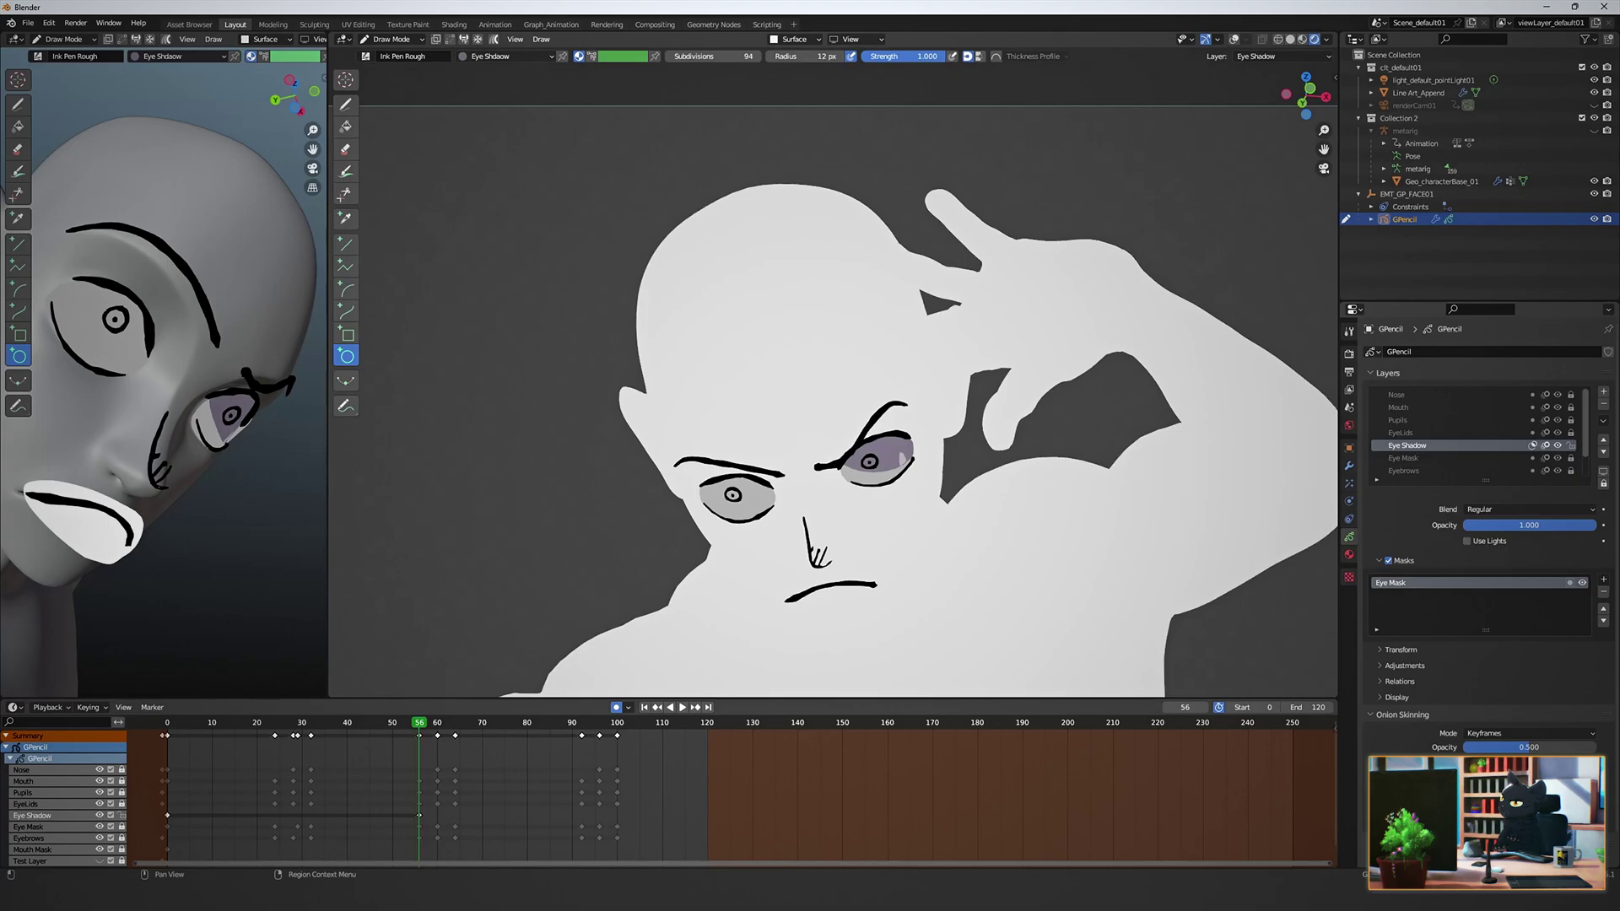
Sculpt the eye shadow at frame 56 so it covers only the upper part of the eye nearer the raised hand.
{"action": "key", "text": "ctrl+Tab"}
{"action": "left_click", "coordinate": [970, 494]}
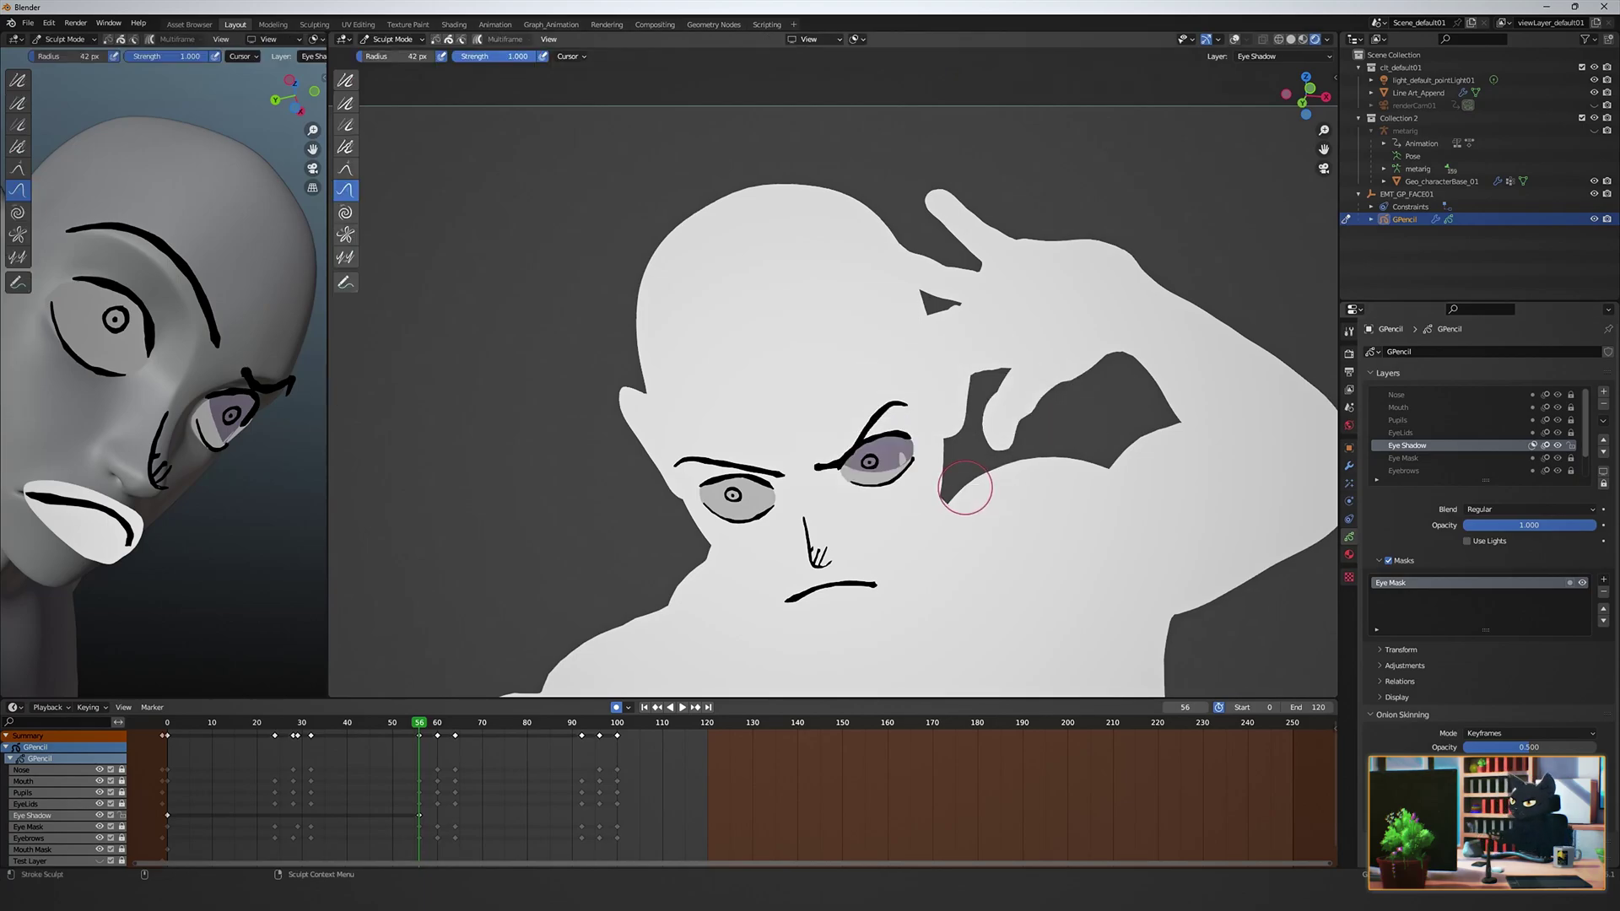
{"action": "mouse_move", "coordinate": [866, 473]}
{"action": "left_mouse_down"}
{"action": "mouse_move", "coordinate": [852, 472]}
{"action": "mouse_move", "coordinate": [914, 448]}
{"action": "mouse_move", "coordinate": [890, 444]}
{"action": "left_mouse_up"}
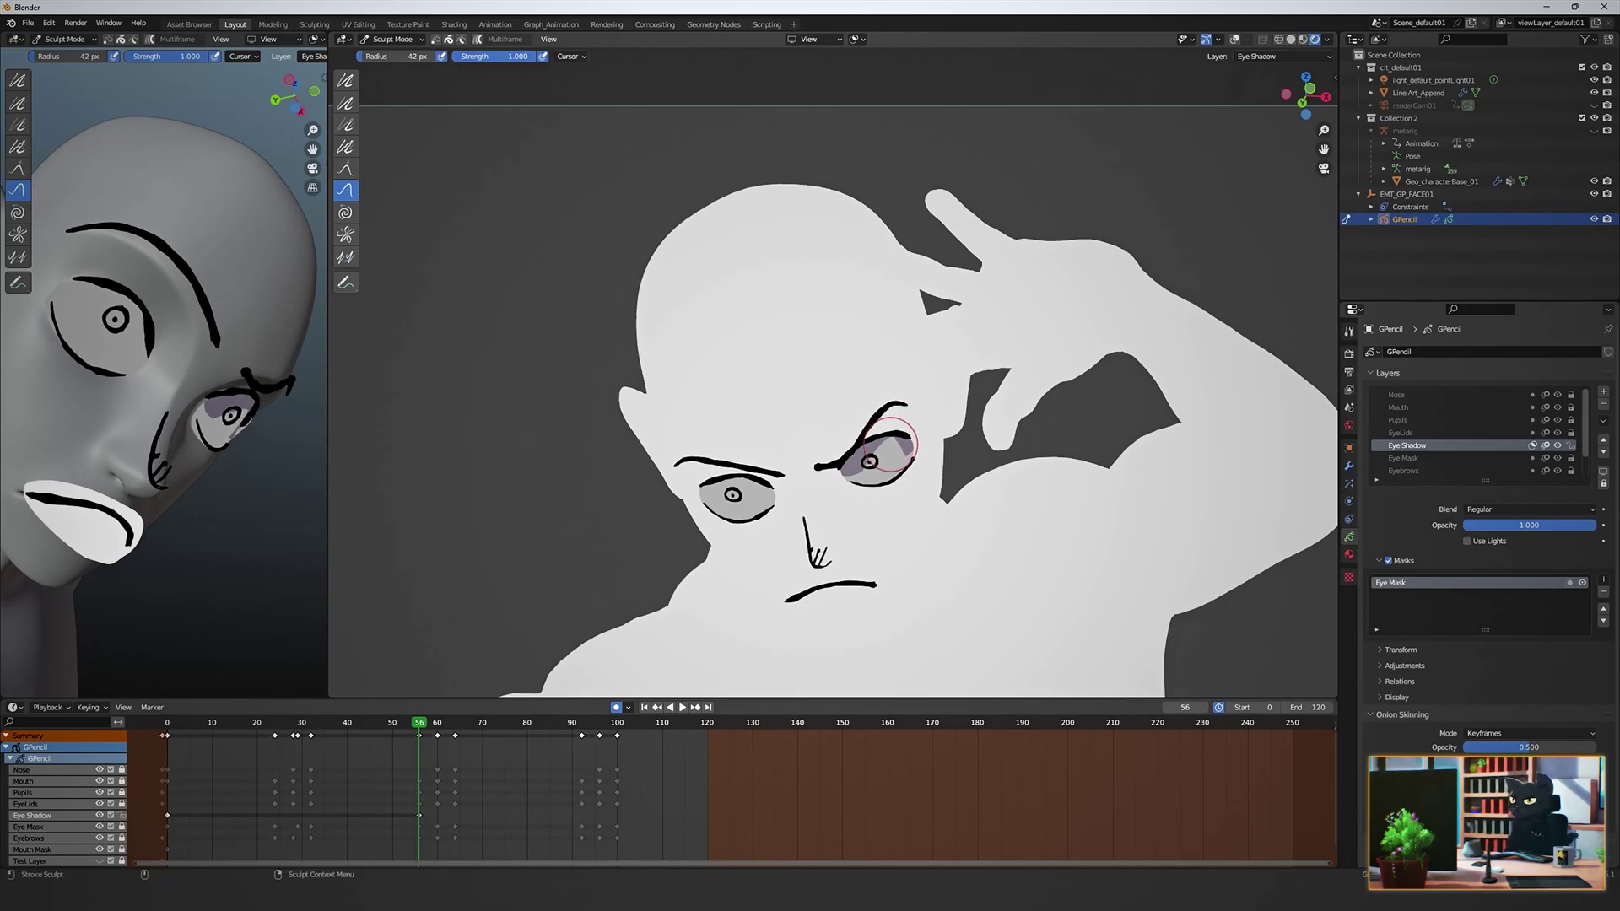
{"action": "middle_click_drag", "start_coordinate": [216, 426], "coordinate": [228, 436]}
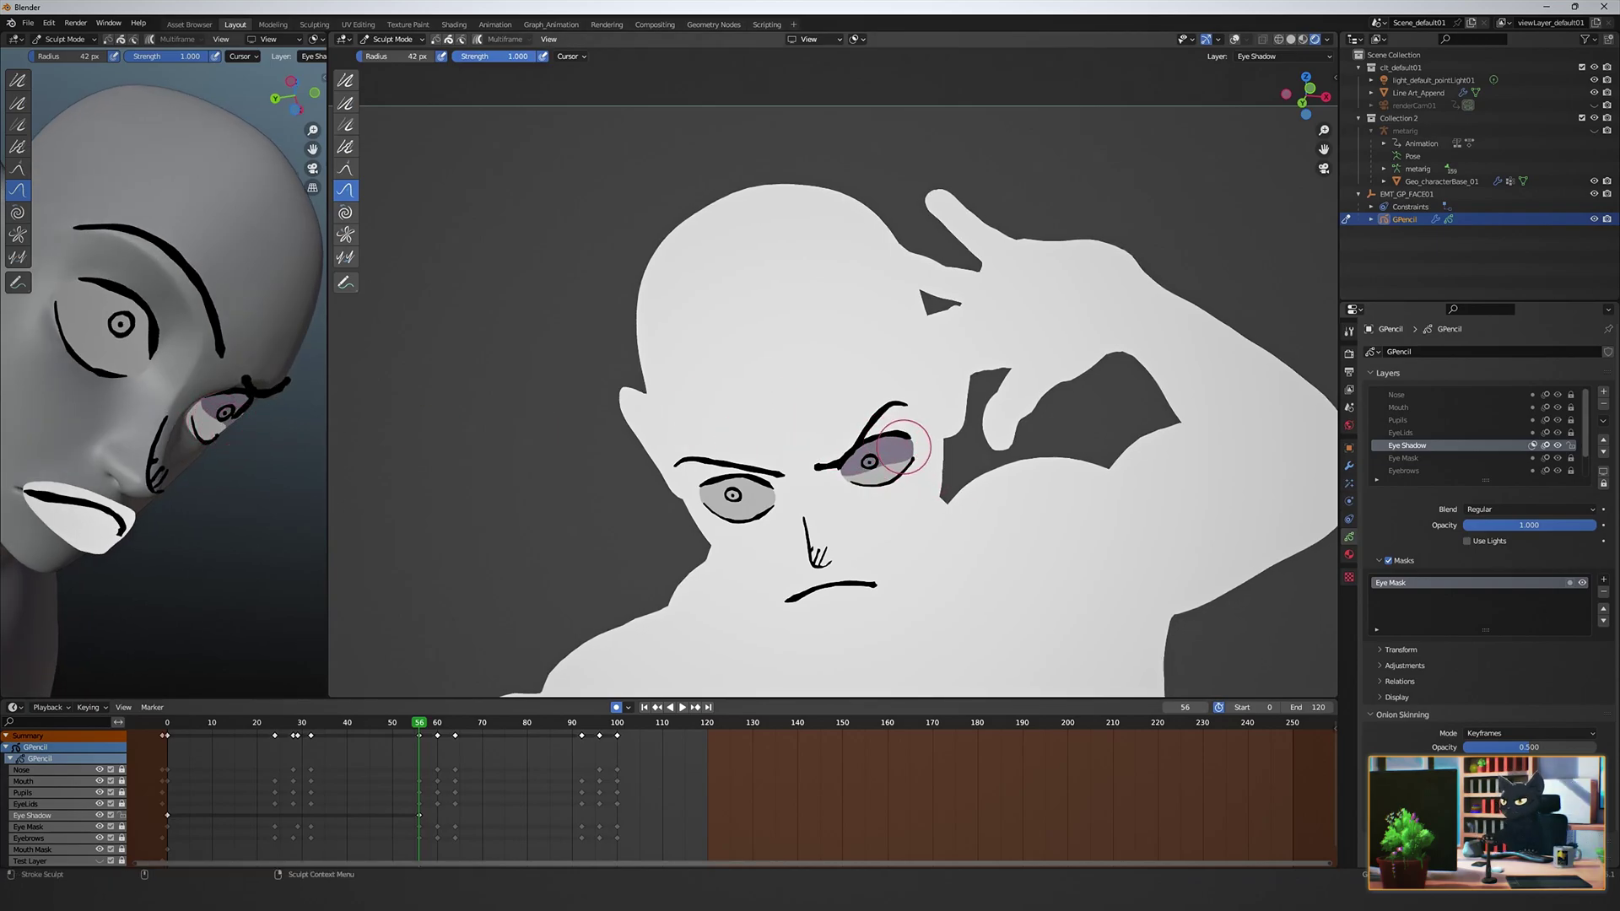
{"action": "mouse_move", "coordinate": [903, 447]}
{"action": "left_mouse_down"}
{"action": "mouse_move", "coordinate": [839, 477]}
{"action": "mouse_move", "coordinate": [893, 466]}
{"action": "left_mouse_up"}
{"action": "mouse_move", "coordinate": [894, 466]}
{"action": "left_mouse_down"}
{"action": "mouse_move", "coordinate": [910, 458]}
{"action": "mouse_move", "coordinate": [848, 473]}
{"action": "mouse_move", "coordinate": [916, 453]}
{"action": "left_mouse_up"}
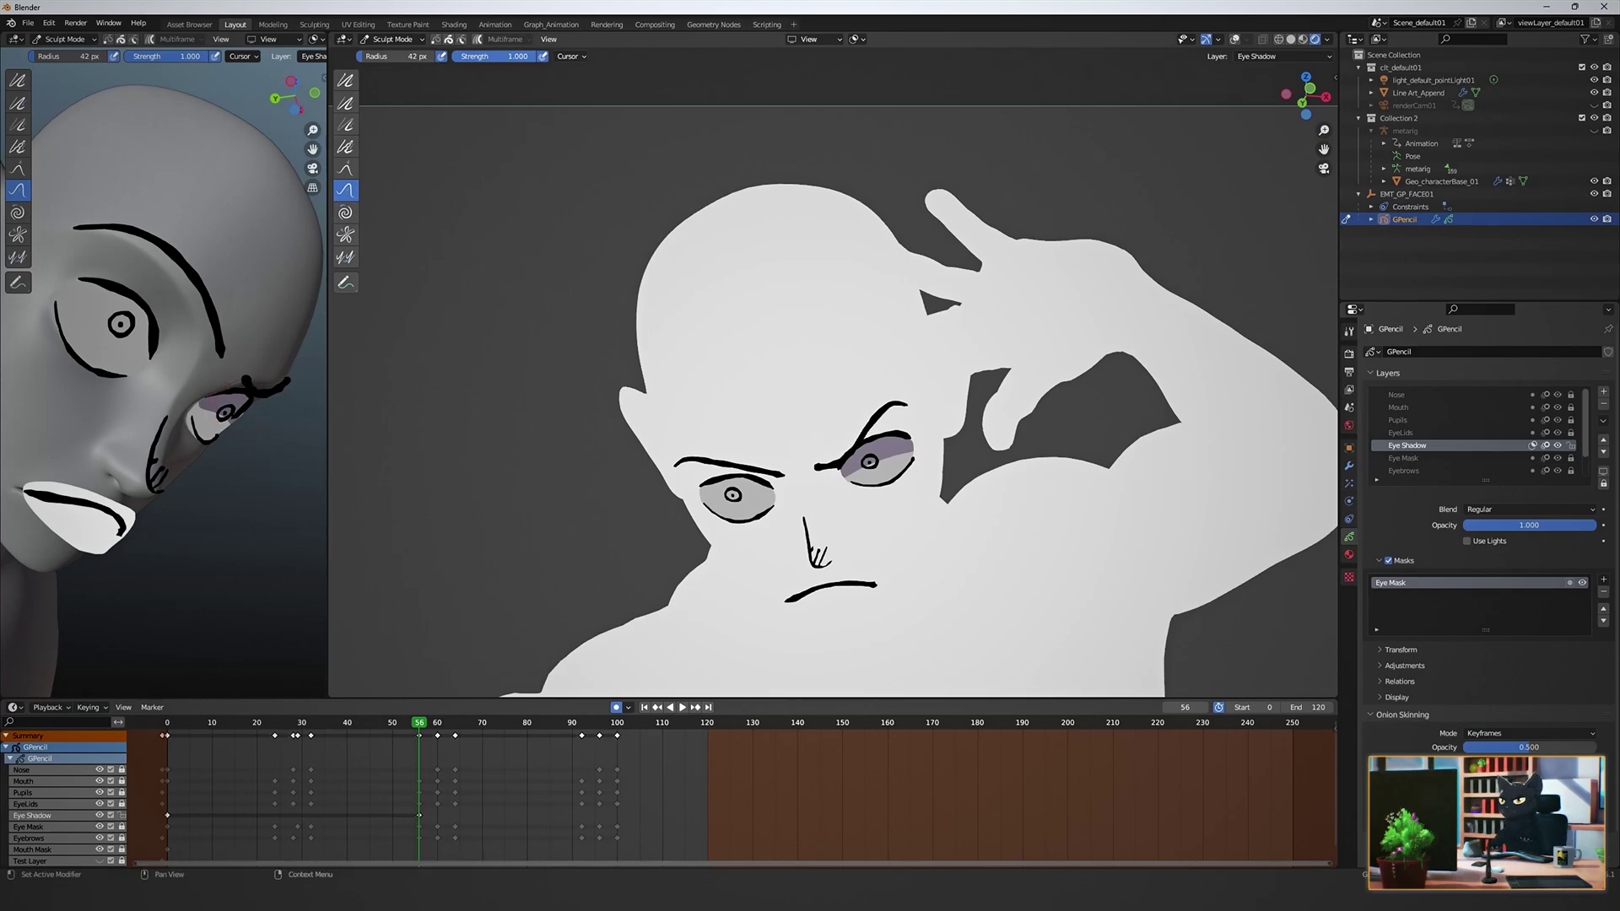
Add a matching eye shadow to the other eye and push its lower edge to shade the upper part.
{"action": "key", "text": "shift+space"}
{"action": "left_click", "coordinate": [714, 437]}
{"action": "middle_click_drag", "start_coordinate": [126, 338], "coordinate": [194, 338]}
{"action": "scroll", "coordinate": [717, 473], "scroll_direction": "up", "scroll_amount": 3}
{"action": "key", "text": "shift+z"}
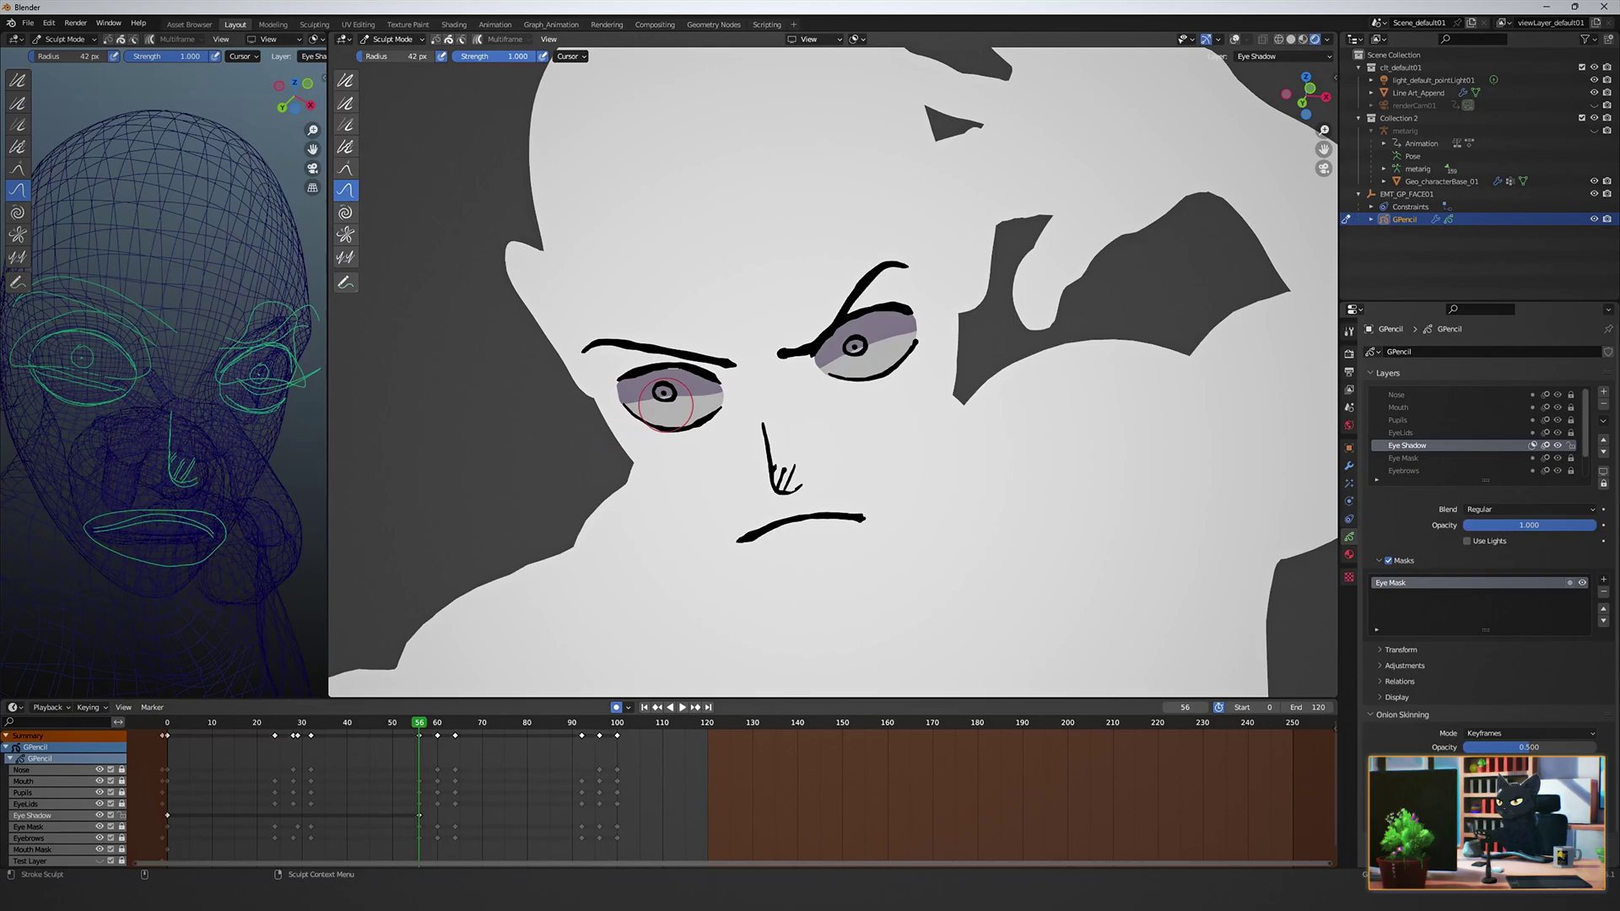
{"action": "left_click_drag", "start_coordinate": [675, 399], "coordinate": [658, 395]}
Move the Eye Shadow keyframe from frame 56 to frame 0 and play the animation.
{"action": "middle_click_drag", "start_coordinate": [203, 338], "coordinate": [168, 347]}
{"action": "scroll", "coordinate": [707, 402], "scroll_direction": "down", "scroll_amount": 3}
{"action": "left_click", "coordinate": [419, 815]}
{"action": "left_click_drag", "start_coordinate": [419, 815], "coordinate": [167, 814]}
{"action": "key", "text": "space"}
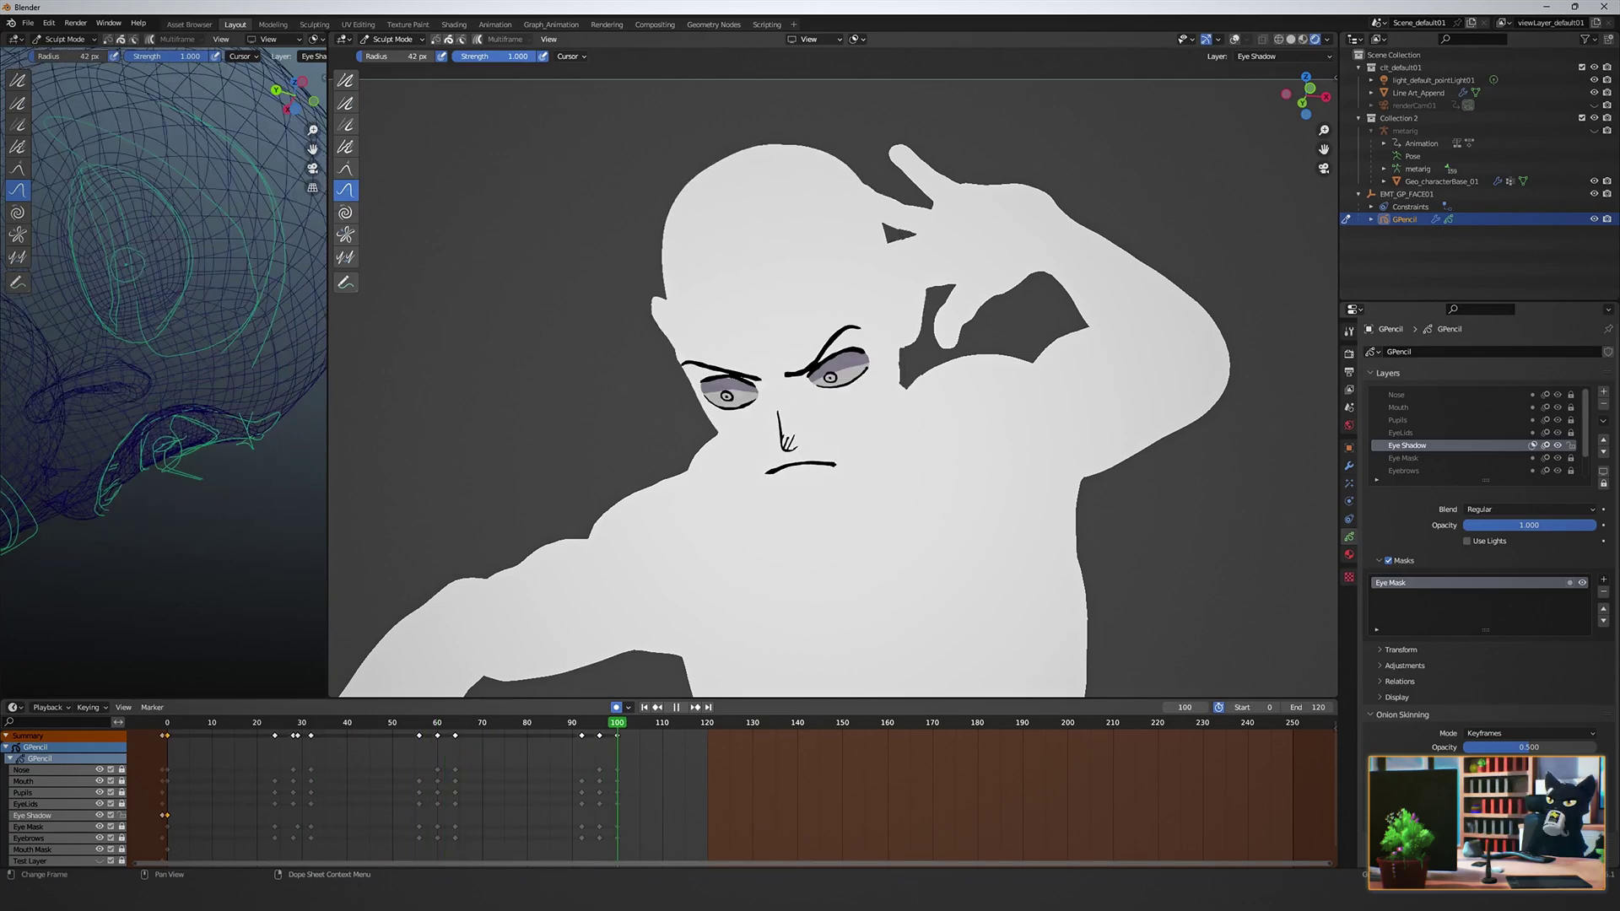
{"action": "key", "text": "Escape"}
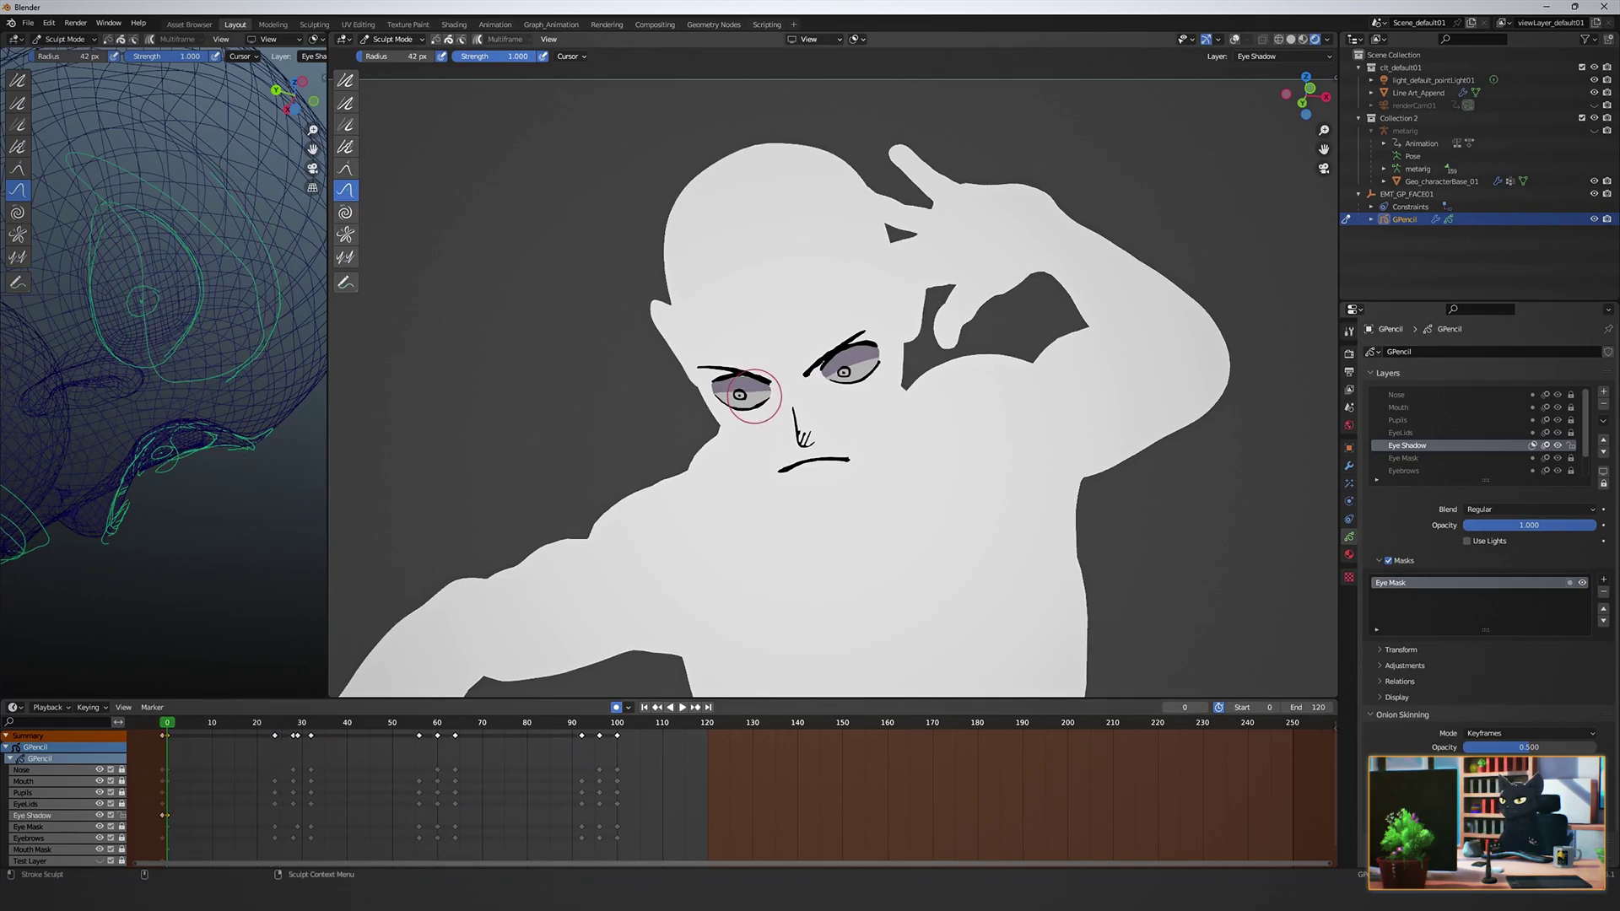
Push the eye shadows to fit the eyes at frames 0 and 32.
{"action": "left_click_drag", "start_coordinate": [851, 366], "coordinate": [859, 369]}
{"action": "left_click_drag", "start_coordinate": [864, 354], "coordinate": [862, 372]}
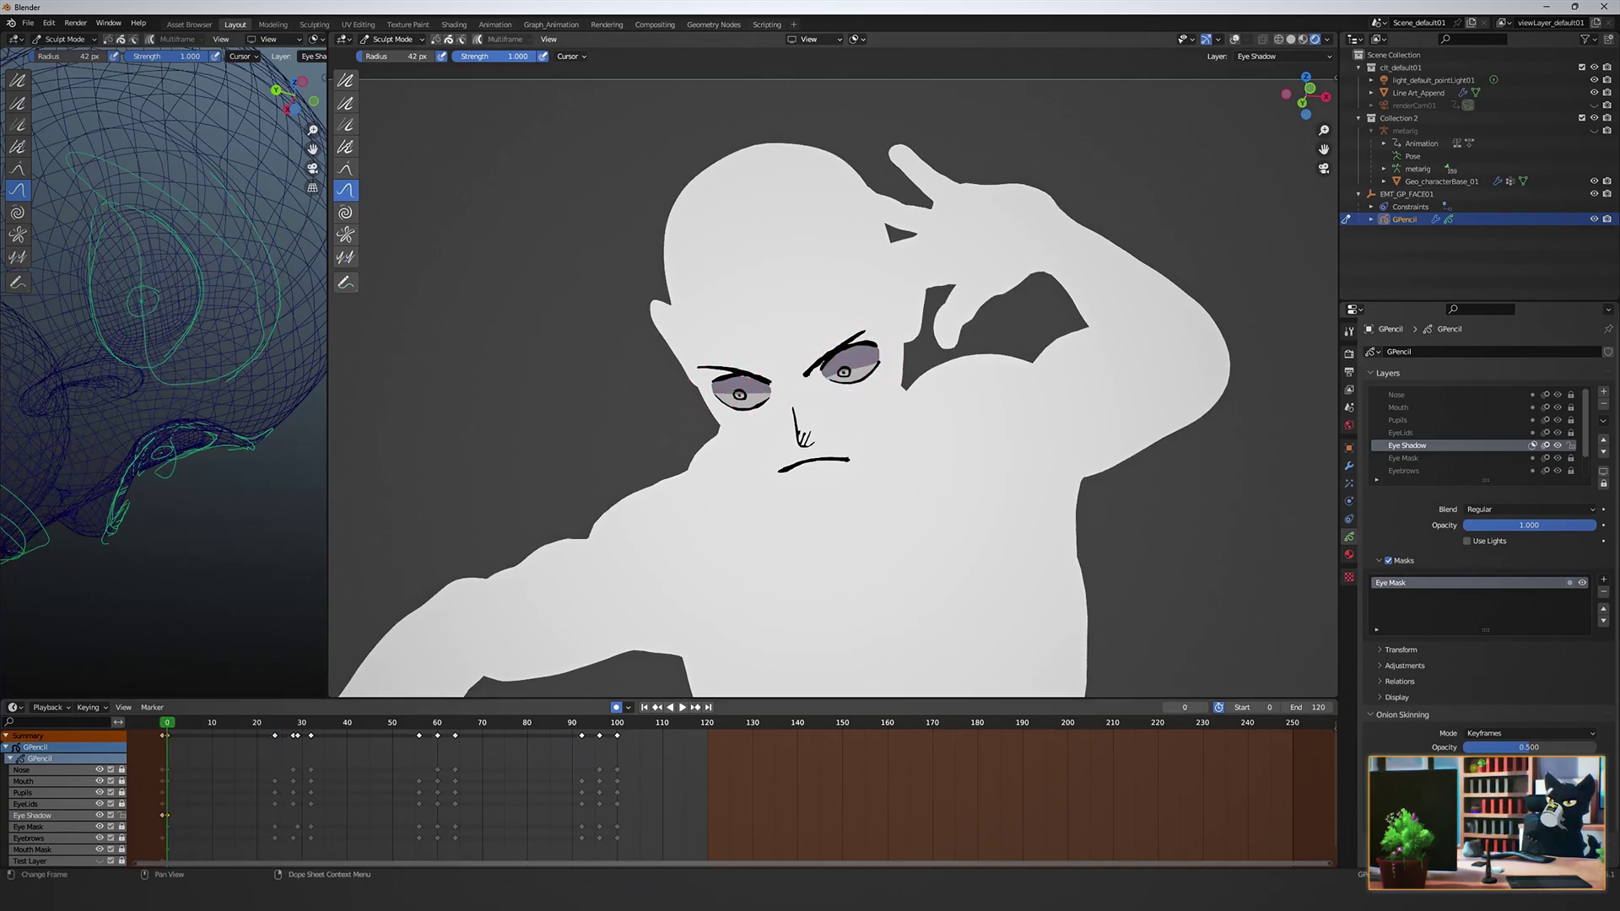
{"action": "left_click", "coordinate": [275, 723]}
{"action": "left_click_drag", "start_coordinate": [275, 723], "coordinate": [311, 723]}
{"action": "left_click_drag", "start_coordinate": [752, 392], "coordinate": [752, 388]}
Refit the eye shadows to the eyes at frames 64 and 92, showing the face shaded in the side view.
{"action": "left_click_drag", "start_coordinate": [432, 723], "coordinate": [456, 723]}
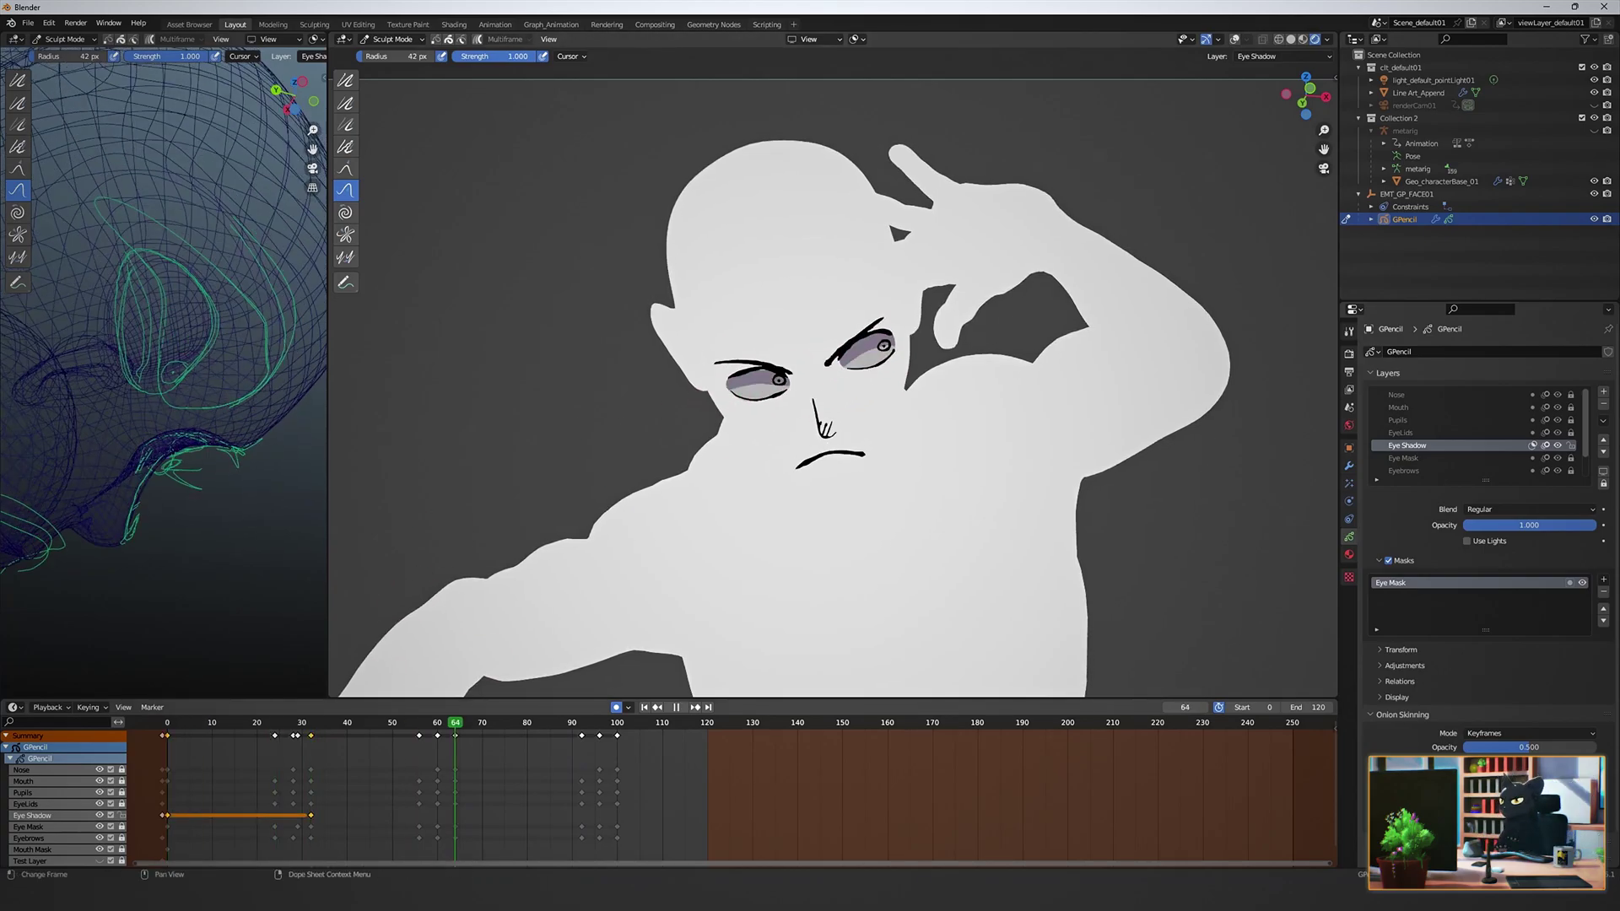
{"action": "left_click_drag", "start_coordinate": [781, 385], "coordinate": [783, 390]}
{"action": "key", "text": "shift+z"}
{"action": "middle_click_drag", "start_coordinate": [160, 417], "coordinate": [157, 367]}
{"action": "key", "text": "Up"}
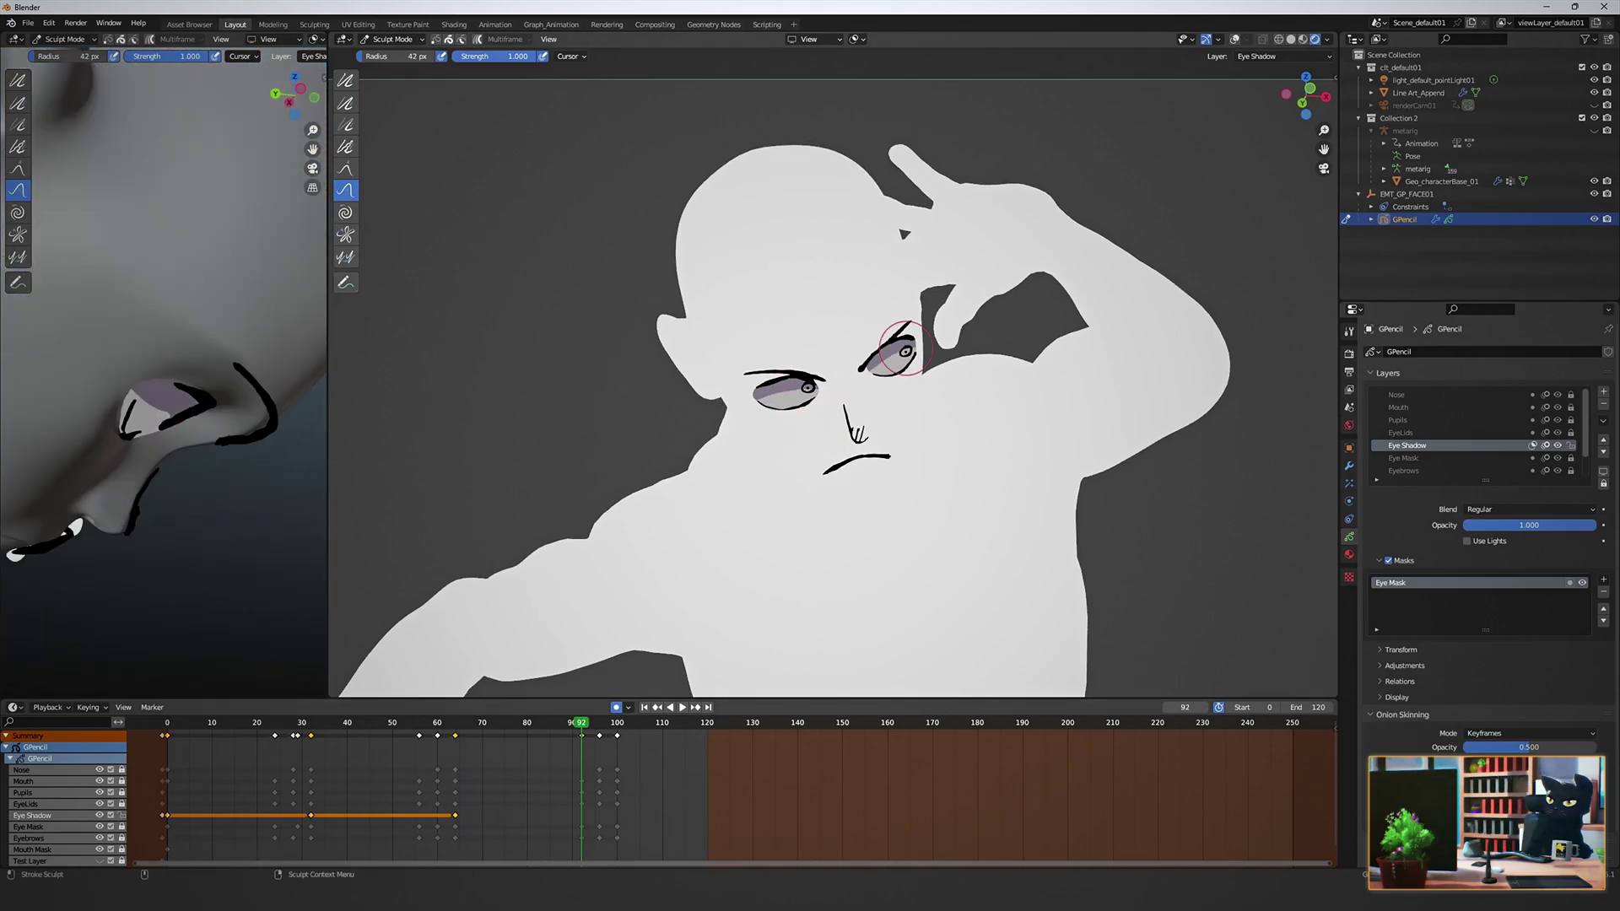
{"action": "left_click_drag", "start_coordinate": [893, 344], "coordinate": [891, 354]}
Push both eye shadows to cover the upper part of the eyes at frame 100.
{"action": "key", "text": "Up"}
{"action": "key", "text": "Up"}
{"action": "left_click_drag", "start_coordinate": [834, 363], "coordinate": [835, 373]}
{"action": "left_click_drag", "start_coordinate": [726, 396], "coordinate": [751, 389]}
{"action": "mouse_move", "coordinate": [183, 394]}
{"action": "middle_mouse_down"}
{"action": "mouse_move", "coordinate": [83, 397]}
{"action": "mouse_move", "coordinate": [159, 389]}
{"action": "middle_mouse_up"}
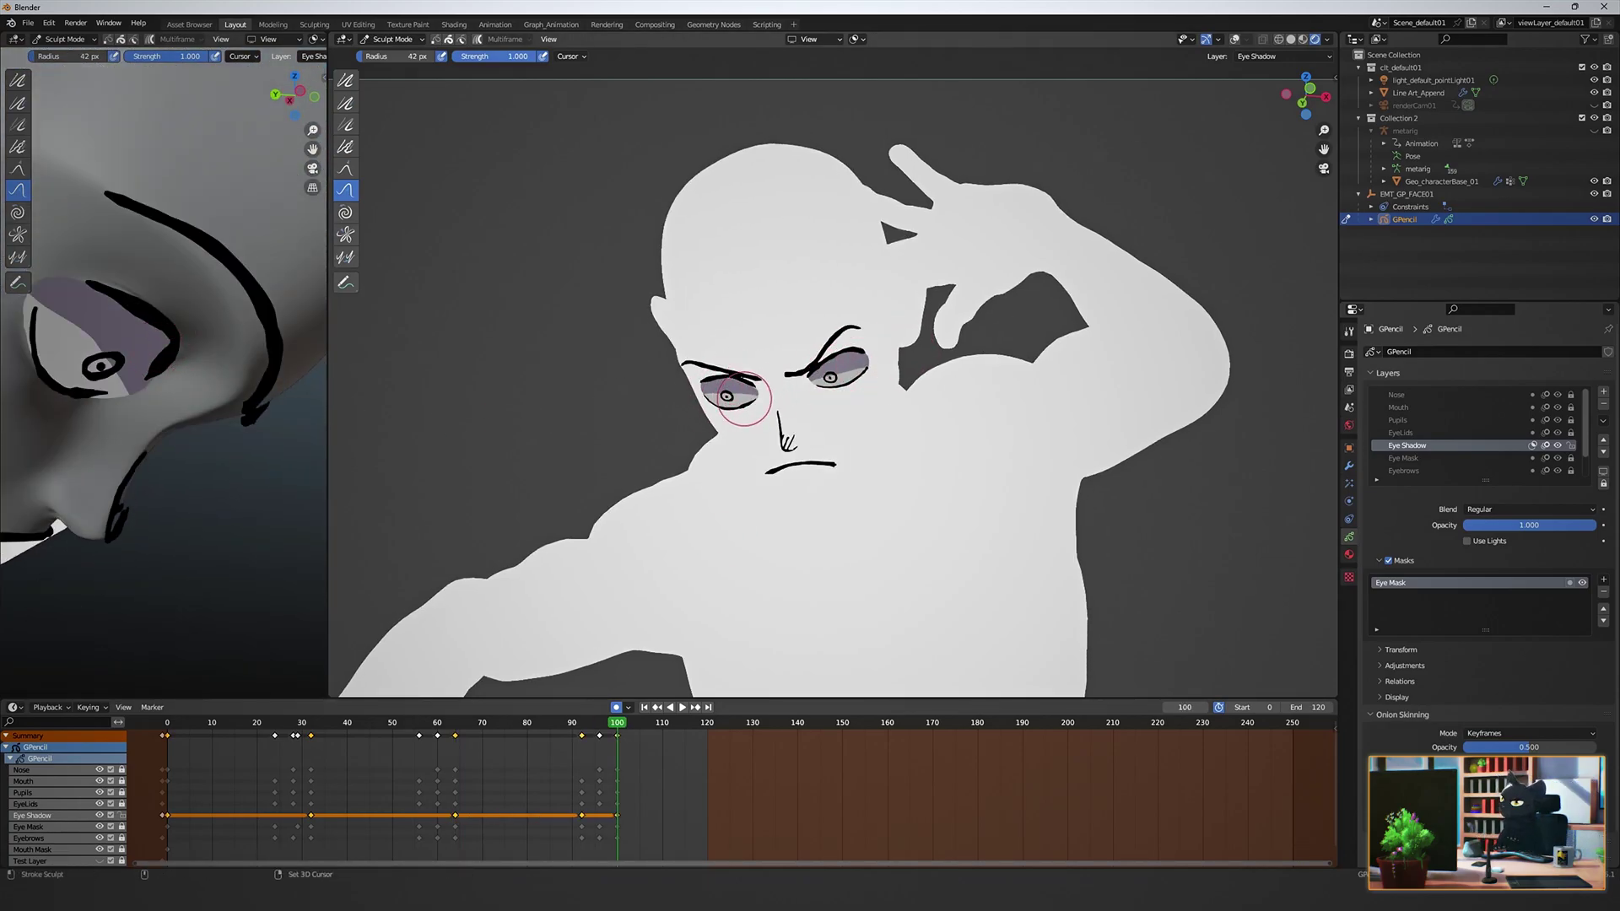
Copy the Eye Shadow keyframes at frames 0, 32 and 64 forward to hold their shapes, adding keys at frames 24 and 56.
{"action": "left_click_drag", "start_coordinate": [167, 722], "coordinate": [581, 723]}
{"action": "left_click", "coordinate": [167, 815]}
{"action": "key", "text": "ctrl+c"}
{"action": "key", "text": "ctrl+v"}
{"action": "left_click", "coordinate": [310, 815]}
{"action": "key", "text": "ctrl+c"}
{"action": "key", "text": "ctrl+v"}
{"action": "left_click", "coordinate": [455, 815]}
{"action": "key", "text": "ctrl+c"}
{"action": "key", "text": "ctrl+v"}
Play the animation from the start and save the file.
{"action": "key", "text": "shift+Left"}
{"action": "key", "text": "space"}
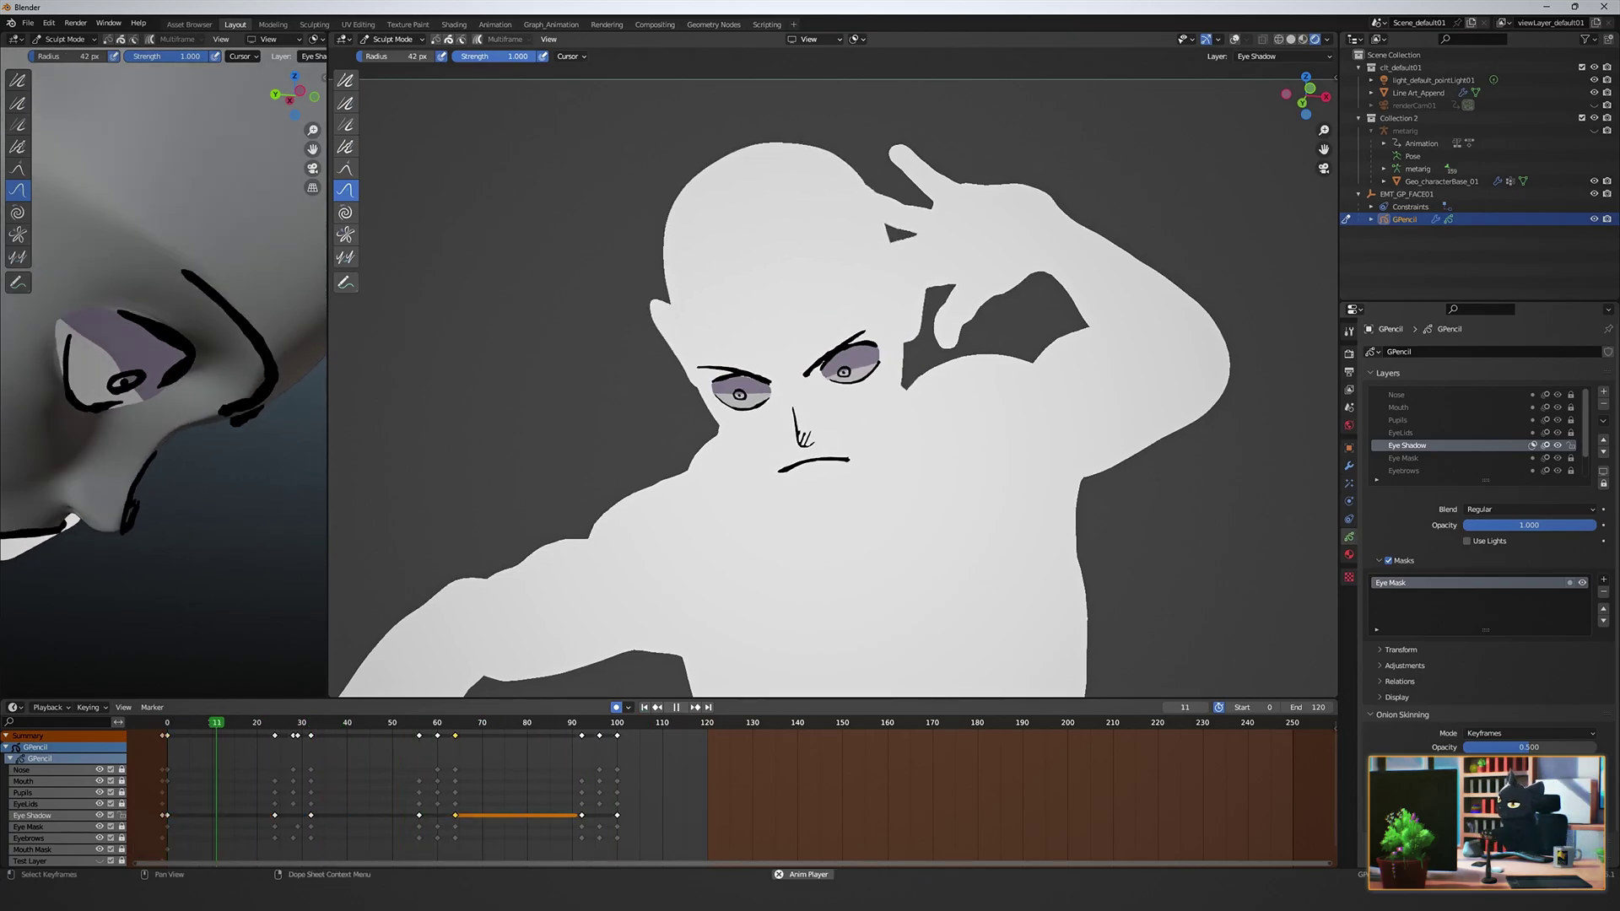
{"action": "key", "text": "Escape"}
{"action": "key", "text": "ctrl+s"}
Set the output frame range to start 2, end 100 and step 2, and save the file in Object Mode.
{"action": "left_click", "coordinate": [1348, 372]}
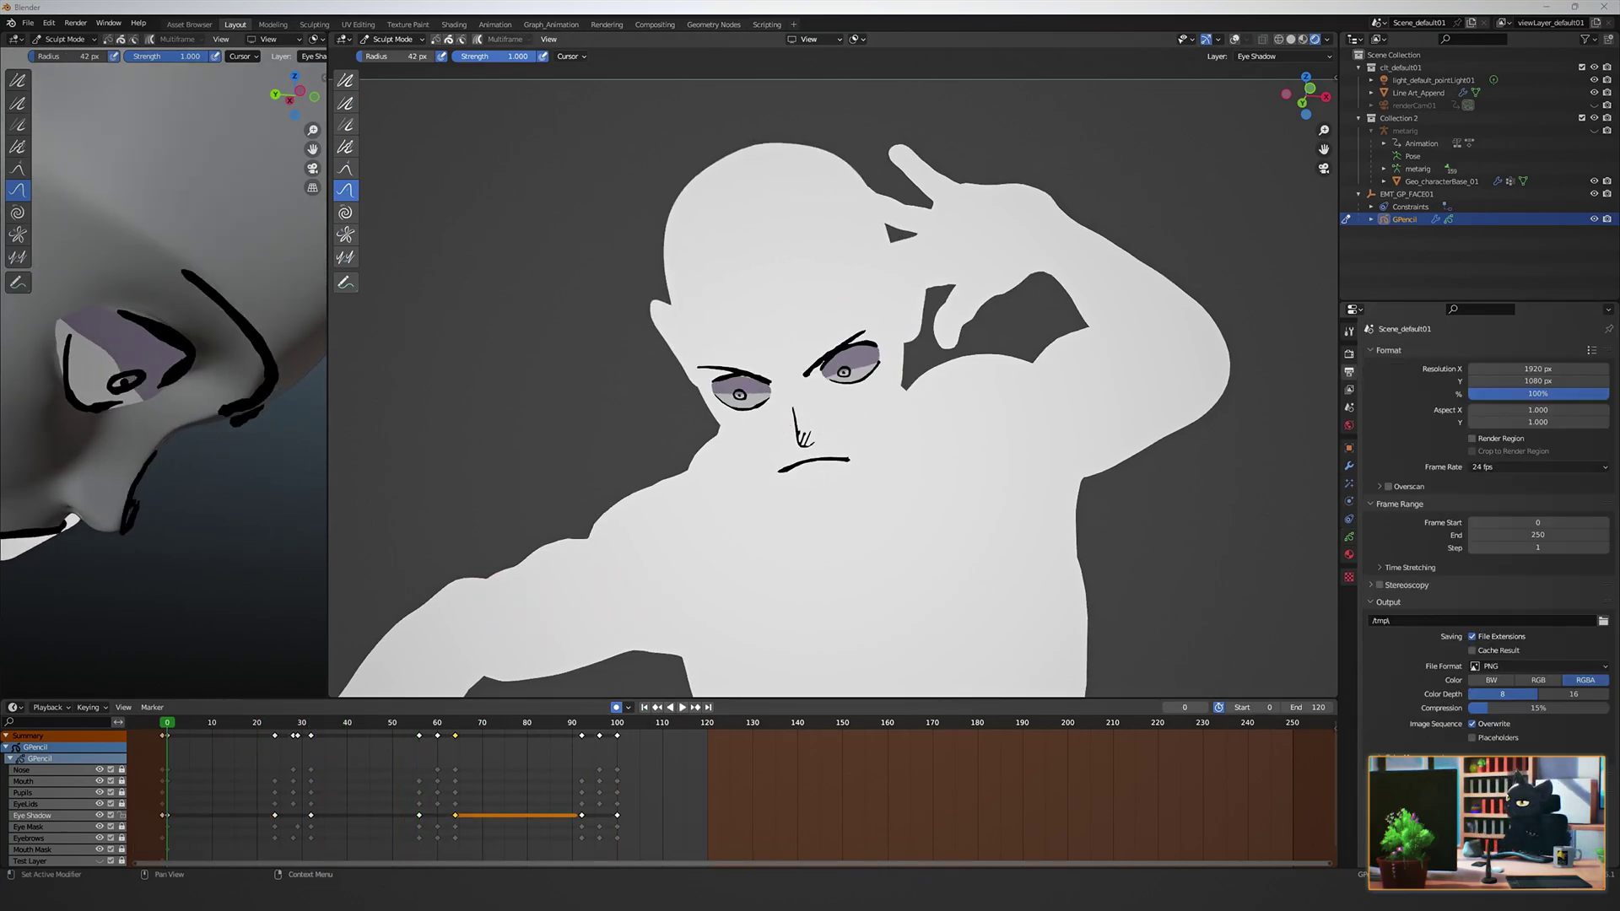
{"action": "double_click", "coordinate": [1537, 535]}
{"action": "type", "text": "100"}
{"action": "key", "text": "Return"}
{"action": "left_click", "coordinate": [1459, 263]}
{"action": "key", "text": "ctrl+Tab"}
{"action": "key", "text": "ctrl+s"}
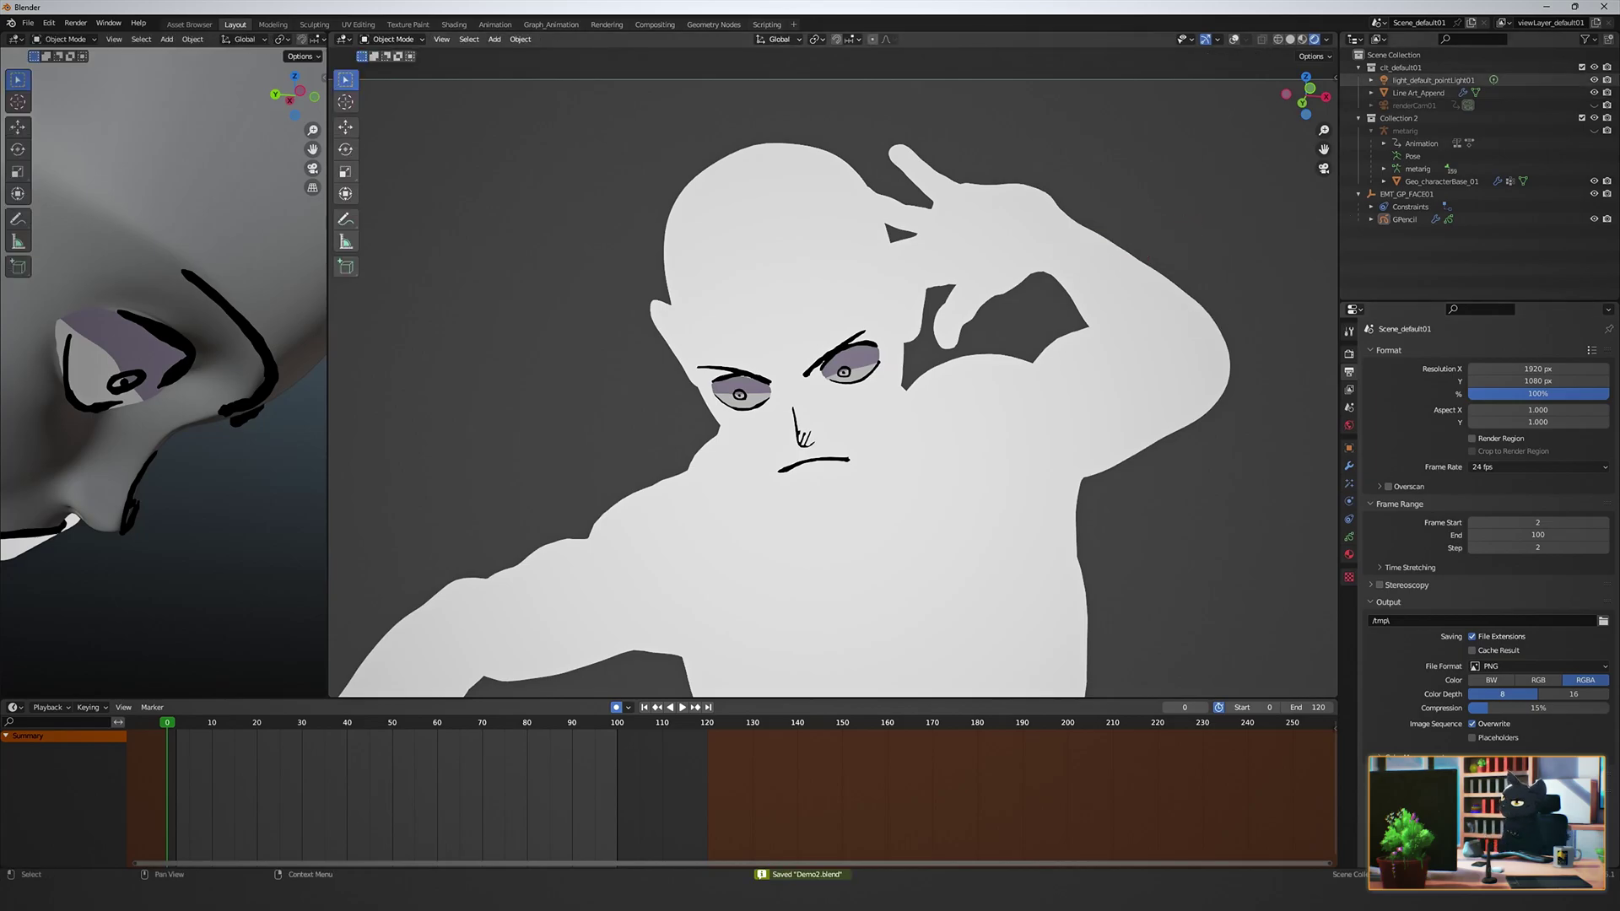
Turn on the Line_Art_Append outlines in the viewport and run a viewport render of the animation.
{"action": "left_click", "coordinate": [1463, 93]}
{"action": "left_click", "coordinate": [441, 39]}
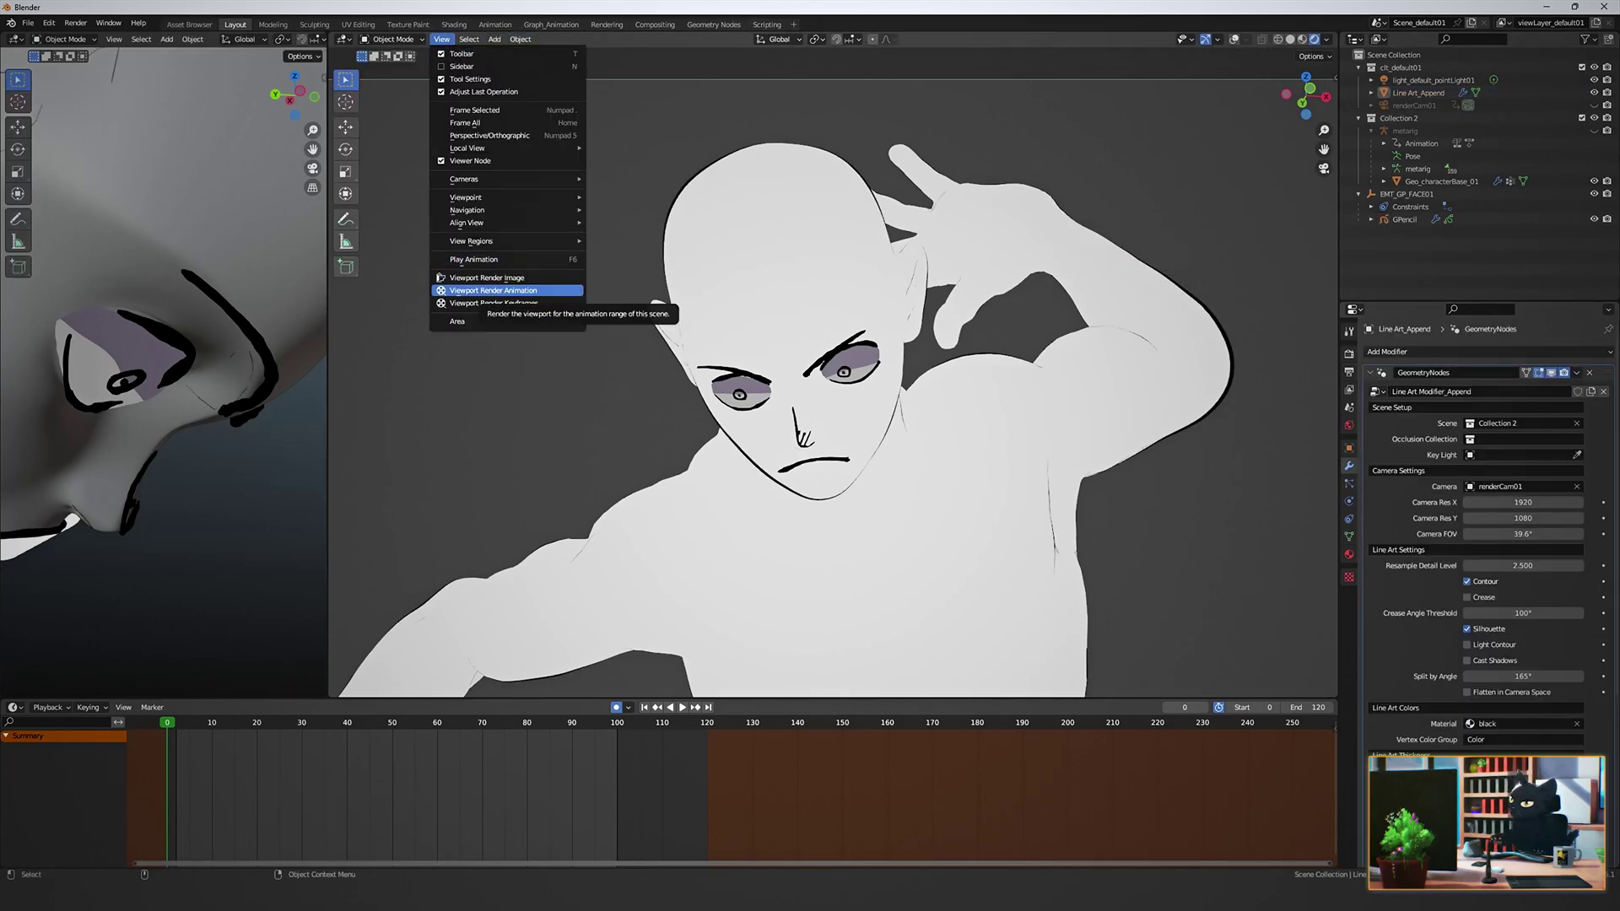
{"action": "left_click", "coordinate": [494, 290]}
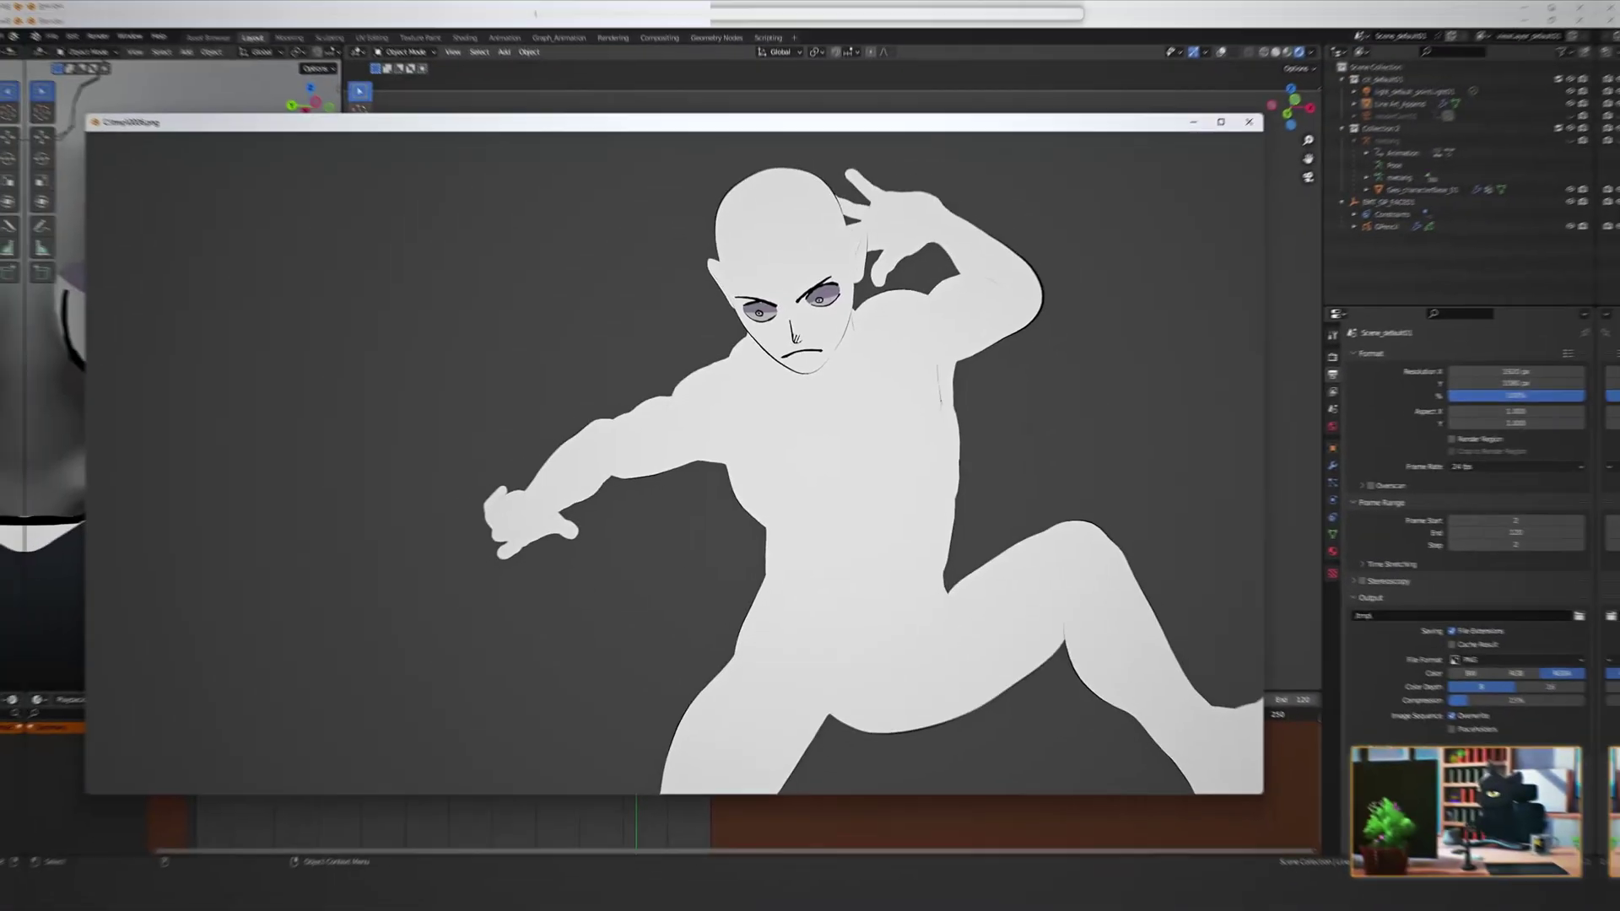
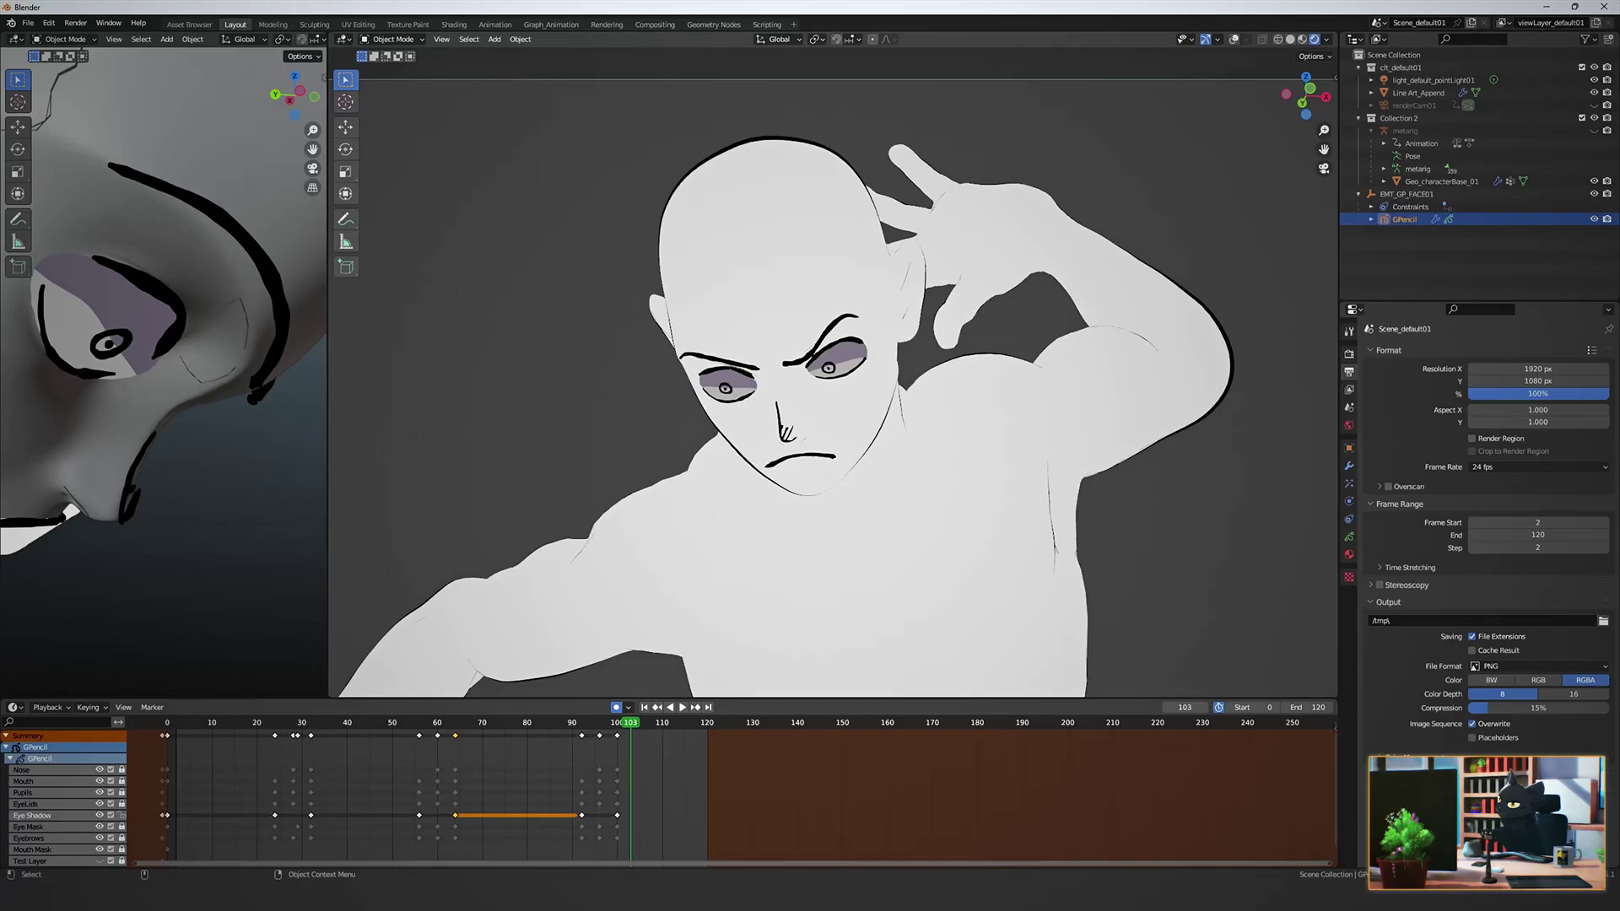
Play back the animation, enlarge the timeline area and clear the selection.
{"action": "key", "text": "space"}
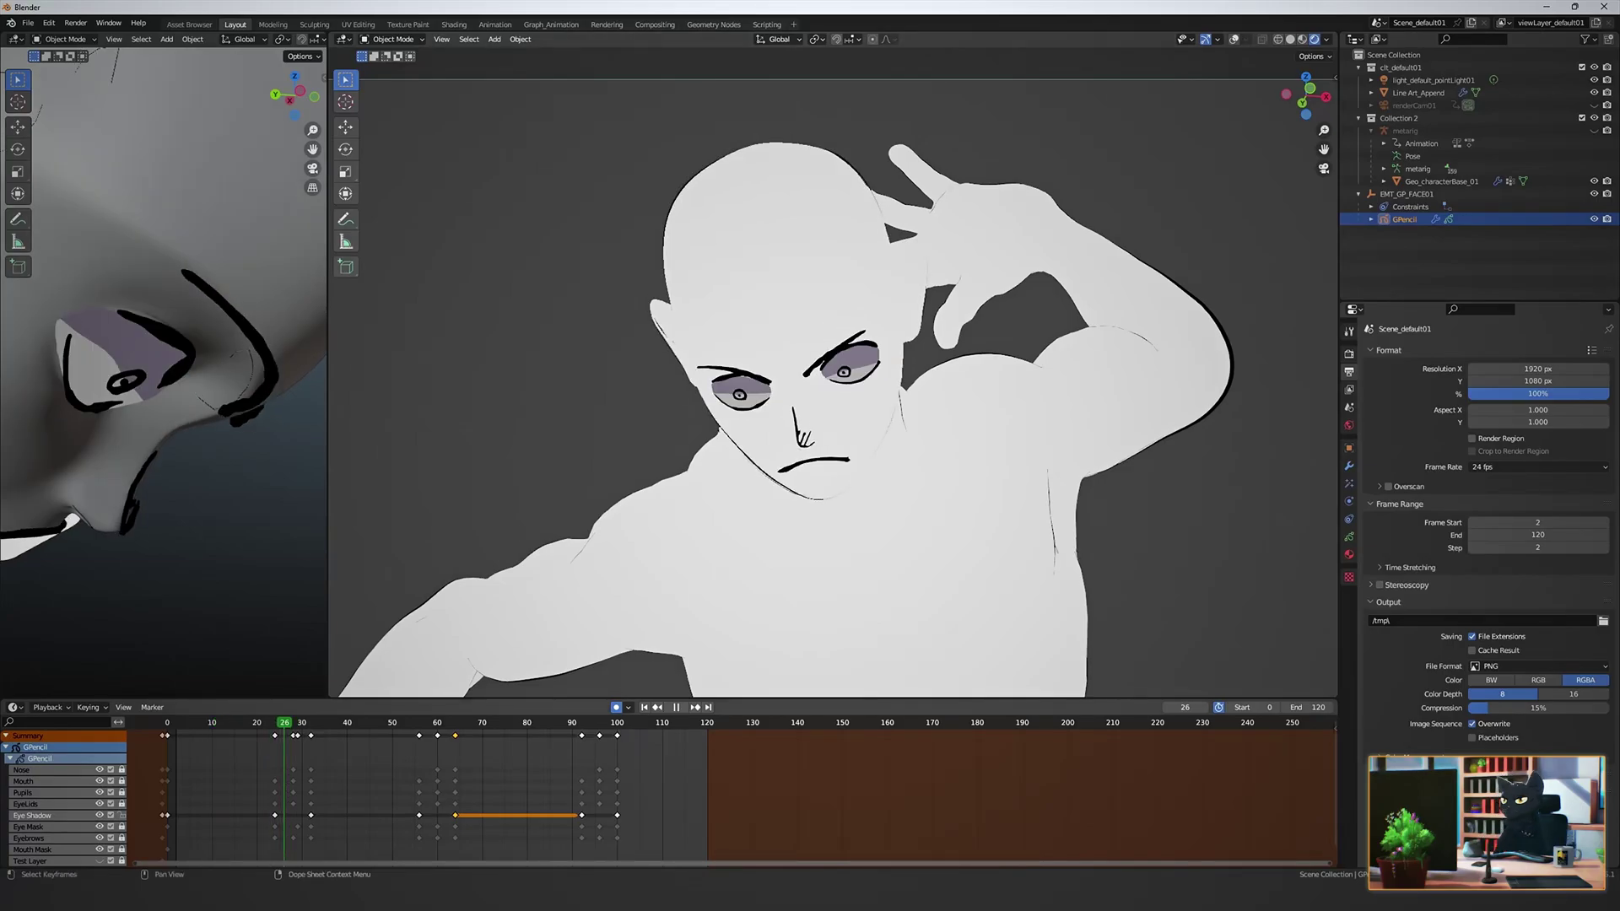
{"action": "key", "text": "space"}
{"action": "left_click_drag", "start_coordinate": [507, 699], "coordinate": [507, 573]}
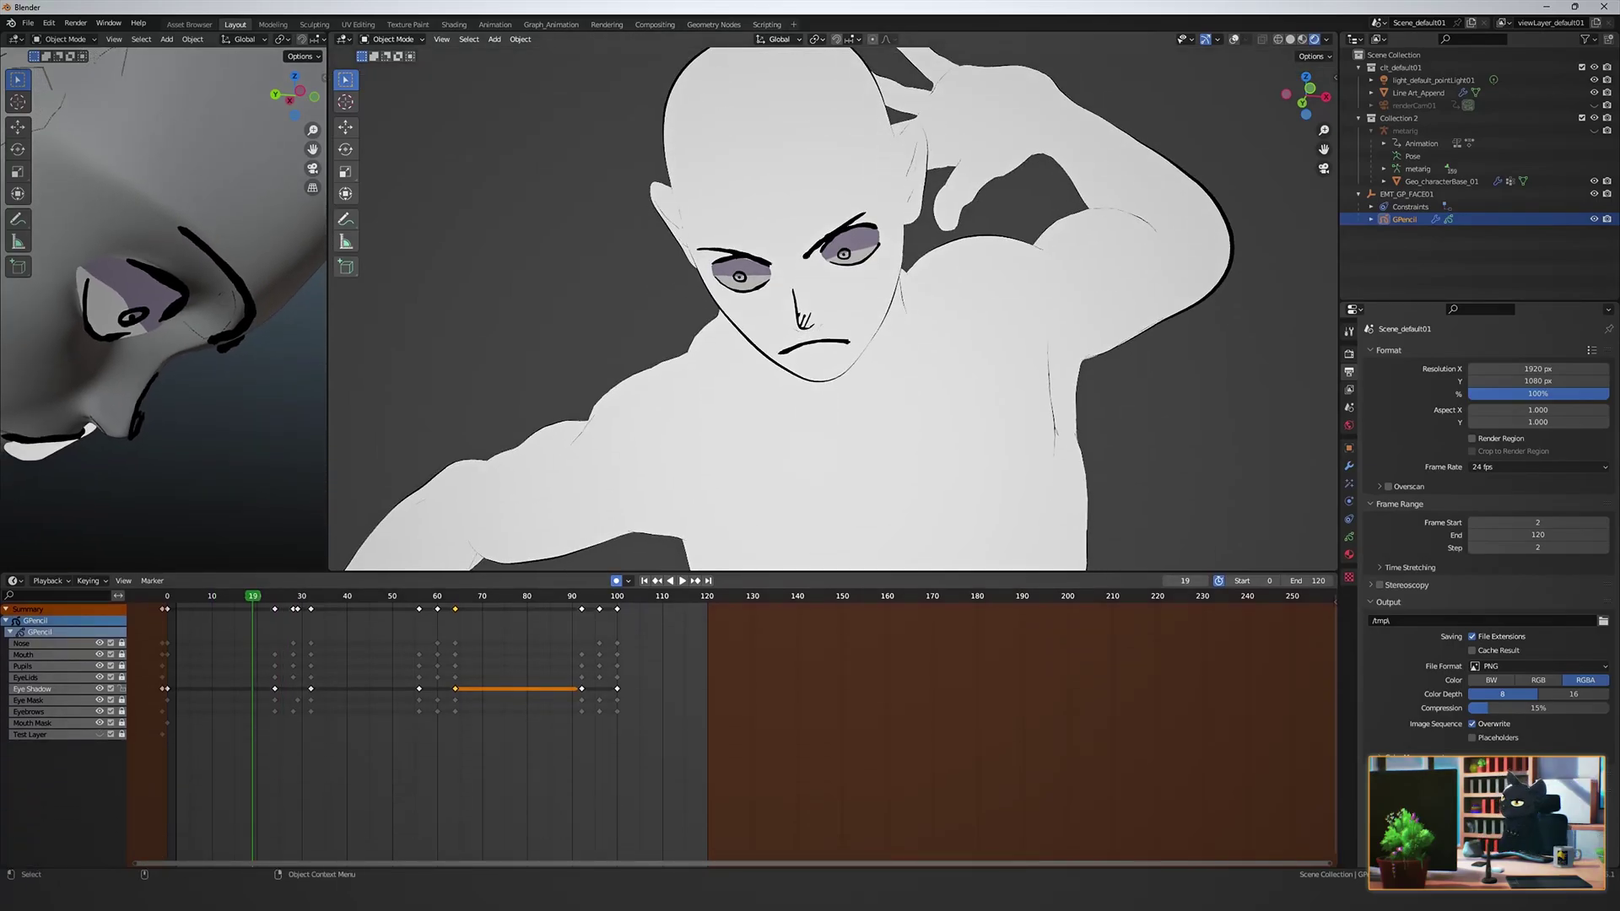
{"action": "key", "text": "alt+a"}
Make Eyebrows the active layer of the GPencil object, unlock it and enter Edit Mode.
{"action": "left_click", "coordinate": [1349, 537]}
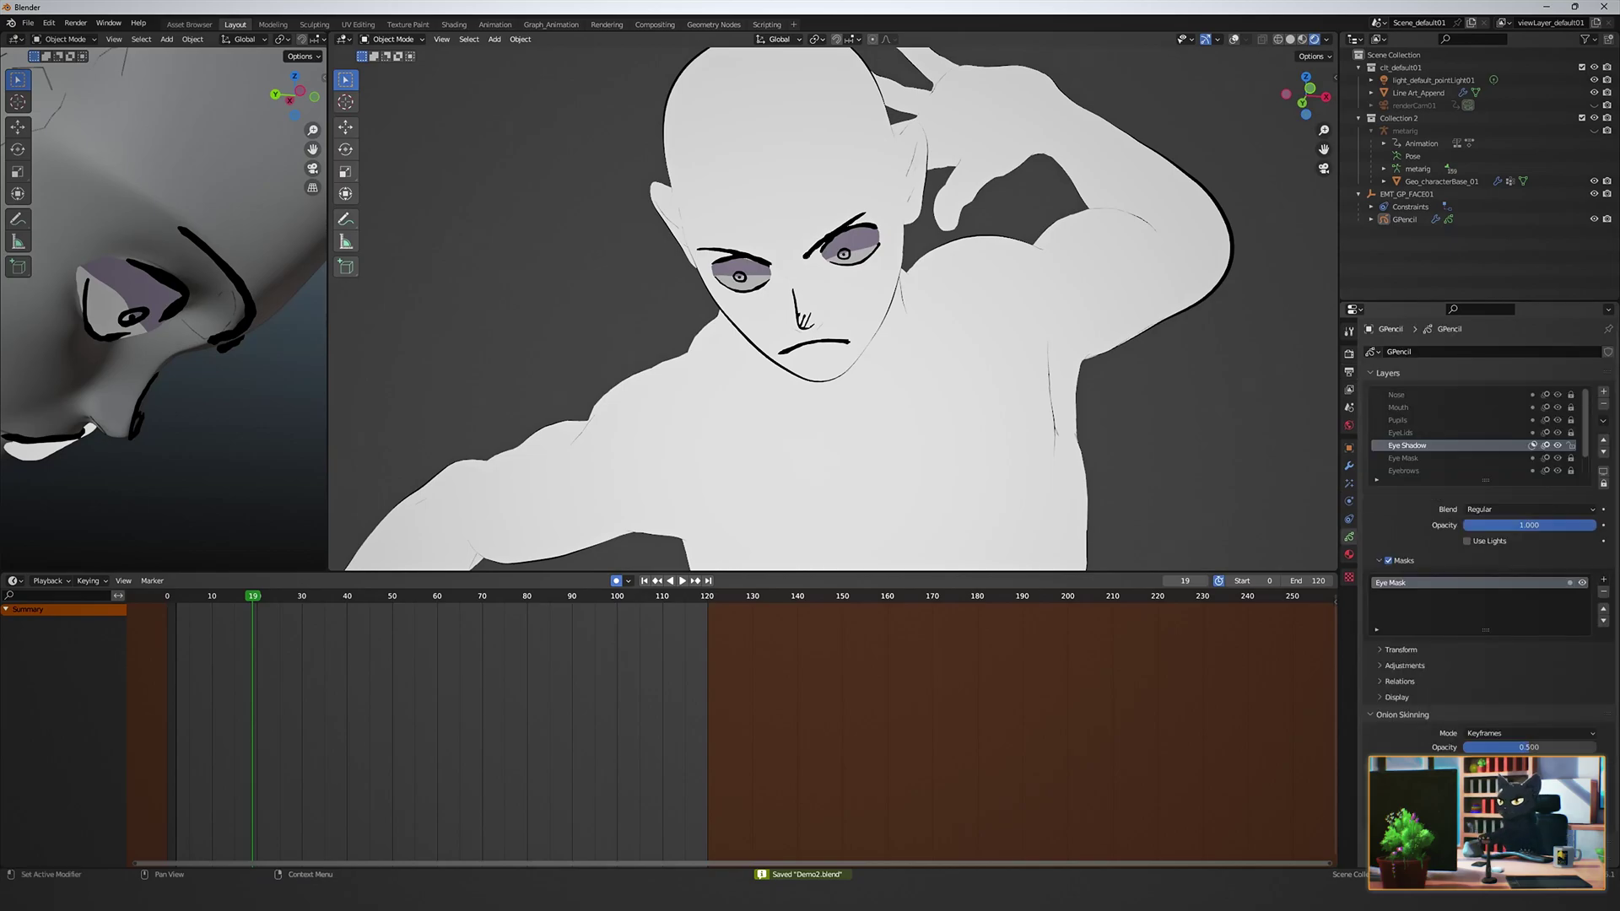
{"action": "scroll", "coordinate": [1434, 458], "scroll_direction": "down", "scroll_amount": 2}
{"action": "left_click", "coordinate": [1434, 446]}
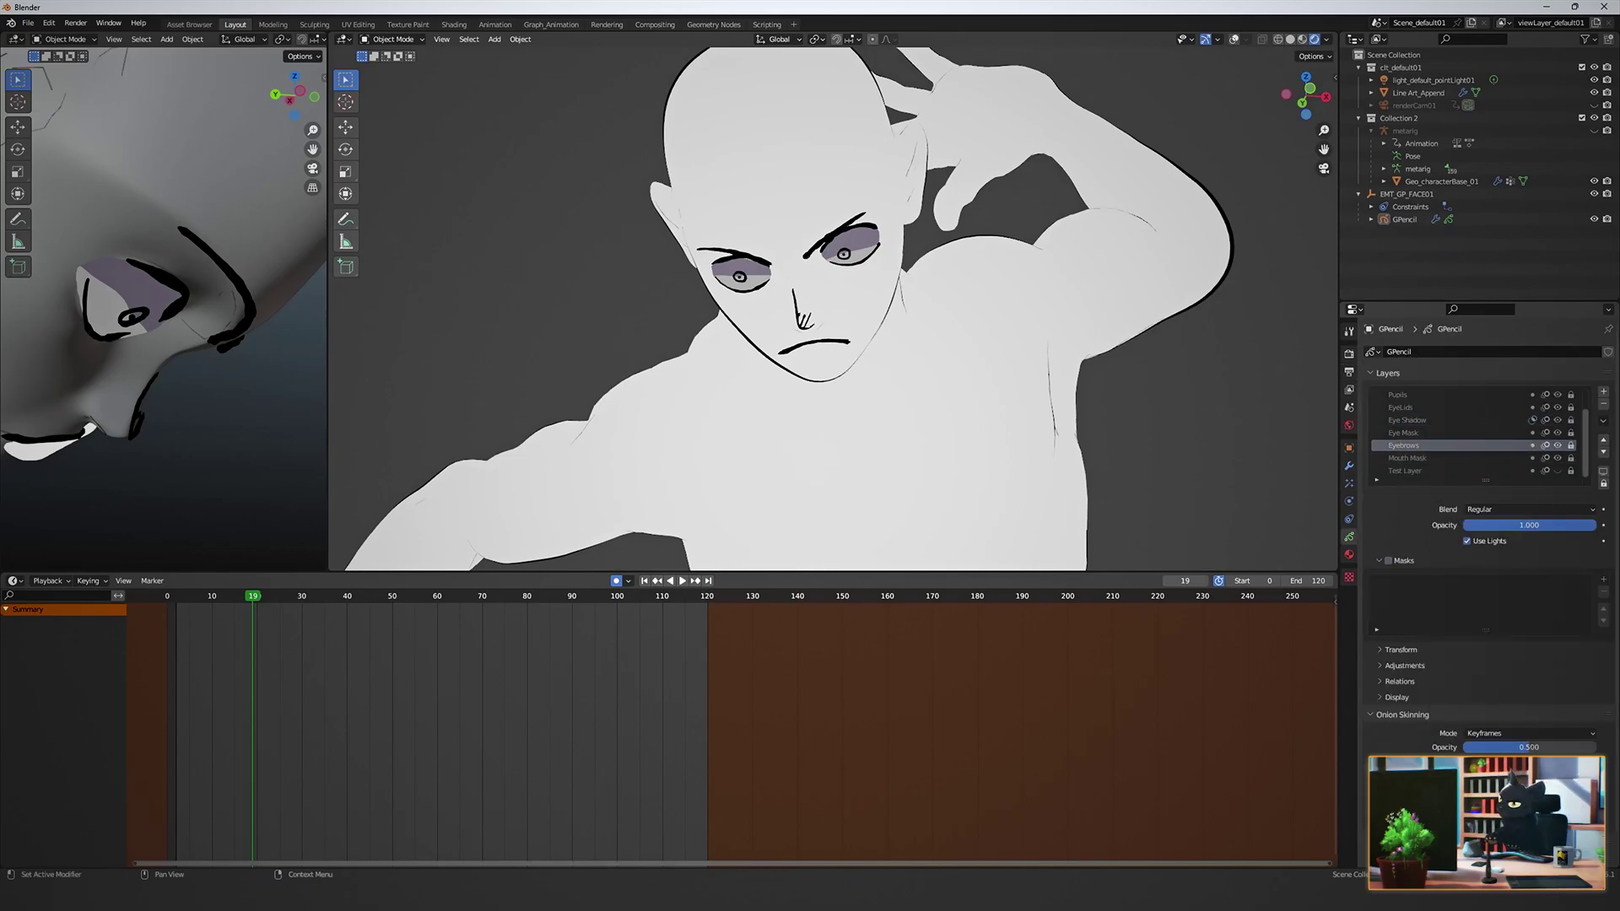
{"action": "key", "text": "ctrl+Tab"}
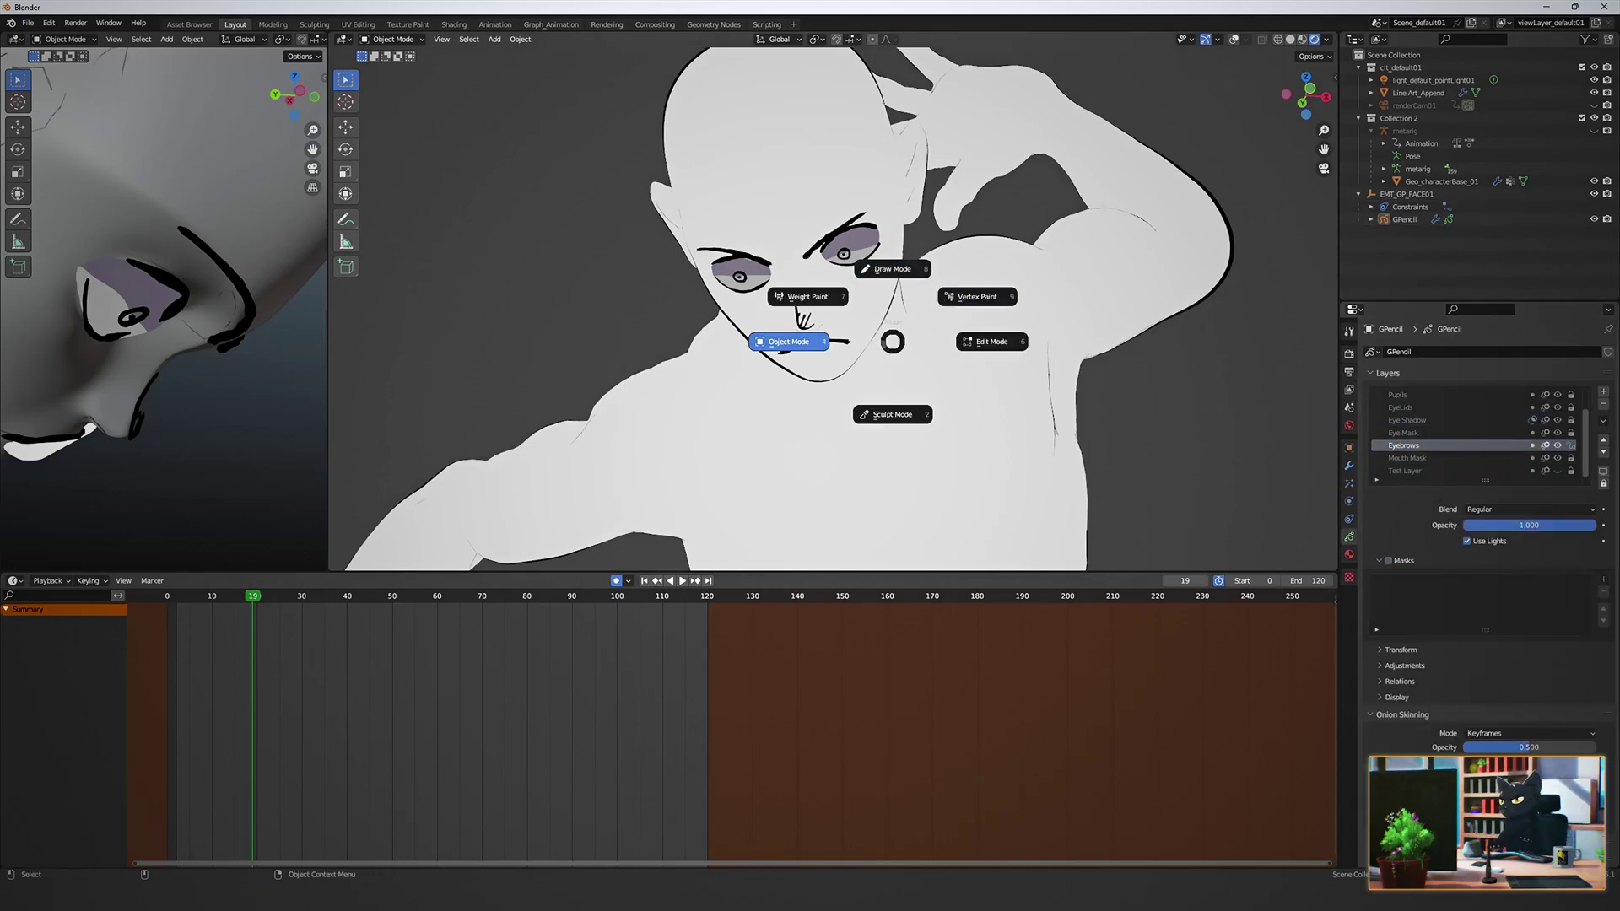
{"action": "left_click", "coordinate": [788, 342]}
{"action": "left_click", "coordinate": [6, 609]}
{"action": "left_click", "coordinate": [1405, 220]}
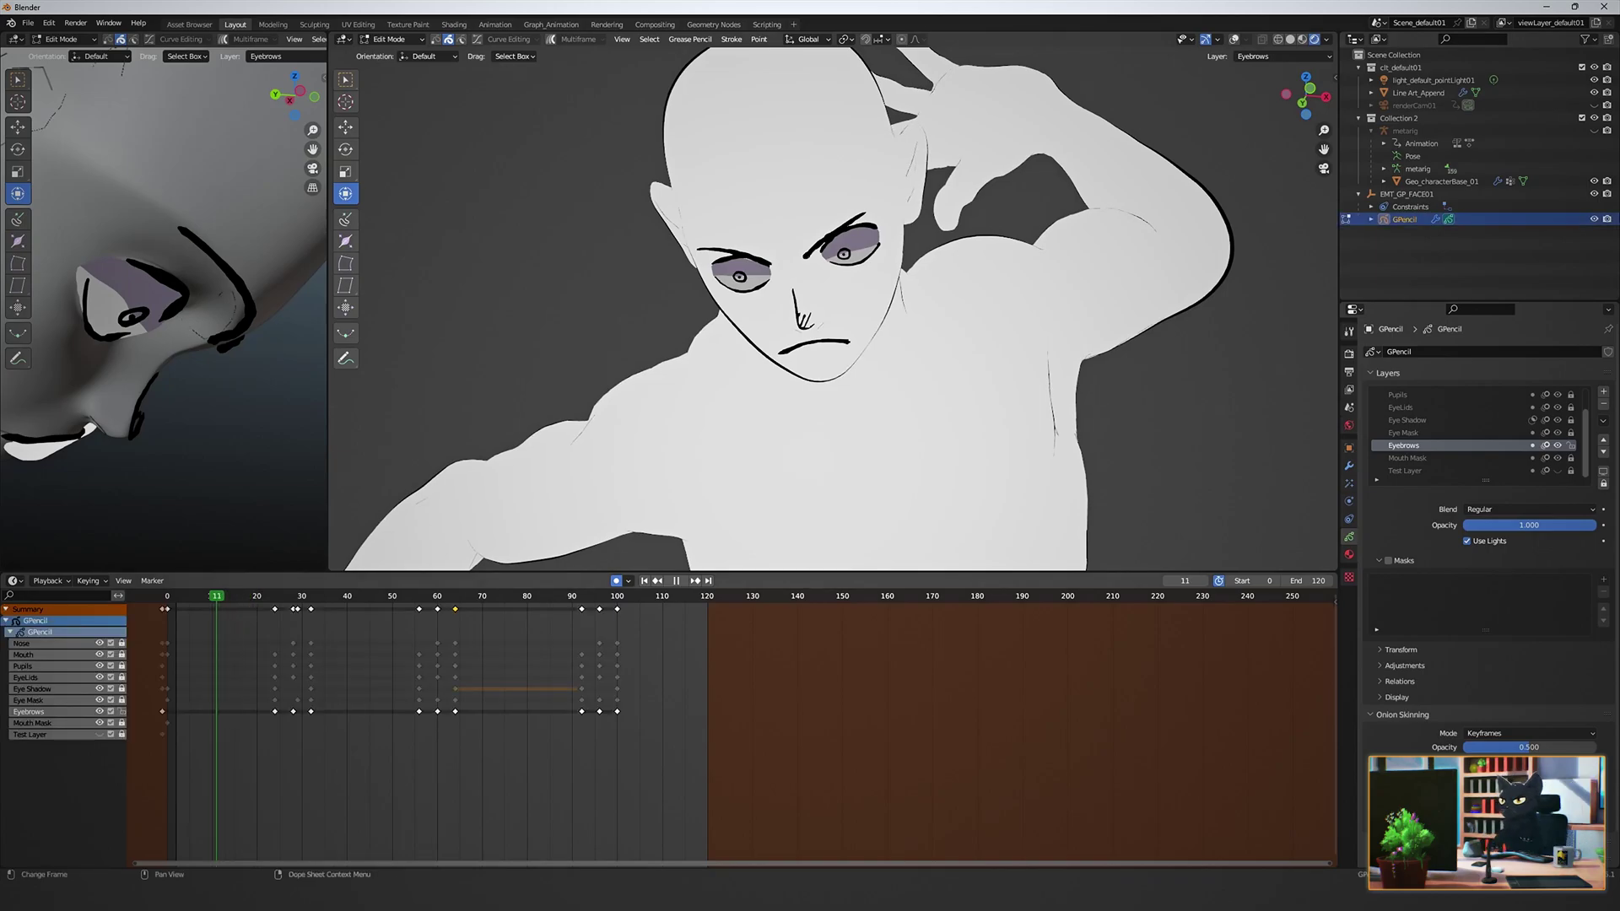
Show the viewport overlays and run Interpolate Sequence on the Eyebrows layer at frame 2 with a step of 2.
{"action": "left_click_drag", "start_coordinate": [216, 596], "coordinate": [176, 595]}
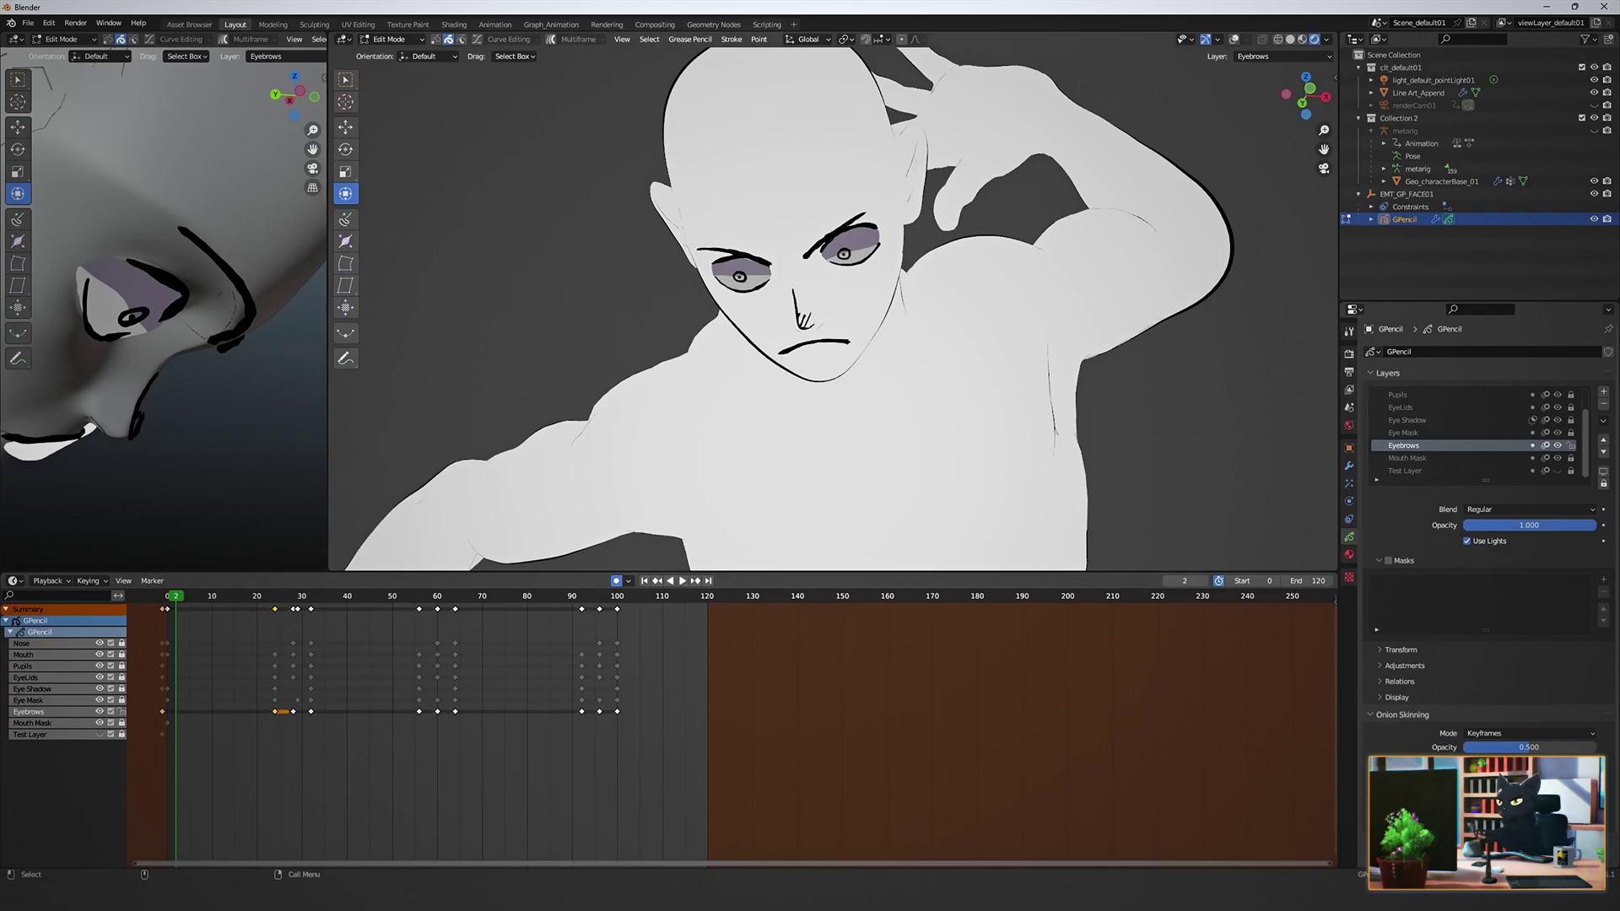
{"action": "key", "text": "alt+shift+z"}
{"action": "key", "text": "ctrl+shift+e"}
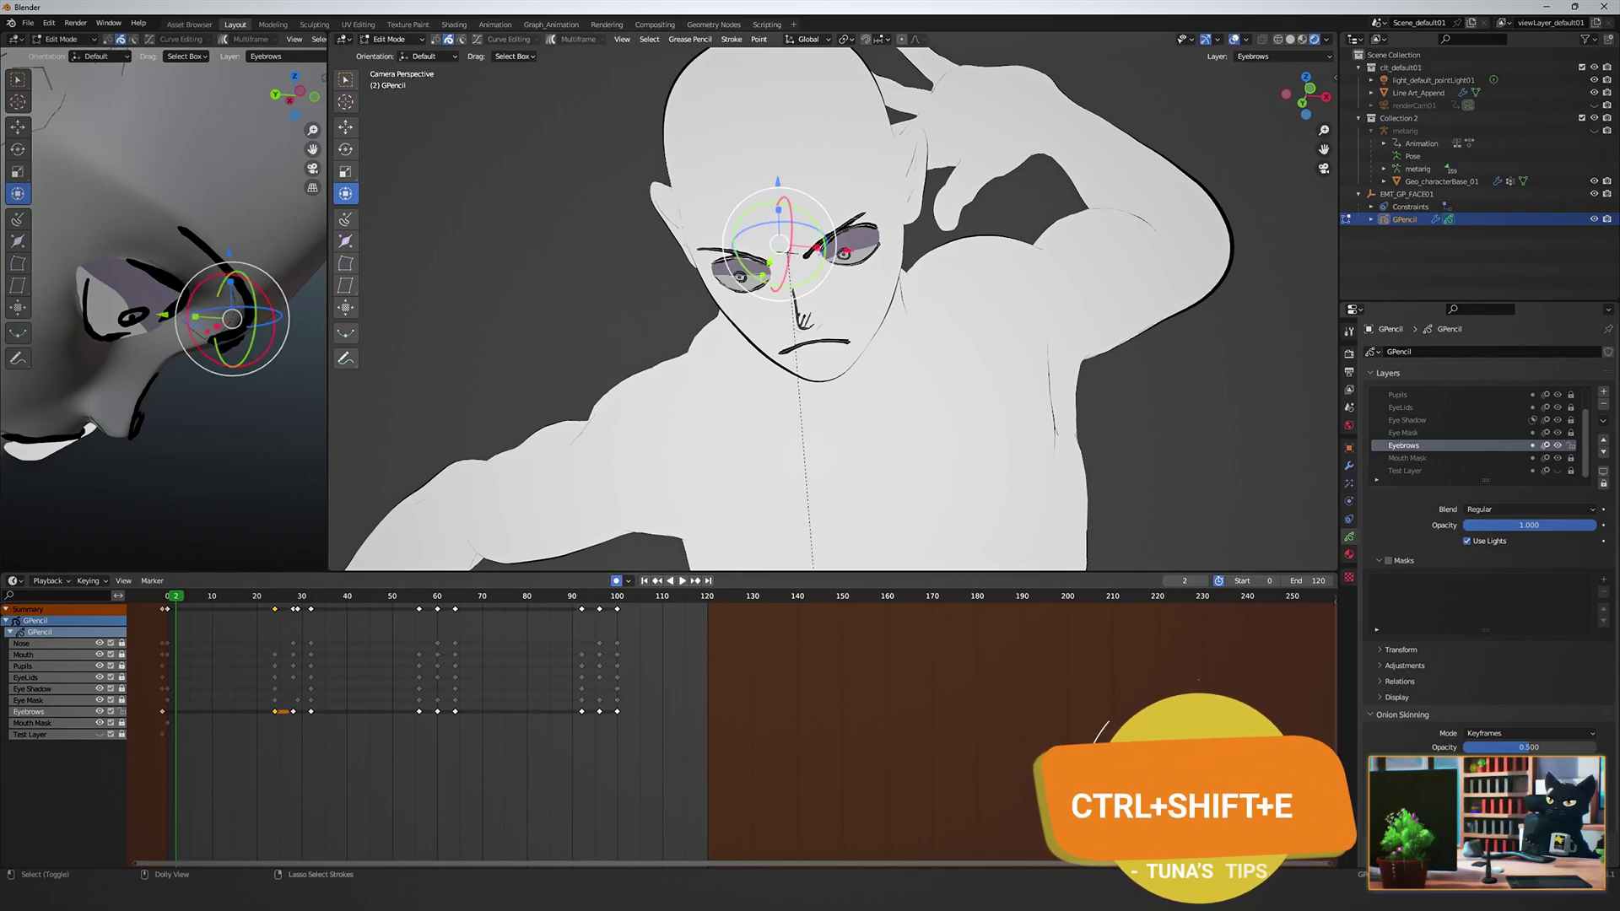
{"action": "left_click", "coordinate": [418, 560]}
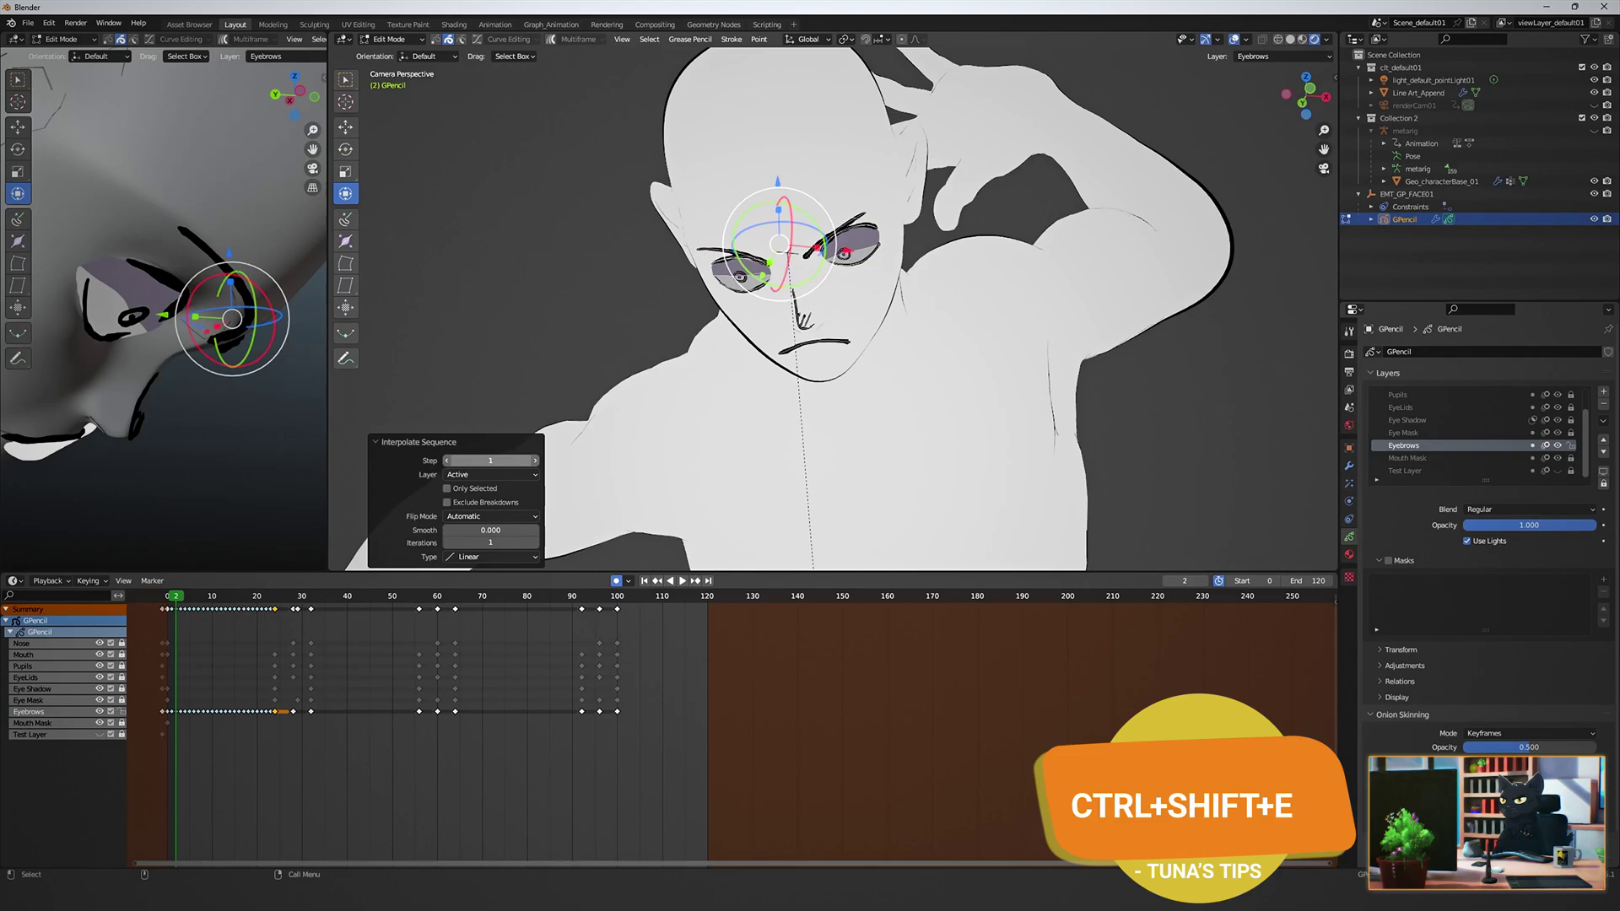
{"action": "left_click", "coordinate": [490, 461]}
{"action": "type", "text": "22"}
{"action": "key", "text": "Return"}
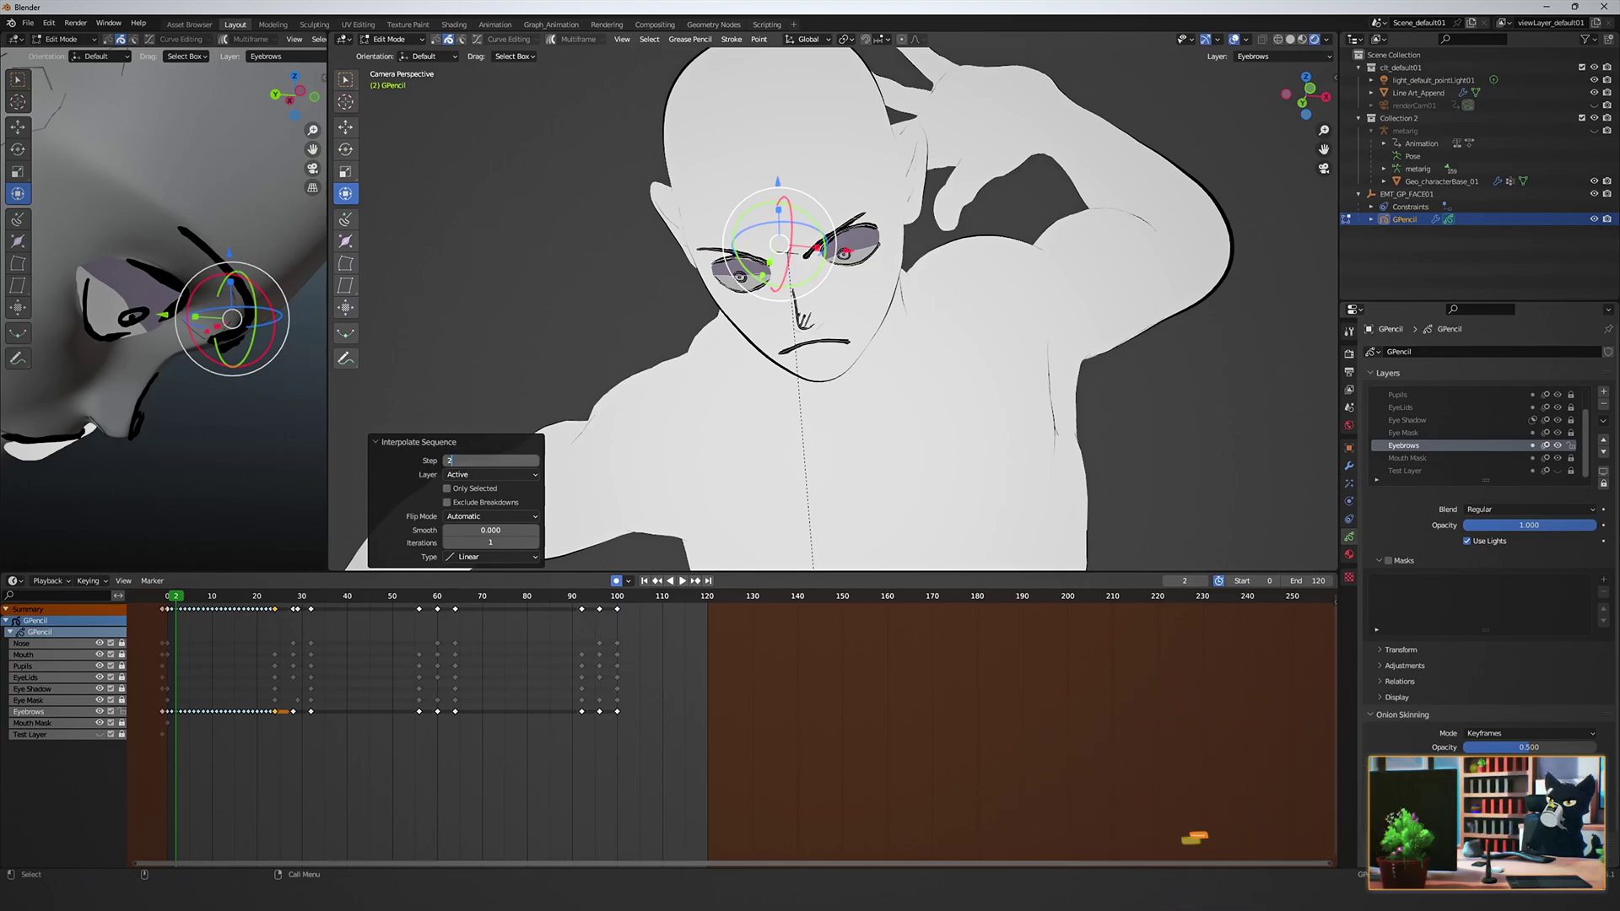
Interpolate the Eyebrows layer at frame 26 and play back the blink.
{"action": "key", "text": "space"}
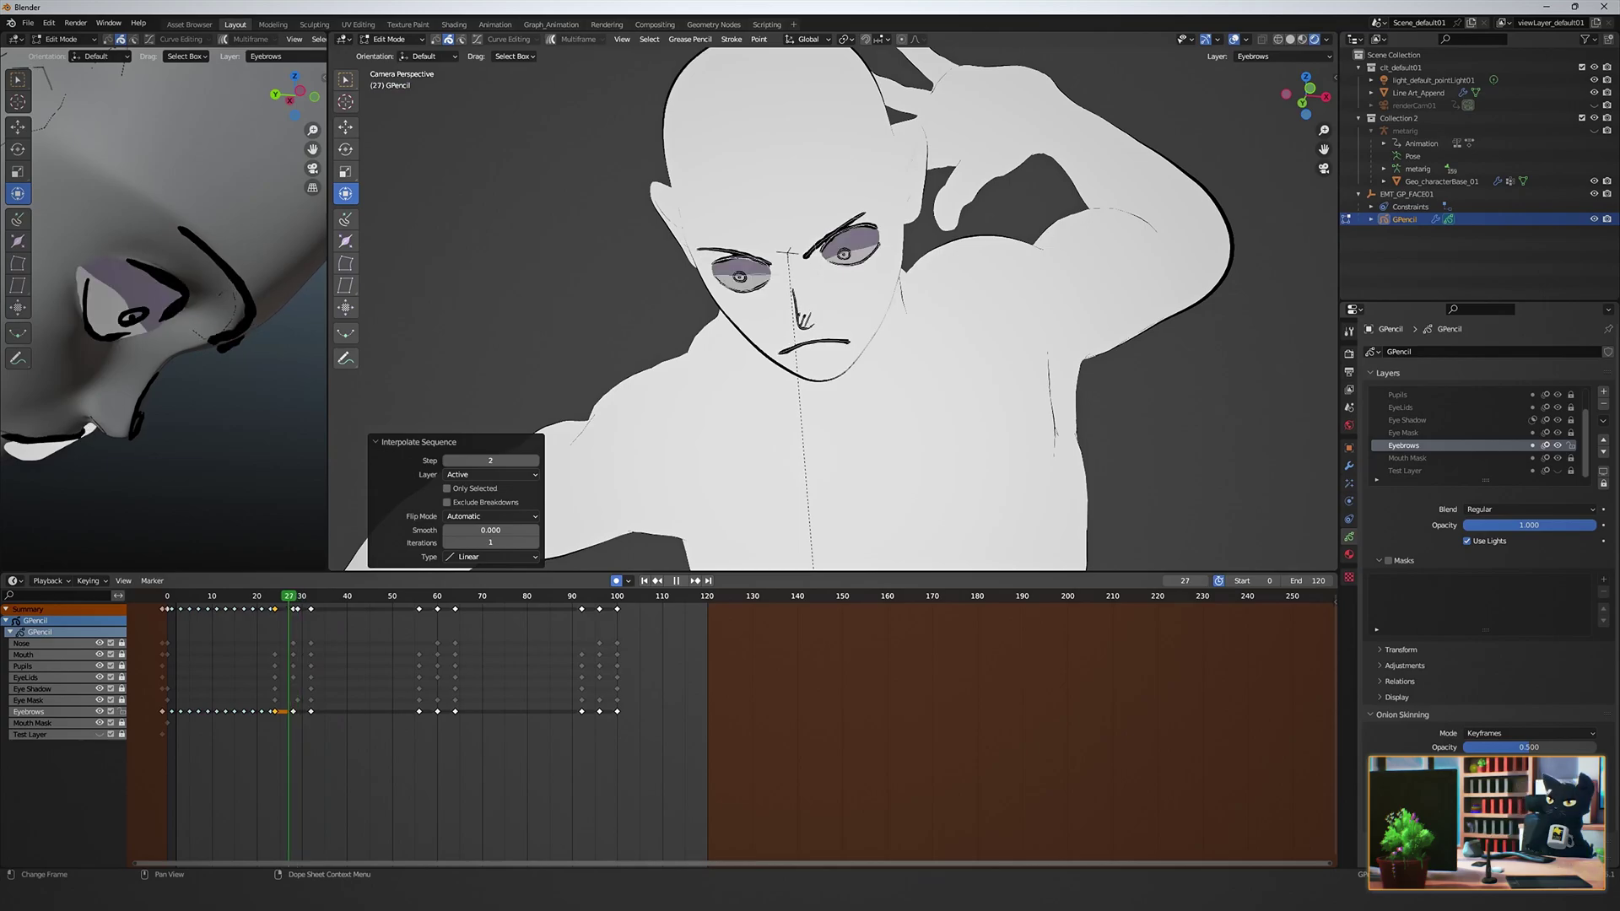
{"action": "left_click_drag", "start_coordinate": [288, 595], "coordinate": [284, 596]}
{"action": "key", "text": "ctrl+shift+e"}
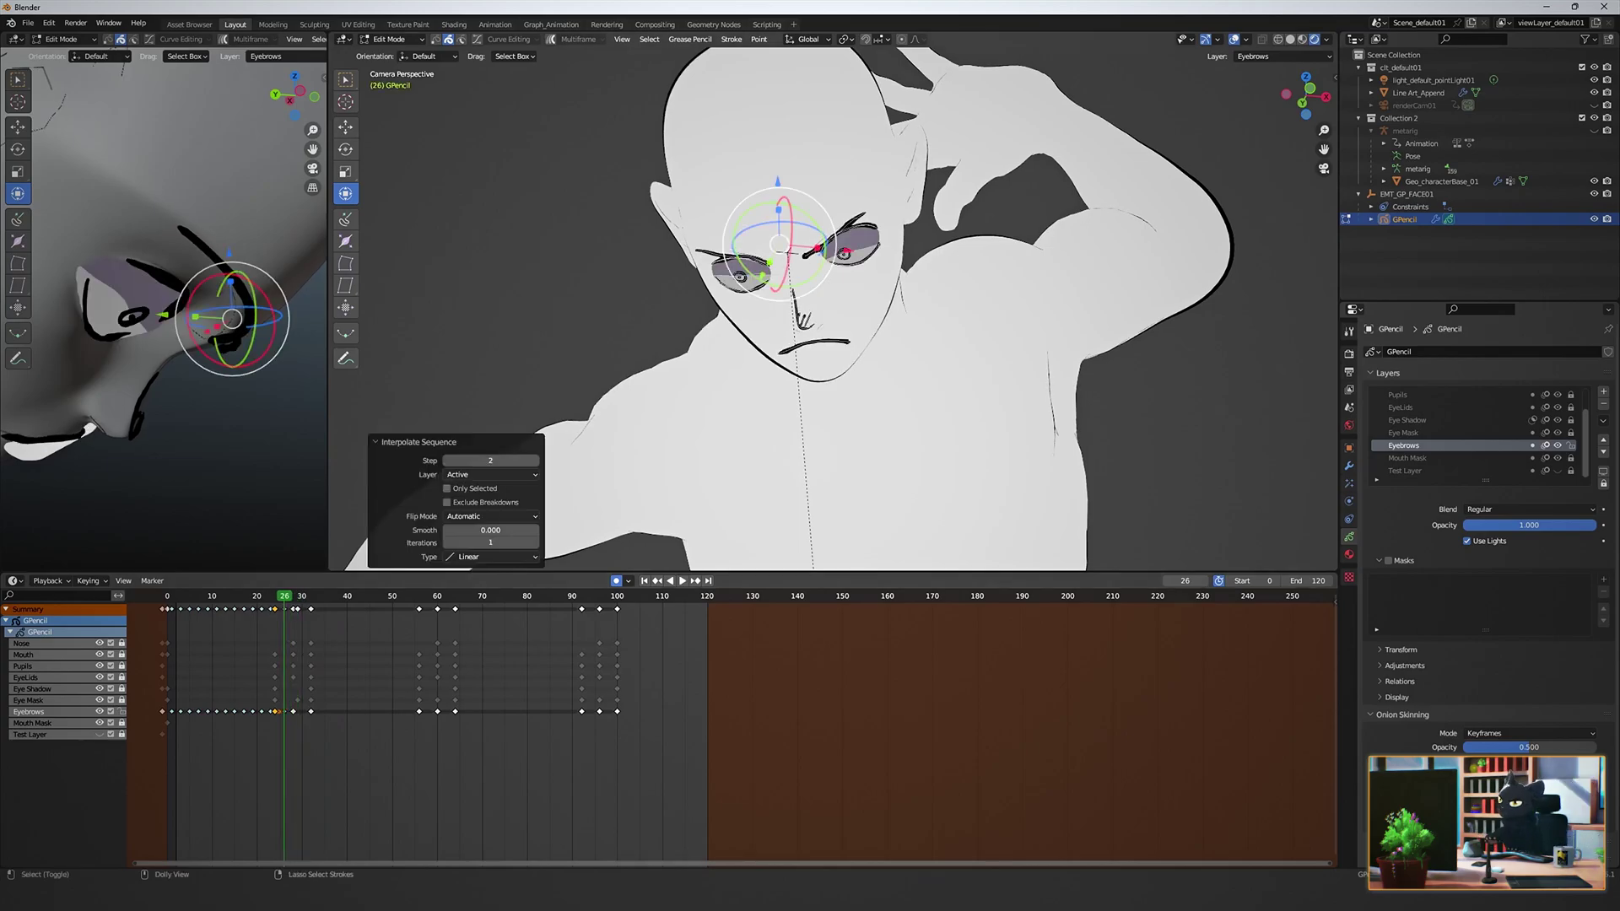
{"action": "key", "text": "space"}
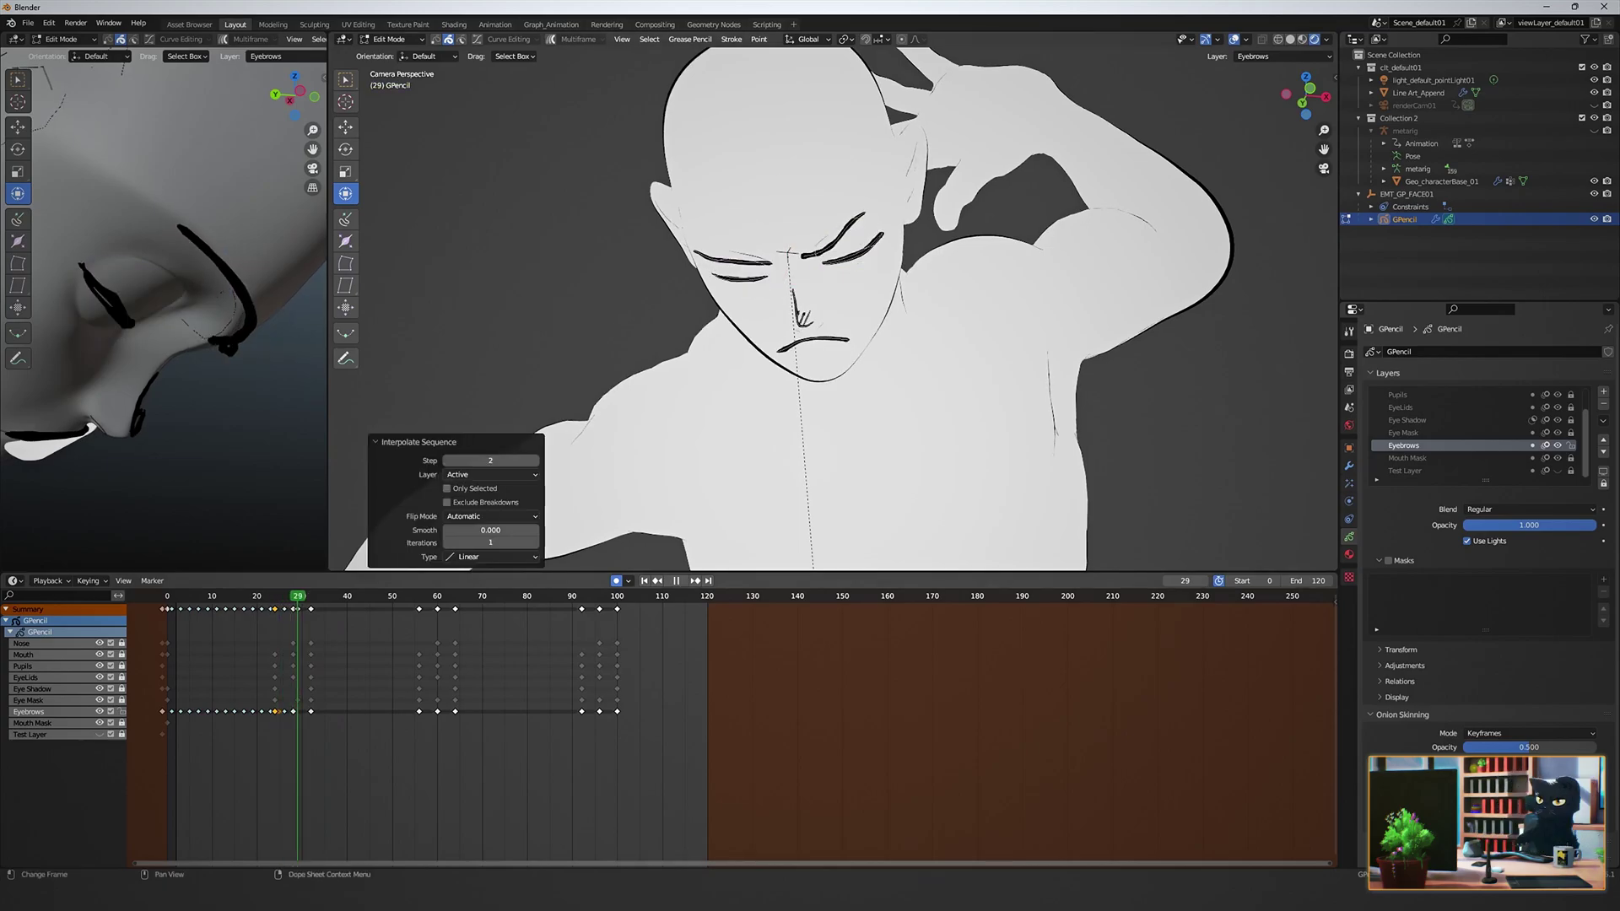
{"action": "key", "text": "space"}
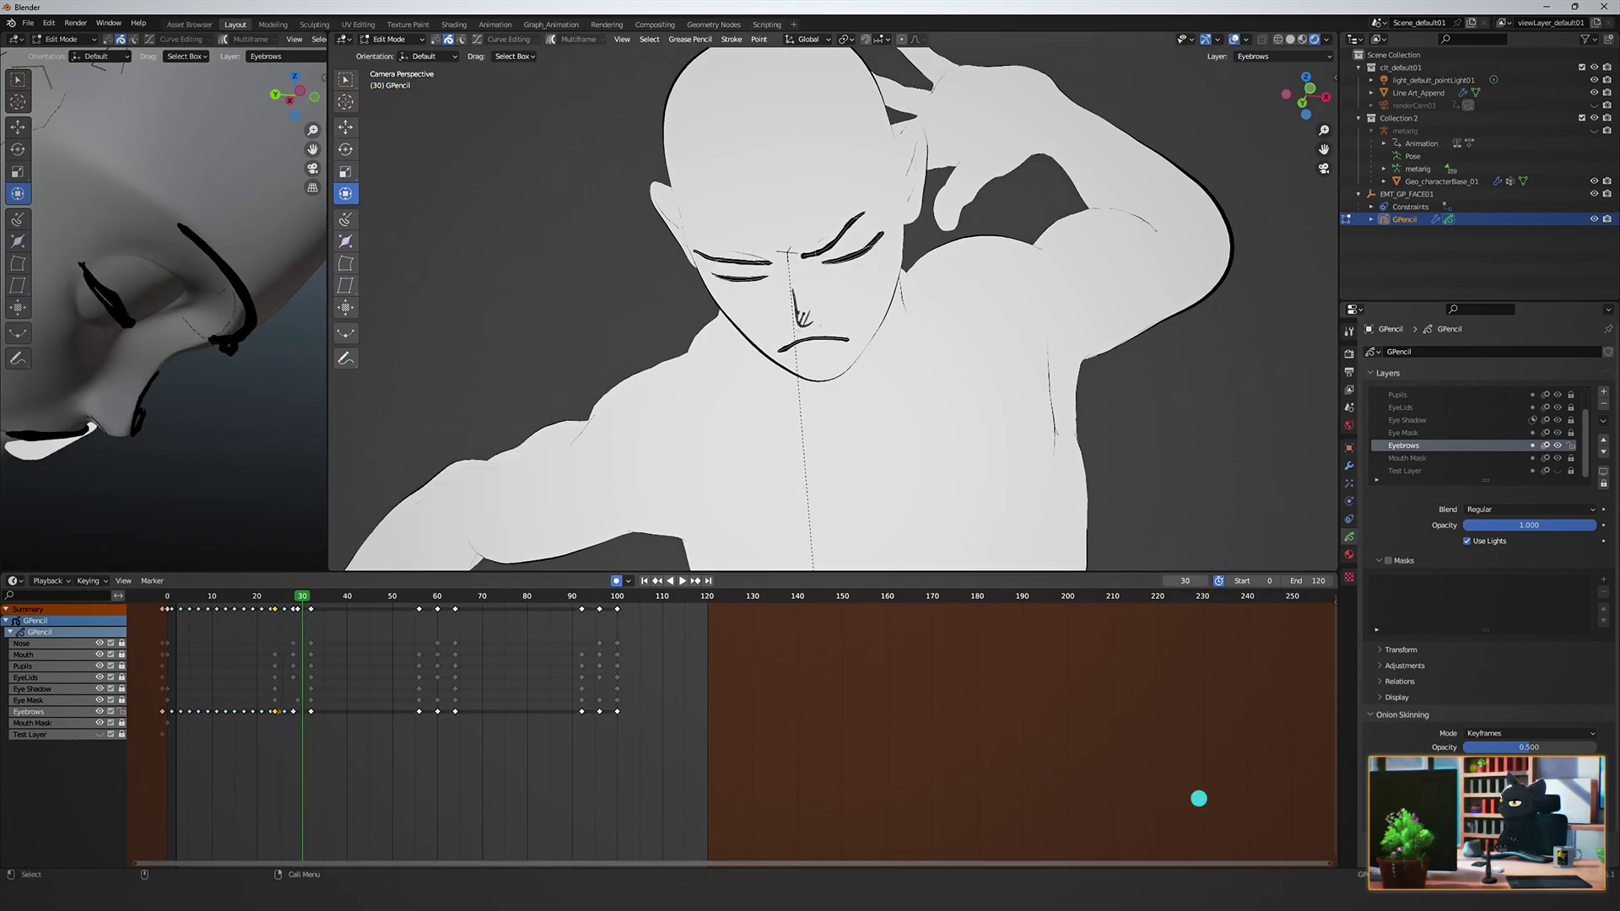
Run Interpolate Sequence on the Eyebrows layer at frames 41 and 58.
{"action": "left_click", "coordinate": [352, 596]}
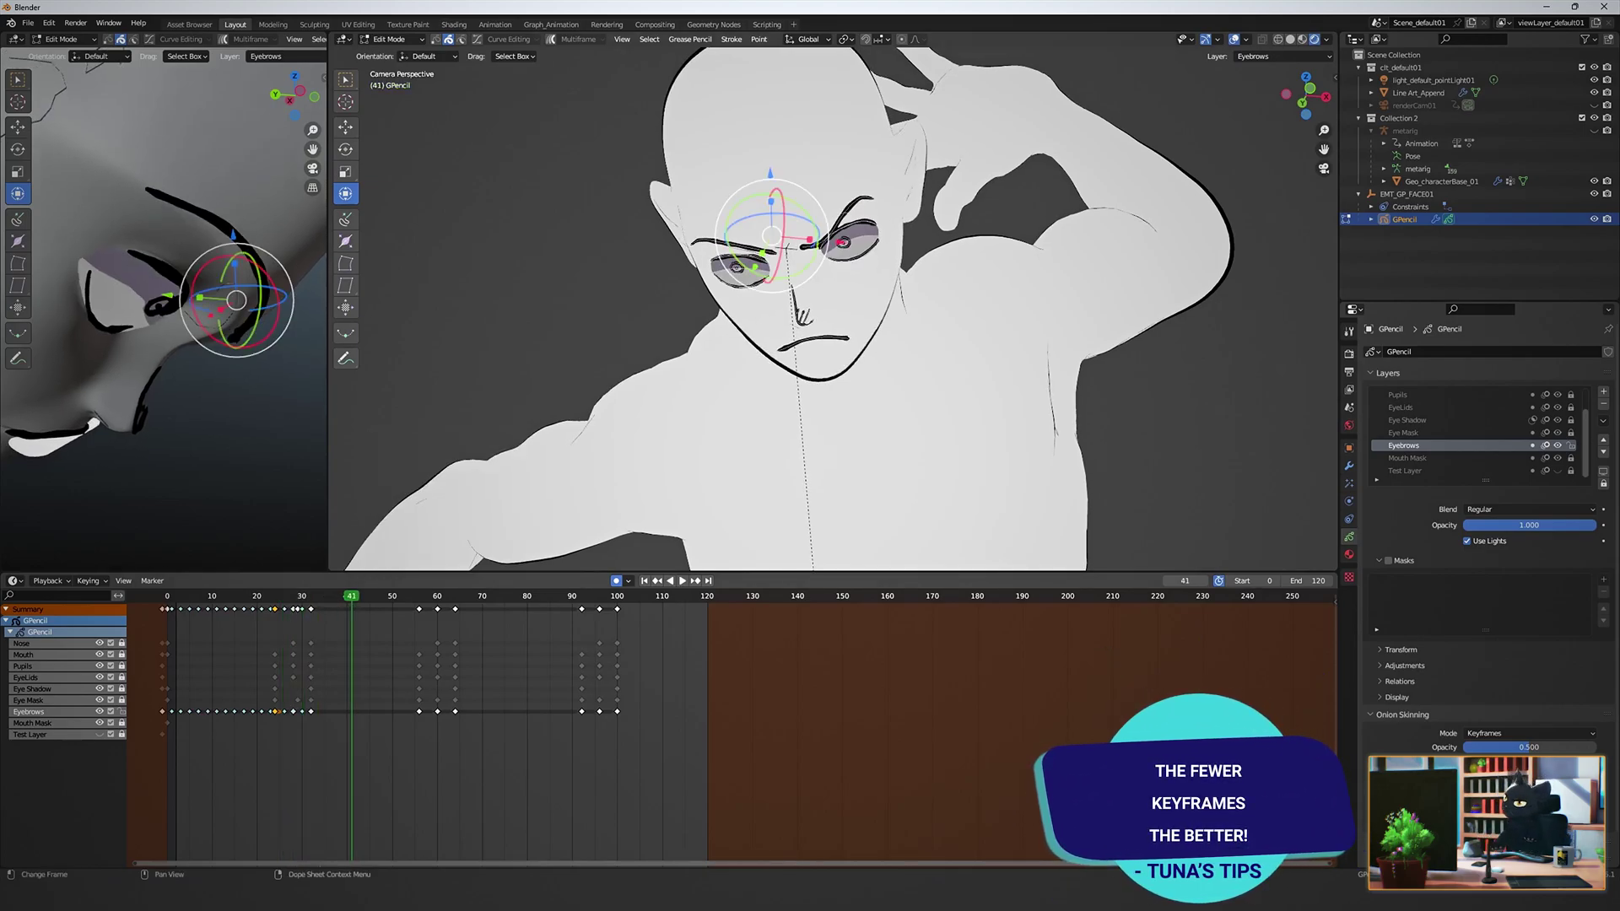
{"action": "key", "text": "ctrl+shift+e"}
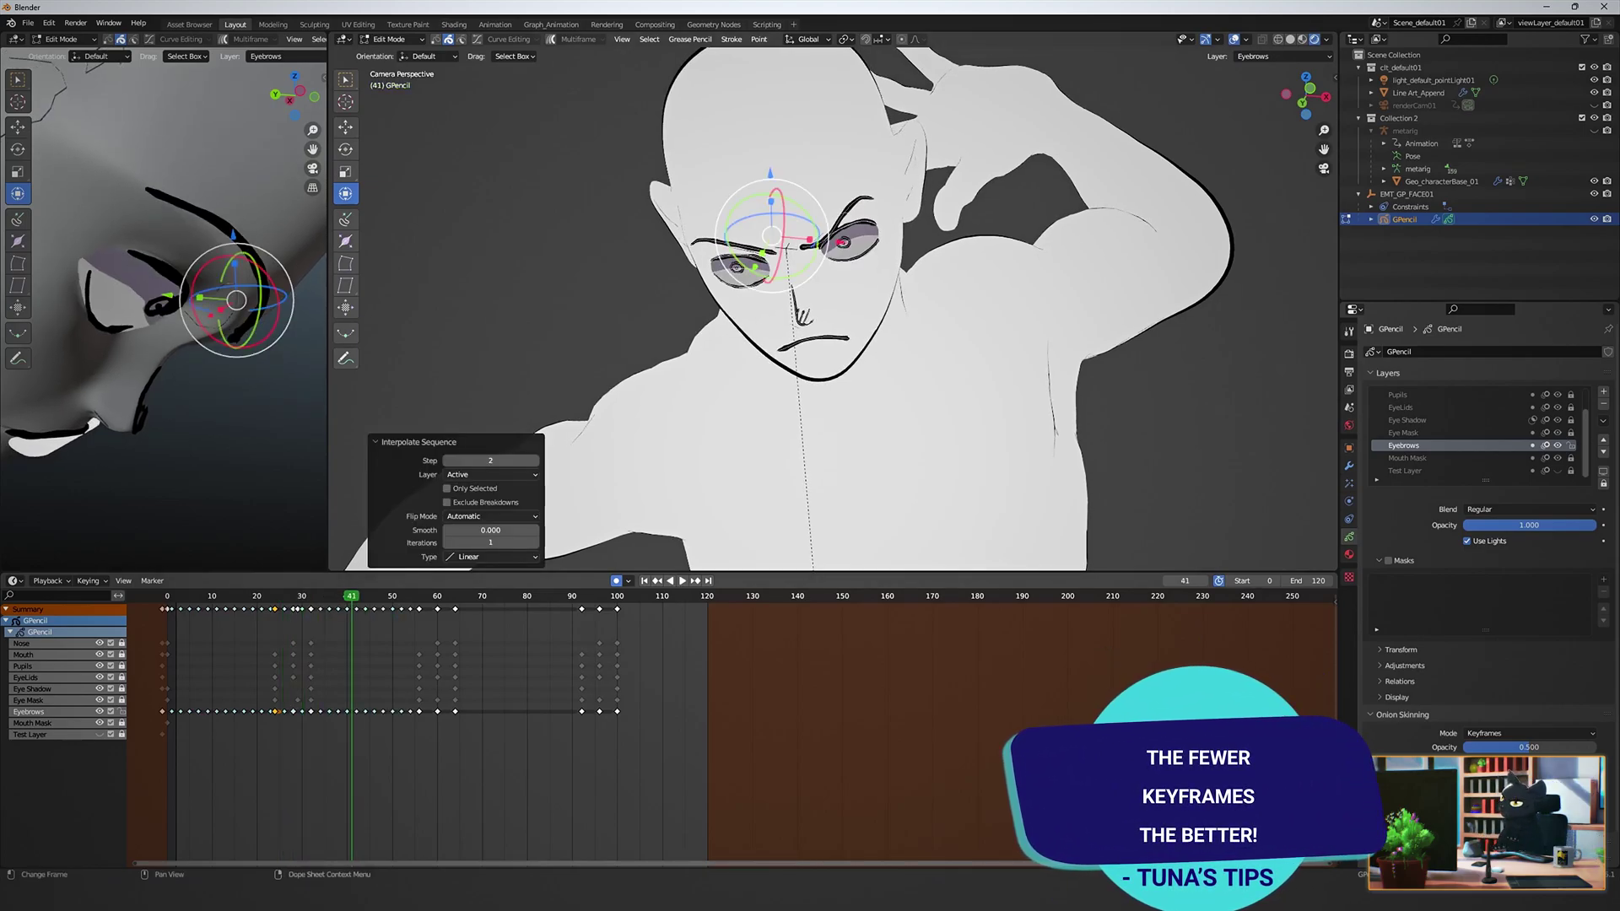
{"action": "key", "text": "Right"}
{"action": "key", "text": "Right"}
{"action": "key", "text": "Right"}
{"action": "key", "text": "Right"}
{"action": "key", "text": "Right"}
{"action": "key", "text": "Right"}
{"action": "key", "text": "Right"}
{"action": "key", "text": "Right"}
{"action": "key", "text": "Right"}
{"action": "key", "text": "Right"}
{"action": "key", "text": "Right"}
{"action": "key", "text": "Right"}
{"action": "key", "text": "Right"}
{"action": "key", "text": "Right"}
{"action": "key", "text": "Right"}
{"action": "key", "text": "Right"}
{"action": "key", "text": "Right"}
{"action": "key", "text": "ctrl+shift+e"}
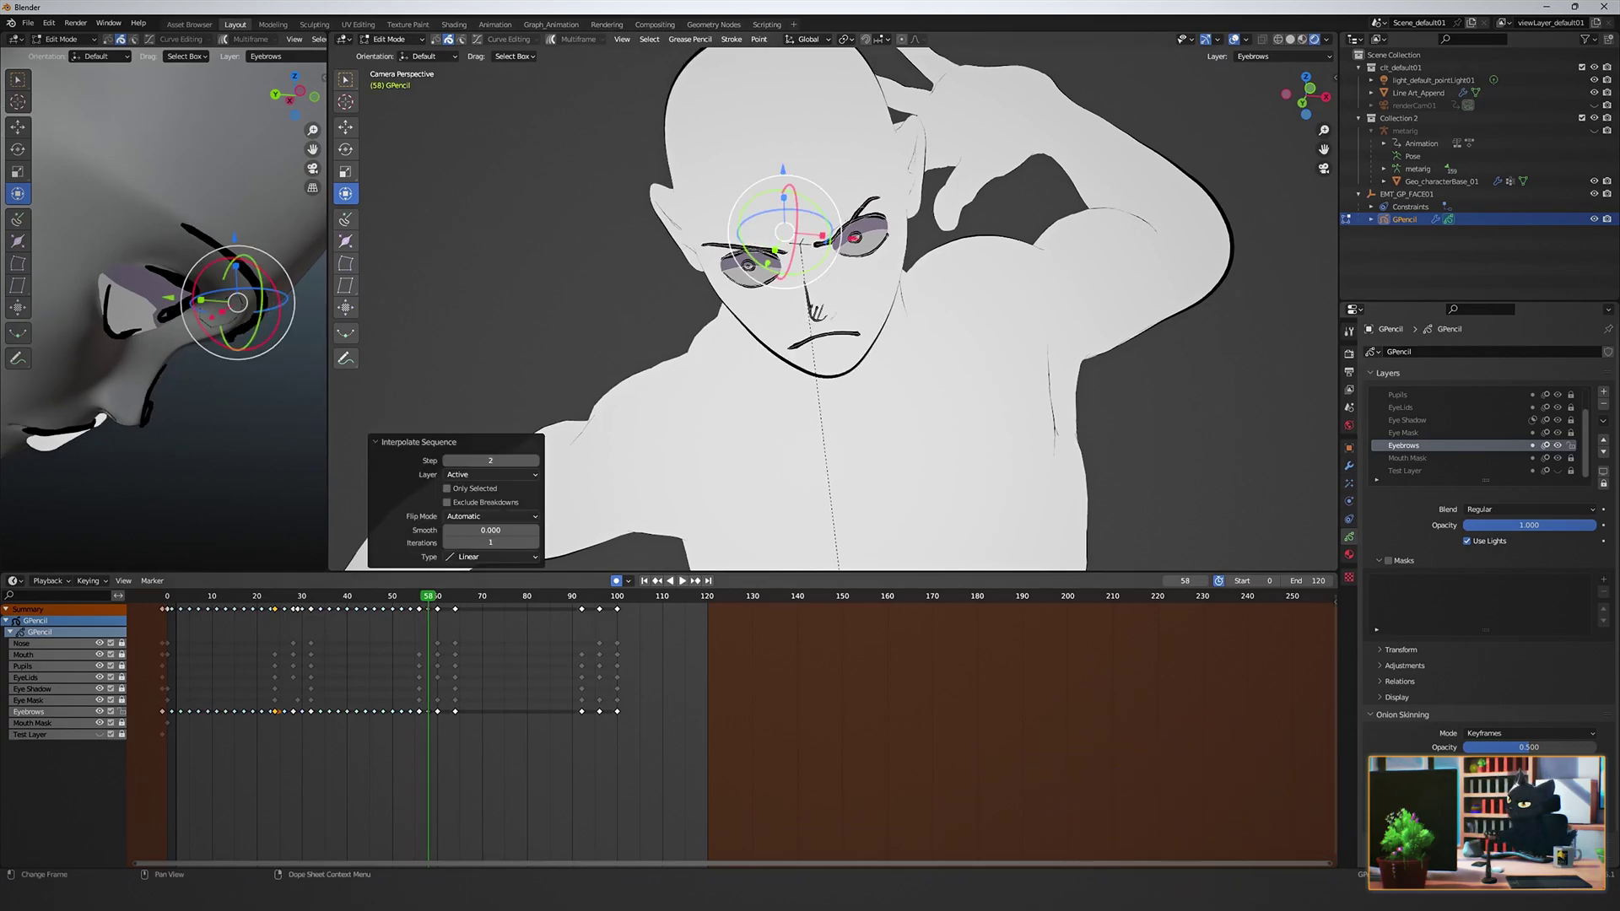
Interpolate the long Eyebrows gap around frame 79.
{"action": "key", "text": "Right"}
{"action": "key", "text": "Right"}
{"action": "key", "text": "Right"}
{"action": "key", "text": "Right"}
{"action": "key", "text": "Right"}
{"action": "key", "text": "Right"}
{"action": "key", "text": "Right"}
{"action": "key", "text": "Right"}
{"action": "key", "text": "Right"}
{"action": "key", "text": "Right"}
{"action": "key", "text": "Right"}
{"action": "key", "text": "Right"}
{"action": "key", "text": "Right"}
{"action": "key", "text": "Right"}
{"action": "key", "text": "Right"}
{"action": "key", "text": "Right"}
{"action": "key", "text": "Right"}
{"action": "key", "text": "Right"}
{"action": "key", "text": "Right"}
{"action": "key", "text": "Right"}
{"action": "key", "text": "ctrl+shift+e"}
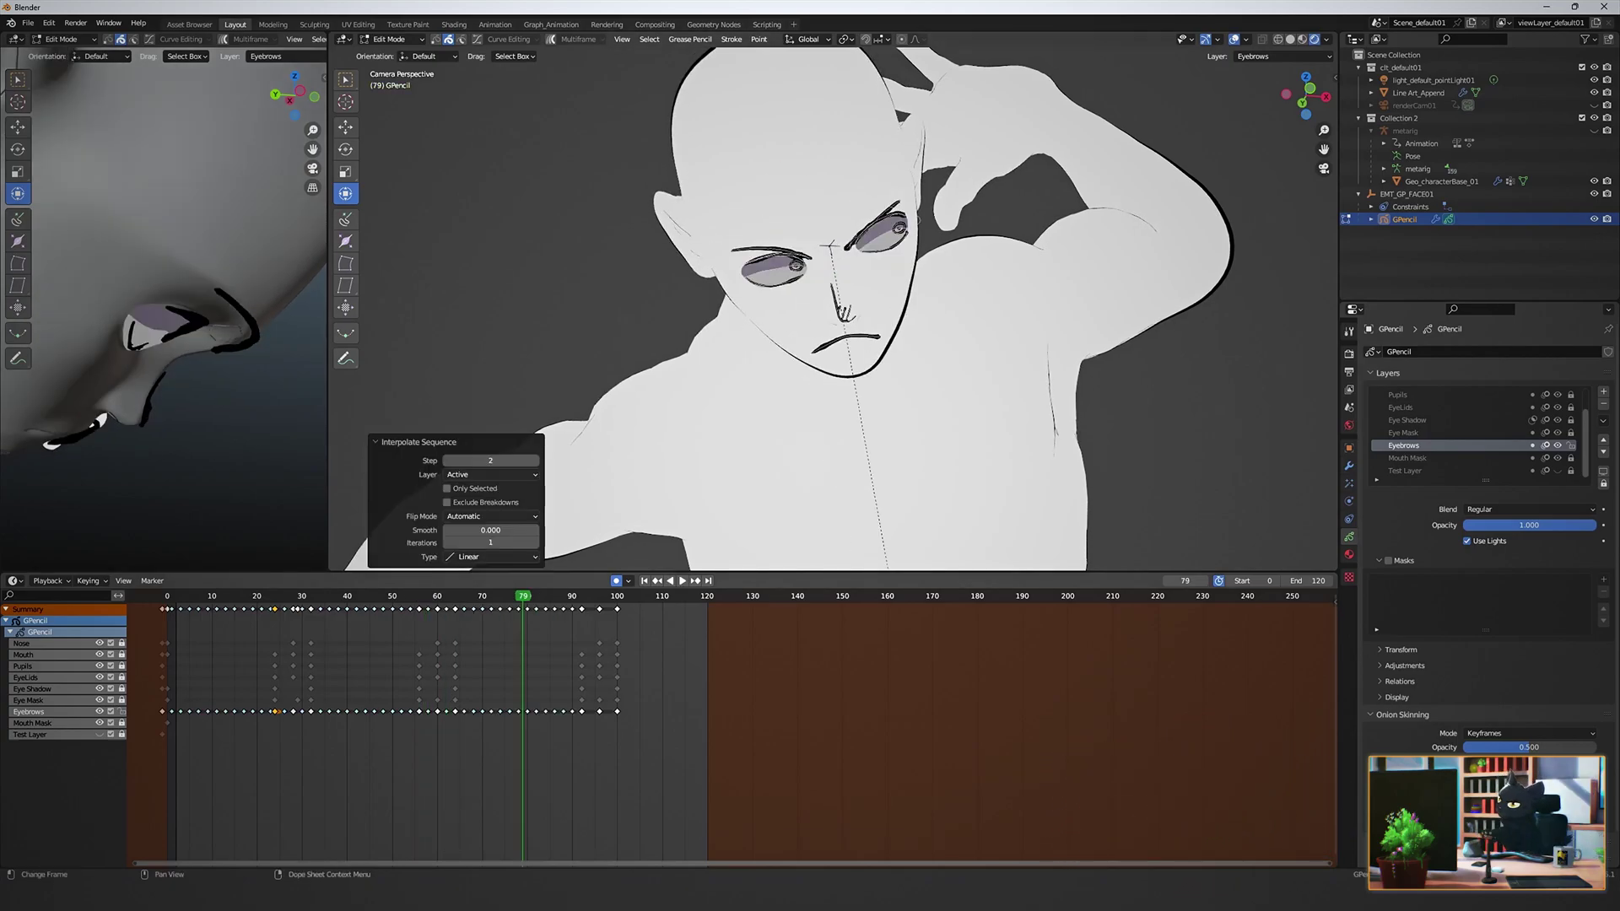
Interpolate the Eyebrows layer at frame 94 and play back the animation.
{"action": "key", "text": "Right"}
{"action": "key", "text": "Right"}
{"action": "key", "text": "Right"}
{"action": "key", "text": "Right"}
{"action": "key", "text": "Right"}
{"action": "key", "text": "Right"}
{"action": "key", "text": "Right"}
{"action": "key", "text": "Right"}
{"action": "key", "text": "Right"}
{"action": "key", "text": "Right"}
{"action": "key", "text": "Right"}
{"action": "key", "text": "Right"}
{"action": "key", "text": "Right"}
{"action": "key", "text": "Right"}
{"action": "key", "text": "Right"}
{"action": "key", "text": "ctrl+shift+e"}
{"action": "key", "text": "space"}
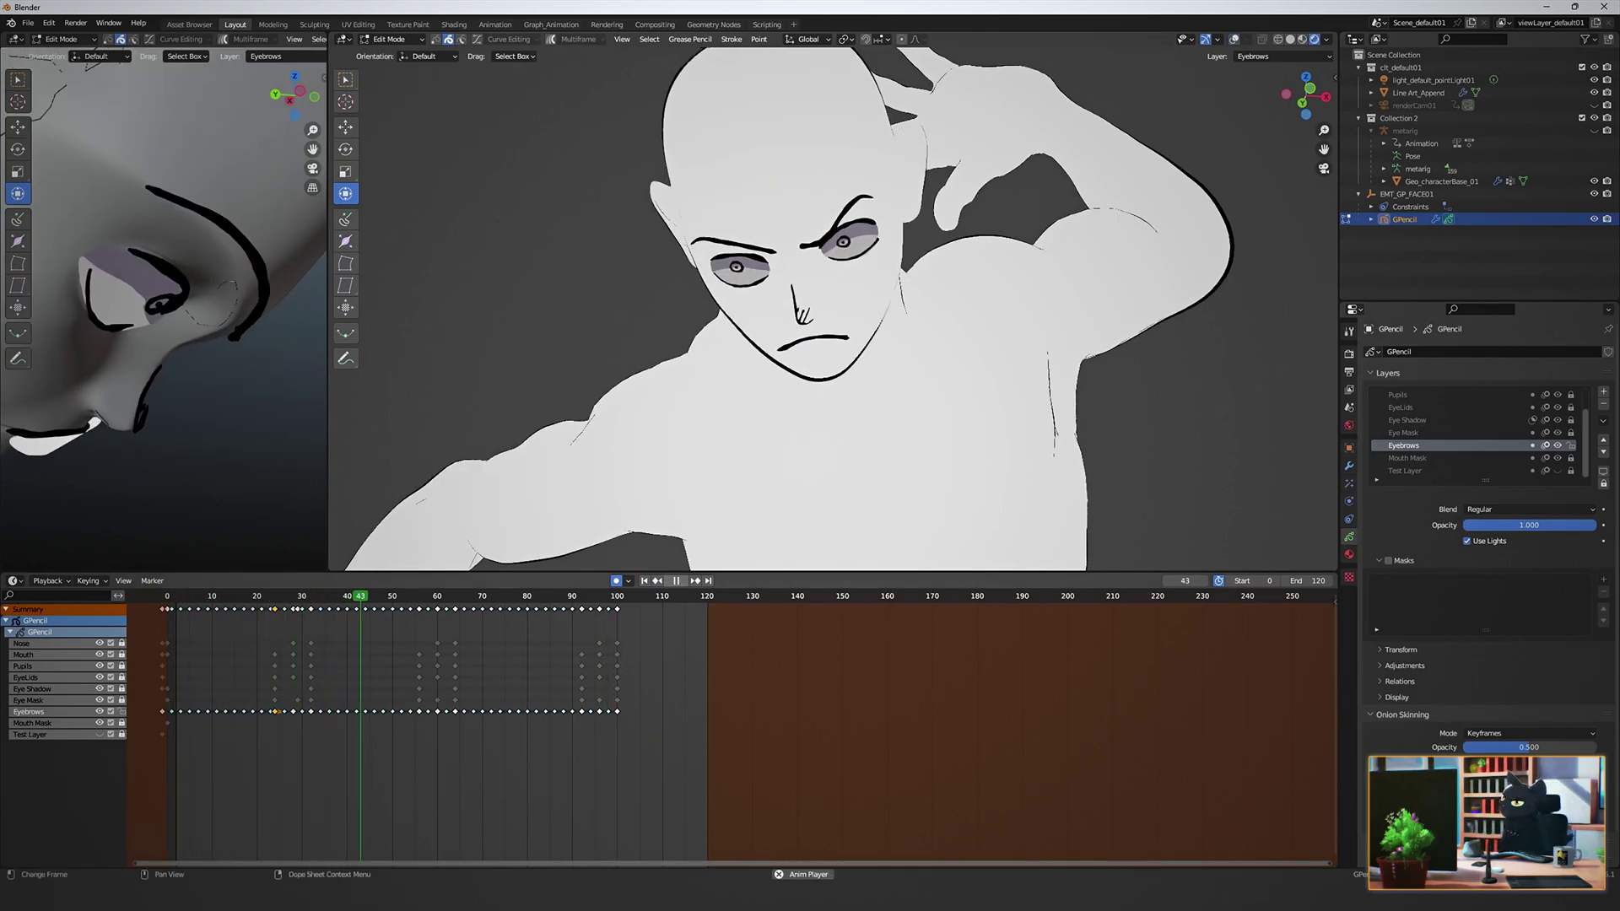
{"action": "key", "text": "Escape"}
Switch to the Nose layer and interpolate its keyframes between frames 24 and 32.
{"action": "scroll", "coordinate": [1425, 421], "scroll_direction": "up", "scroll_amount": 2}
{"action": "left_click_drag", "start_coordinate": [169, 596], "coordinate": [308, 596]}
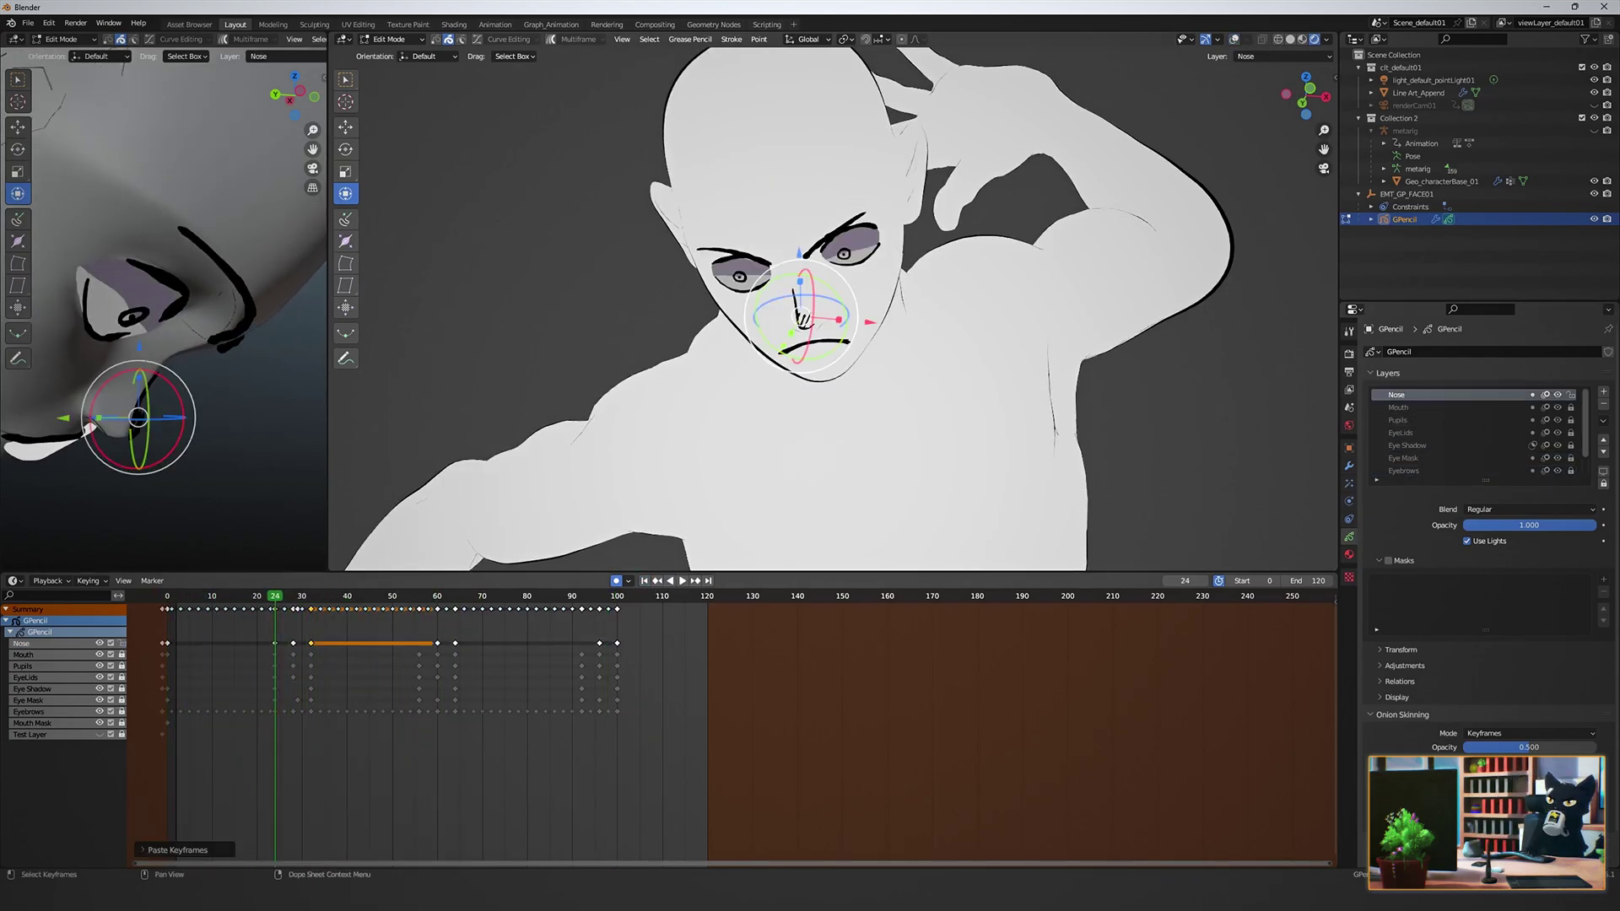
{"action": "key", "text": "ctrl+shift+e"}
{"action": "key", "text": "Right"}
{"action": "key", "text": "Right"}
{"action": "key", "text": "Right"}
{"action": "key", "text": "Right"}
{"action": "key", "text": "Right"}
{"action": "key", "text": "Right"}
{"action": "key", "text": "ctrl+shift+e"}
Interpolate the Nose layer's keyframes between frames 56 and 64.
{"action": "left_click", "coordinate": [455, 643]}
{"action": "left_click", "coordinate": [419, 595]}
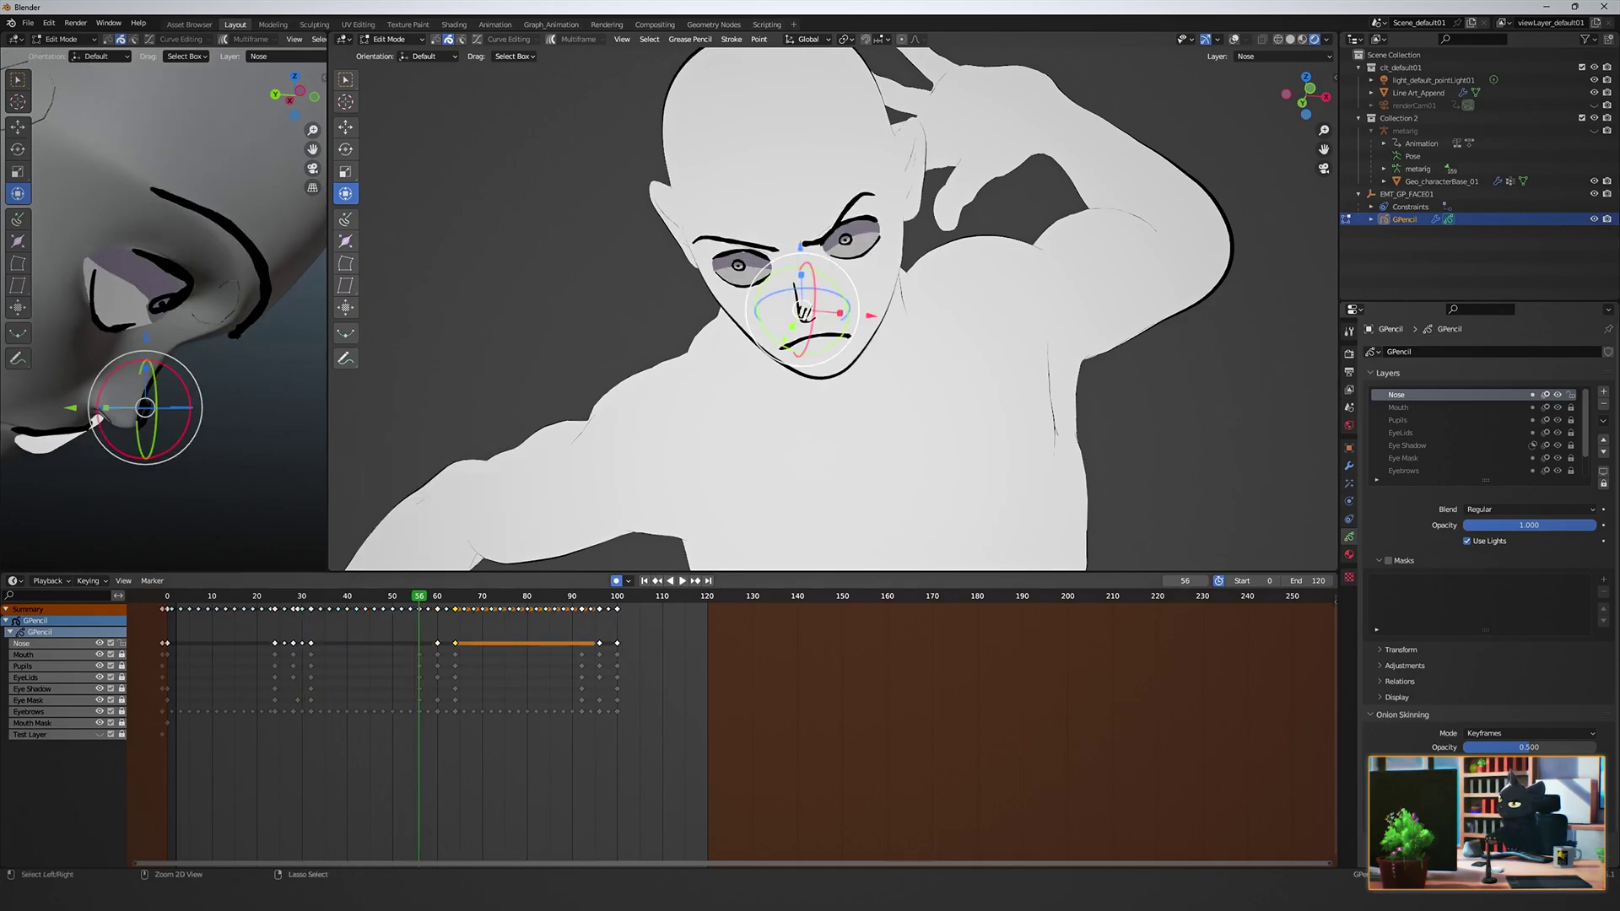
{"action": "key", "text": "Right"}
{"action": "key", "text": "Right"}
{"action": "key", "text": "ctrl+shift+e"}
{"action": "key", "text": "Right"}
{"action": "key", "text": "Right"}
{"action": "key", "text": "Right"}
{"action": "key", "text": "Right"}
{"action": "key", "text": "ctrl+shift+e"}
Interpolate the Nose layer's keyframes between frames 92 and 100.
{"action": "left_click", "coordinate": [581, 595]}
{"action": "key", "text": "Right"}
{"action": "key", "text": "Right"}
{"action": "key", "text": "ctrl+shift+e"}
{"action": "key", "text": "Right"}
{"action": "key", "text": "Right"}
{"action": "key", "text": "Right"}
{"action": "key", "text": "Right"}
{"action": "key", "text": "ctrl+shift+e"}
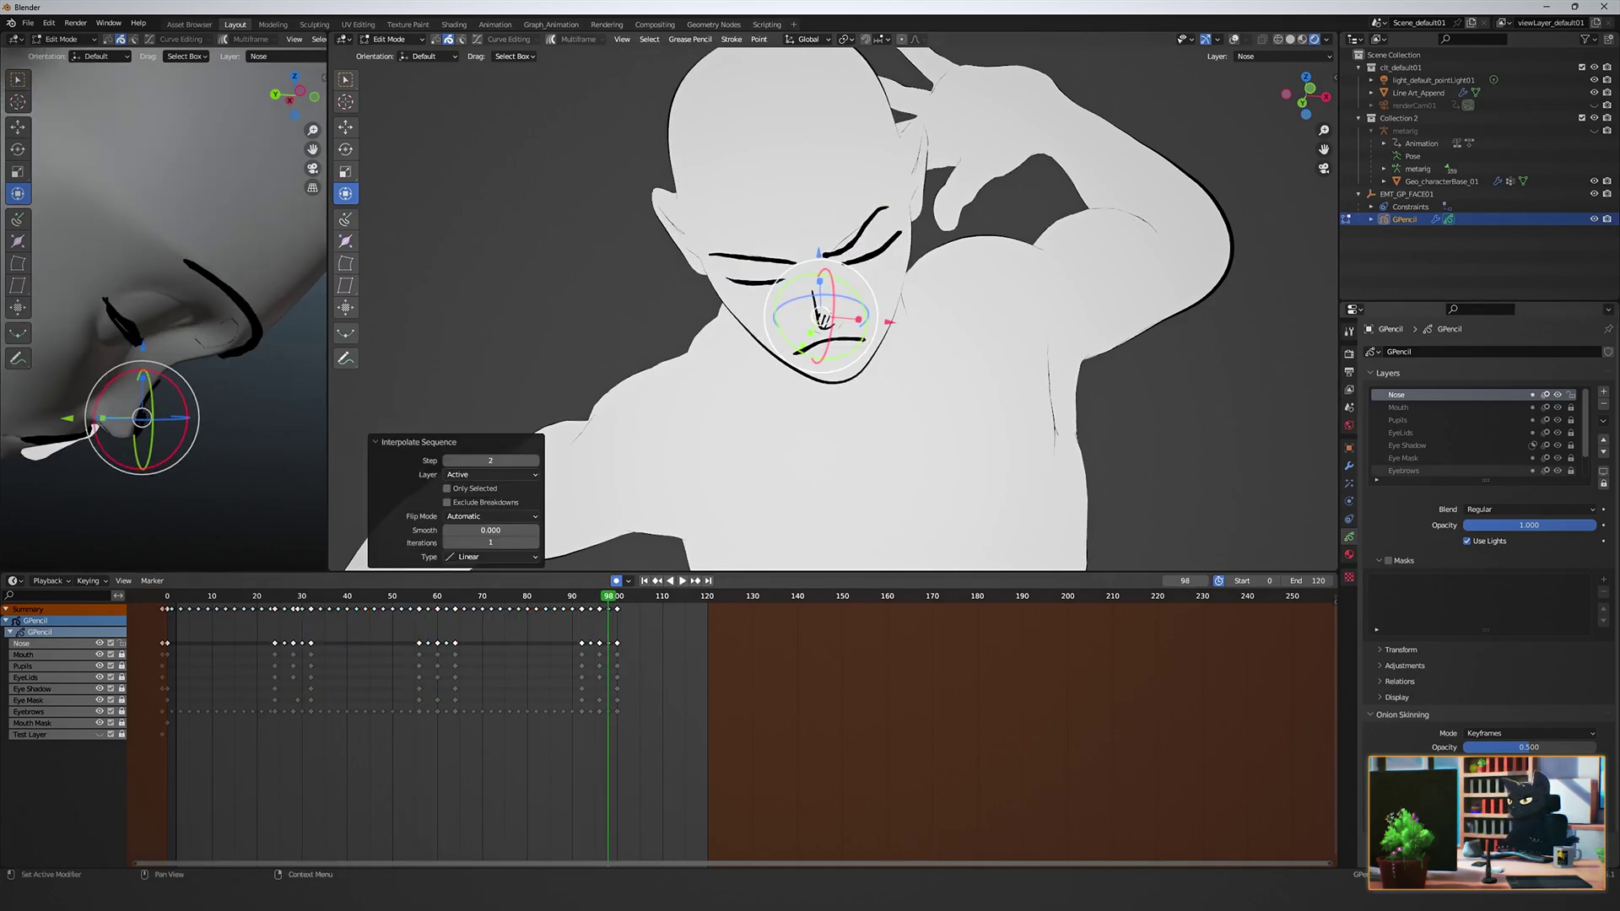
Lock the Nose layer, unlock Eyebrows and delete its interpolated keyframes in the long gaps between blinks.
{"action": "left_click", "coordinate": [1571, 395]}
{"action": "left_click", "coordinate": [1434, 458]}
{"action": "left_click", "coordinate": [1434, 470]}
{"action": "scroll", "coordinate": [1434, 422], "scroll_direction": "down", "scroll_amount": 2}
{"action": "left_click", "coordinate": [1570, 446]}
{"action": "key", "text": "Delete"}
{"action": "left_click_drag", "start_coordinate": [577, 701], "coordinate": [170, 721]}
{"action": "key", "text": "Delete"}
Lock the Eyebrows layer, unlock EyeLids and interpolate its keyframes between frames 24 and 100.
{"action": "left_click_drag", "start_coordinate": [608, 596], "coordinate": [302, 595]}
{"action": "left_click", "coordinate": [1571, 446]}
{"action": "left_click", "coordinate": [1434, 408]}
{"action": "left_click", "coordinate": [1570, 407]}
{"action": "key", "text": "ctrl+shift+e"}
{"action": "key", "text": "ctrl+shift+e"}
{"action": "key", "text": "ctrl+shift+e"}
{"action": "key", "text": "ctrl+shift+e"}
{"action": "key", "text": "ctrl+shift+e"}
{"action": "key", "text": "ctrl+shift+e"}
{"action": "key", "text": "ctrl+shift+e"}
{"action": "key", "text": "ctrl+shift+e"}
Play back the animation, go to frame 82, return to Object Mode and save the file.
{"action": "key", "text": "space"}
{"action": "key", "text": "space"}
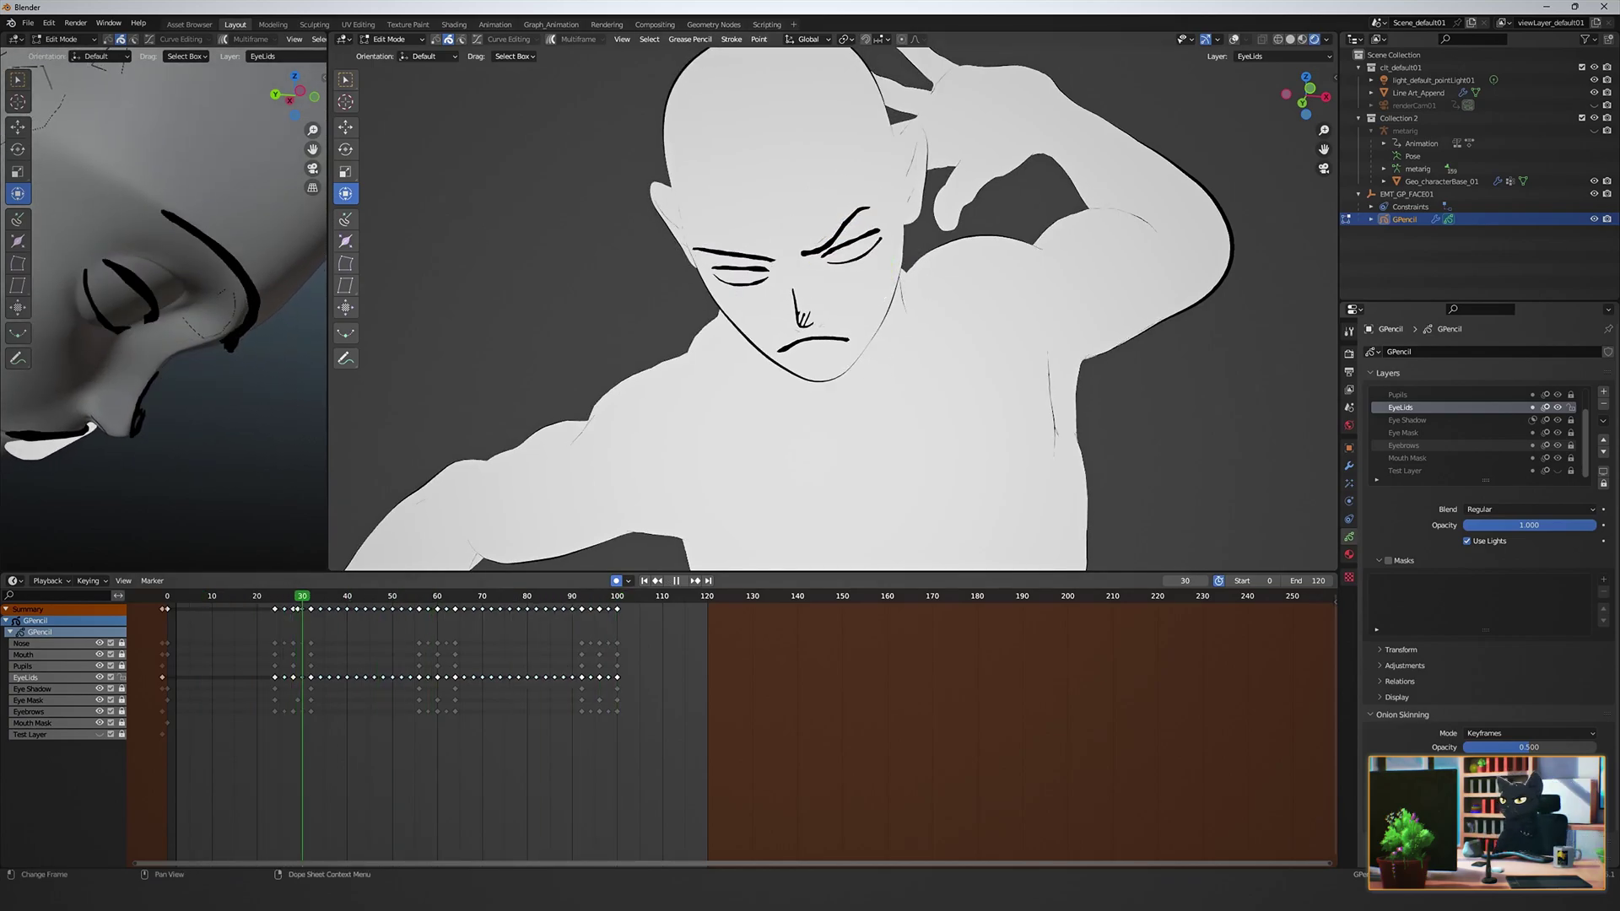
{"action": "key", "text": "space"}
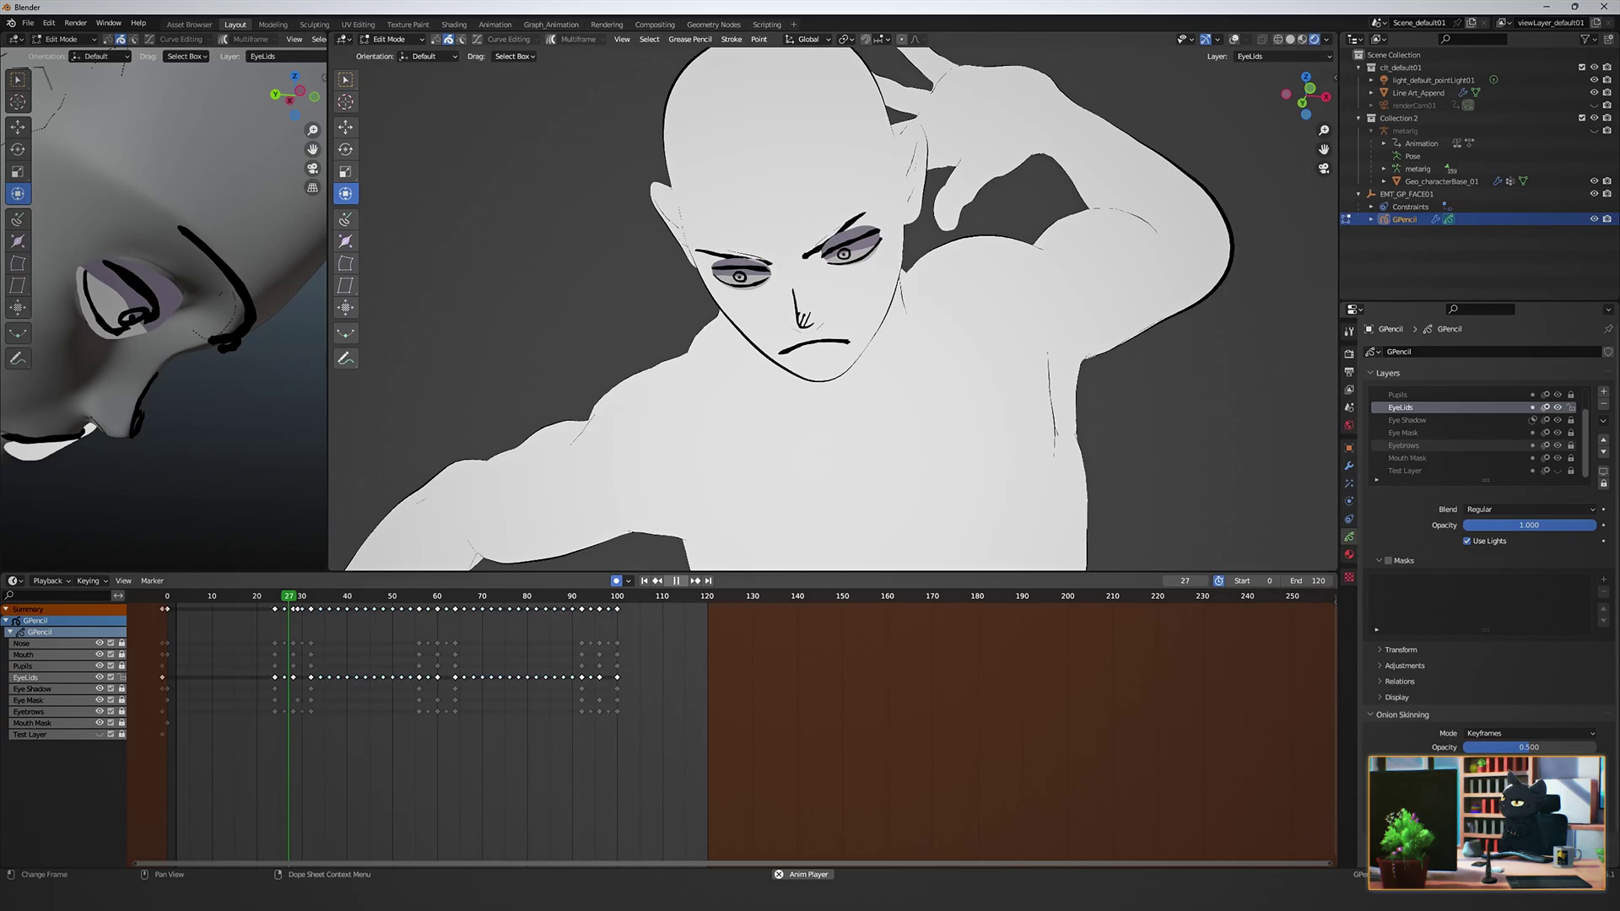
{"action": "key", "text": "space"}
{"action": "left_click", "coordinate": [536, 595]}
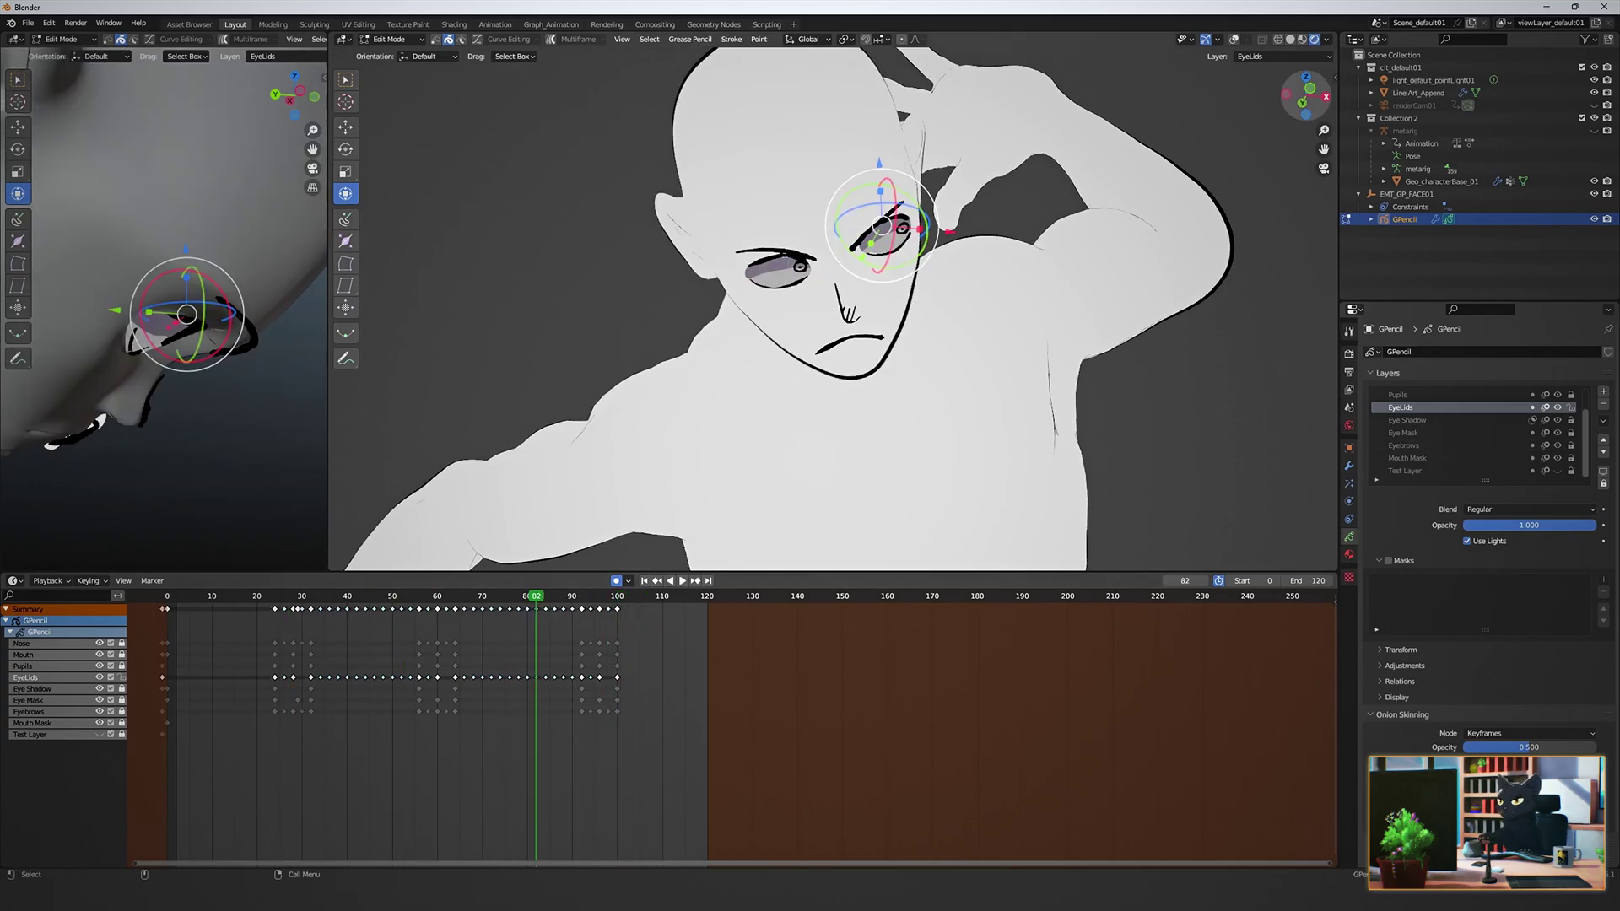
{"action": "key", "text": "Tab"}
{"action": "key", "text": "ctrl+s"}
Turn off the Line_Art_Append modifier in the viewport and put the GPencil object back in Edit Mode.
{"action": "left_click", "coordinate": [1463, 92]}
{"action": "left_click", "coordinate": [1550, 372]}
{"action": "left_click", "coordinate": [1404, 220]}
{"action": "key", "text": "Tab"}
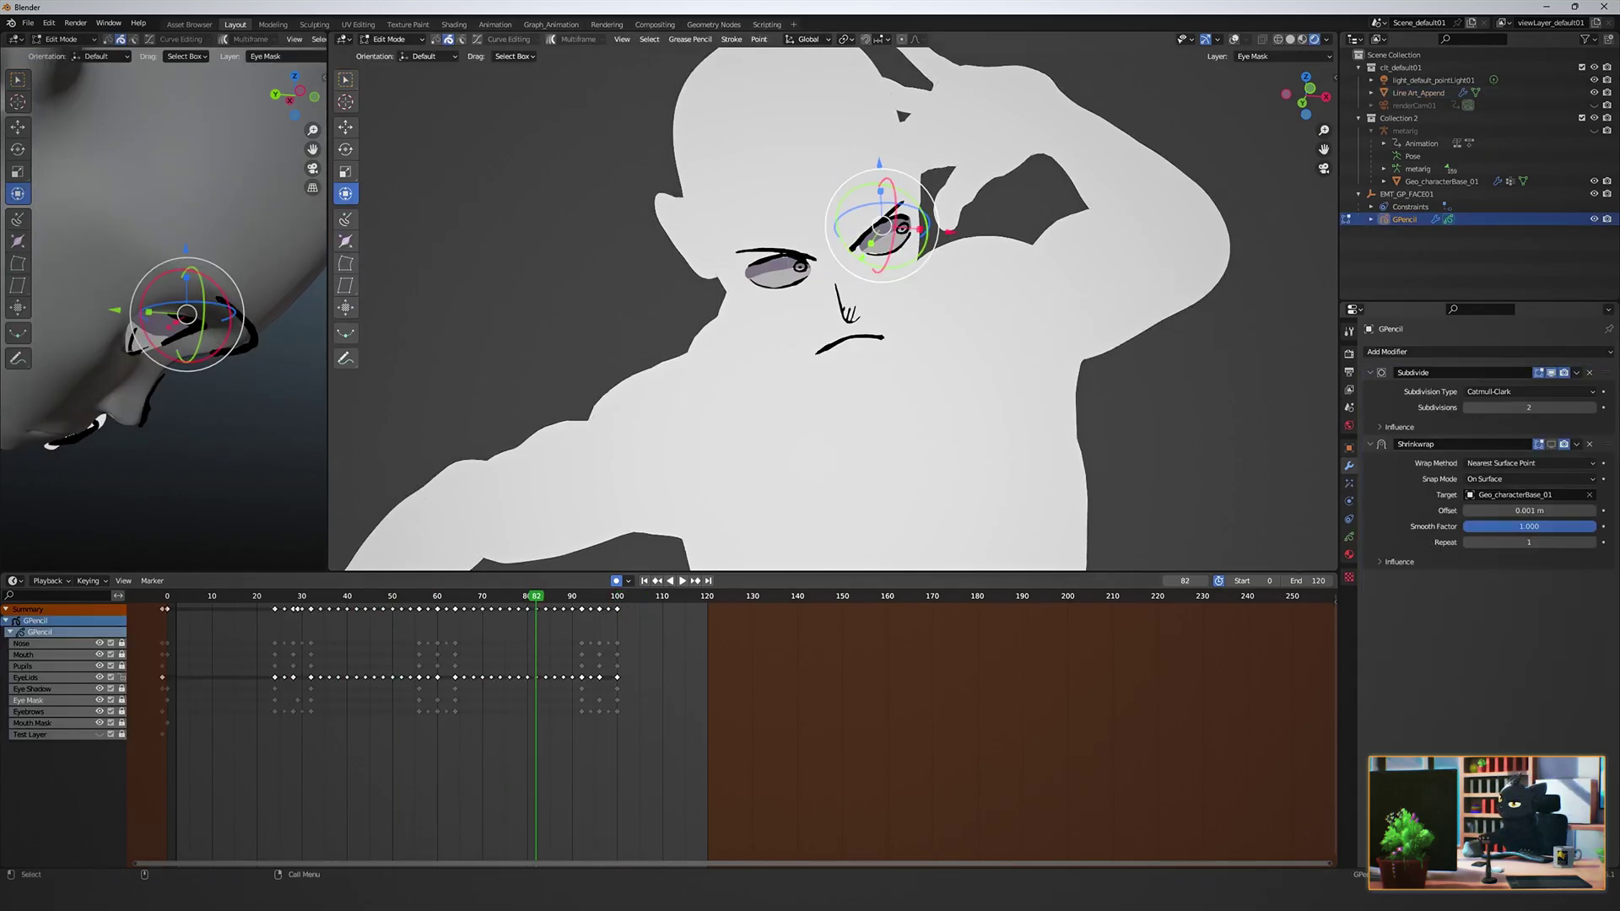
Activate the Eye Mask layer, move its keyframe from frame 29 to 28 and go to frame 26.
{"action": "left_click", "coordinate": [1349, 536]}
{"action": "left_click", "coordinate": [1404, 433]}
{"action": "mouse_move", "coordinate": [298, 596]}
{"action": "left_mouse_down"}
{"action": "mouse_move", "coordinate": [279, 595]}
{"action": "mouse_move", "coordinate": [297, 595]}
{"action": "left_mouse_up"}
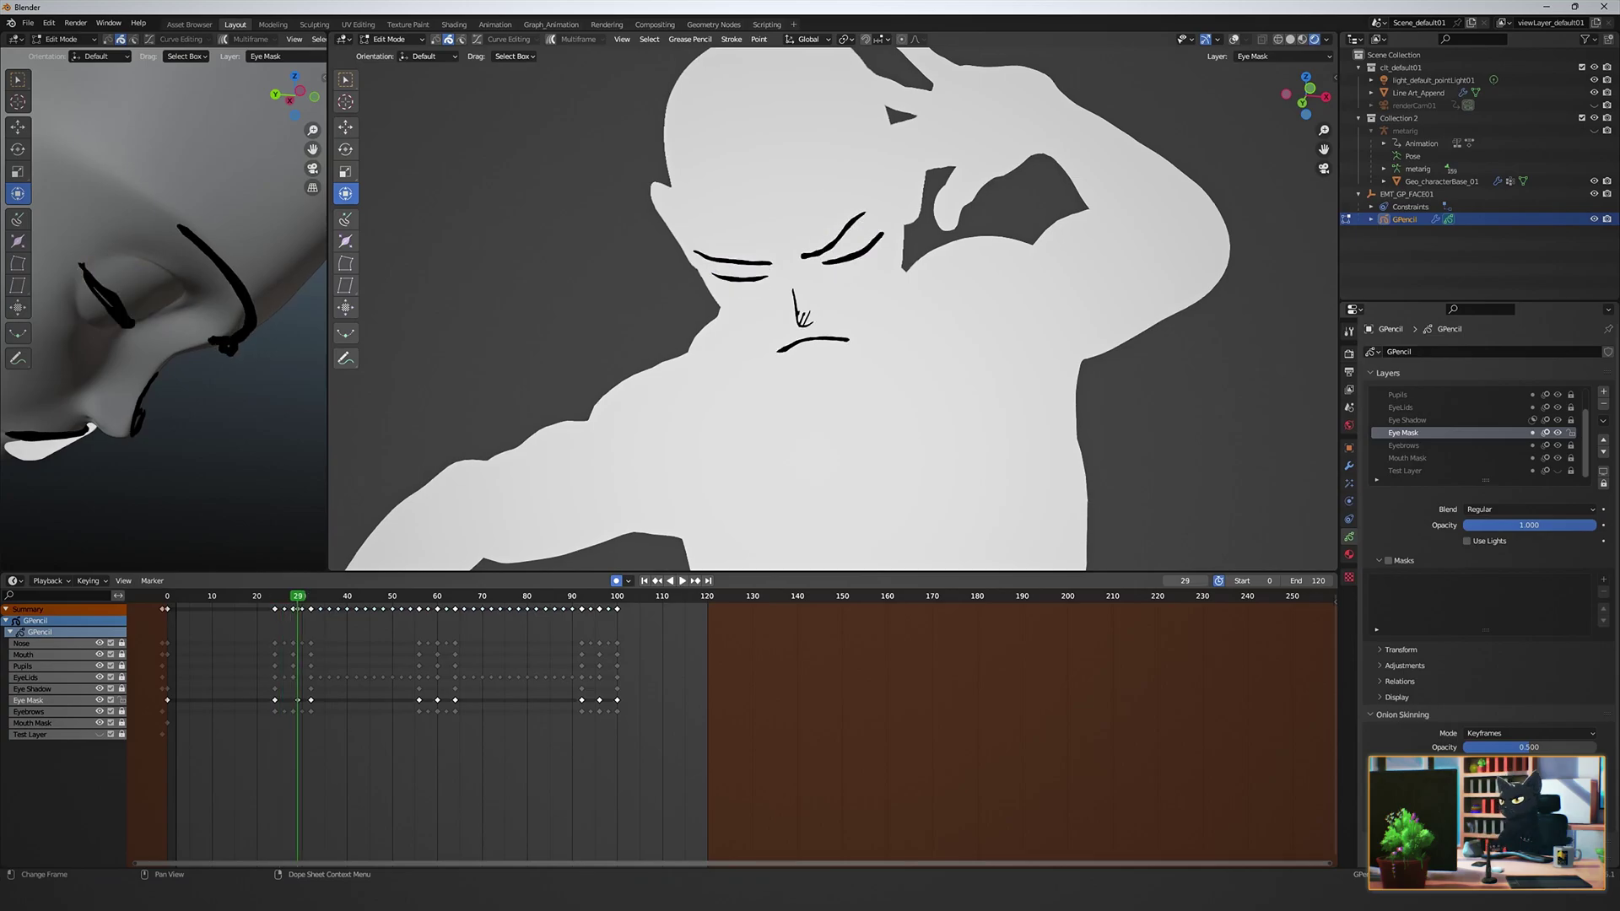
{"action": "left_click_drag", "start_coordinate": [298, 700], "coordinate": [293, 700]}
{"action": "left_click_drag", "start_coordinate": [293, 595], "coordinate": [257, 596]}
{"action": "key", "text": "Right"}
{"action": "key", "text": "Right"}
{"action": "key", "text": "Right"}
{"action": "key", "text": "Right"}
{"action": "key", "text": "Right"}
{"action": "key", "text": "Right"}
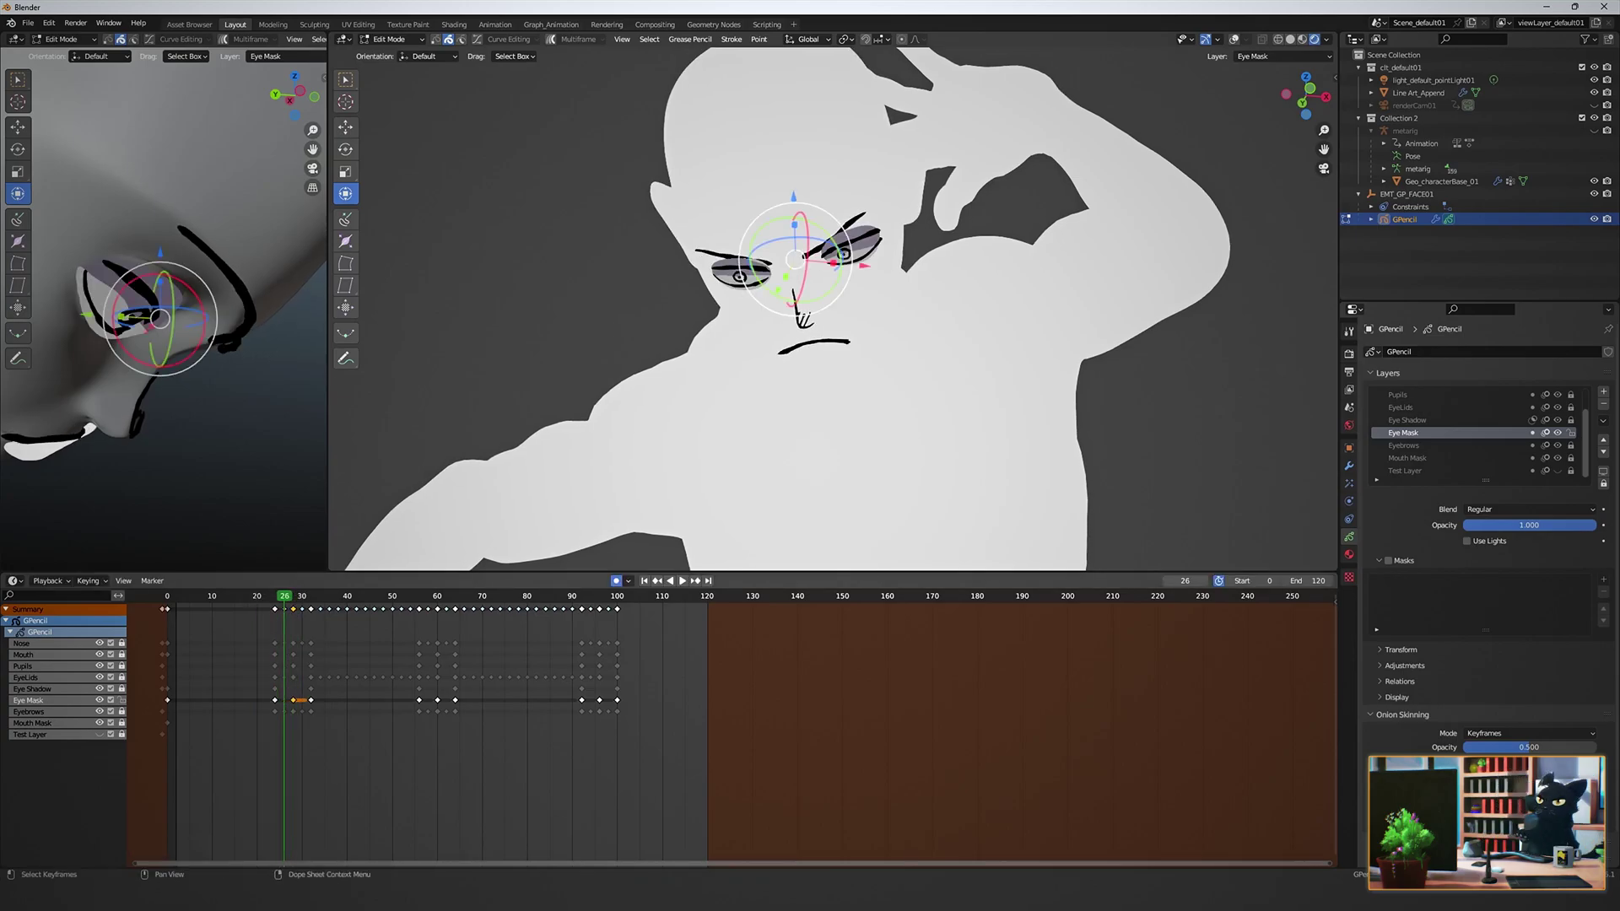
Try to interpolate the Eye Mask layer at frame 26, and undo it.
{"action": "key", "text": "ctrl+shift+e"}
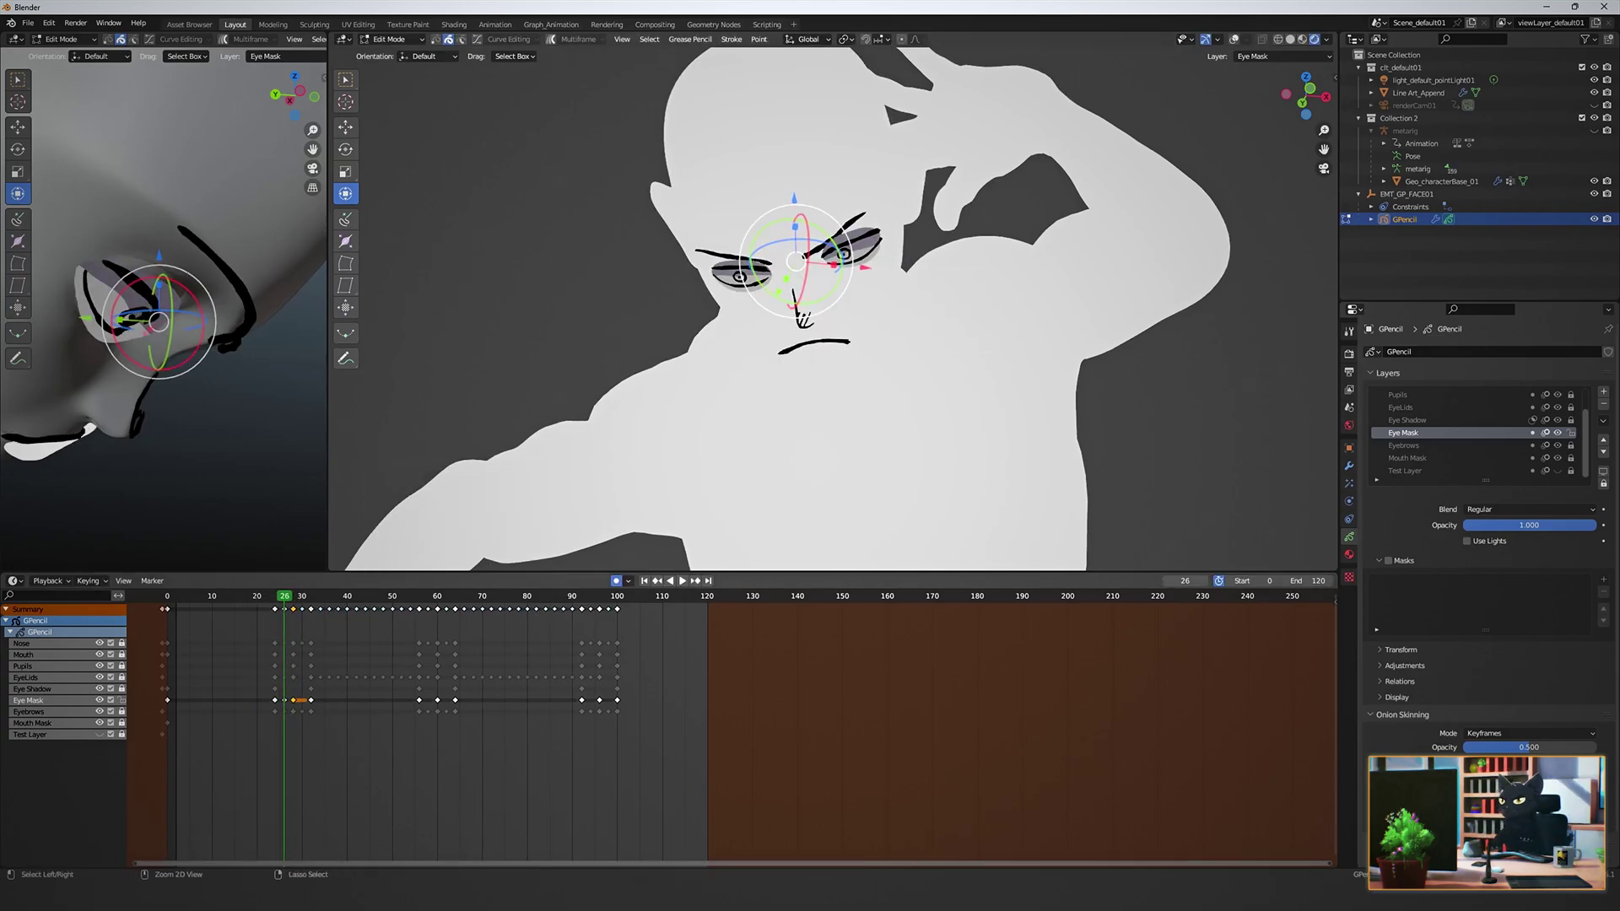
{"action": "key", "text": "ctrl+shift+e"}
{"action": "key", "text": "ctrl+z"}
In Sculpt Mode, push the Eye Mask strokes around both eyes into shape at frames 26 and 58.
{"action": "key", "text": "ctrl+Tab"}
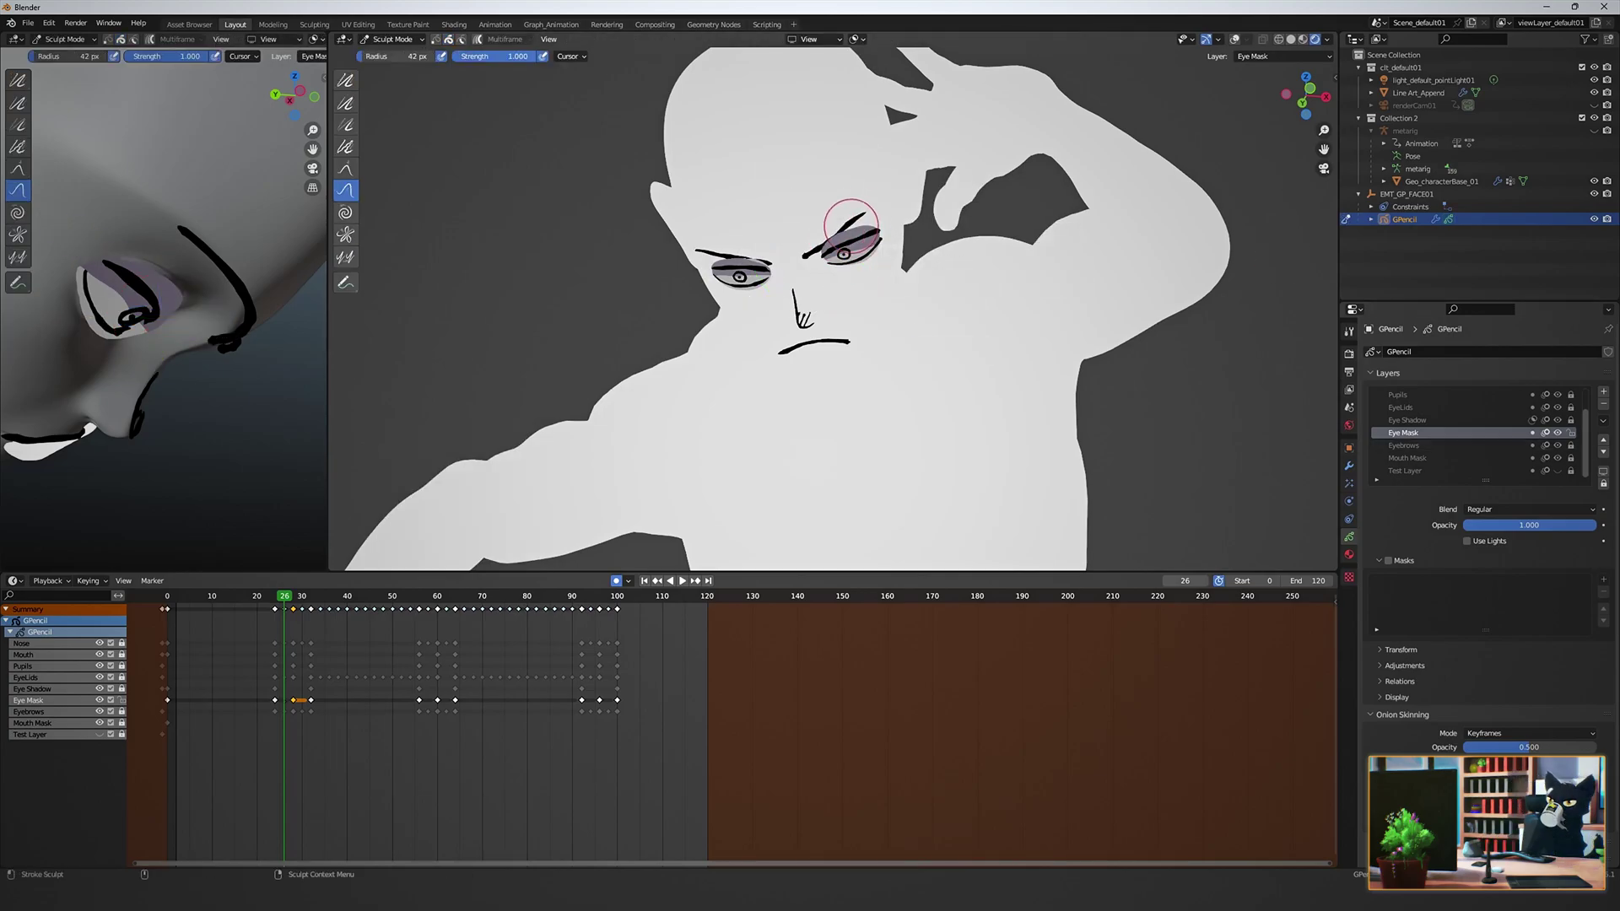
{"action": "left_click_drag", "start_coordinate": [725, 251], "coordinate": [727, 253]}
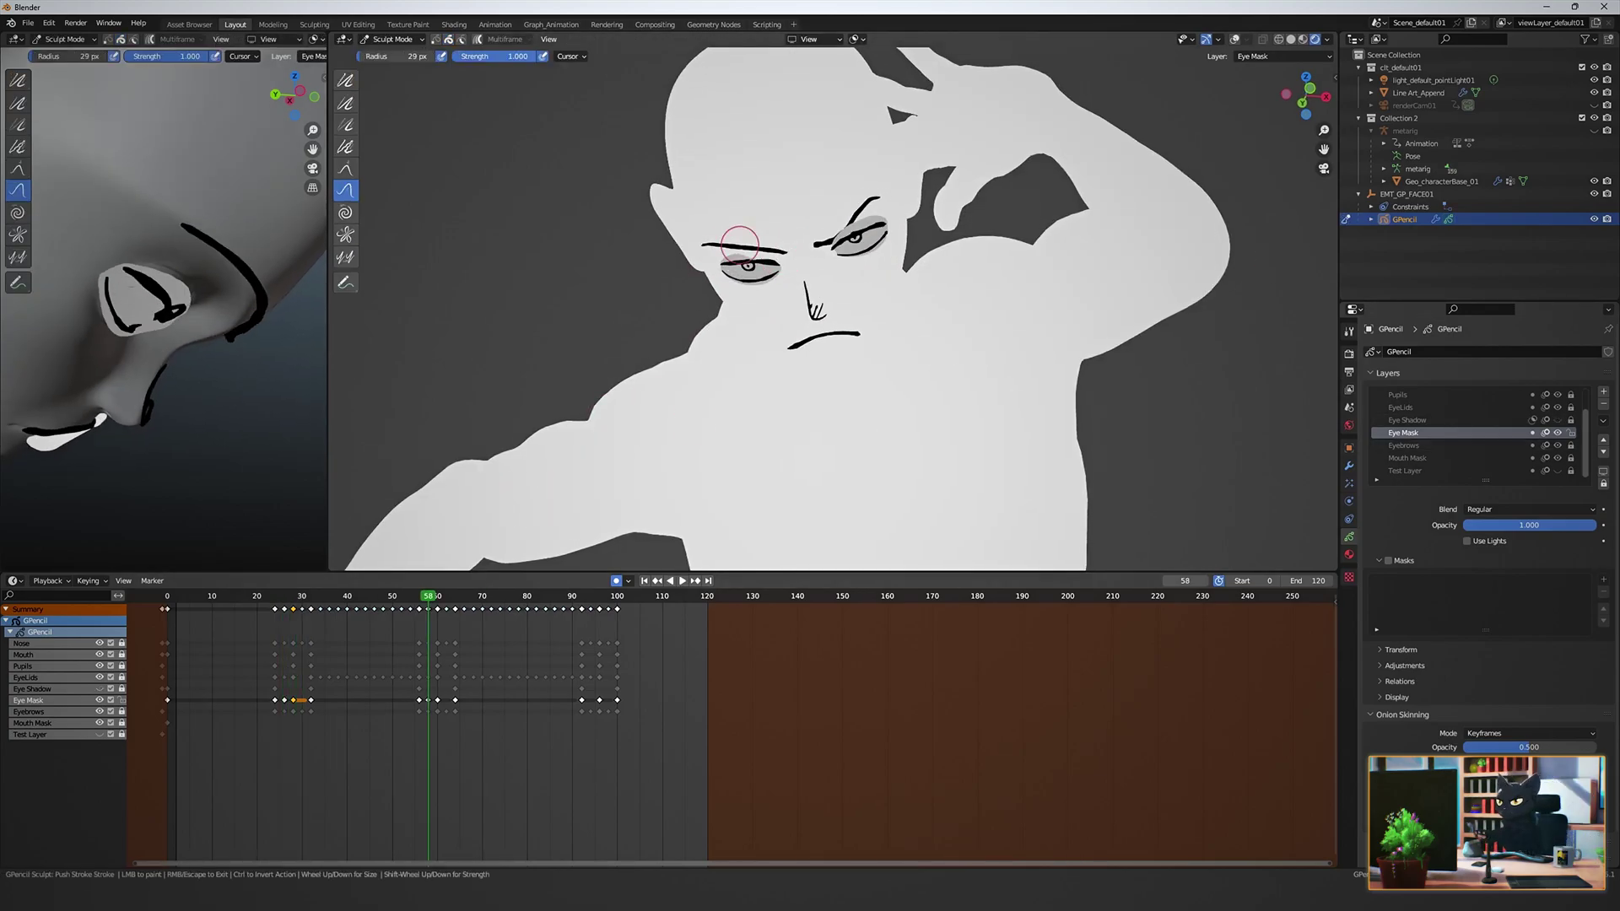
{"action": "left_click_drag", "start_coordinate": [741, 242], "coordinate": [742, 253]}
{"action": "left_click_drag", "start_coordinate": [855, 255], "coordinate": [850, 246]}
{"action": "left_click_drag", "start_coordinate": [850, 245], "coordinate": [891, 244]}
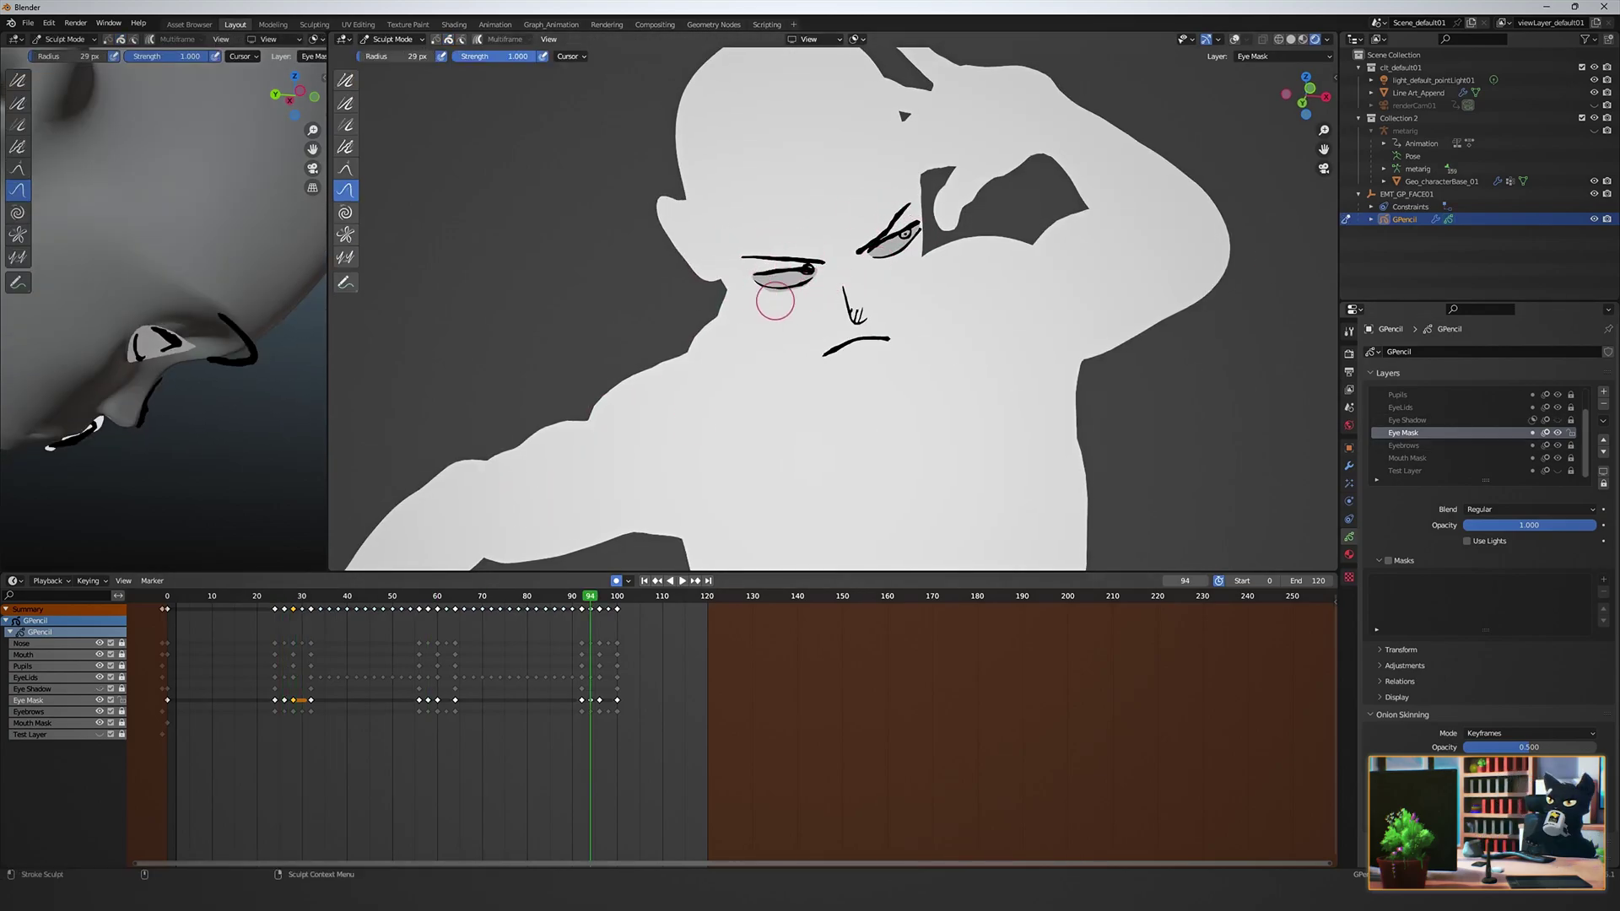
Turn on masking for the Pupils and EyeLids layers and make Eye Mask the active layer again.
{"action": "left_click", "coordinate": [1417, 395]}
{"action": "left_click", "coordinate": [1418, 432]}
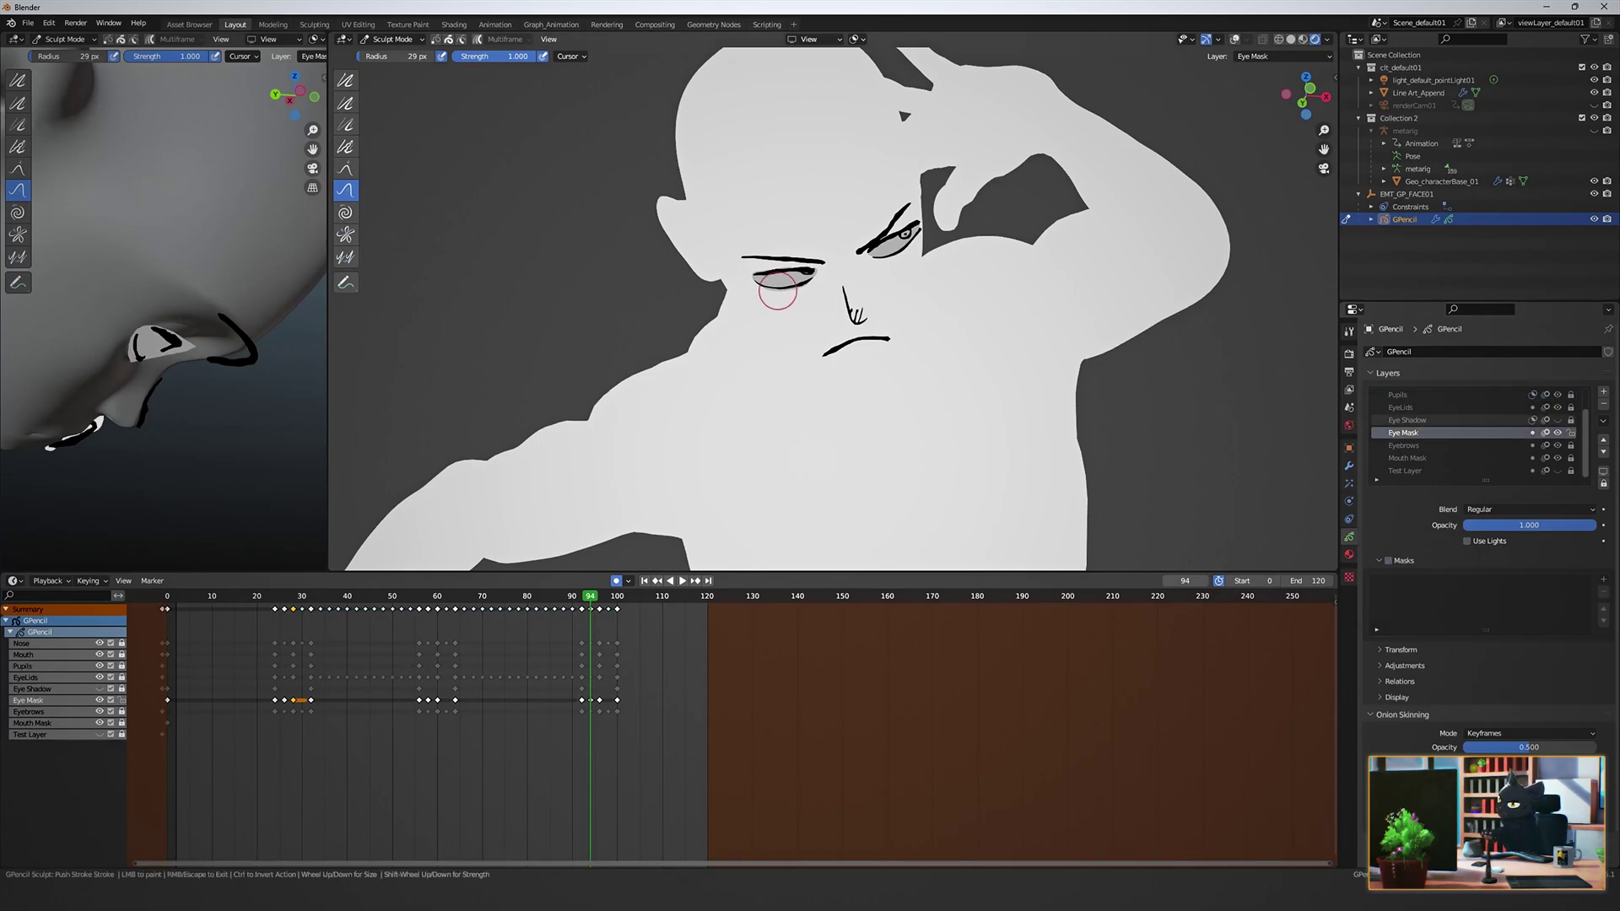
Activate the Eye Shadow layer, interpolate its sequence with a step of 2 and push its strokes into shape around the eye at frame 58.
{"action": "left_click_drag", "start_coordinate": [589, 595], "coordinate": [253, 595]}
{"action": "key", "text": "space"}
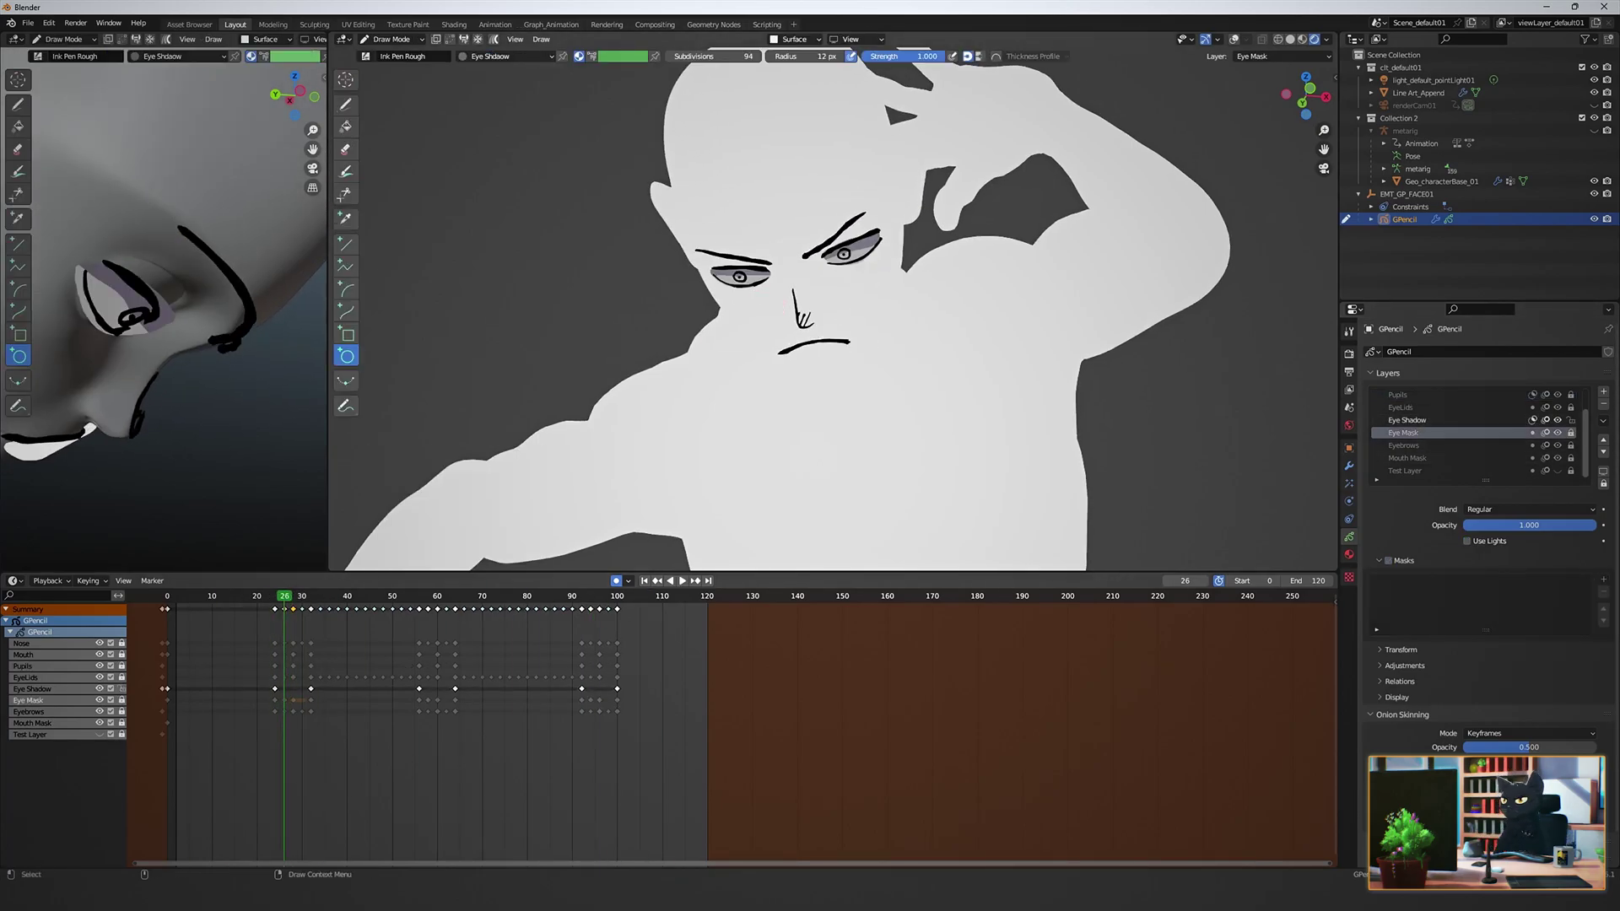
{"action": "left_click", "coordinate": [1407, 420]}
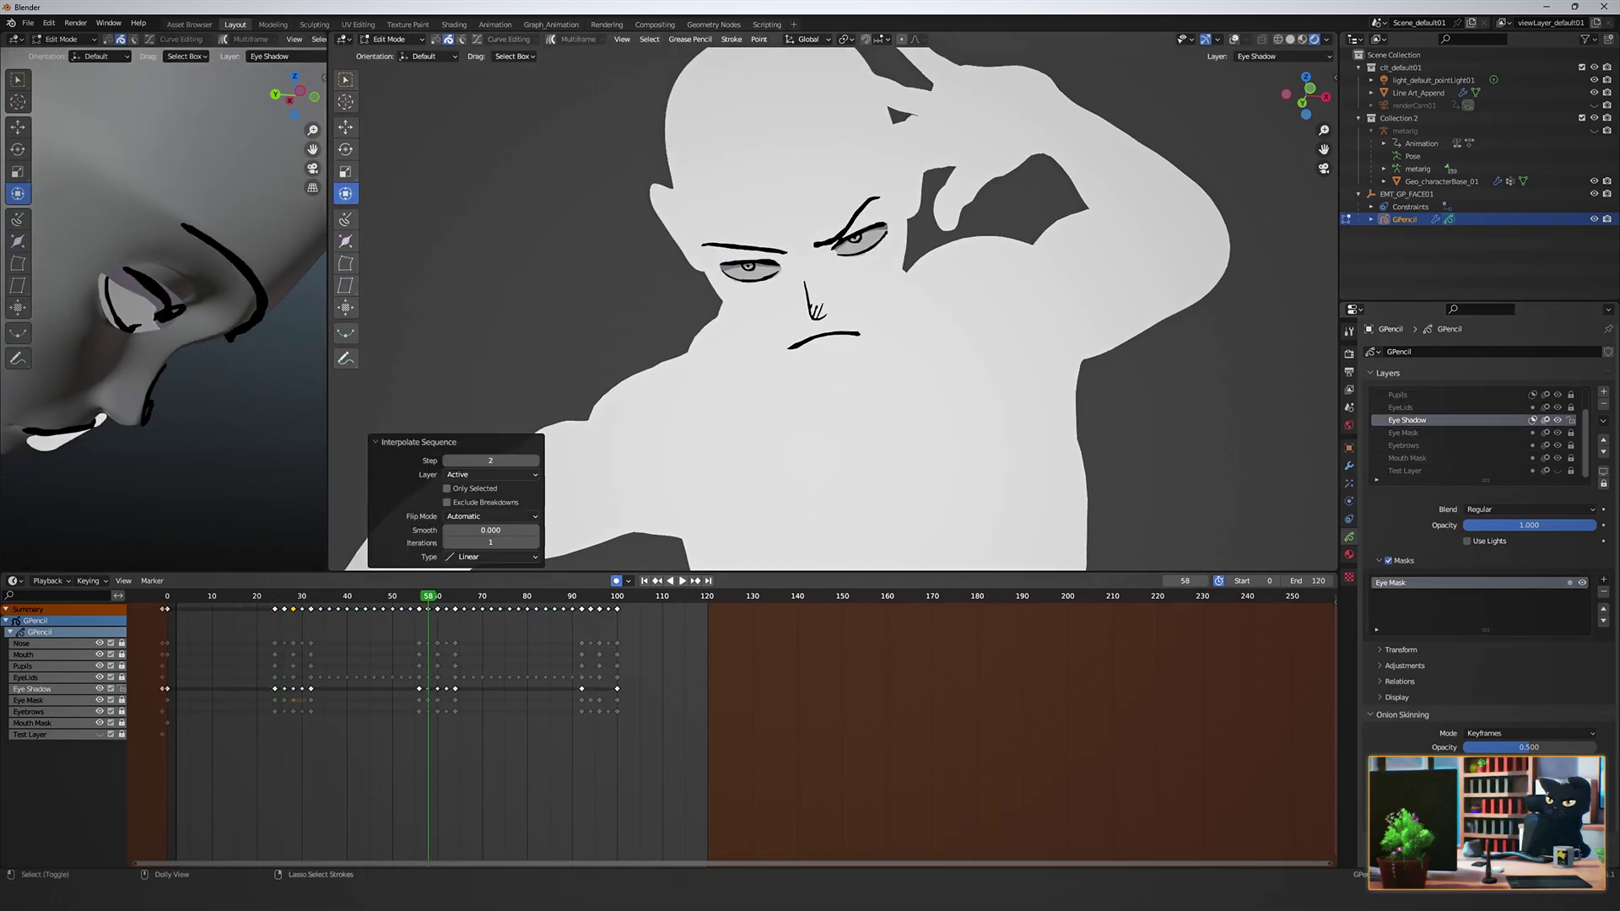
{"action": "left_click_drag", "start_coordinate": [866, 257], "coordinate": [867, 248]}
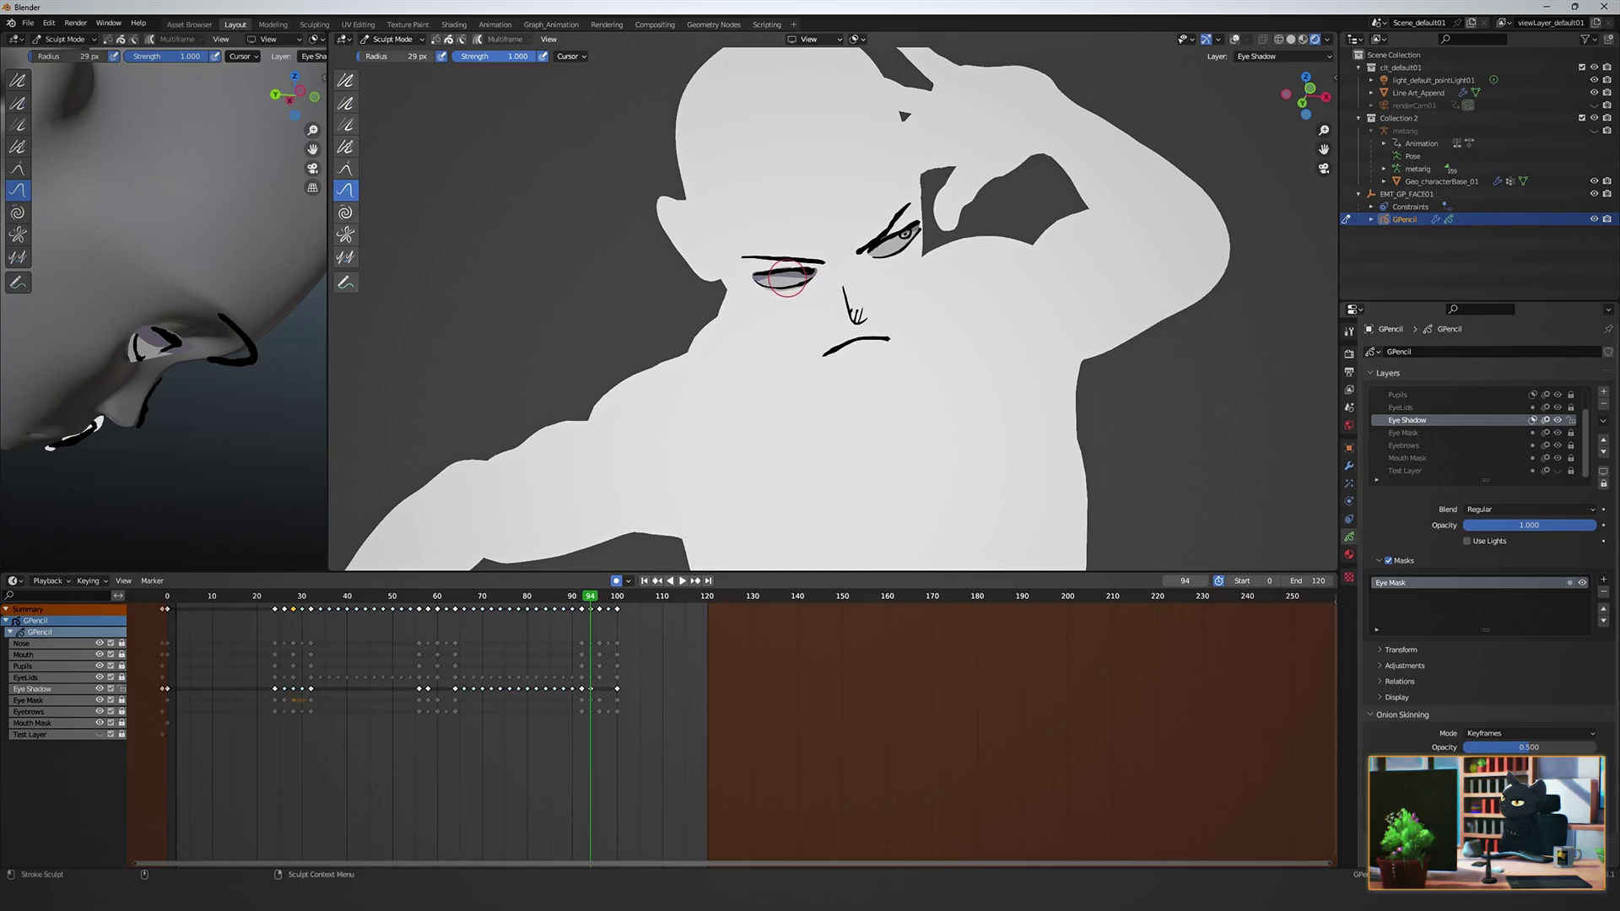
Switch to Object Mode, select the GPencil object and make its Pupils layer active.
{"action": "key", "text": "ctrl+Tab"}
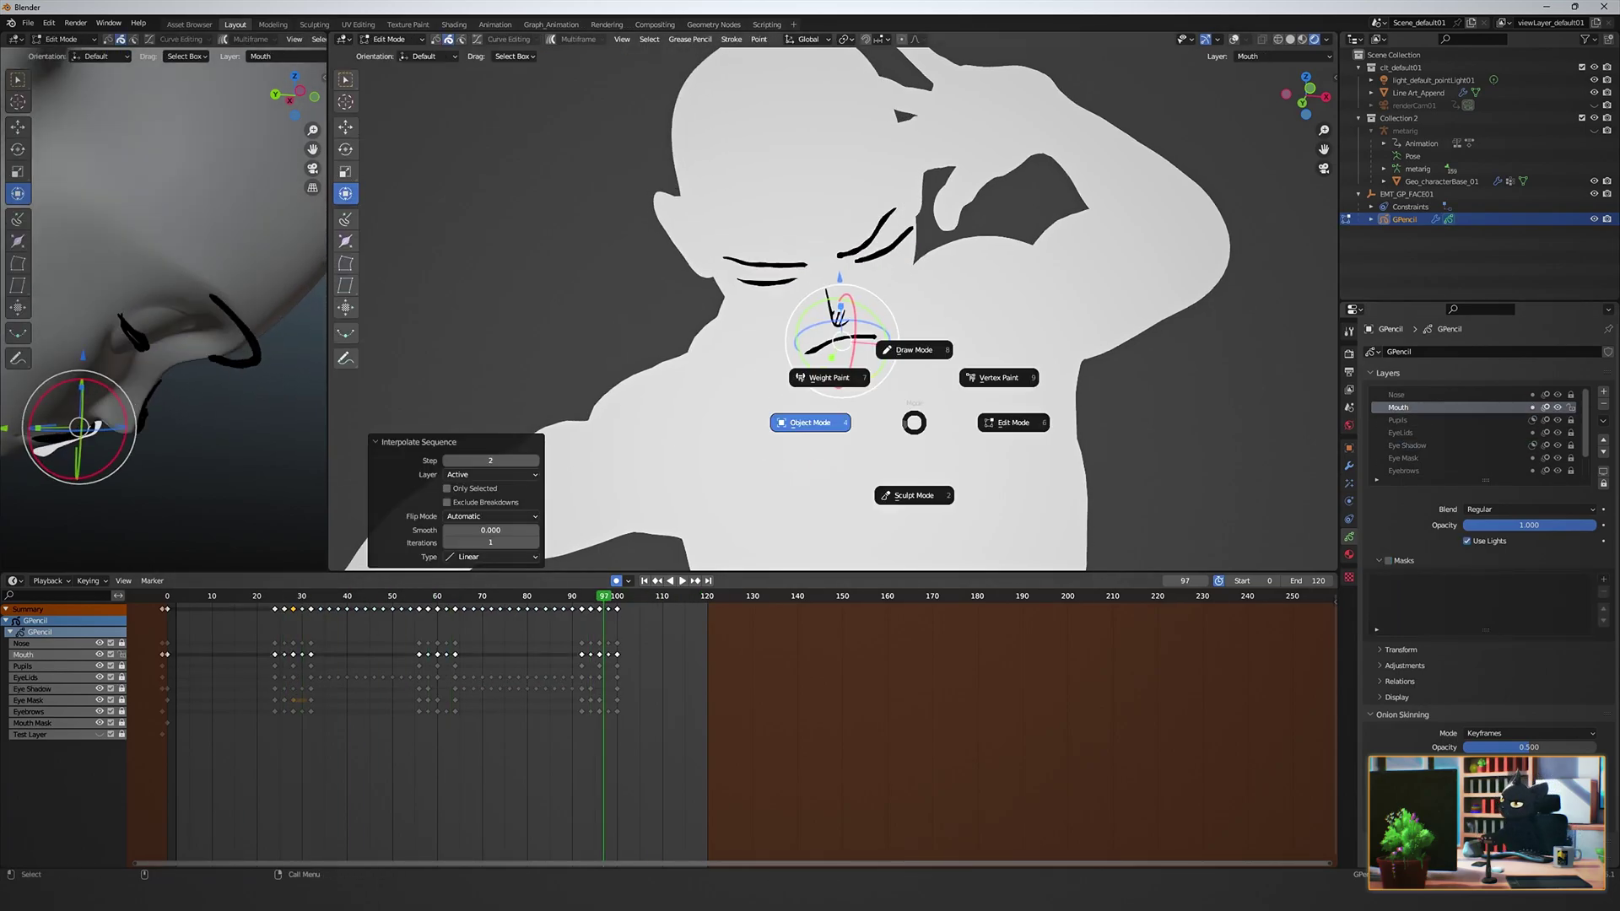
{"action": "left_click", "coordinate": [809, 423]}
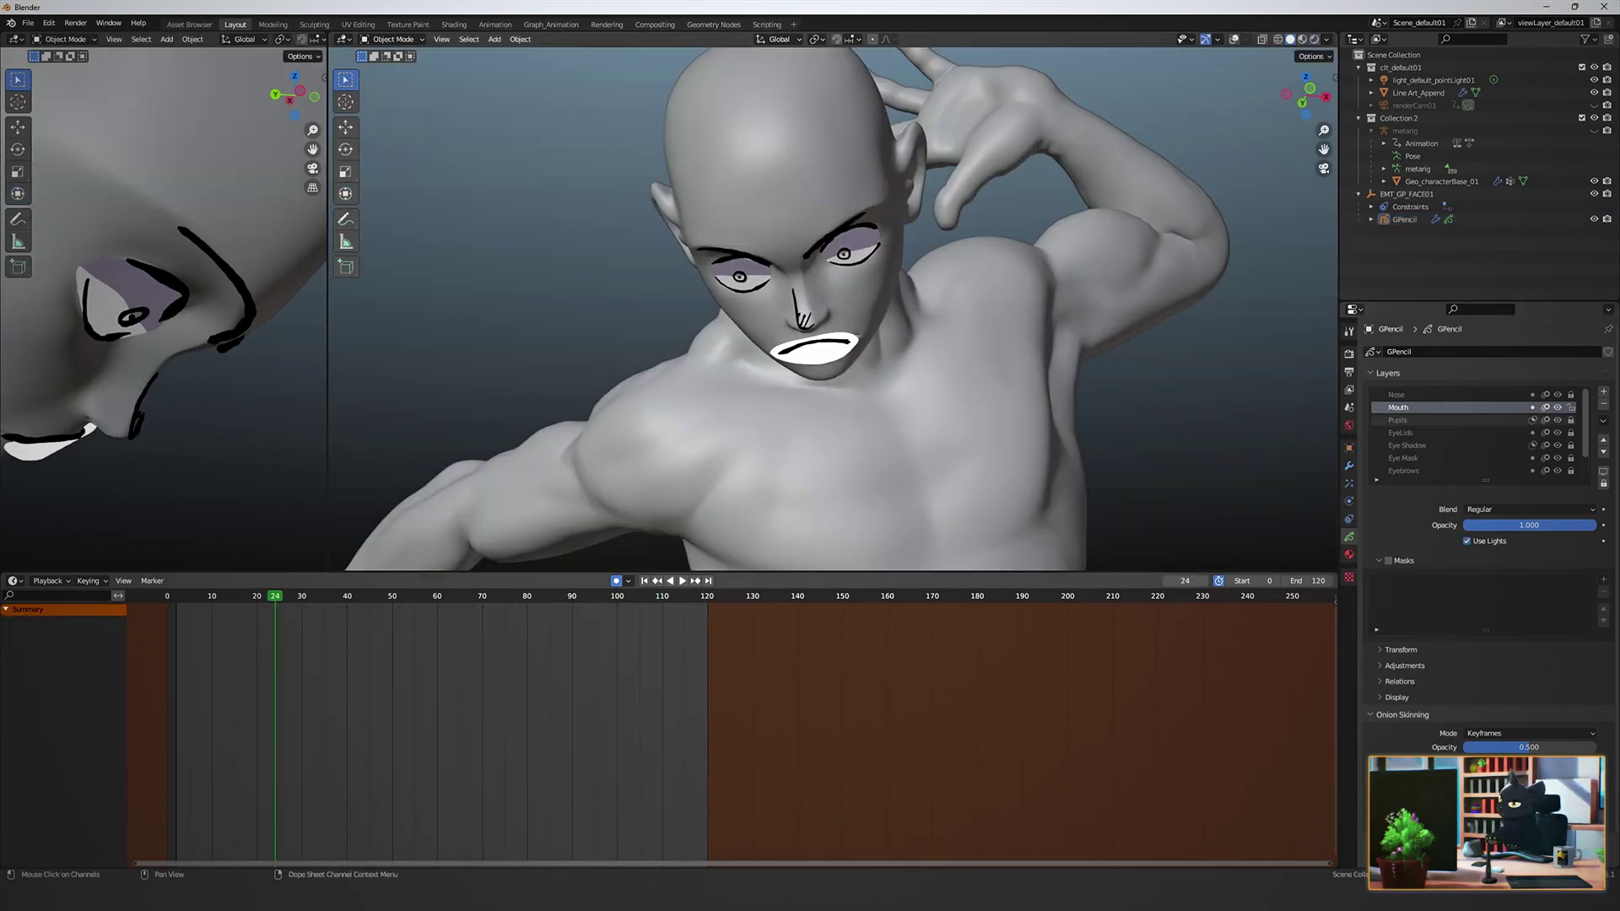
{"action": "left_click", "coordinate": [1405, 219]}
{"action": "left_click", "coordinate": [1397, 394]}
{"action": "left_click", "coordinate": [1398, 420]}
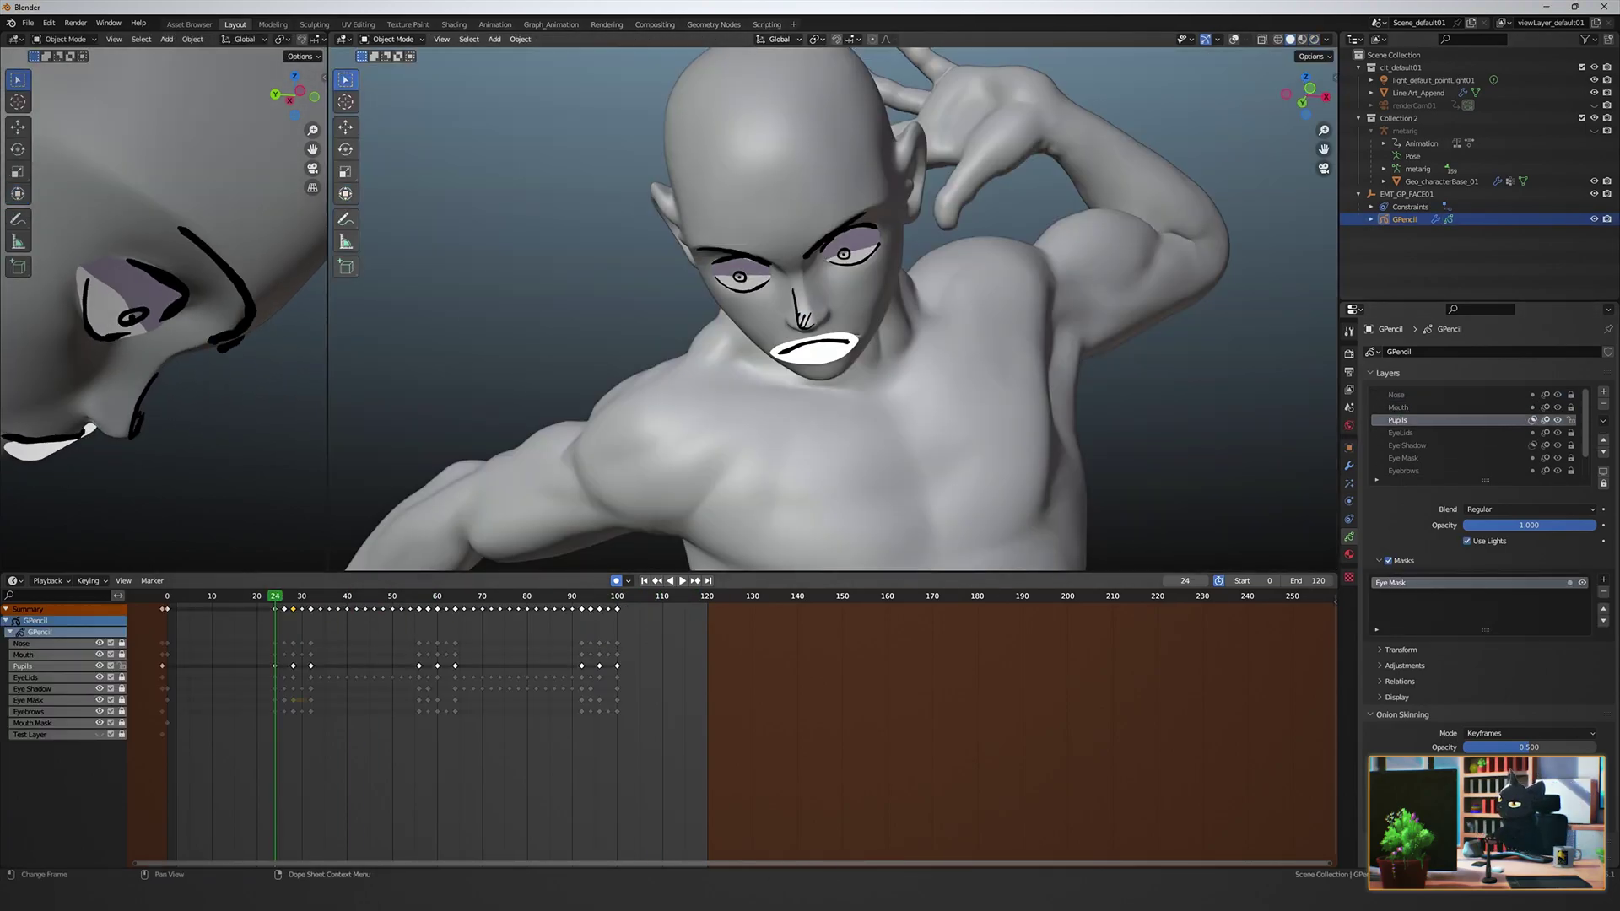
Enter Edit Mode, interpolate the Pupils layer's keyframes and play back the animation.
{"action": "key", "text": "Tab"}
{"action": "key", "text": "ctrl+shift+e"}
{"action": "key", "text": "space"}
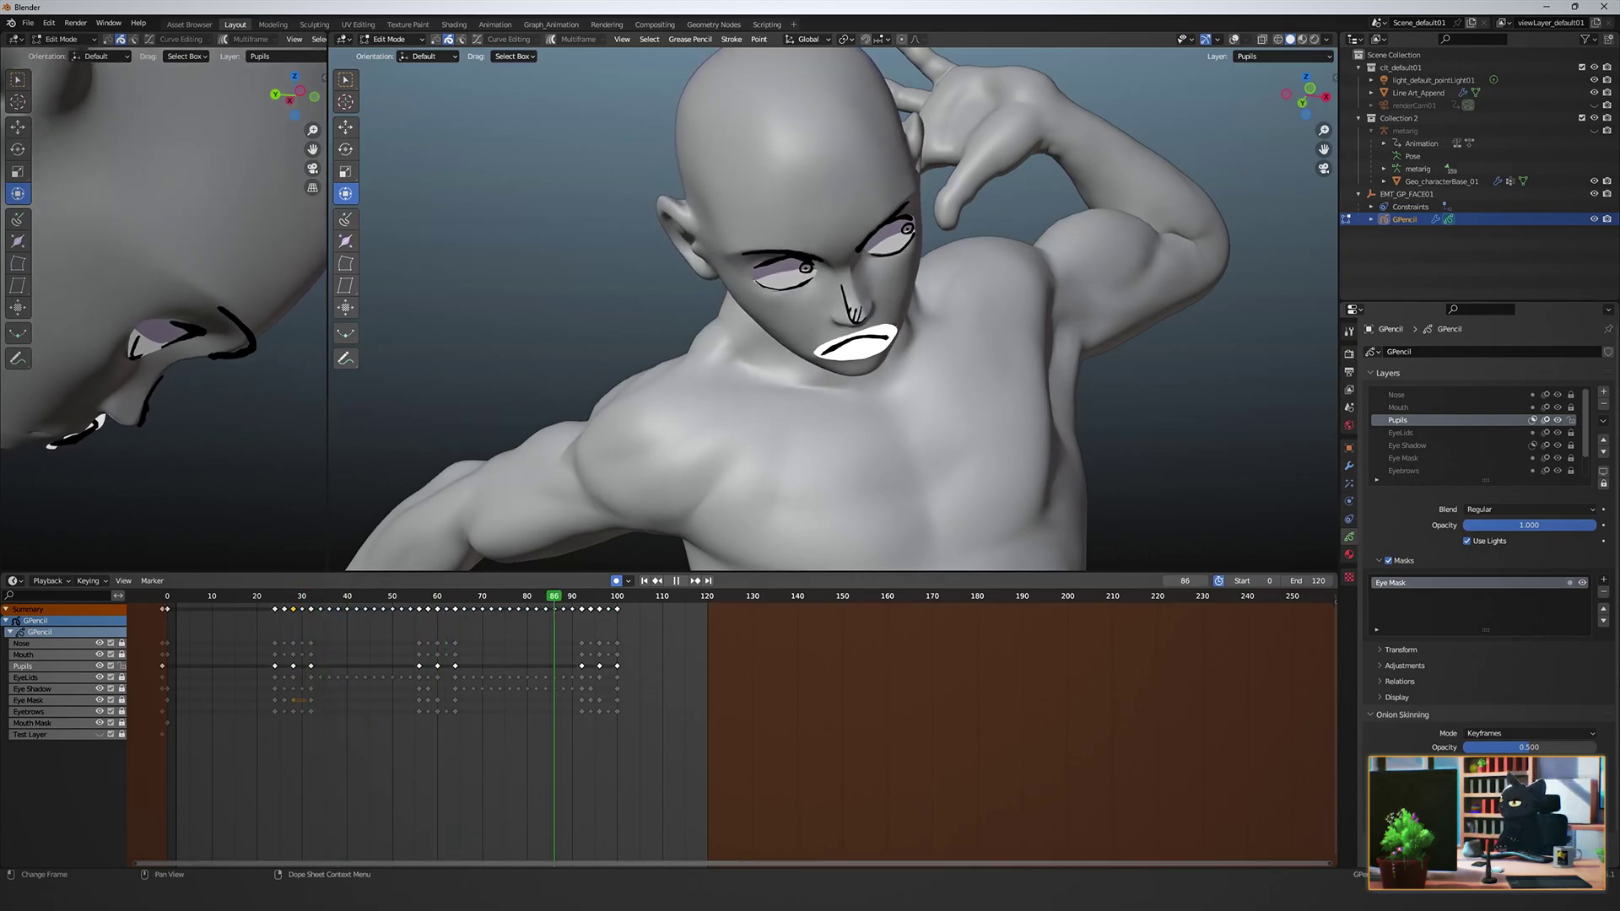
{"action": "key", "text": "space"}
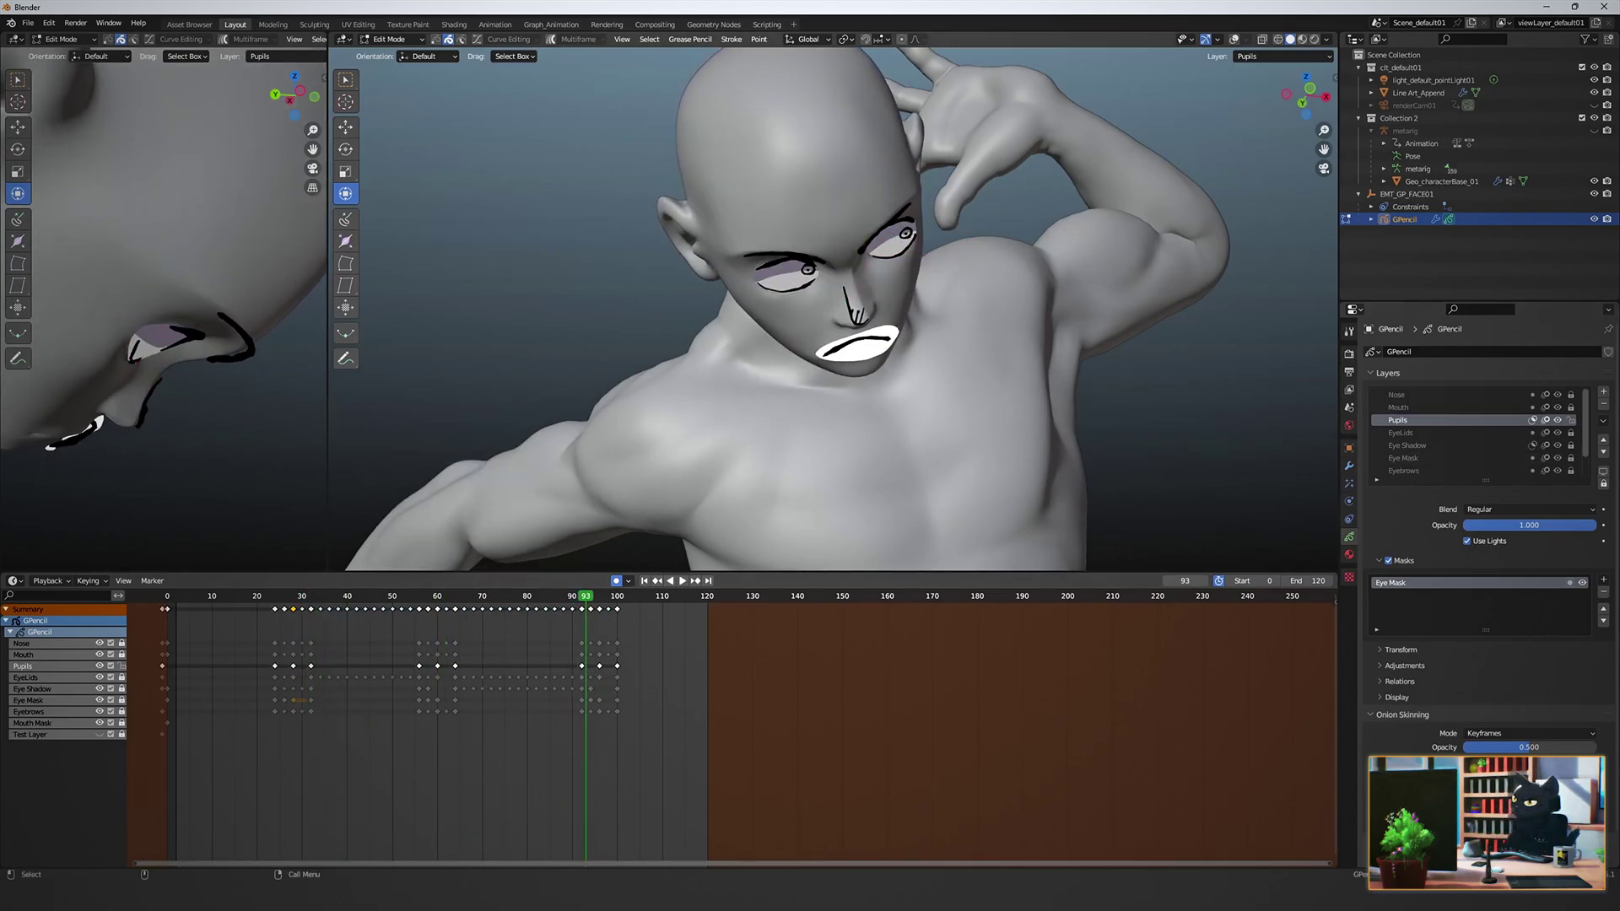
Review the blink around frame 56, try to move and interpolate the Pupils keyframes, and undo these changes.
{"action": "left_click_drag", "start_coordinate": [586, 595], "coordinate": [421, 596]}
{"action": "key", "text": "space"}
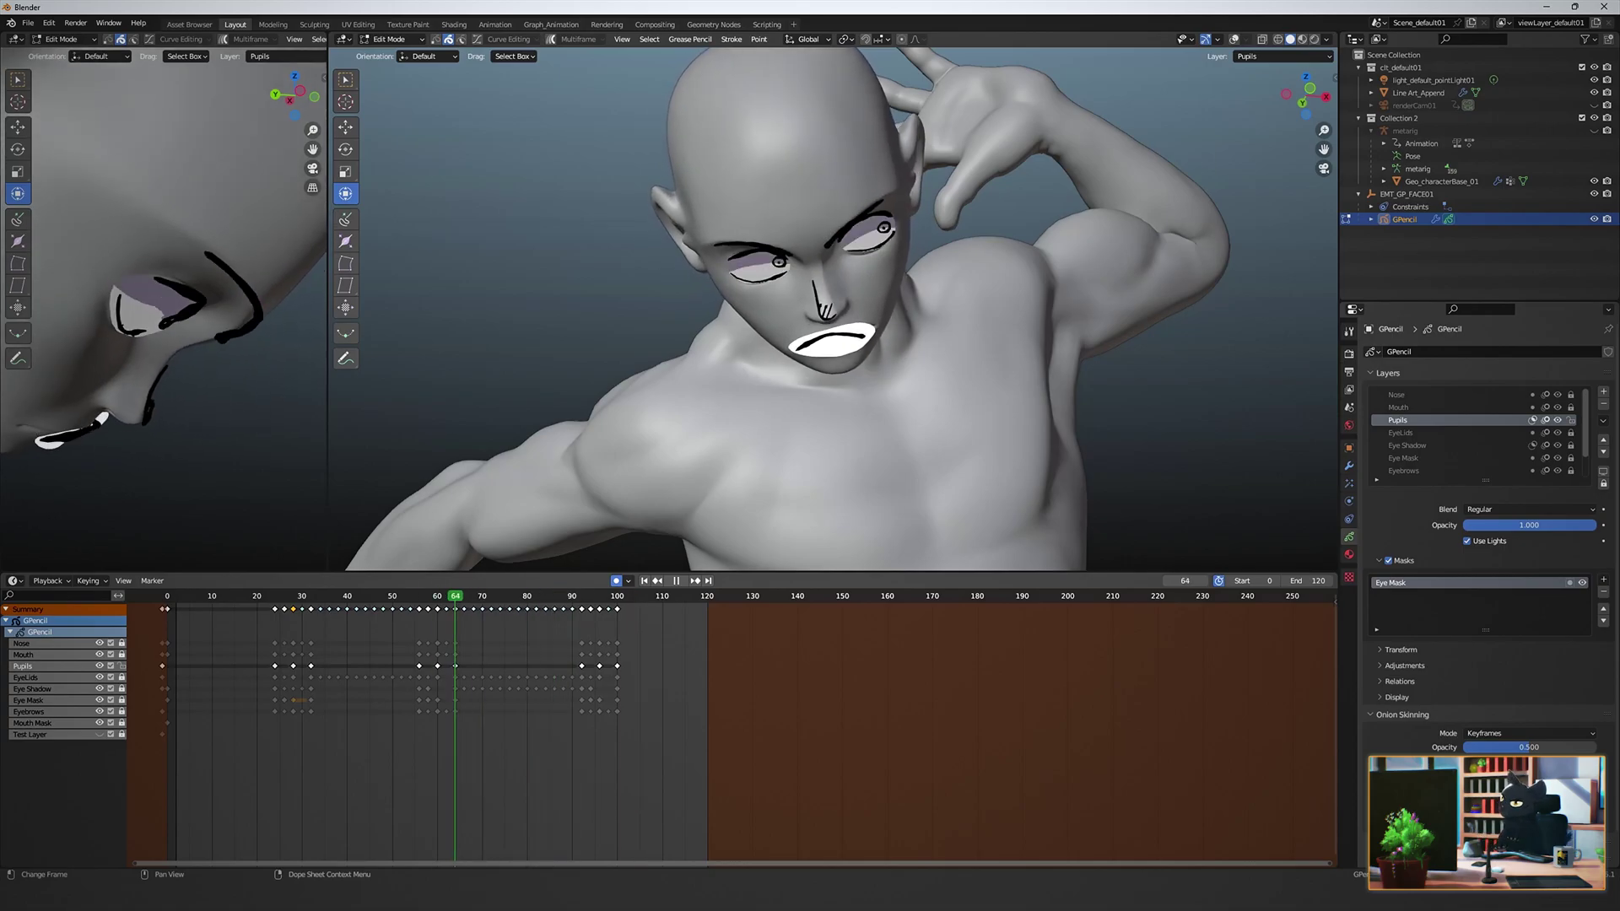
{"action": "key", "text": "space"}
{"action": "key", "text": "g"}
{"action": "key", "text": "ctrl+shift+e"}
{"action": "left_click_drag", "start_coordinate": [546, 596], "coordinate": [333, 595]}
{"action": "key", "text": "ctrl+z"}
{"action": "key", "text": "ctrl+z"}
{"action": "key", "text": "ctrl+z"}
{"action": "left_click", "coordinate": [64, 678]}
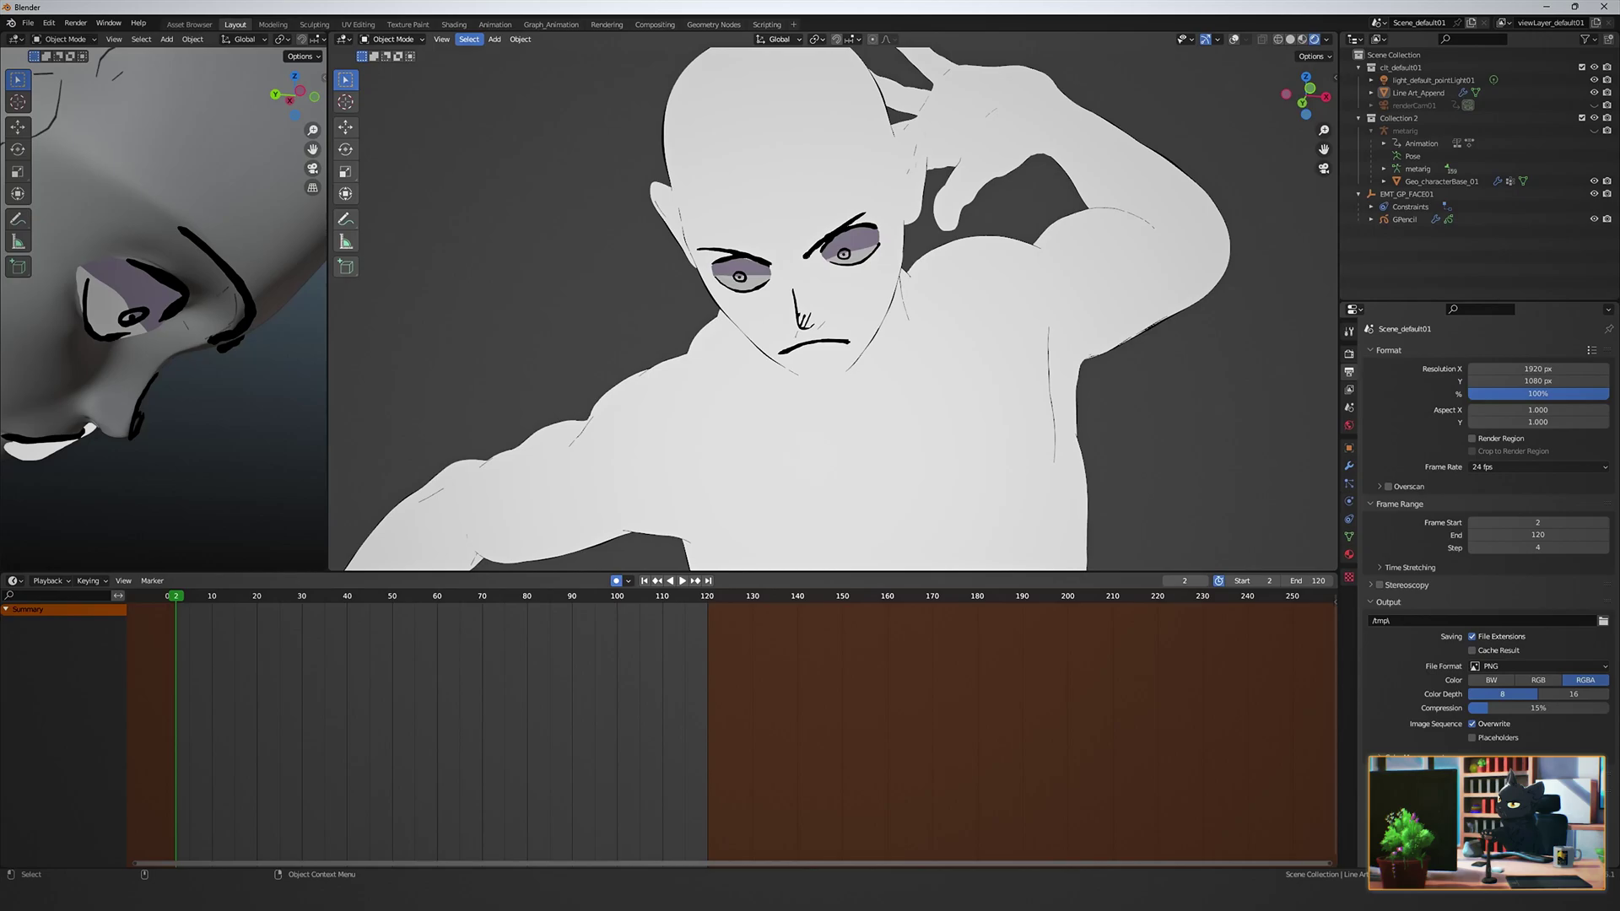
Render the animation from the viewport and play the rendered frames in the Blender Animation Player.
{"action": "left_click", "coordinate": [441, 39]}
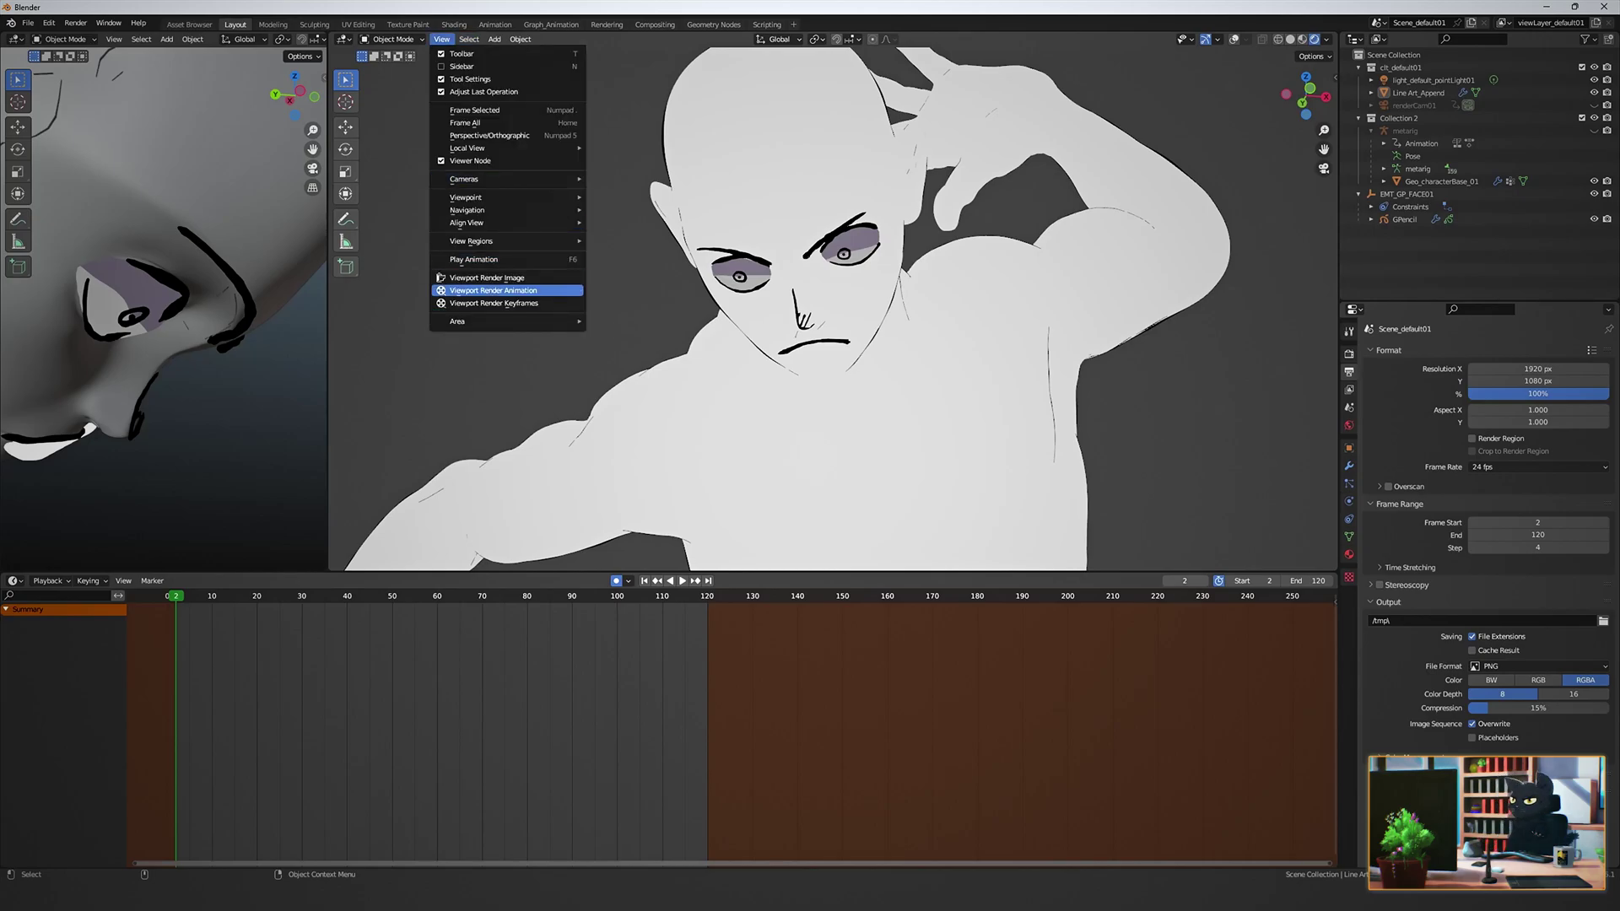
{"action": "left_click", "coordinate": [492, 290]}
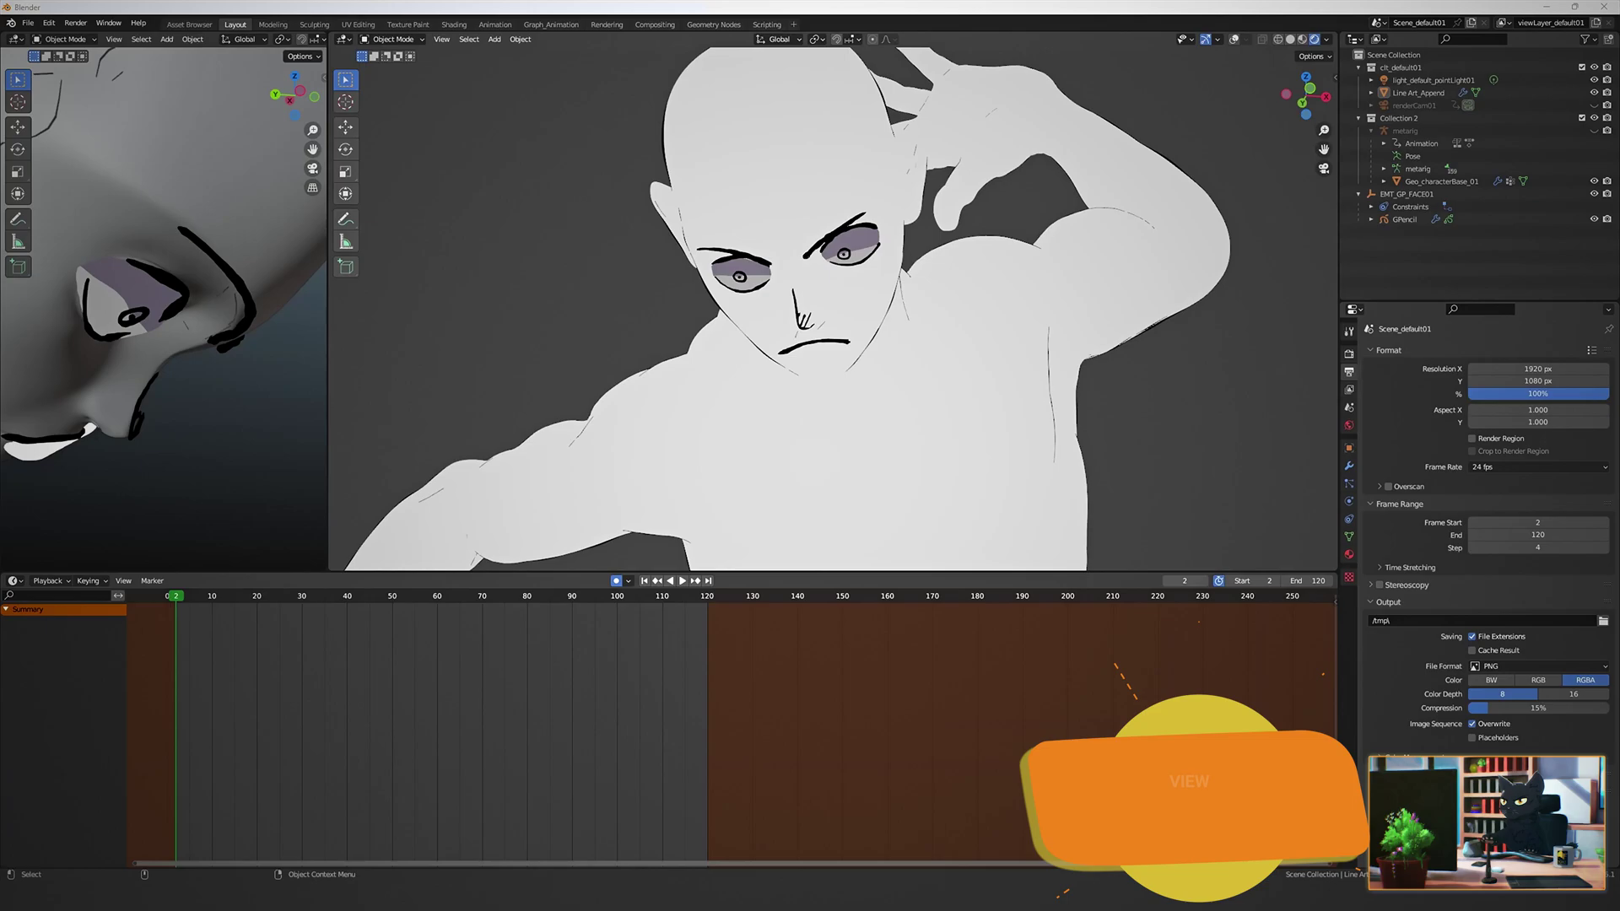
{"action": "key", "text": "ctrl+F11"}
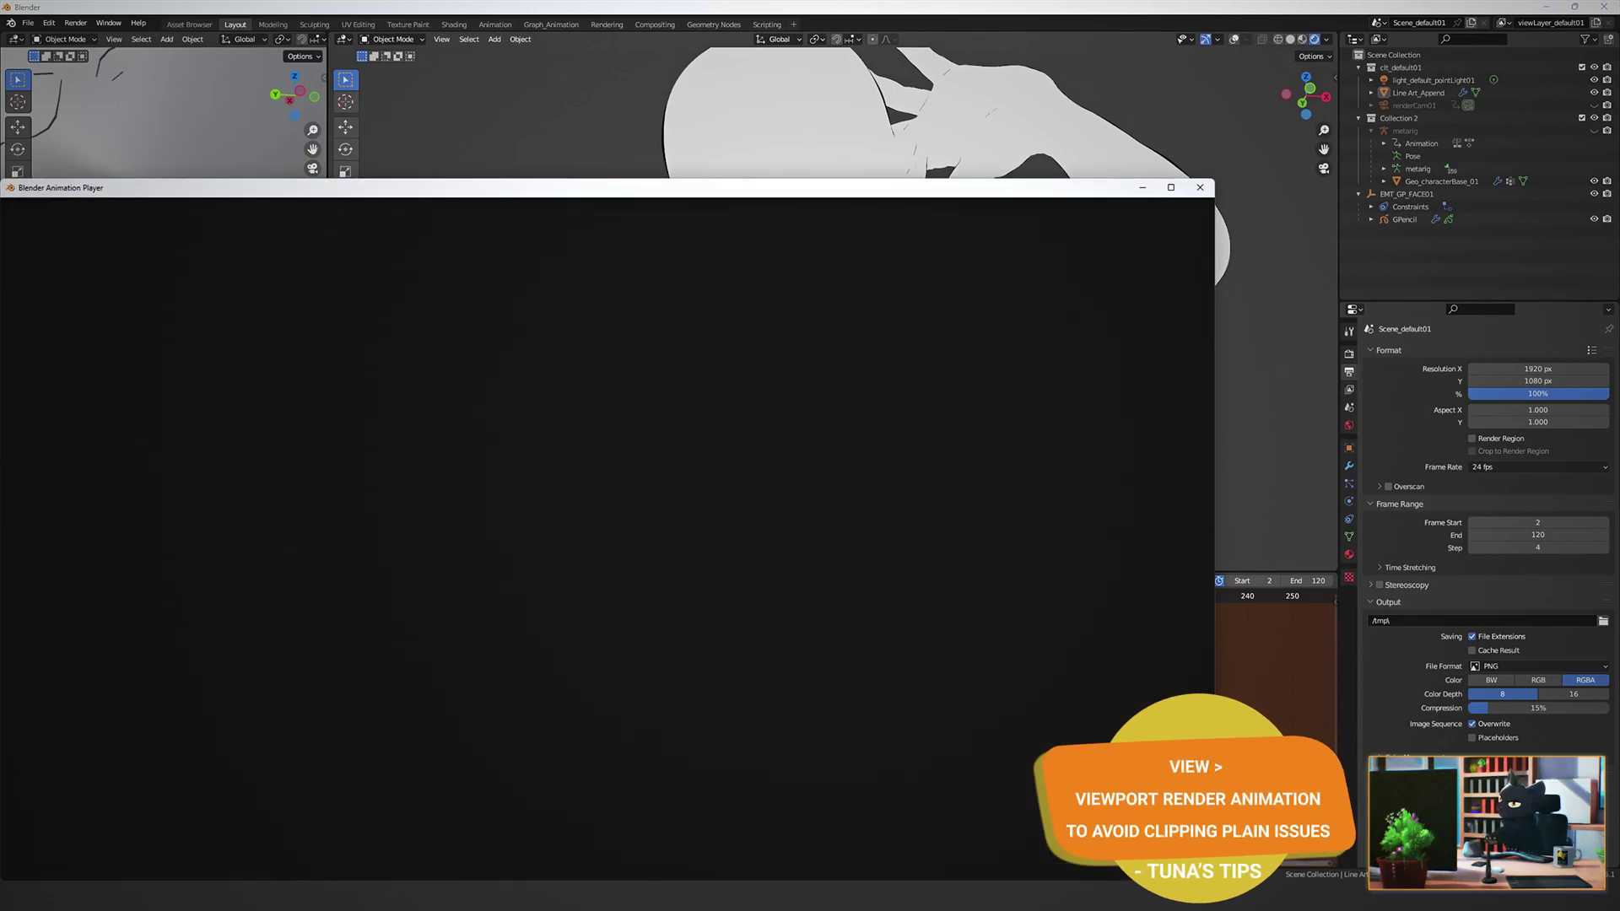
{"action": "left_click_drag", "start_coordinate": [608, 186], "coordinate": [673, 110]}
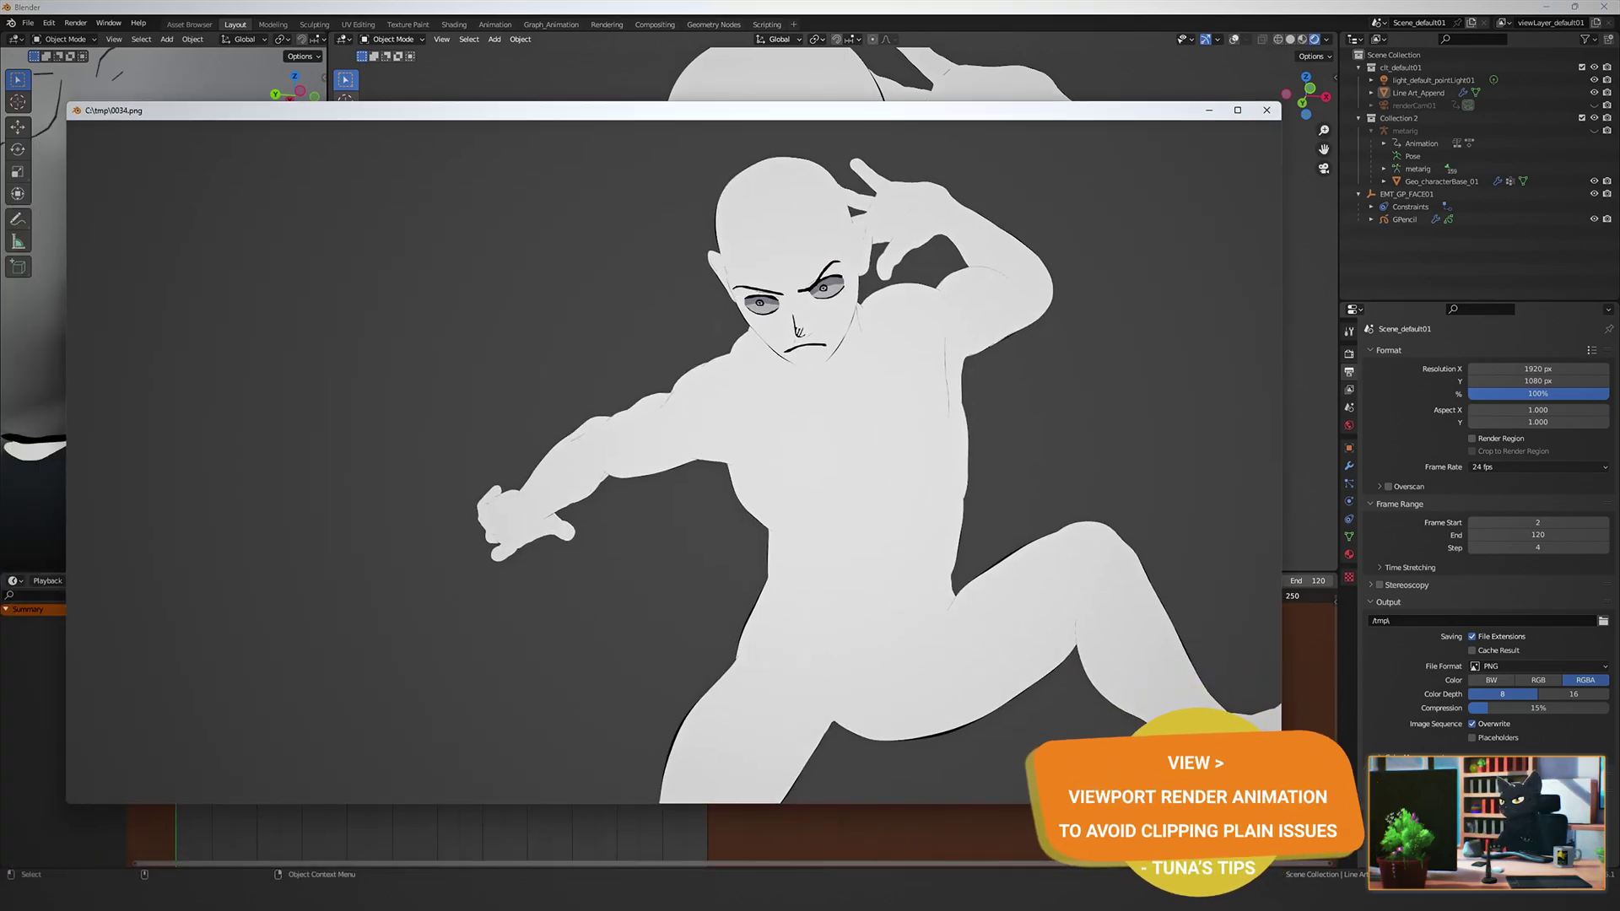